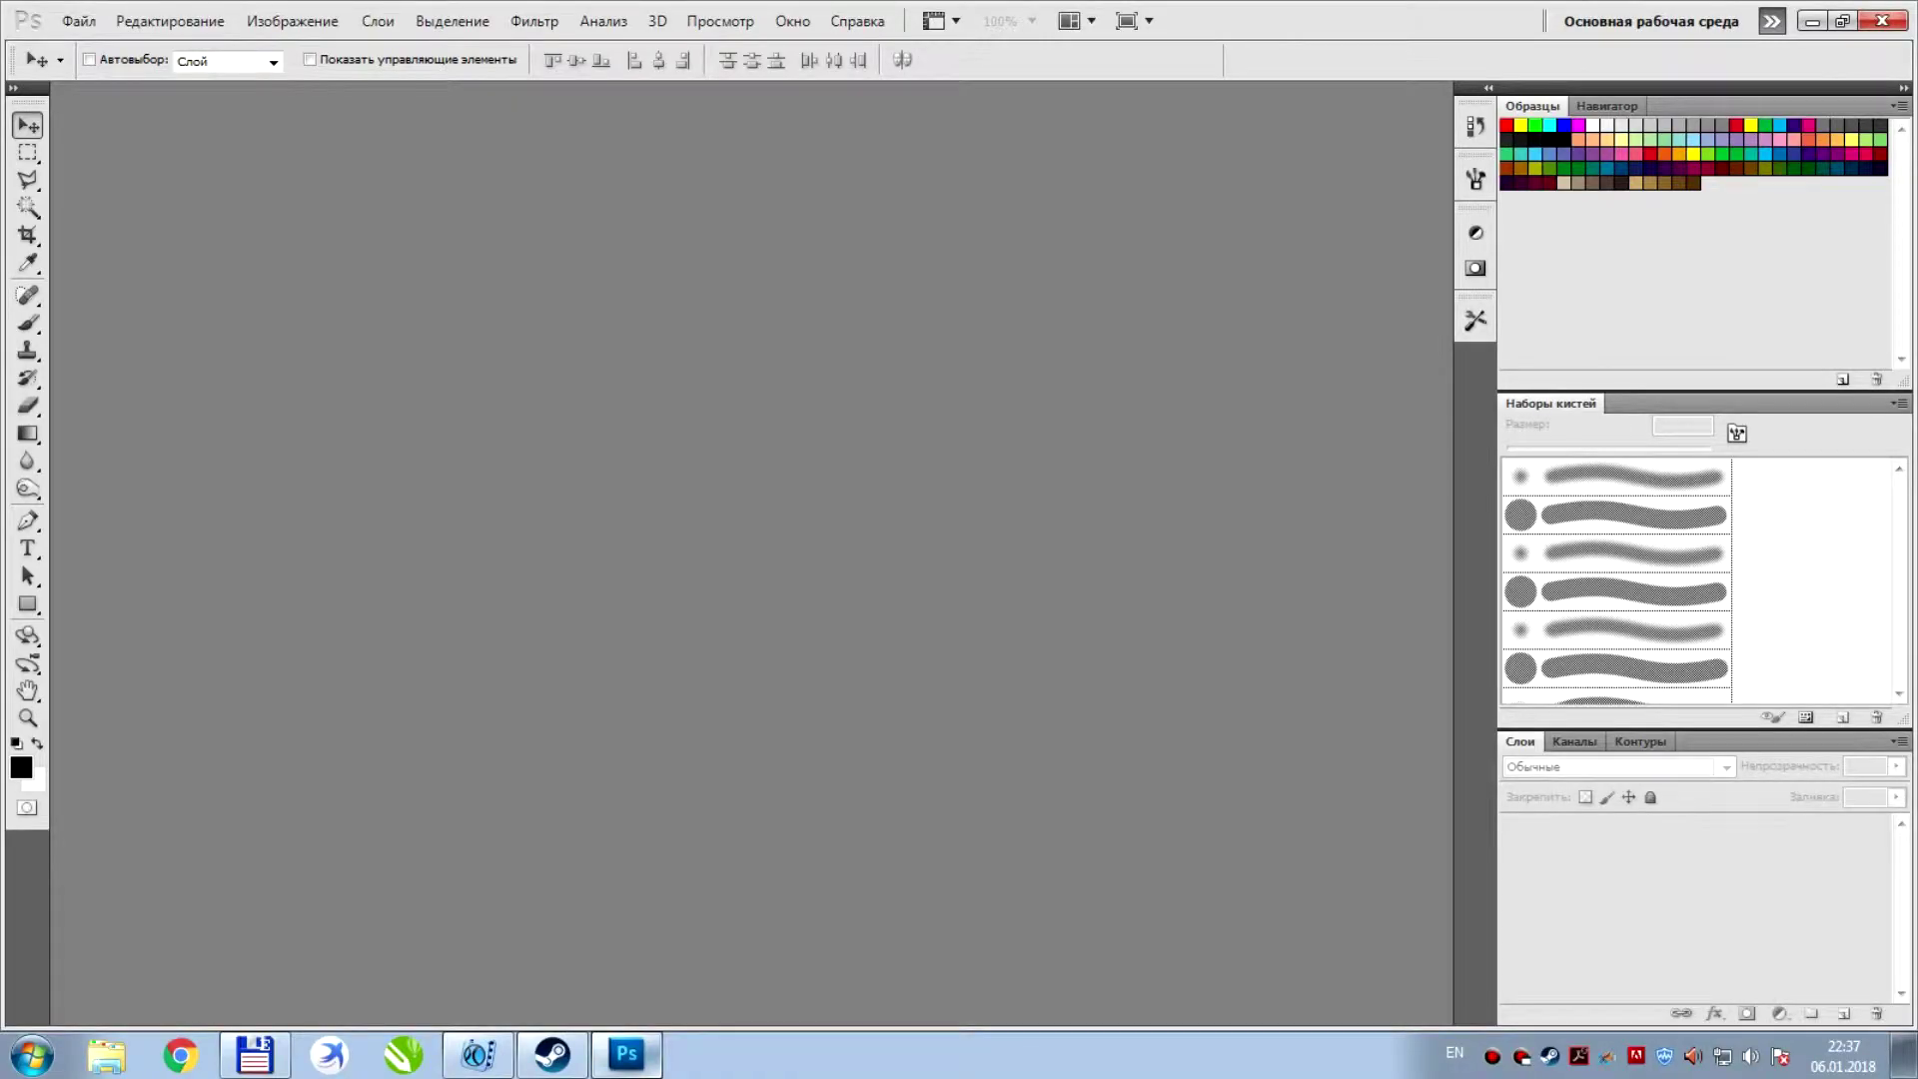
Create a new white document, 3000 × 5000 pixels at 300 ppi, and reposition its window
key("ctrl+n")
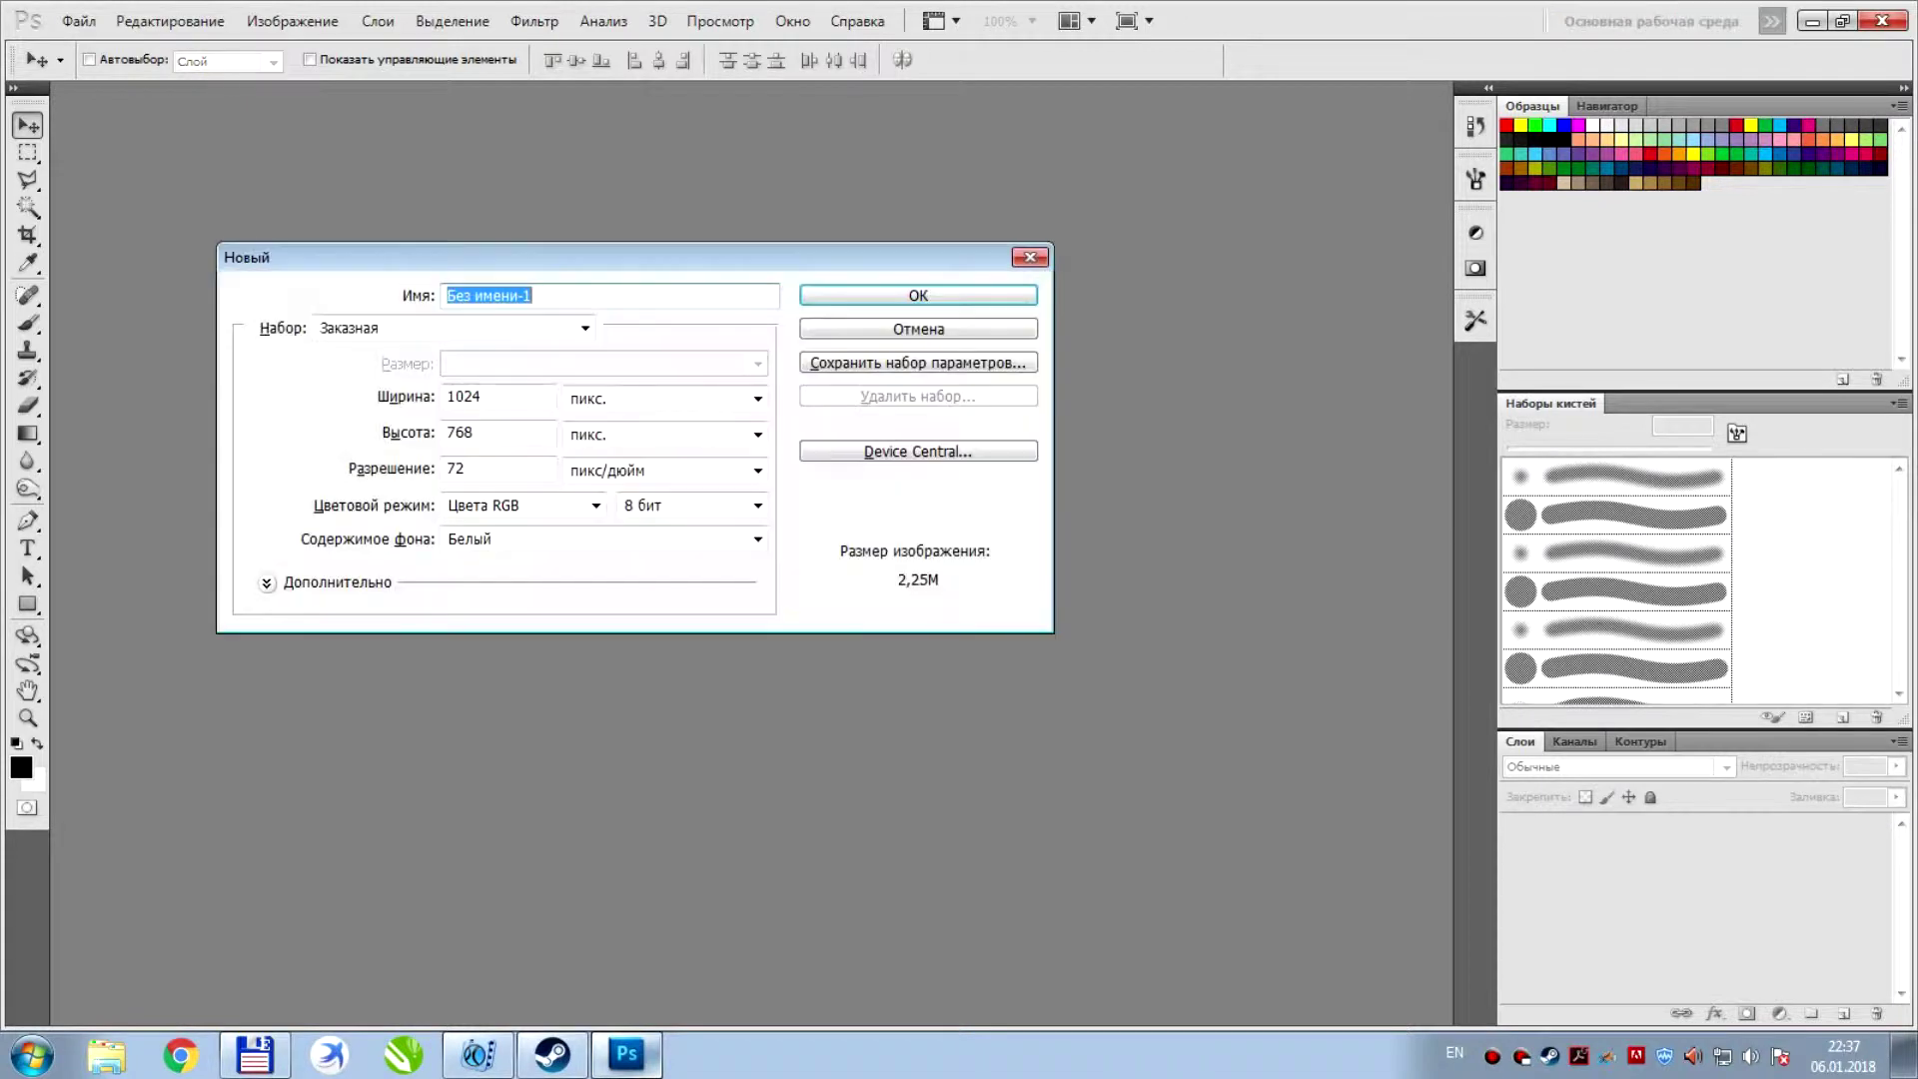
double_click(516, 392)
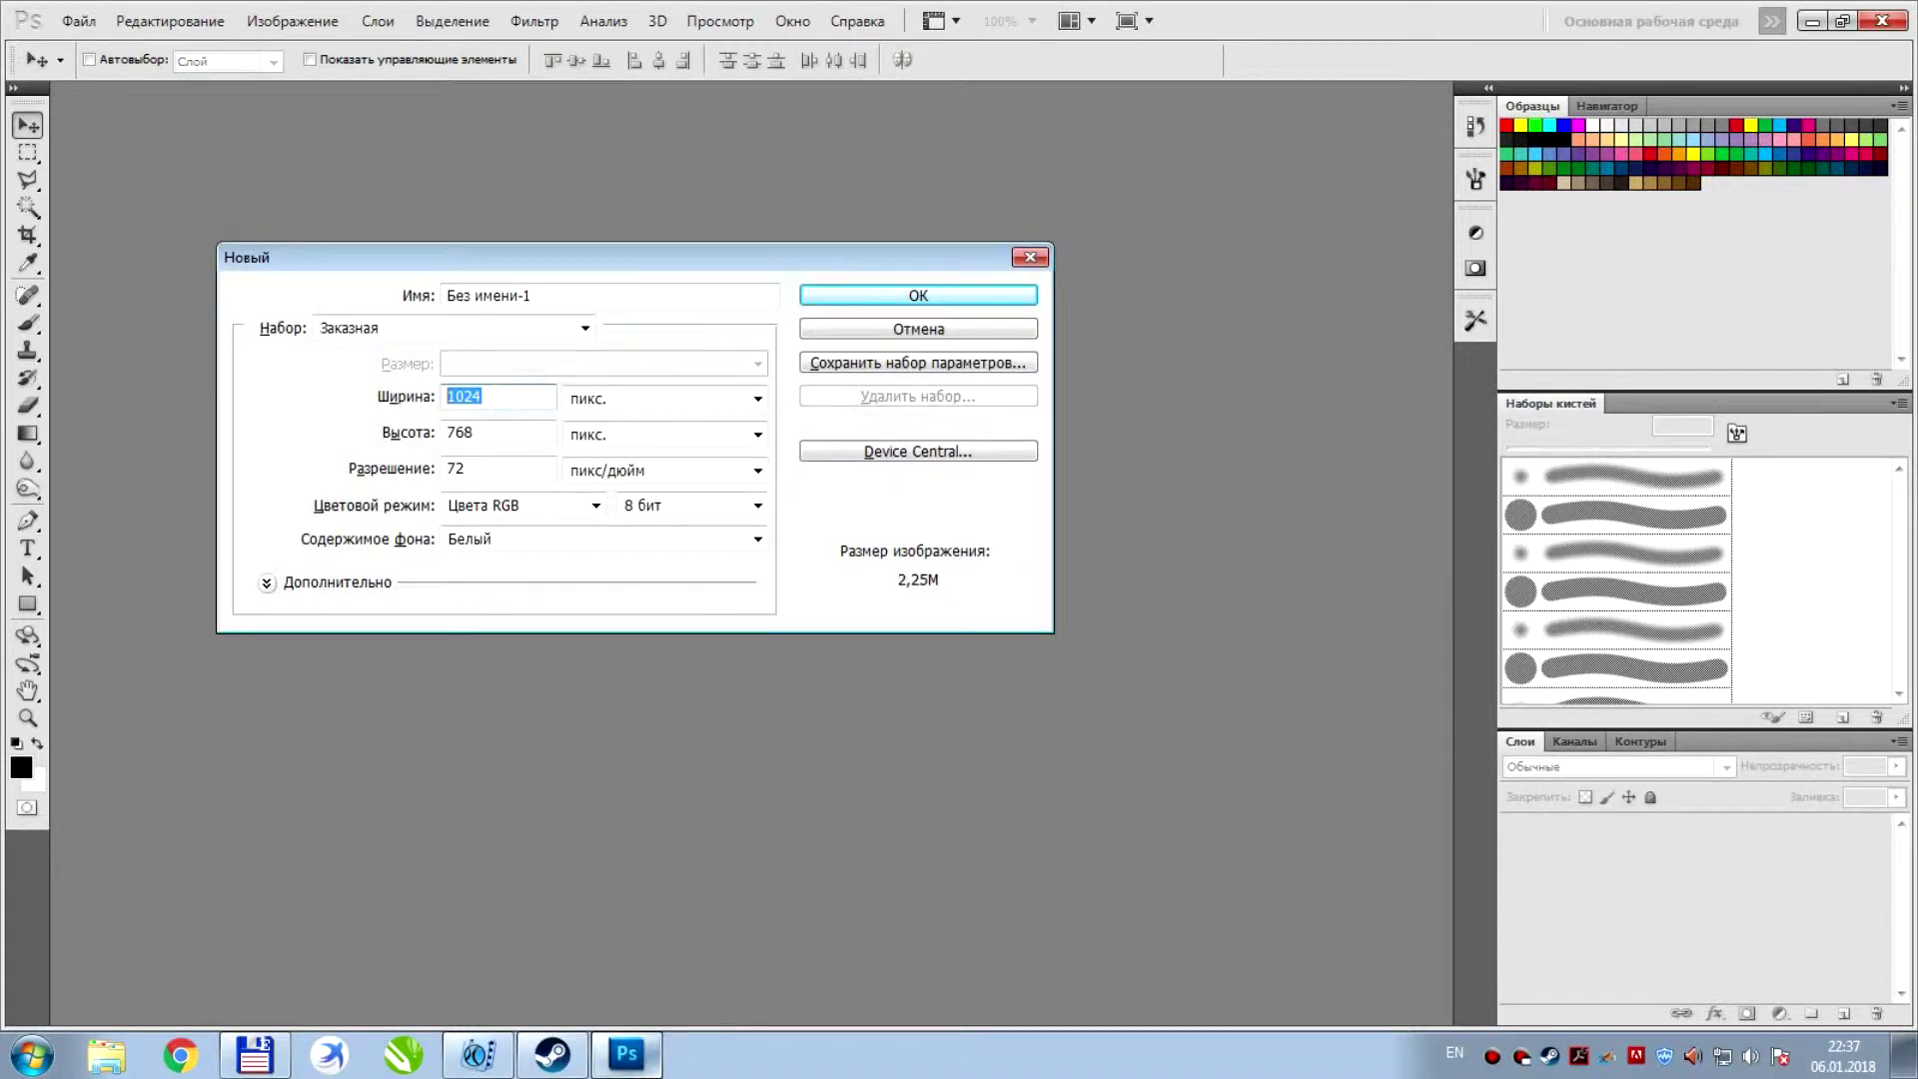
type("3000")
double_click(492, 430)
type("5000")
key("Tab")
type("300")
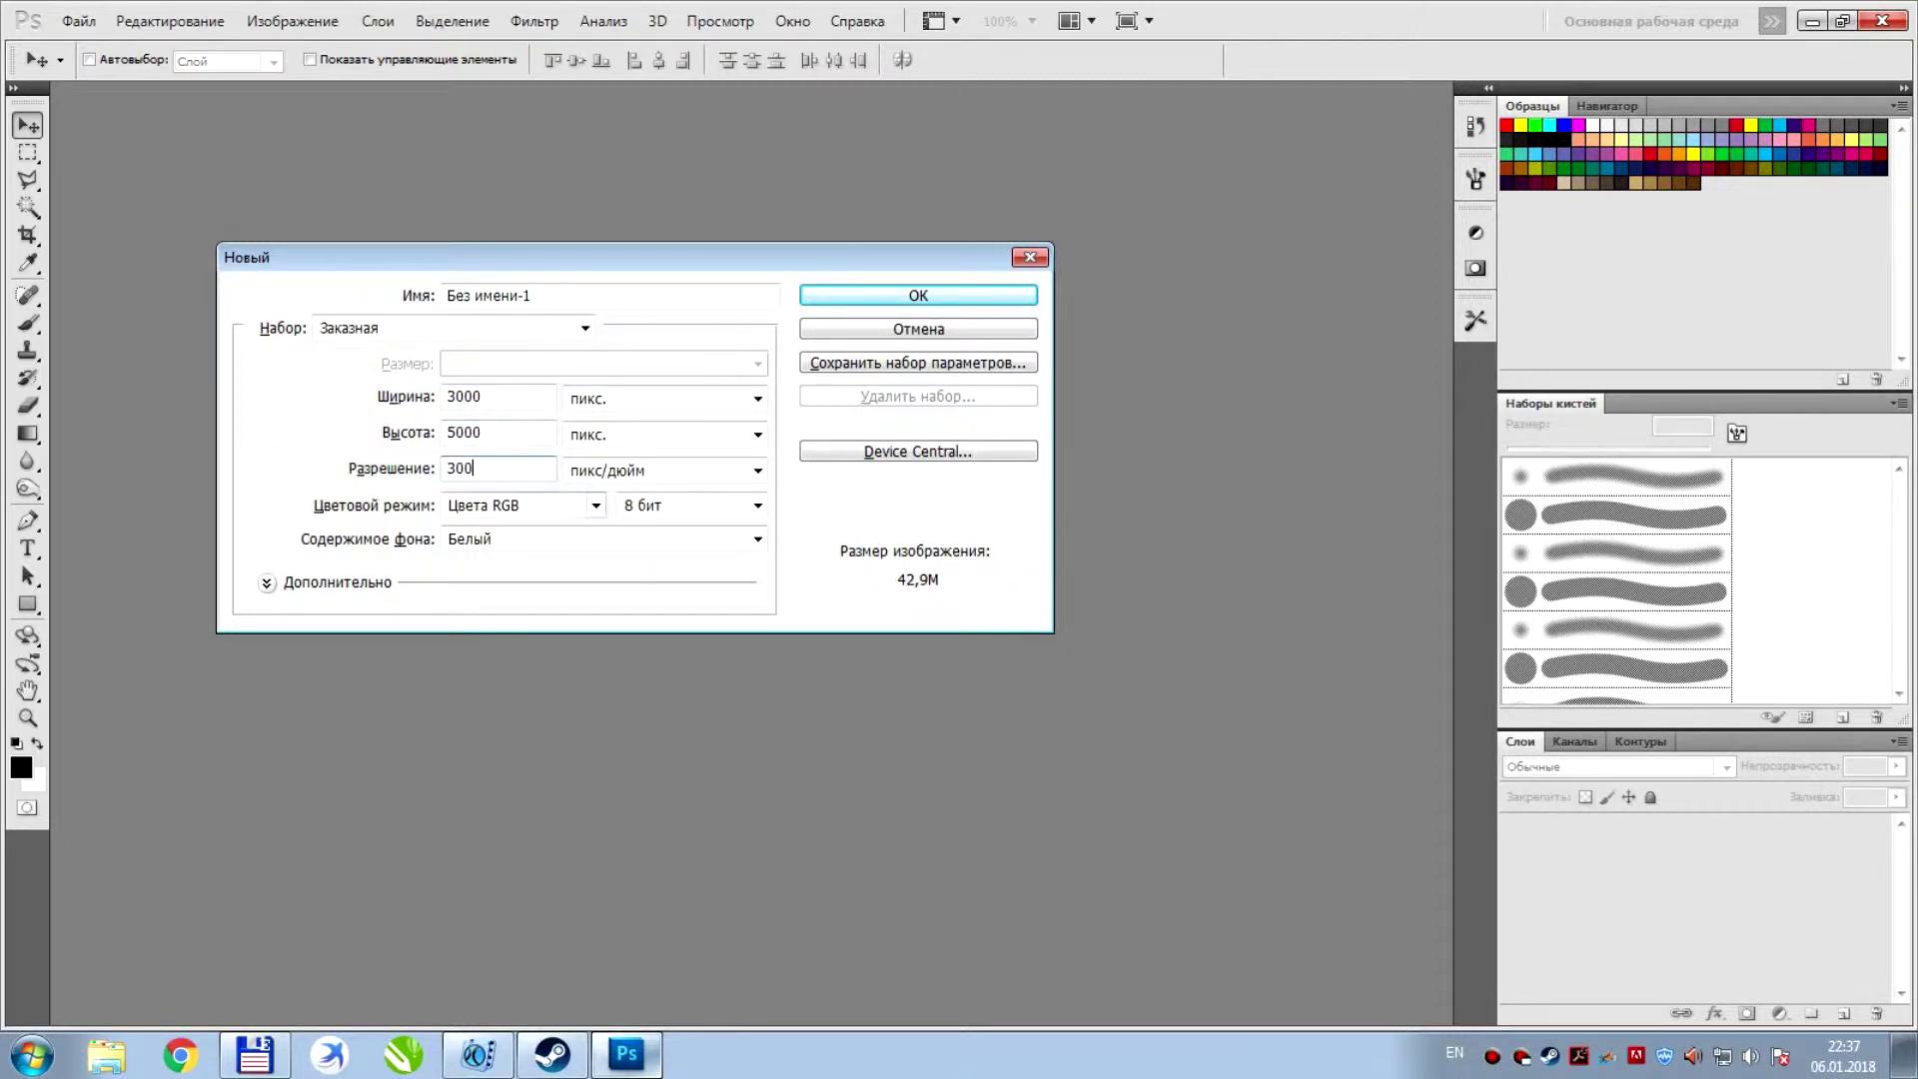
left_click(917, 296)
left_click_drag(200, 90, 460, 86)
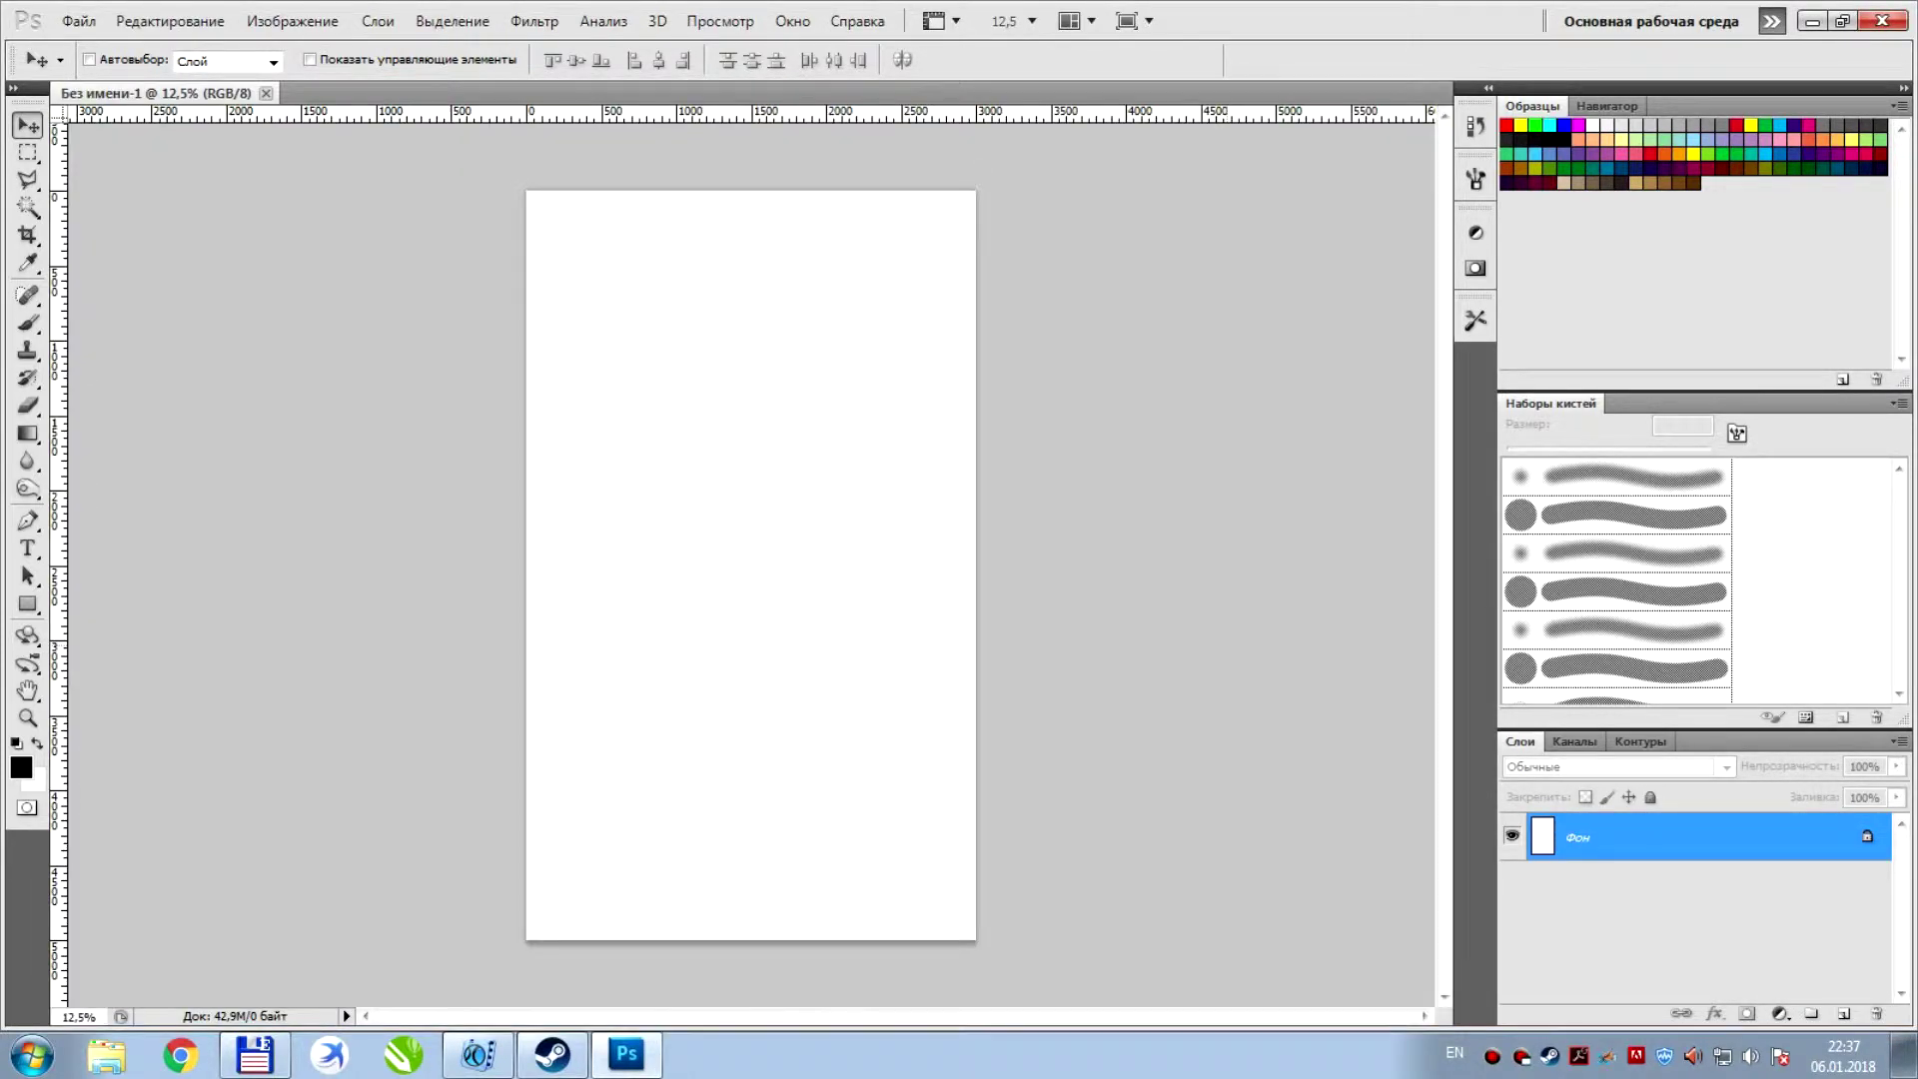
Unlock the background as Слой 0 and save the file as 'Мистическая женщина 2.psd'
double_click(1871, 833)
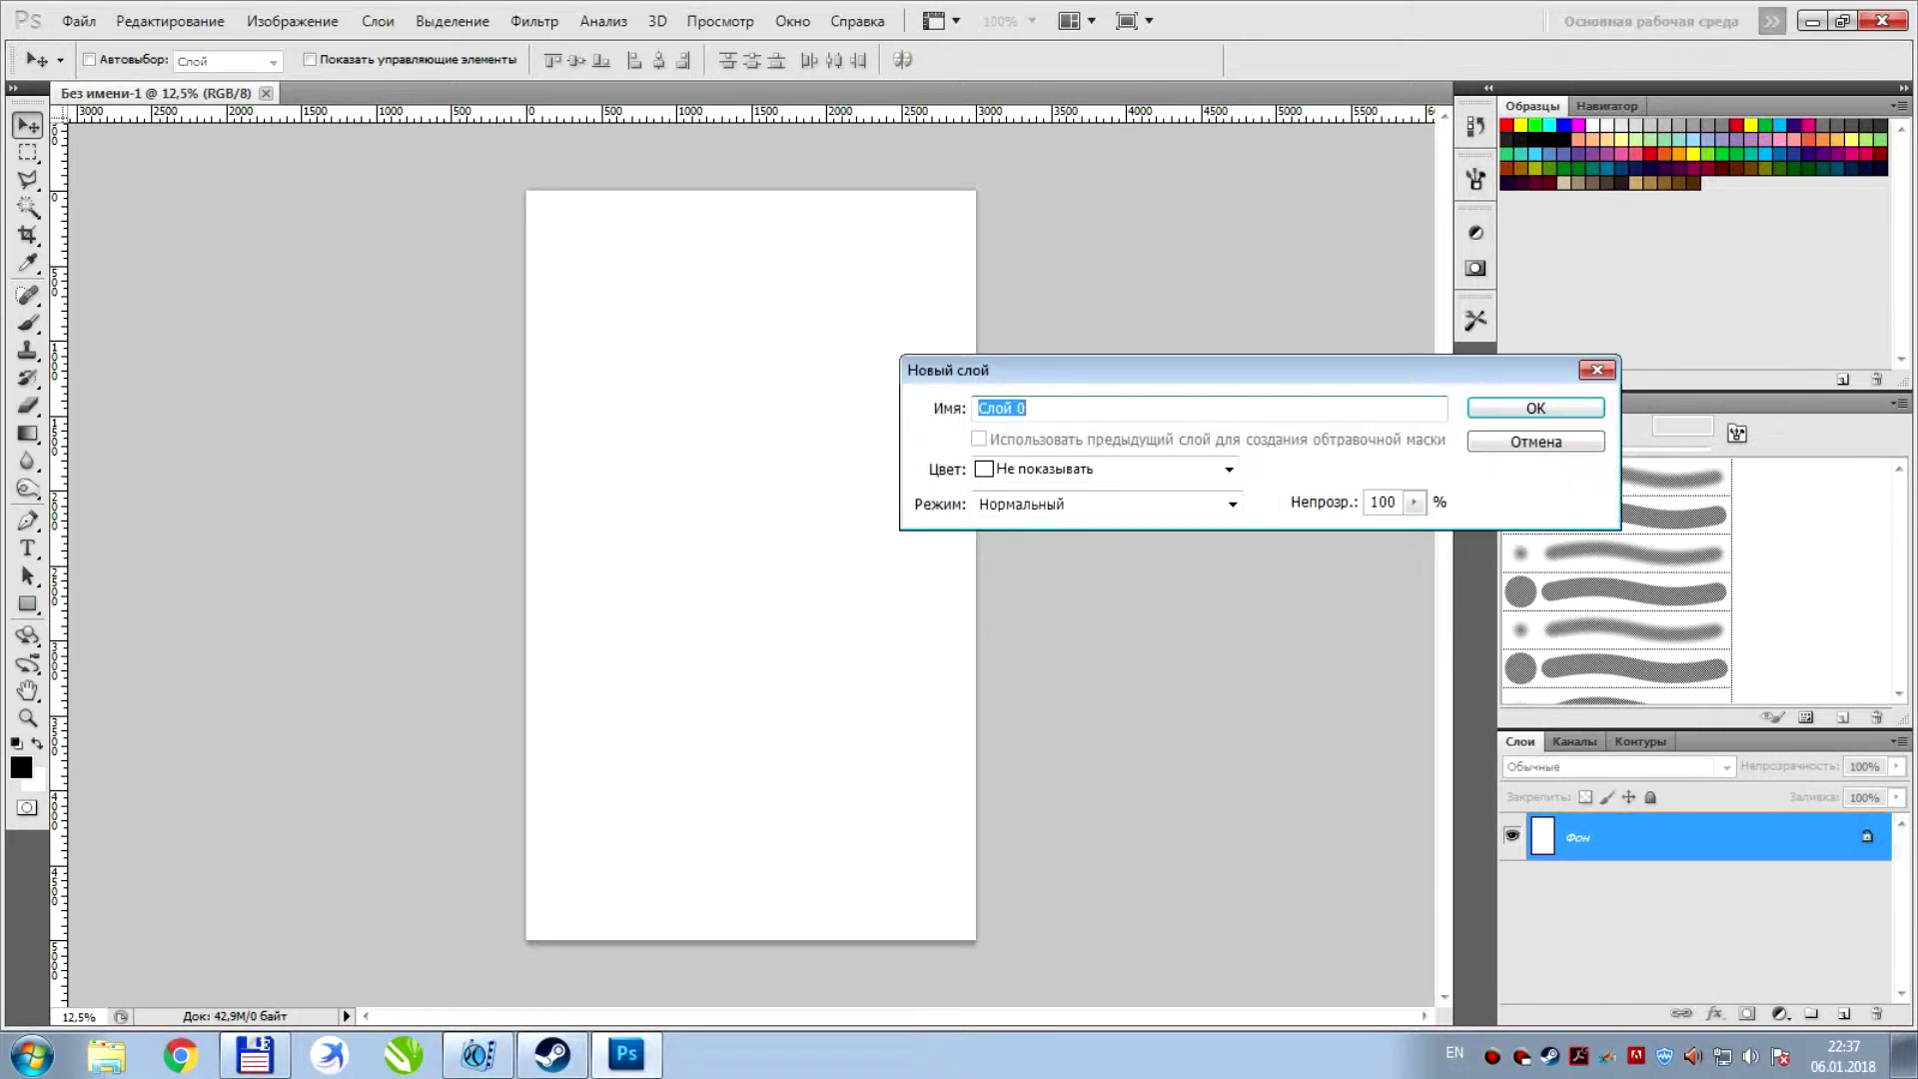
left_click(1533, 407)
left_click(79, 21)
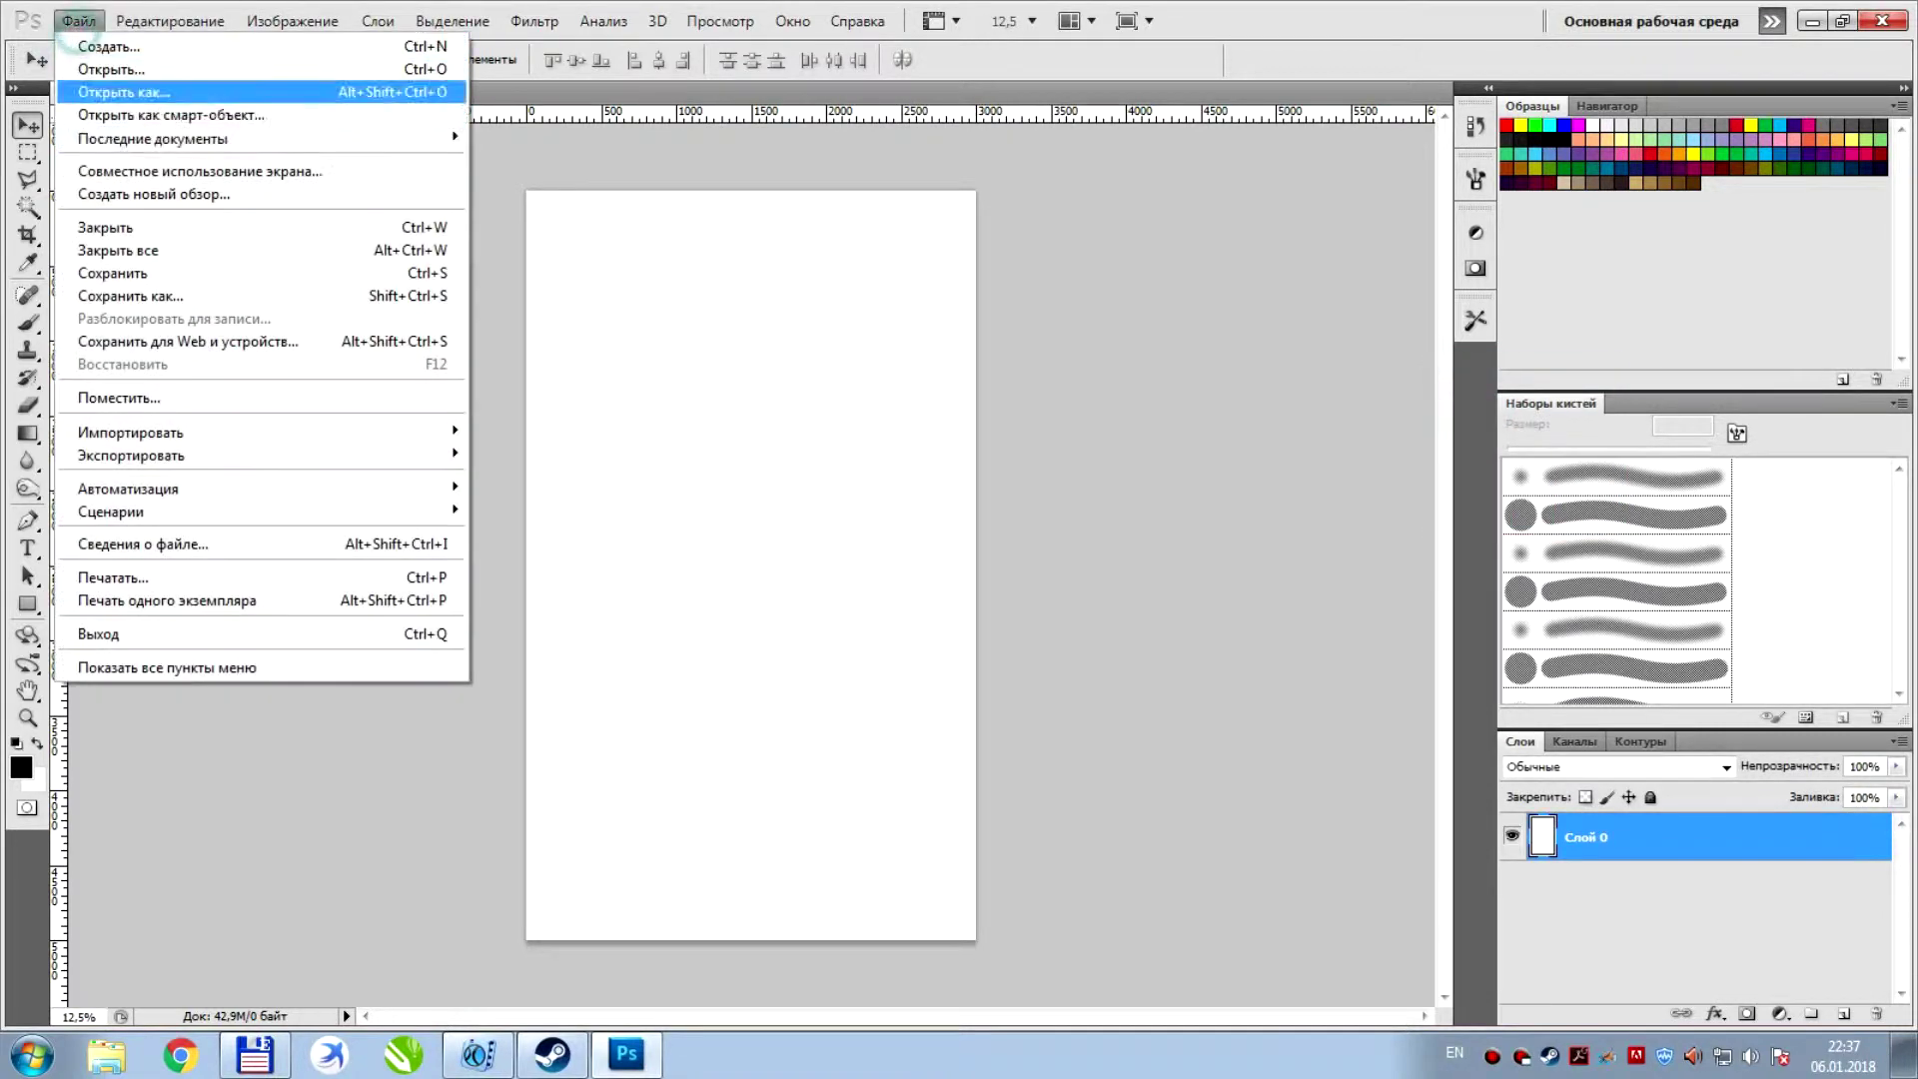
left_click(150, 275)
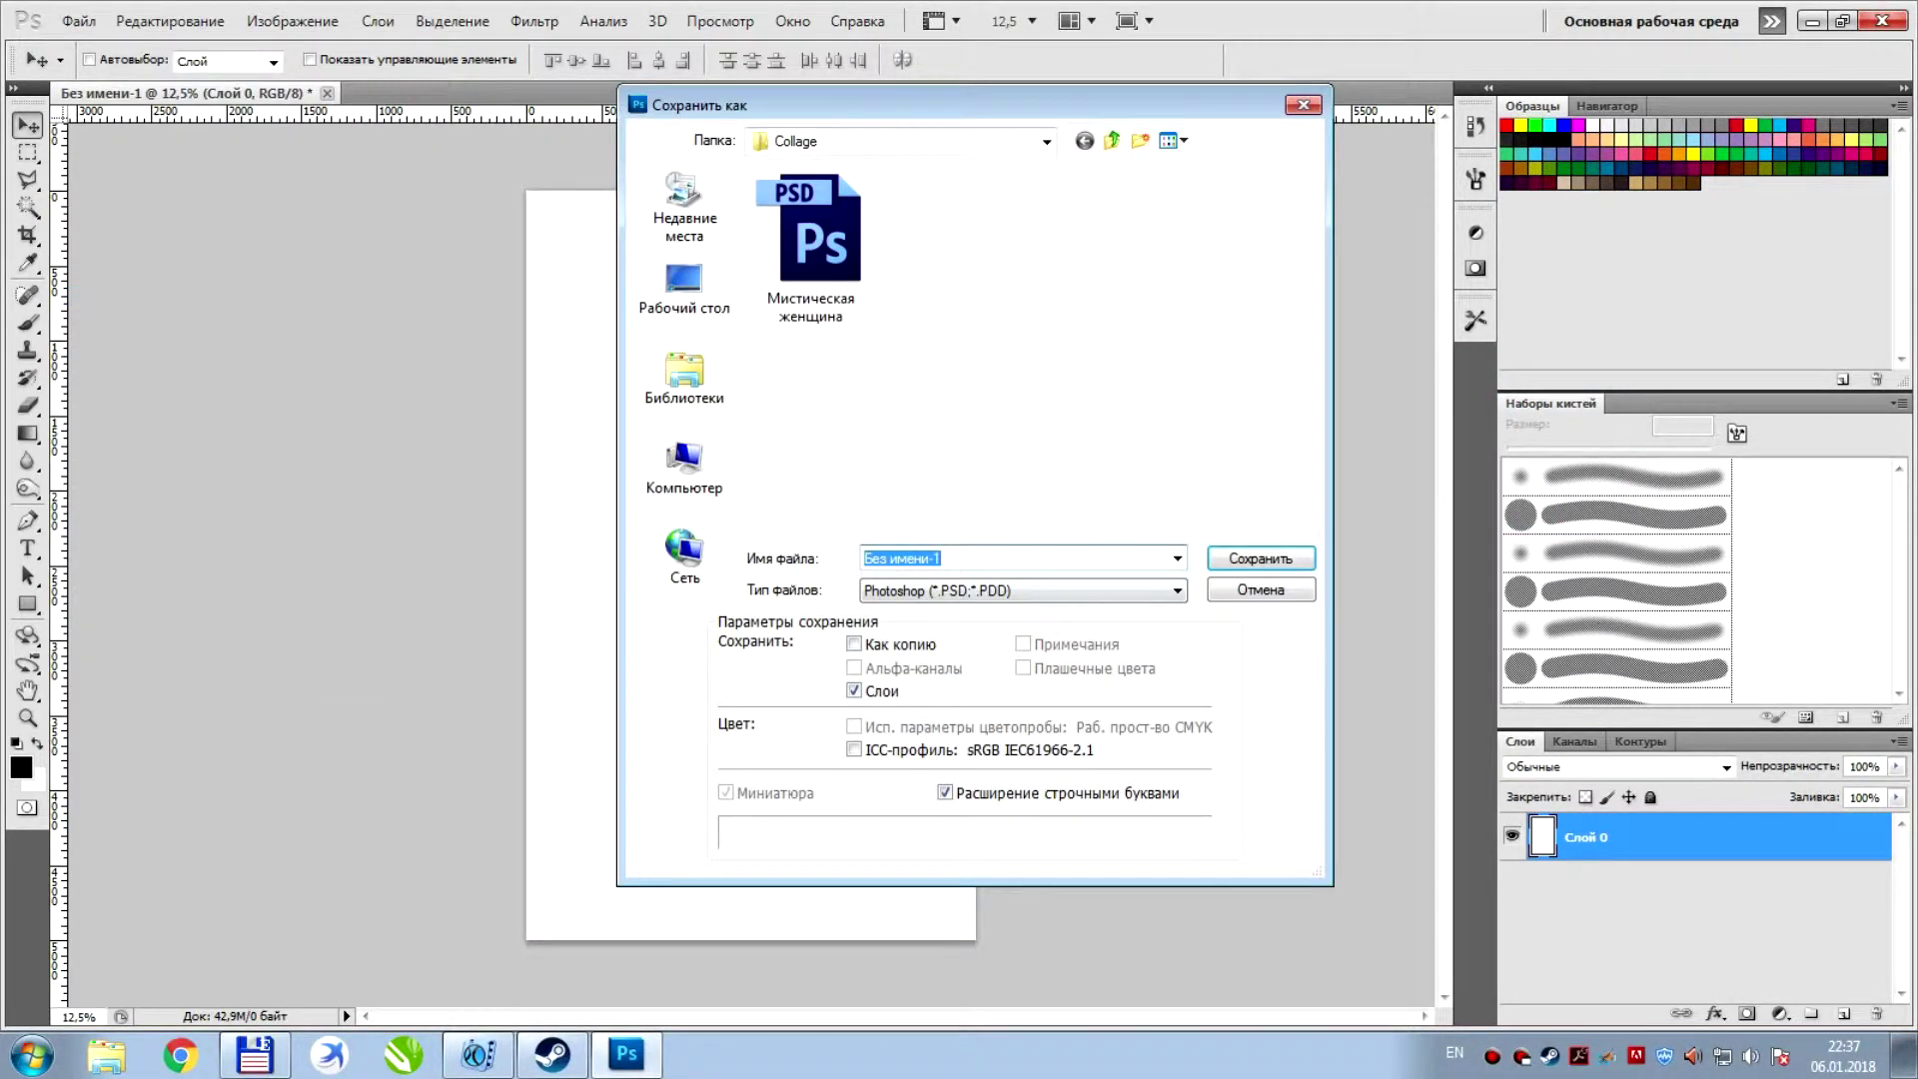
left_click(811, 245)
left_click(1049, 557)
type("2")
left_click(1261, 557)
left_click(1599, 400)
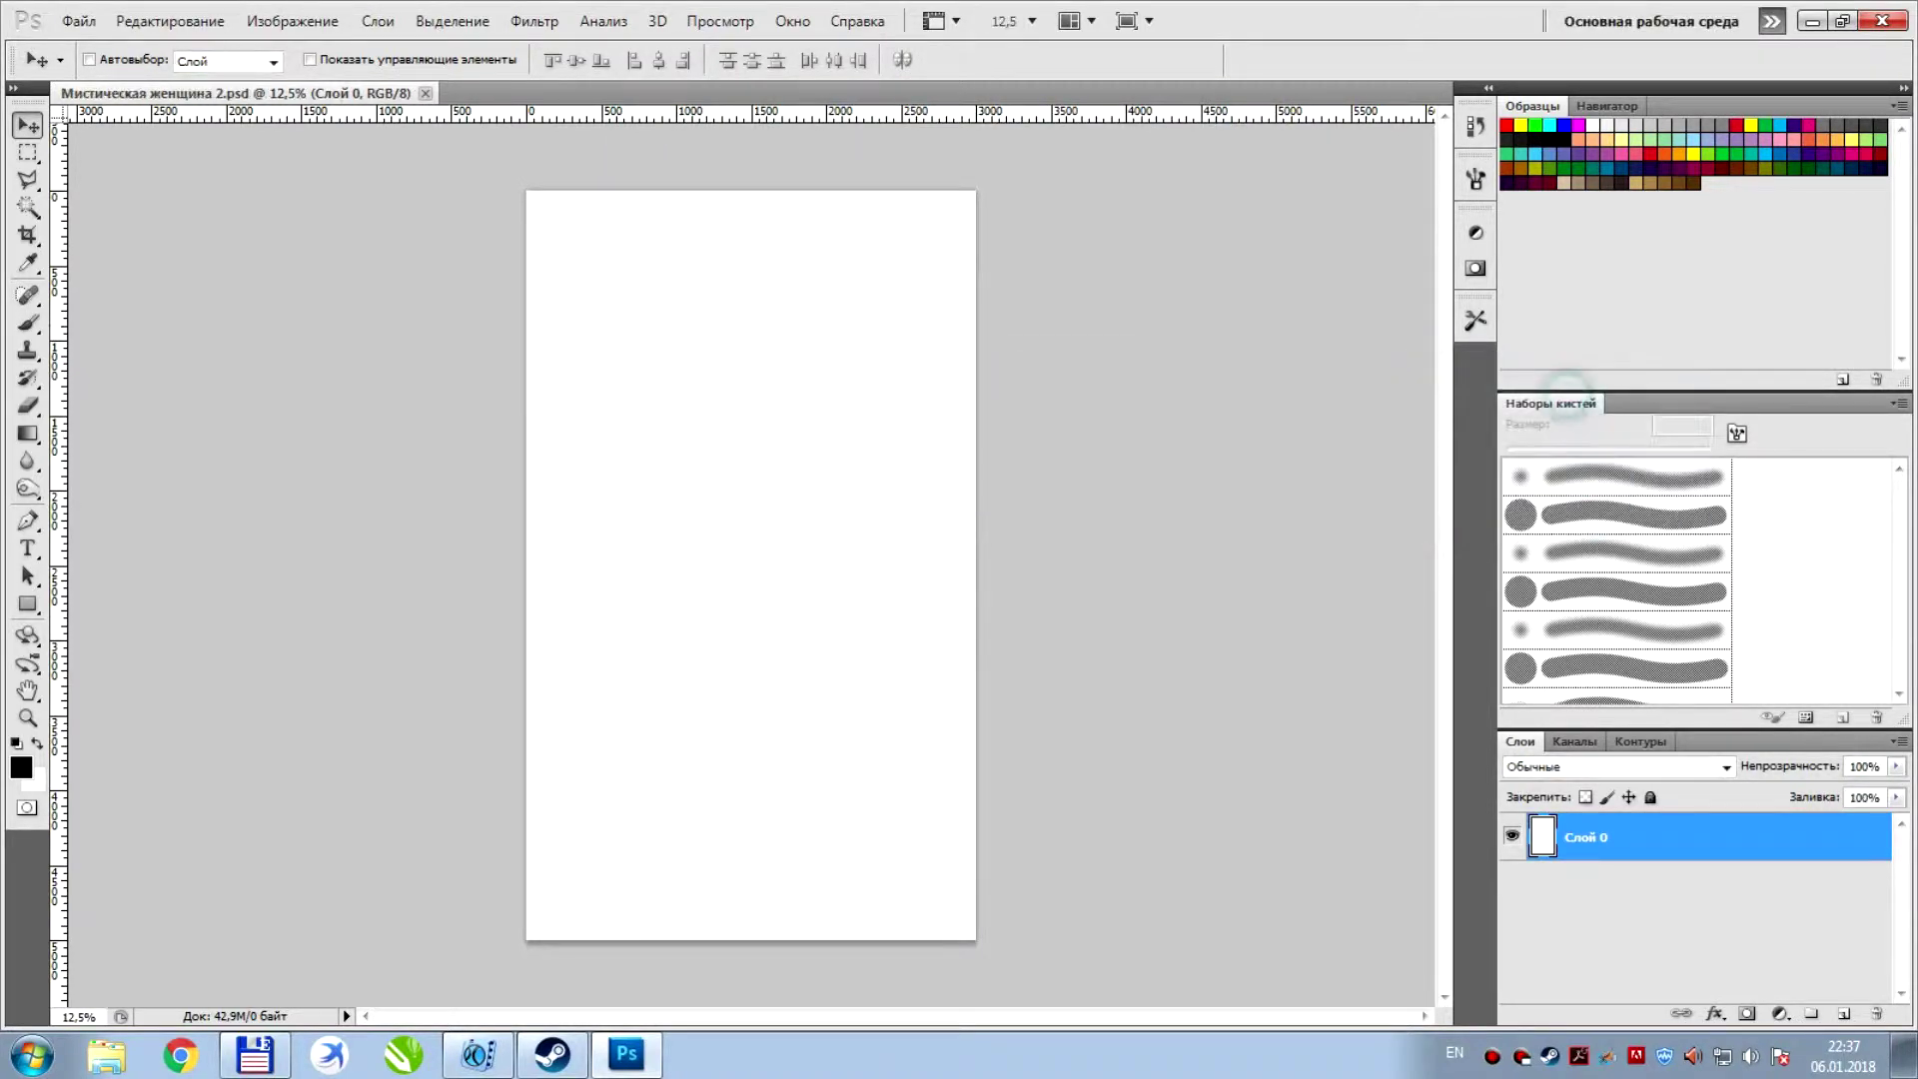
left_click(79, 21)
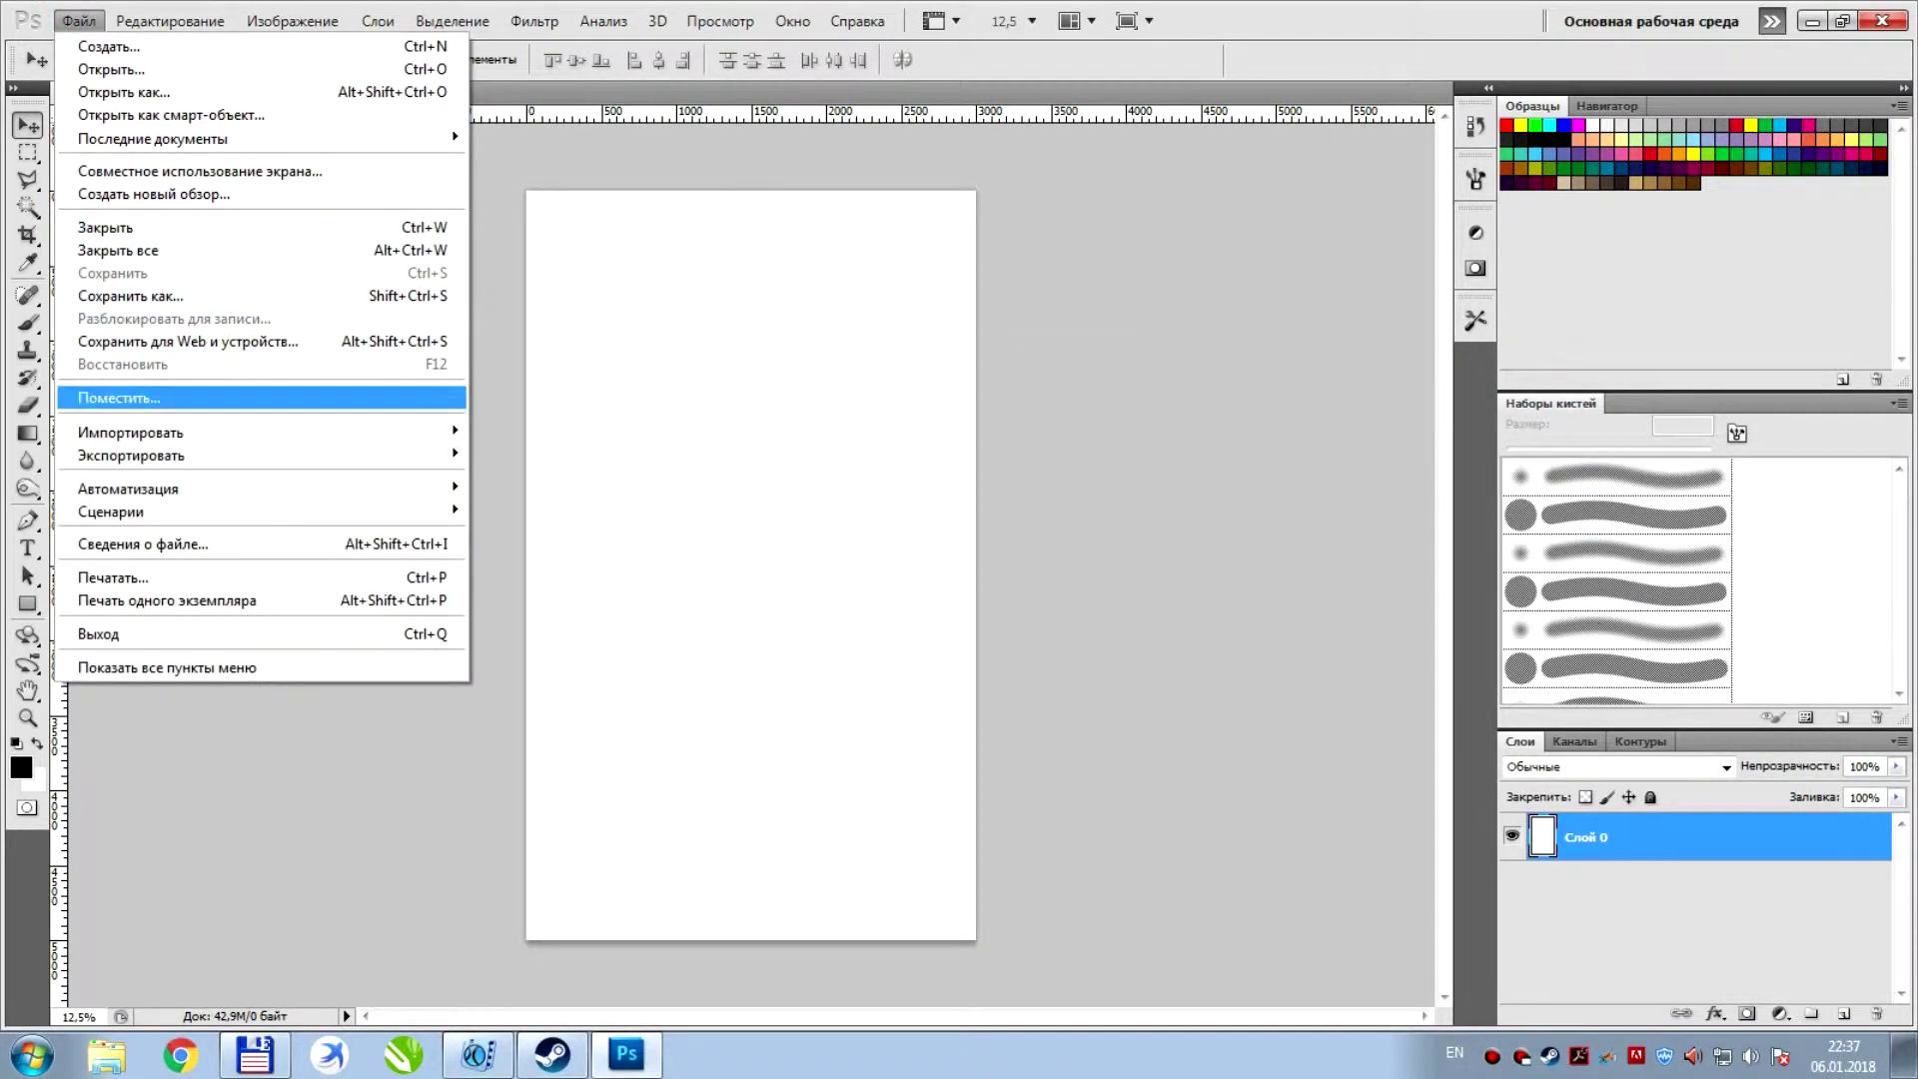
Place the Texture 2 paper image, scale it to fill the canvas, and add empty Слой 1
left_click(118, 397)
scroll(1298, 362, "down", 1)
scroll(1299, 362, "down", 1)
double_click(807, 625)
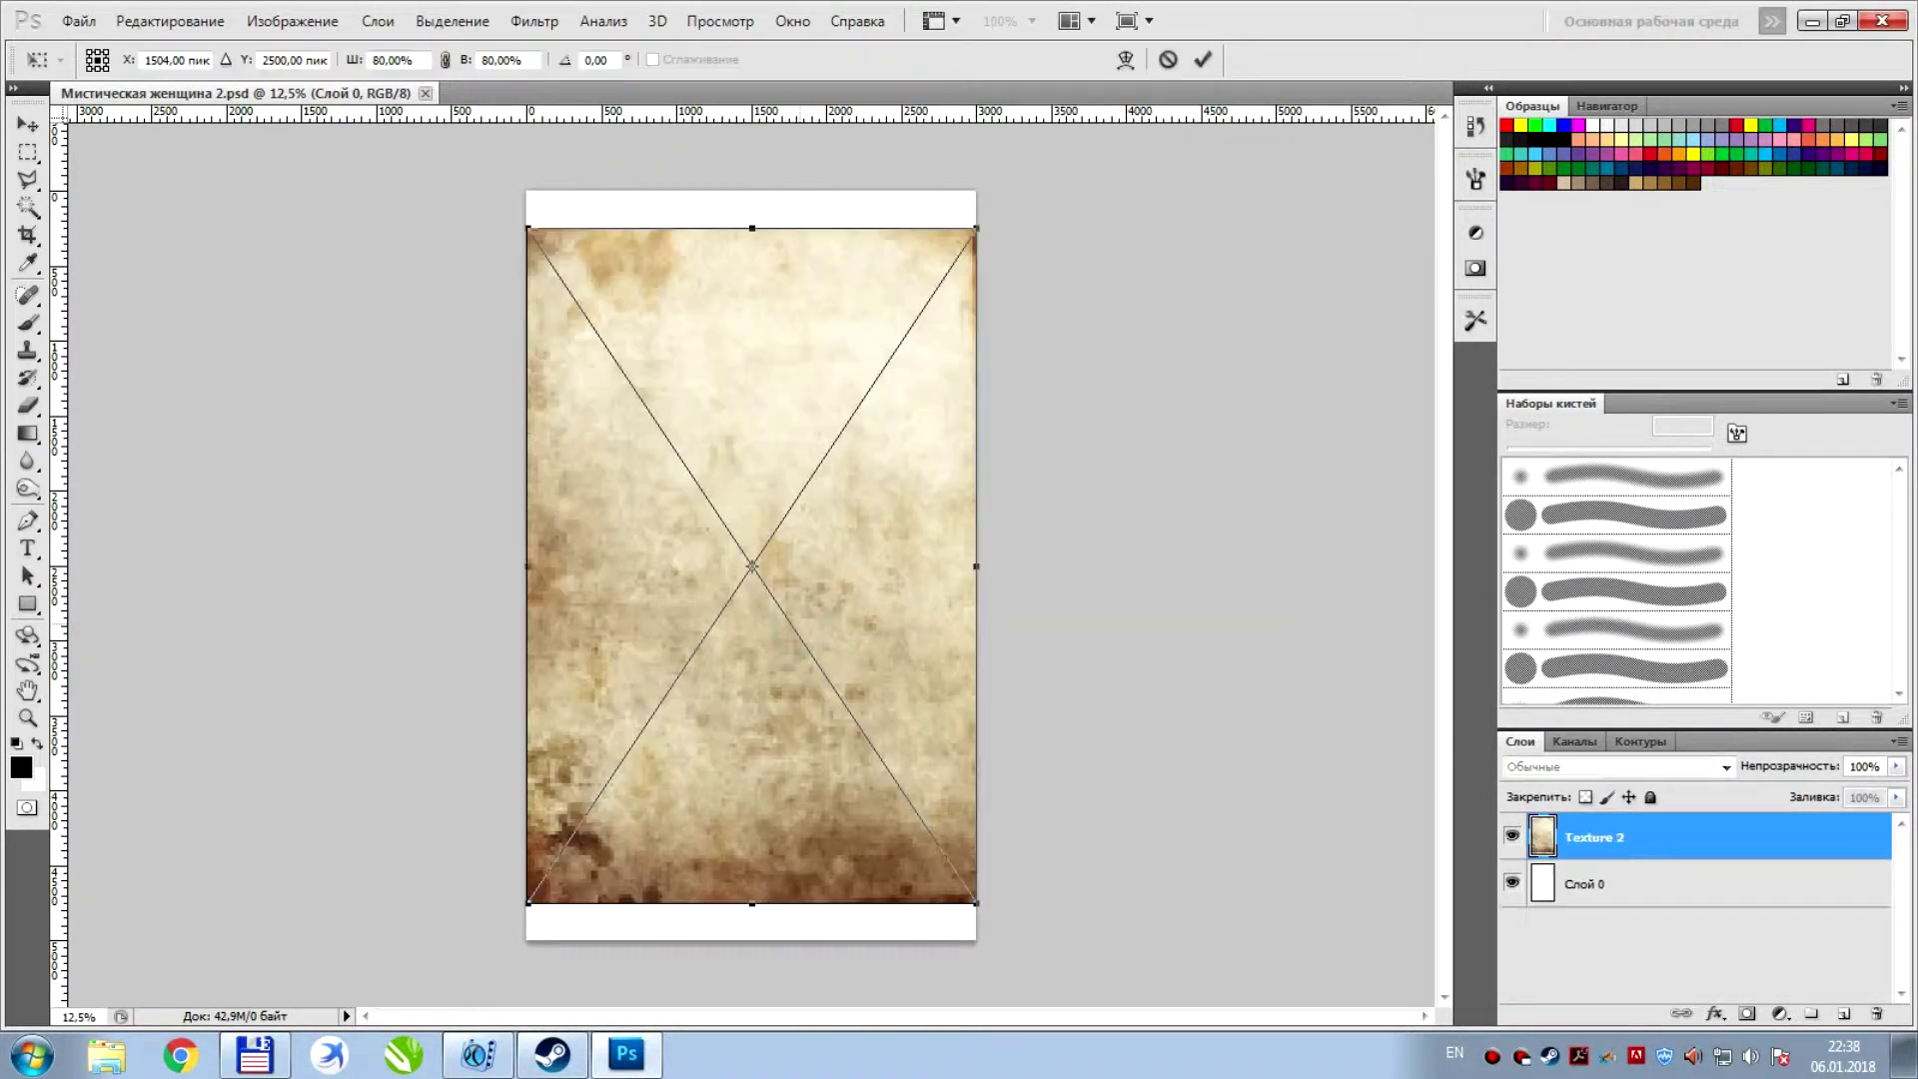
left_click_drag(976, 228, 1015, 176)
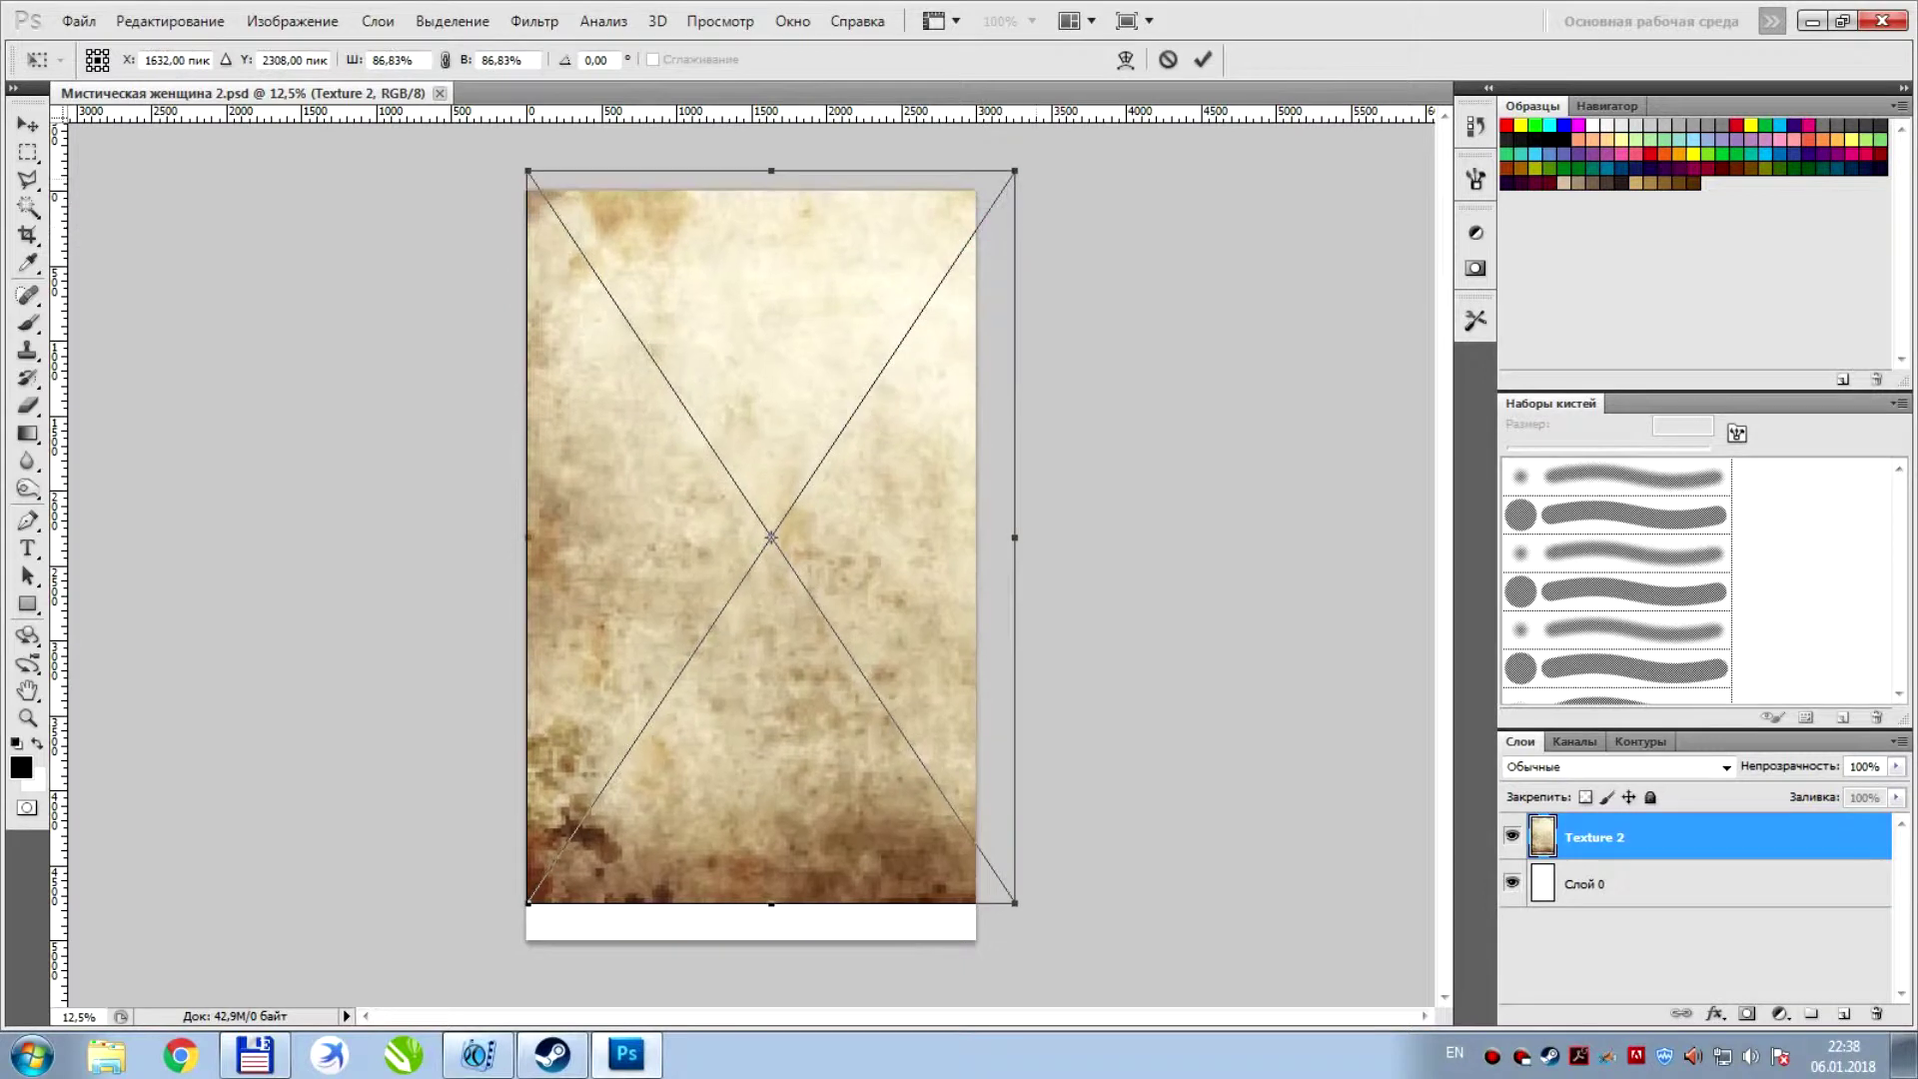
left_click_drag(916, 347, 900, 392)
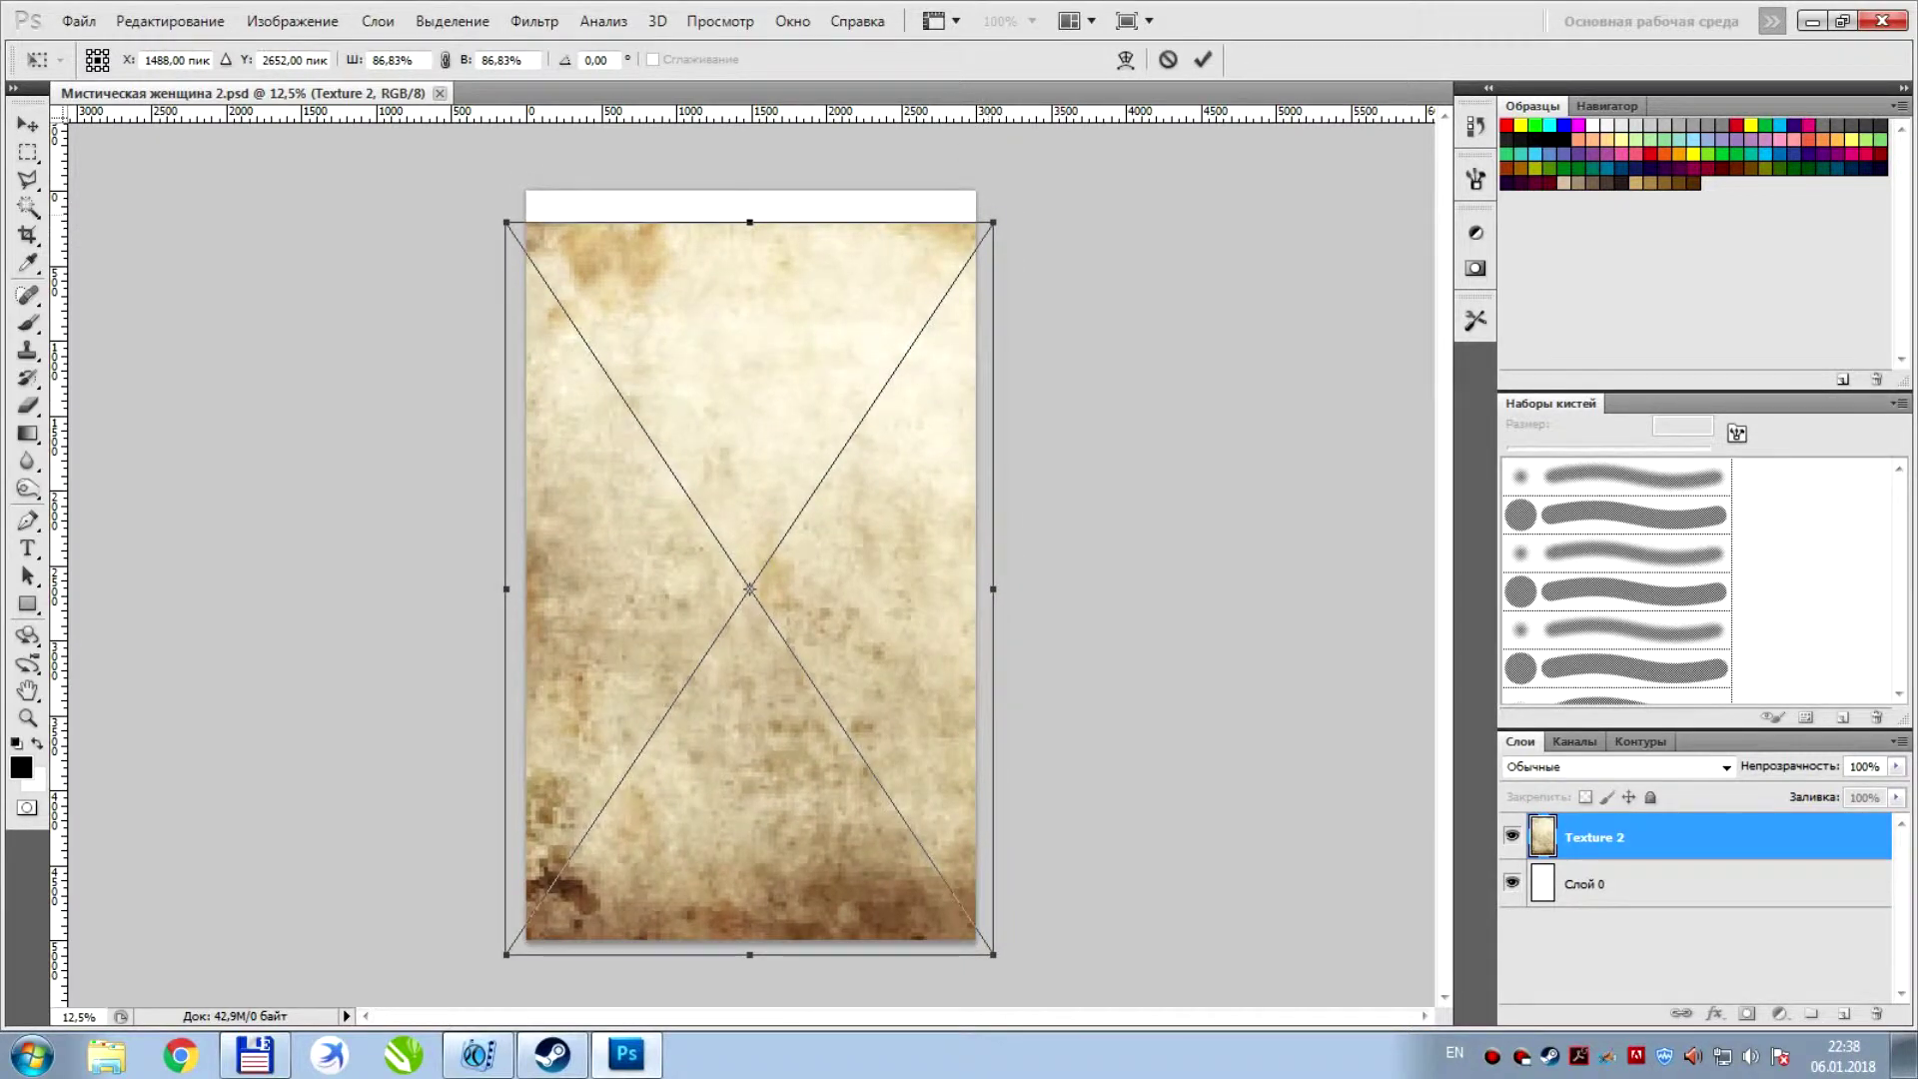
left_click_drag(993, 222, 1026, 176)
left_click_drag(886, 505, 886, 491)
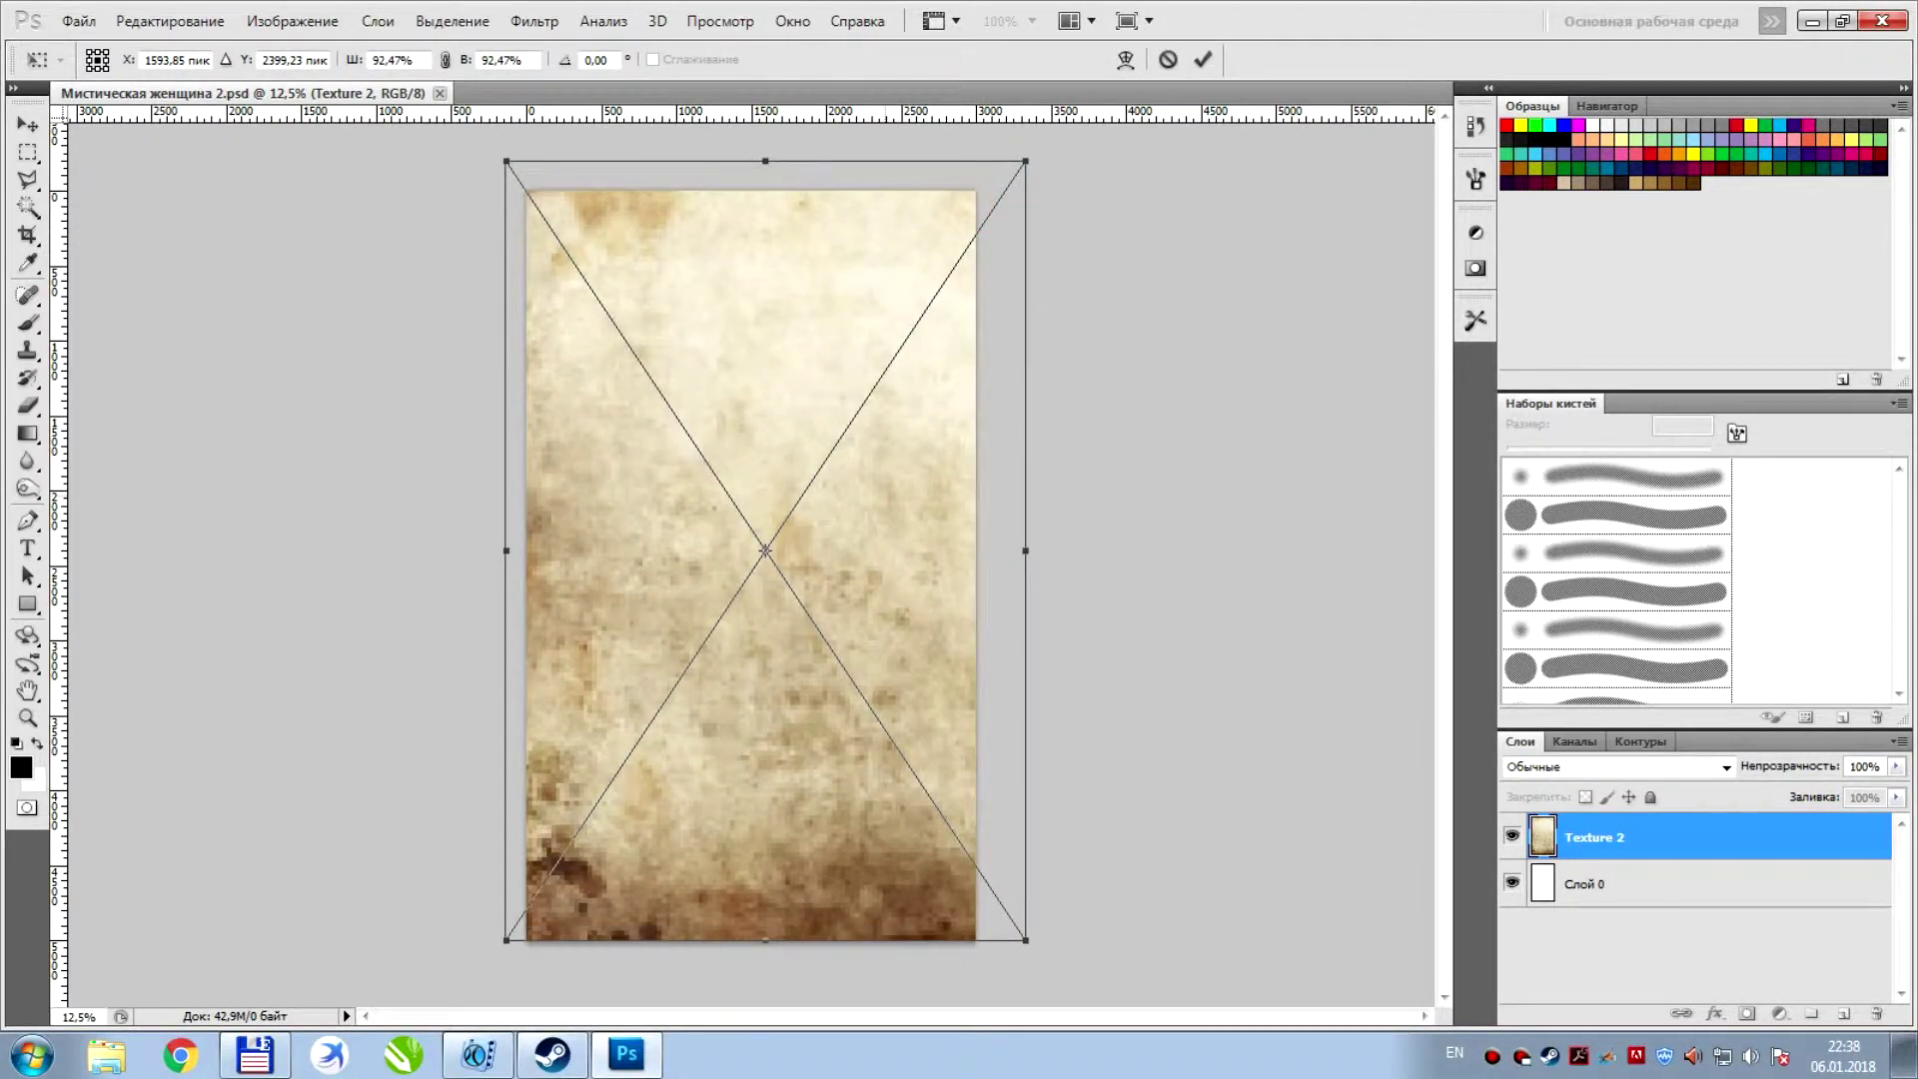
key("Return")
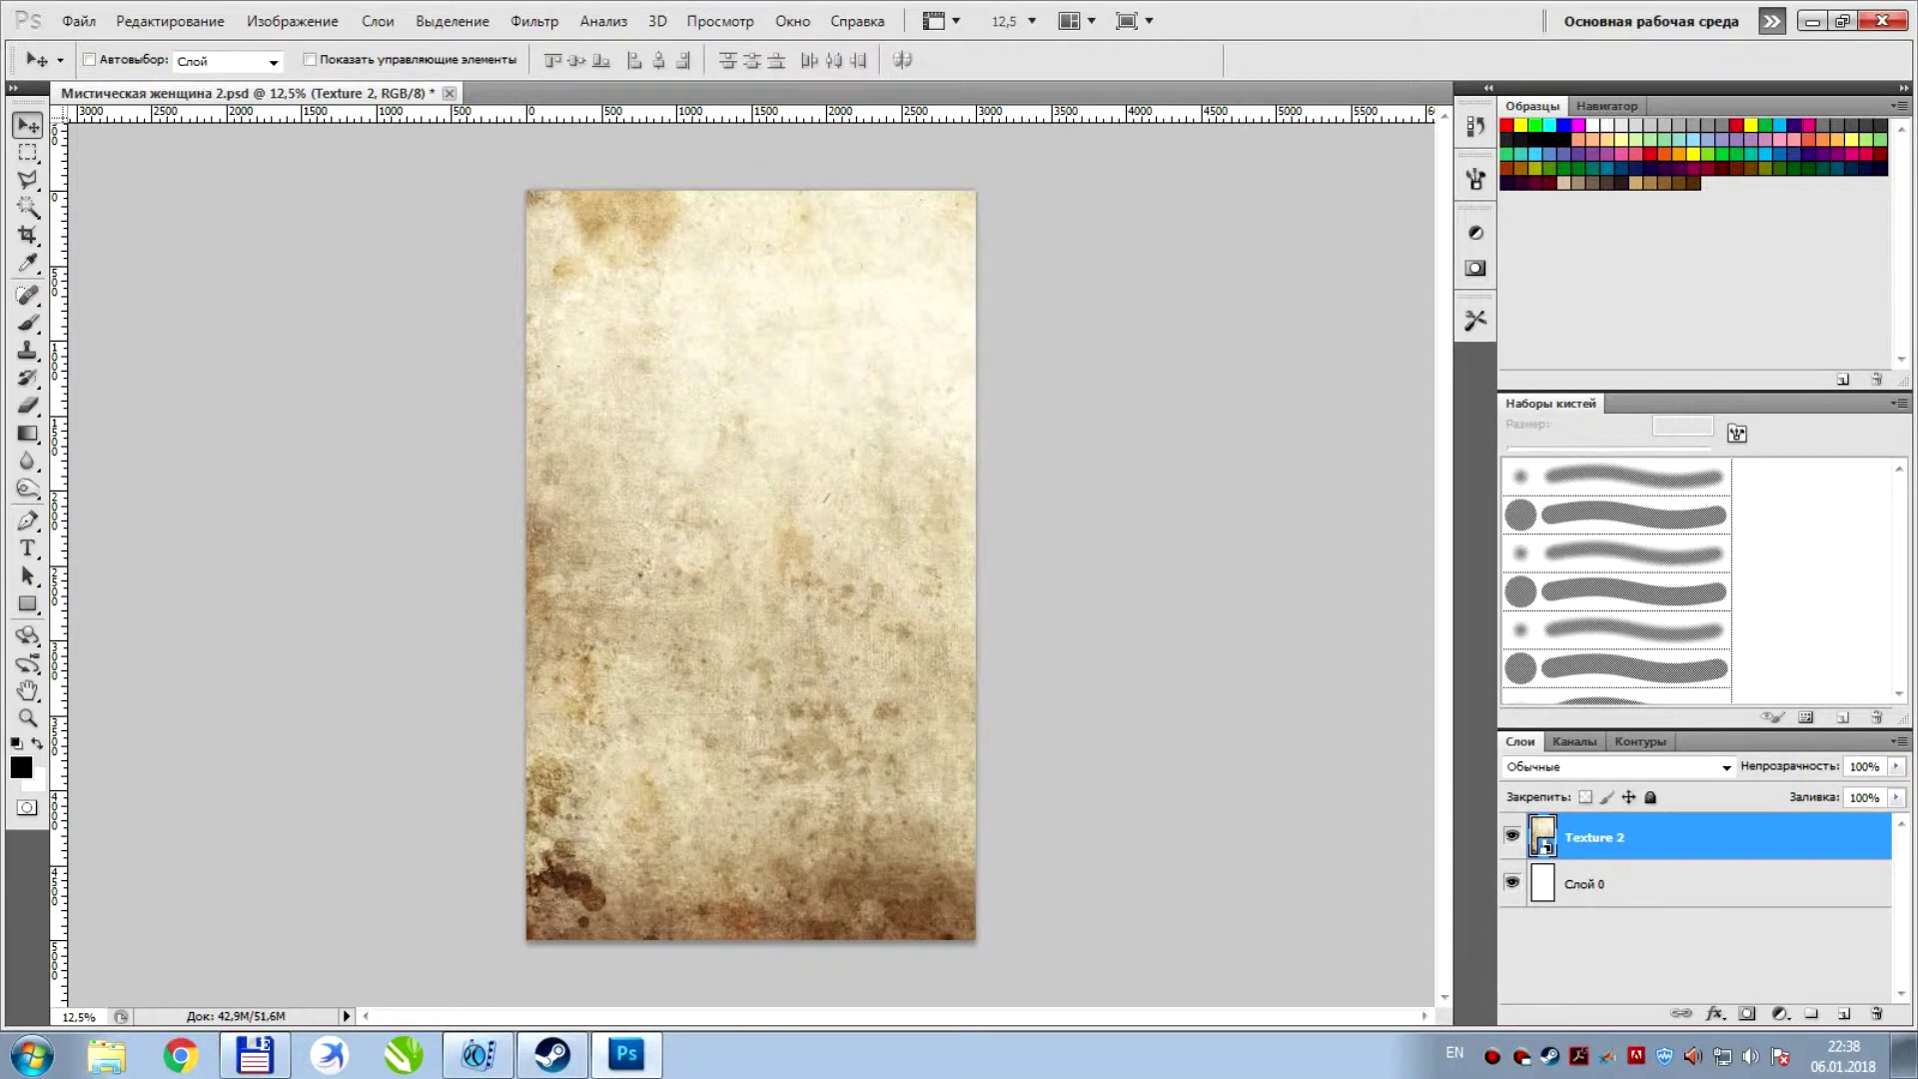
left_click(1844, 1014)
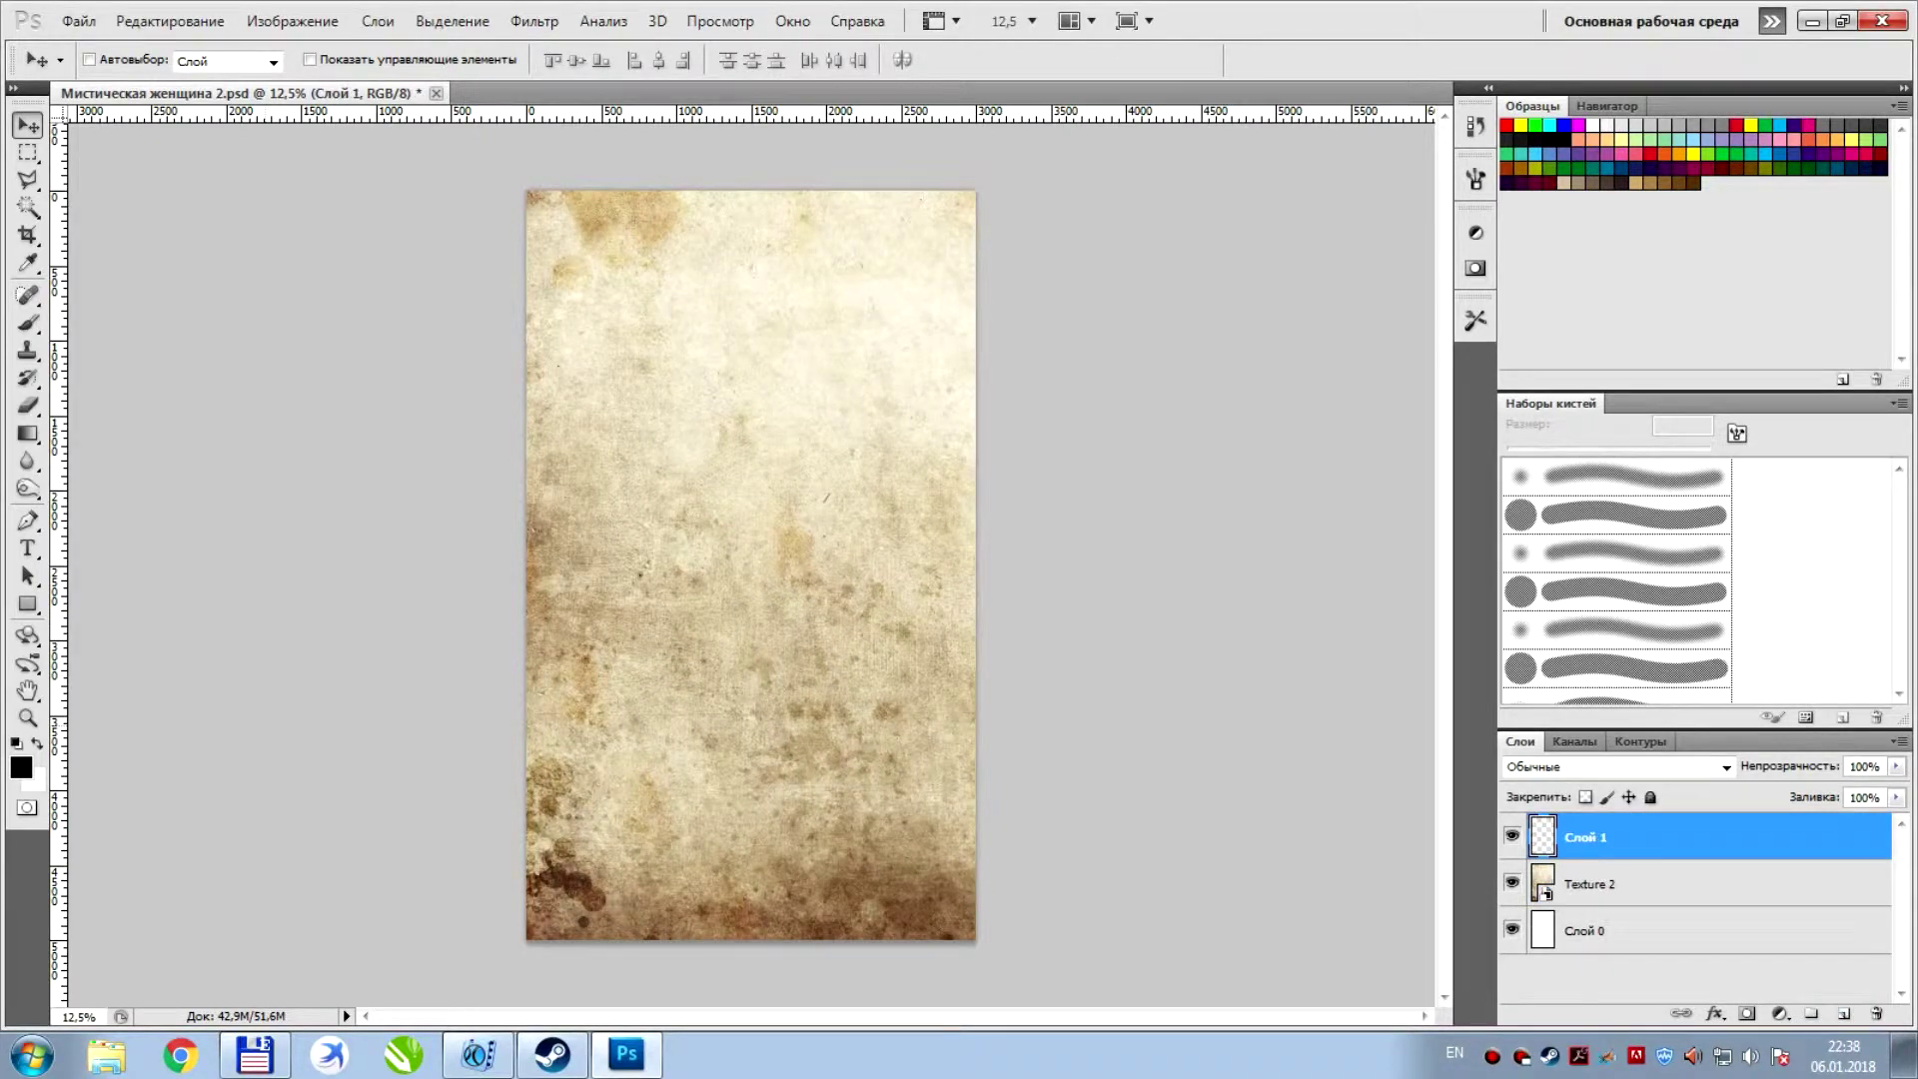
Pick a dark olive foreground colour and fill Слой 1 with it
left_click(21, 768)
left_click_drag(1174, 640, 1174, 597)
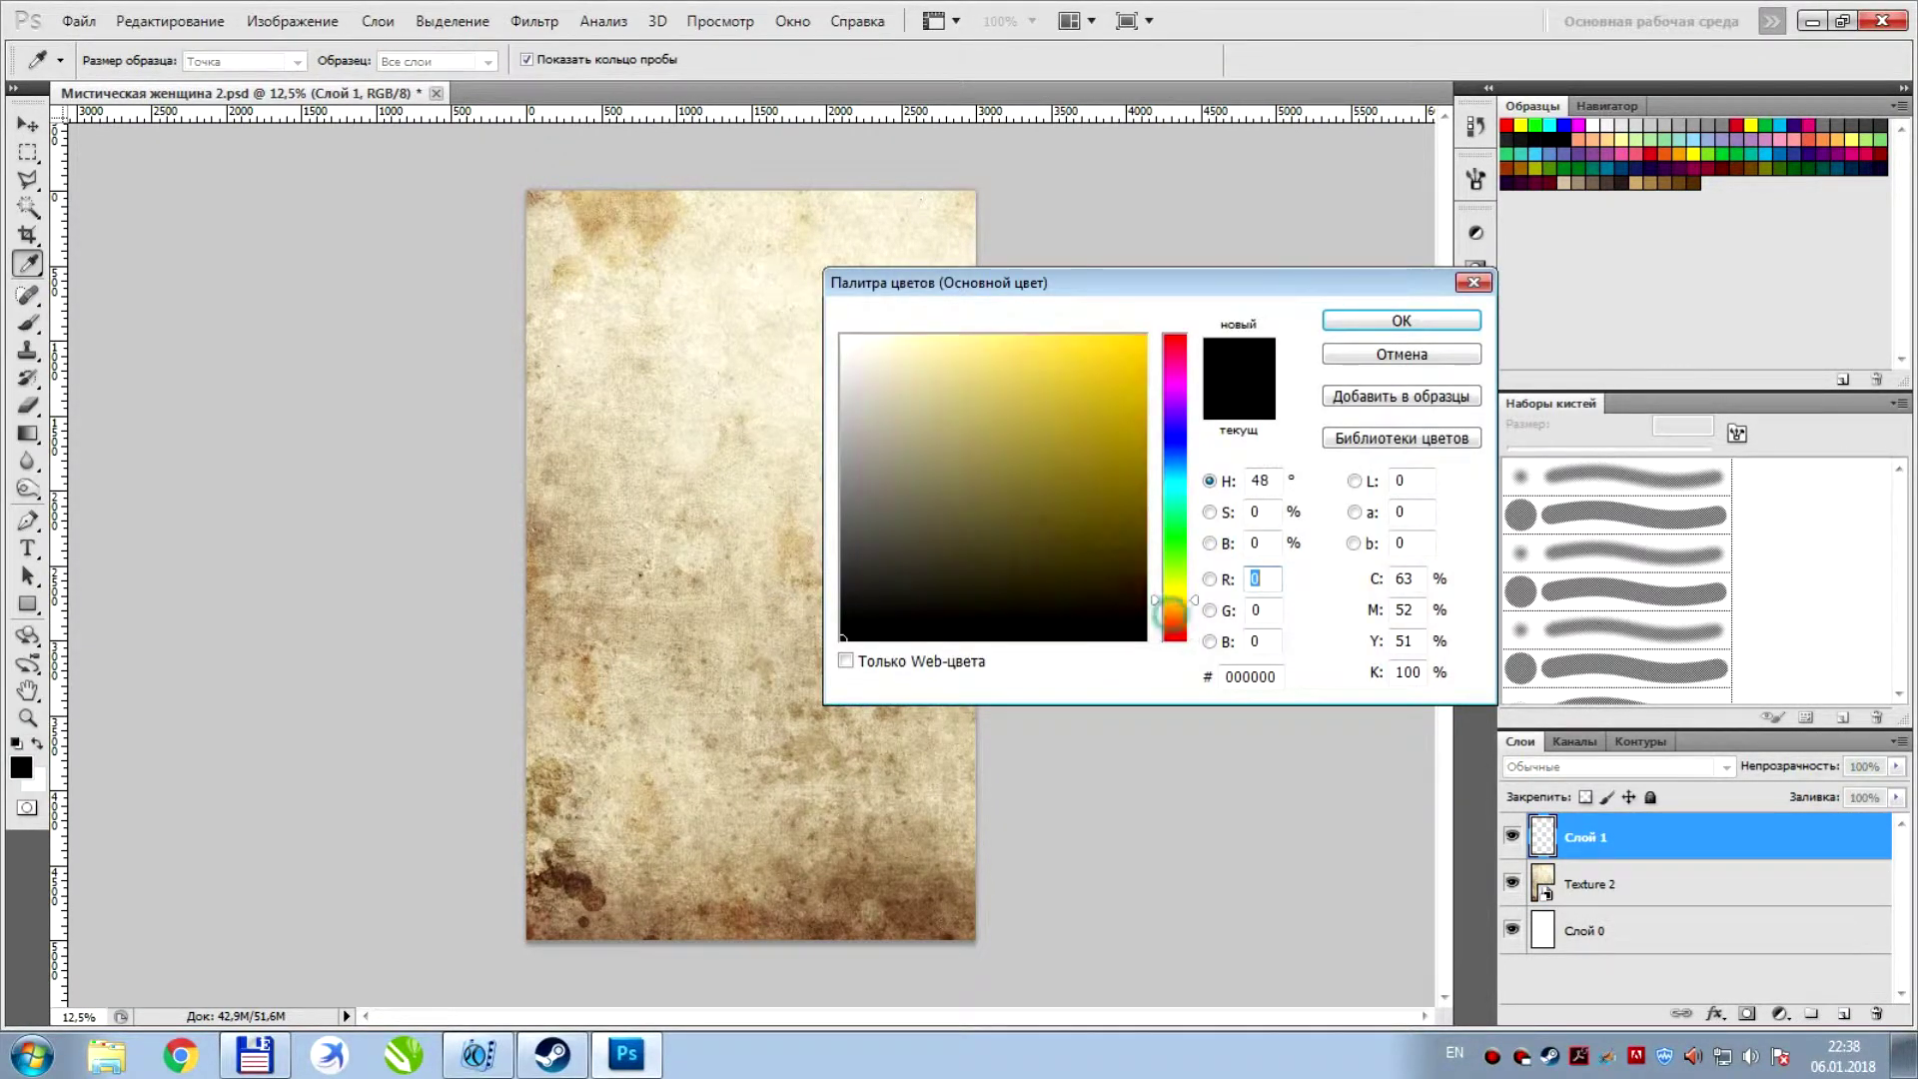
left_click_drag(1113, 504, 1121, 499)
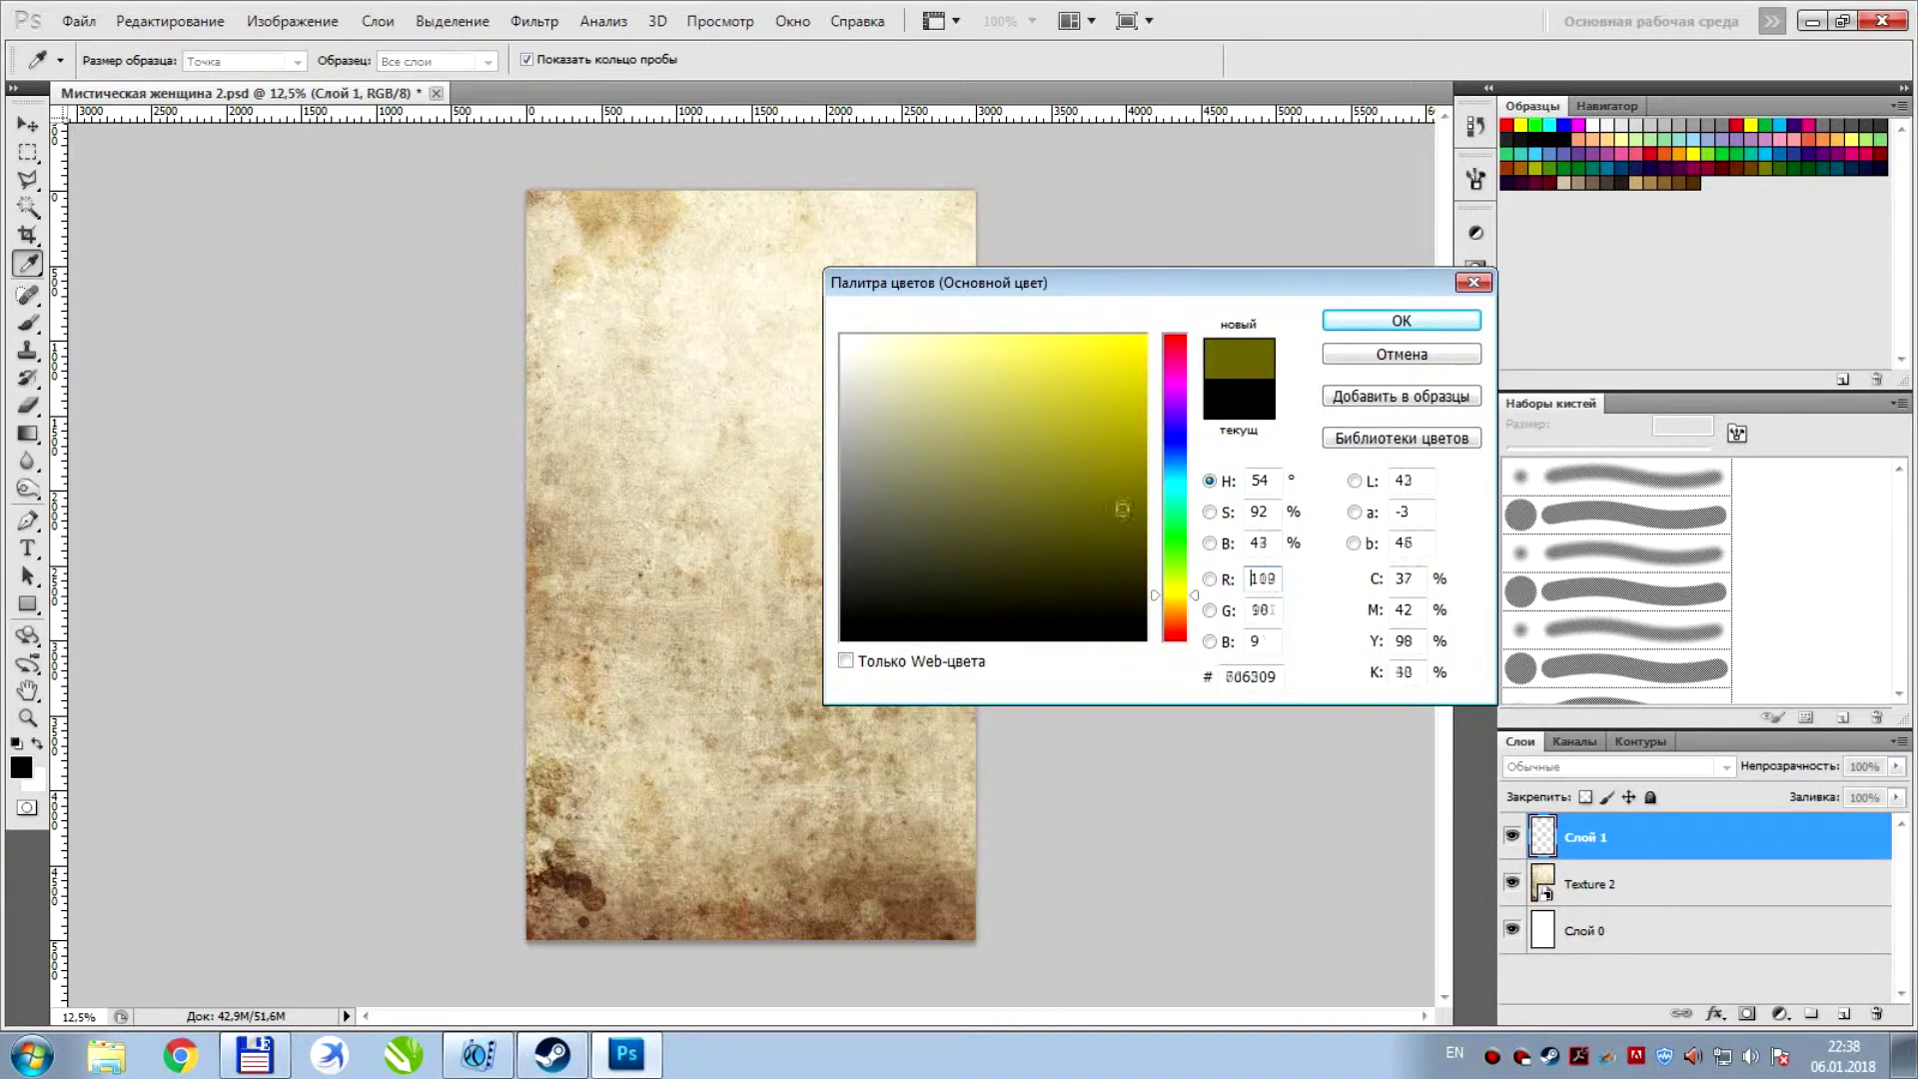
left_click_drag(1174, 596, 1174, 601)
left_click_drag(1091, 485, 1095, 490)
left_click(1349, 320)
key("v")
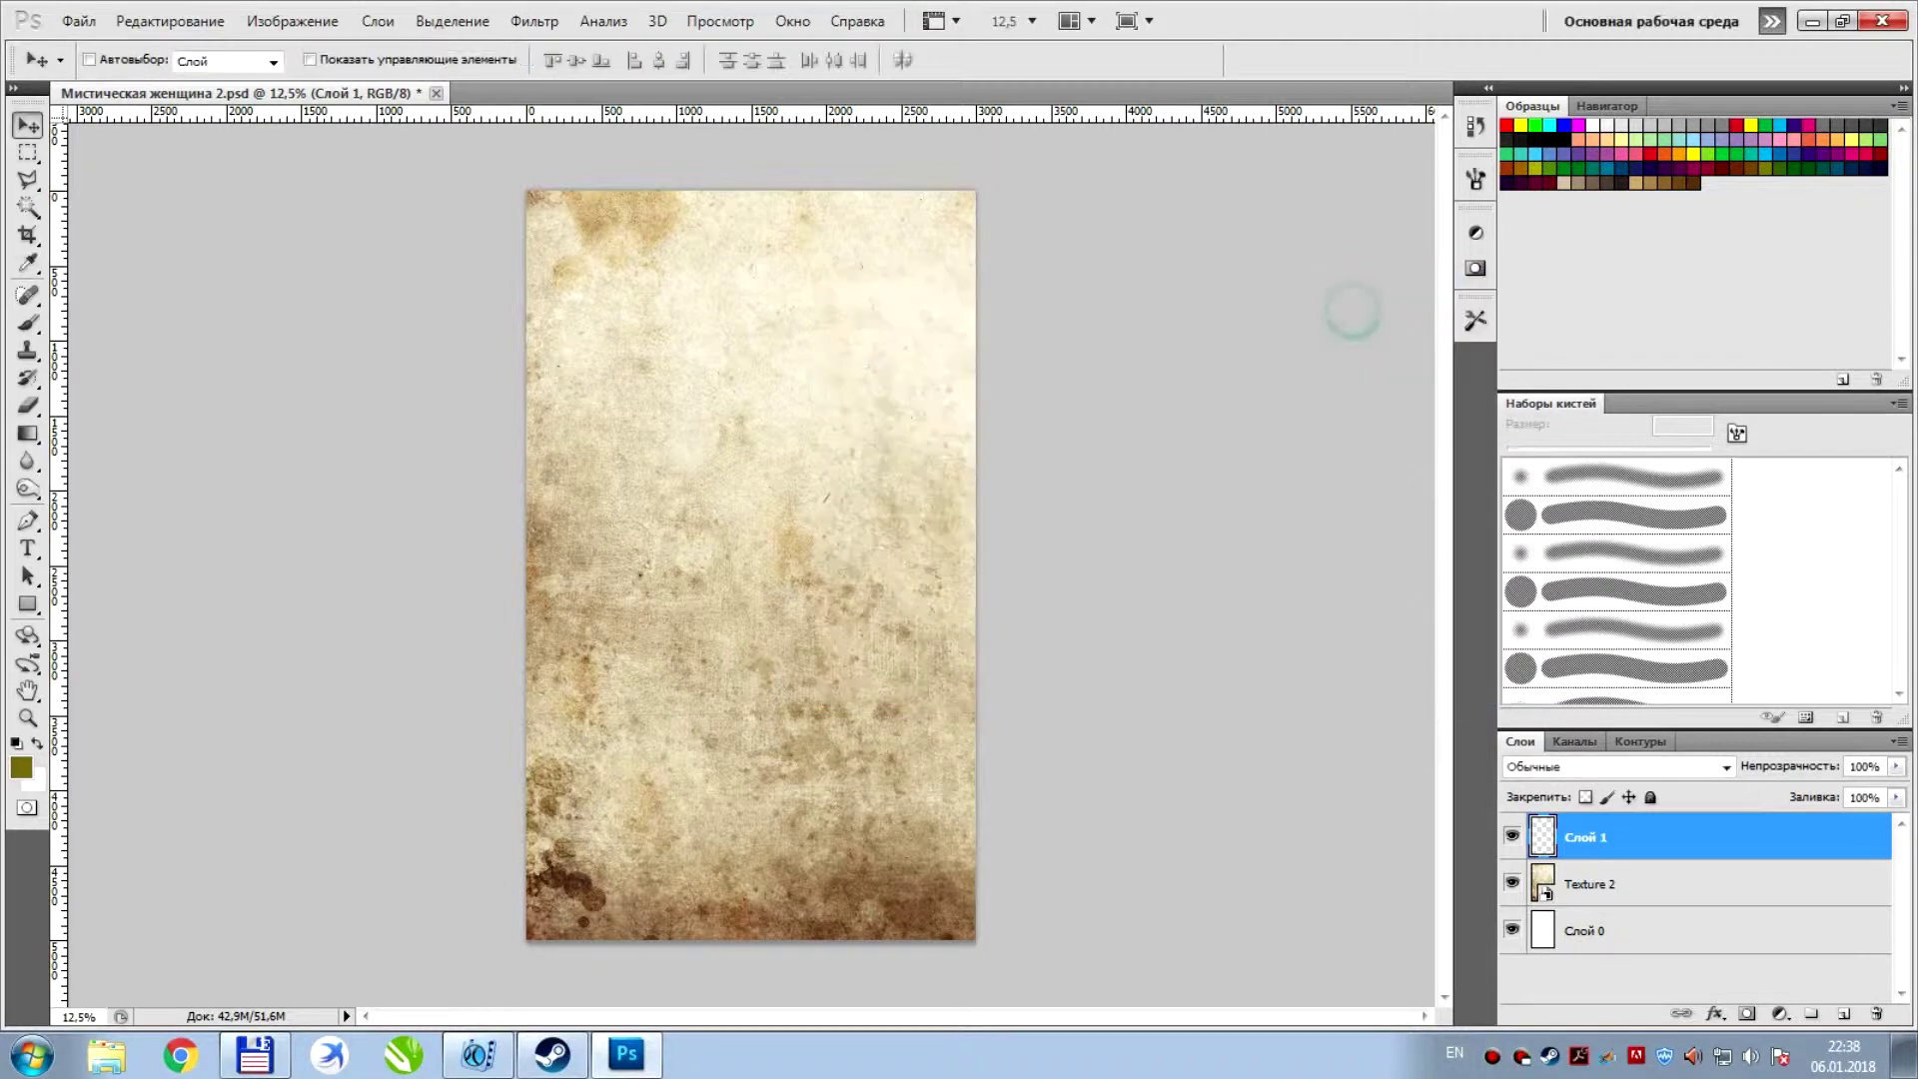
key("alt+BackSpace")
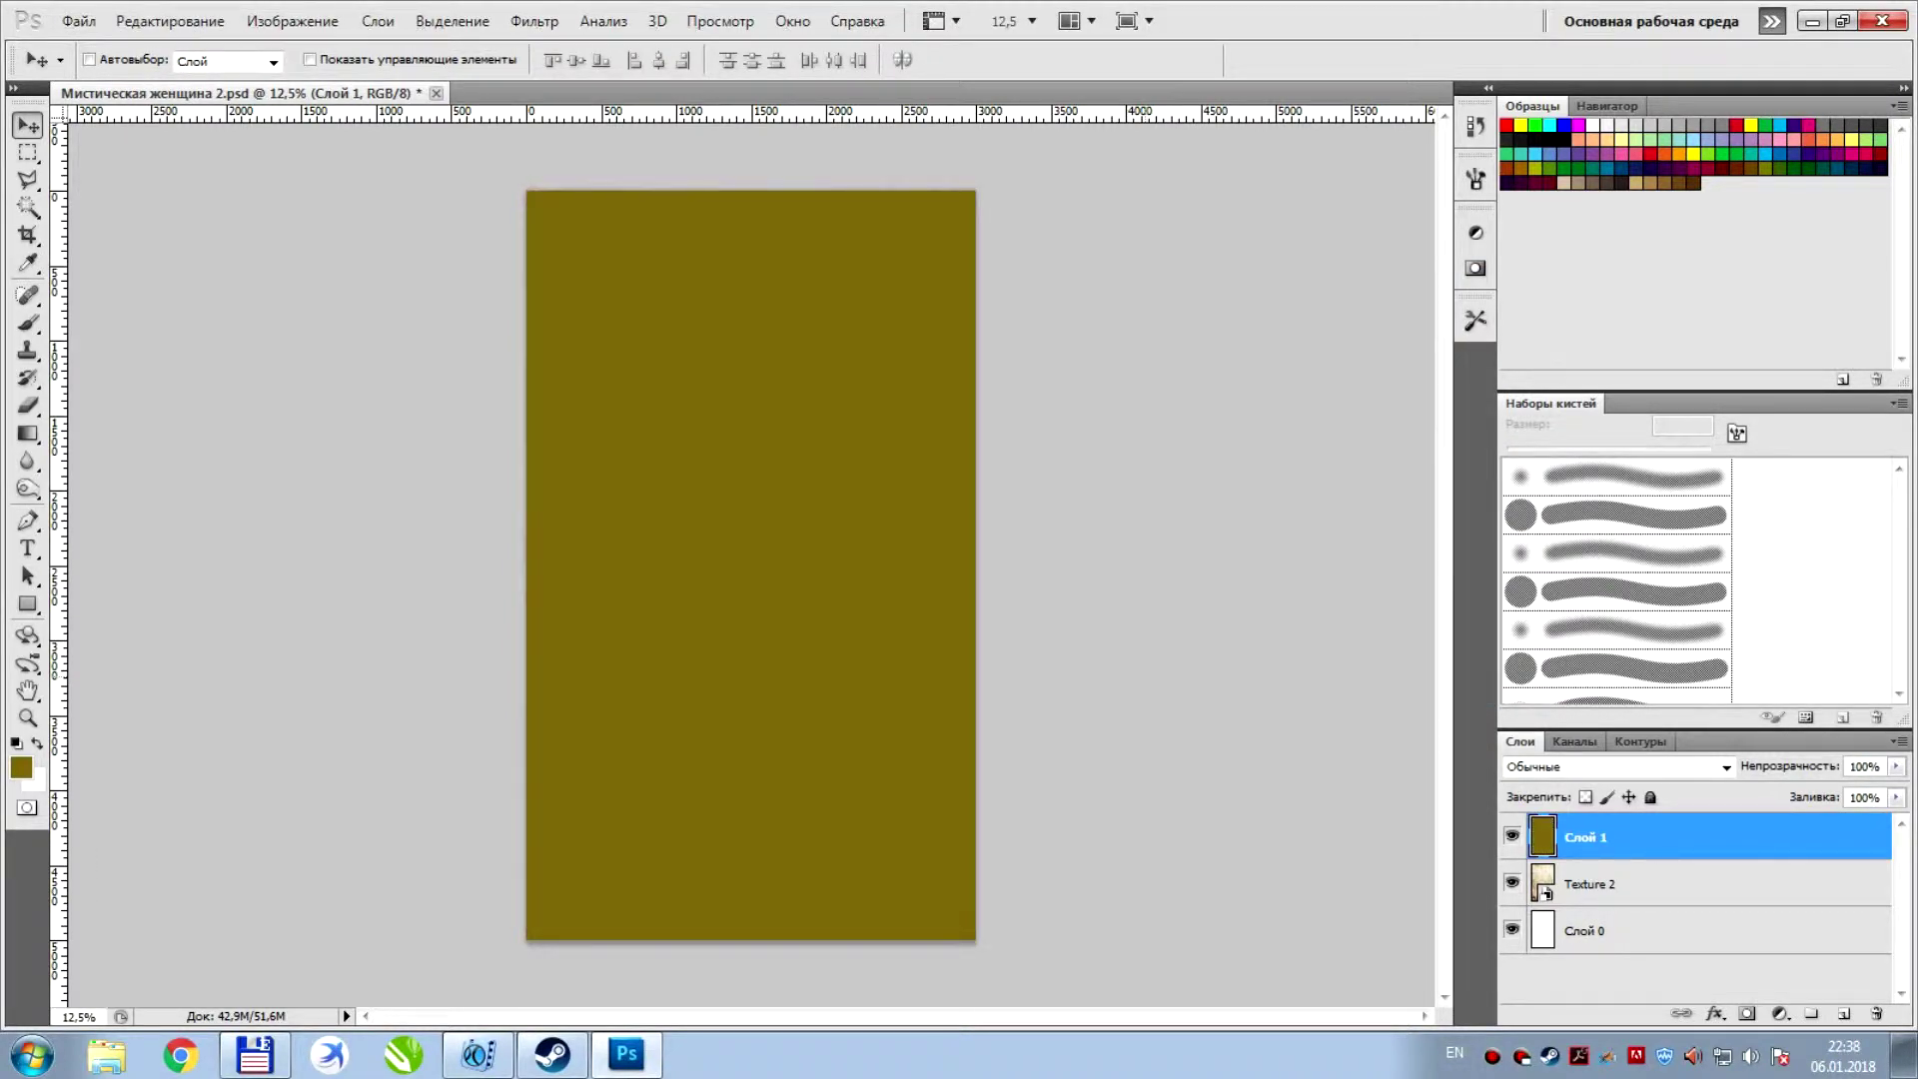
key("e")
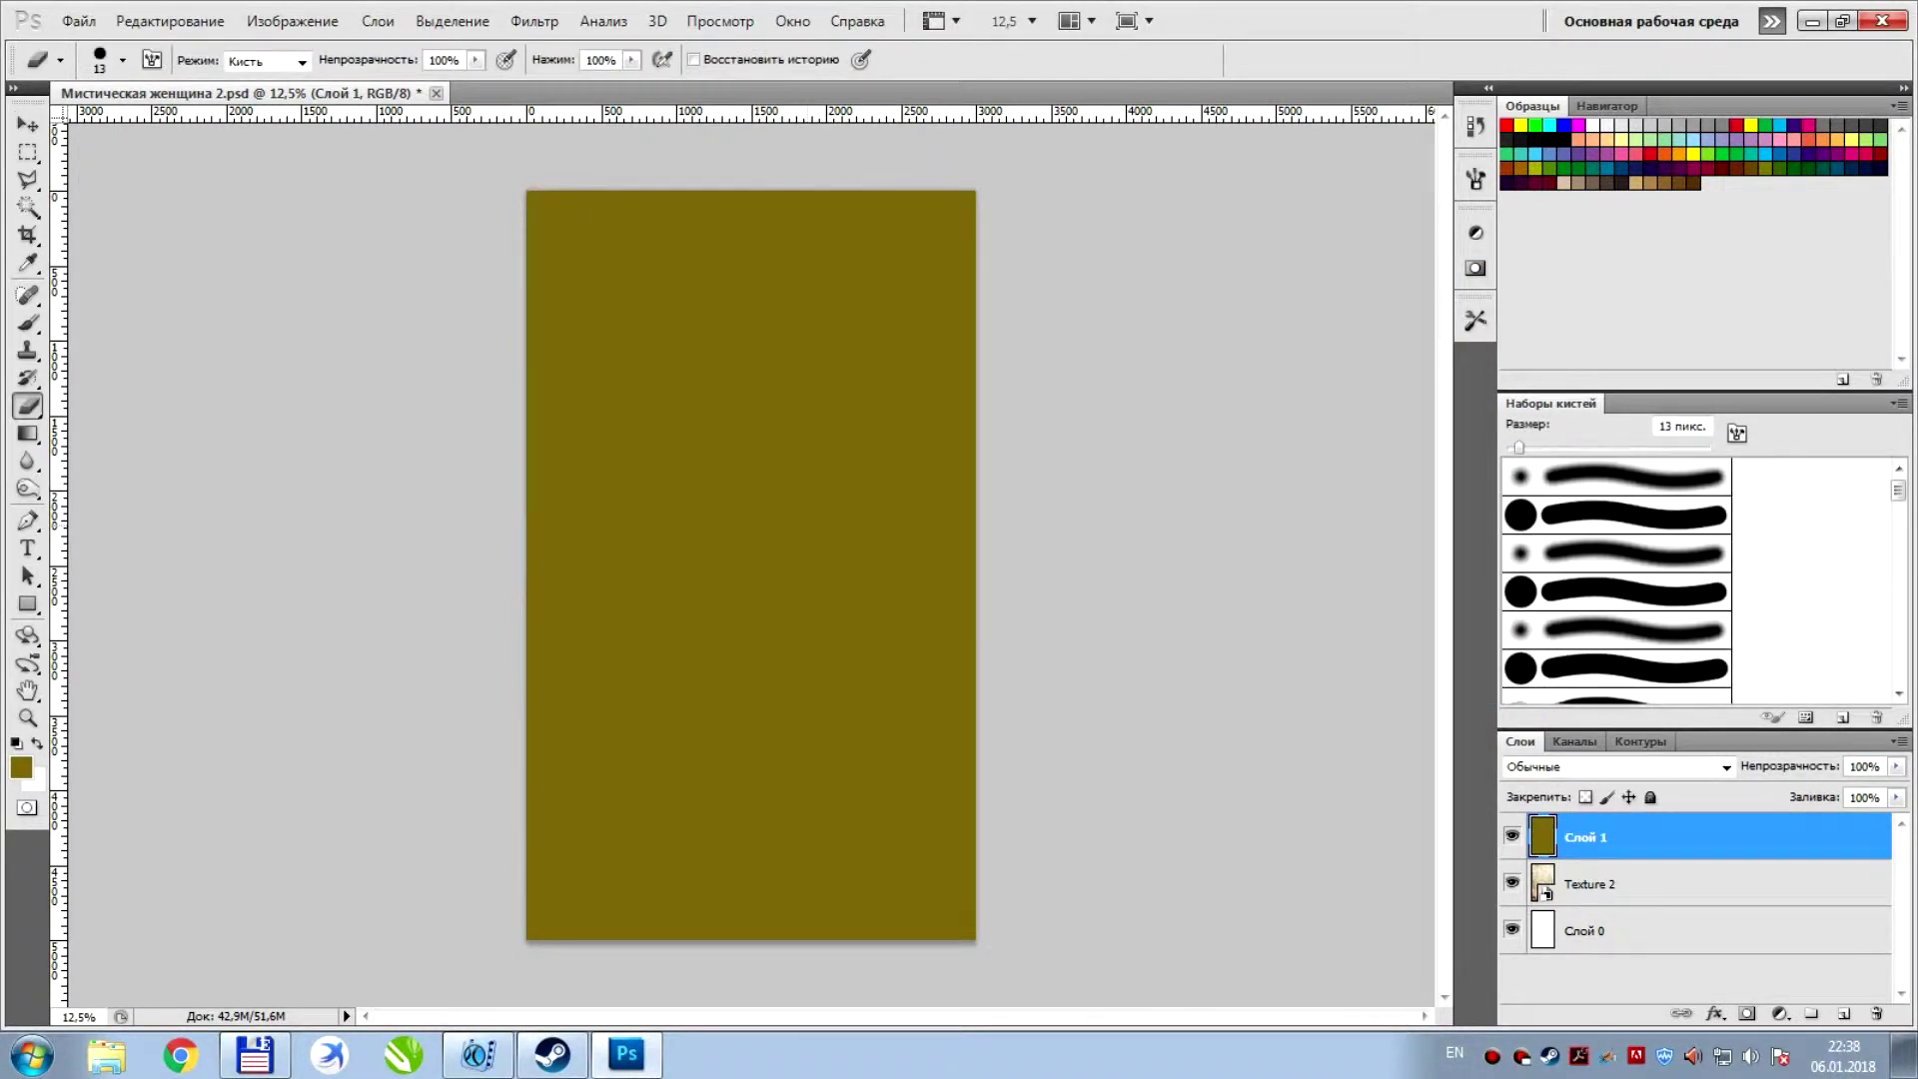
Make the eraser very large with a fully soft round brush tip
left_click_drag(1522, 447, 1706, 447)
left_click(742, 565)
key("ctrl+z")
left_click(123, 61)
left_click(205, 223)
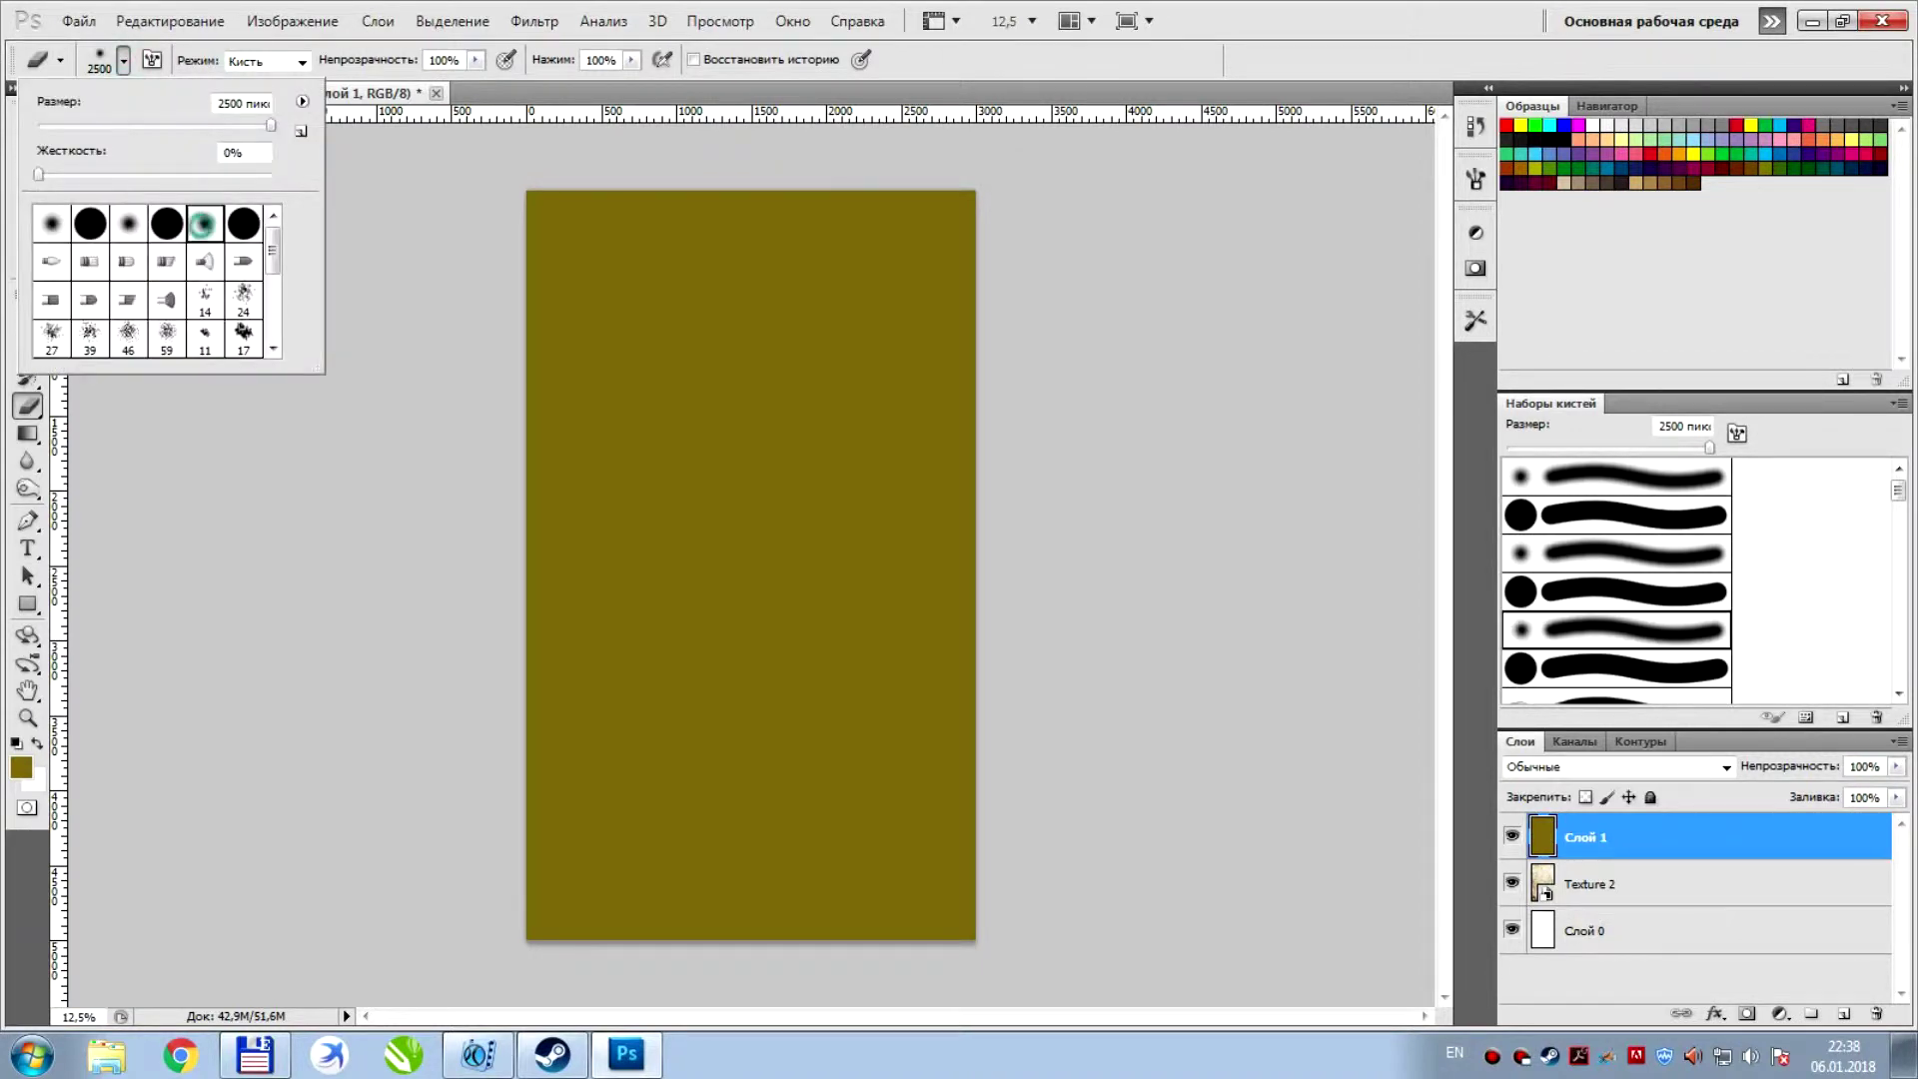
left_click(128, 223)
left_click(1246, 57)
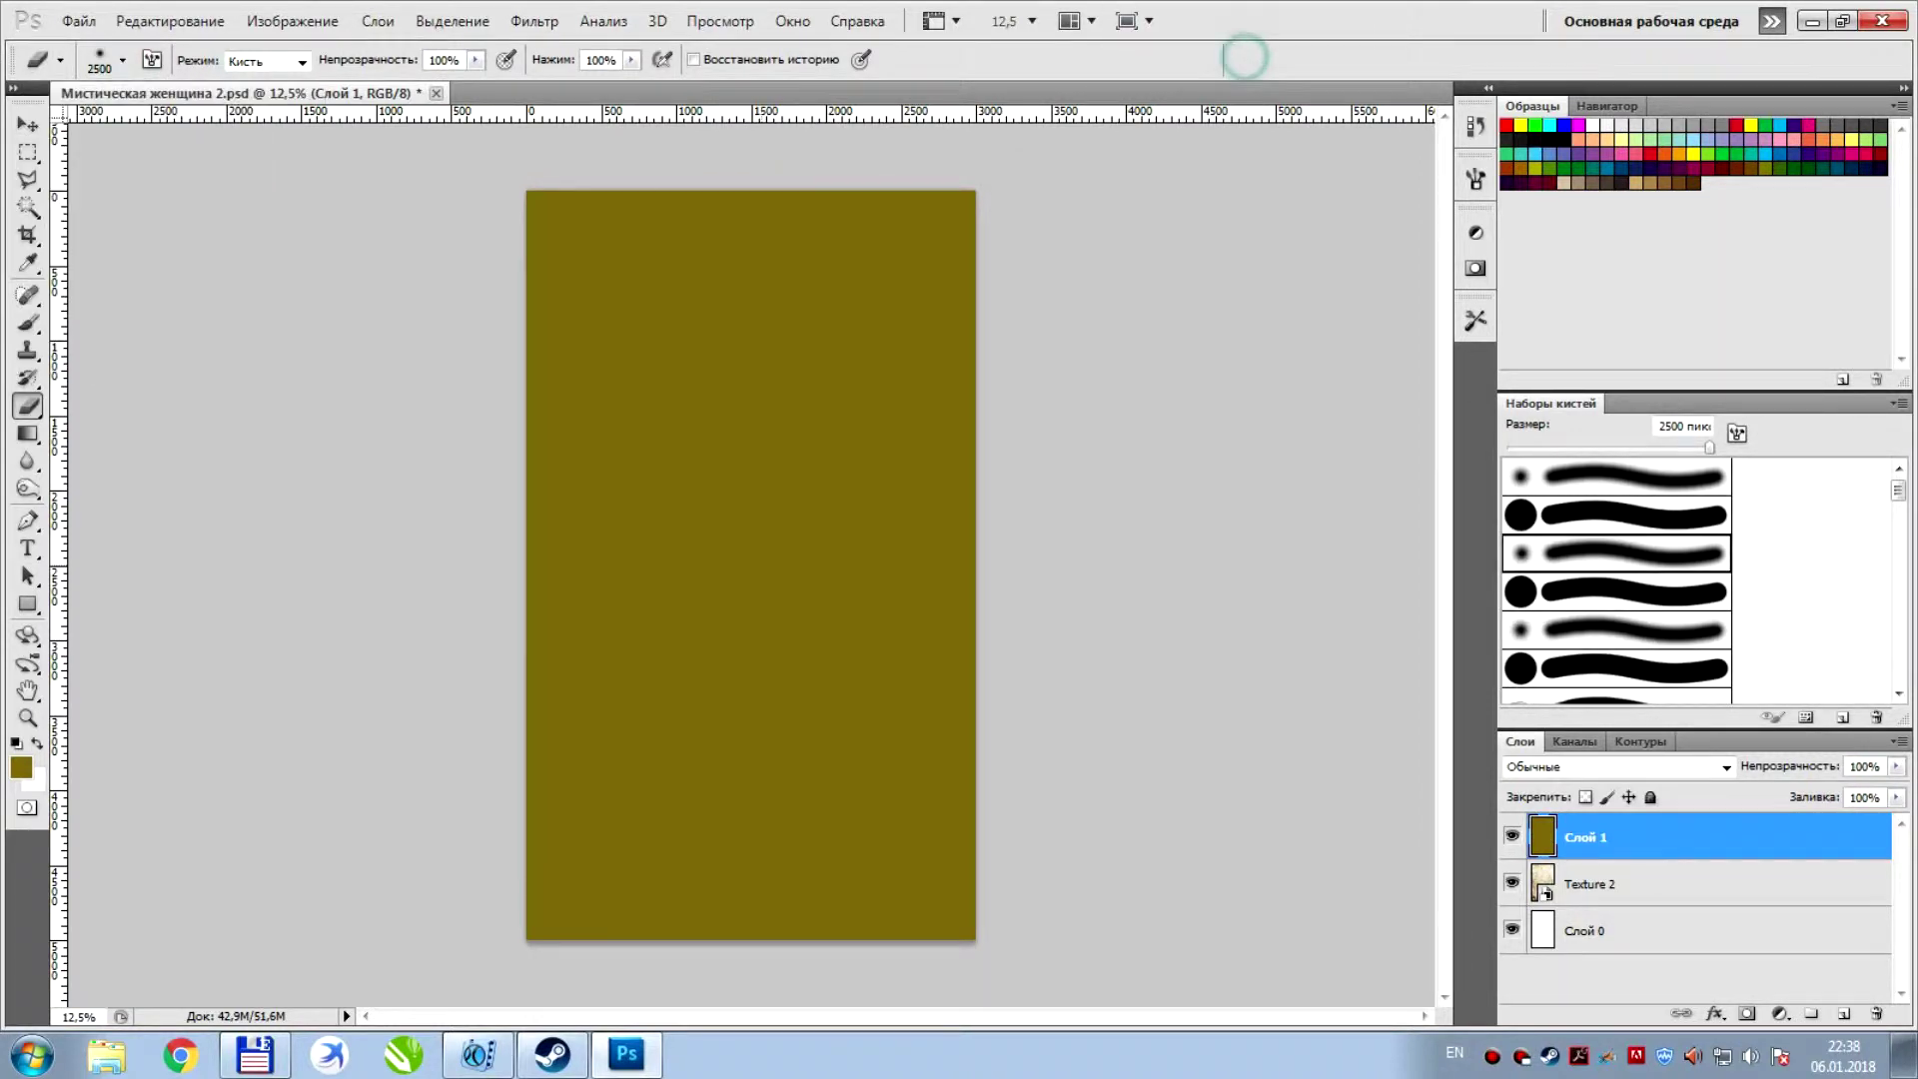
key("ctrl+minus")
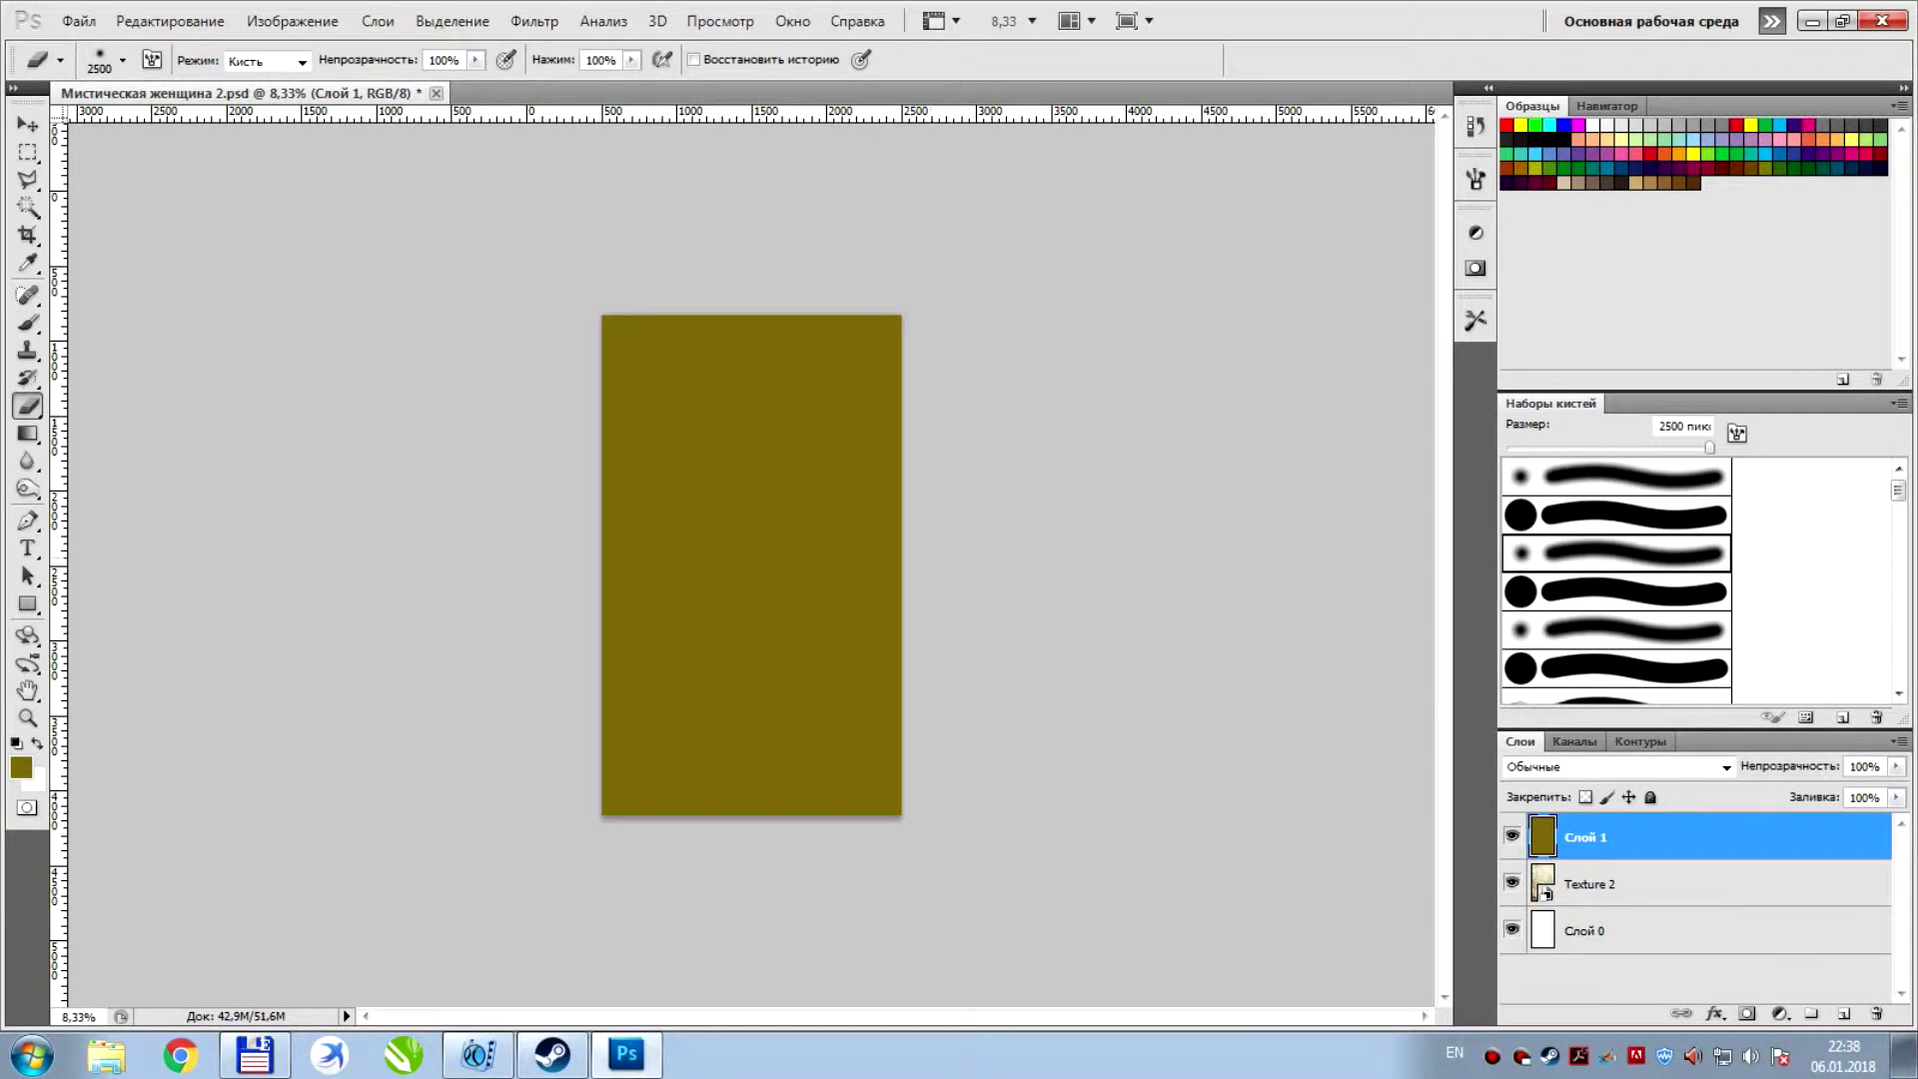
Softly erase the olive from the canvas centre and lower Слой 1's opacity
left_click(743, 546)
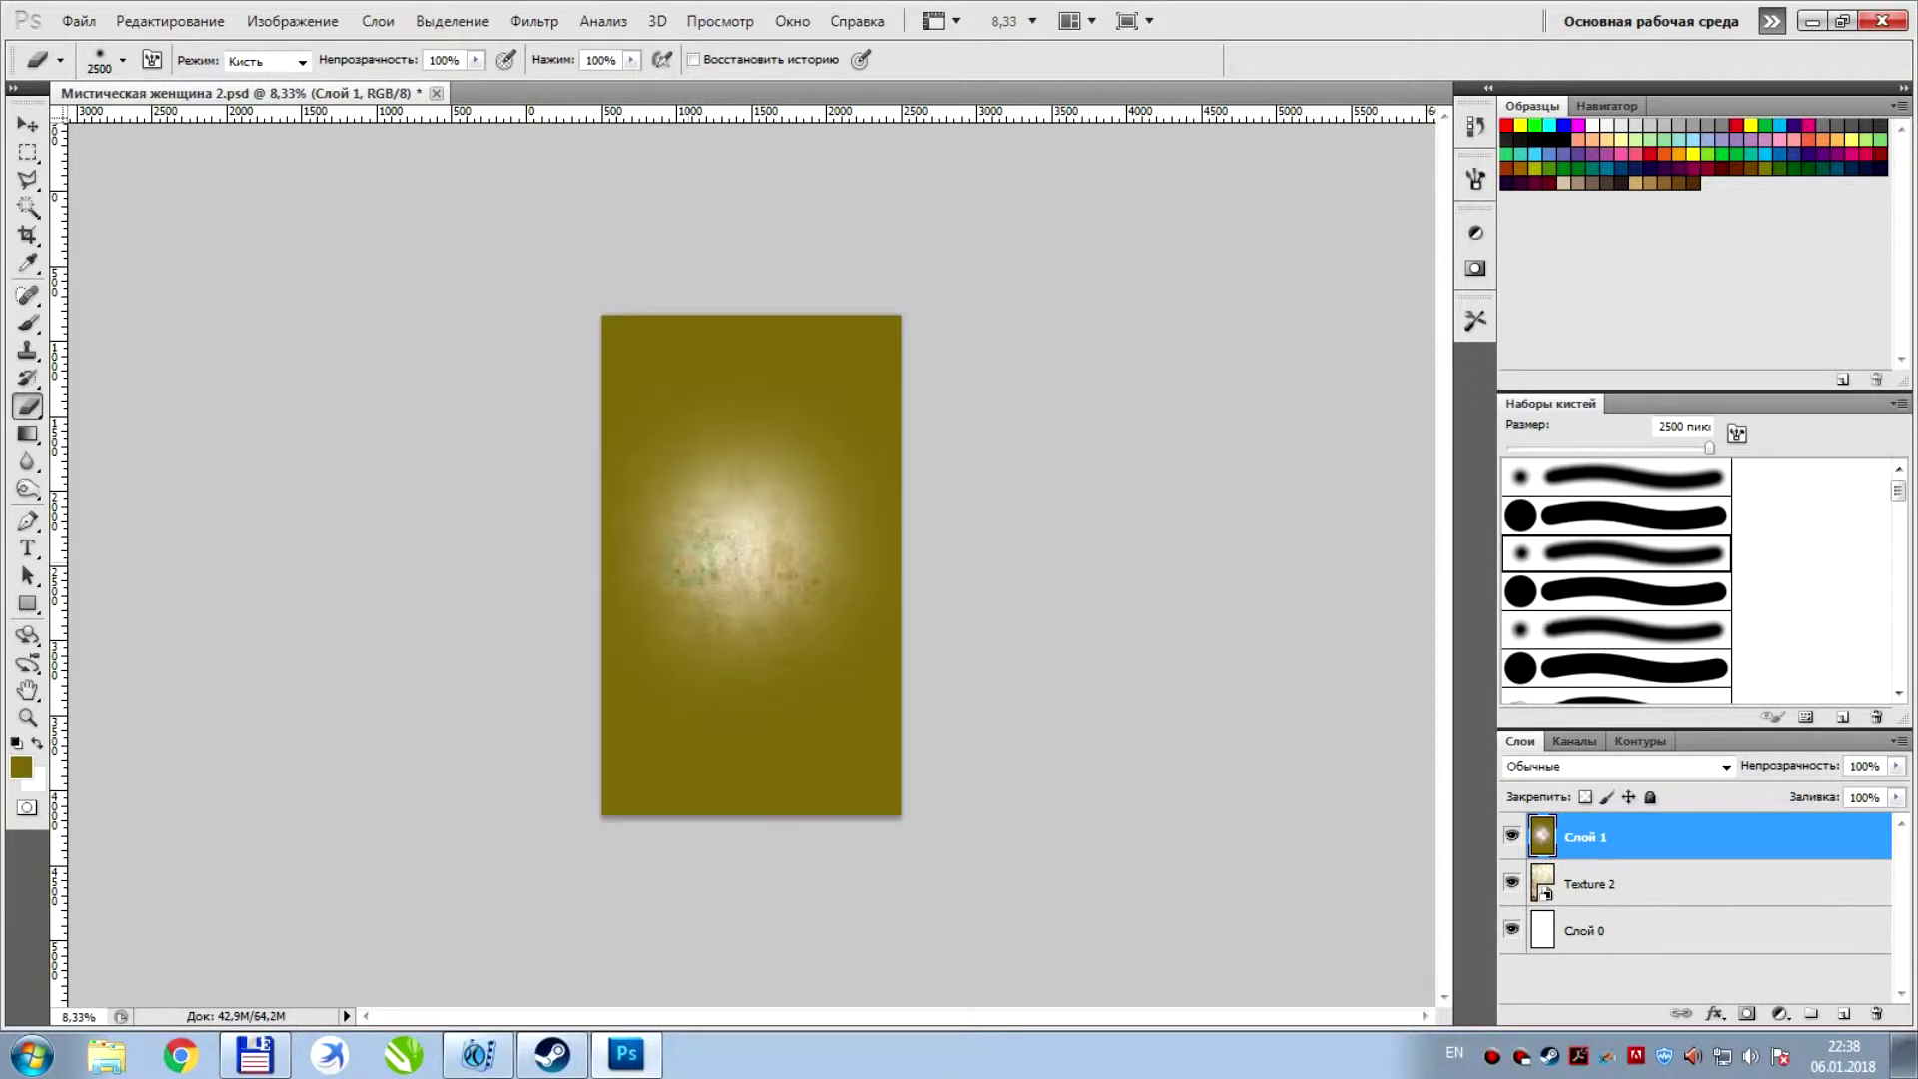
left_click(697, 565)
left_click(804, 557)
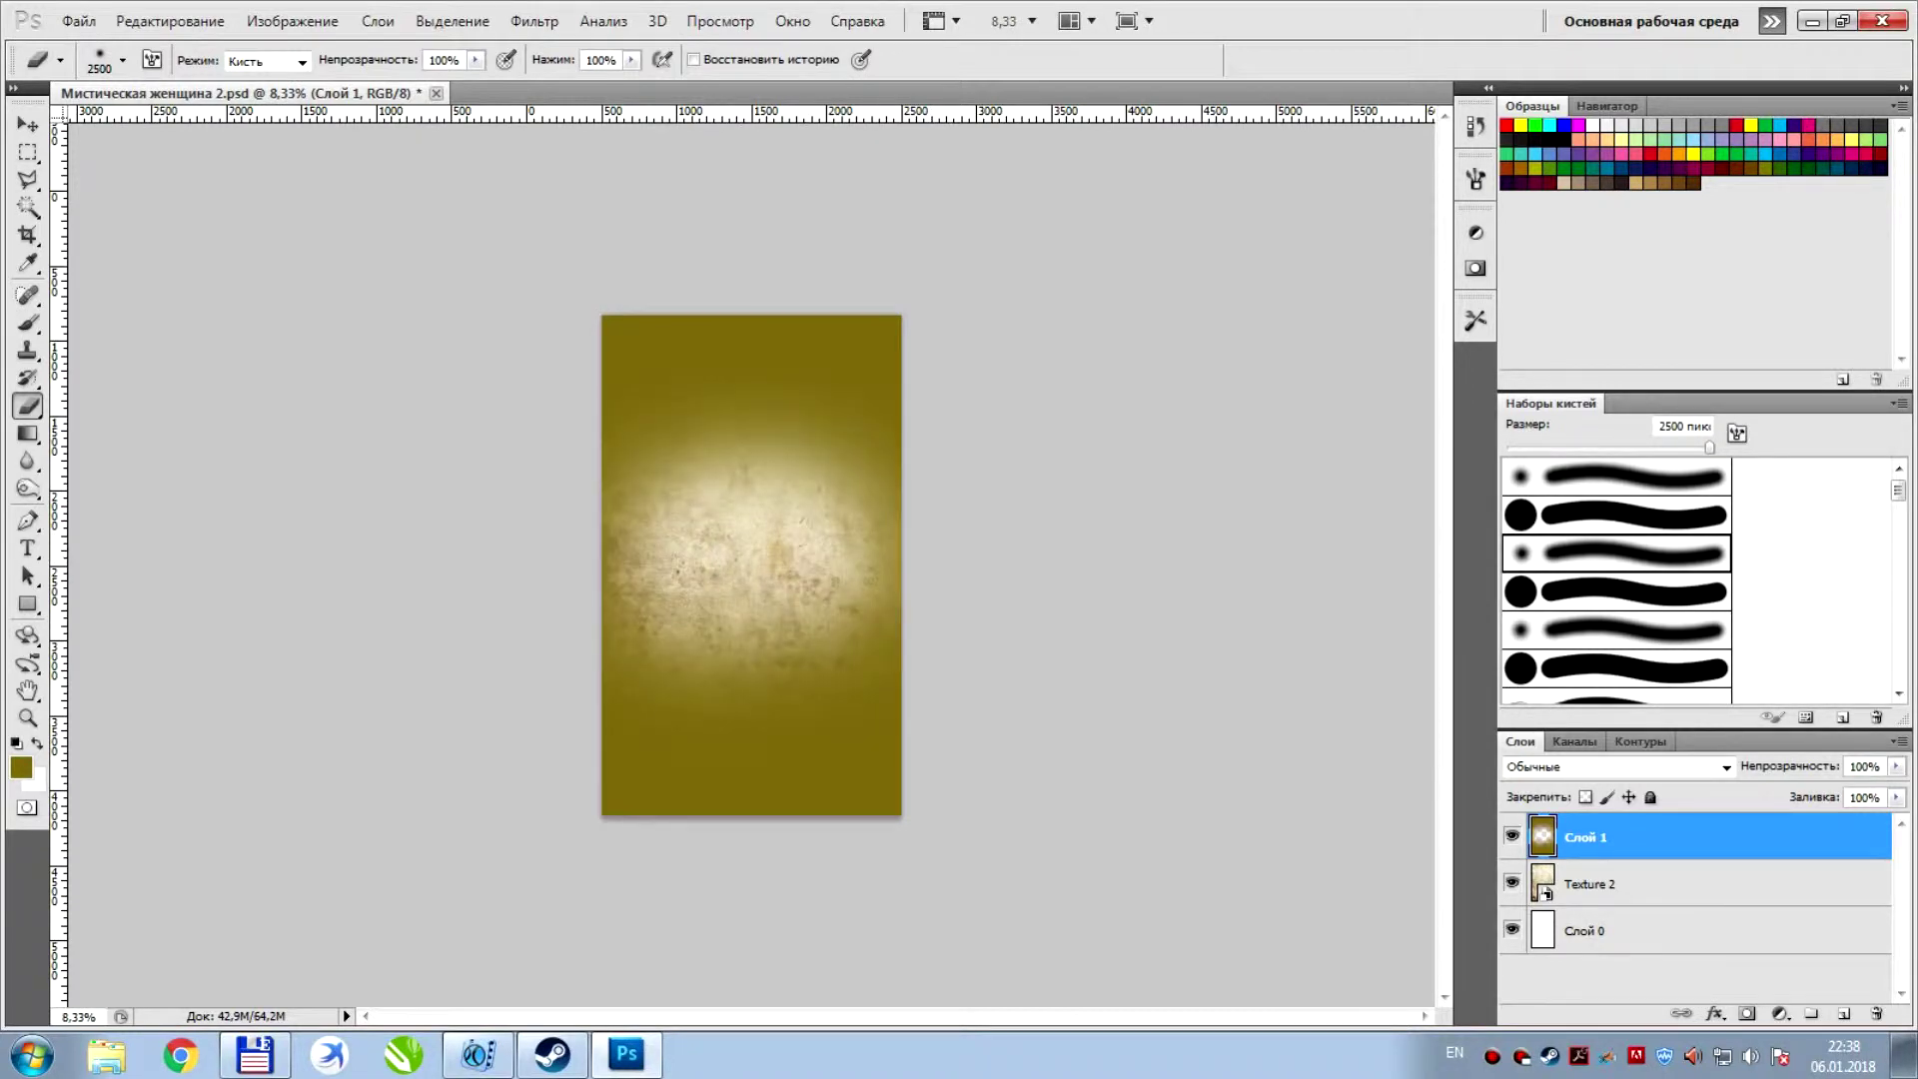
left_click(1897, 767)
left_click_drag(1893, 790, 1847, 790)
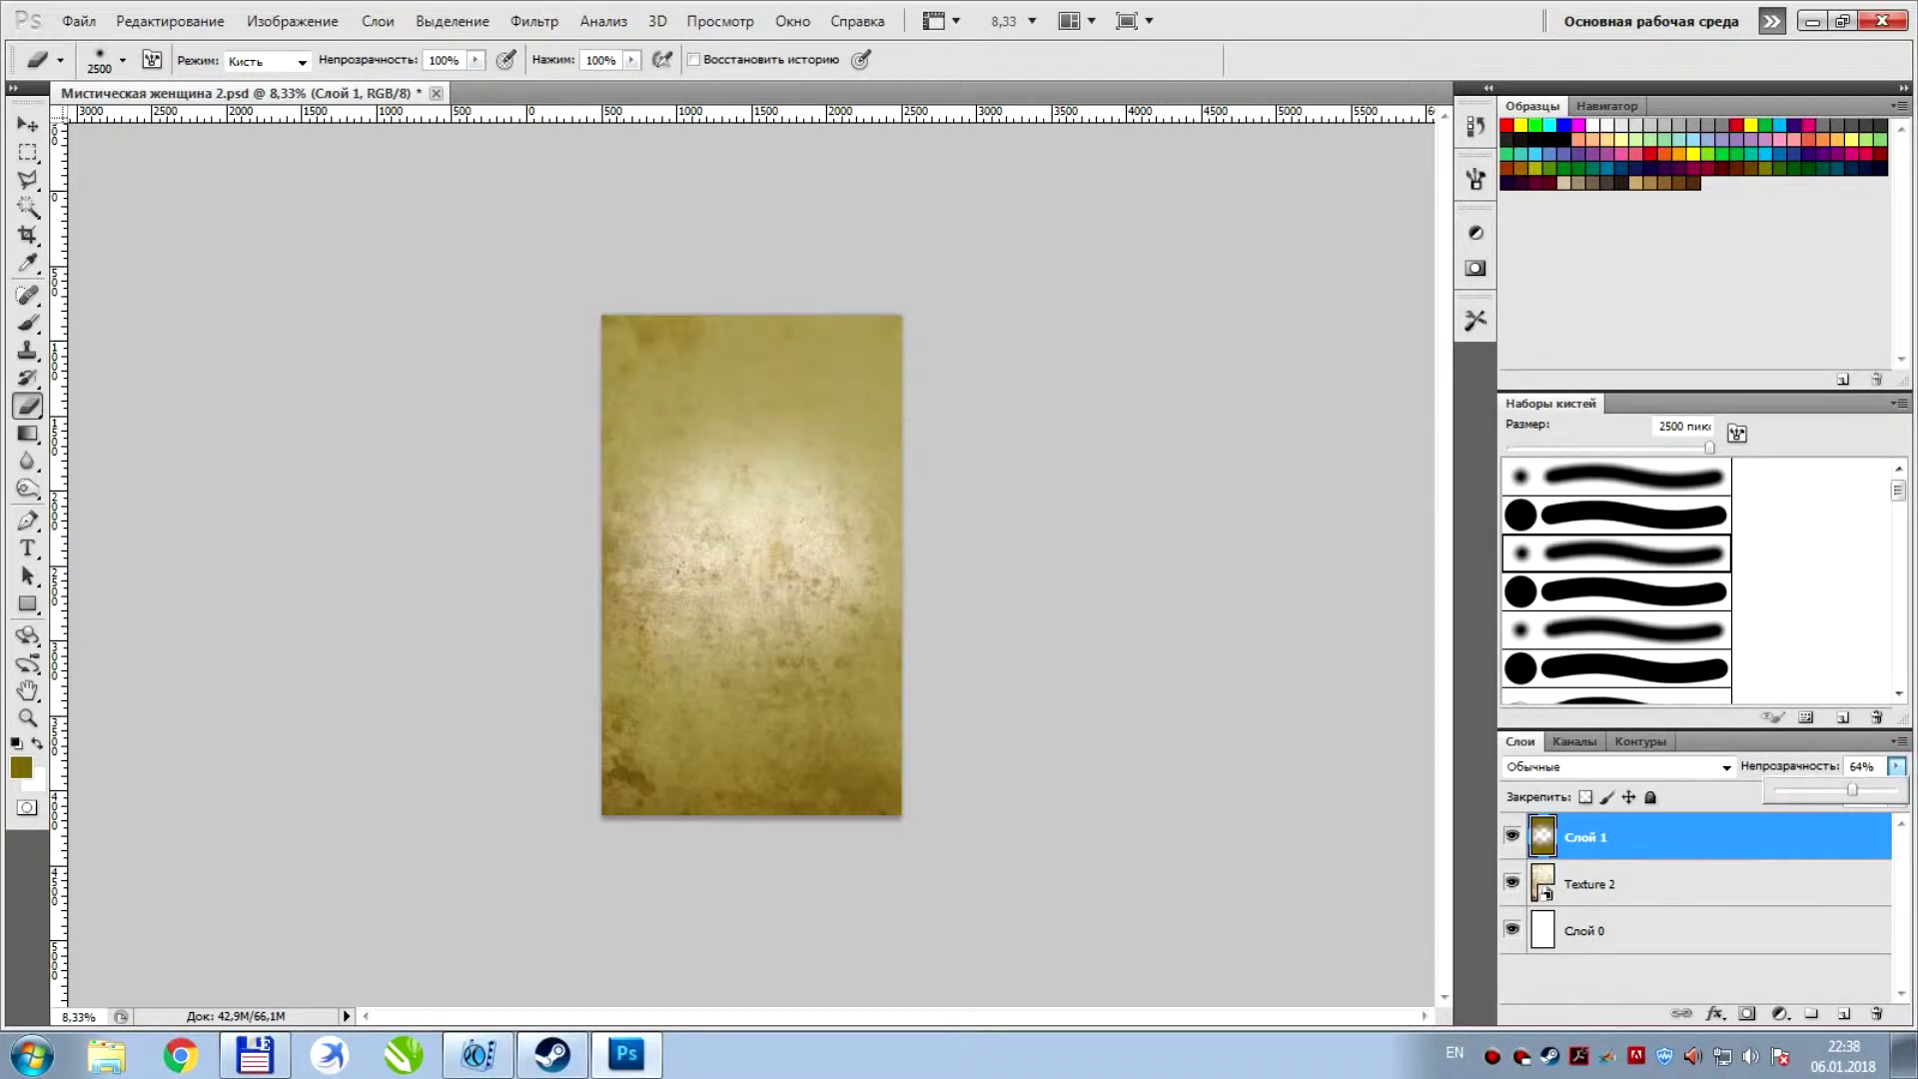
left_click(687, 649)
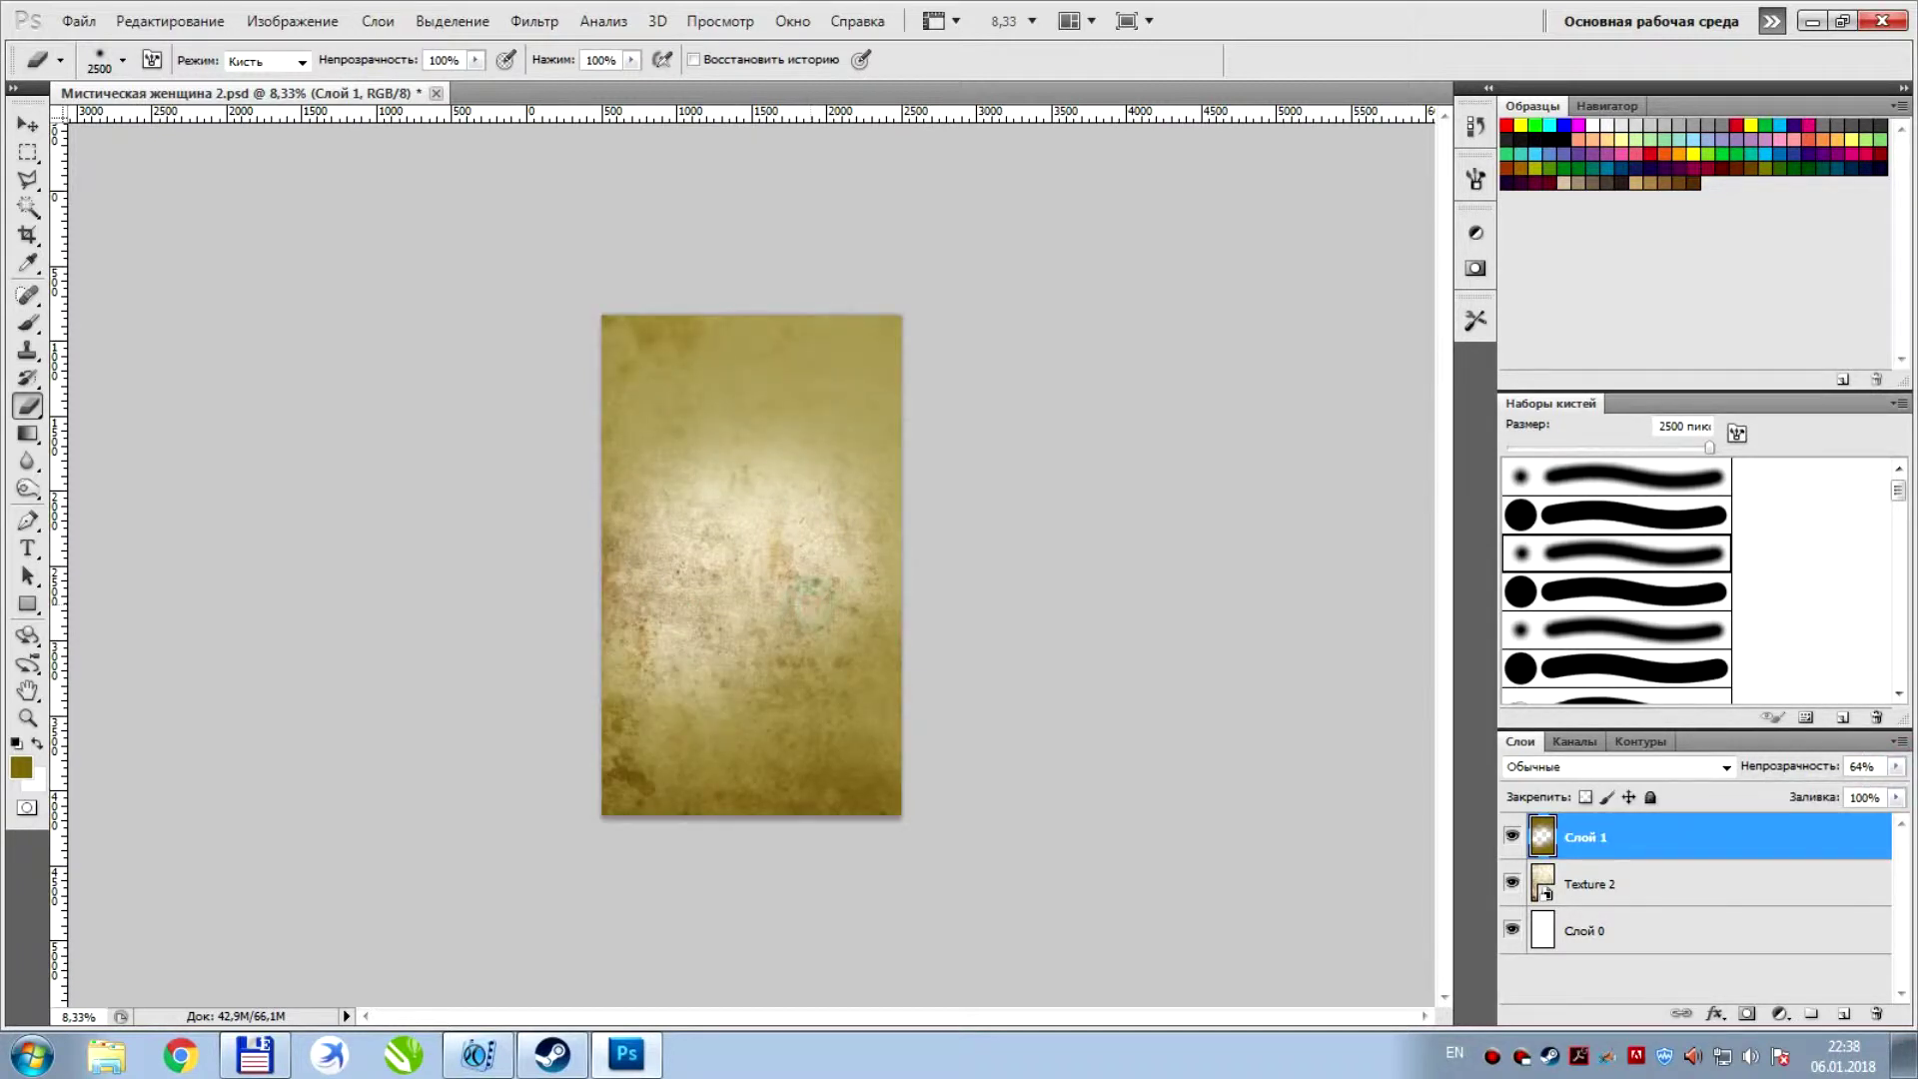
Erase more olive above, below and beside the centre to reveal the paper texture
left_click(824, 621)
left_click(826, 480)
left_click(690, 496)
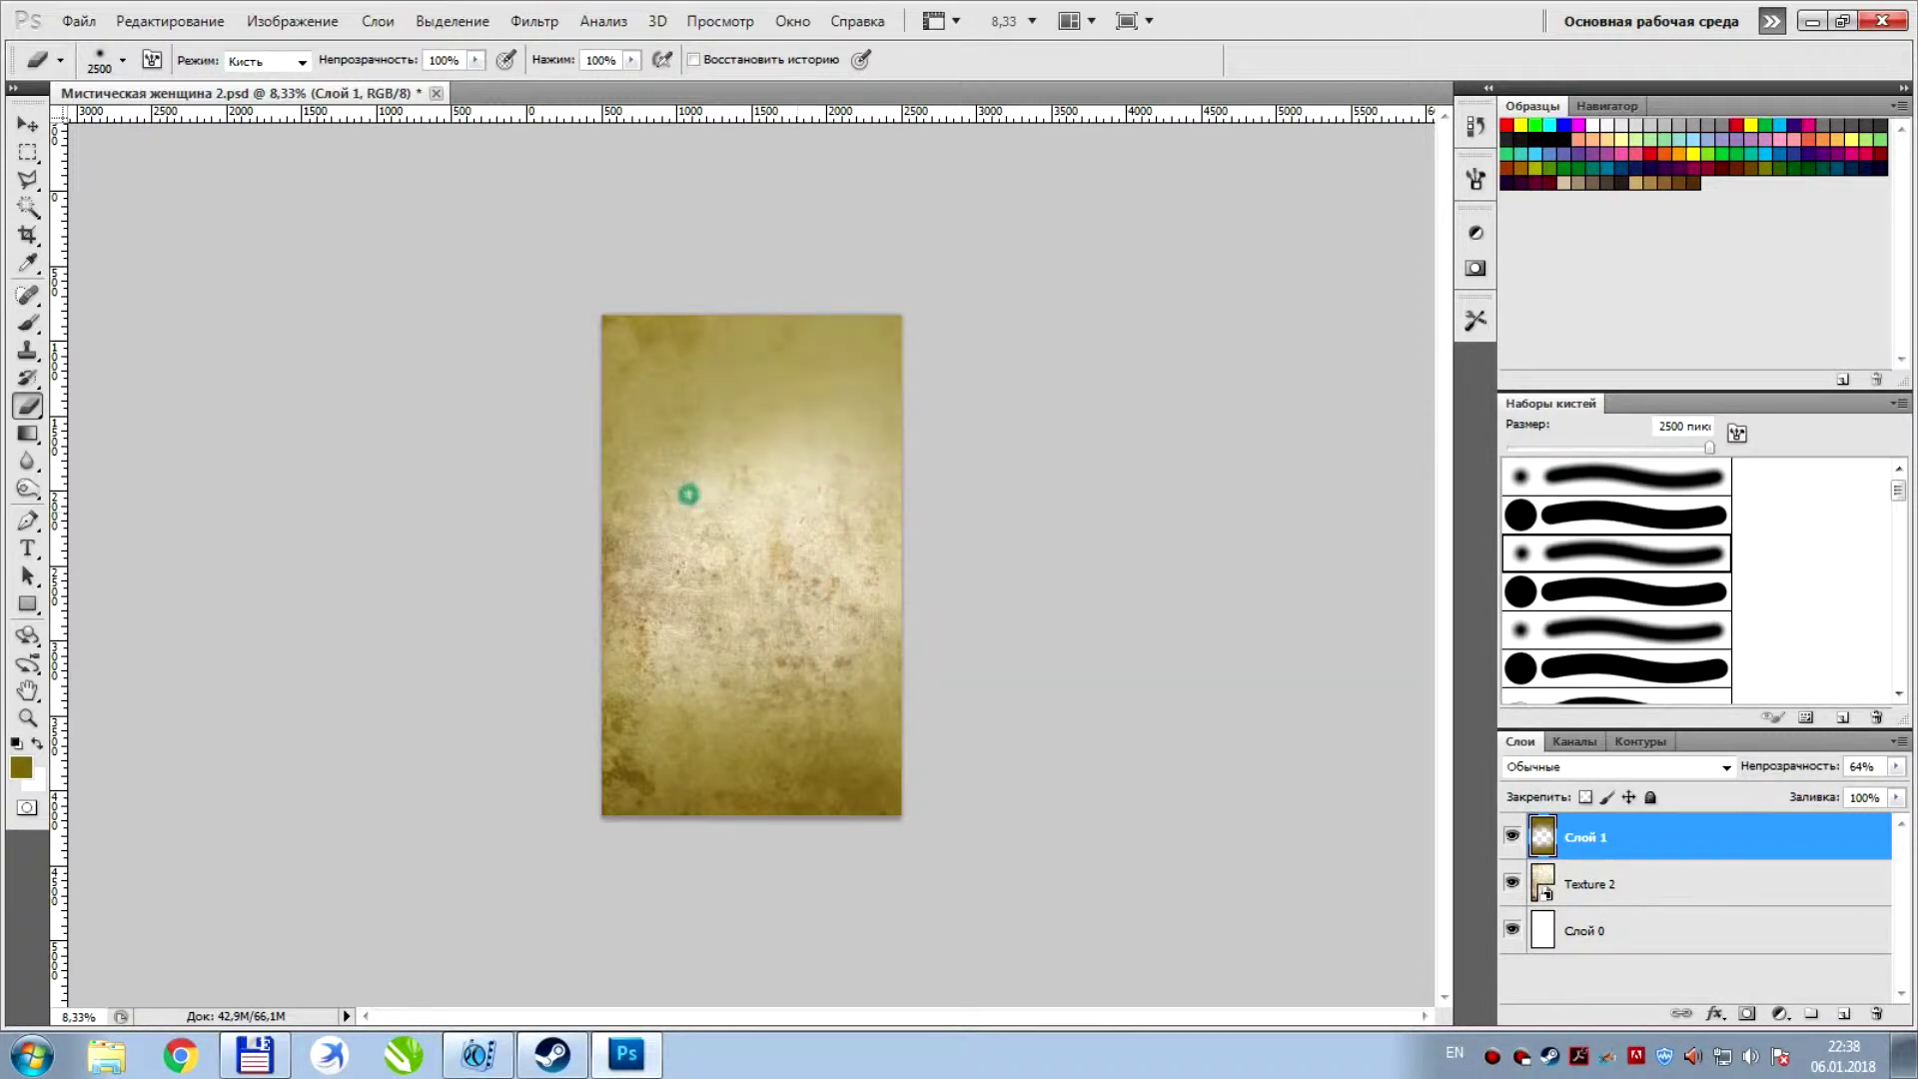
left_click(658, 529)
left_click(812, 638)
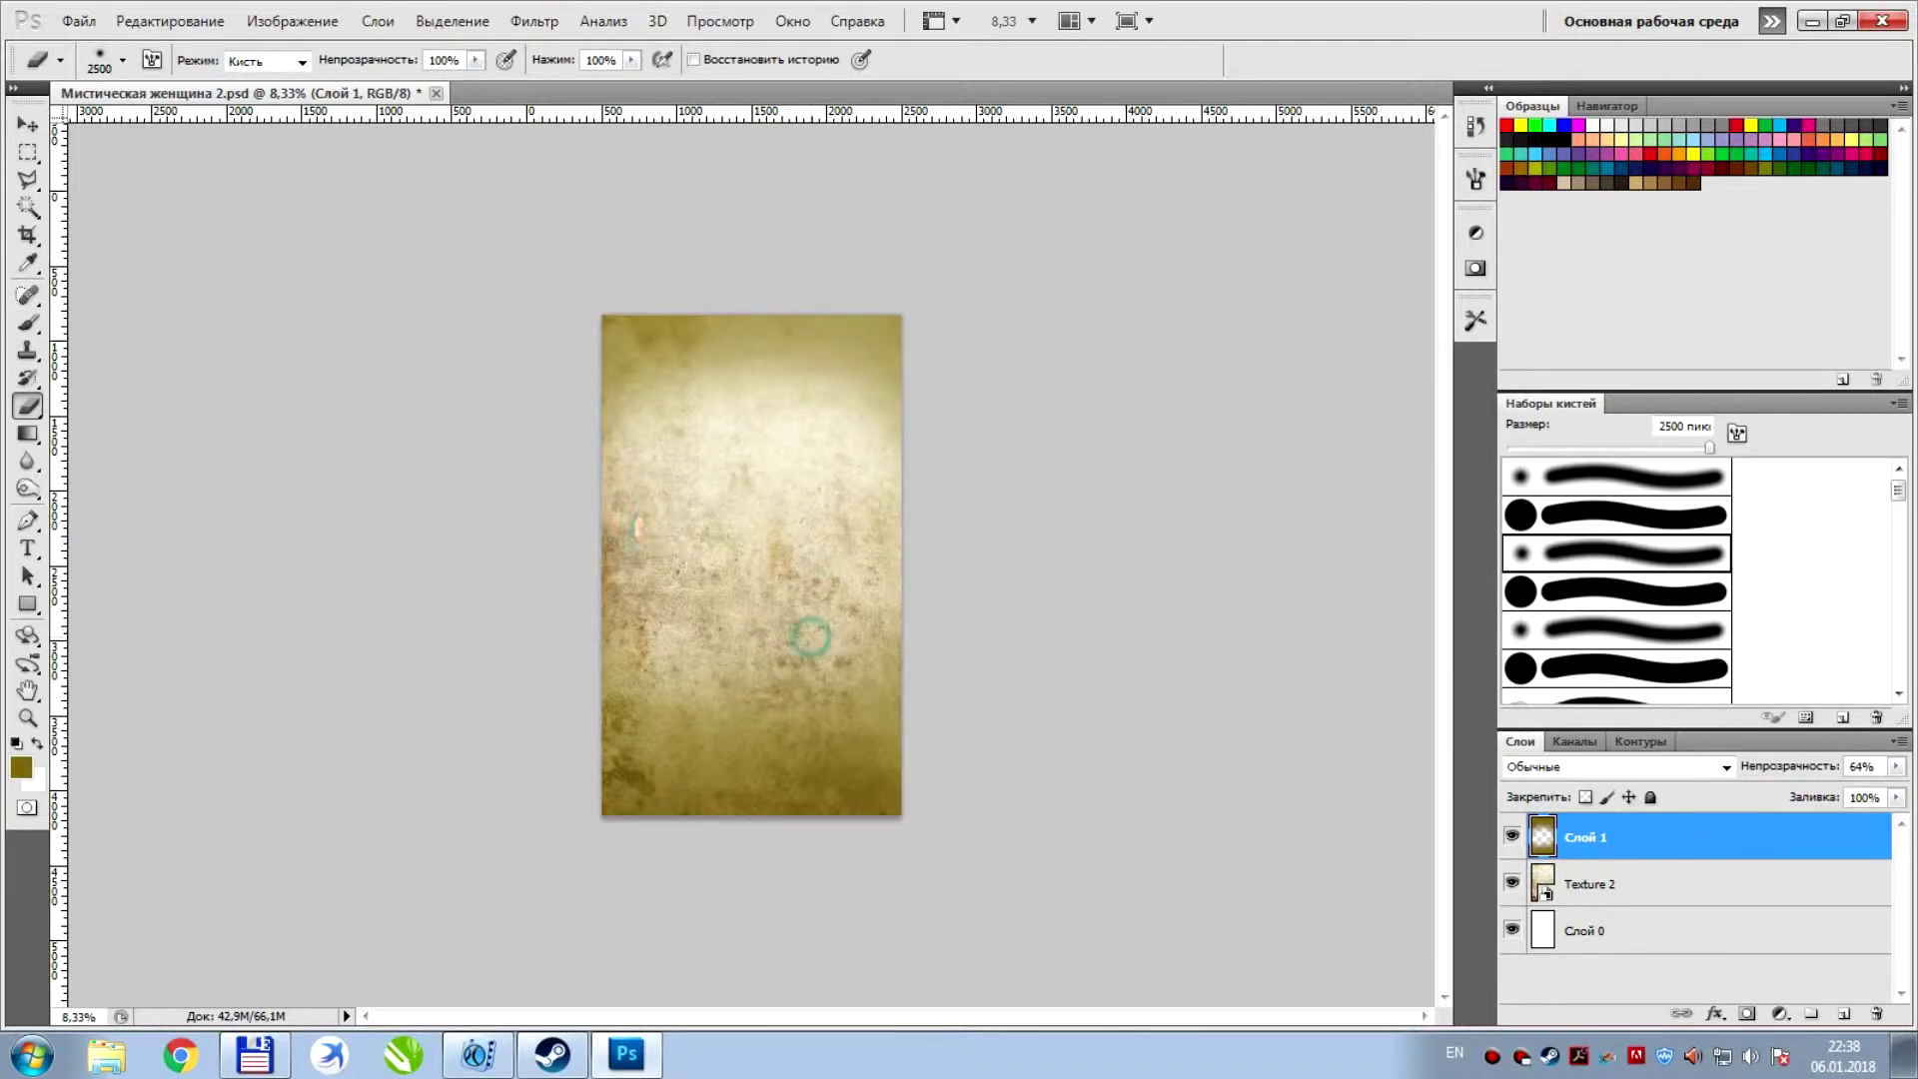
left_click(692, 658)
left_click(673, 657)
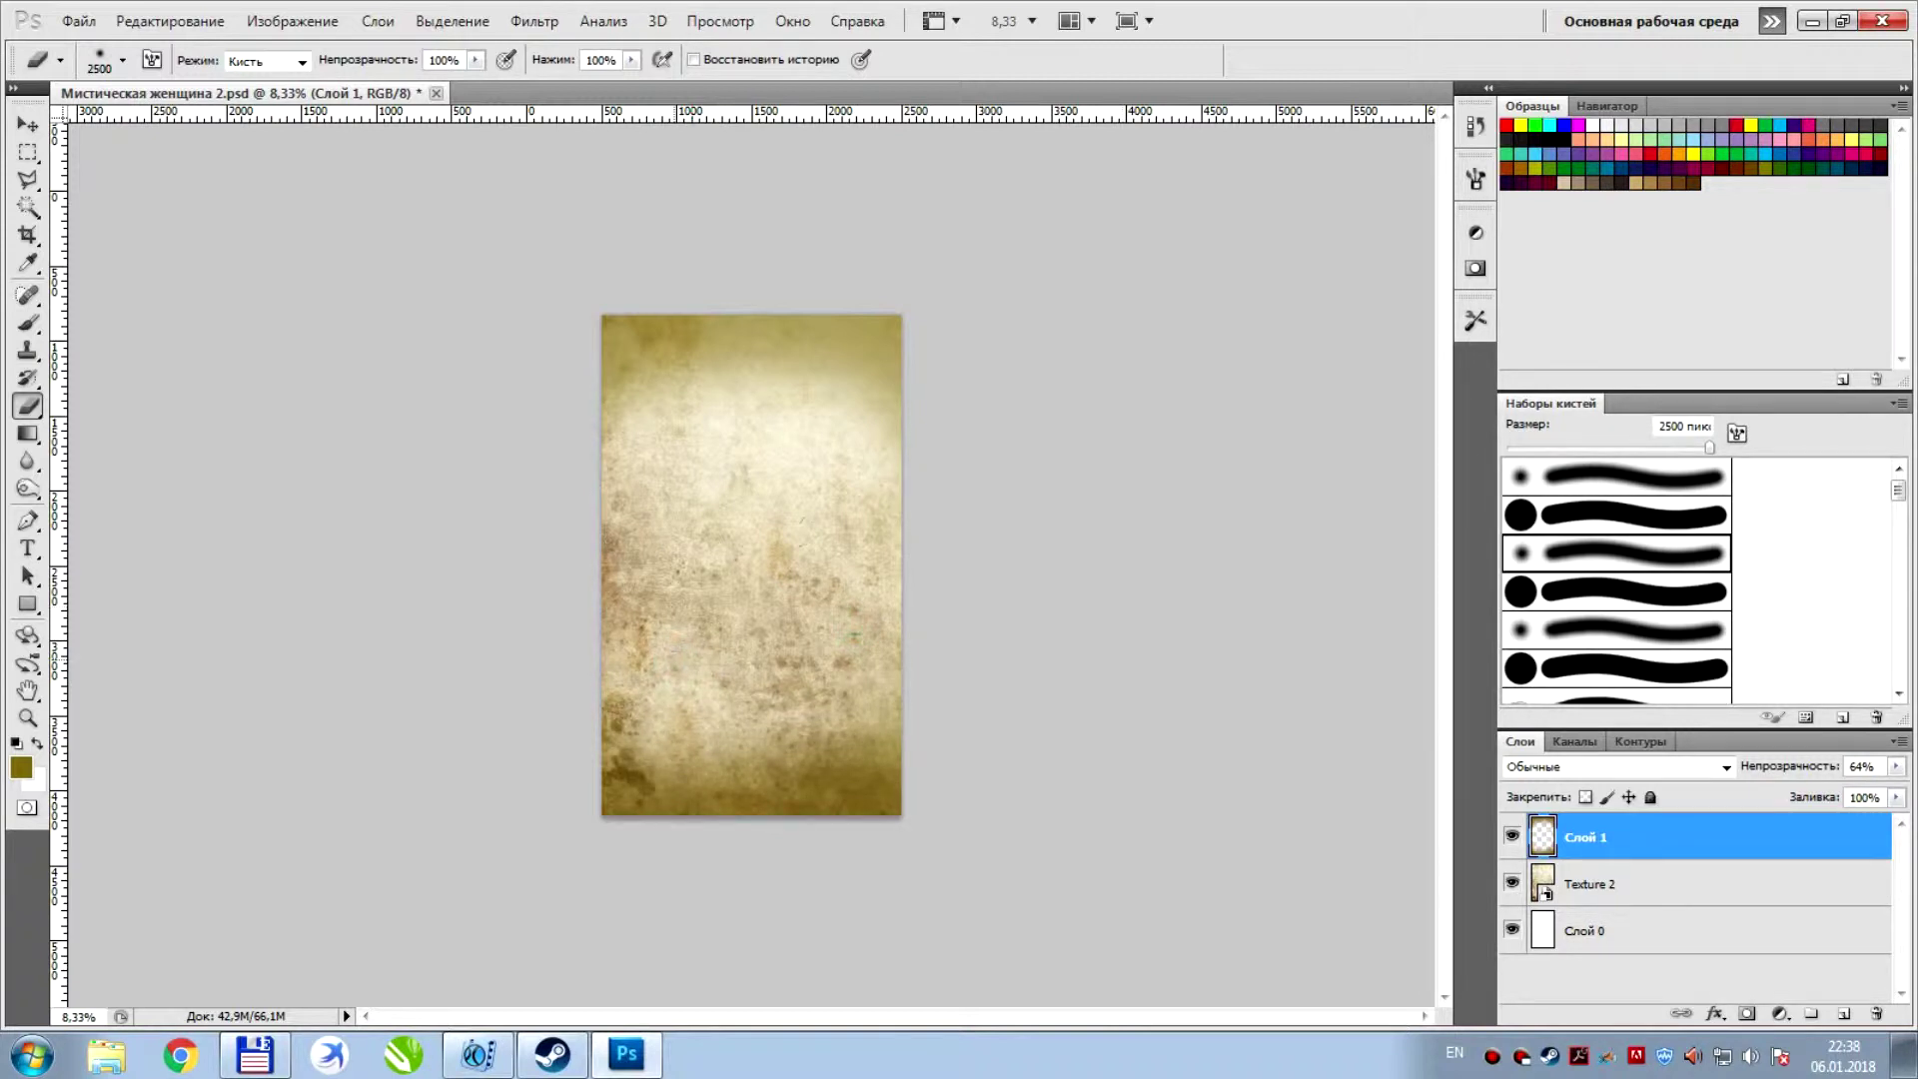
left_click(879, 498)
left_click(627, 522)
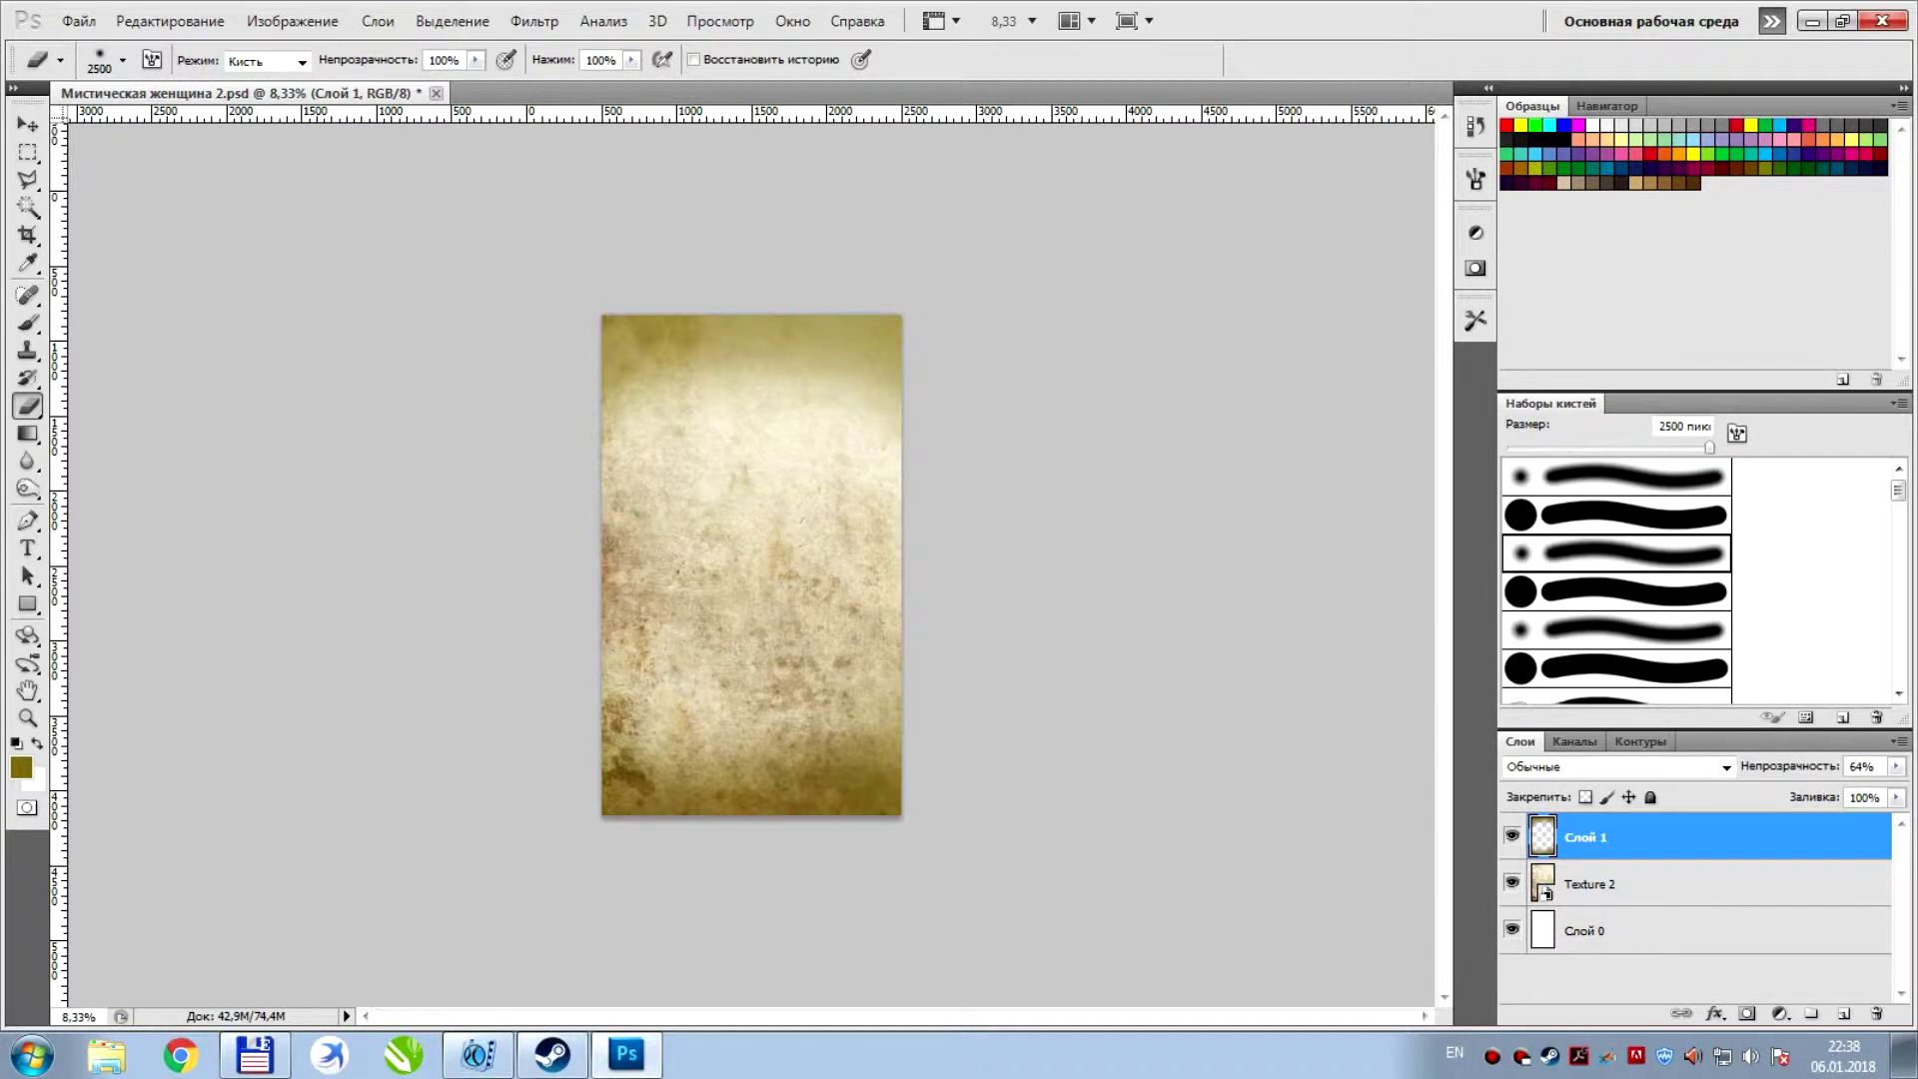
Set Слой 1's opacity to 55% and save the document
left_click(1896, 767)
left_click_drag(1853, 790, 1842, 790)
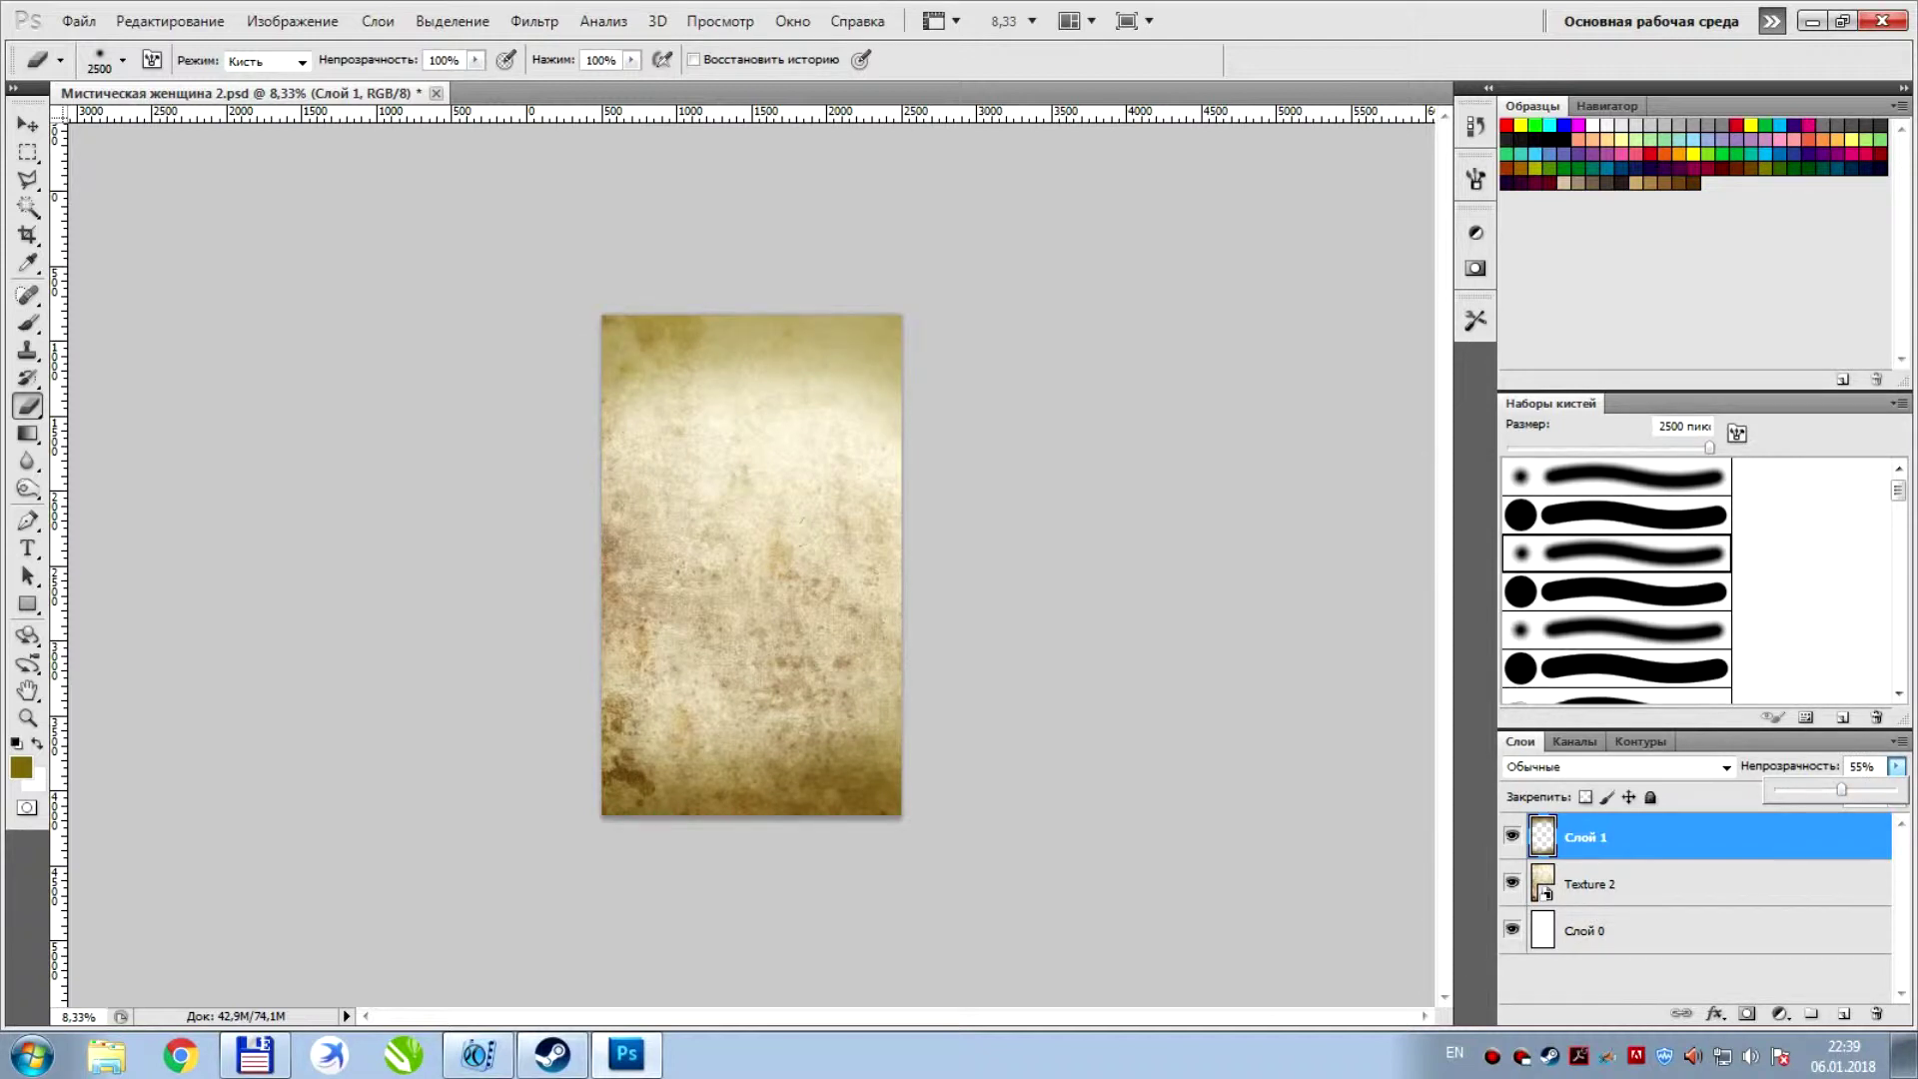
key("ctrl+plus")
key("ctrl+s")
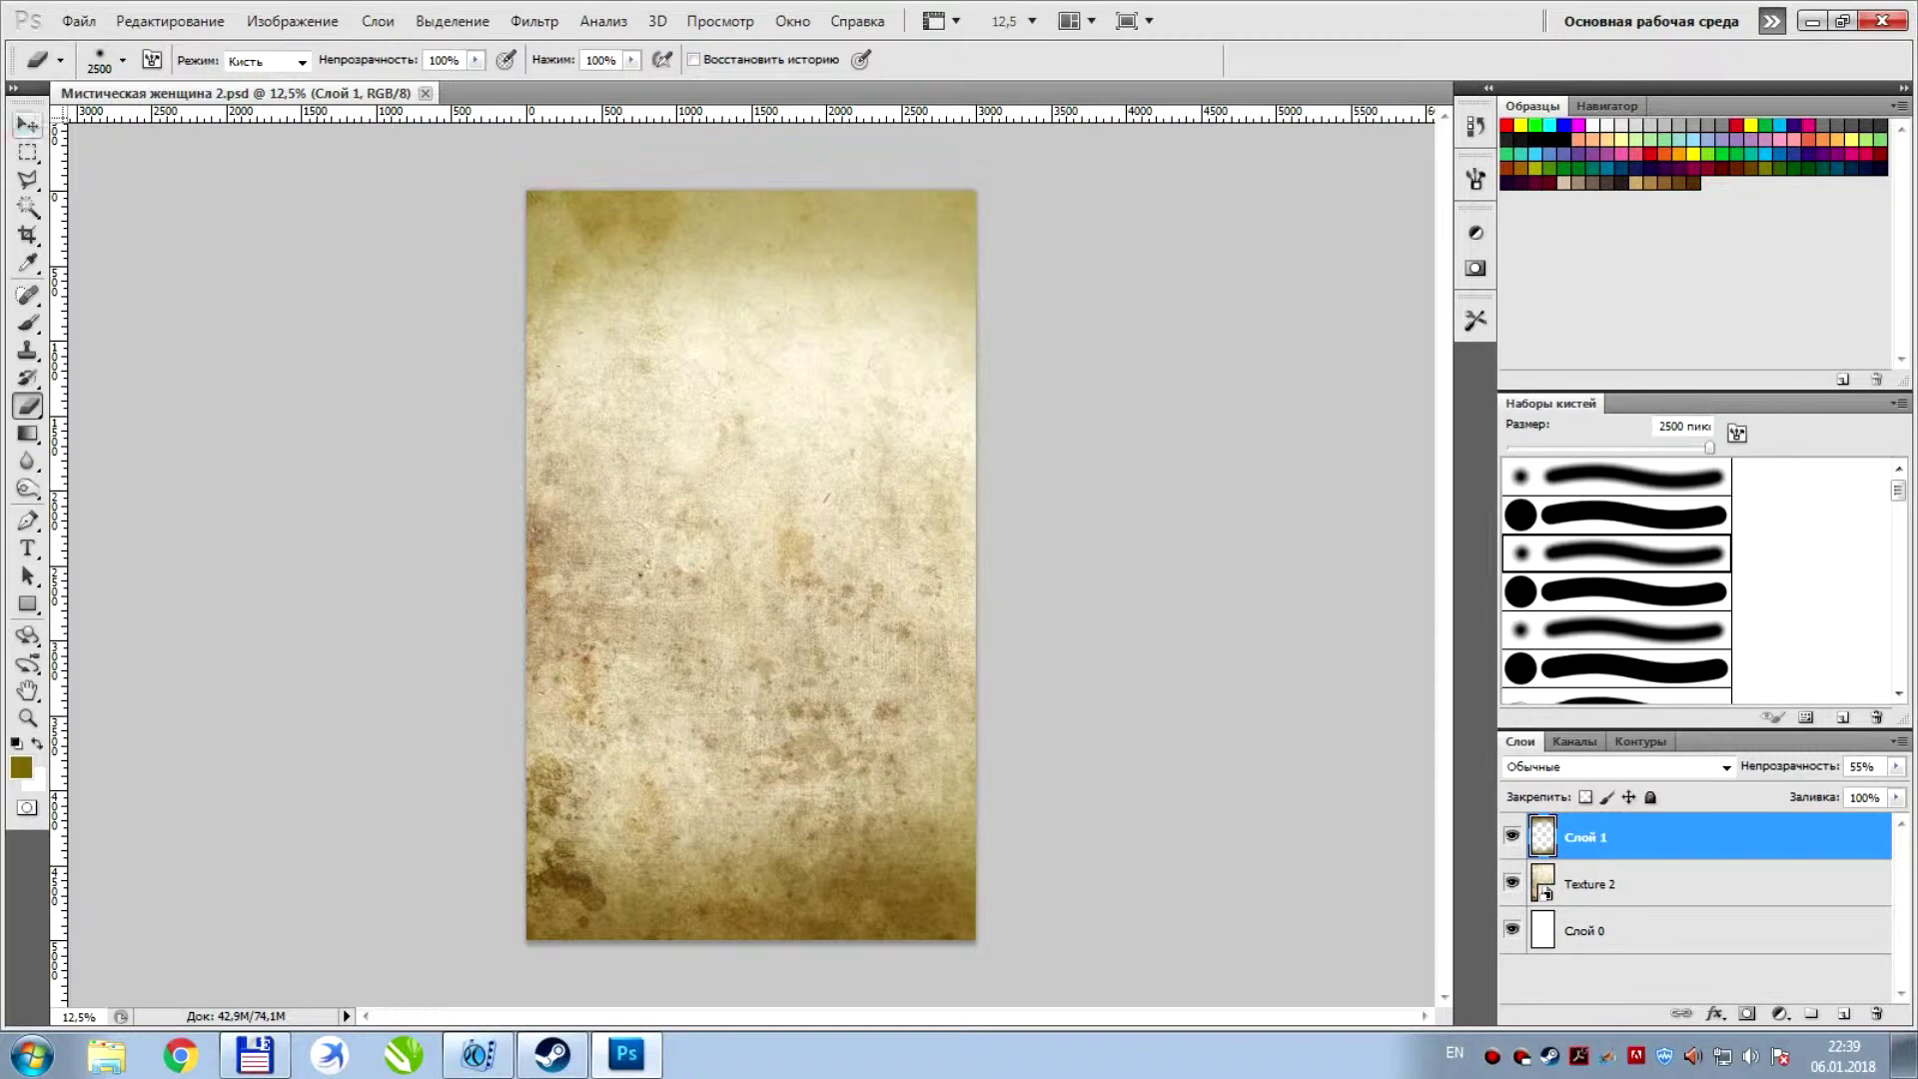
left_click(27, 124)
left_click(79, 21)
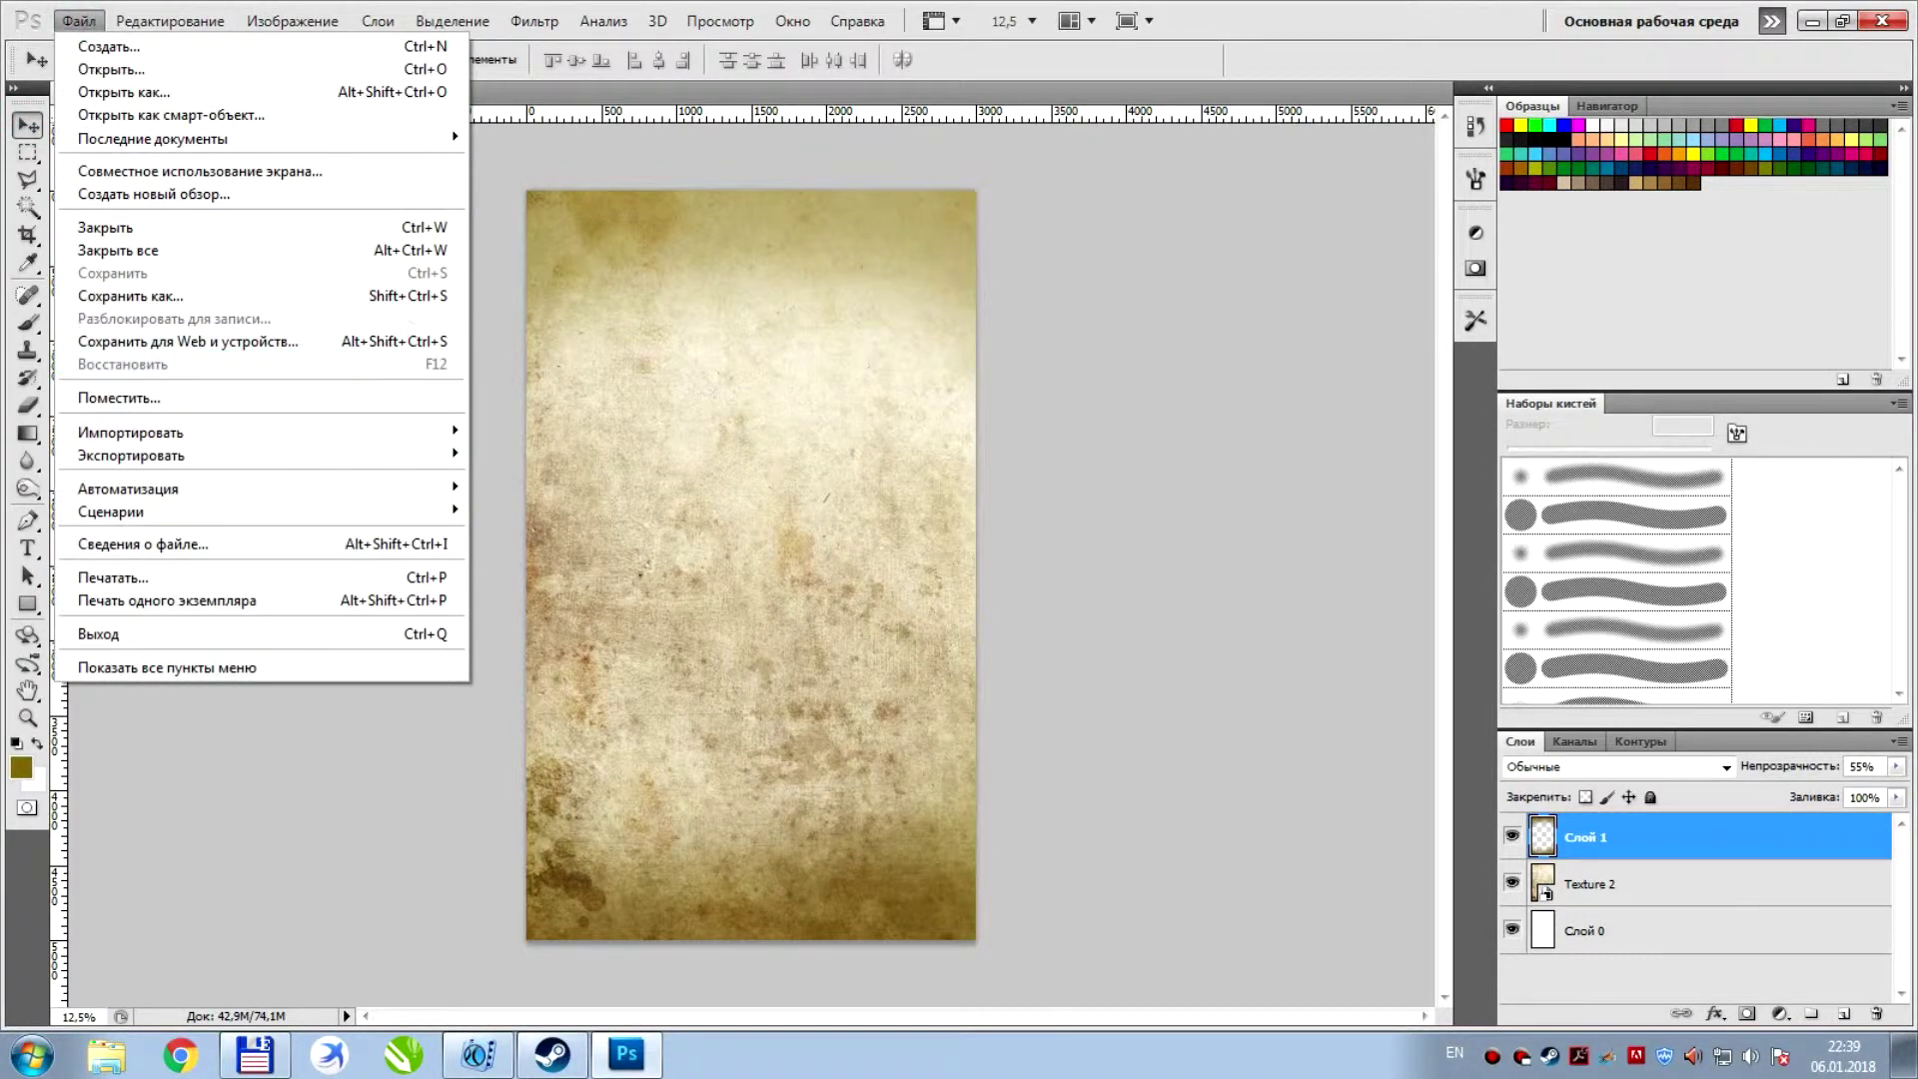
Place the Girl image low on the canvas, centred horizontally with Слой 1
left_click(240, 397)
double_click(1147, 437)
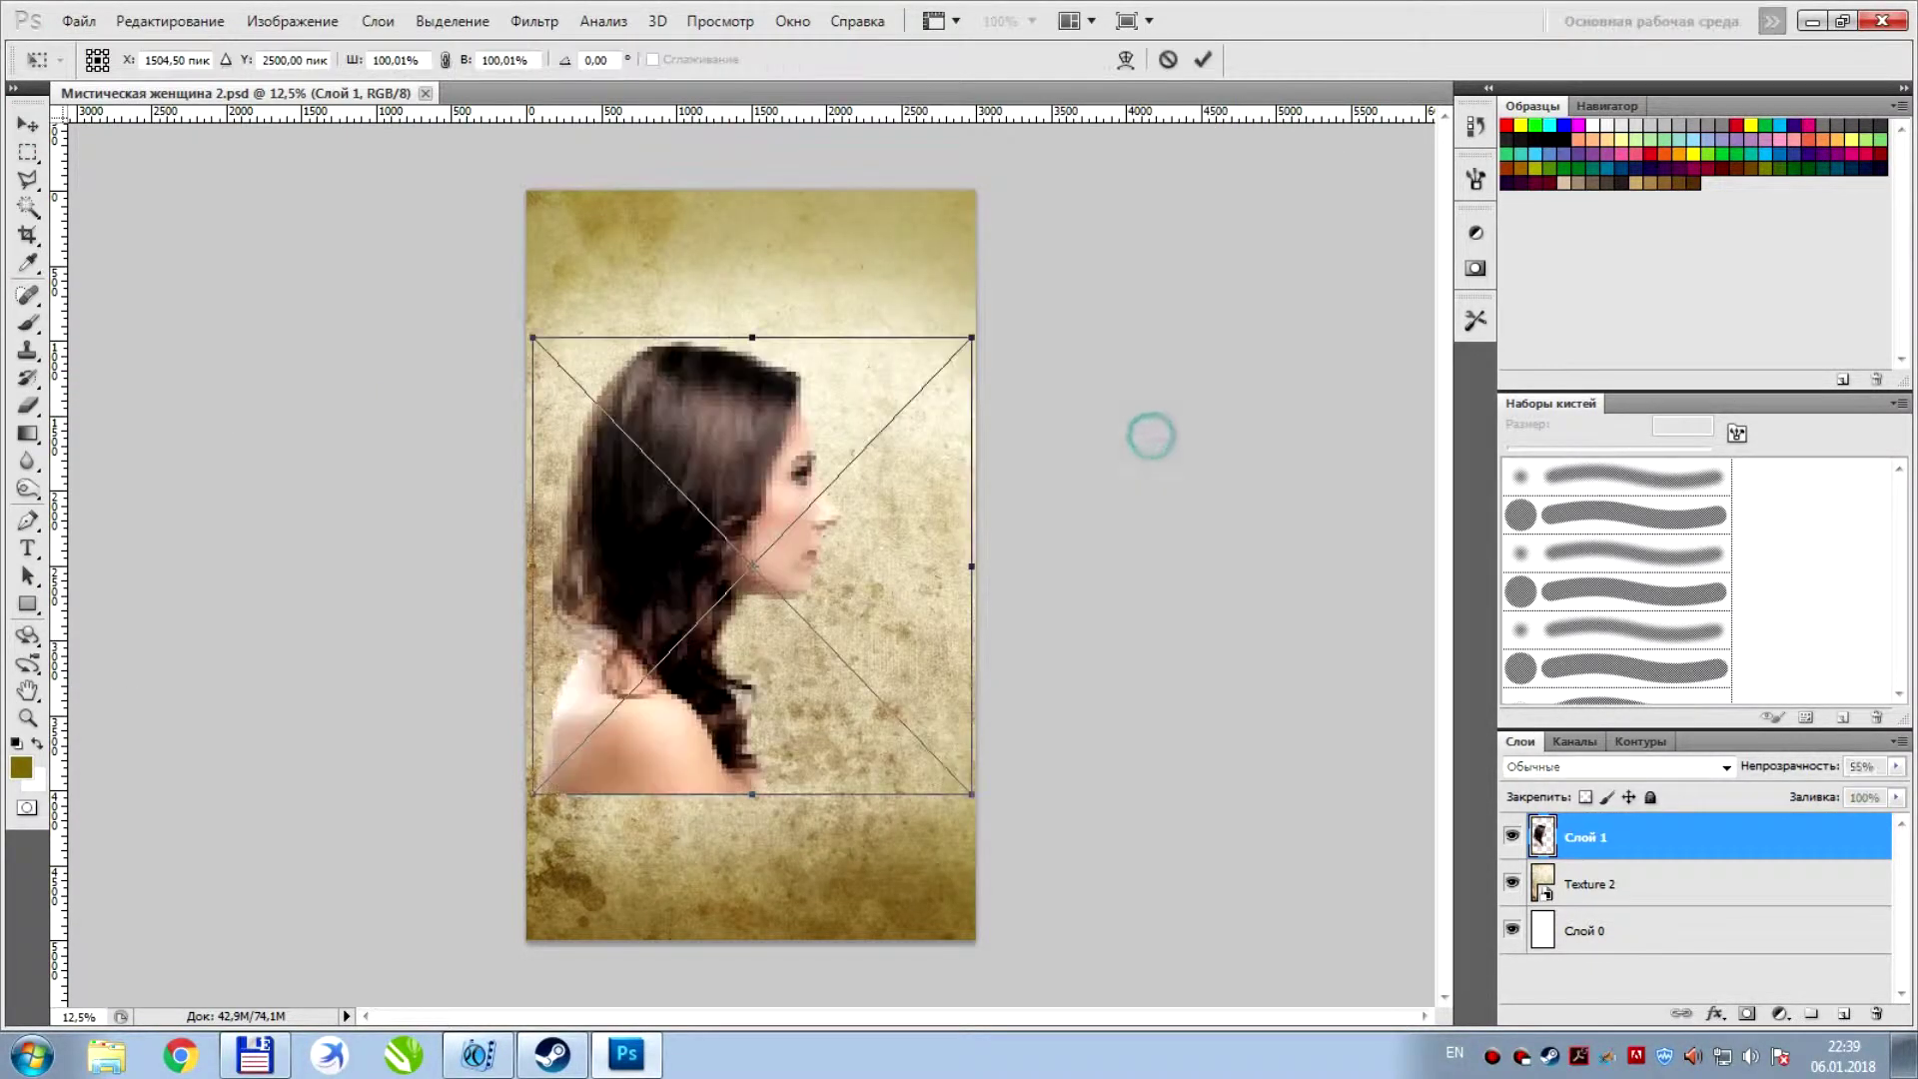
left_click_drag(836, 440, 826, 495)
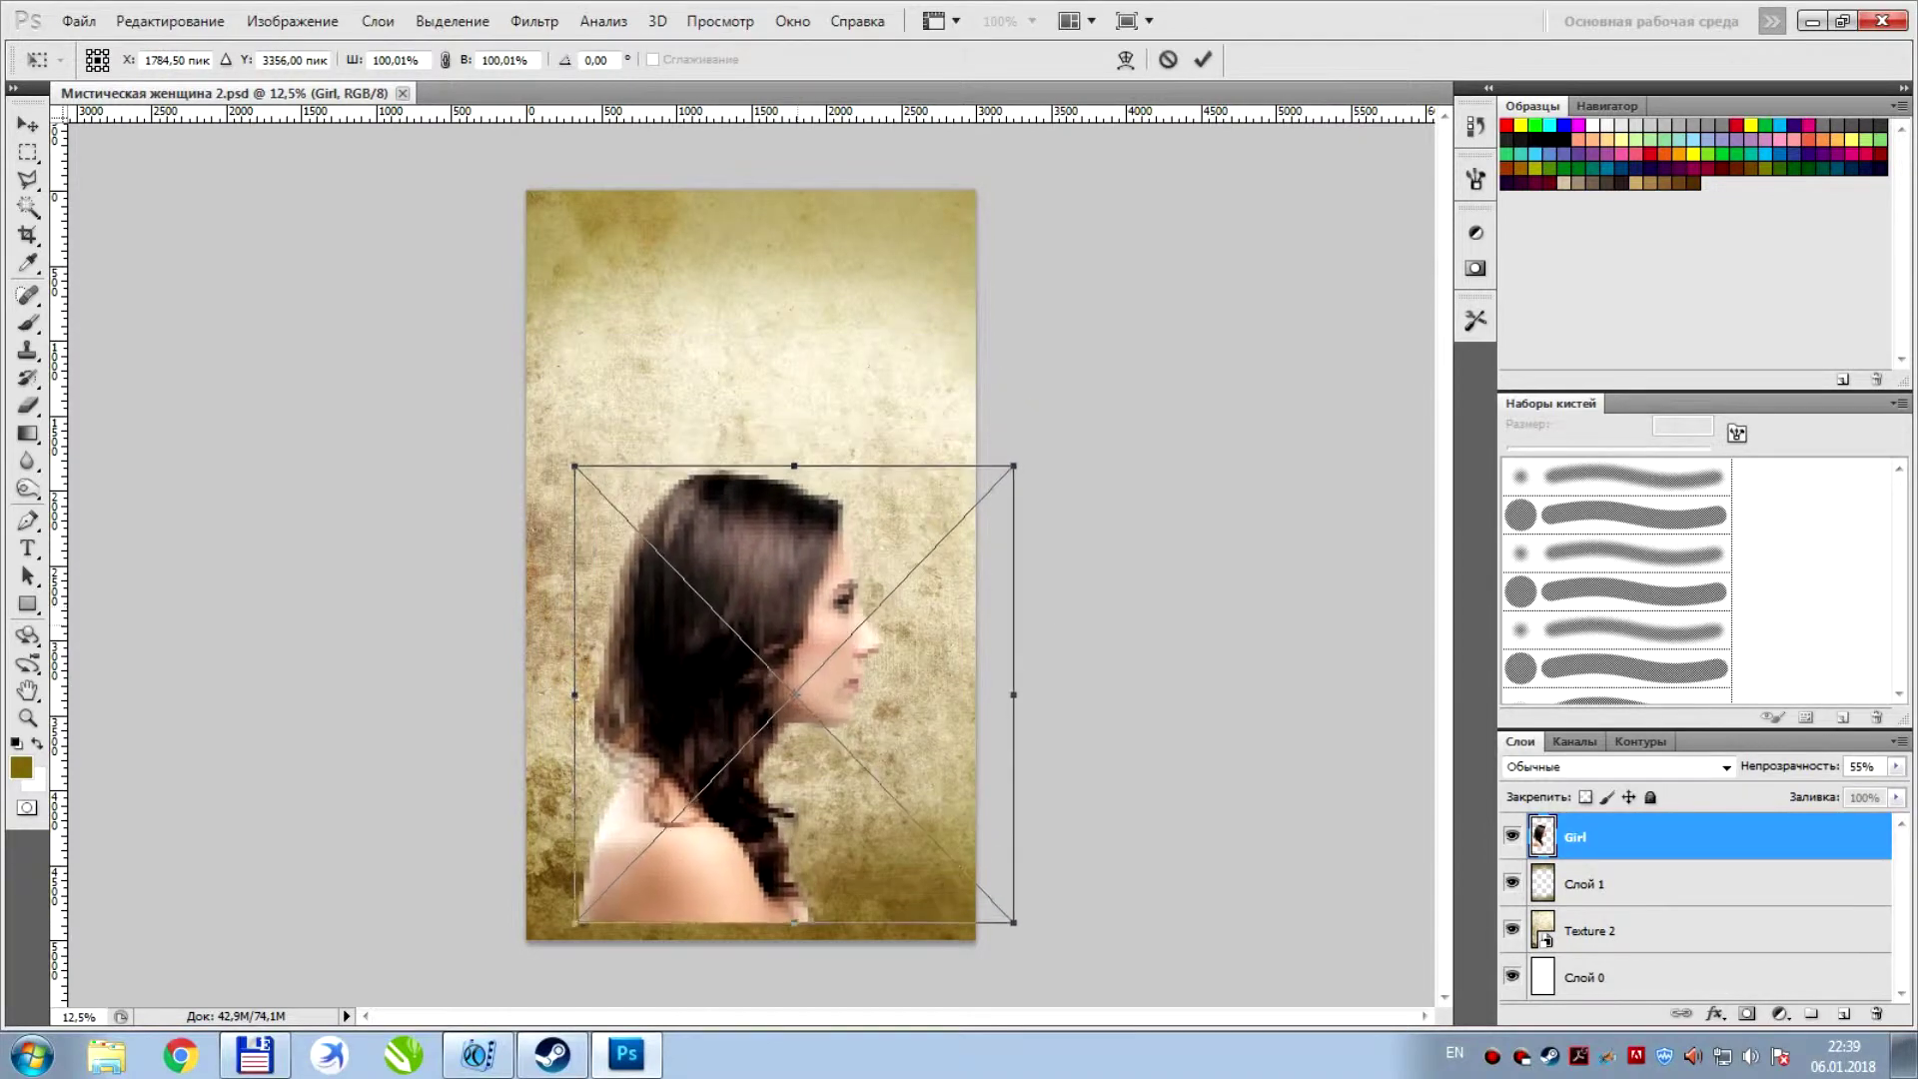
key("Return")
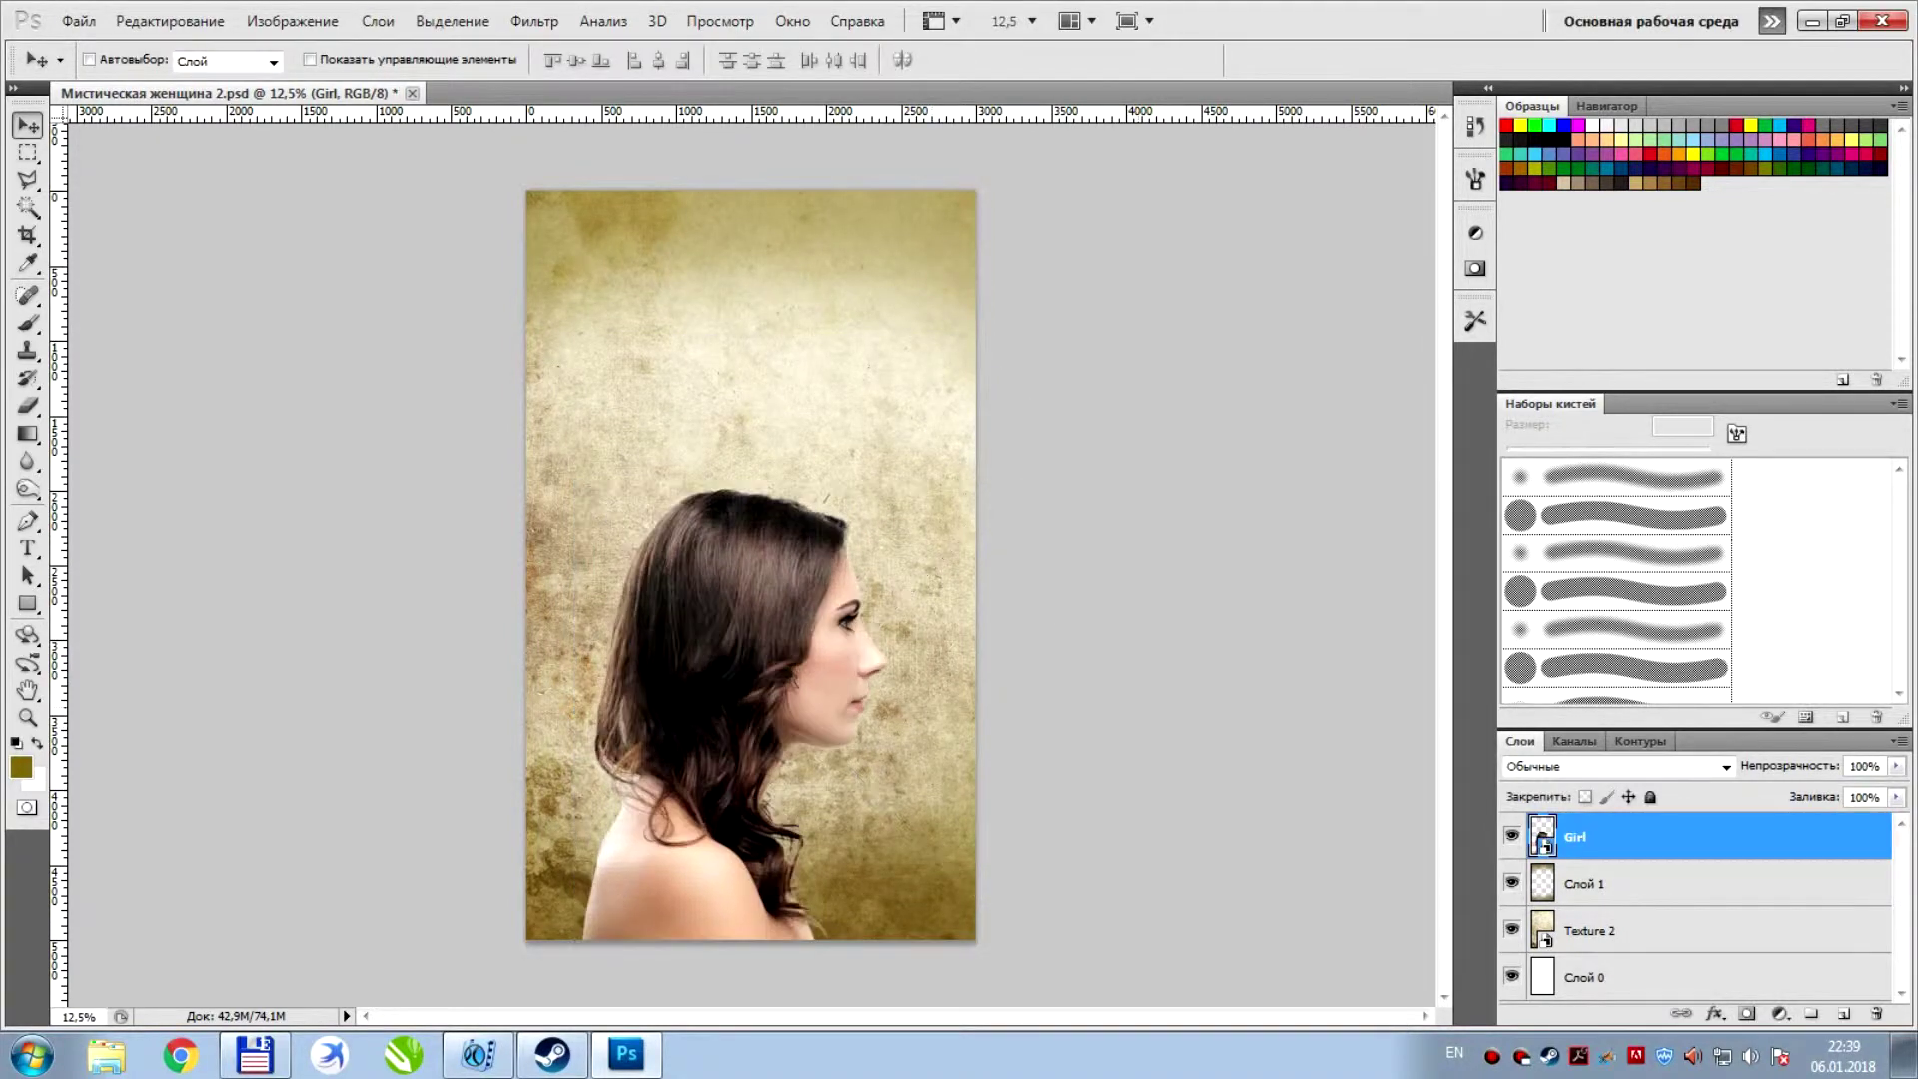
left_click(1648, 879, "shift")
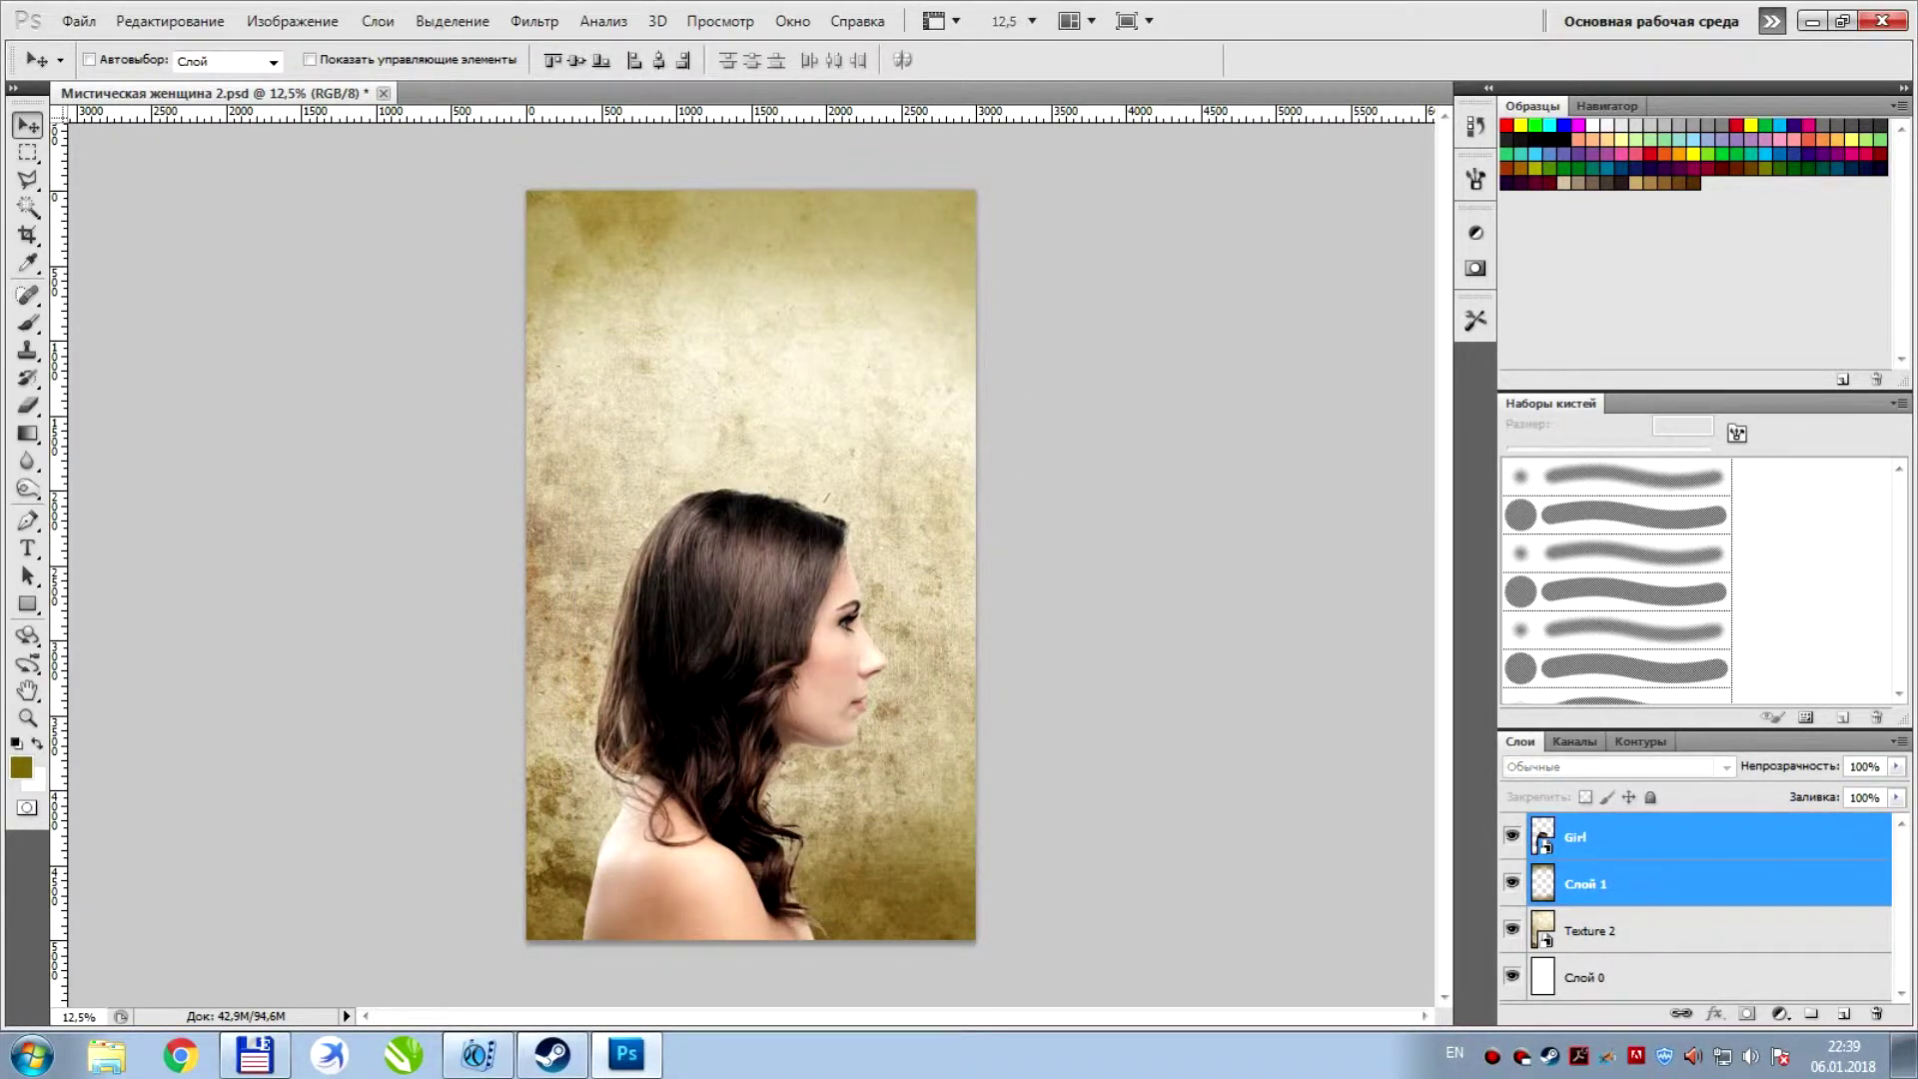
left_click(658, 60)
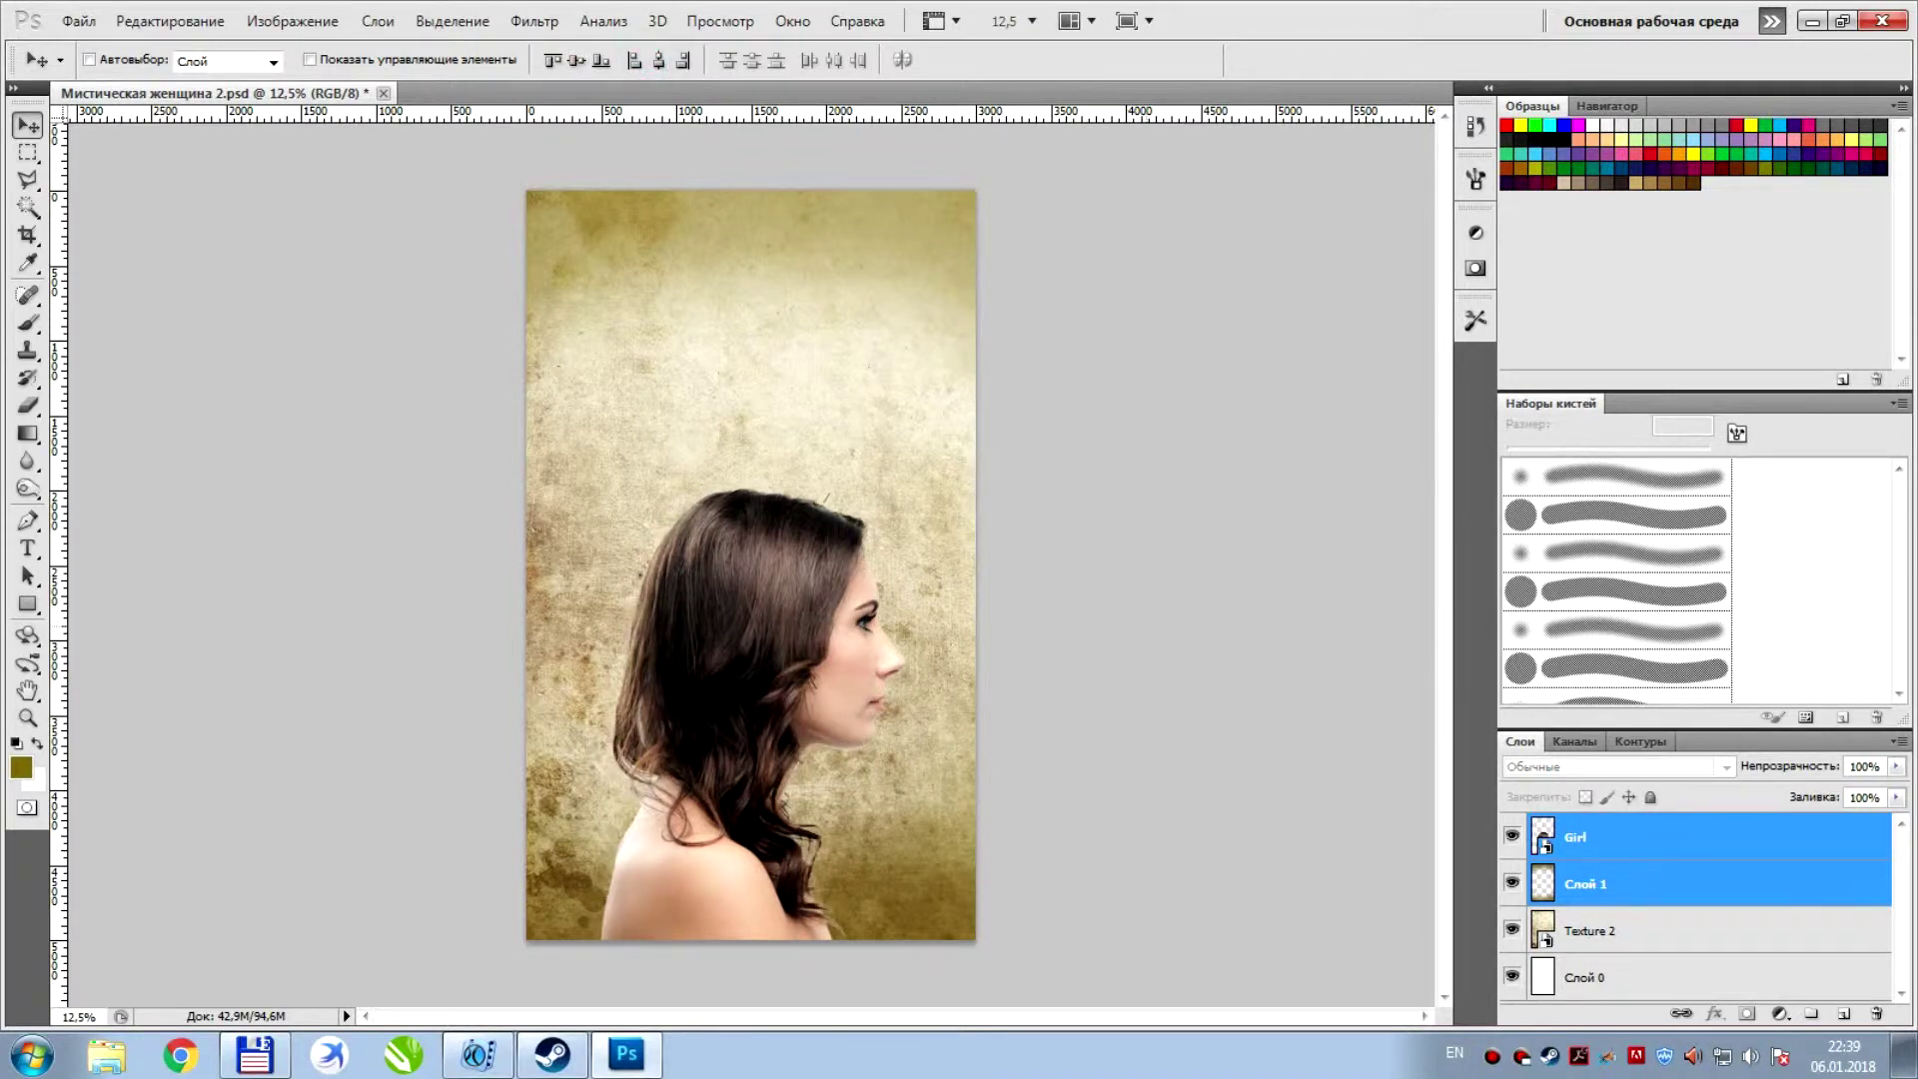
left_click(1649, 837)
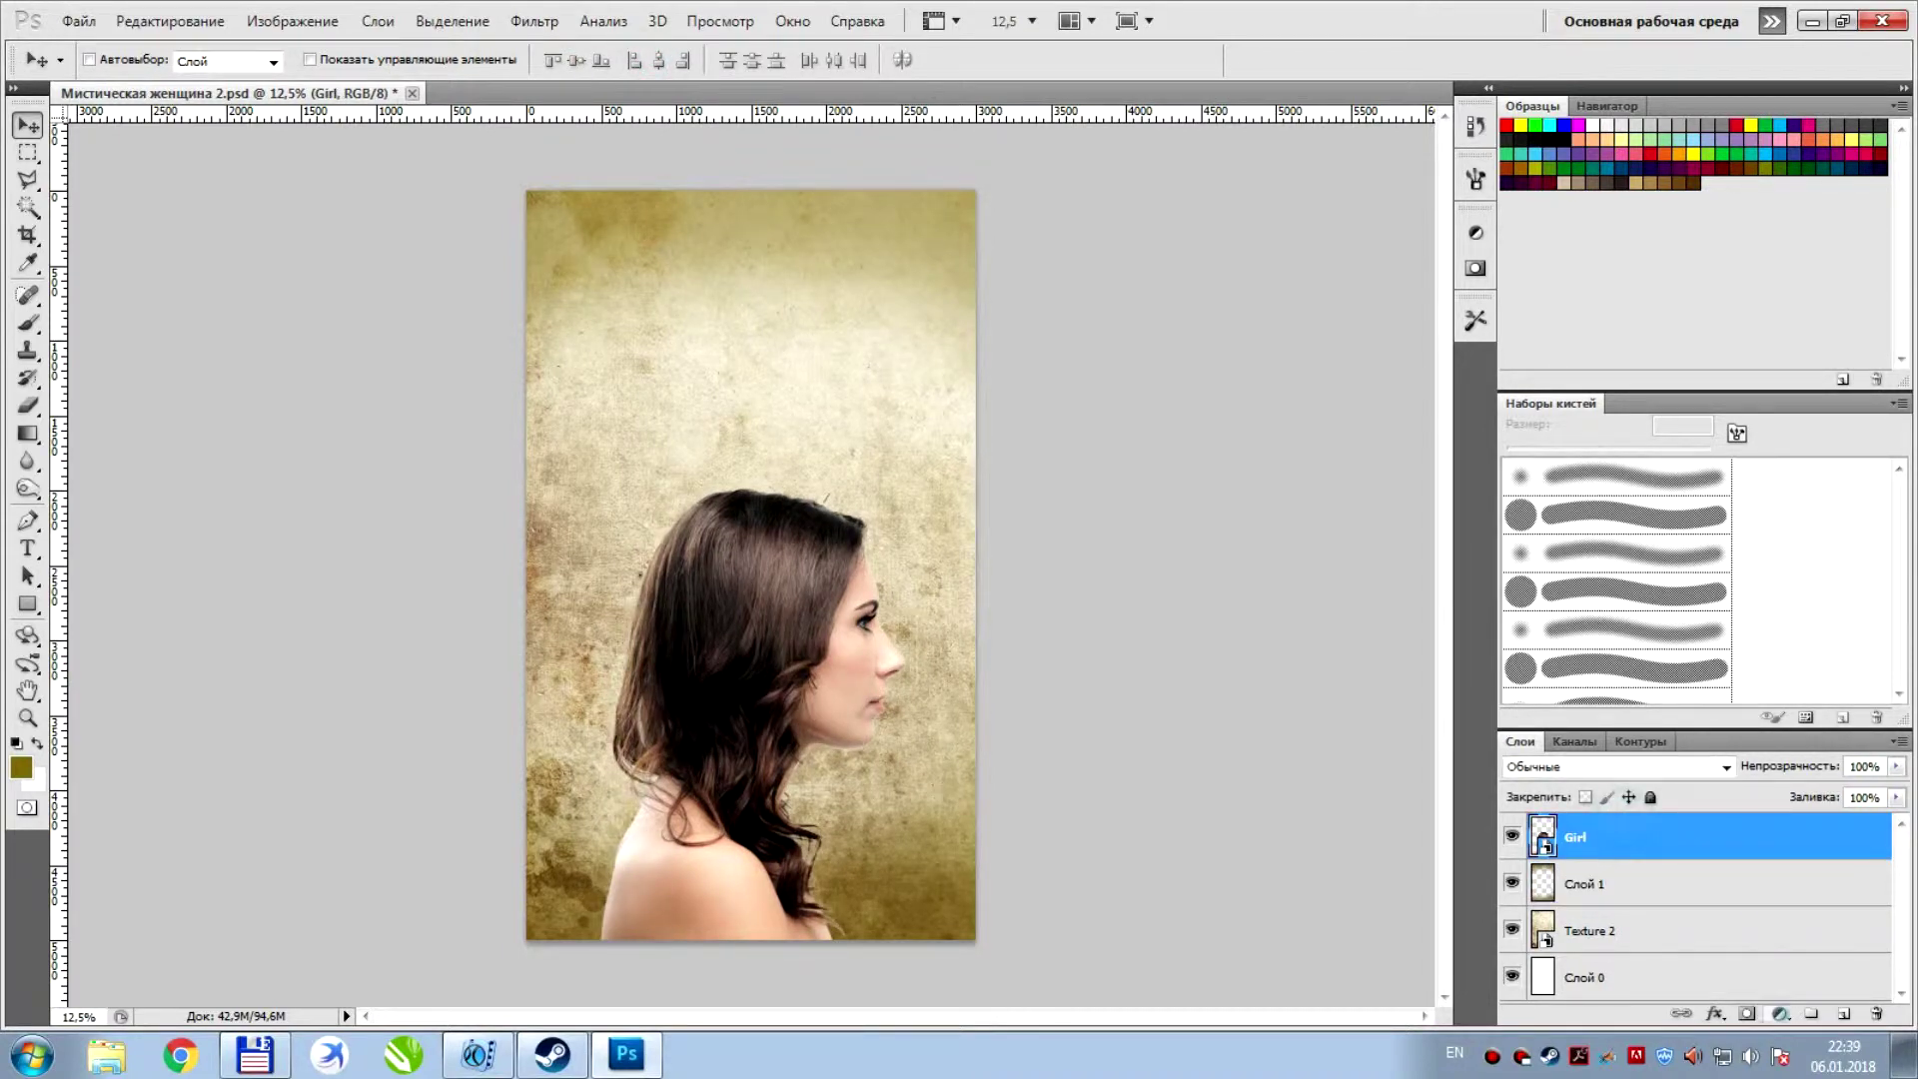
left_click(1780, 1013)
Add a Hue/Saturation adjustment with Saturation -55 and Lightness +6, then save
left_click(1698, 735)
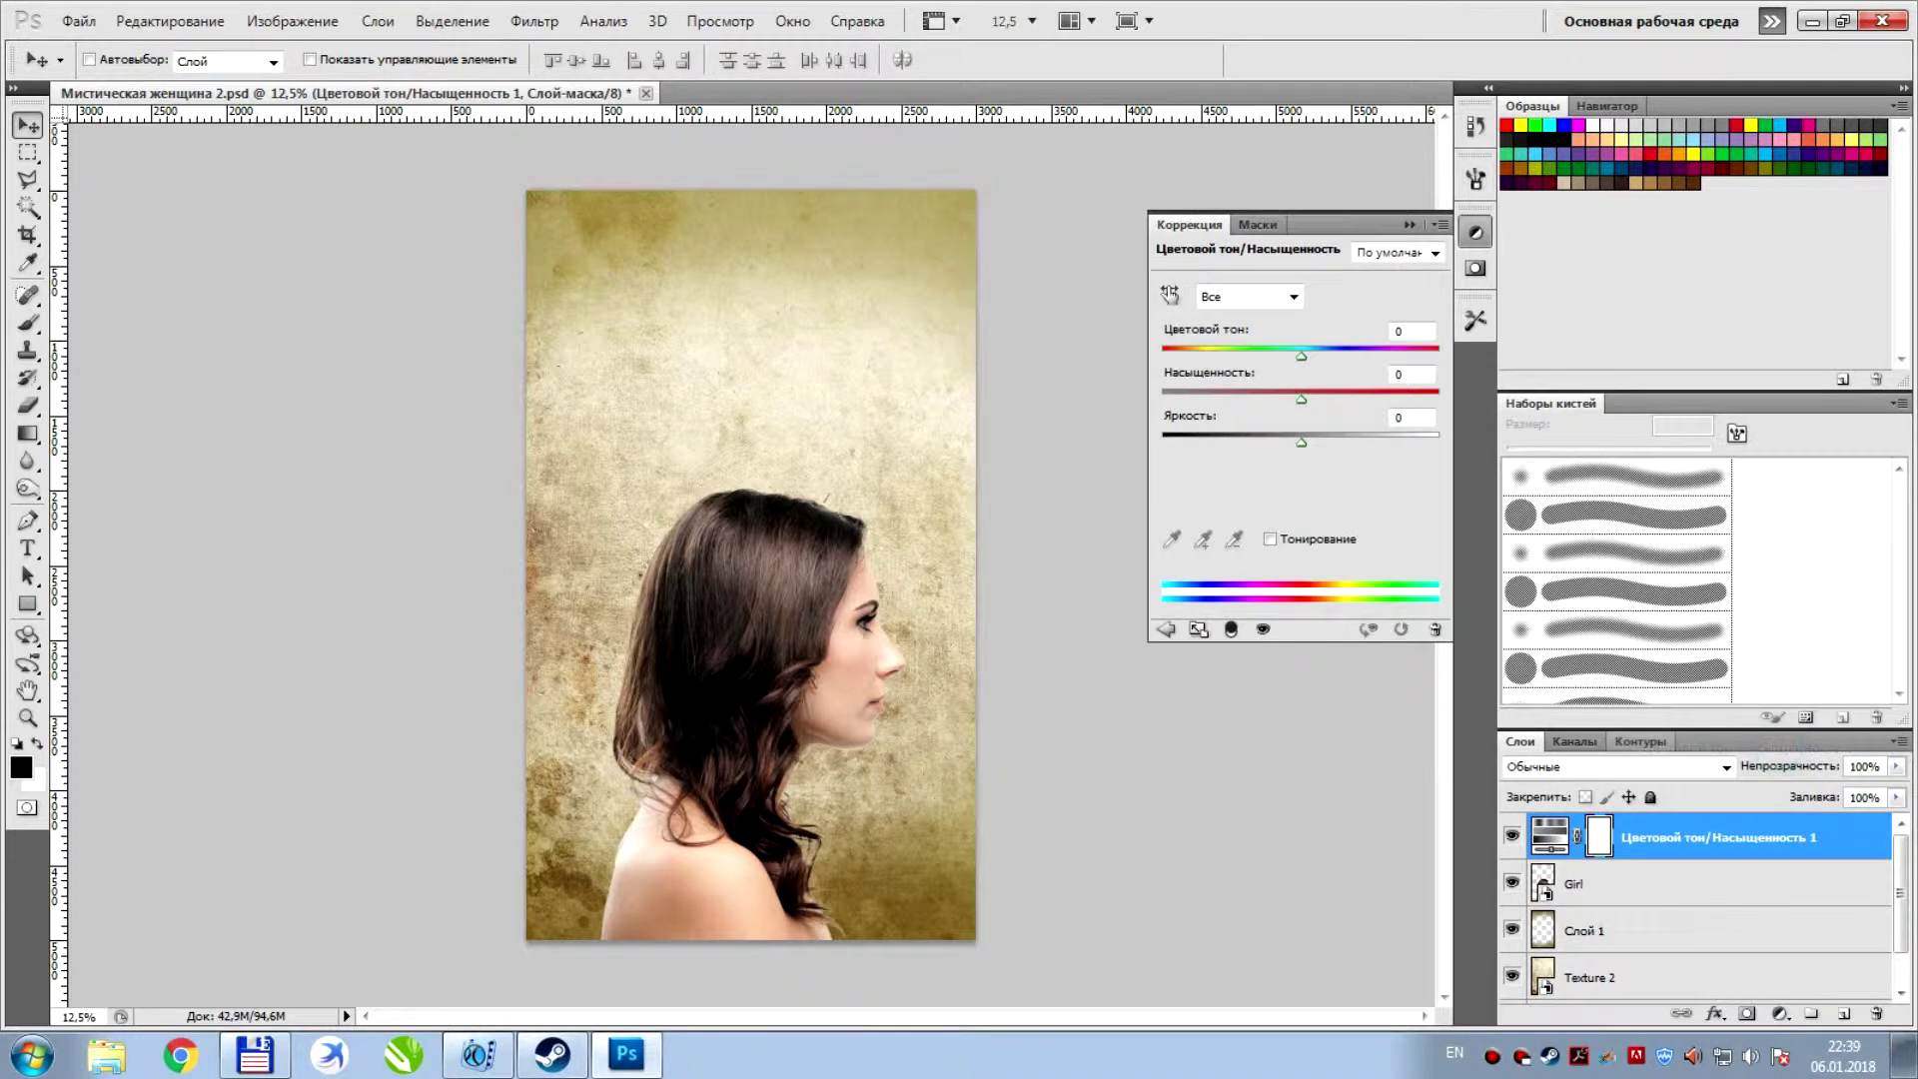
left_click_drag(1301, 399, 1232, 398)
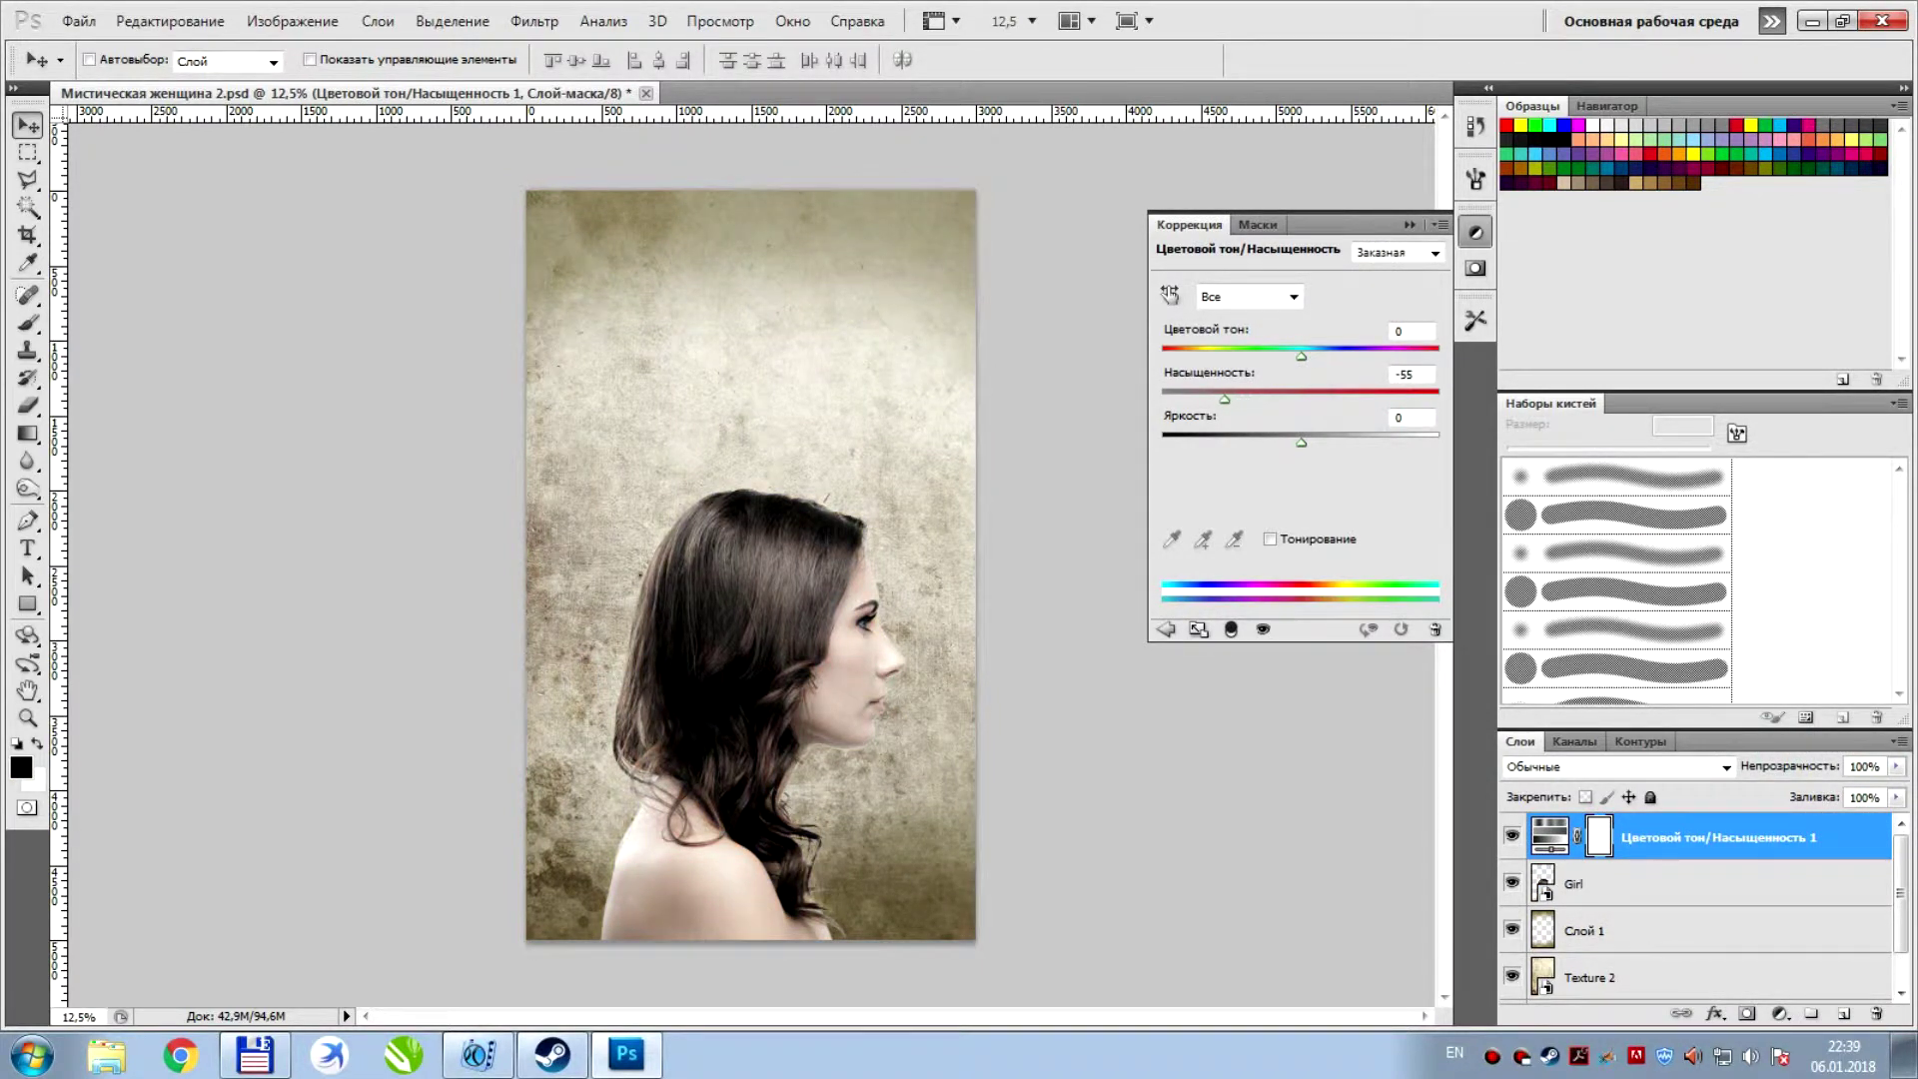
left_click_drag(1300, 441, 1309, 441)
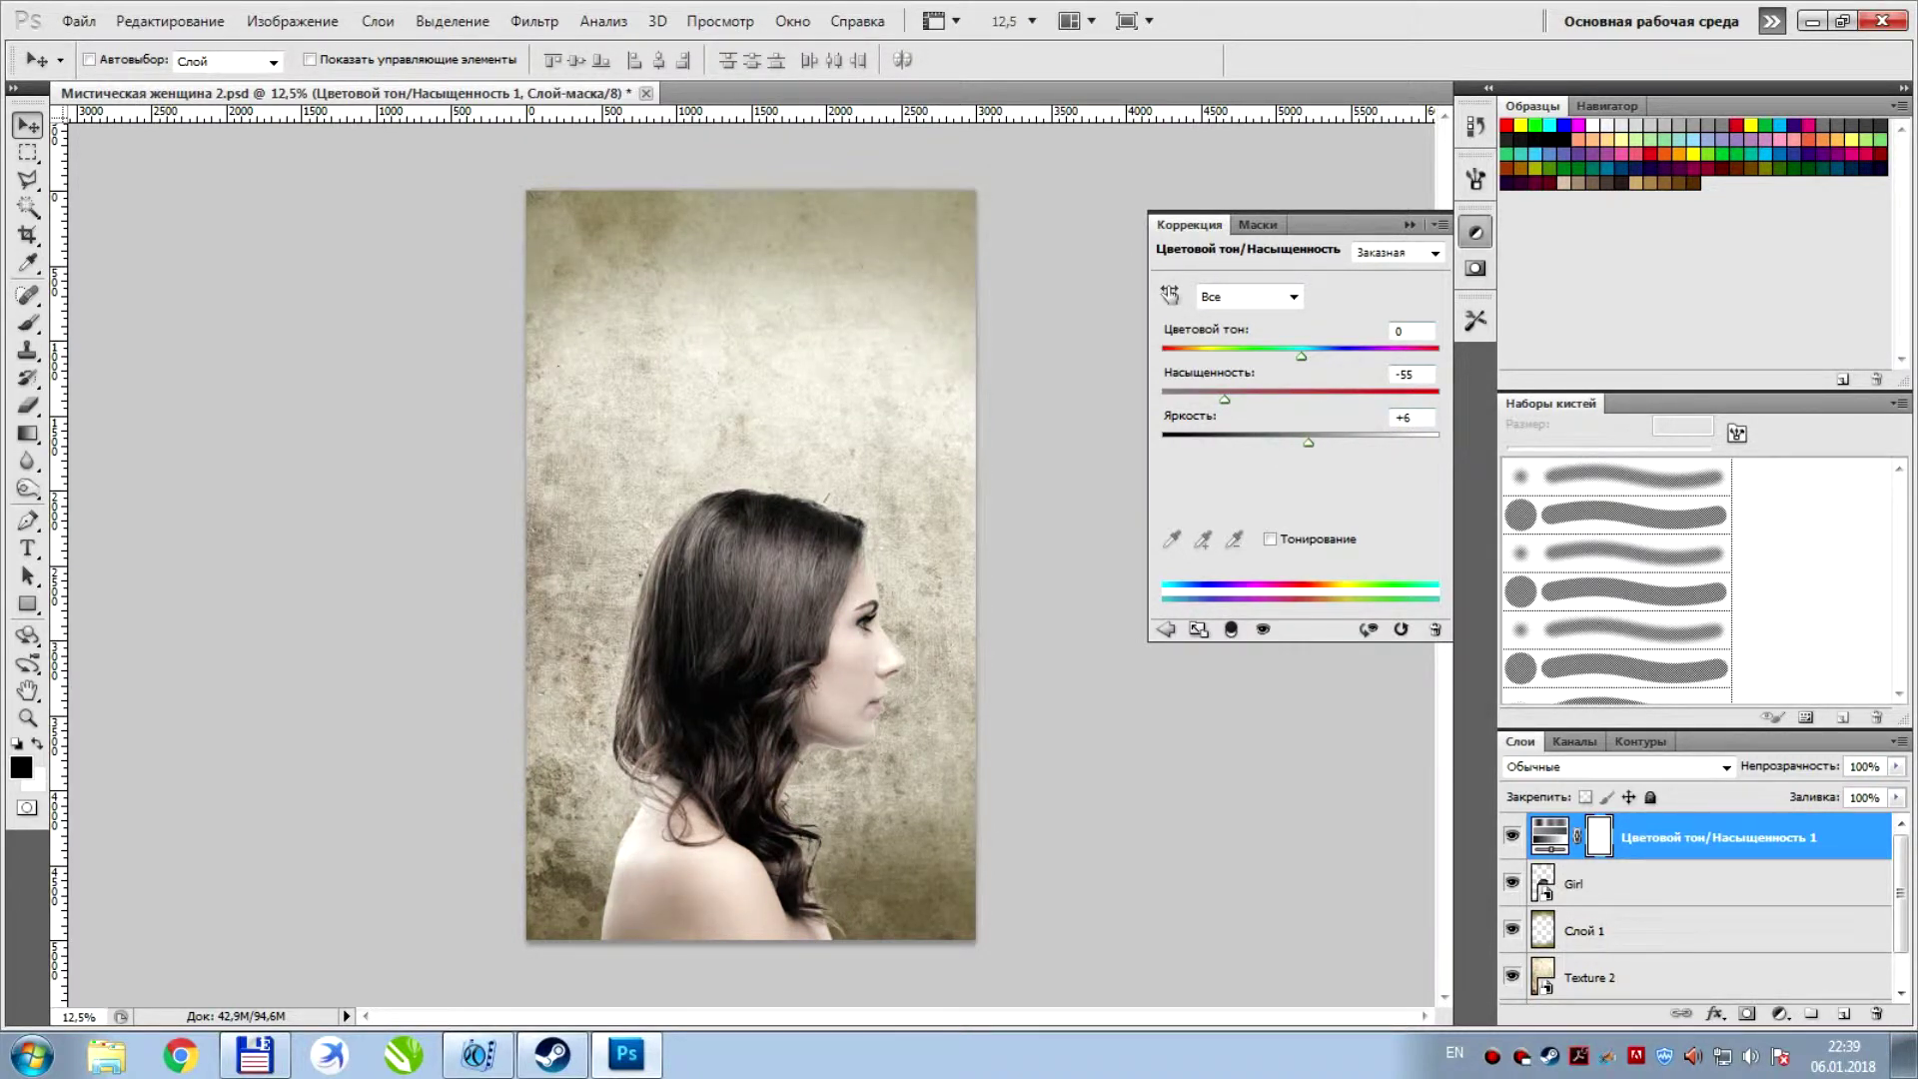
left_click(1476, 231)
key("ctrl+s")
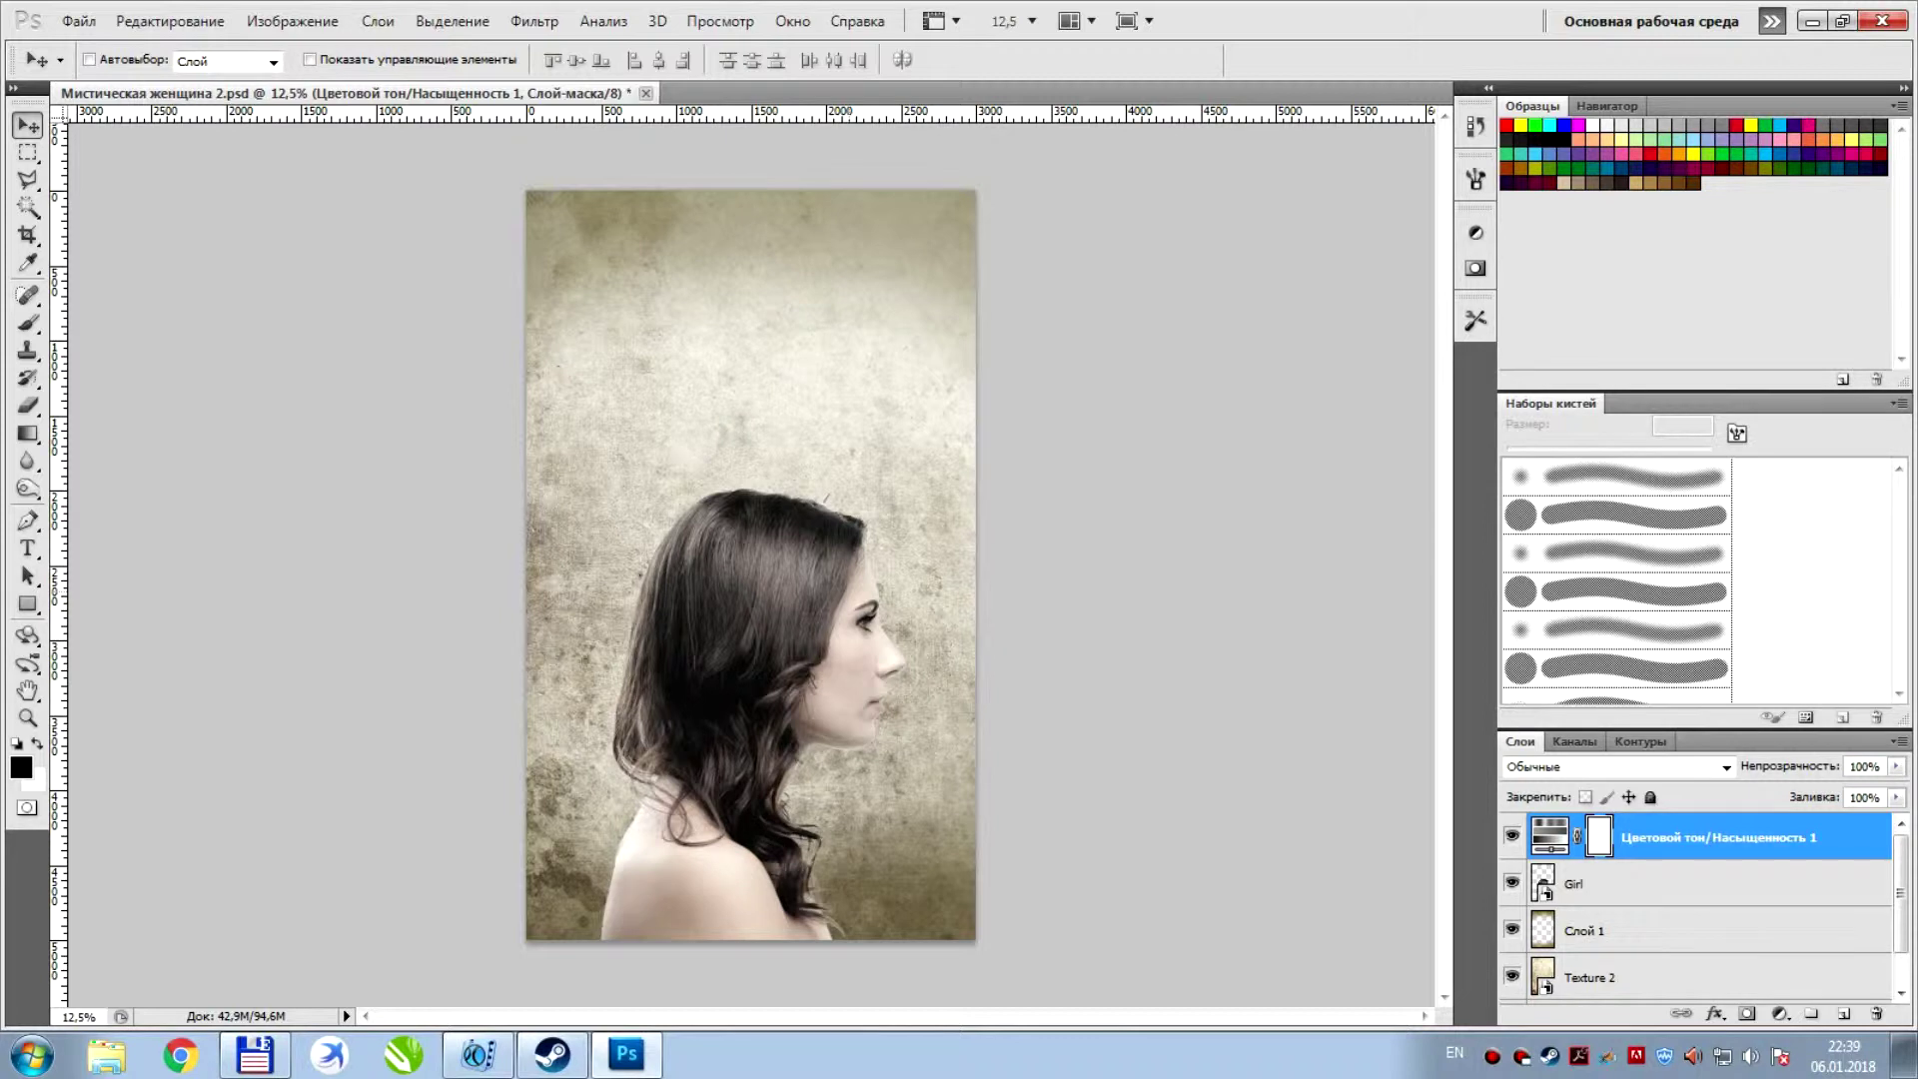
Nudge the girl slightly lower and clip the Hue/Saturation adjustment to the Girl layer
left_click(1579, 883)
left_click_drag(844, 600, 844, 612)
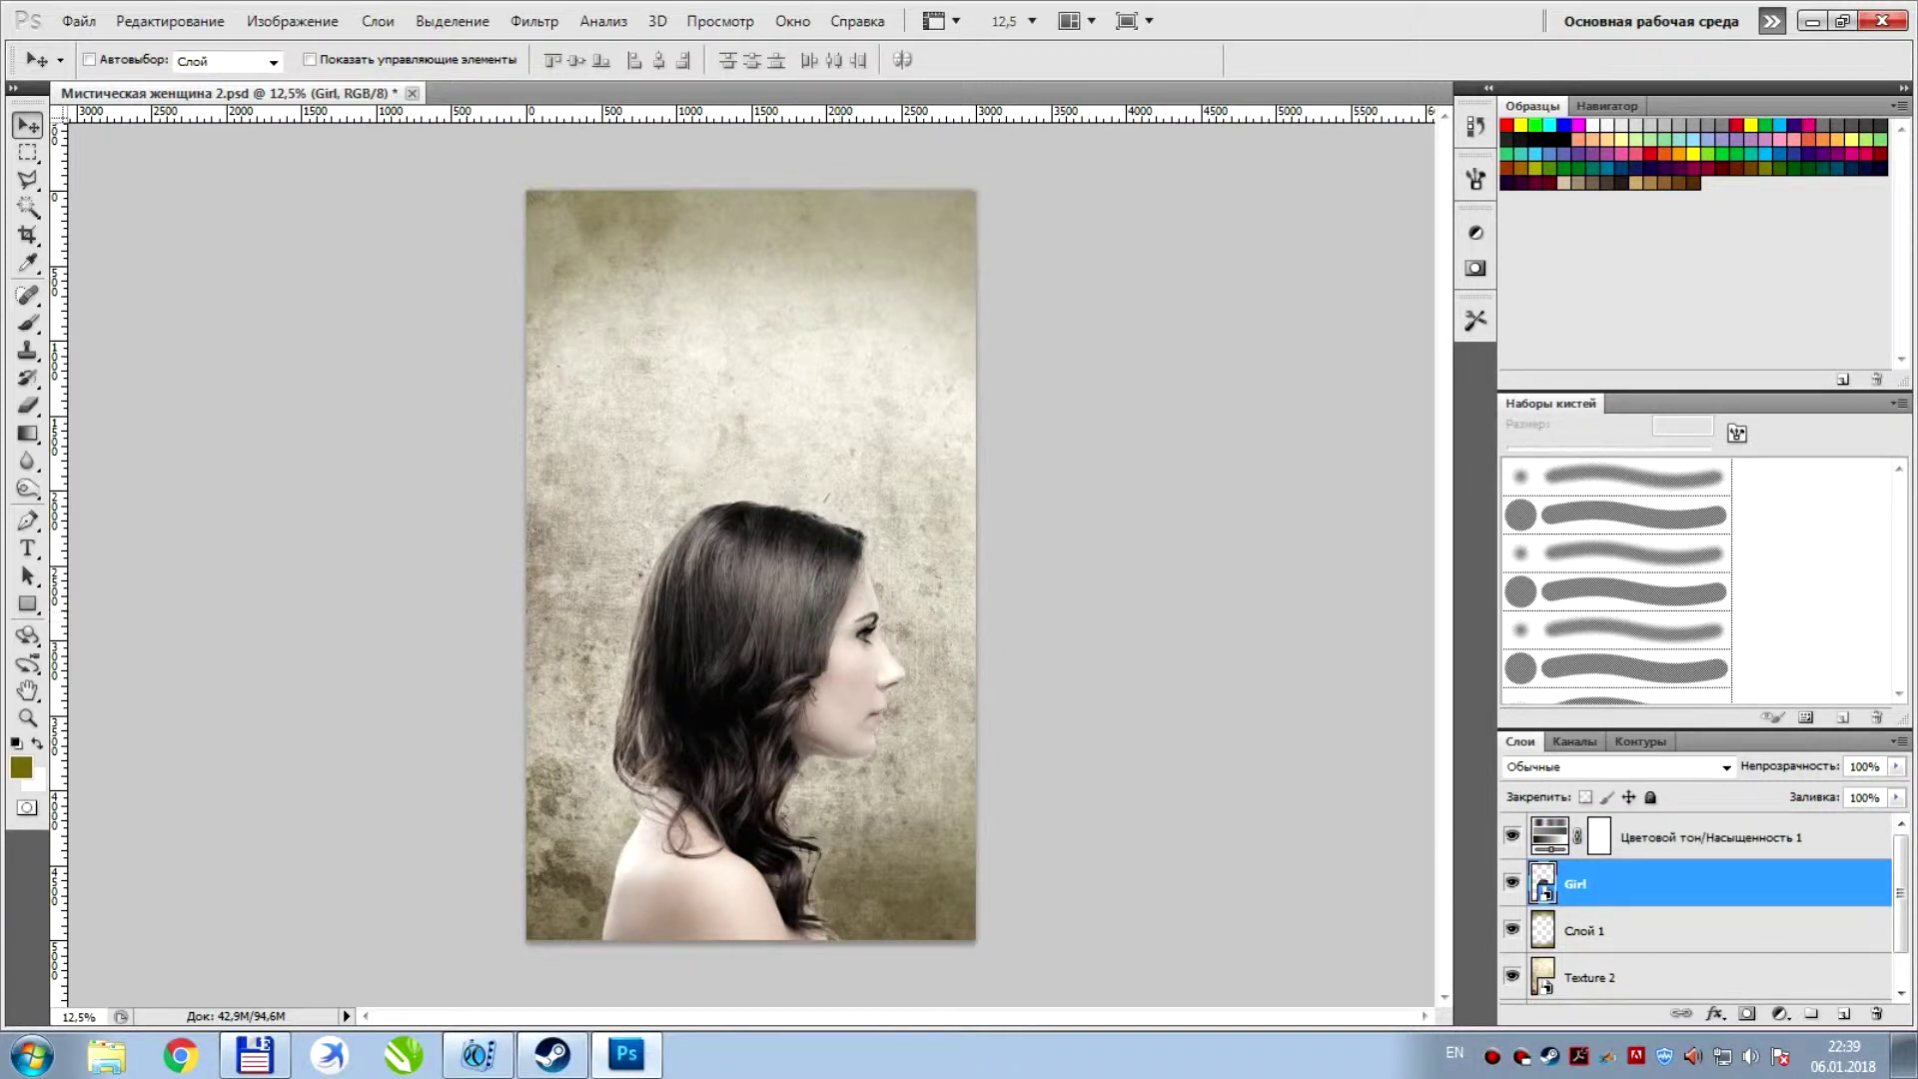
left_click(1678, 837)
left_click(1663, 861, "alt")
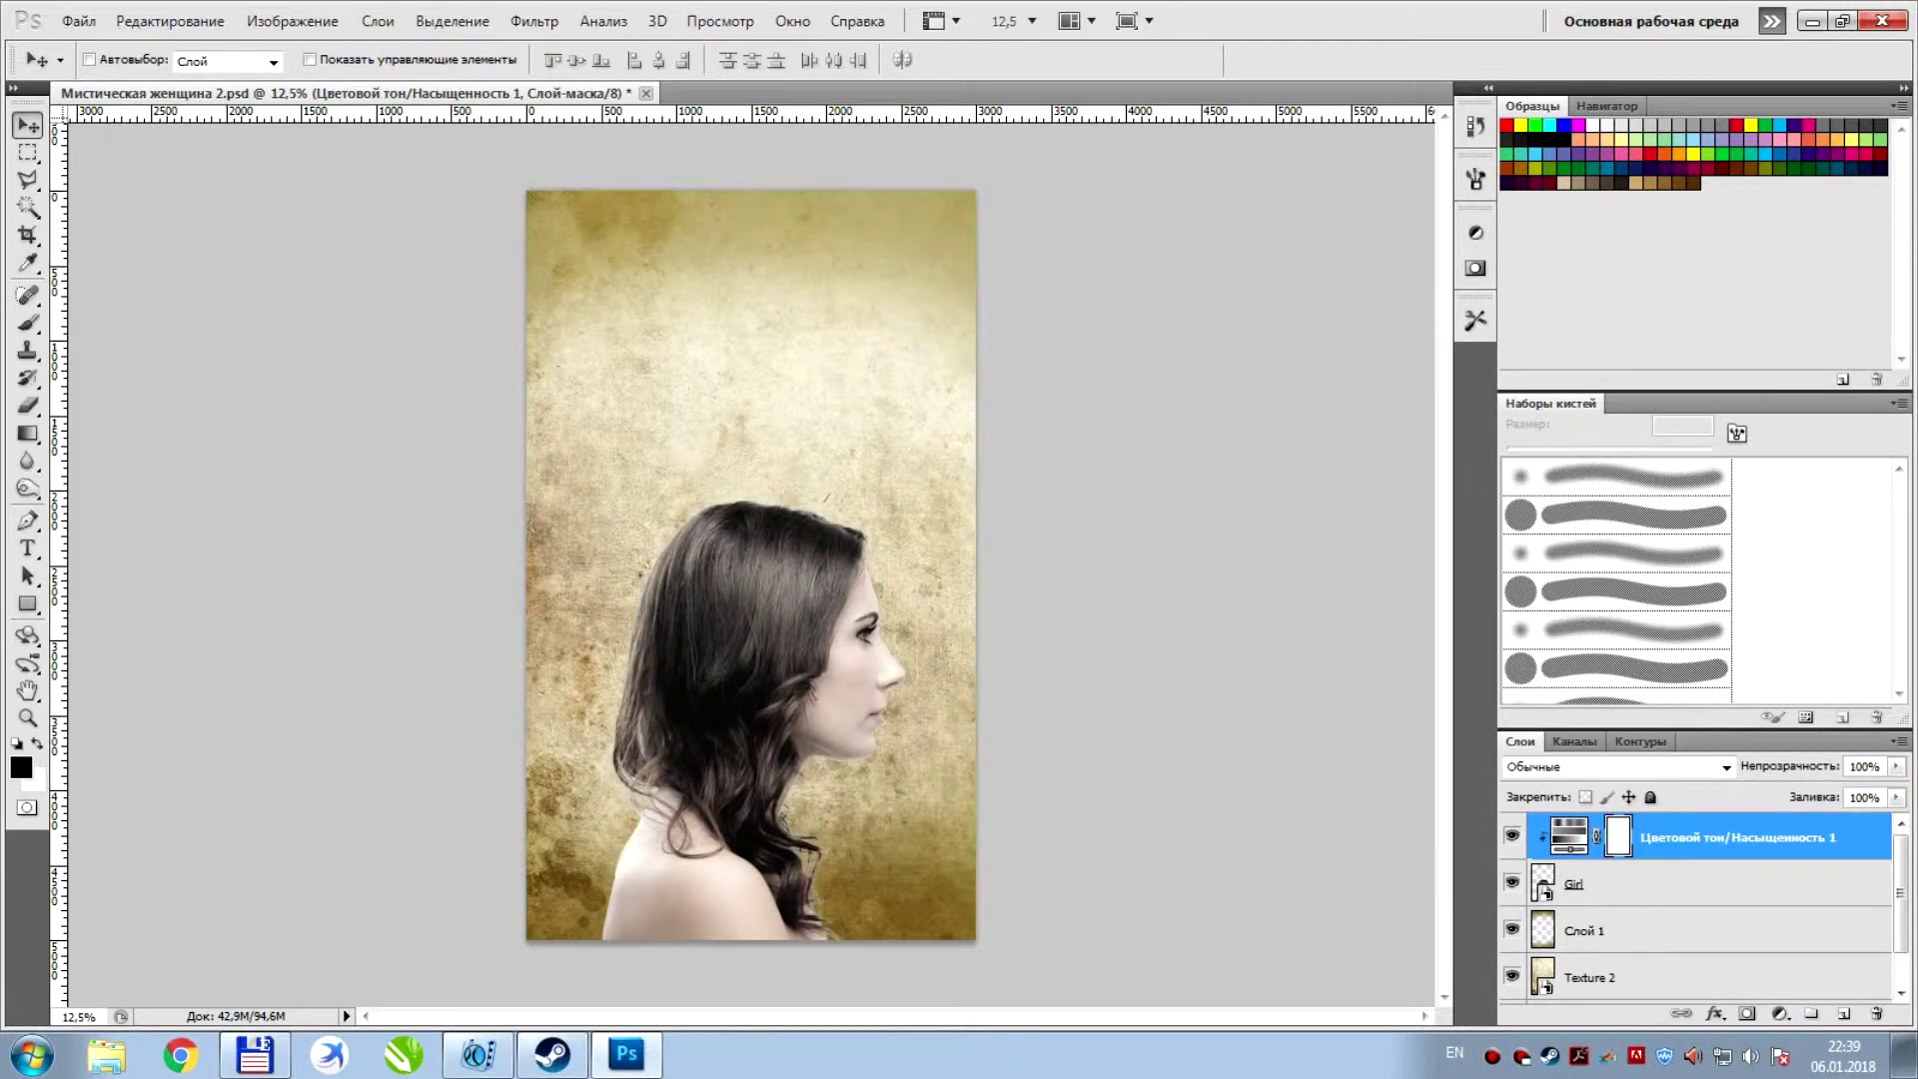
left_click(1679, 883)
left_click_drag(672, 638, 672, 638)
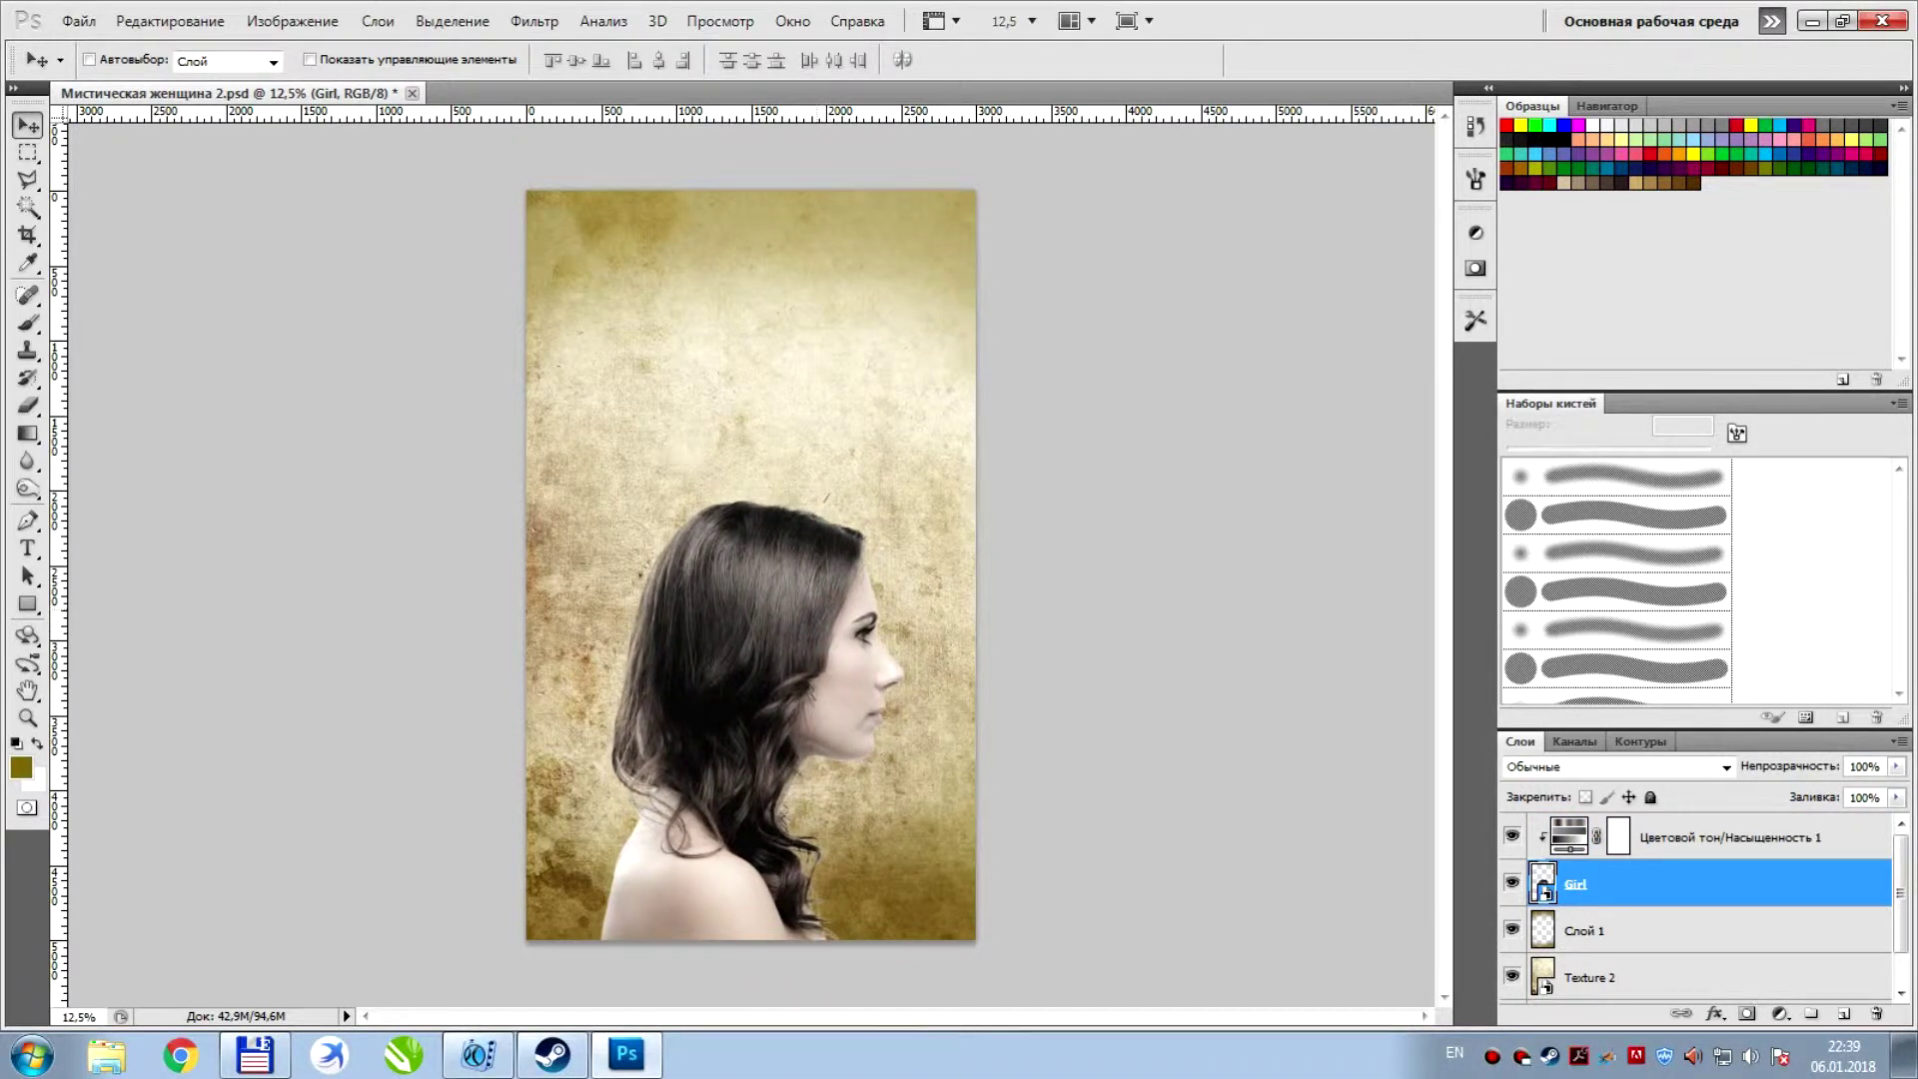
Place the 'pineapple 2' image and move its layer to the top of the stack
left_click(79, 21)
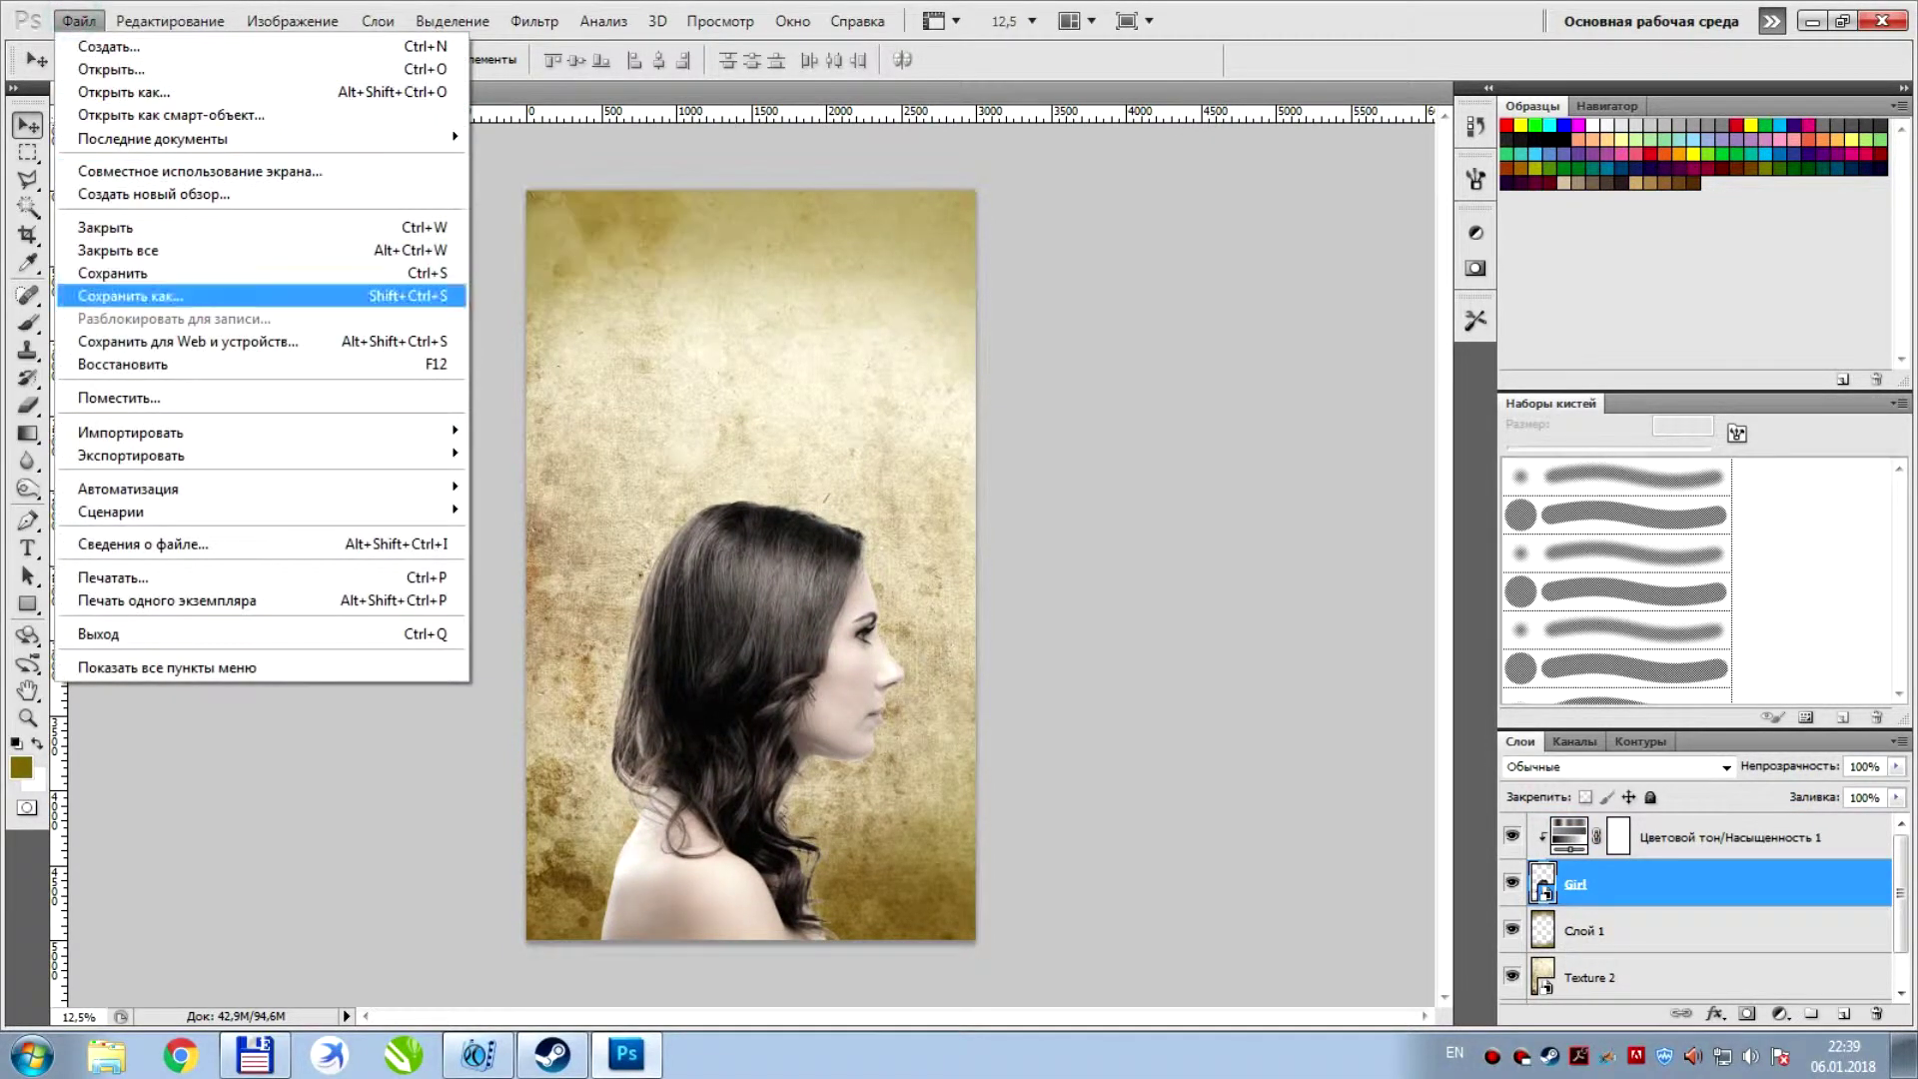
left_click(150, 395)
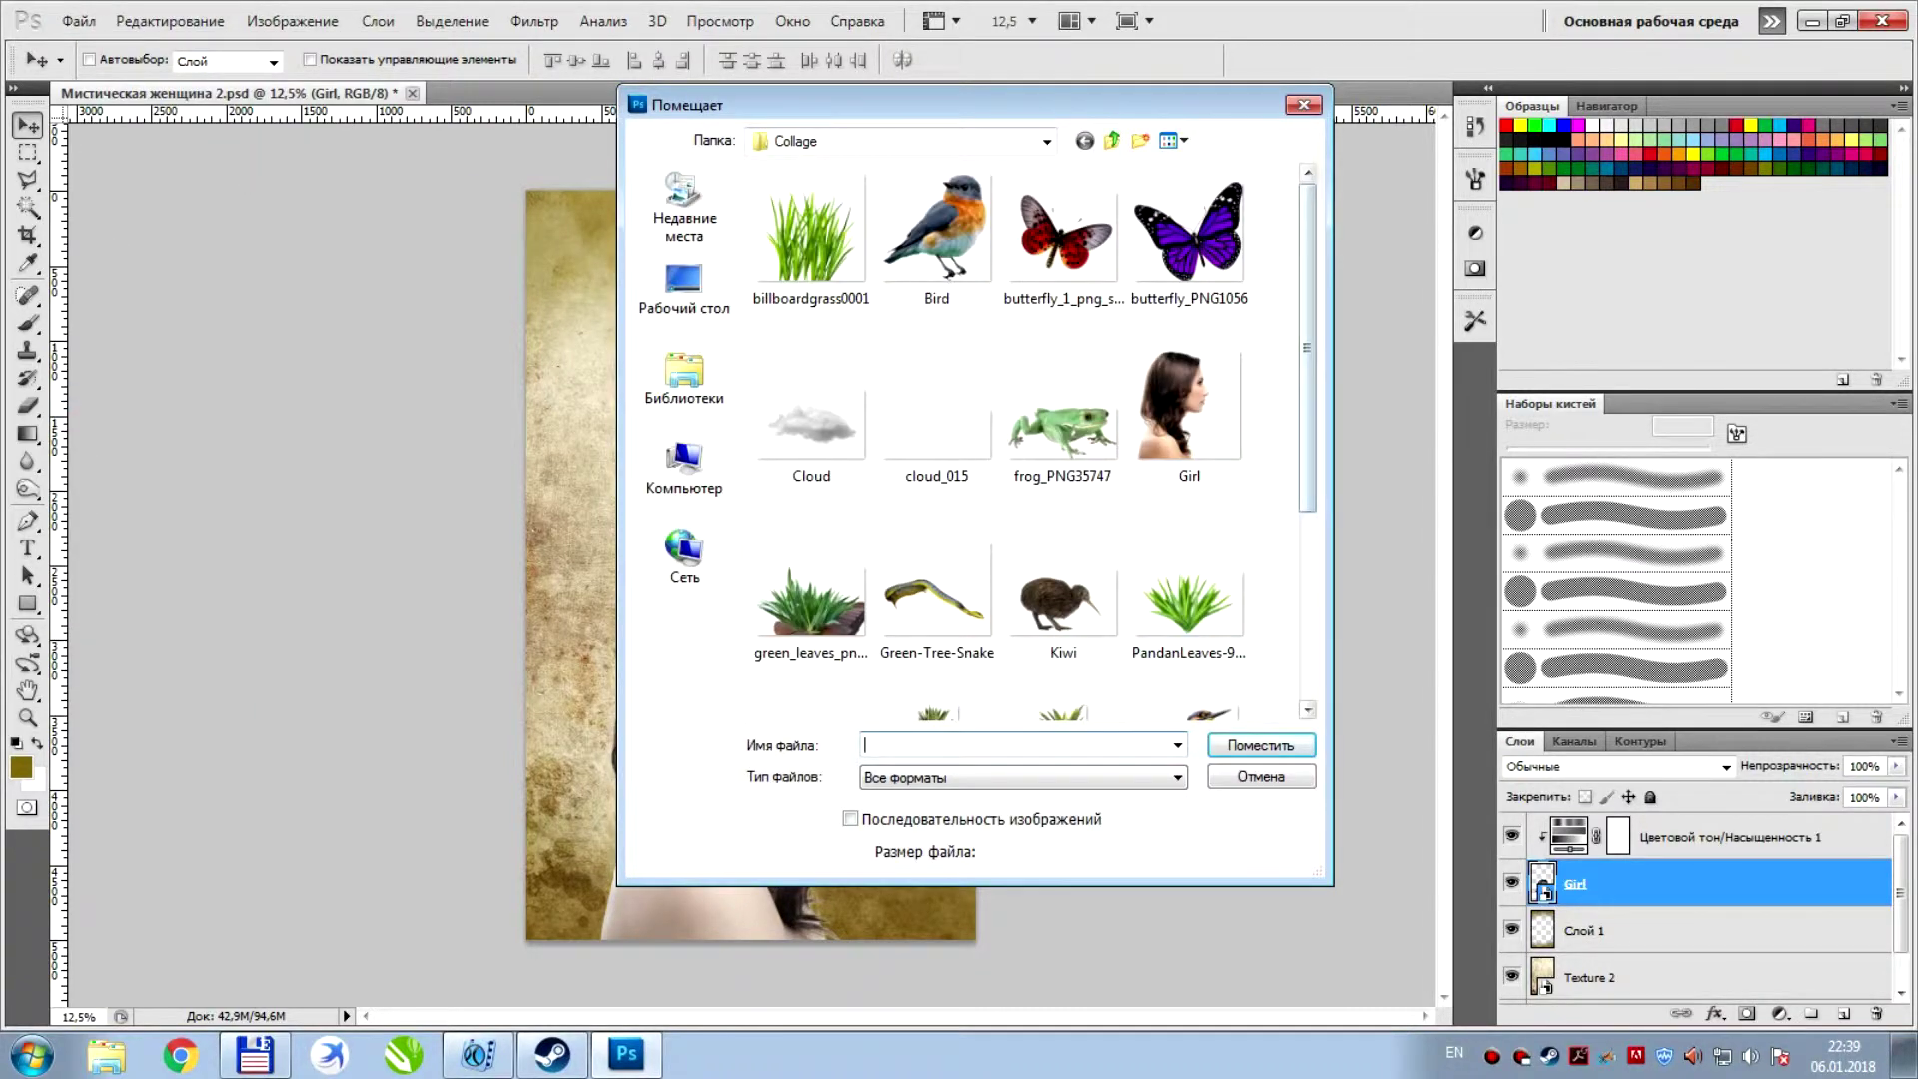
scroll(1036, 440, "down", 3)
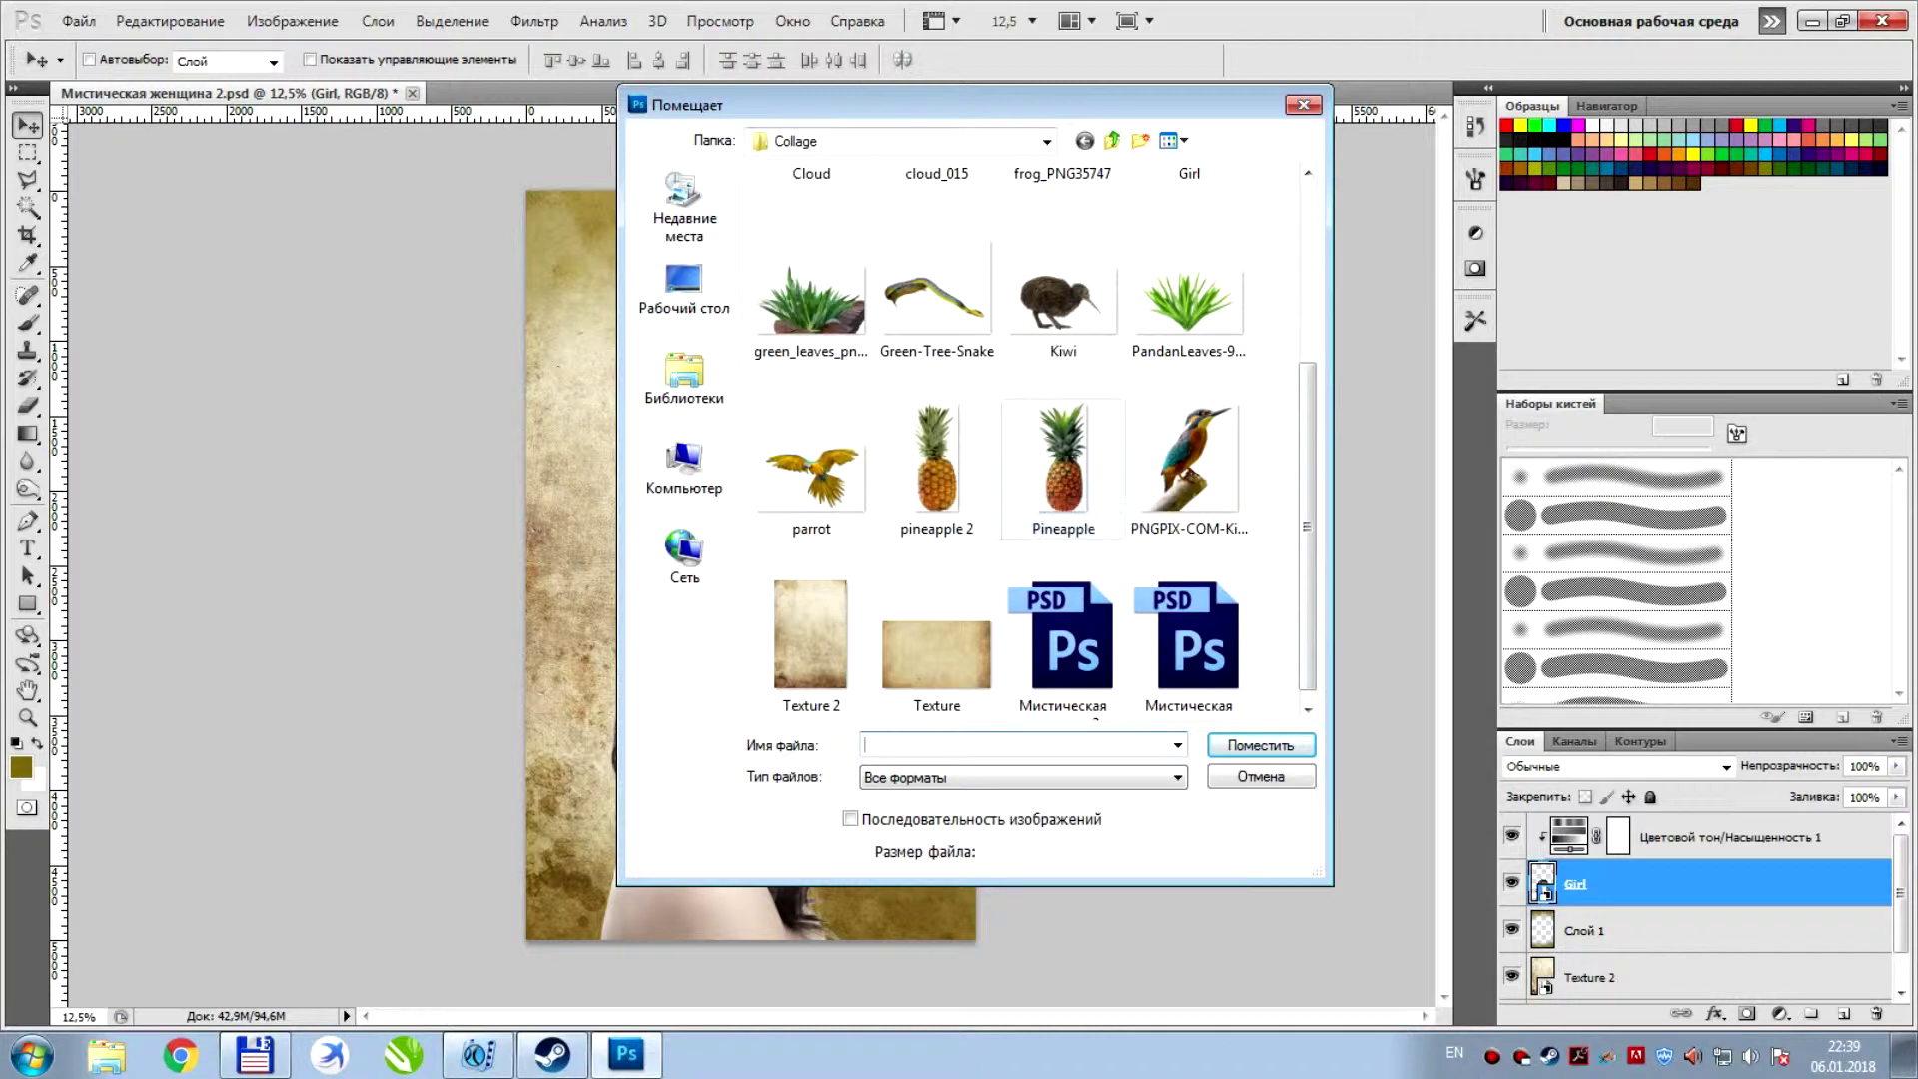
double_click(1062, 470)
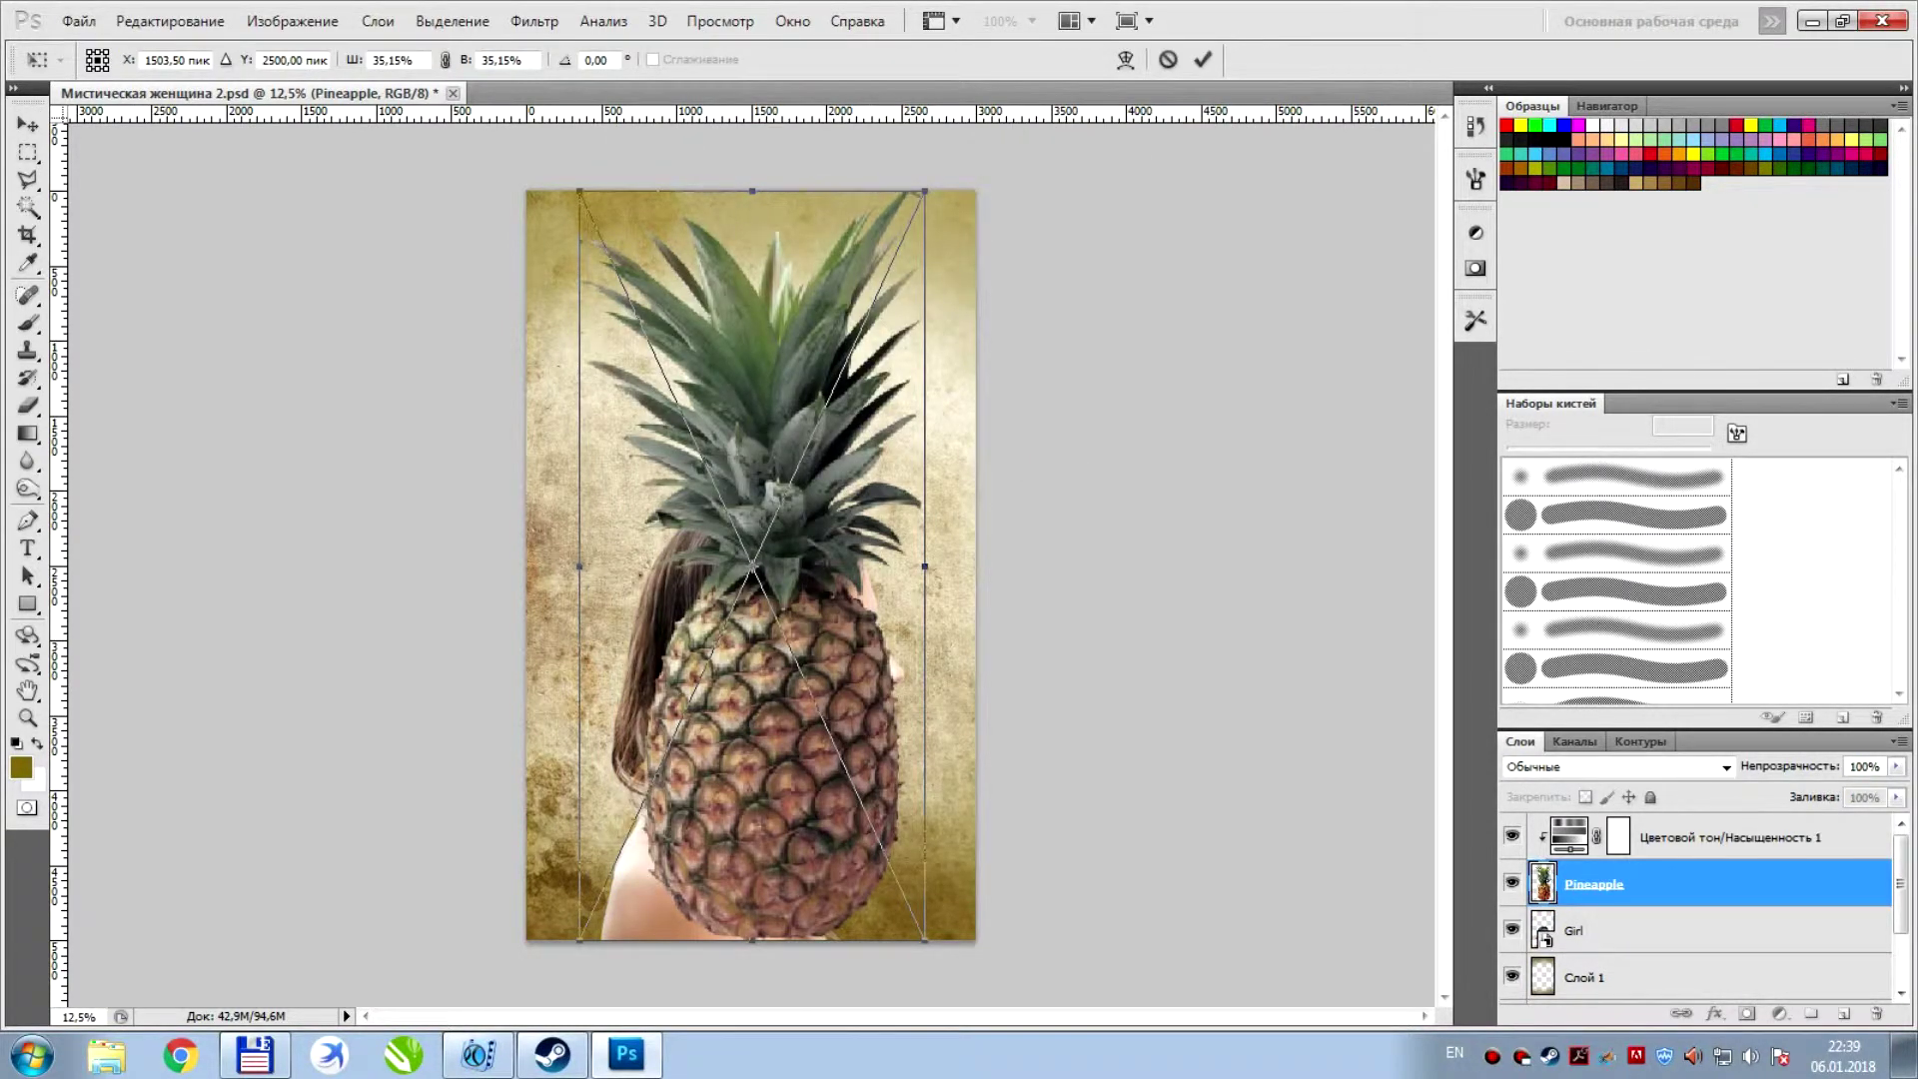
key("Return")
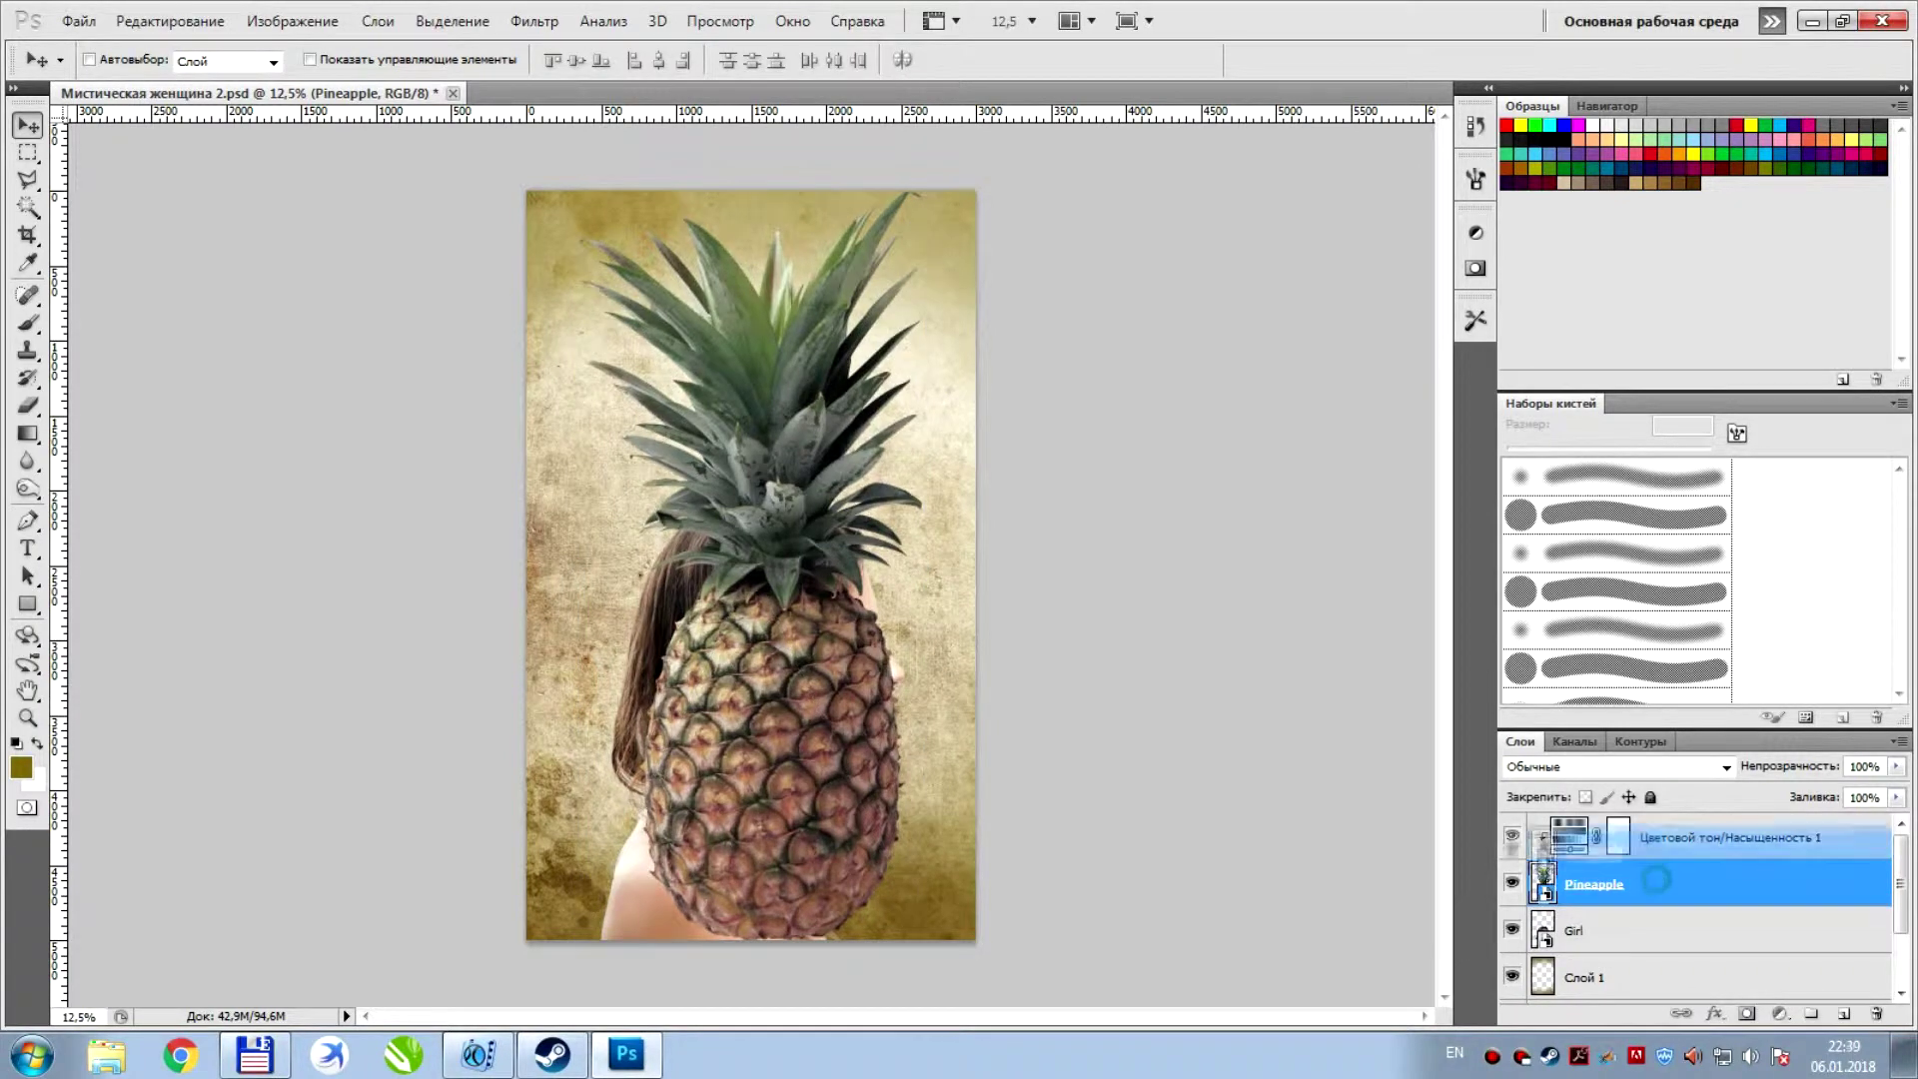
left_click_drag(1657, 885, 1657, 834)
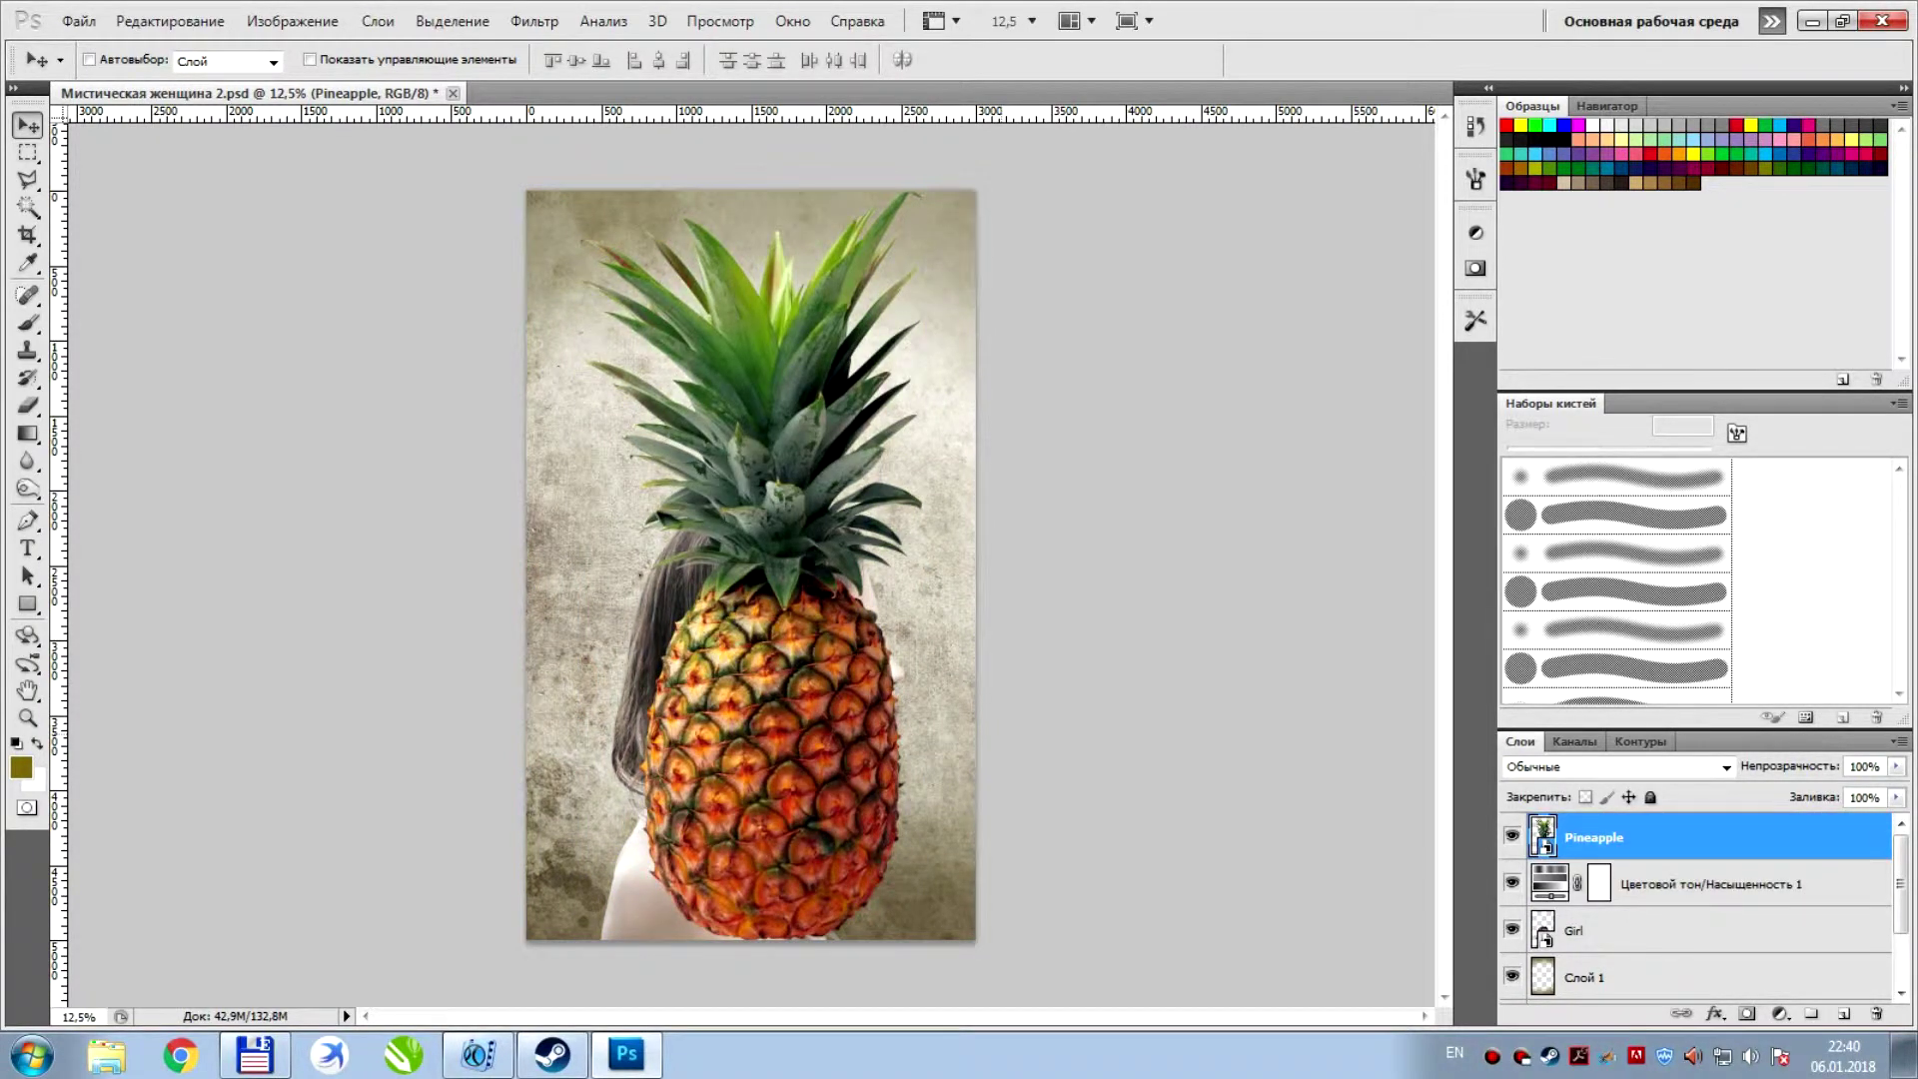
Scale and position the pineapple so it covers the girl's head down to the nose
key("ctrl+t")
left_click_drag(925, 939, 786, 638)
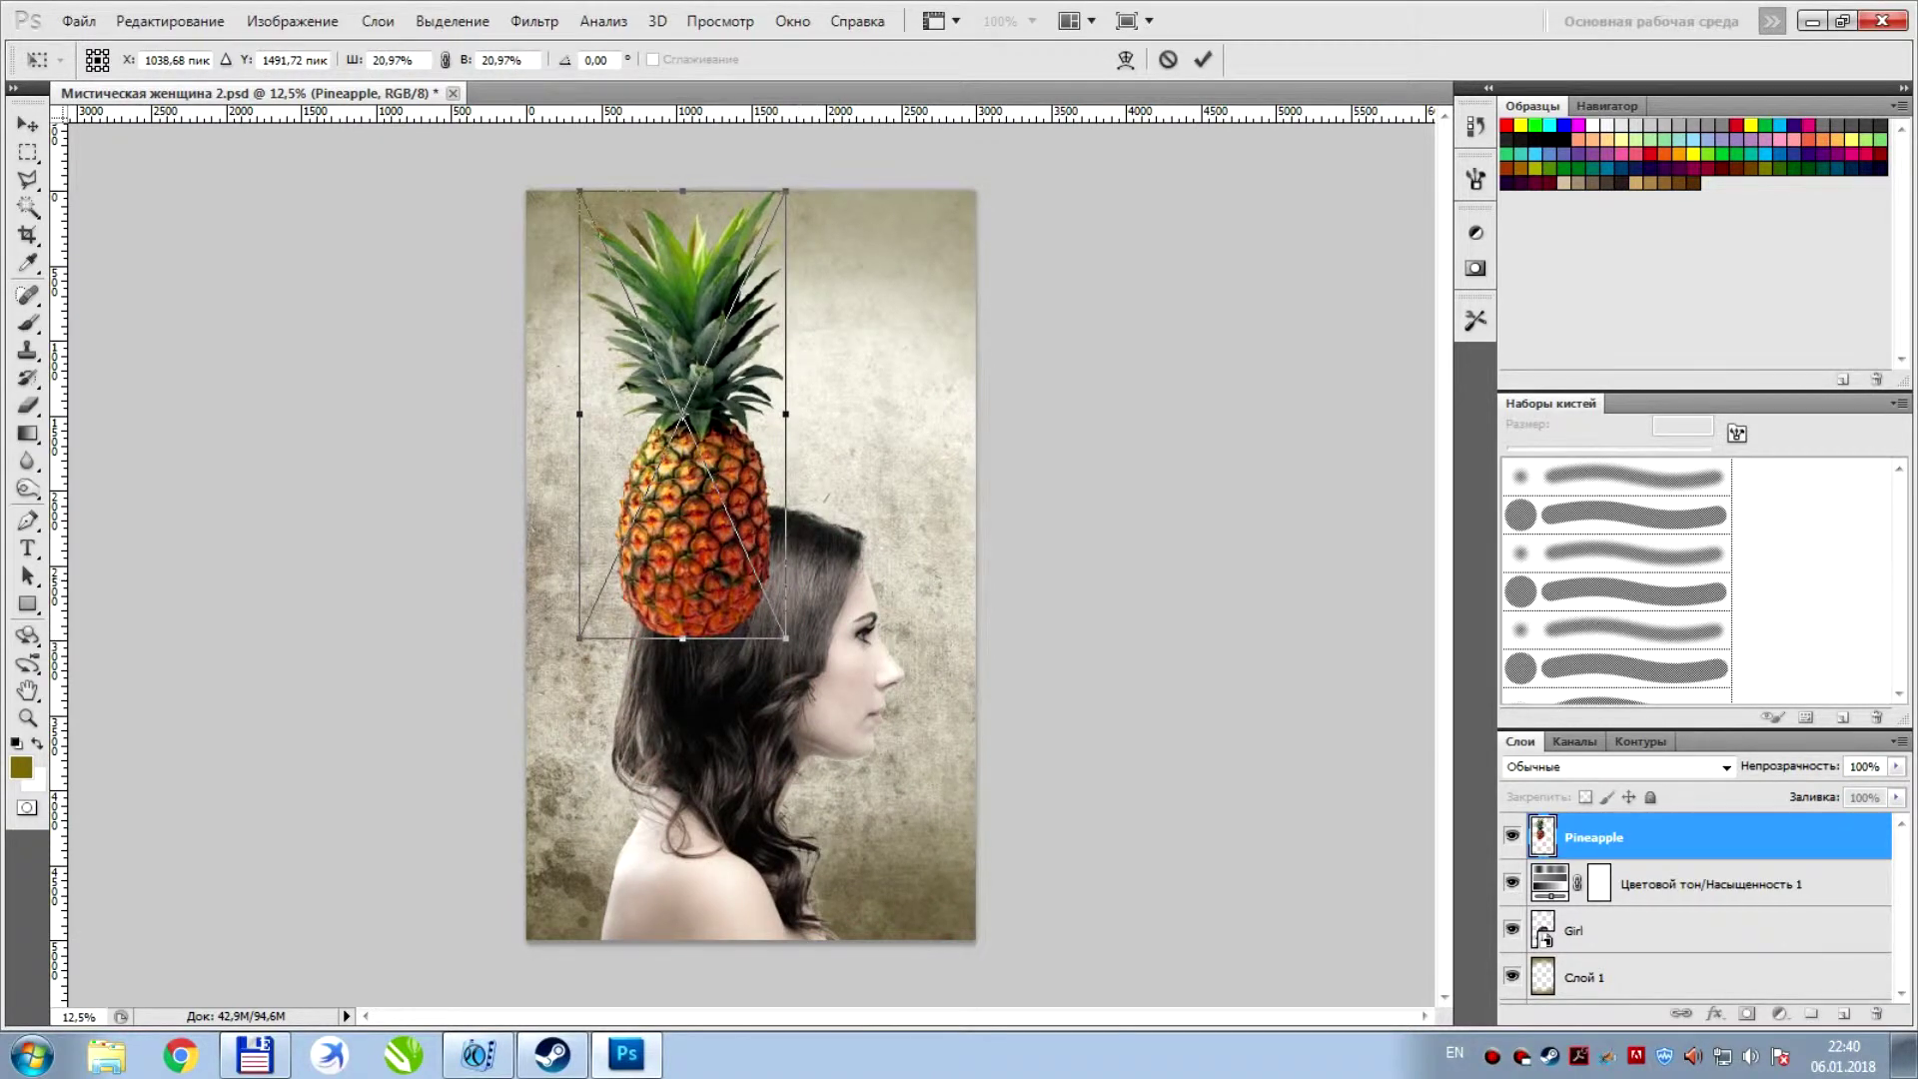
left_click_drag(756, 532, 788, 595)
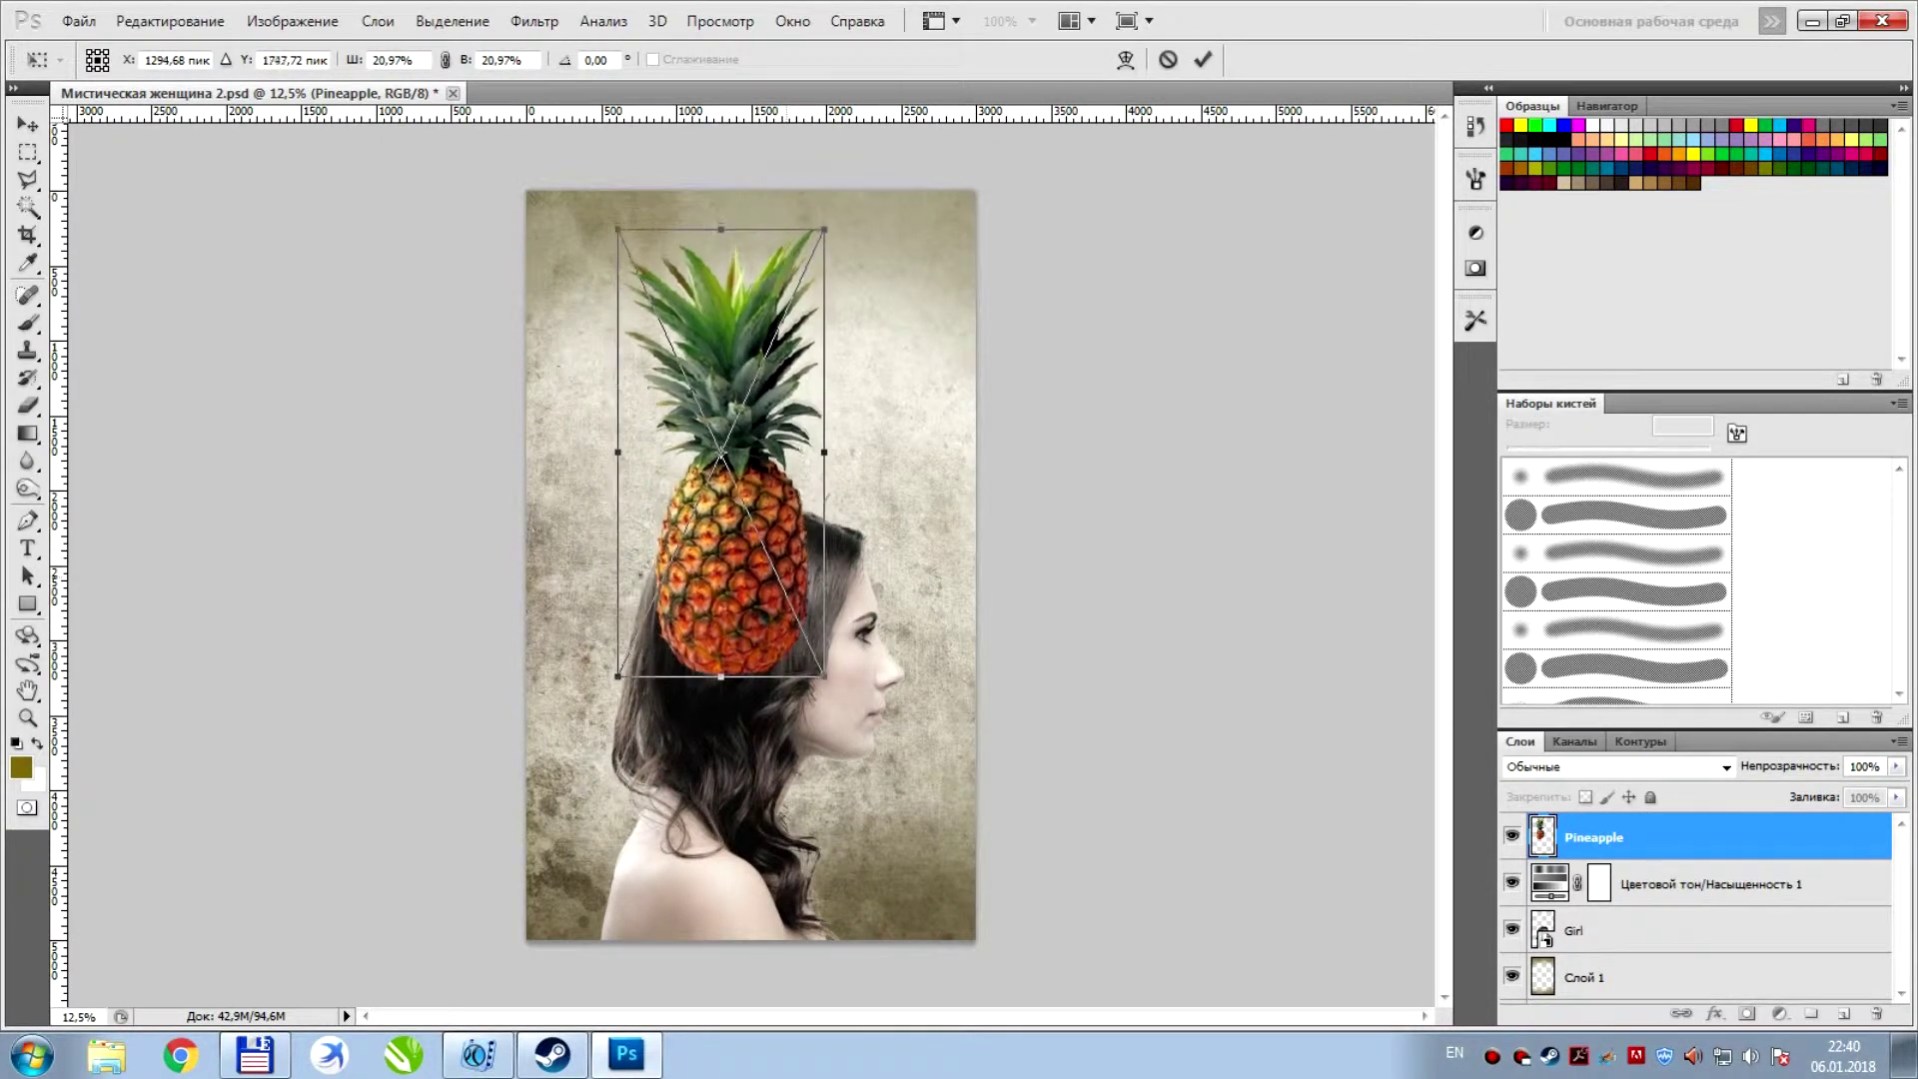
key("shift+Down")
key("shift+Down")
key("shift+Down")
left_click_drag(820, 258, 893, 96)
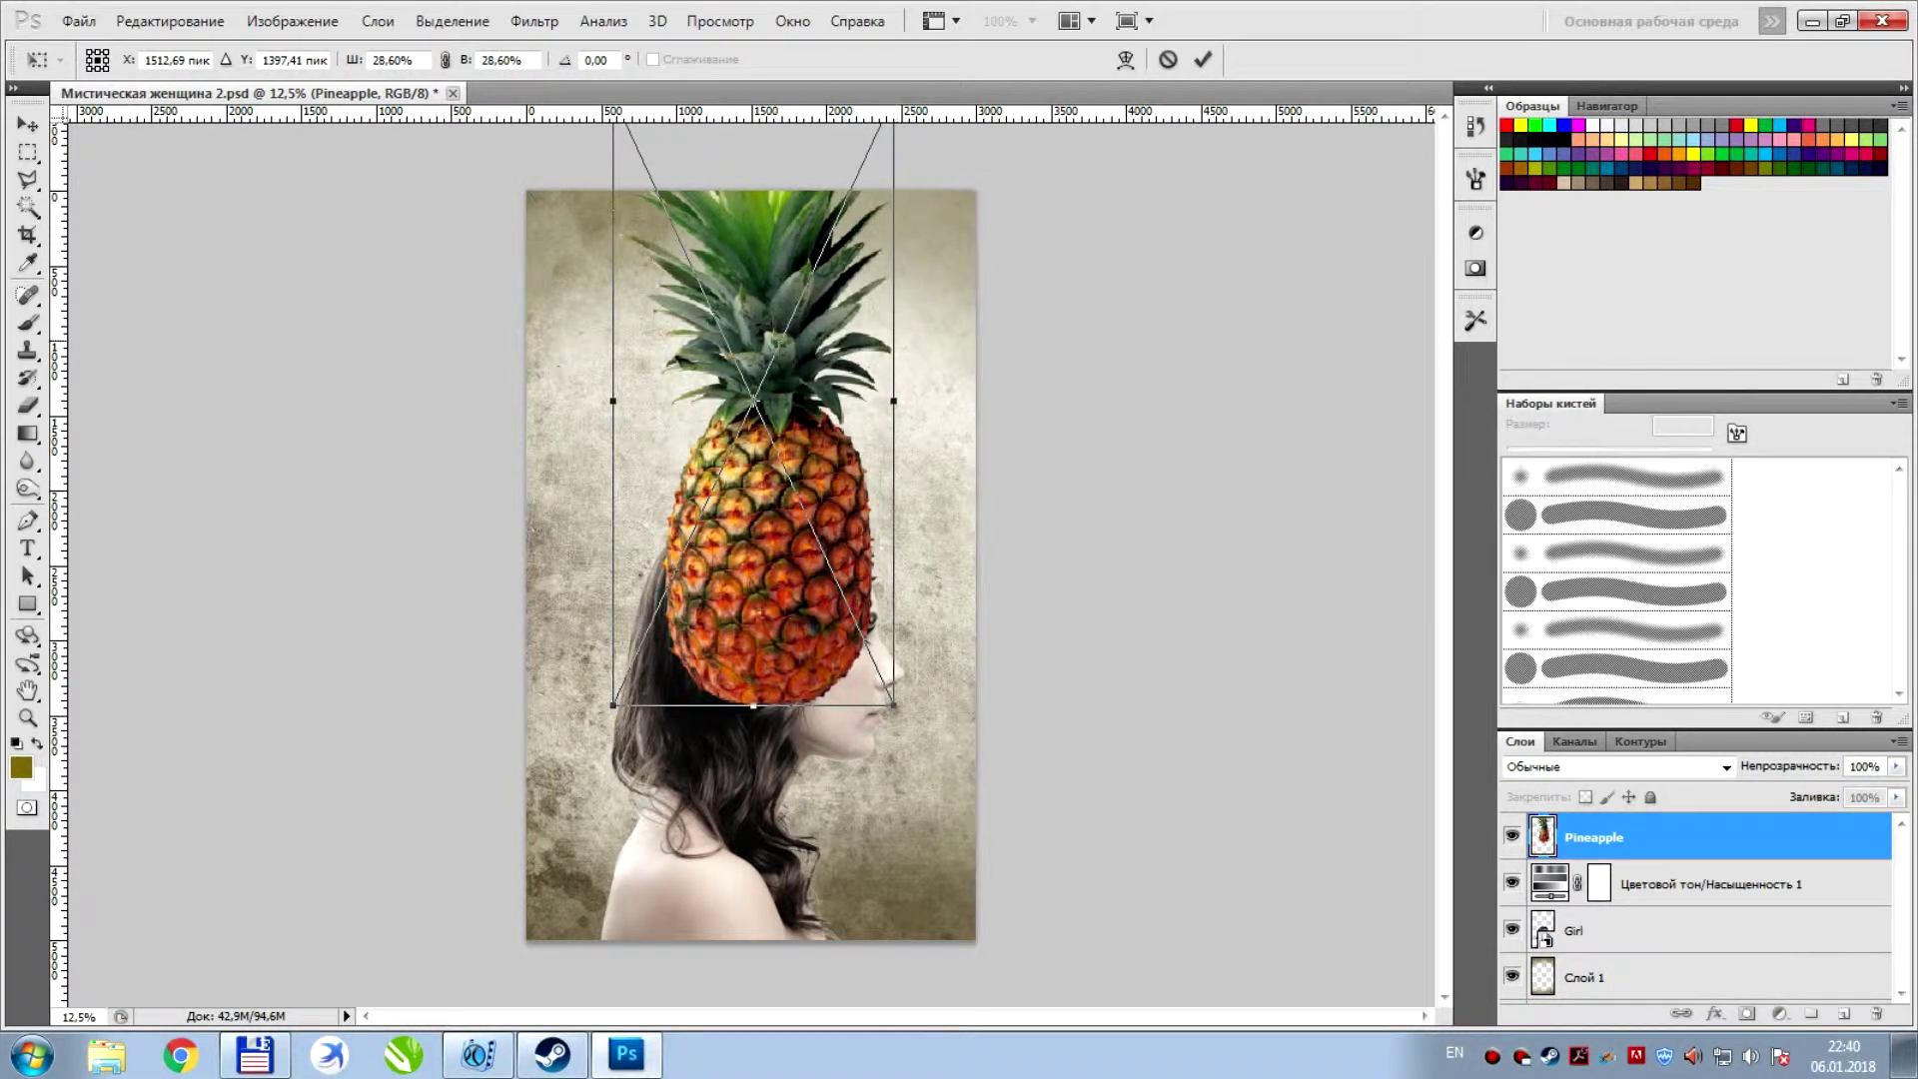
left_click_drag(756, 540, 752, 523)
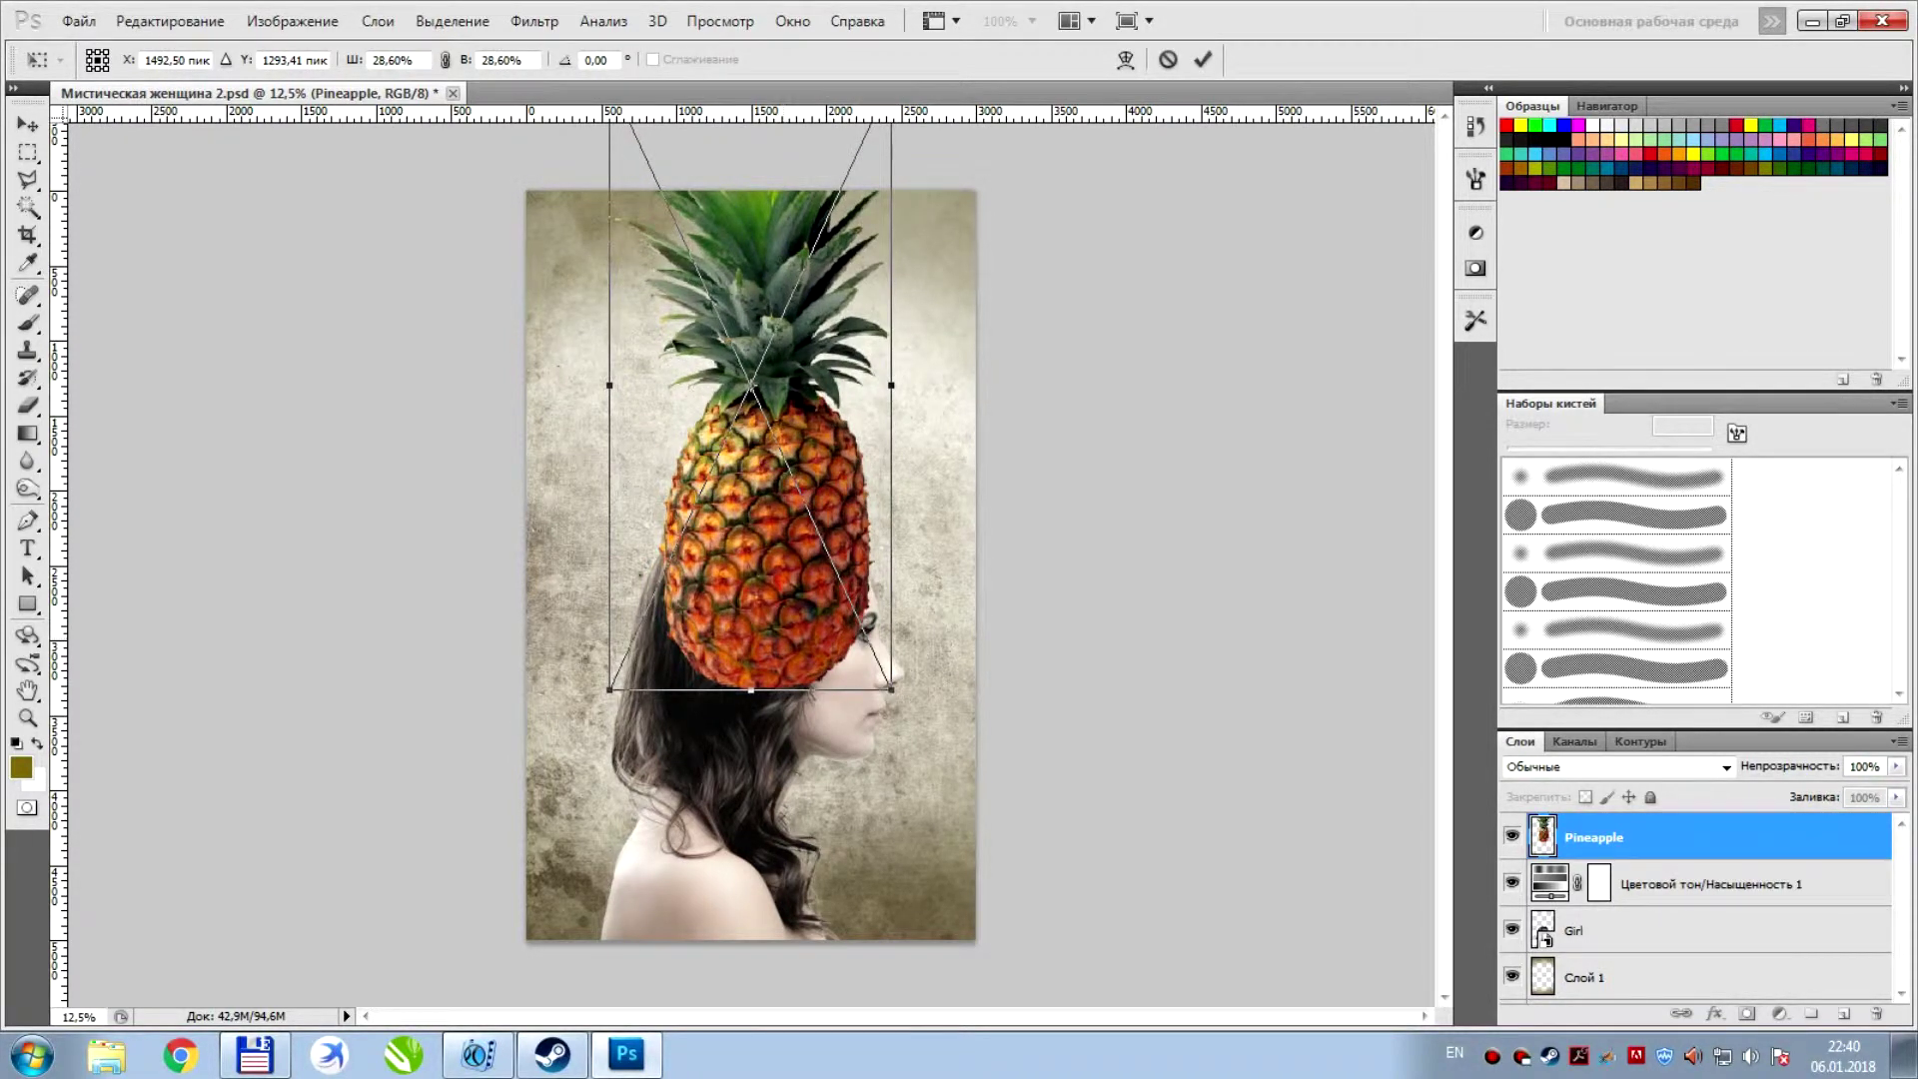
left_click_drag(756, 688, 752, 668)
mouse_move(804, 596)
left_mouse_down()
mouse_move(789, 619)
mouse_move(773, 565)
left_mouse_up()
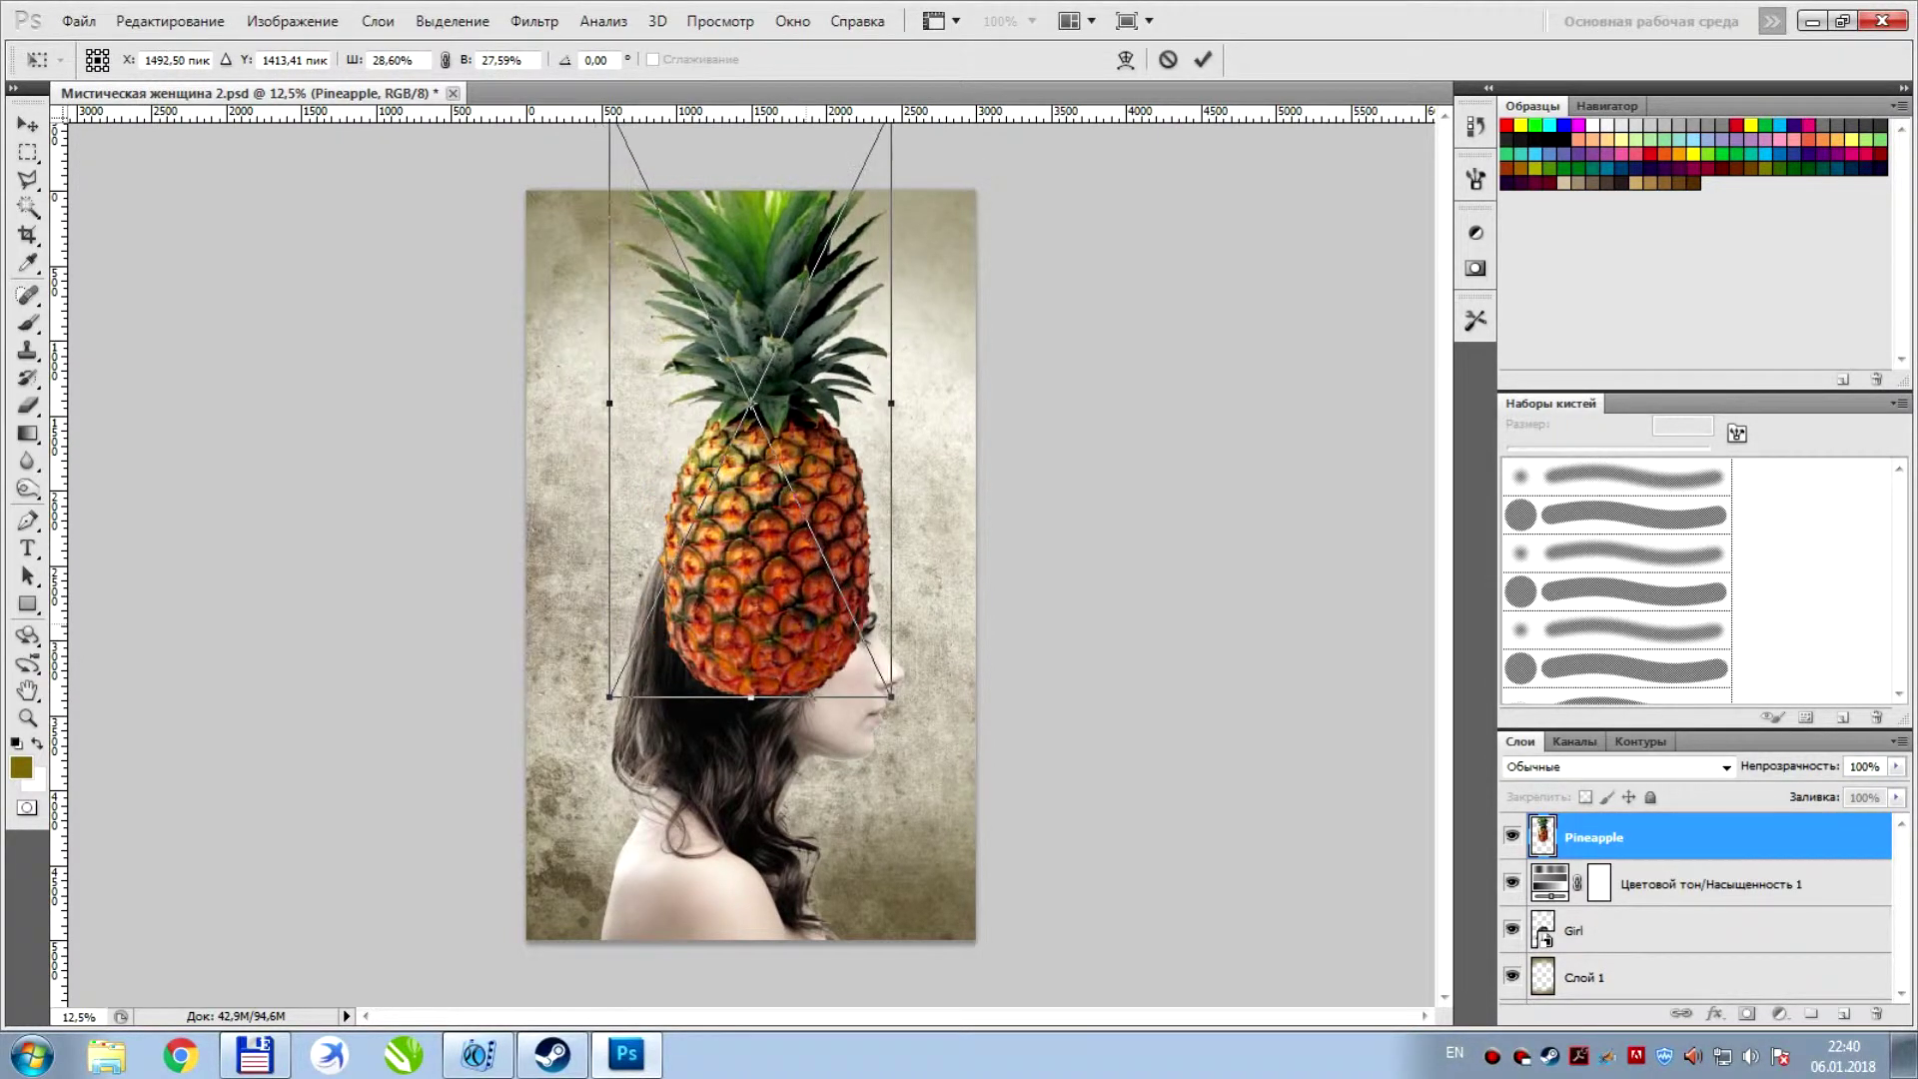
key("ctrl+minus")
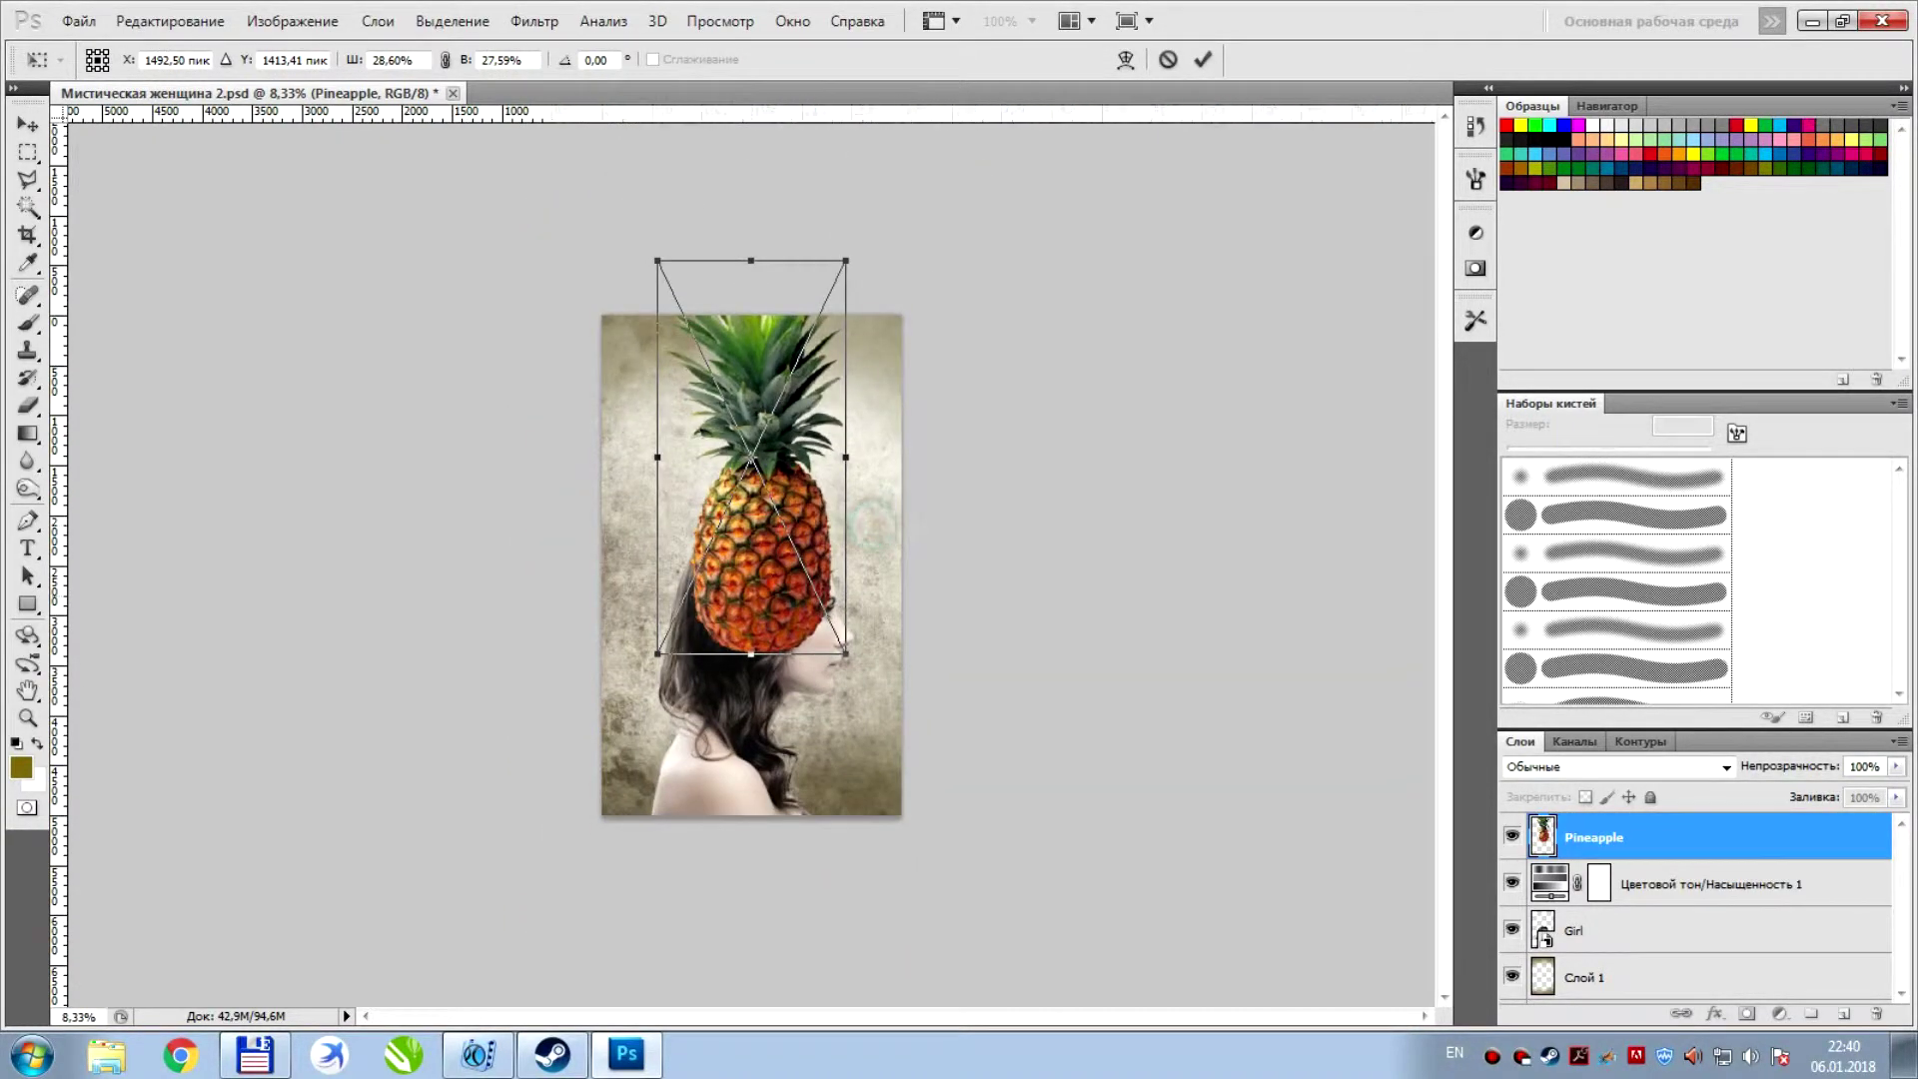
left_click_drag(846, 262, 853, 244)
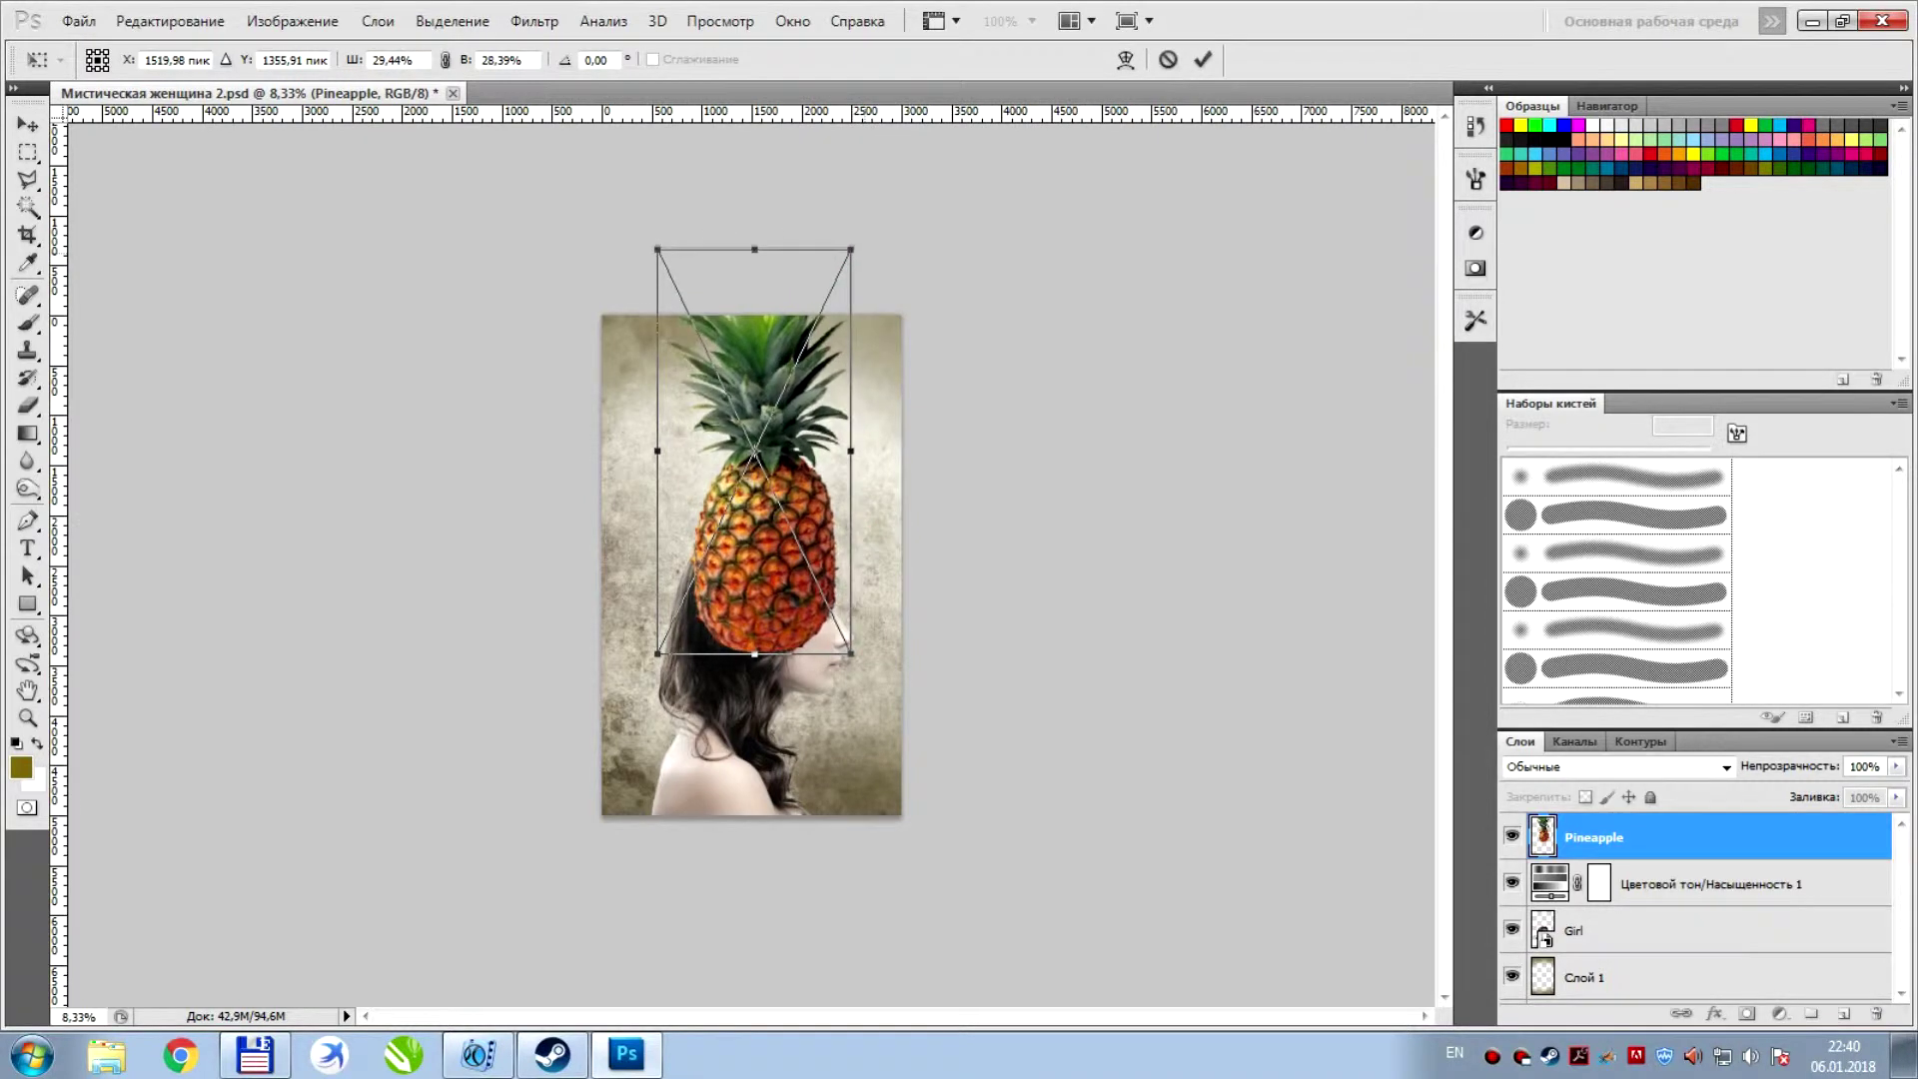
left_click_drag(756, 499, 752, 498)
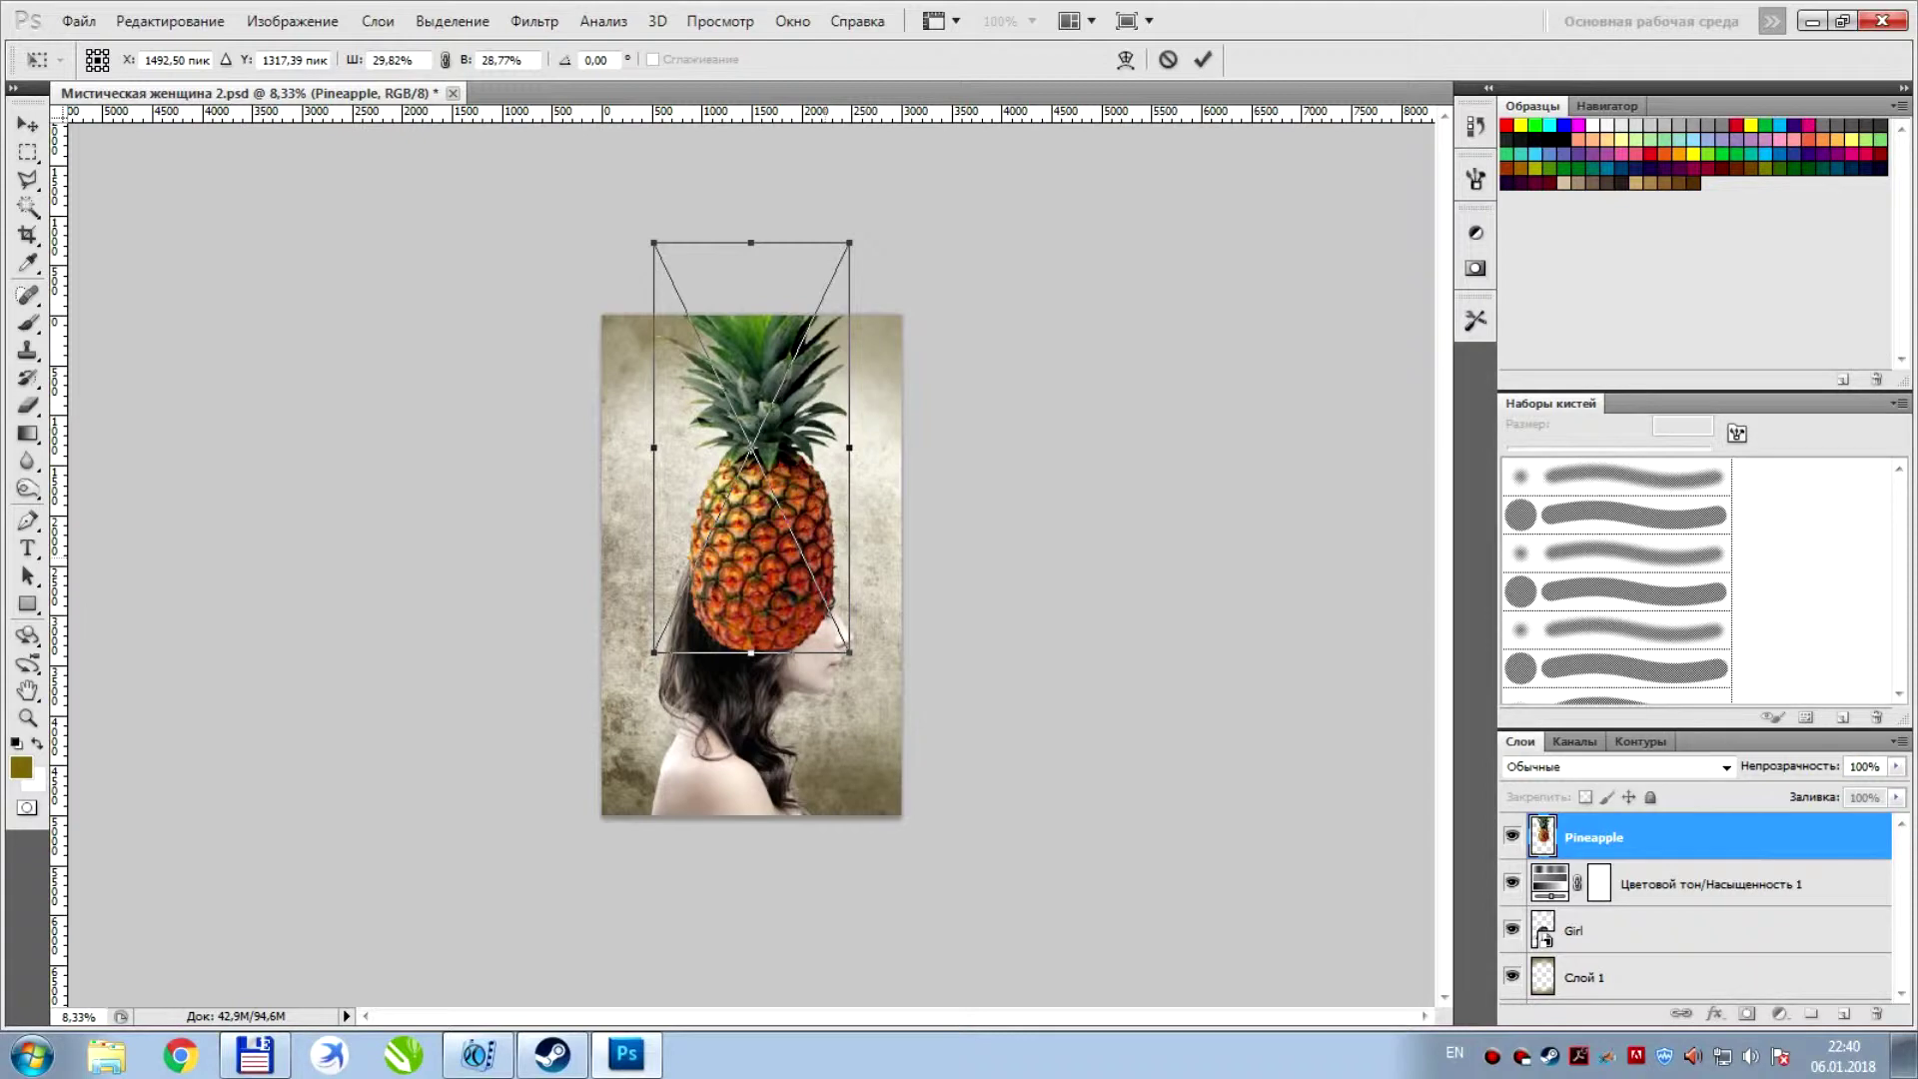
key("Return")
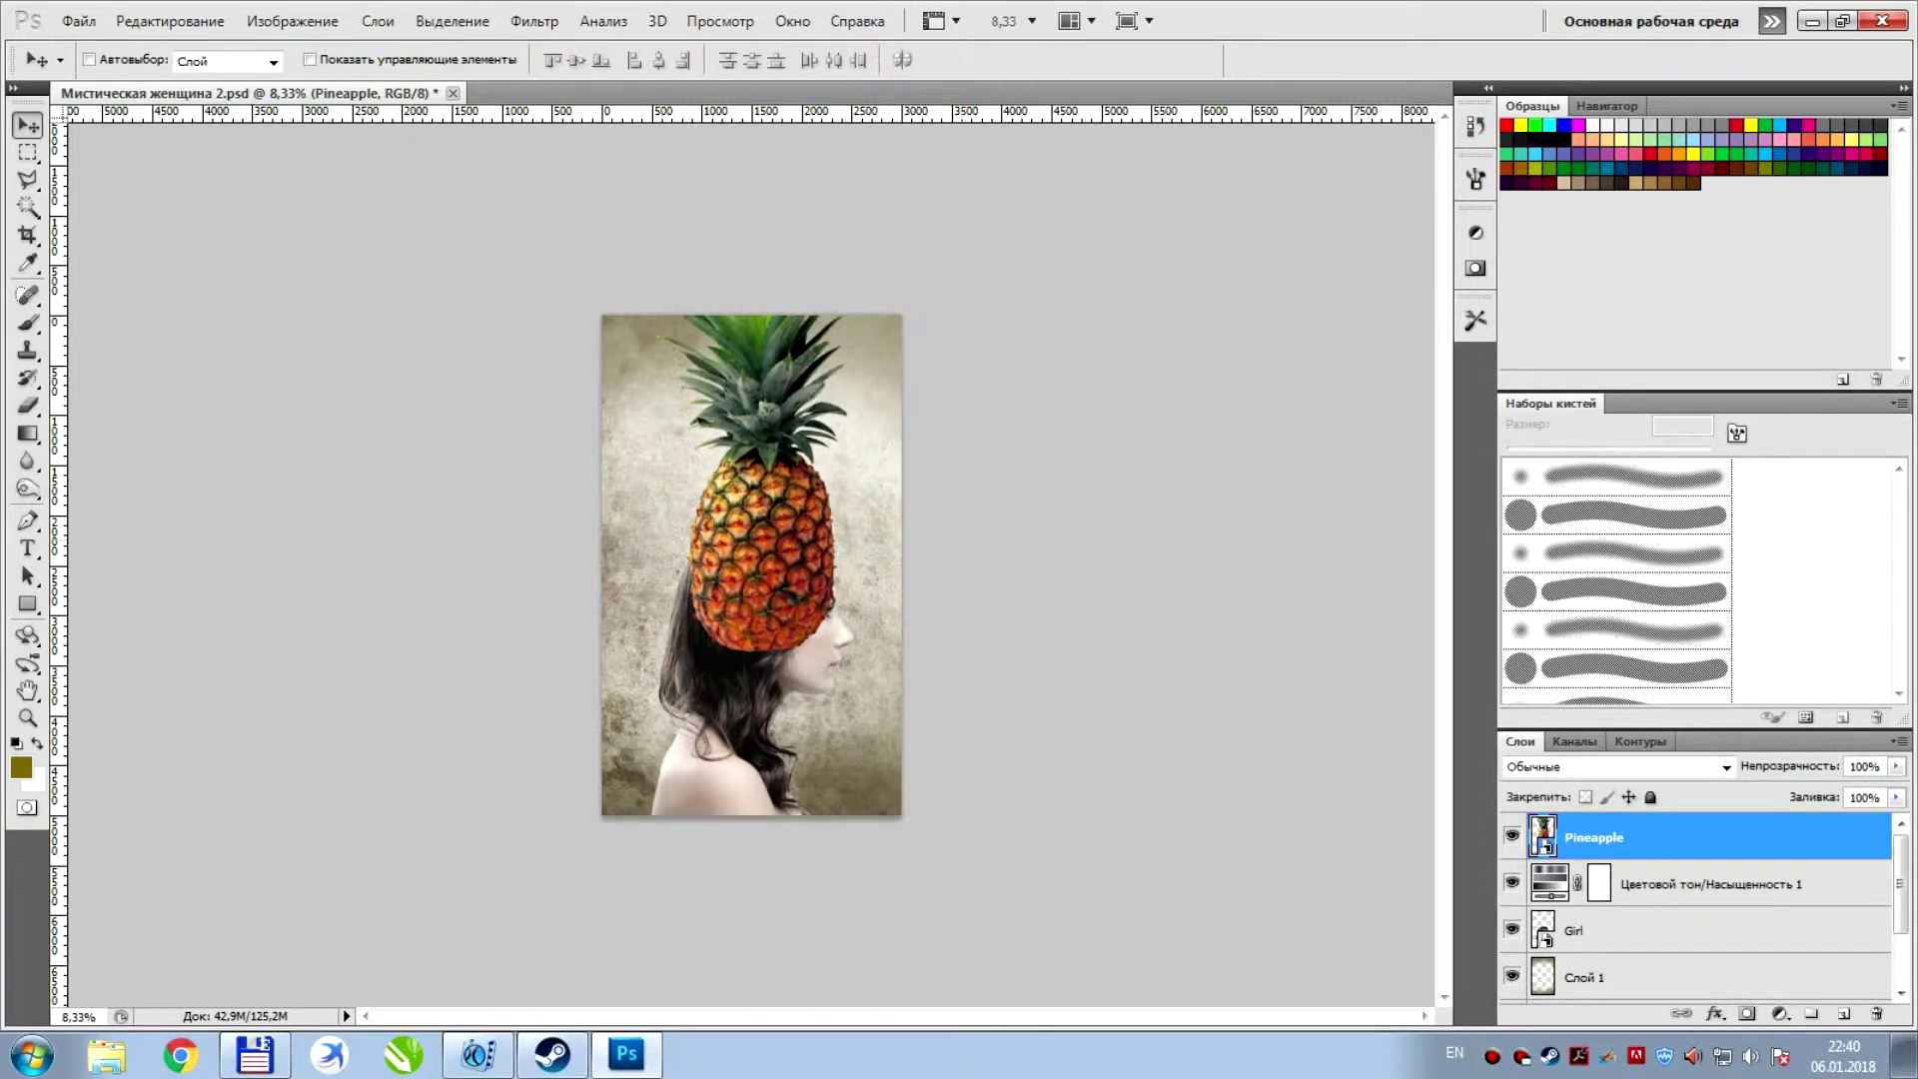
key("ctrl+plus")
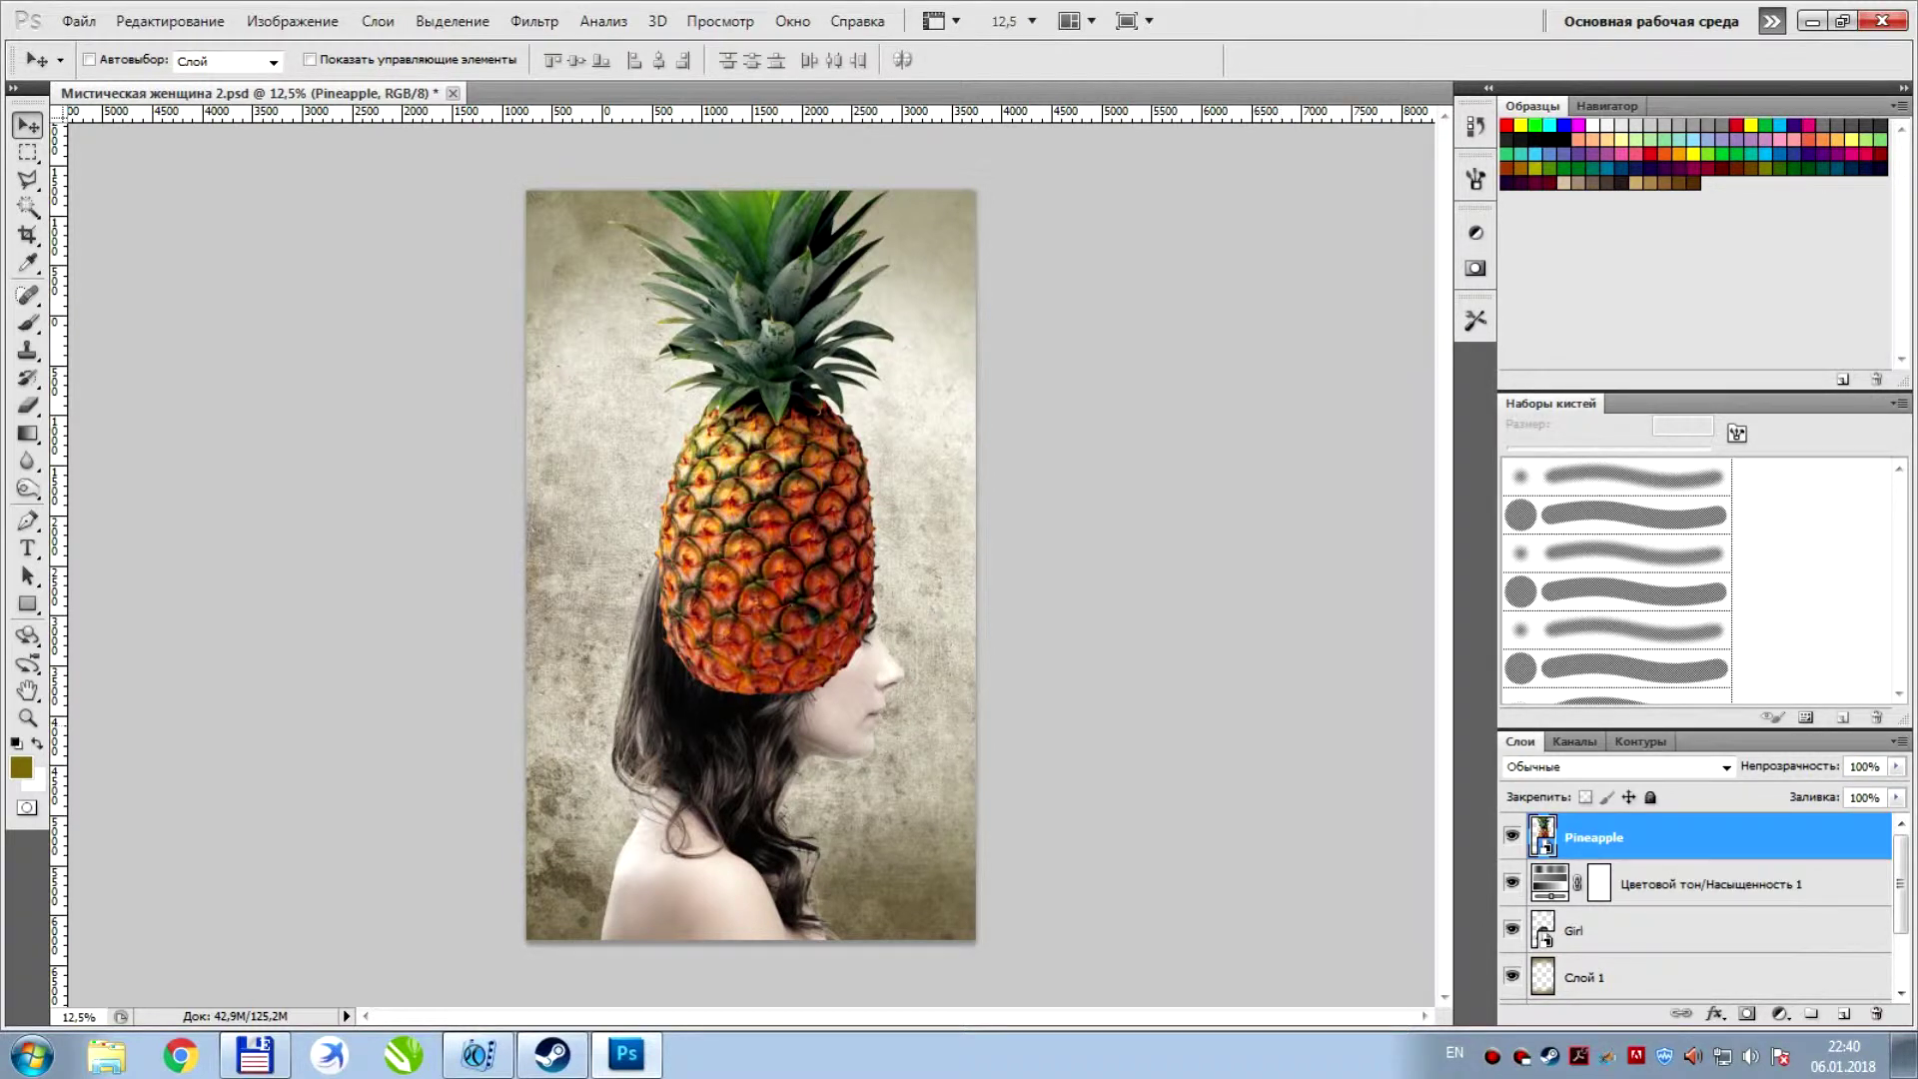
Scale the Girl layer down slightly, keeping its proportions
left_click(1639, 930)
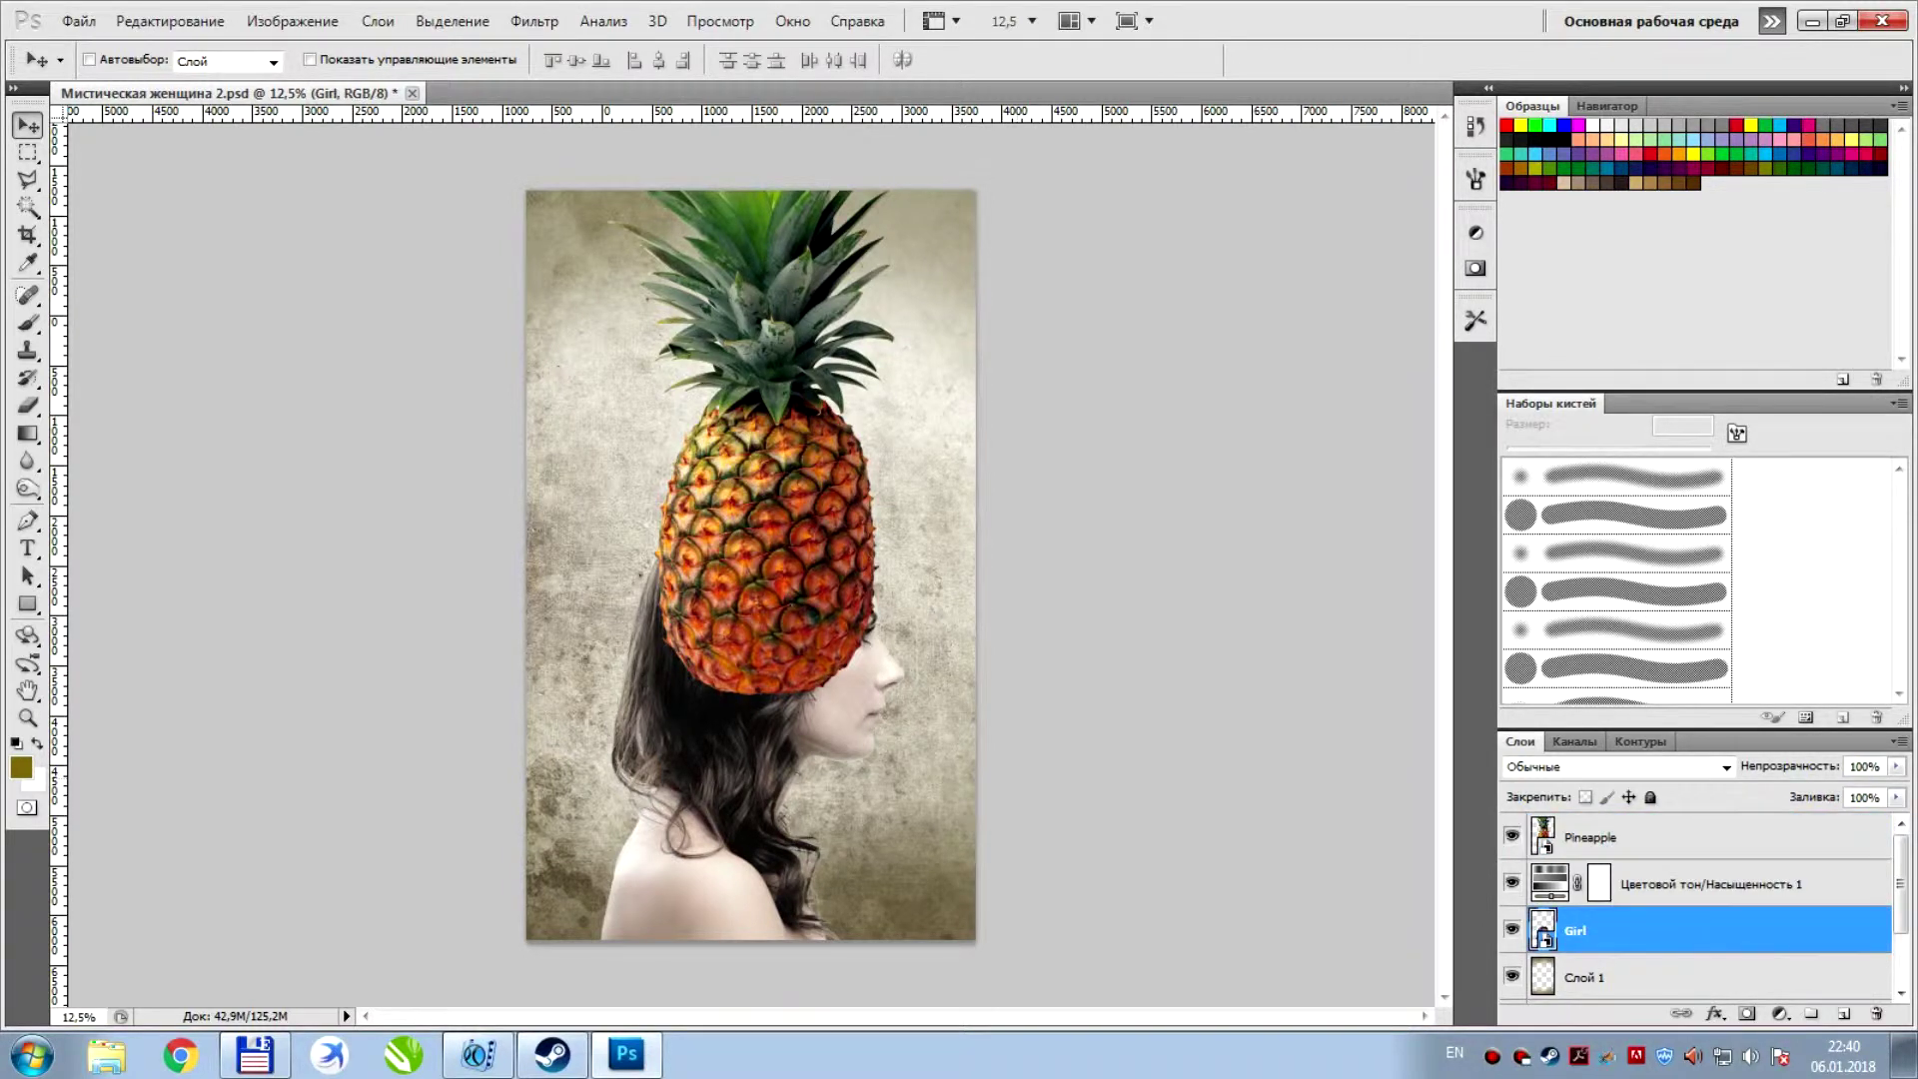
key("ctrl+t")
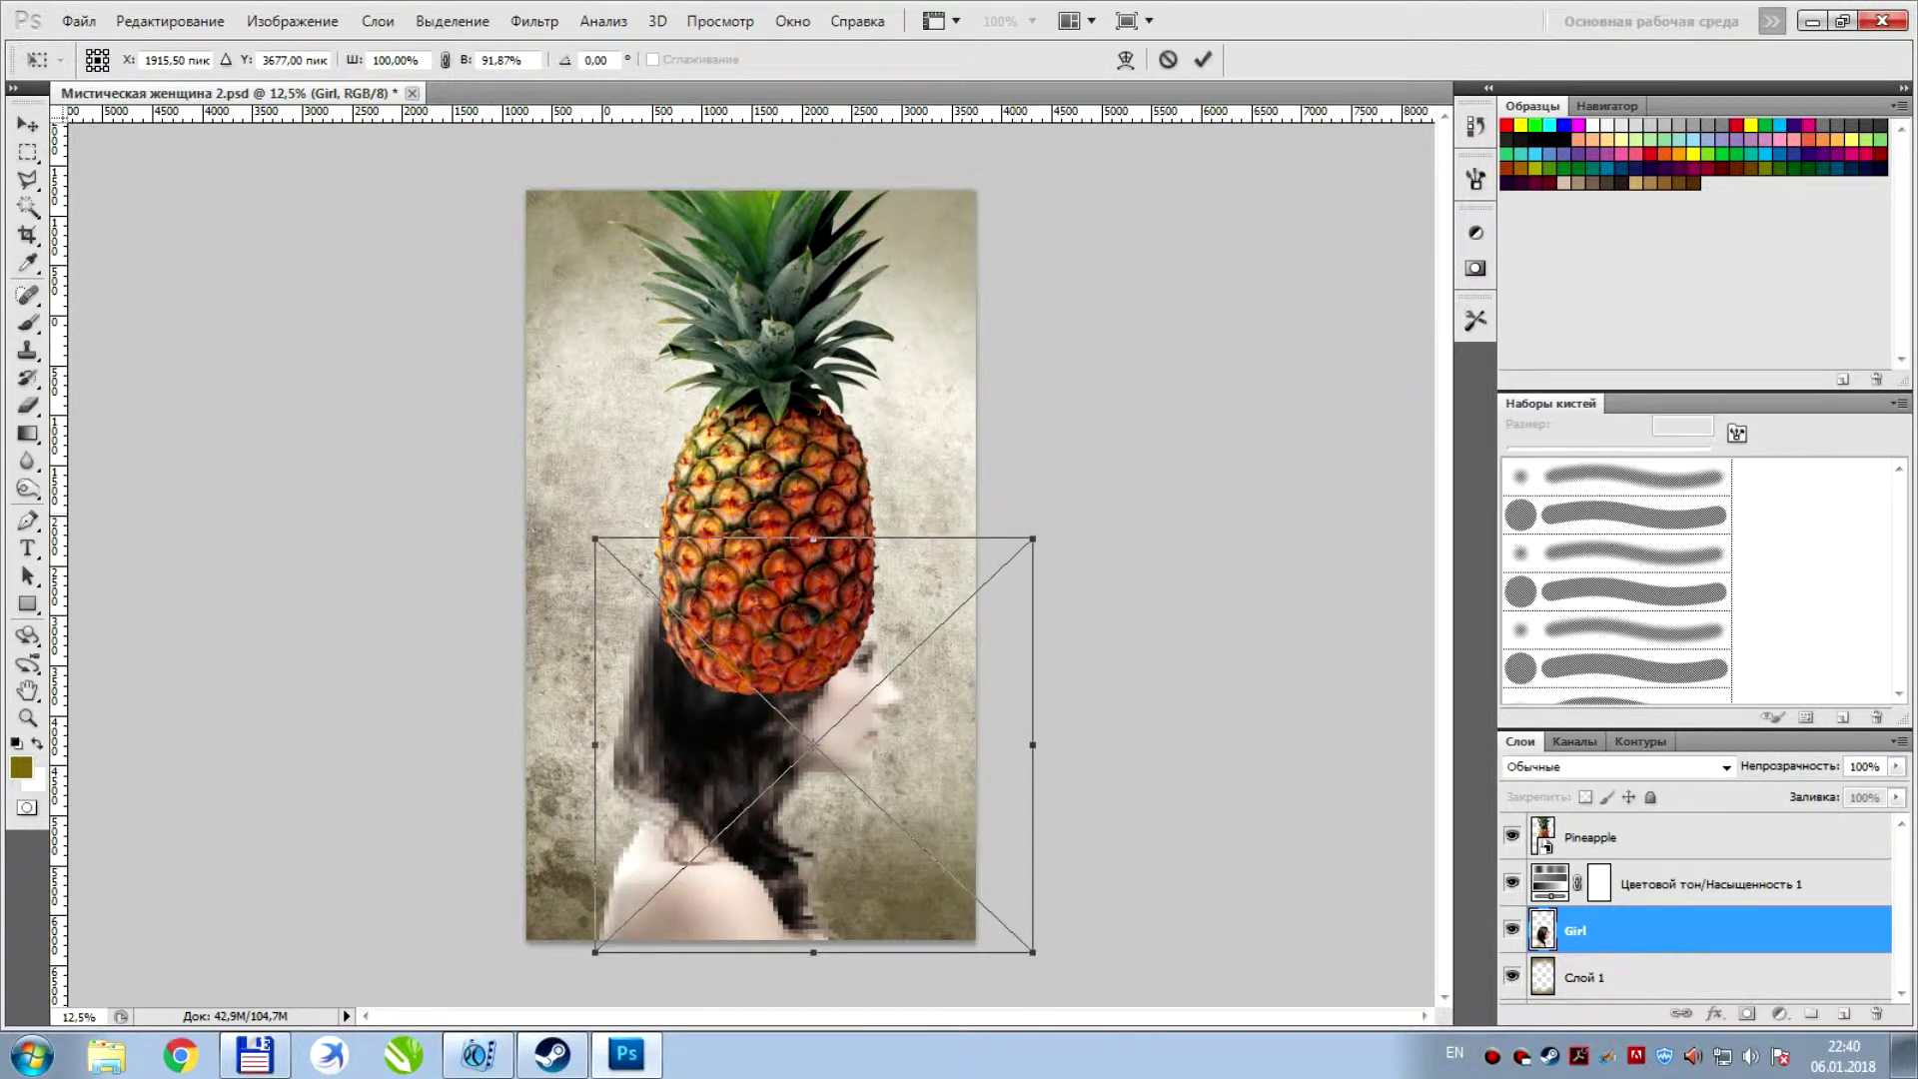
mouse_move(1032, 495)
left_mouse_down()
mouse_move(957, 575)
mouse_move(969, 562)
left_mouse_up()
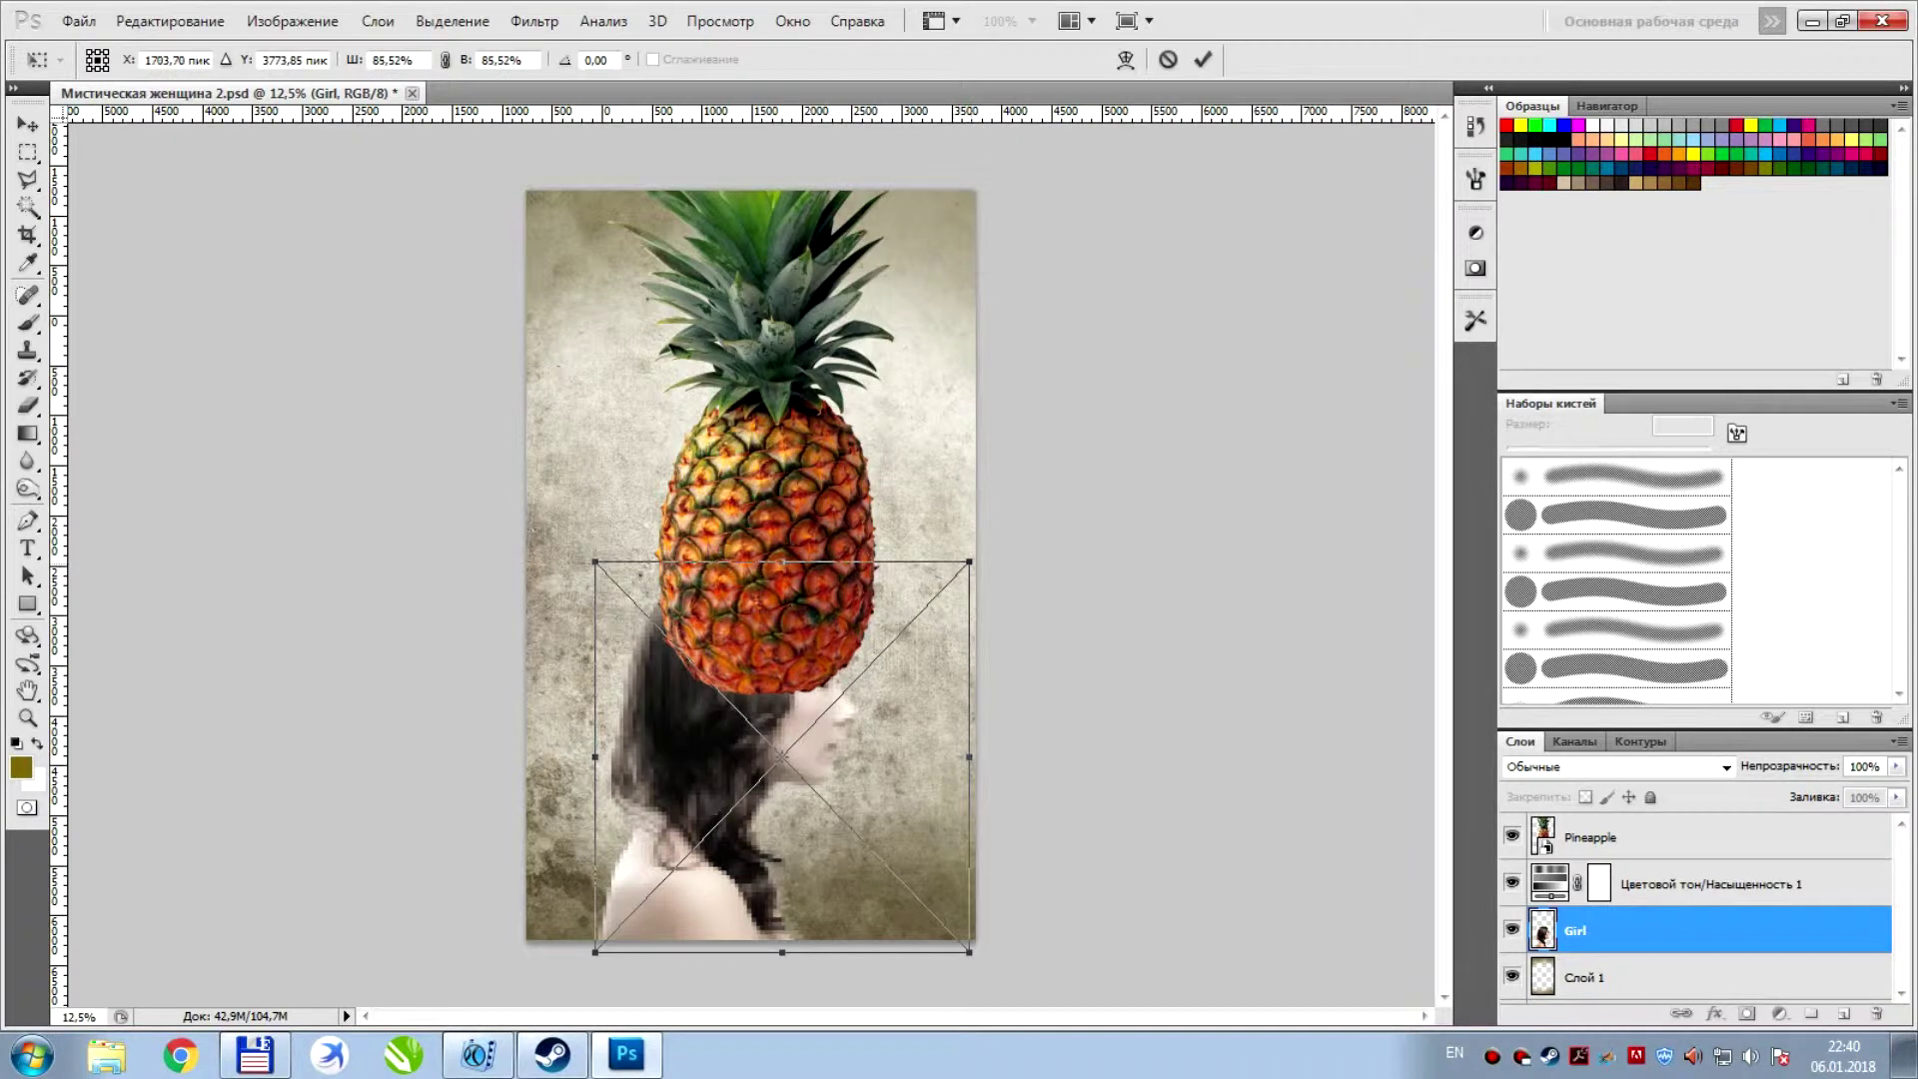
key("Return")
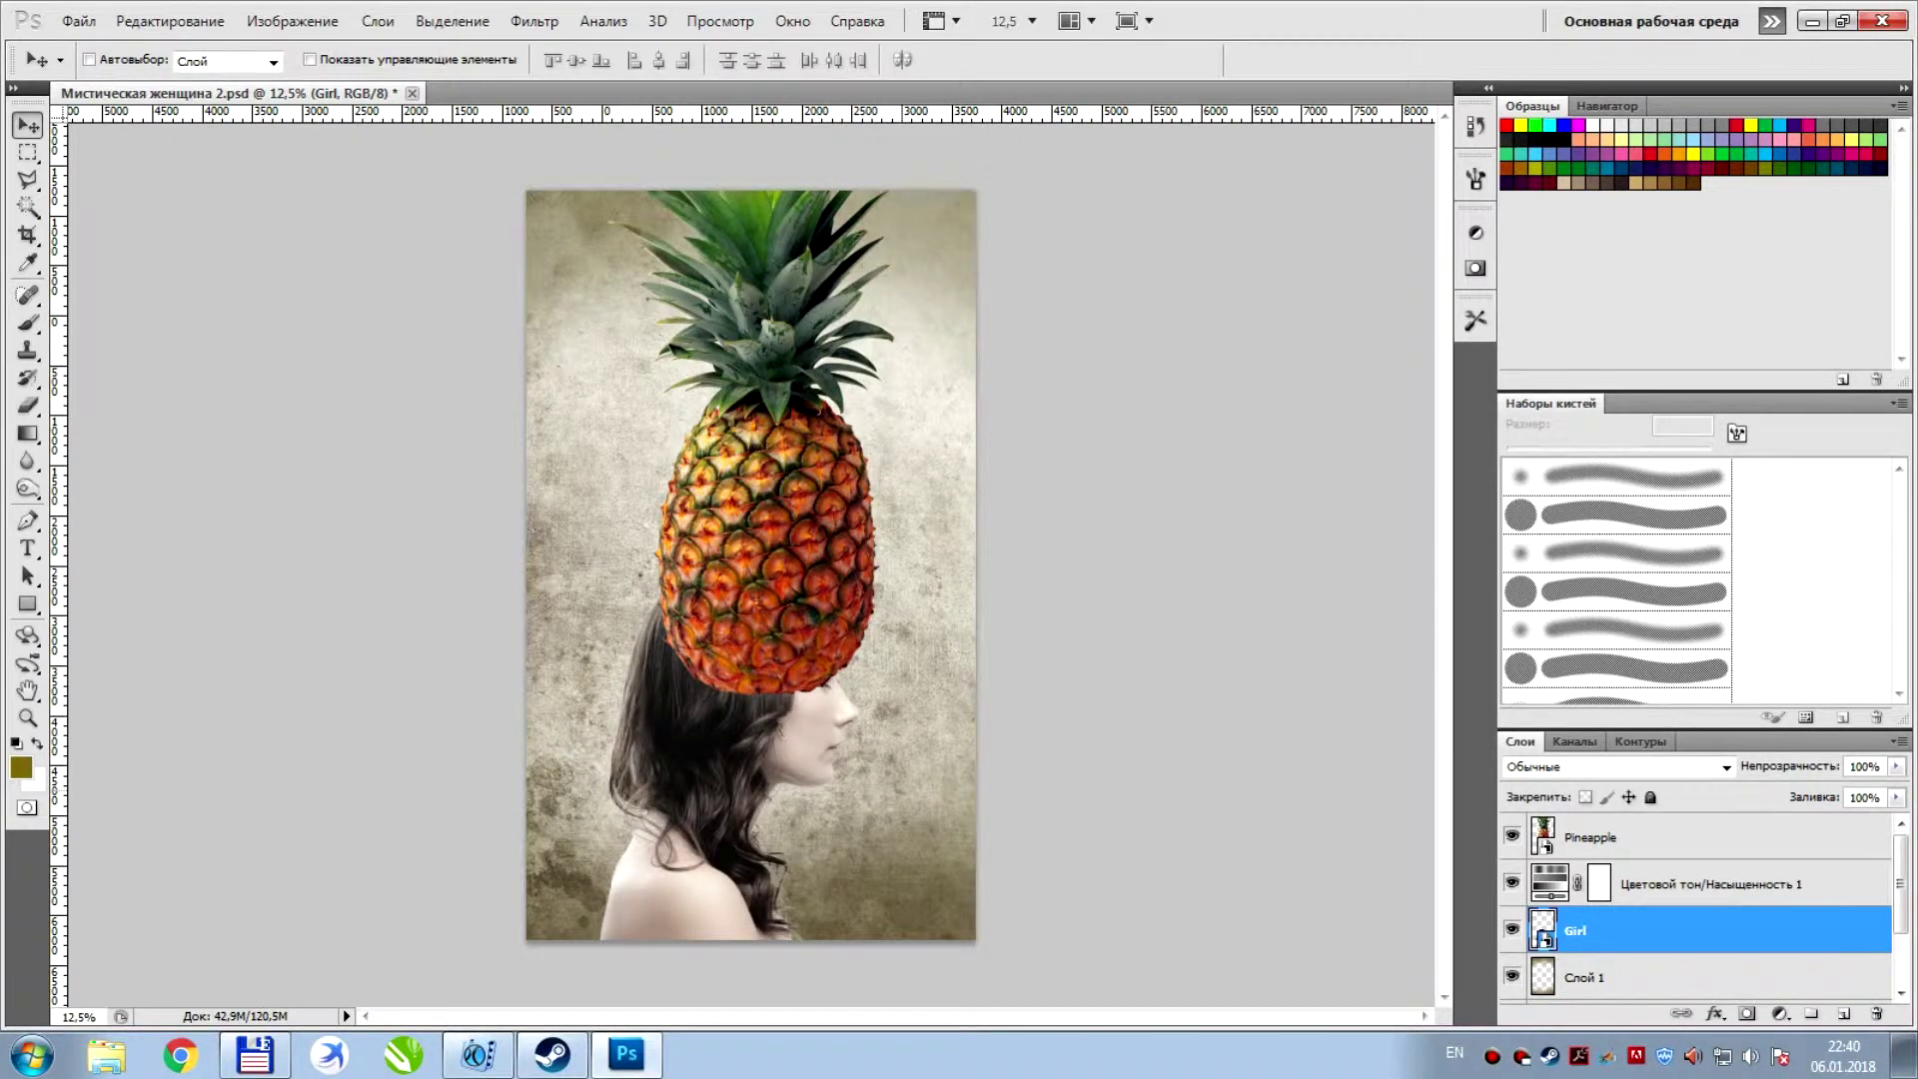
Shrink the pineapple, move it lower on the head, widen it slightly, and save
left_click(1610, 835)
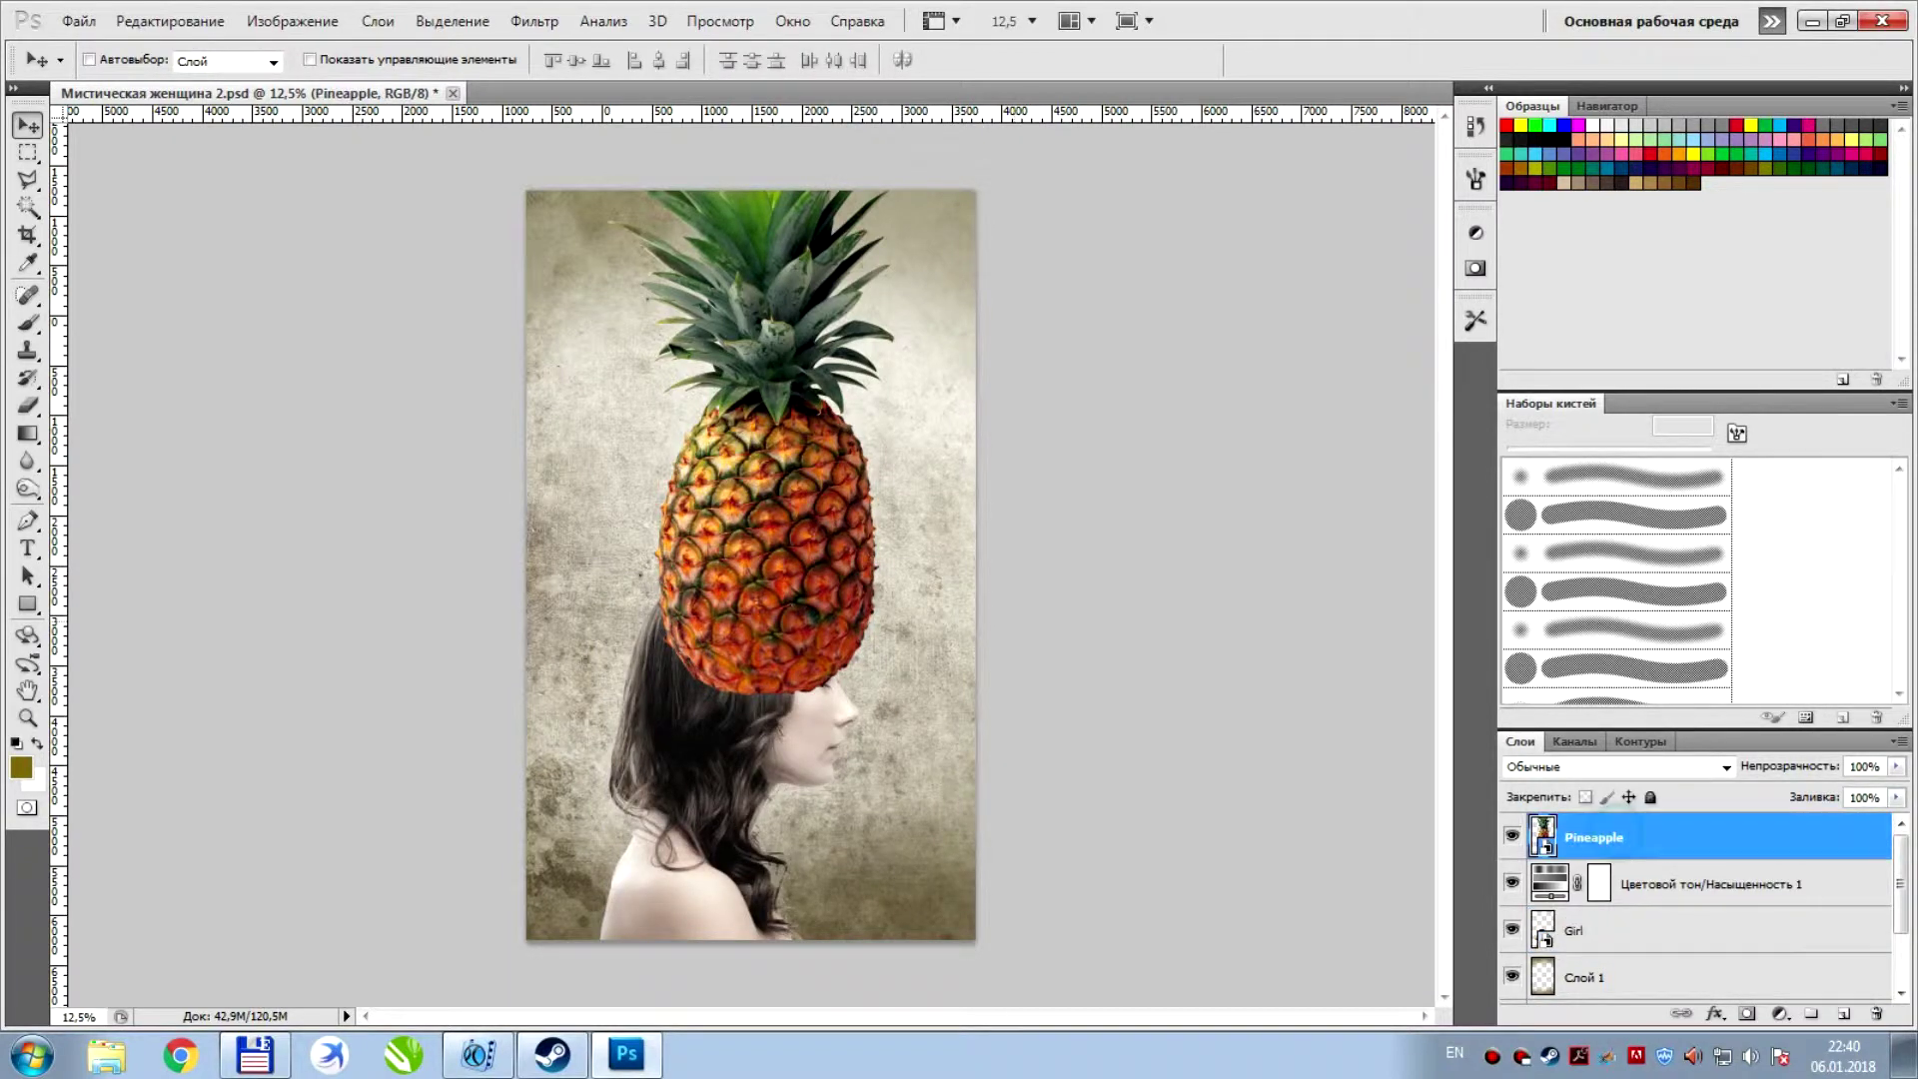
key("ctrl+t")
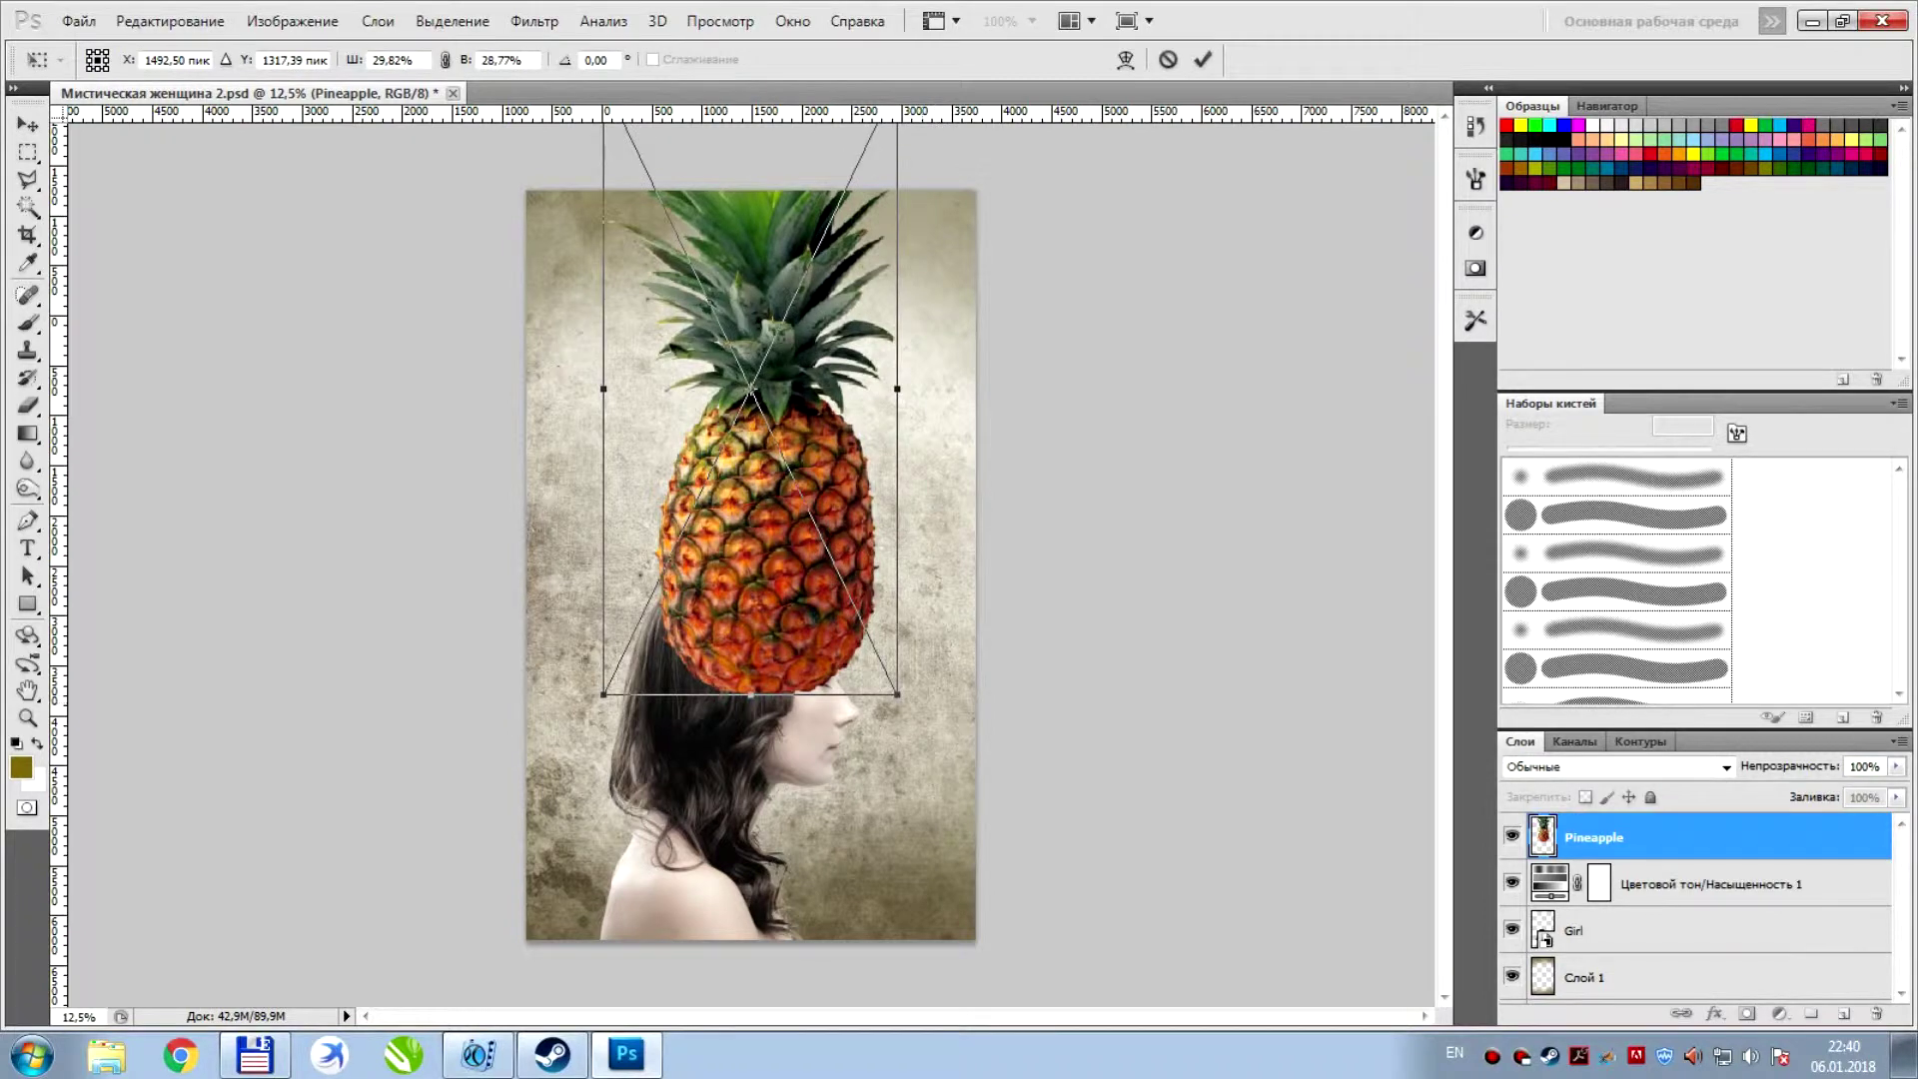
left_click_drag(899, 695, 860, 659)
left_click_drag(736, 399, 728, 477)
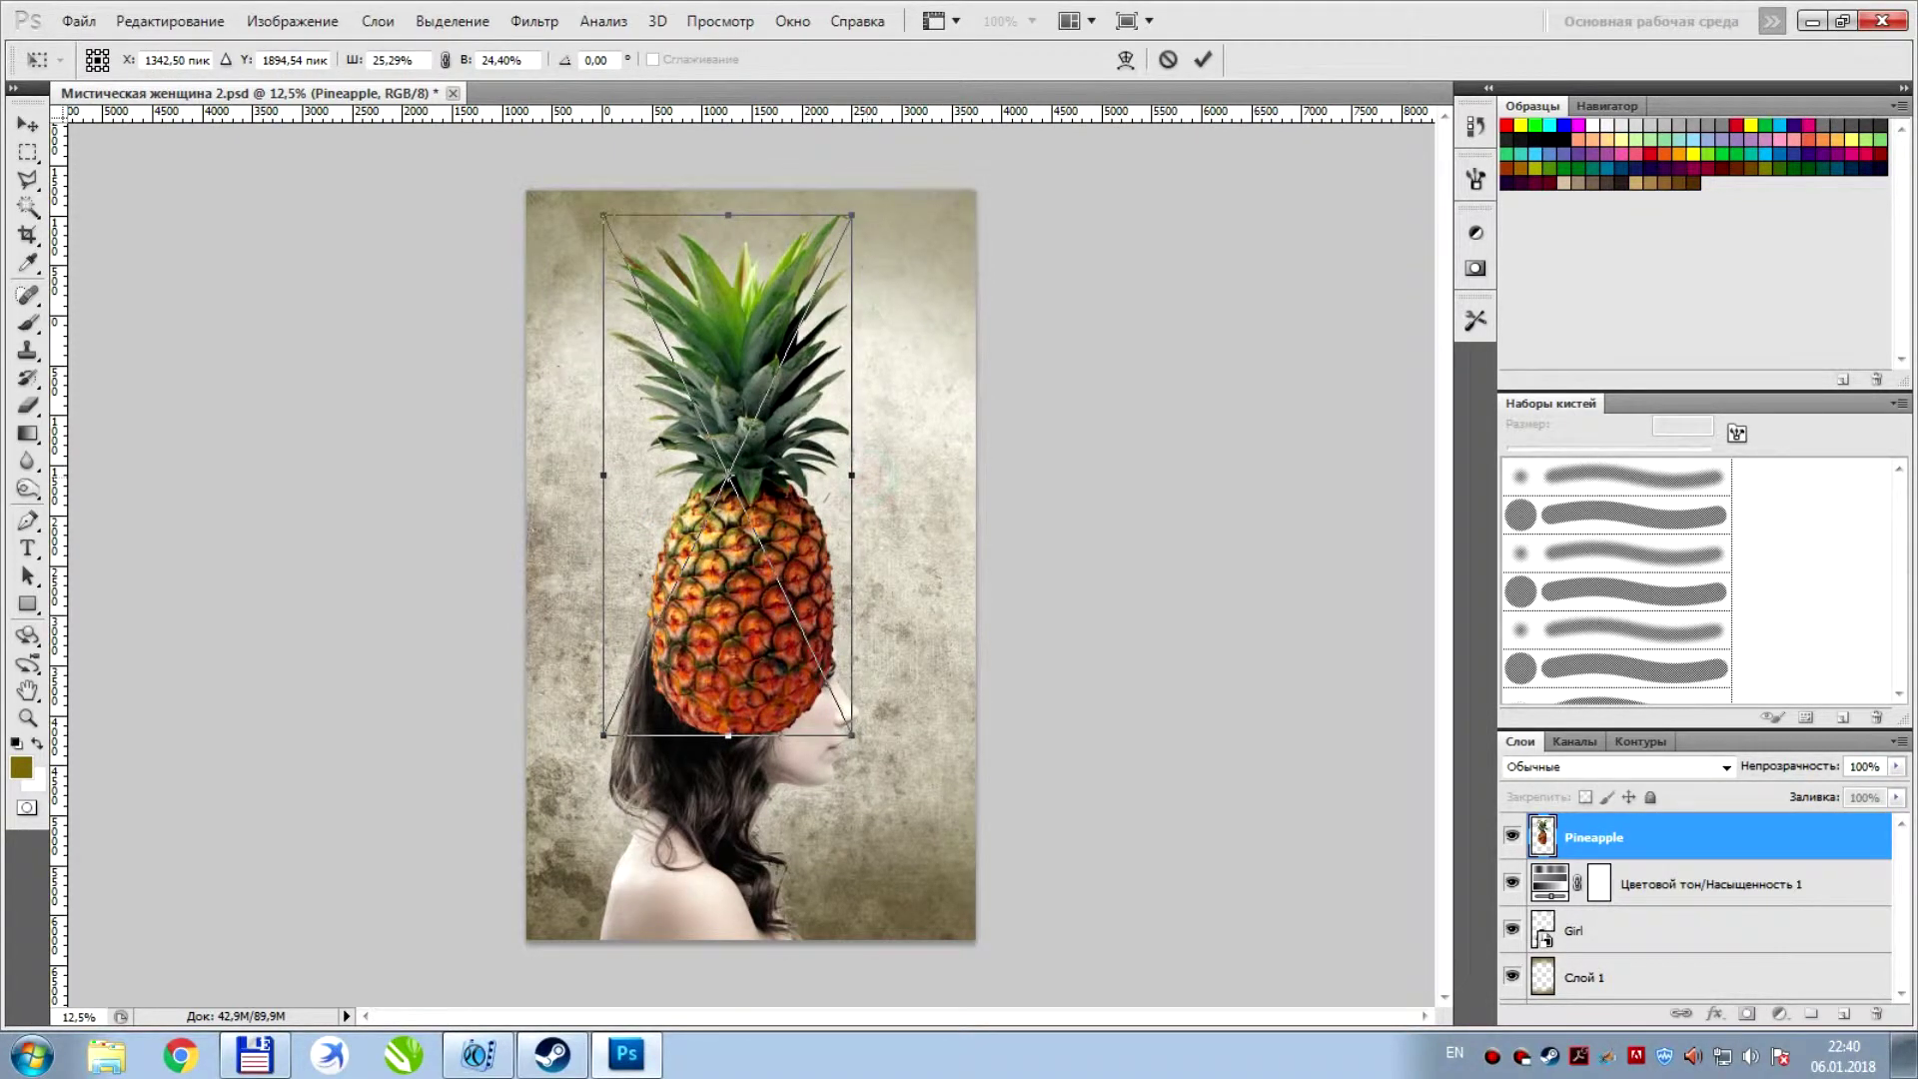
left_click_drag(851, 476, 860, 476)
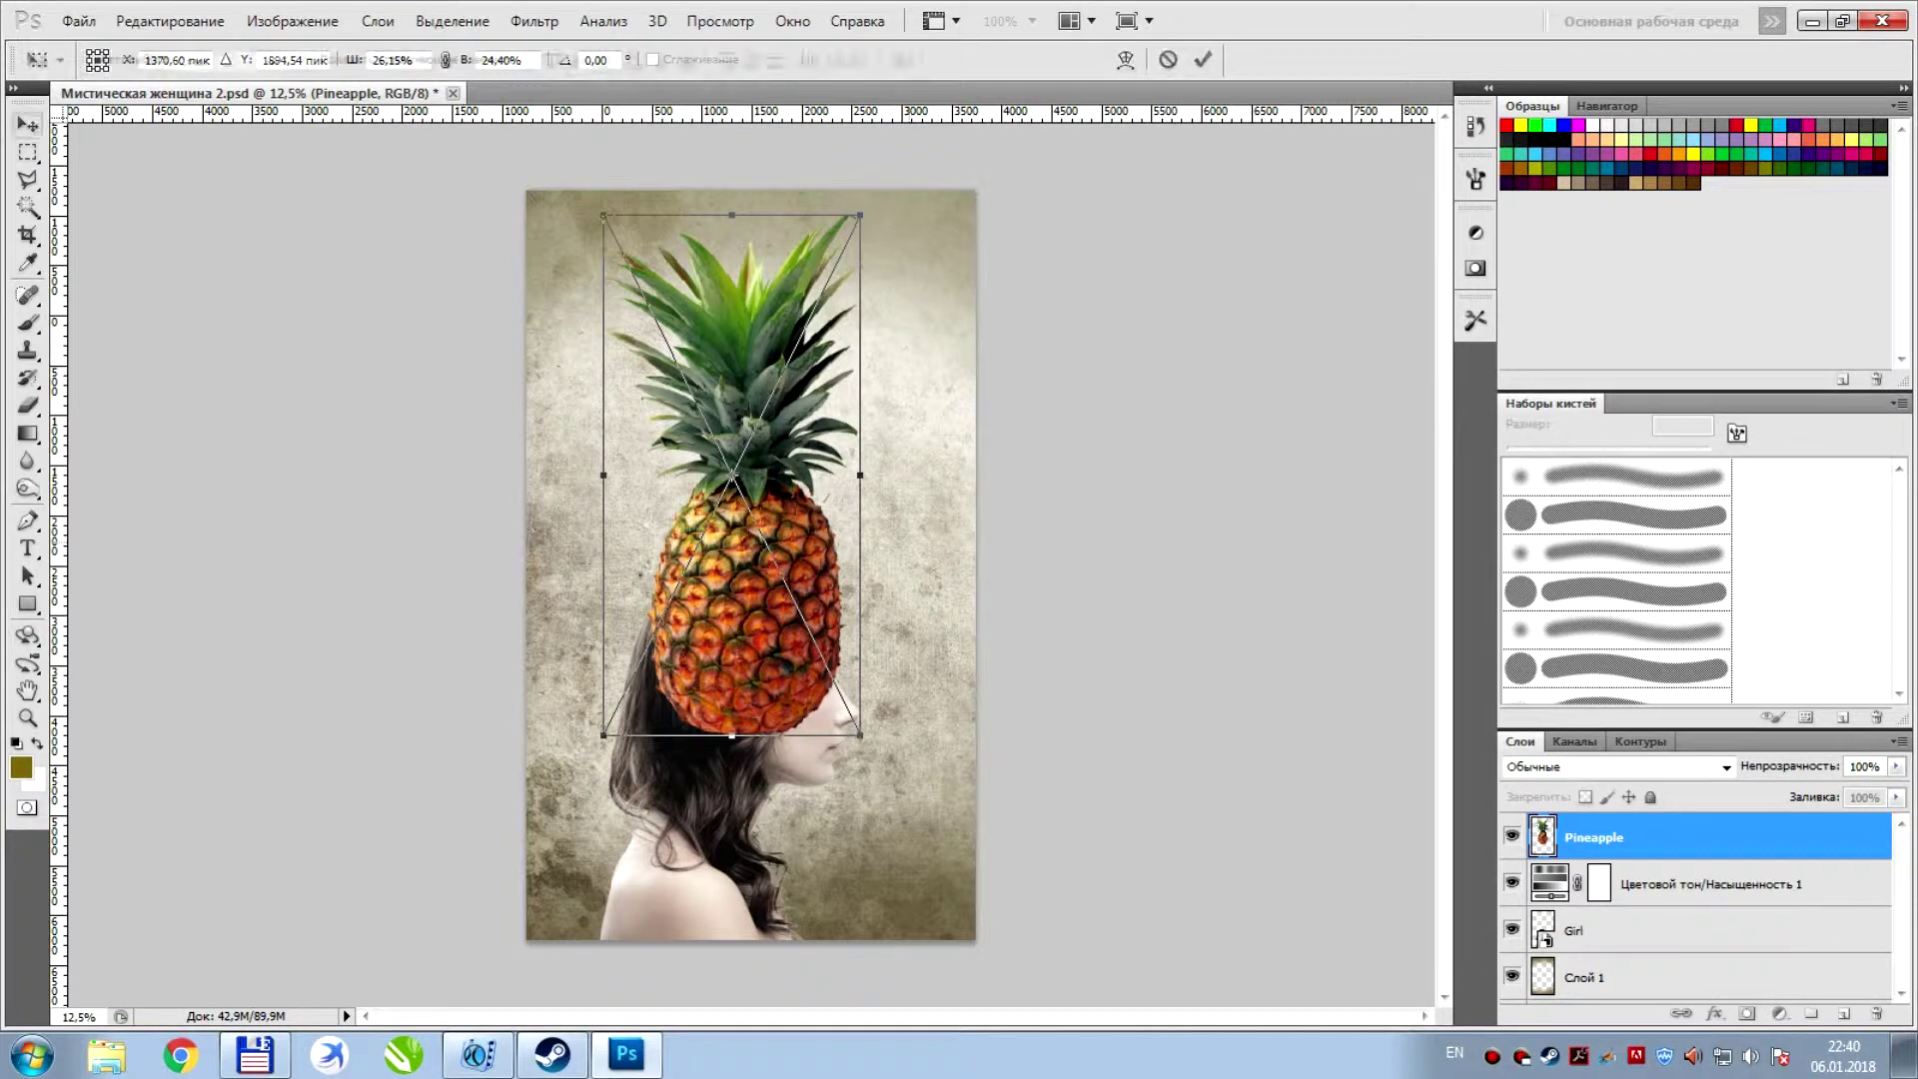
key("Return")
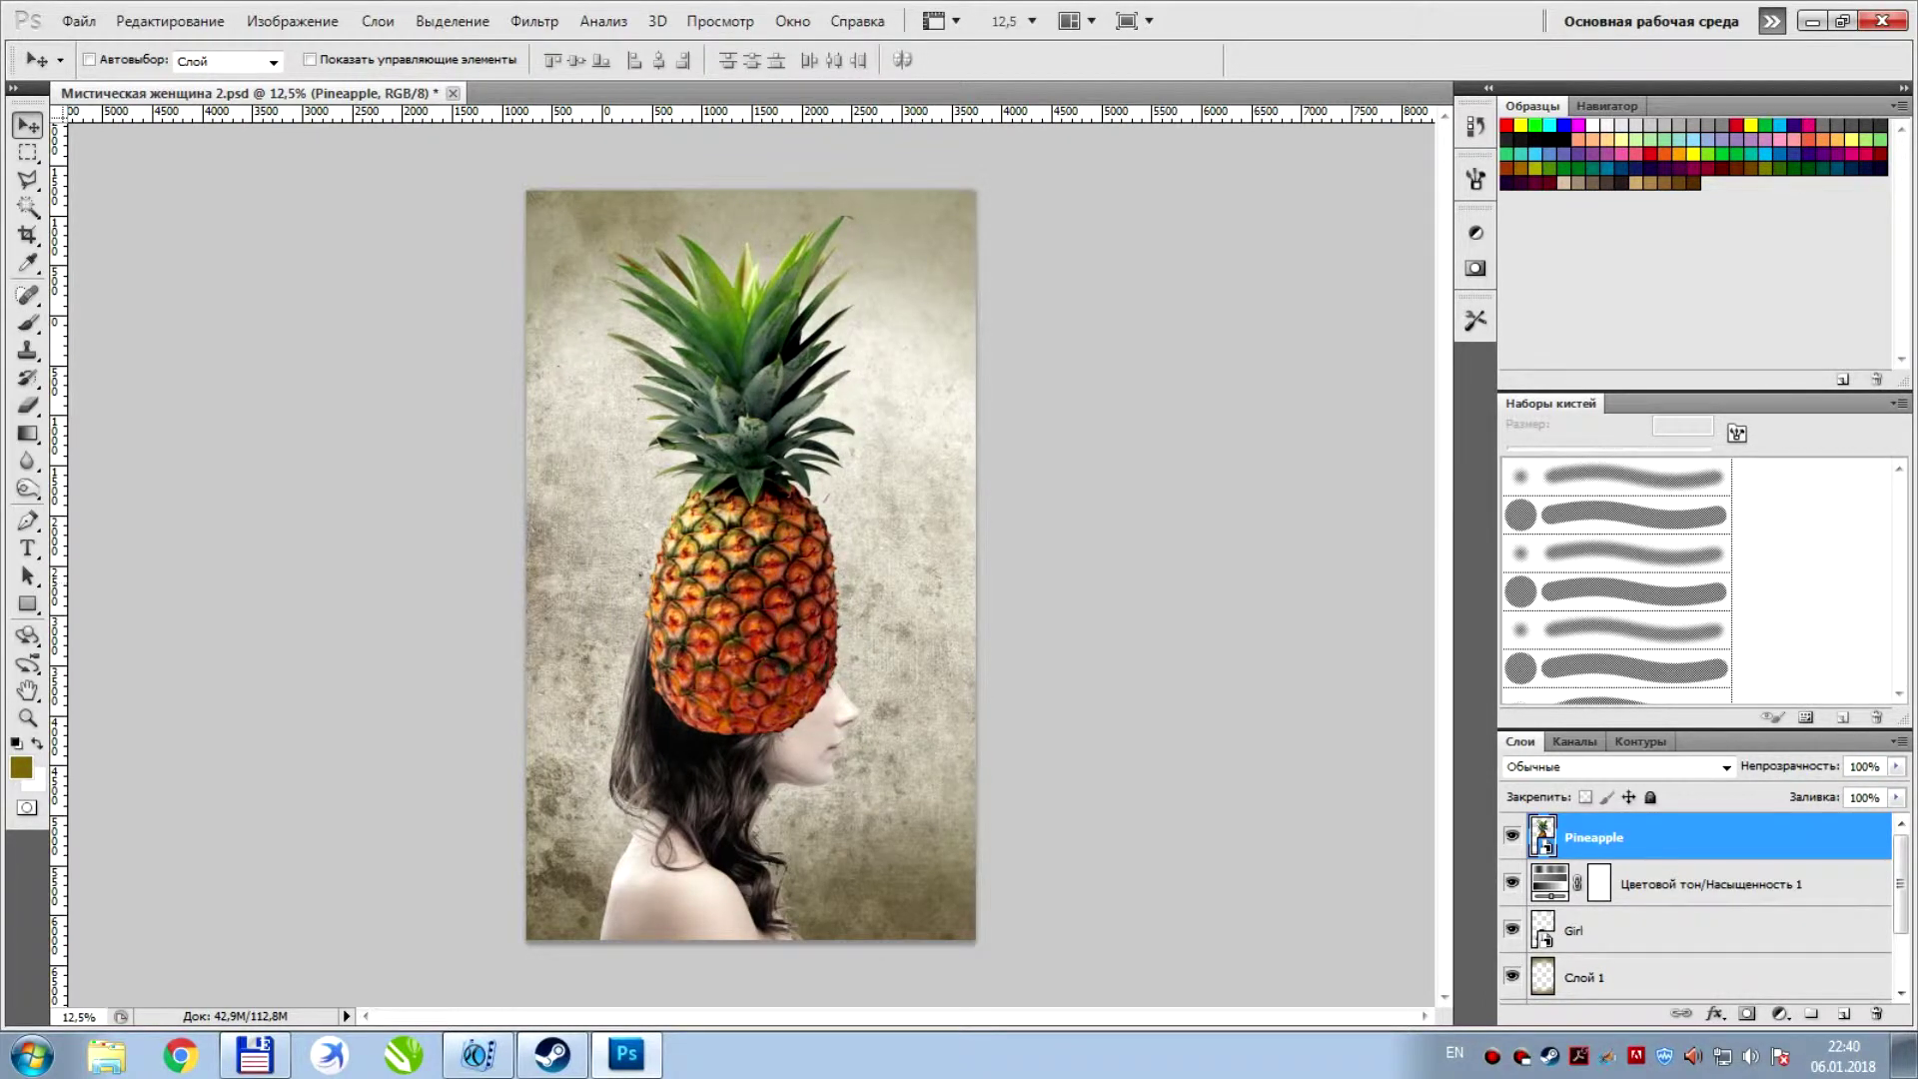
key("ctrl+s")
Mask the Pineapple layer, painting out its lower edge to reveal the hair and forehead
key("ctrl+plus")
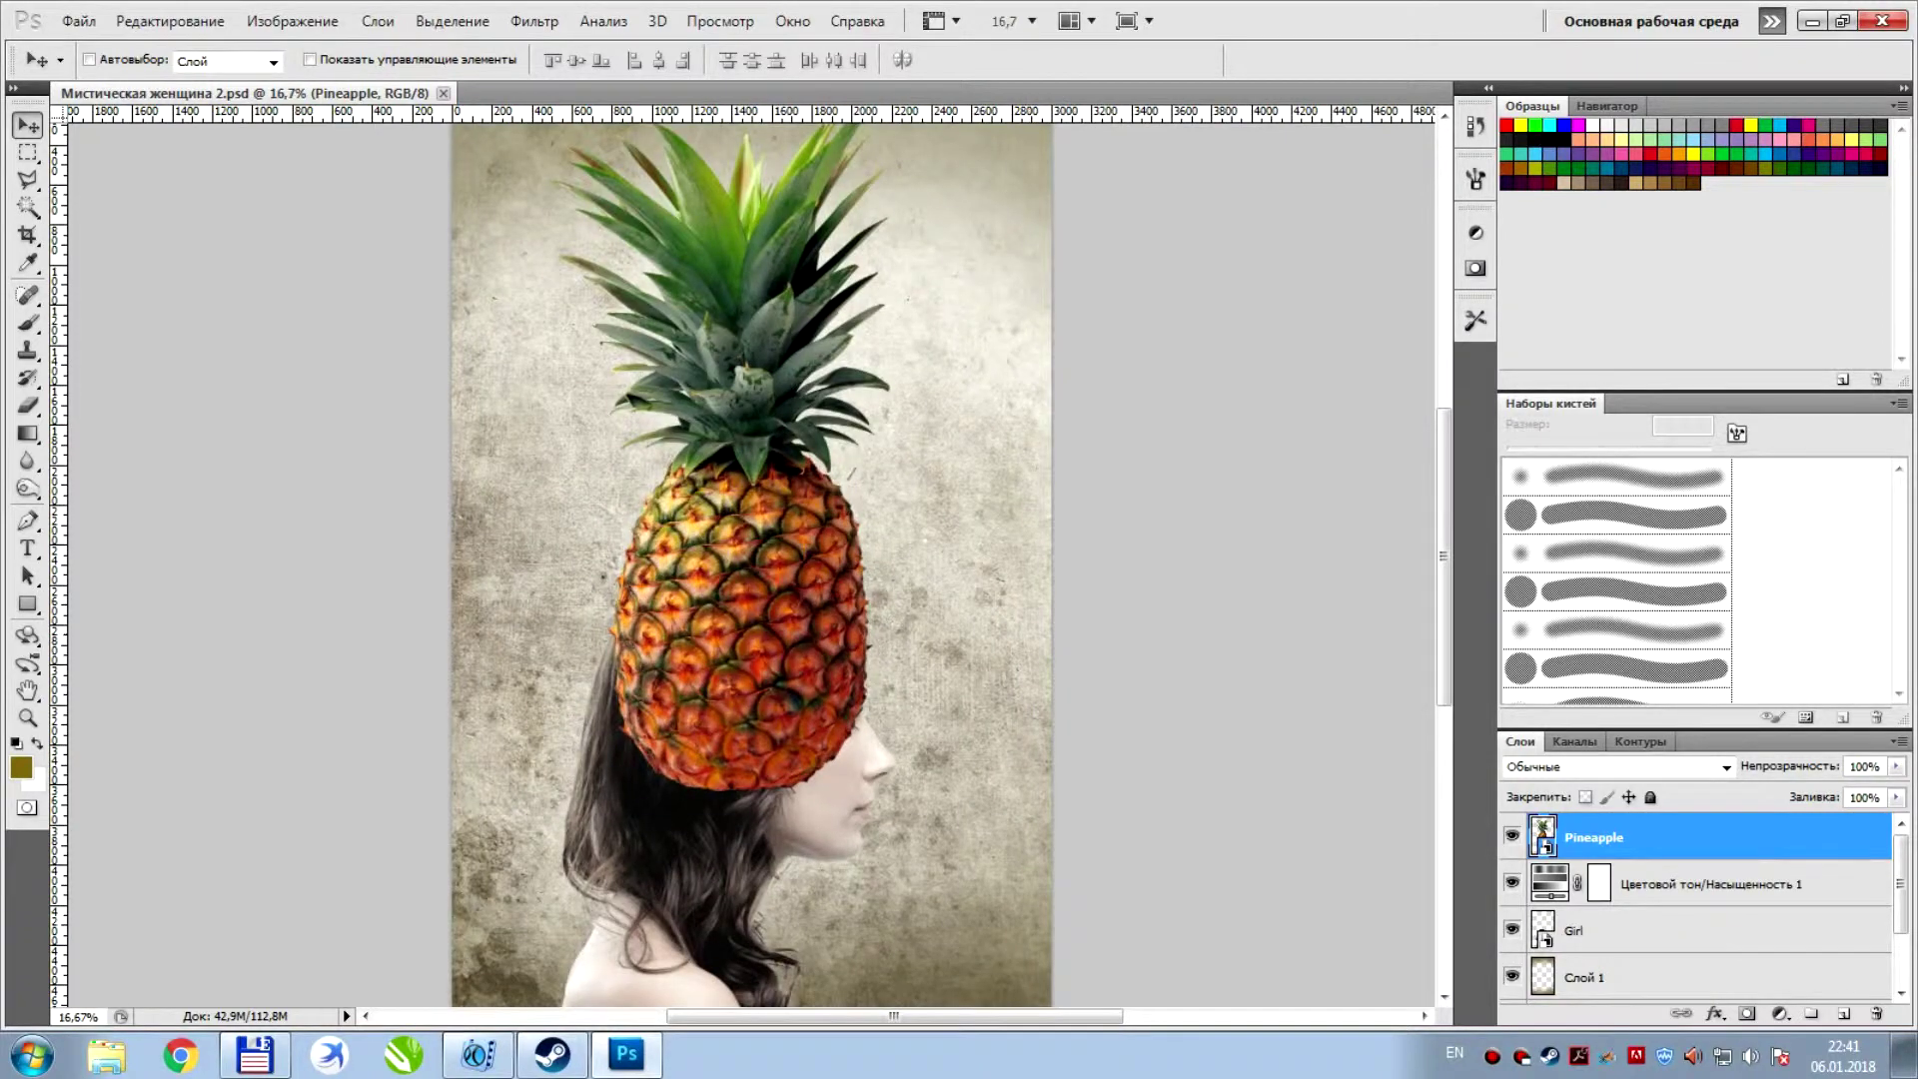
left_click(1748, 1015)
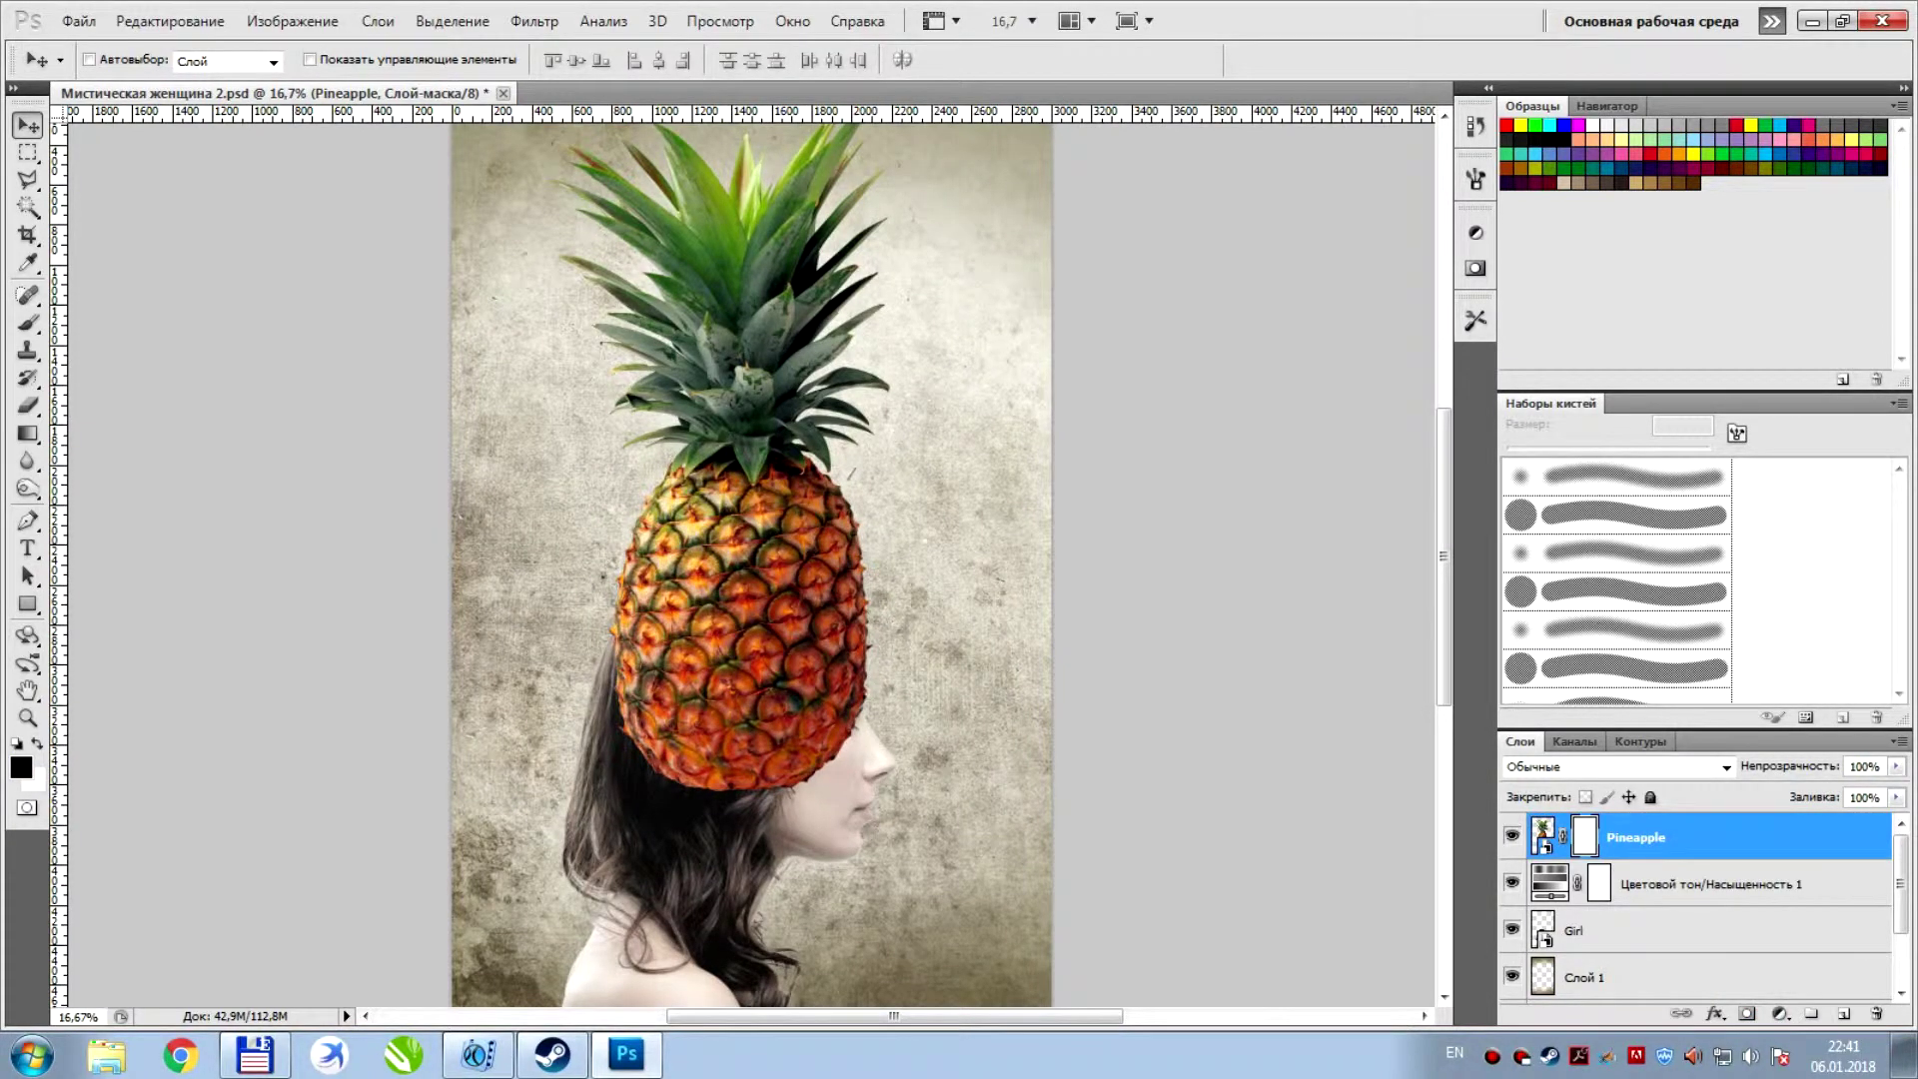
key("b")
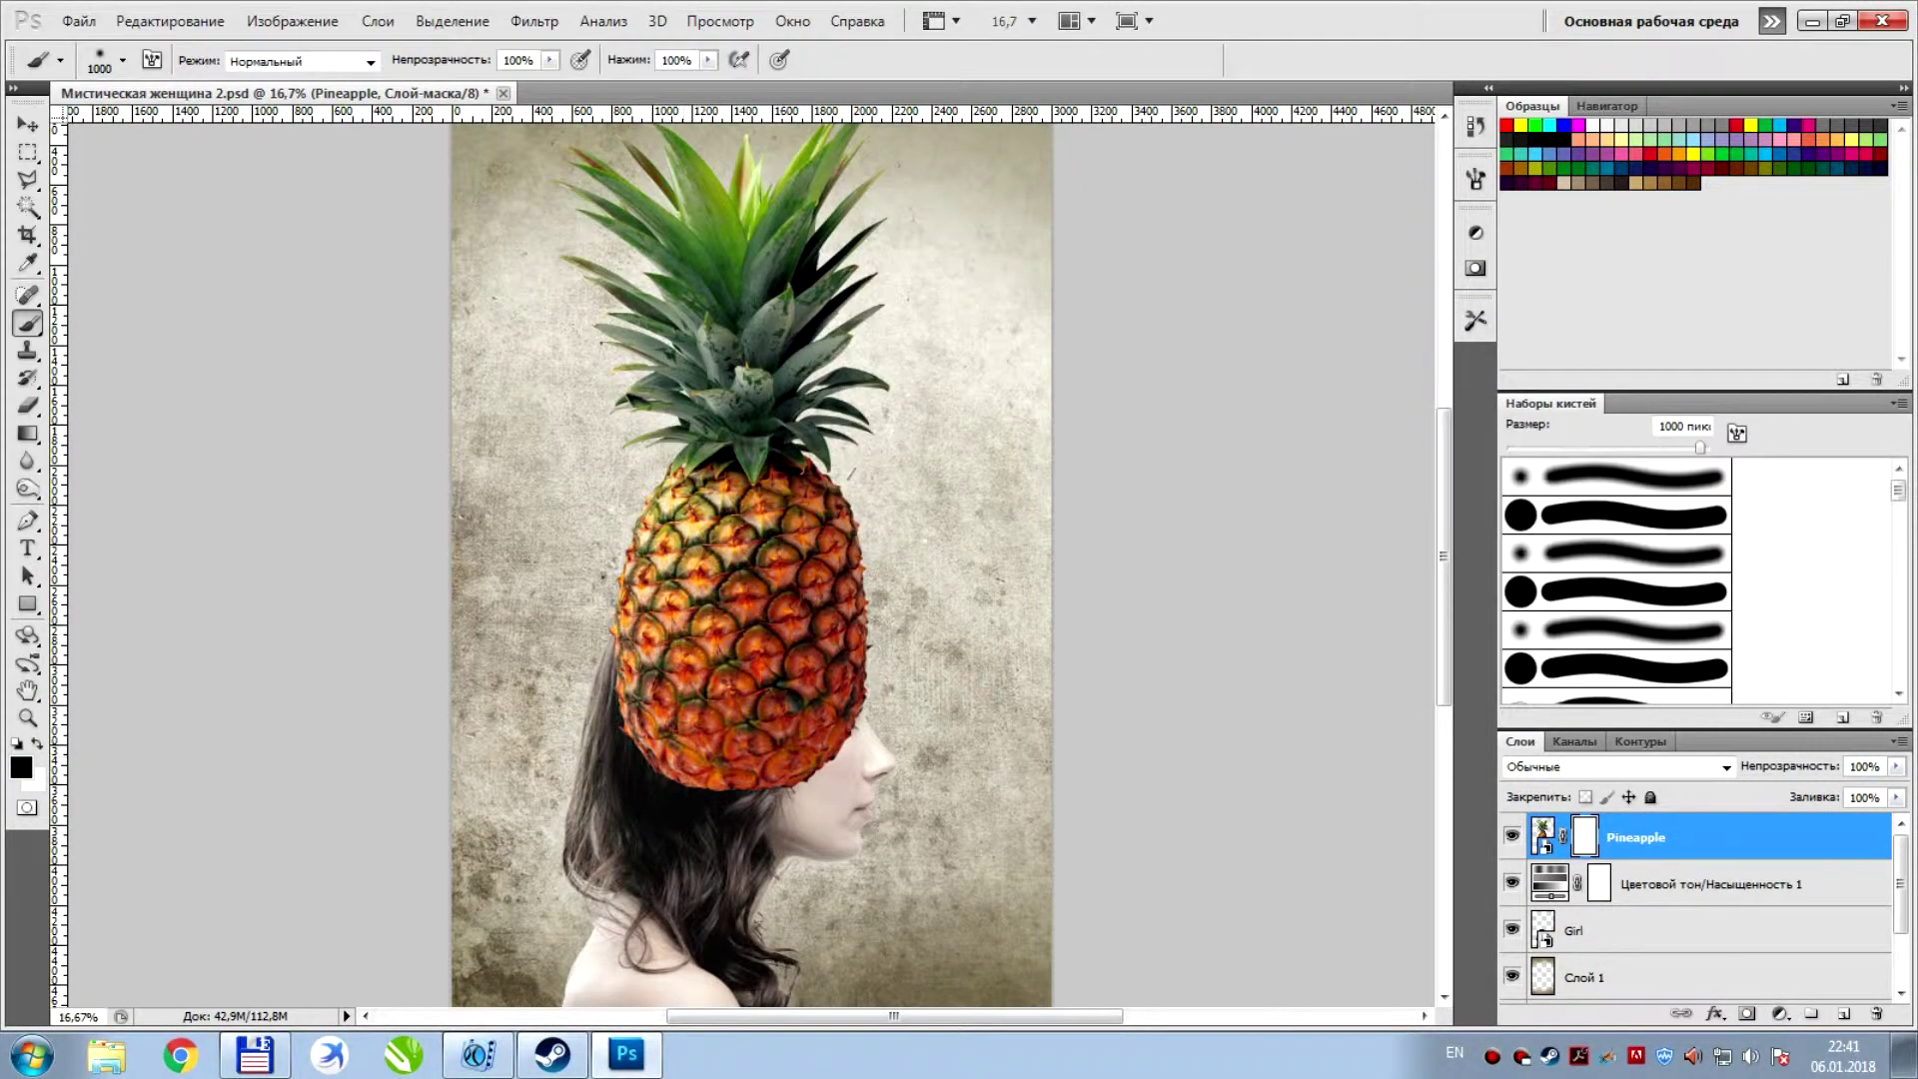
mouse_move(683, 739)
left_mouse_down()
mouse_move(630, 699)
mouse_move(699, 760)
mouse_move(829, 719)
left_mouse_up()
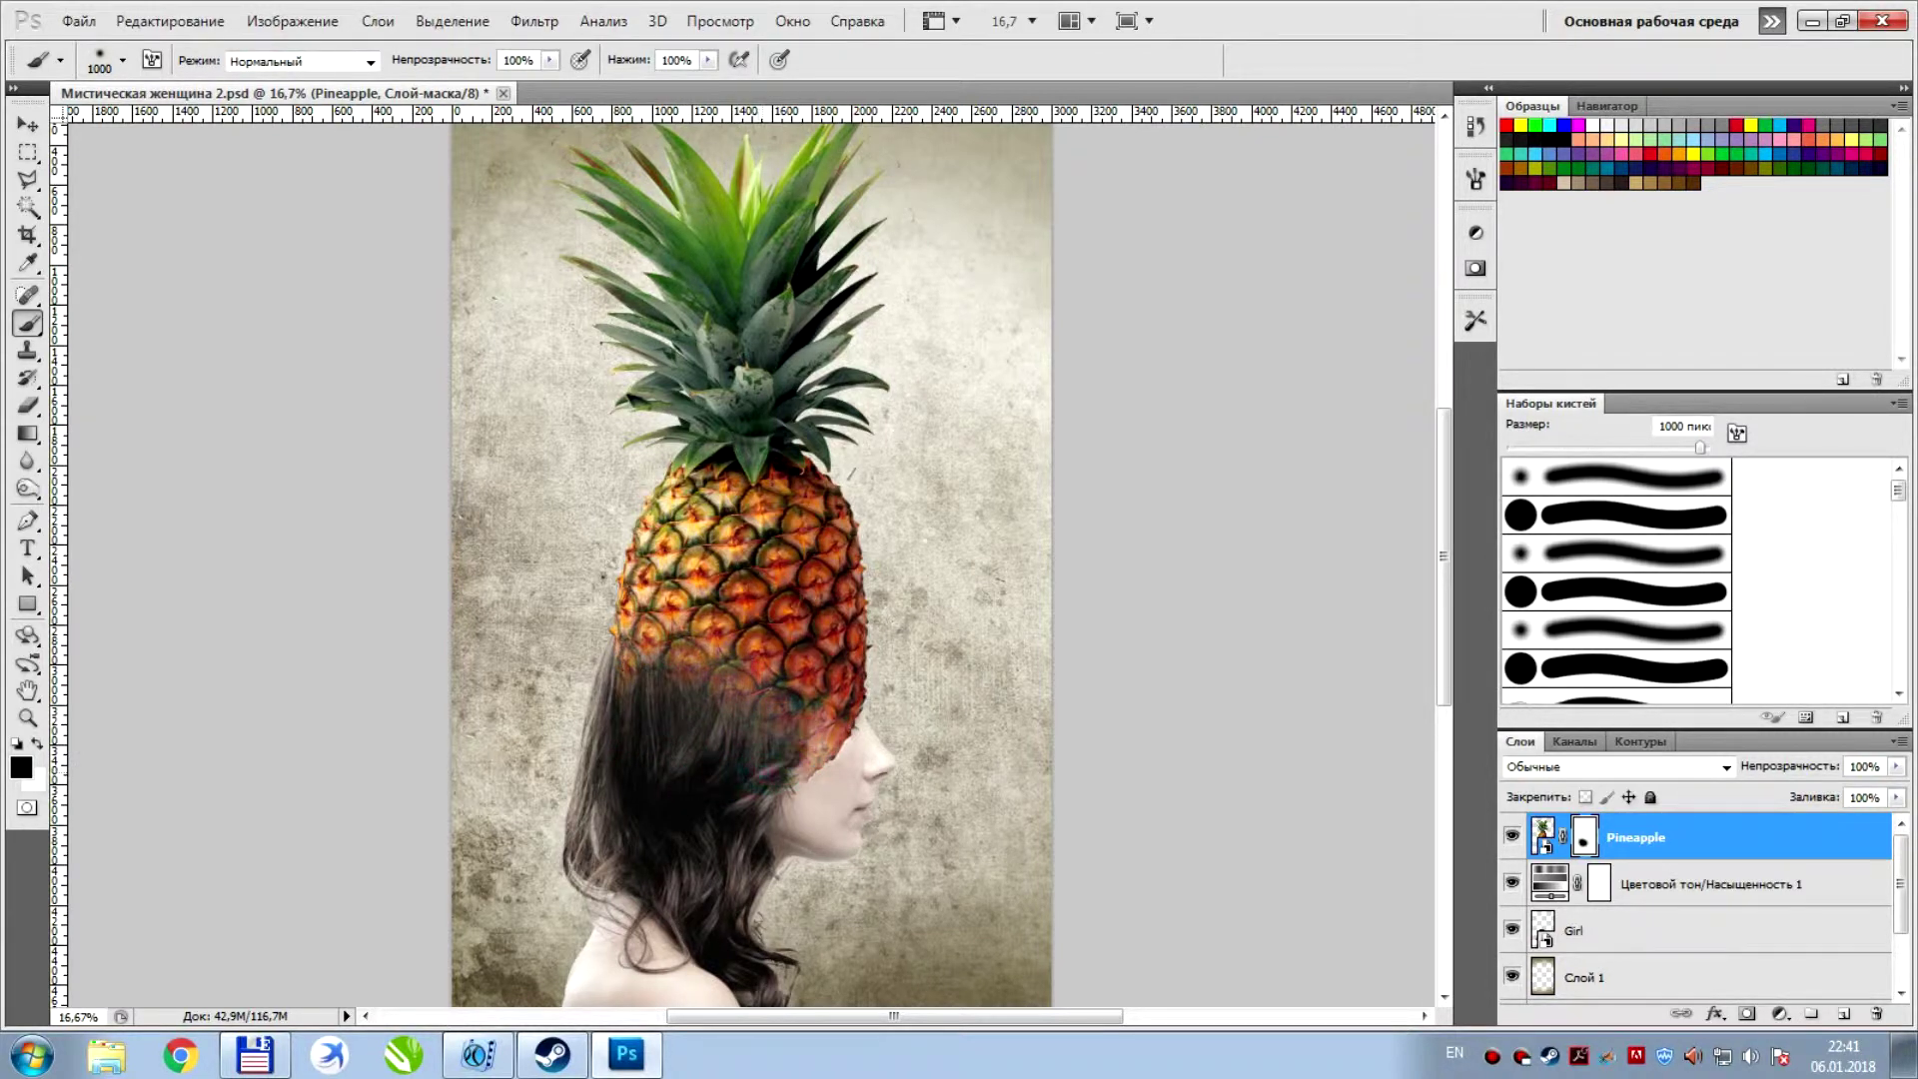
left_click_drag(640, 679, 740, 660)
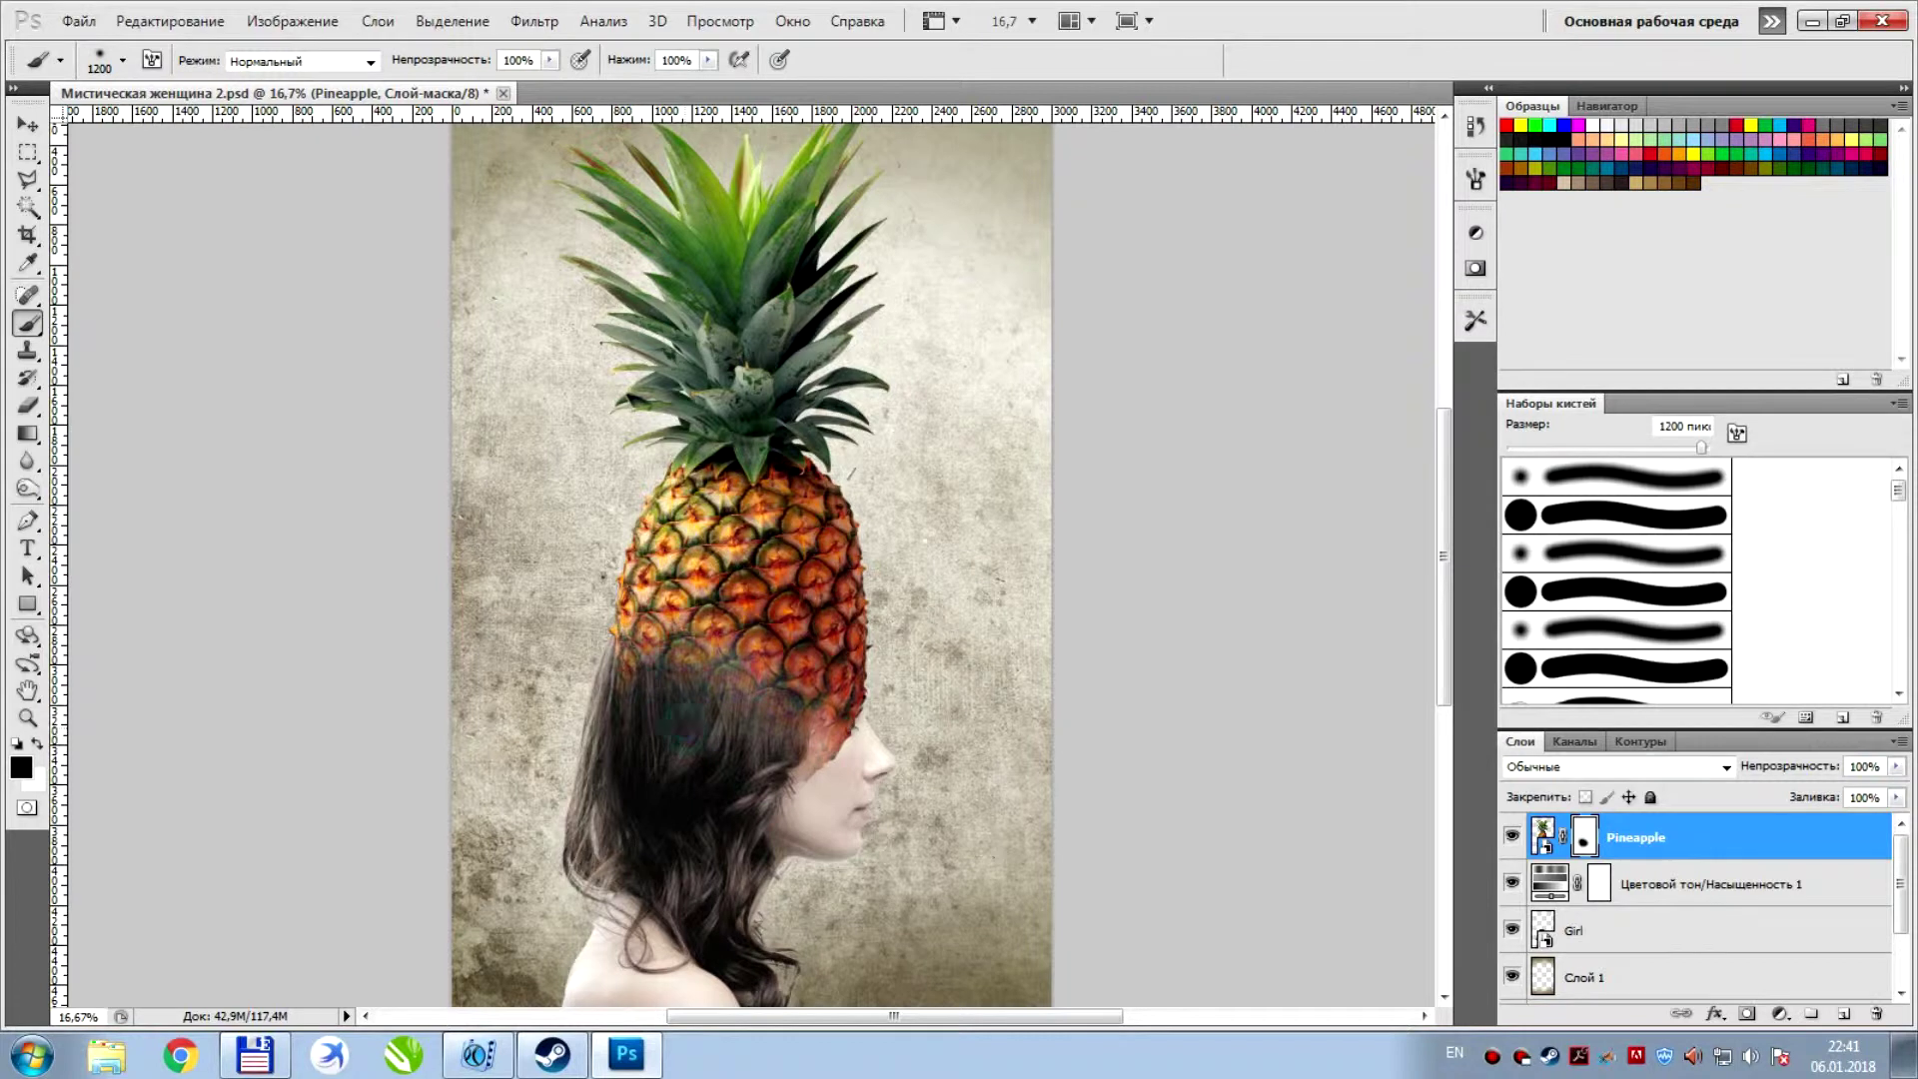
left_click_drag(745, 761, 774, 755)
left_click_drag(632, 660, 629, 689)
key("v")
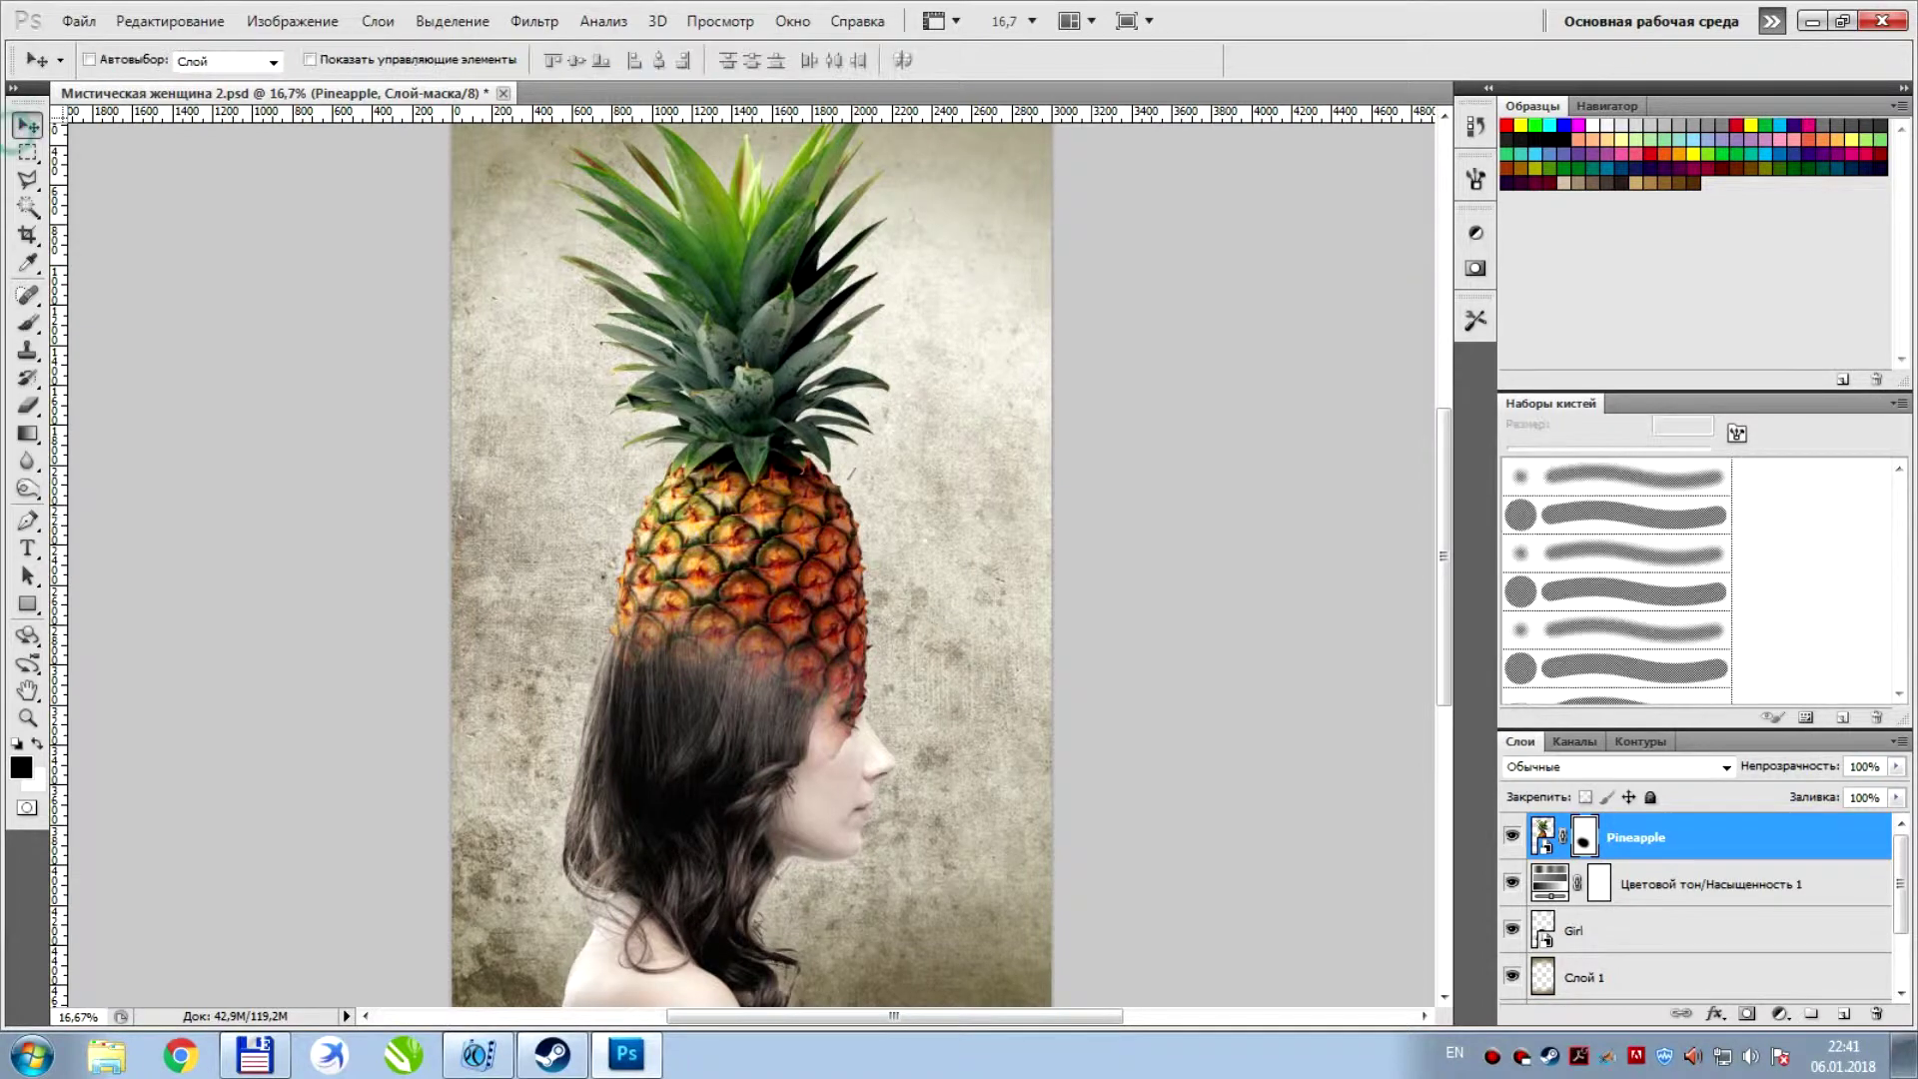
left_click(1779, 1013)
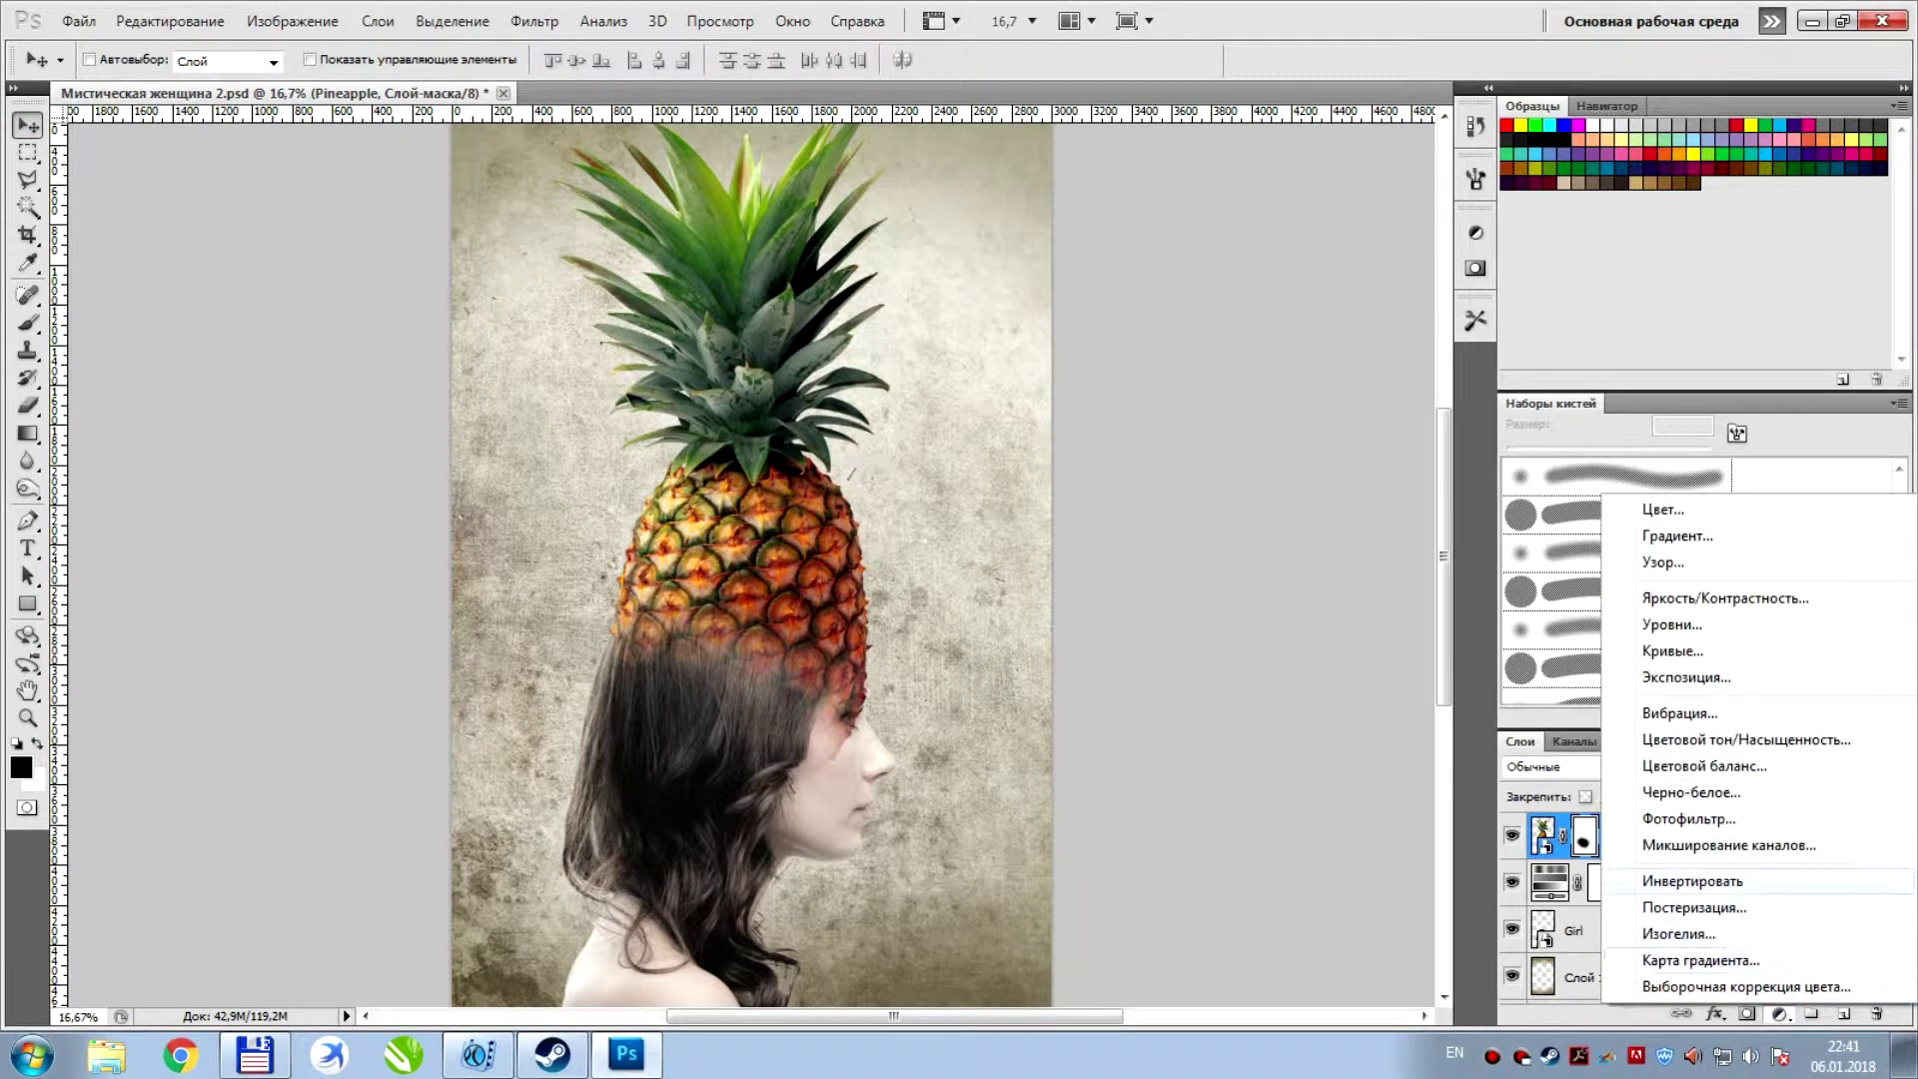
key("Escape")
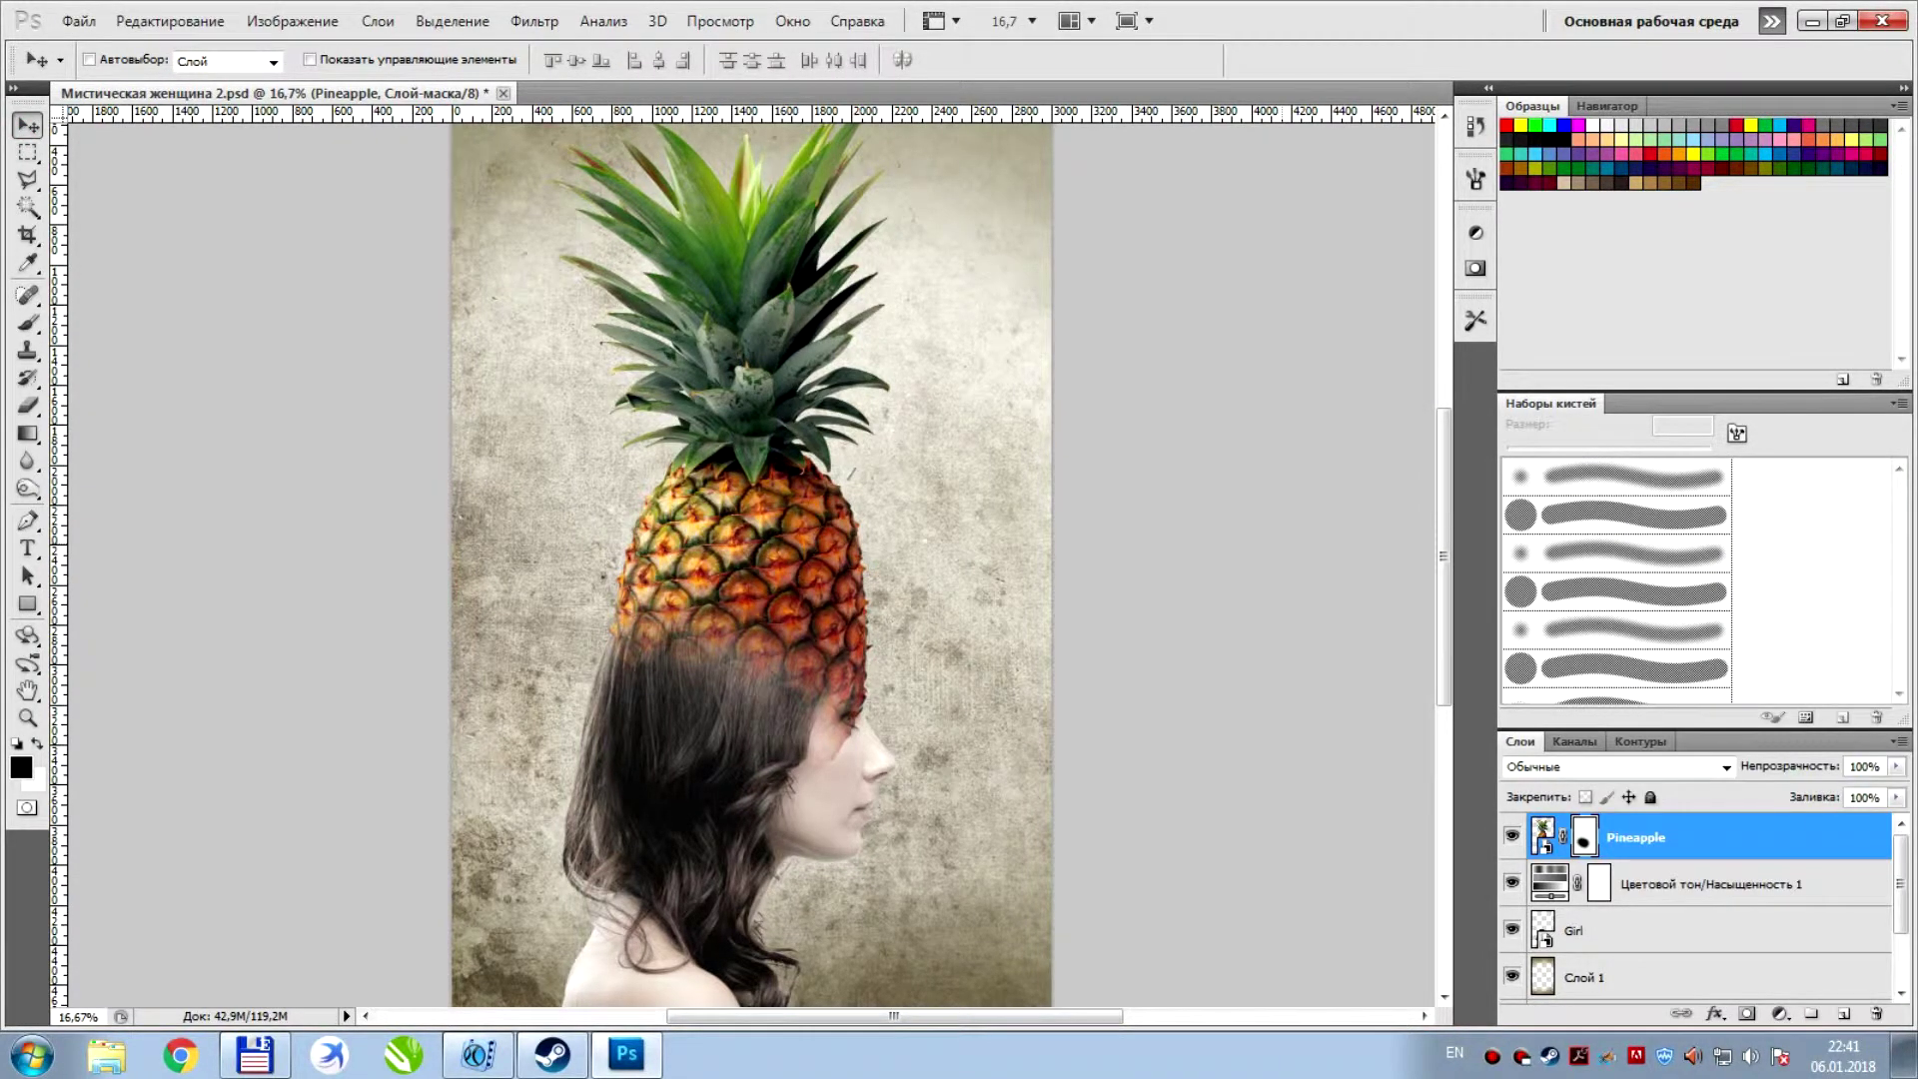
key("ctrl+minus")
Place cloud_015 into the collage just left of the woman's hair
left_click(79, 20)
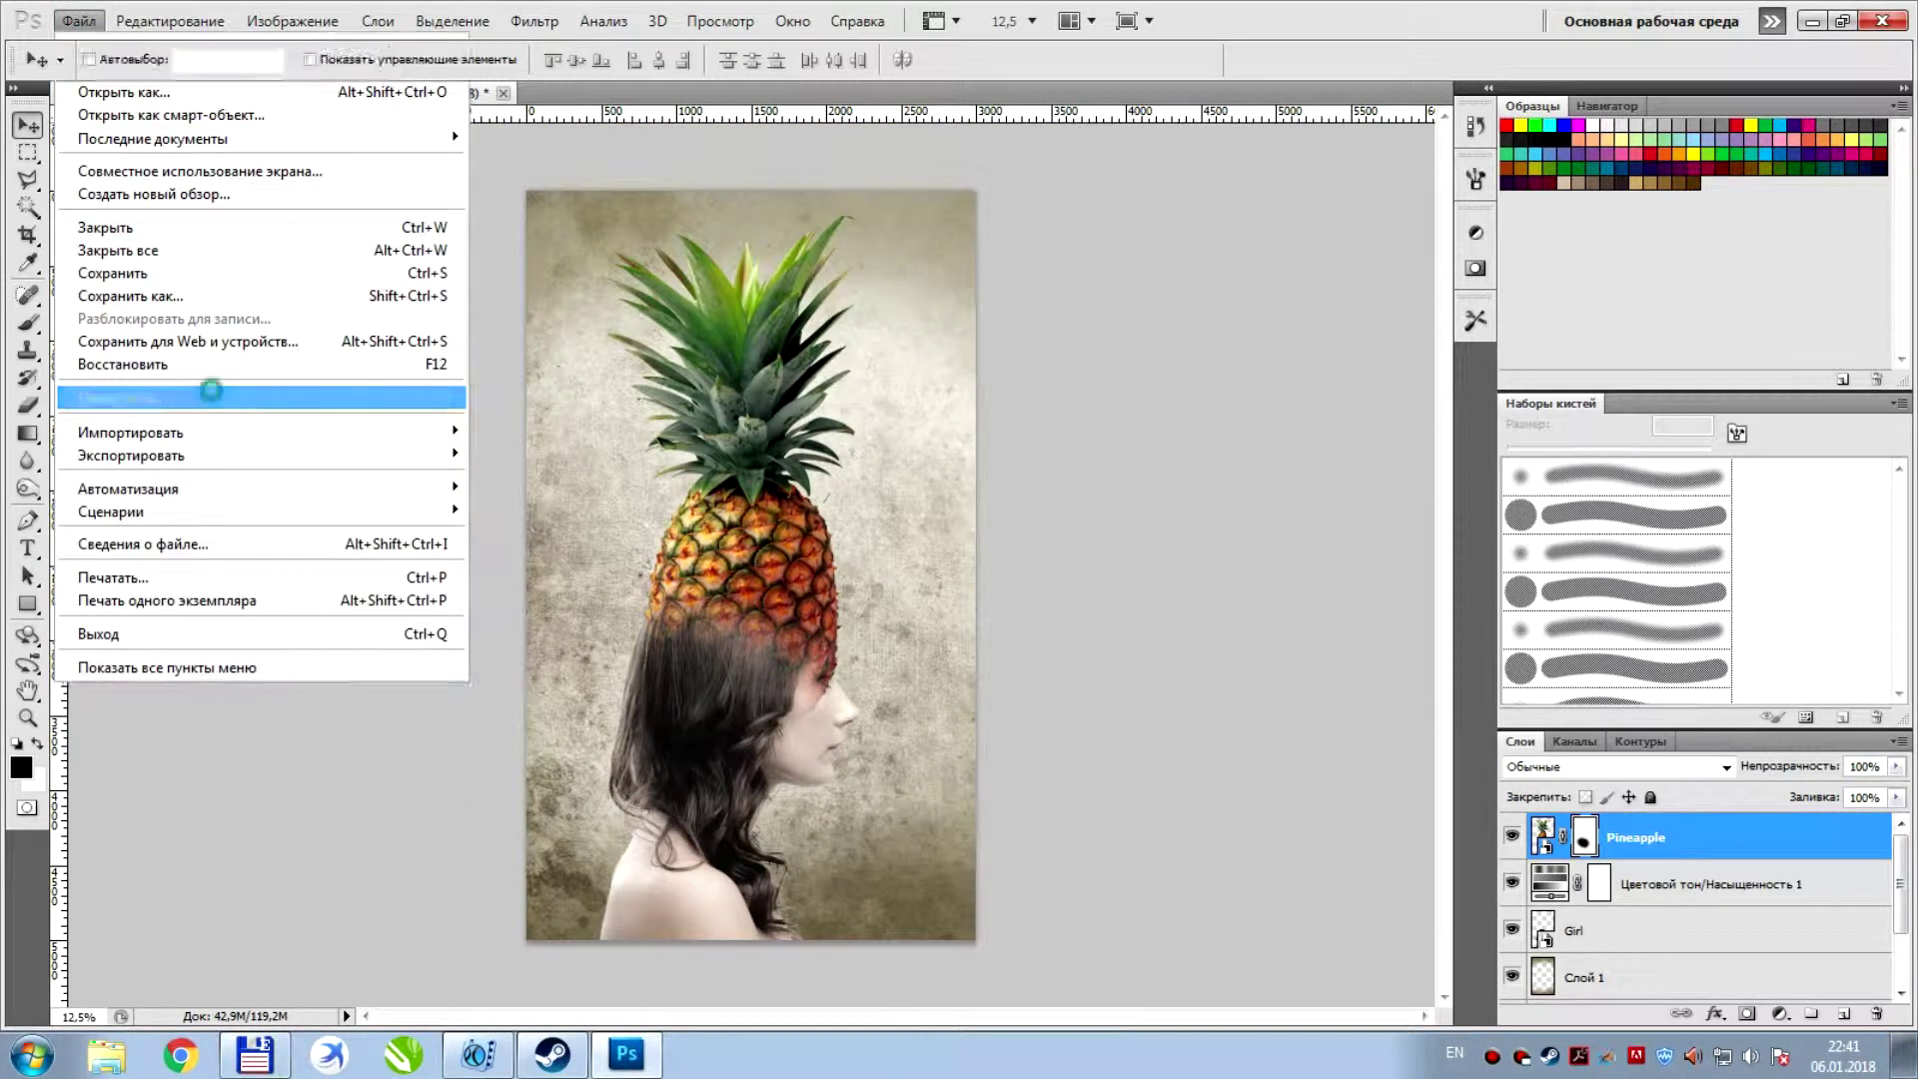
left_click(211, 392)
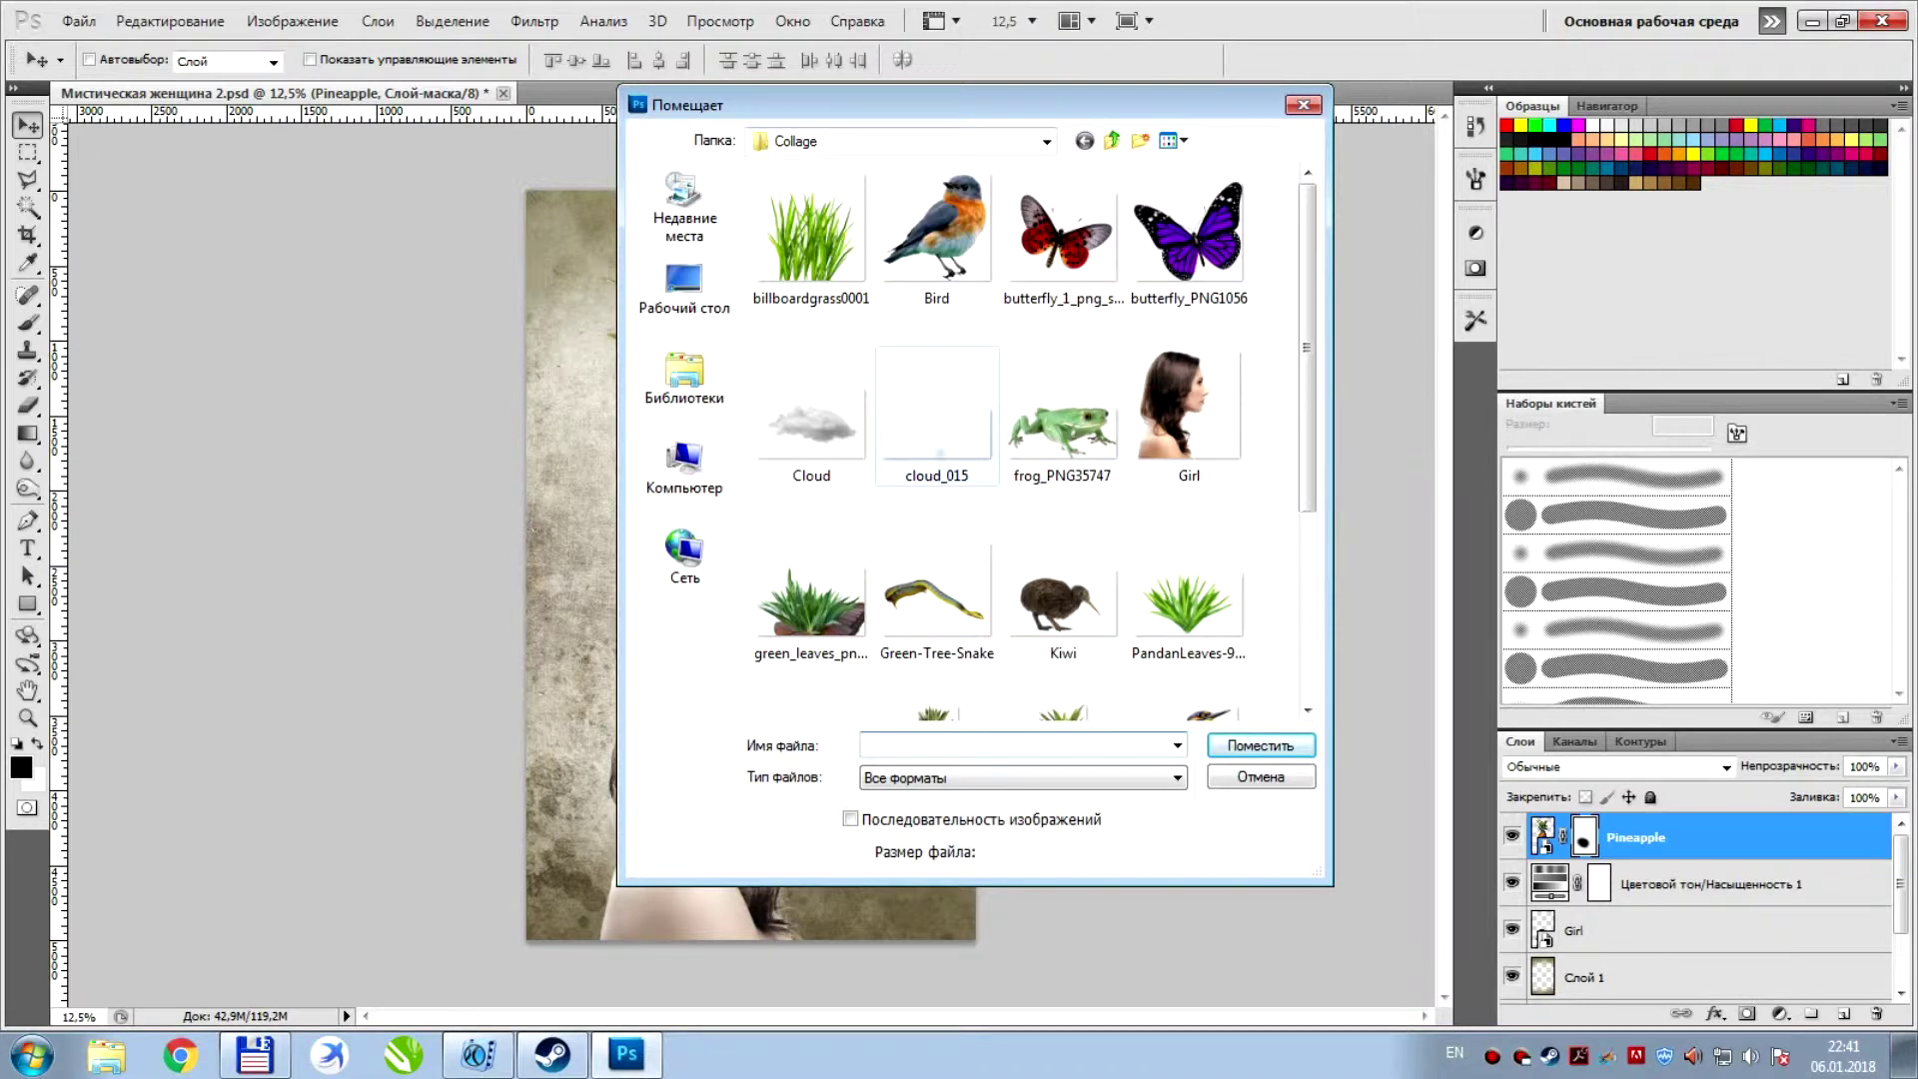
double_click(937, 440)
left_click_drag(868, 586, 711, 673)
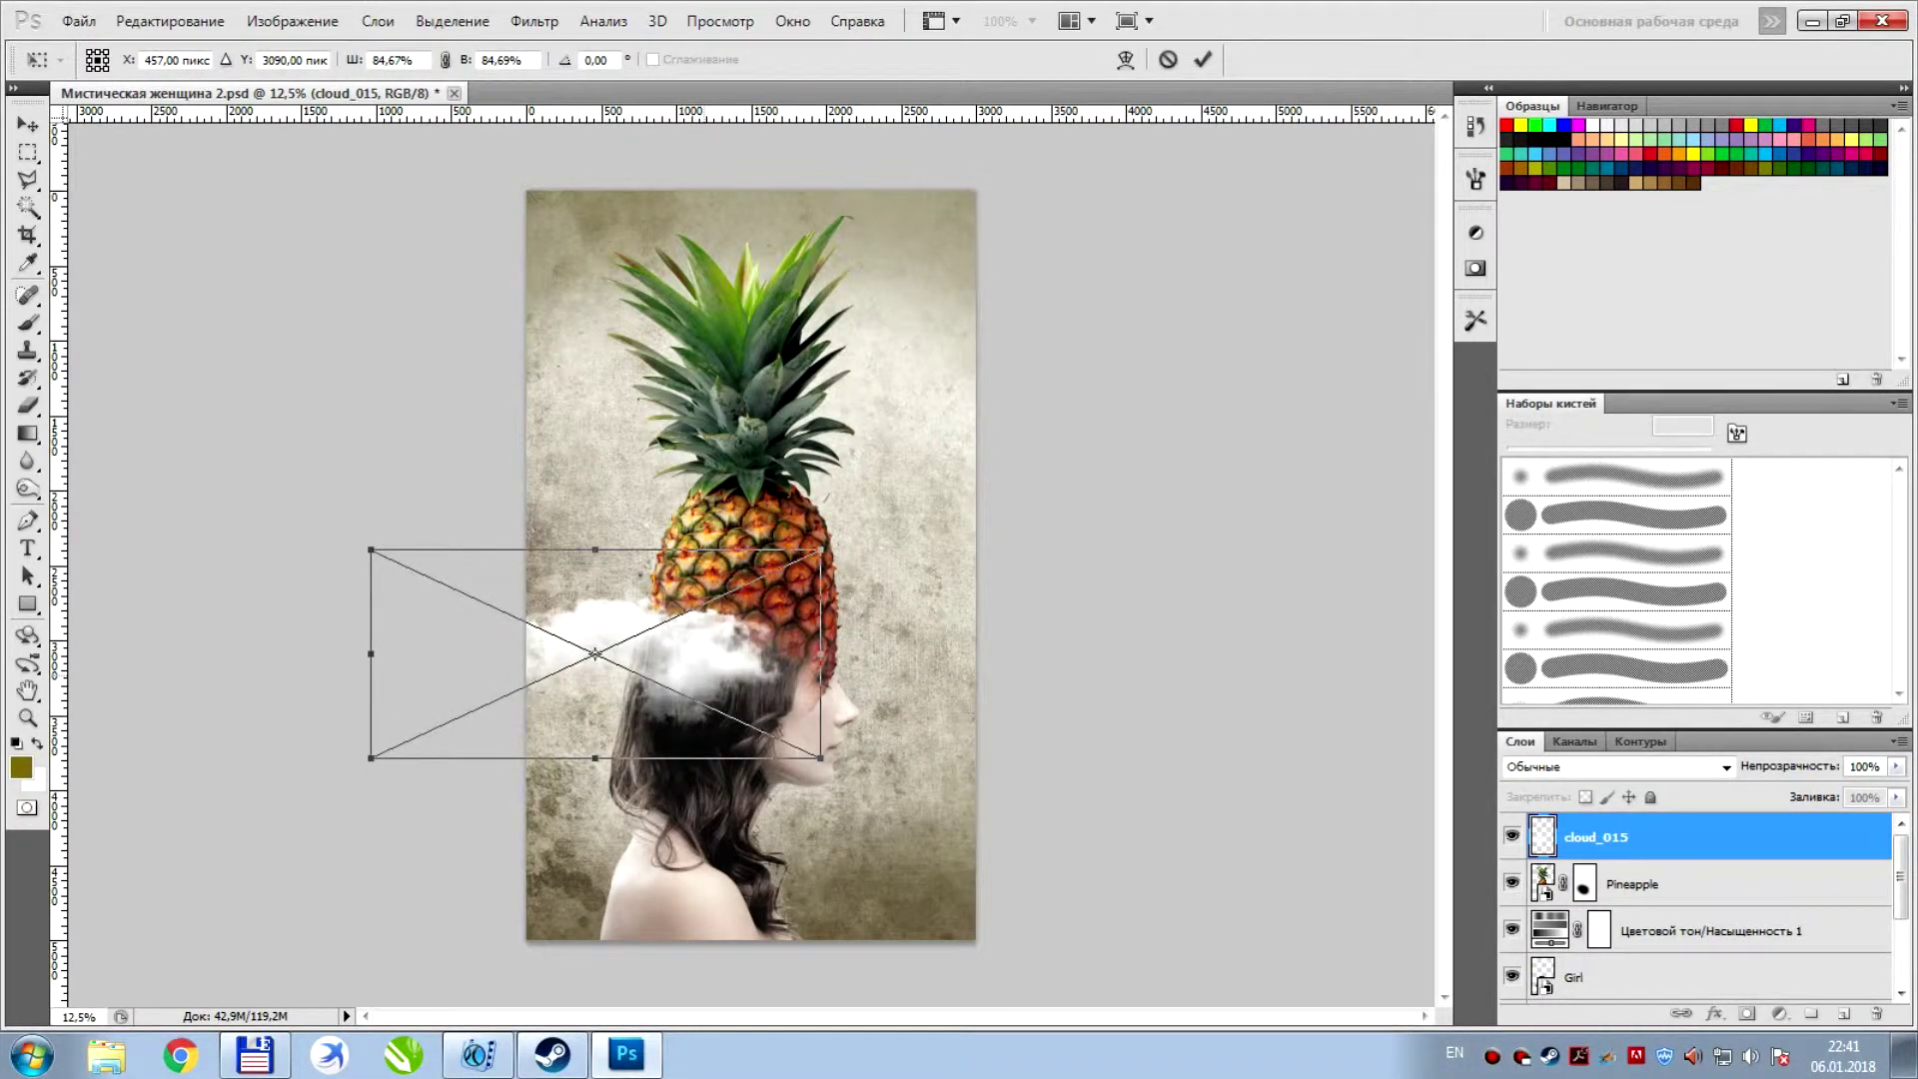
key("Return")
Duplicate the cloud over the pineapple leaves and save the document
key("ctrl+j")
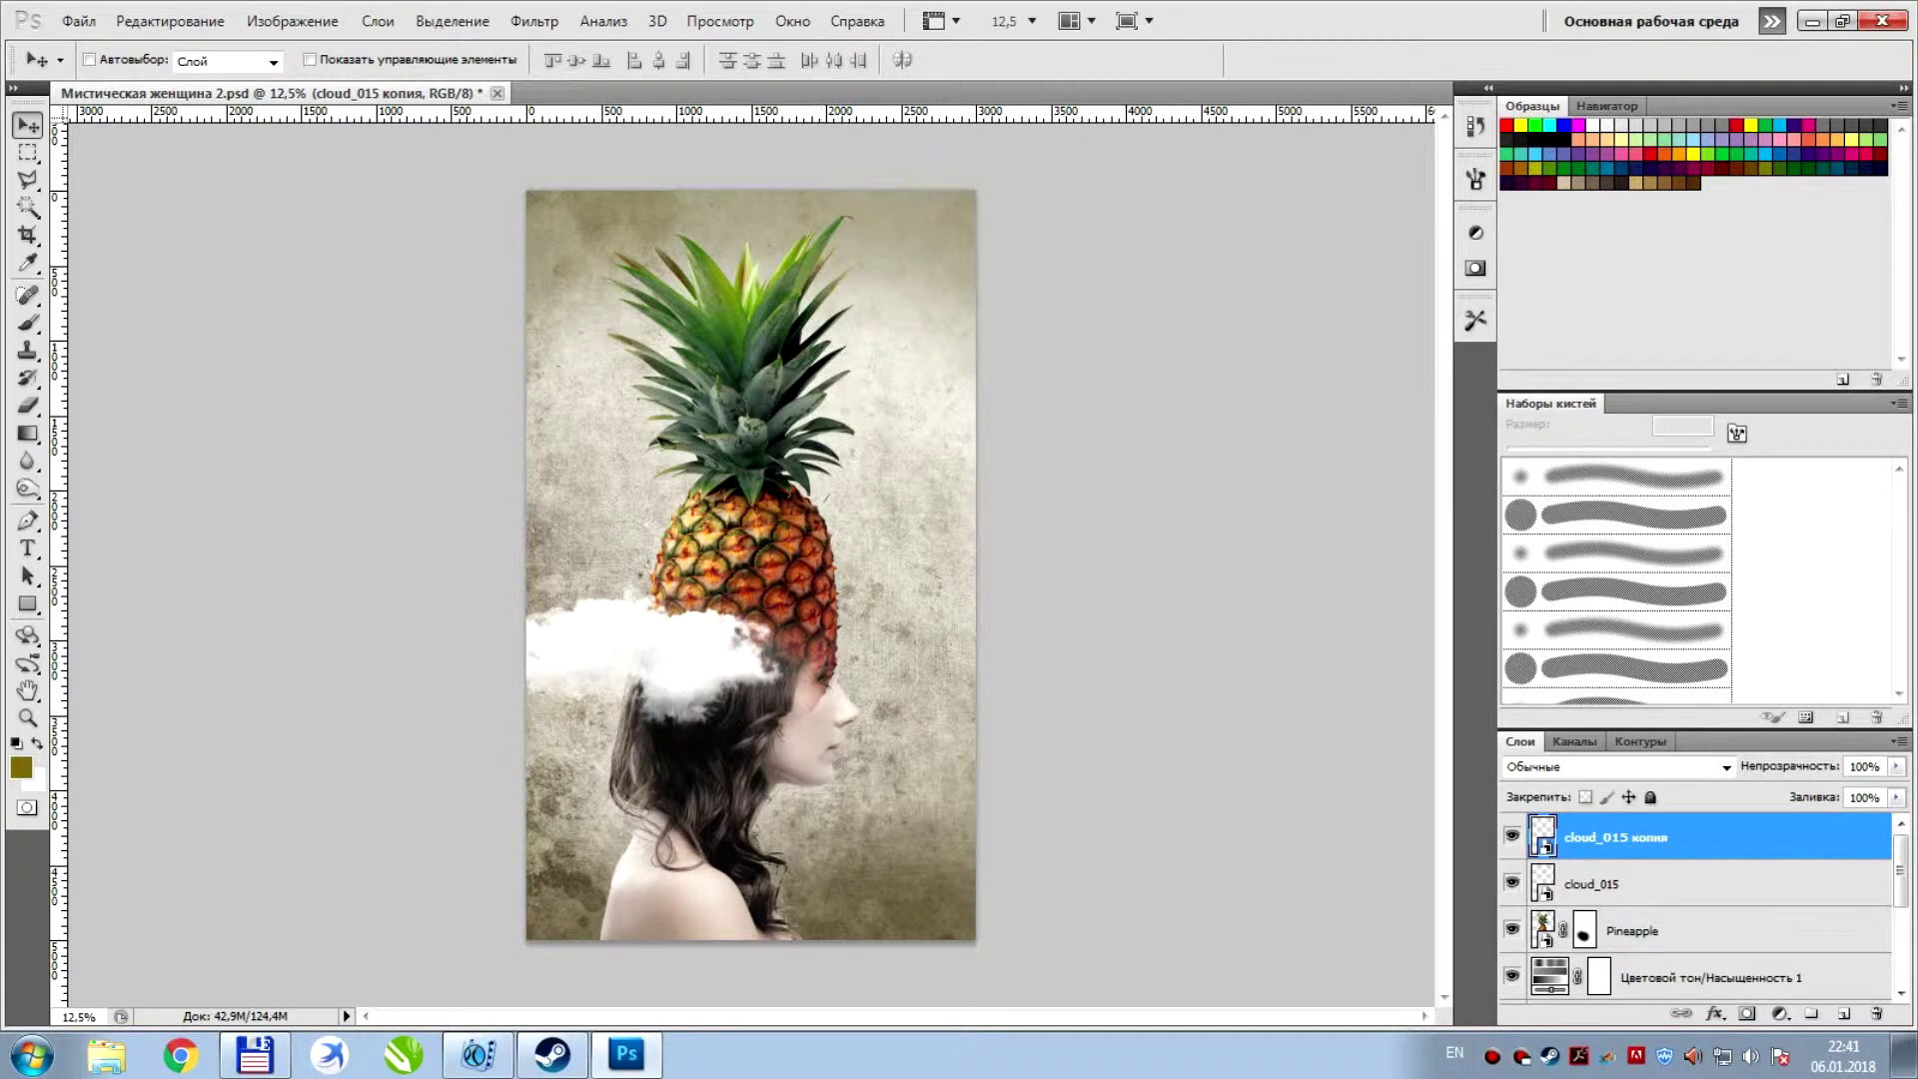
left_click_drag(726, 656, 926, 437)
left_click_drag(759, 430, 757, 410)
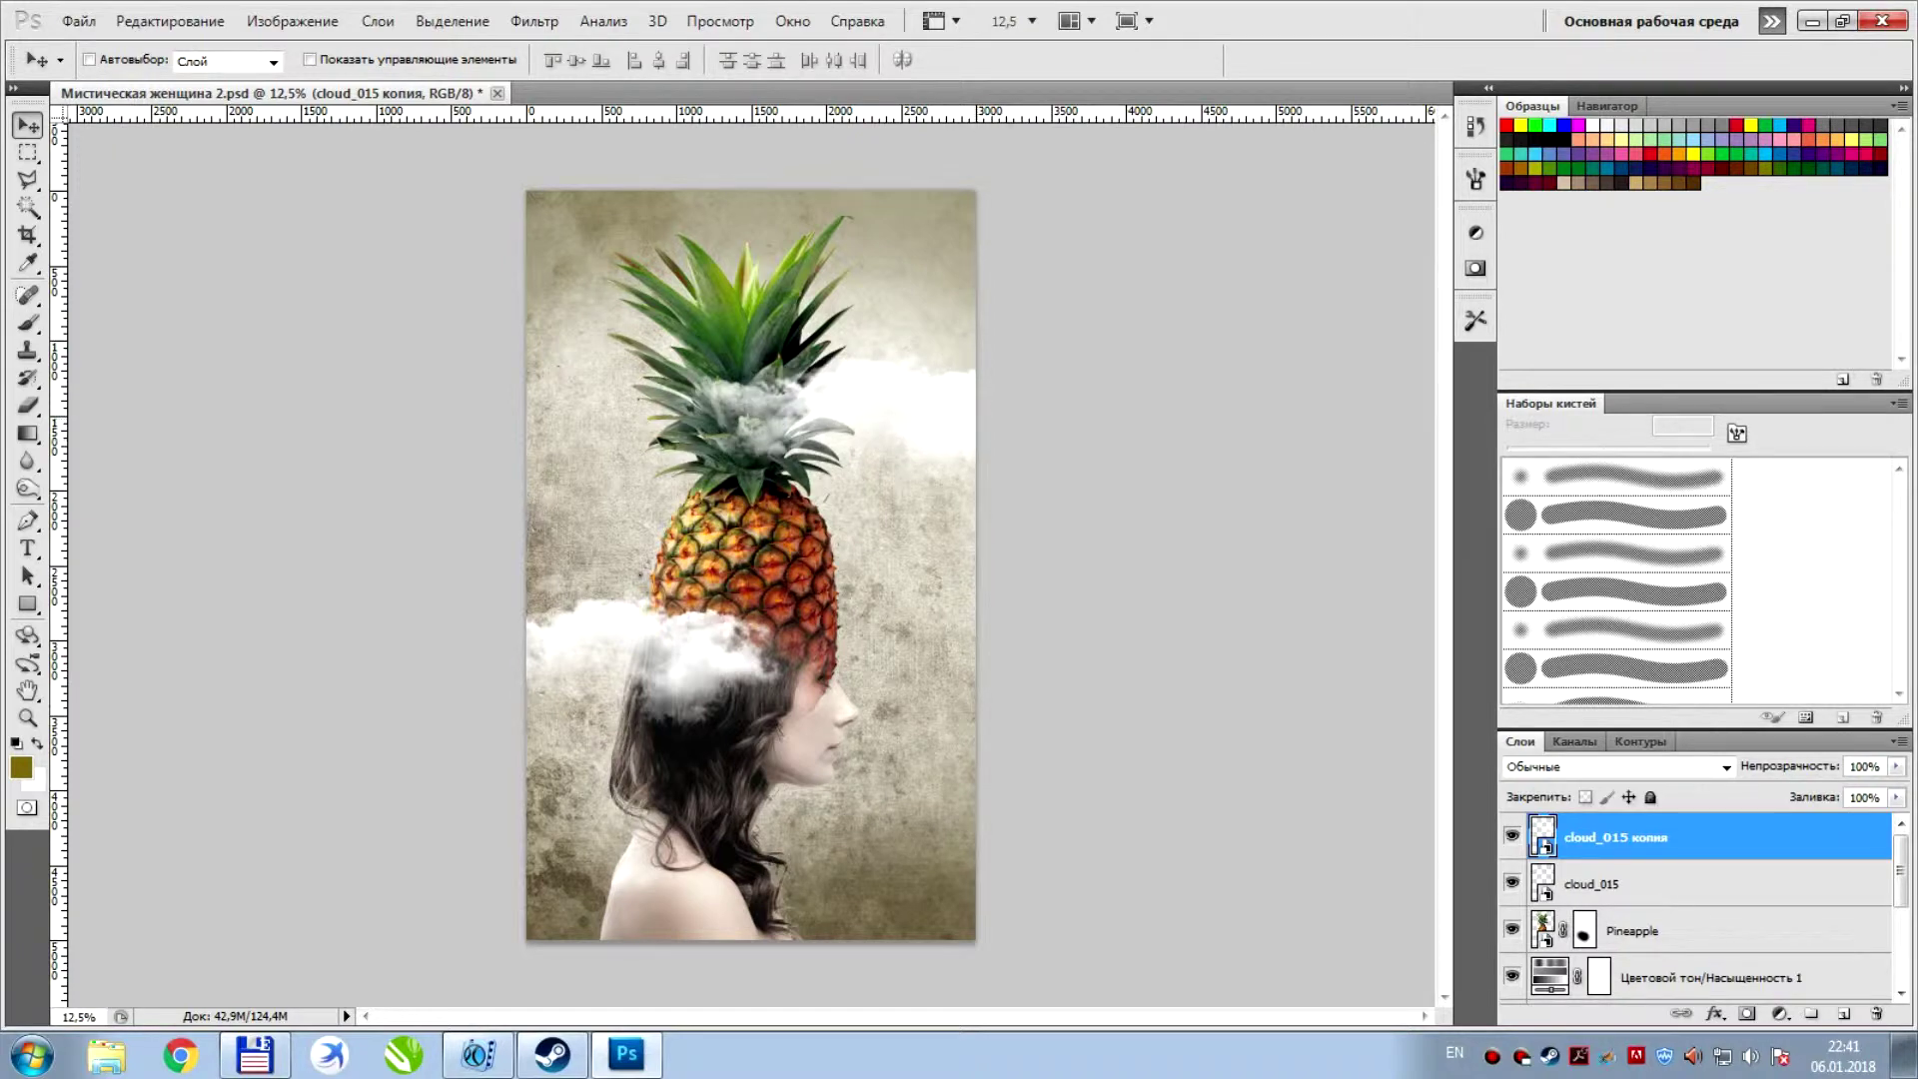
key("ctrl+s")
Place billboardgrass0001 slightly scaled down along the bottom of the canvas
left_click(77, 21)
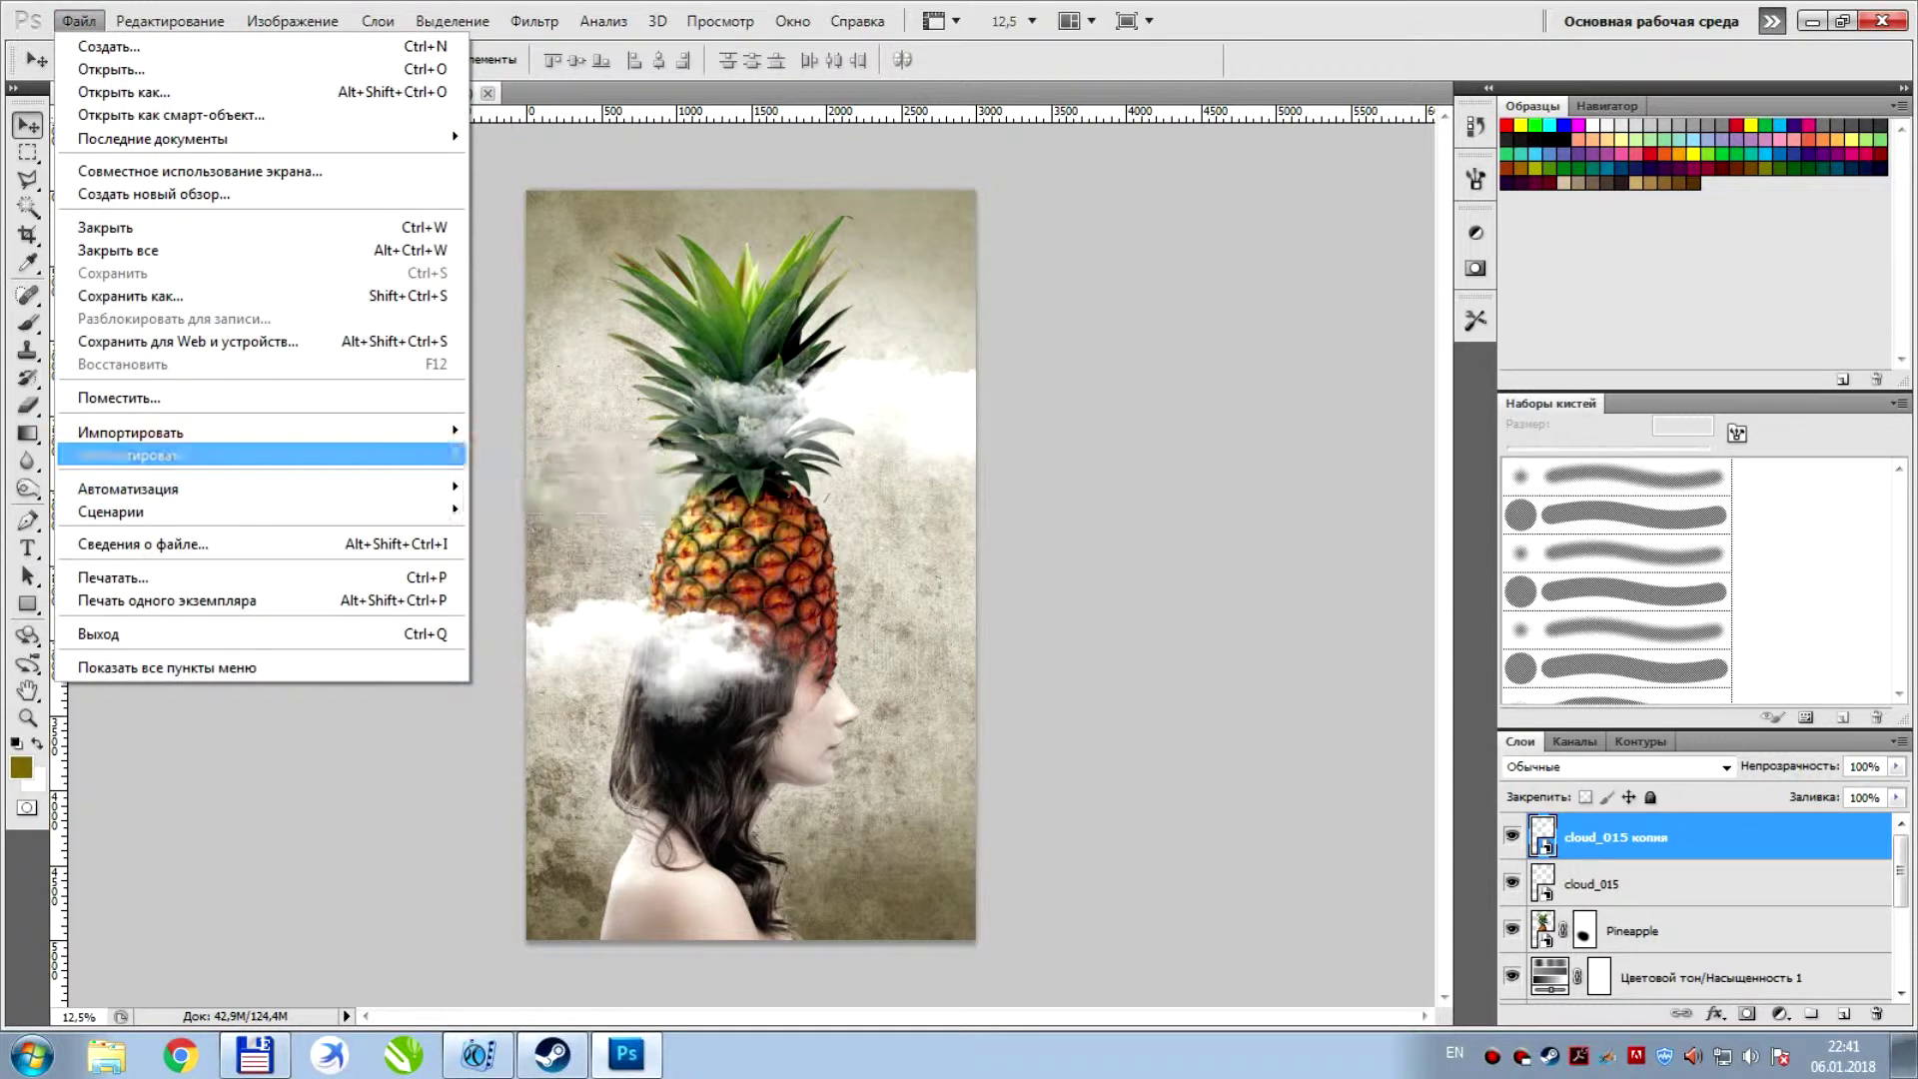
left_click(189, 397)
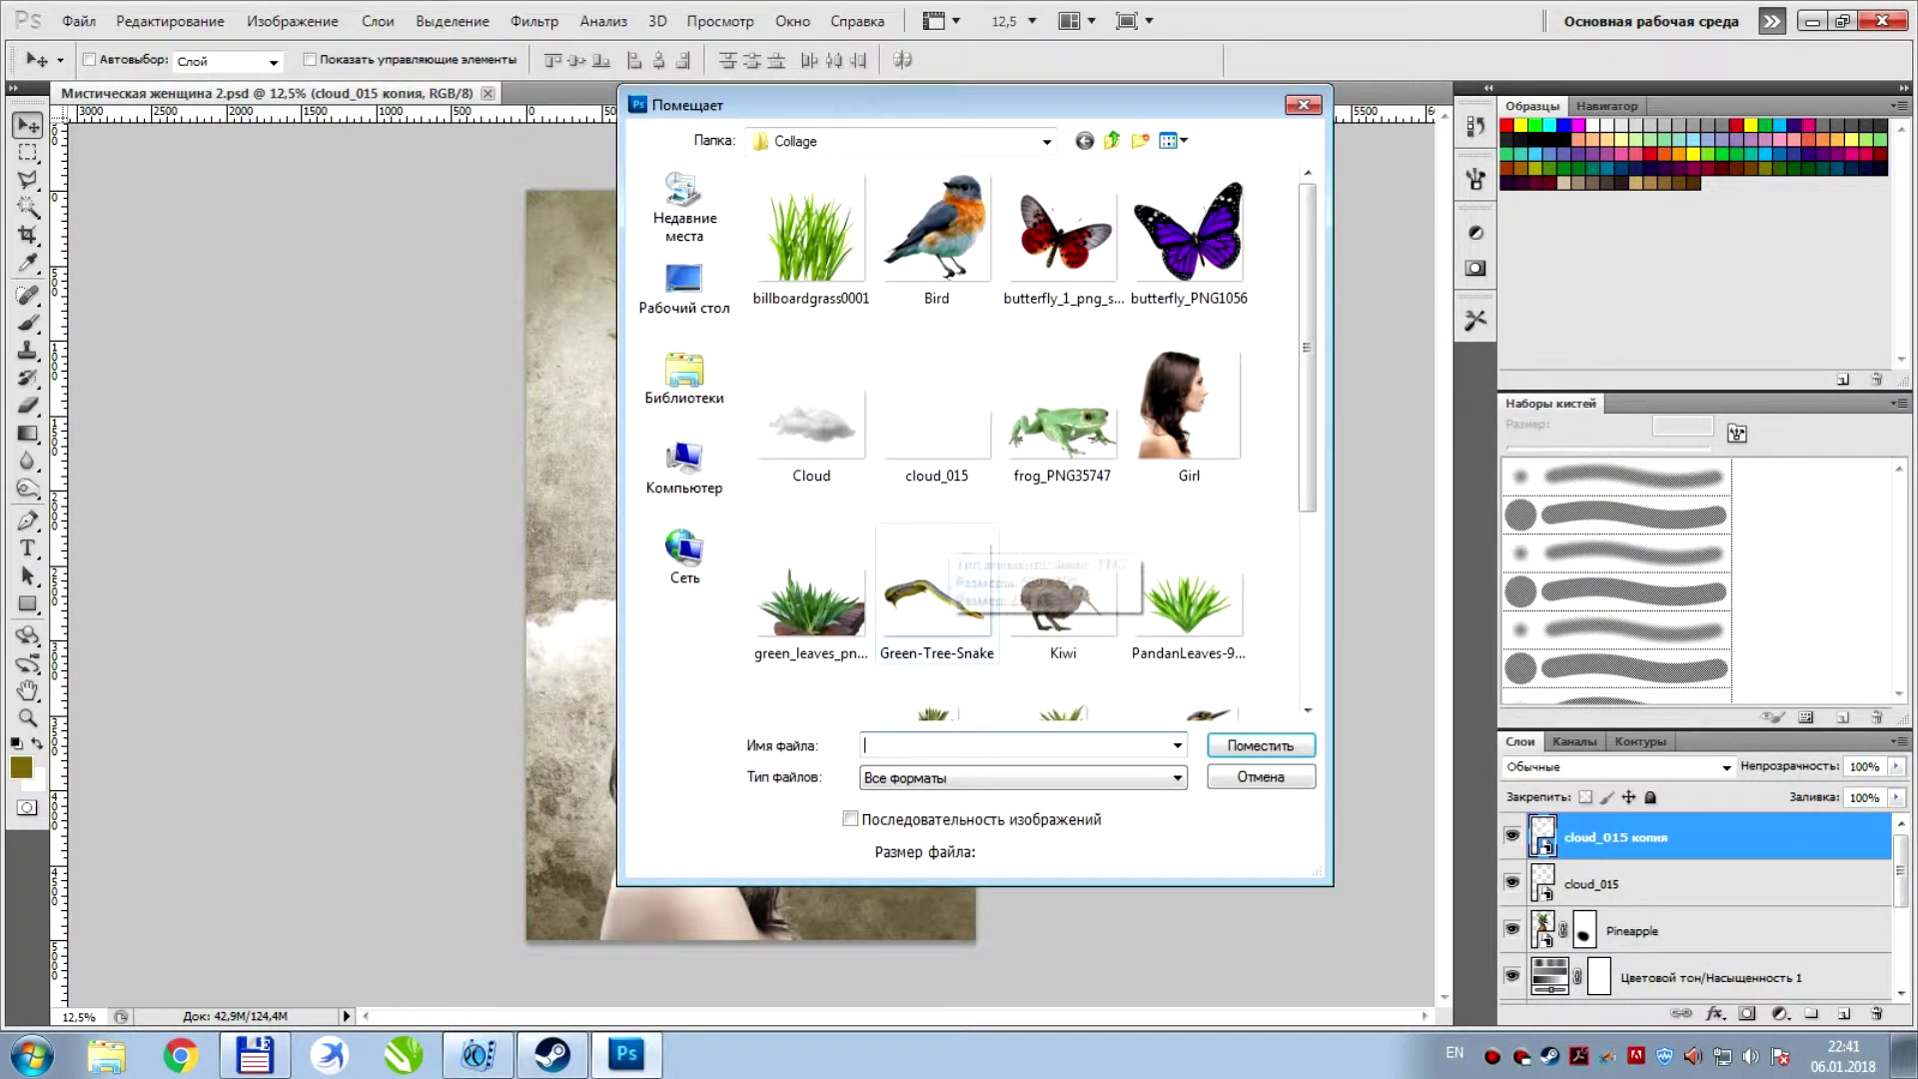
double_click(810, 230)
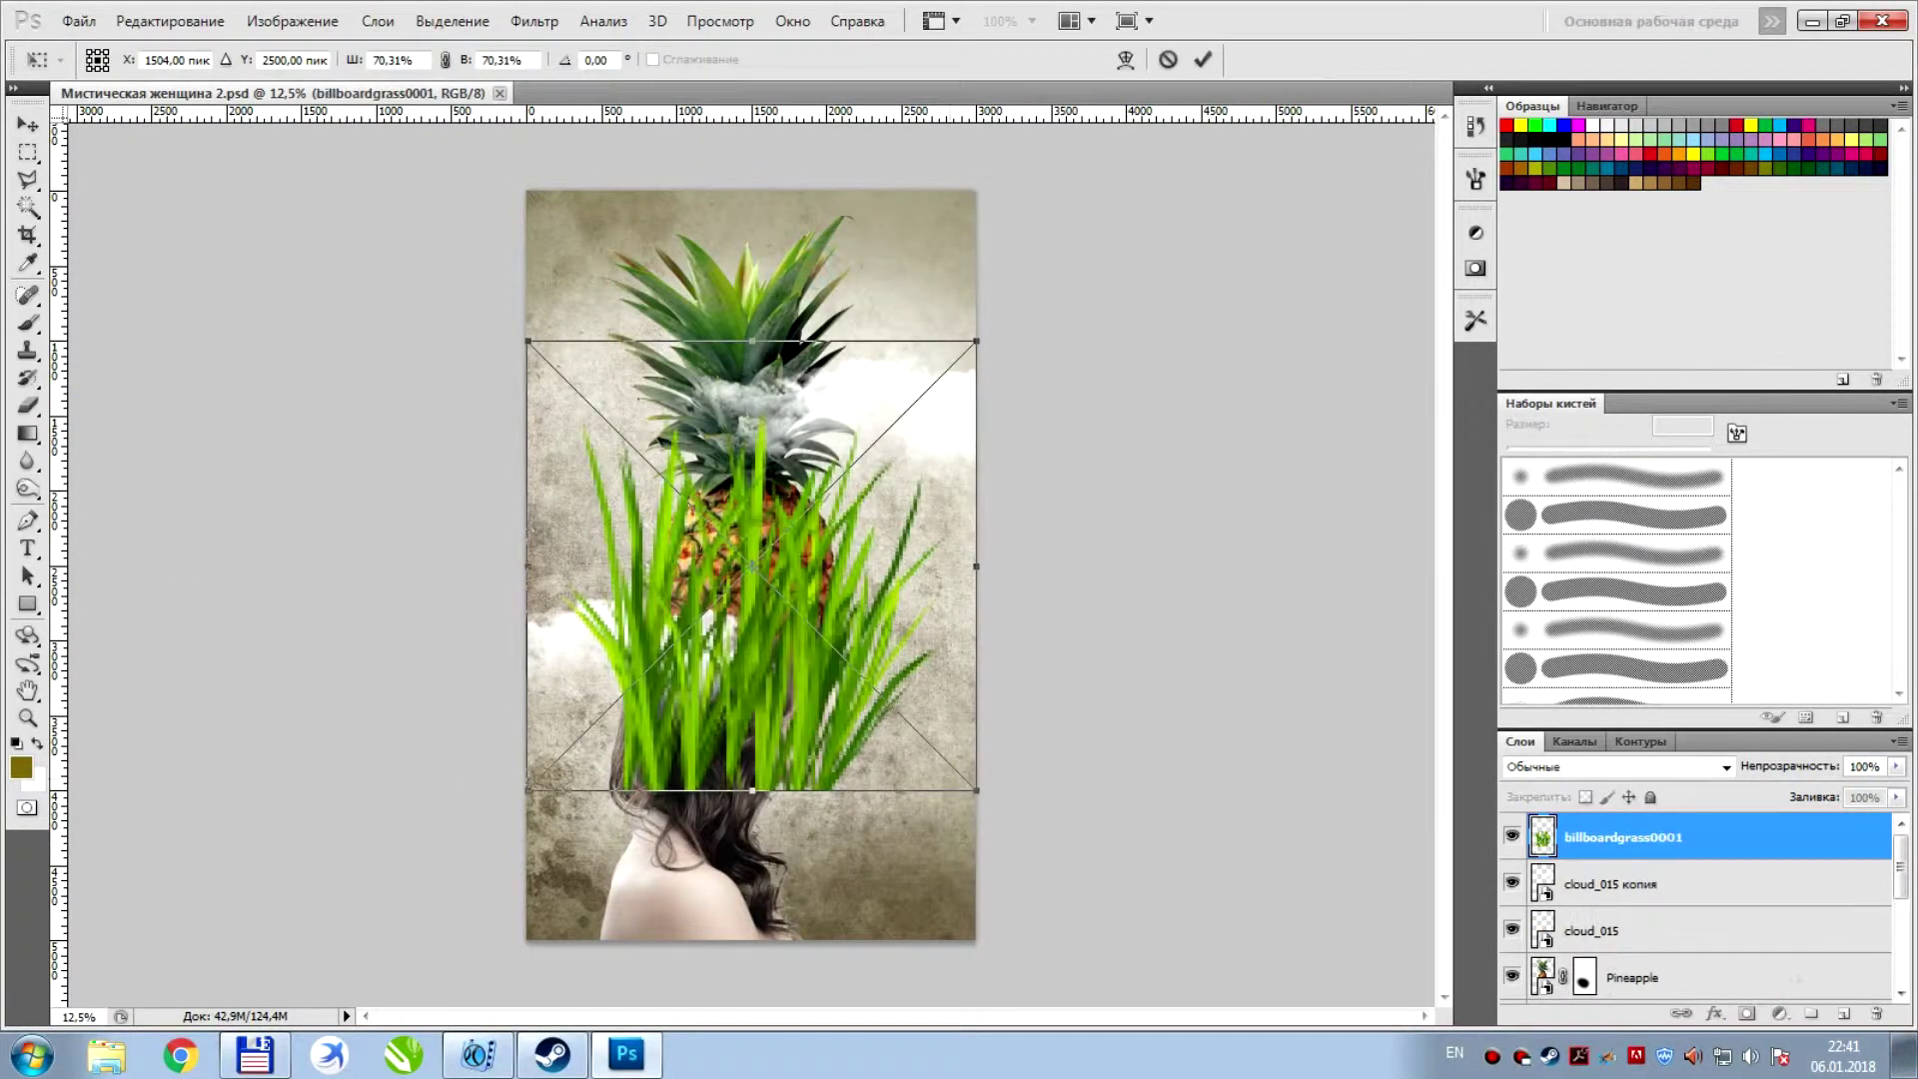
left_click_drag(752, 565, 752, 915)
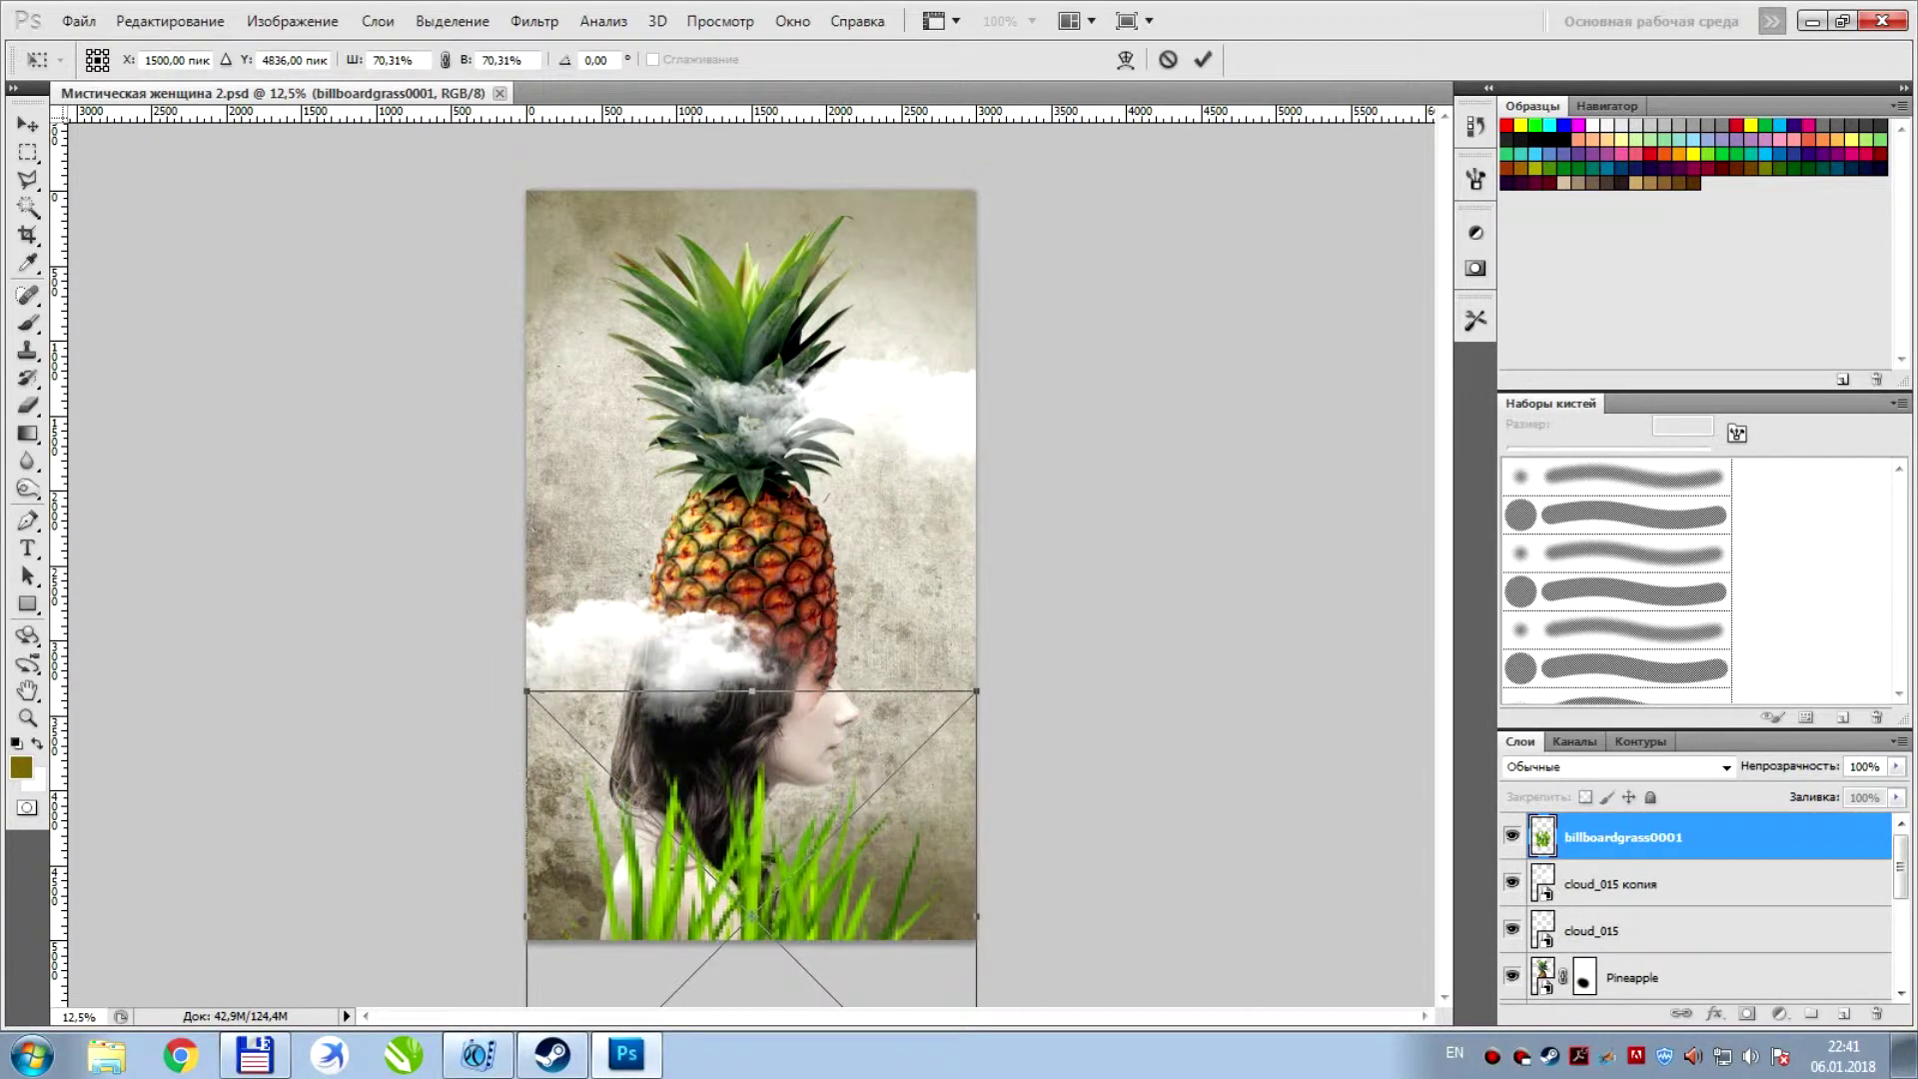
left_click_drag(976, 691, 922, 728)
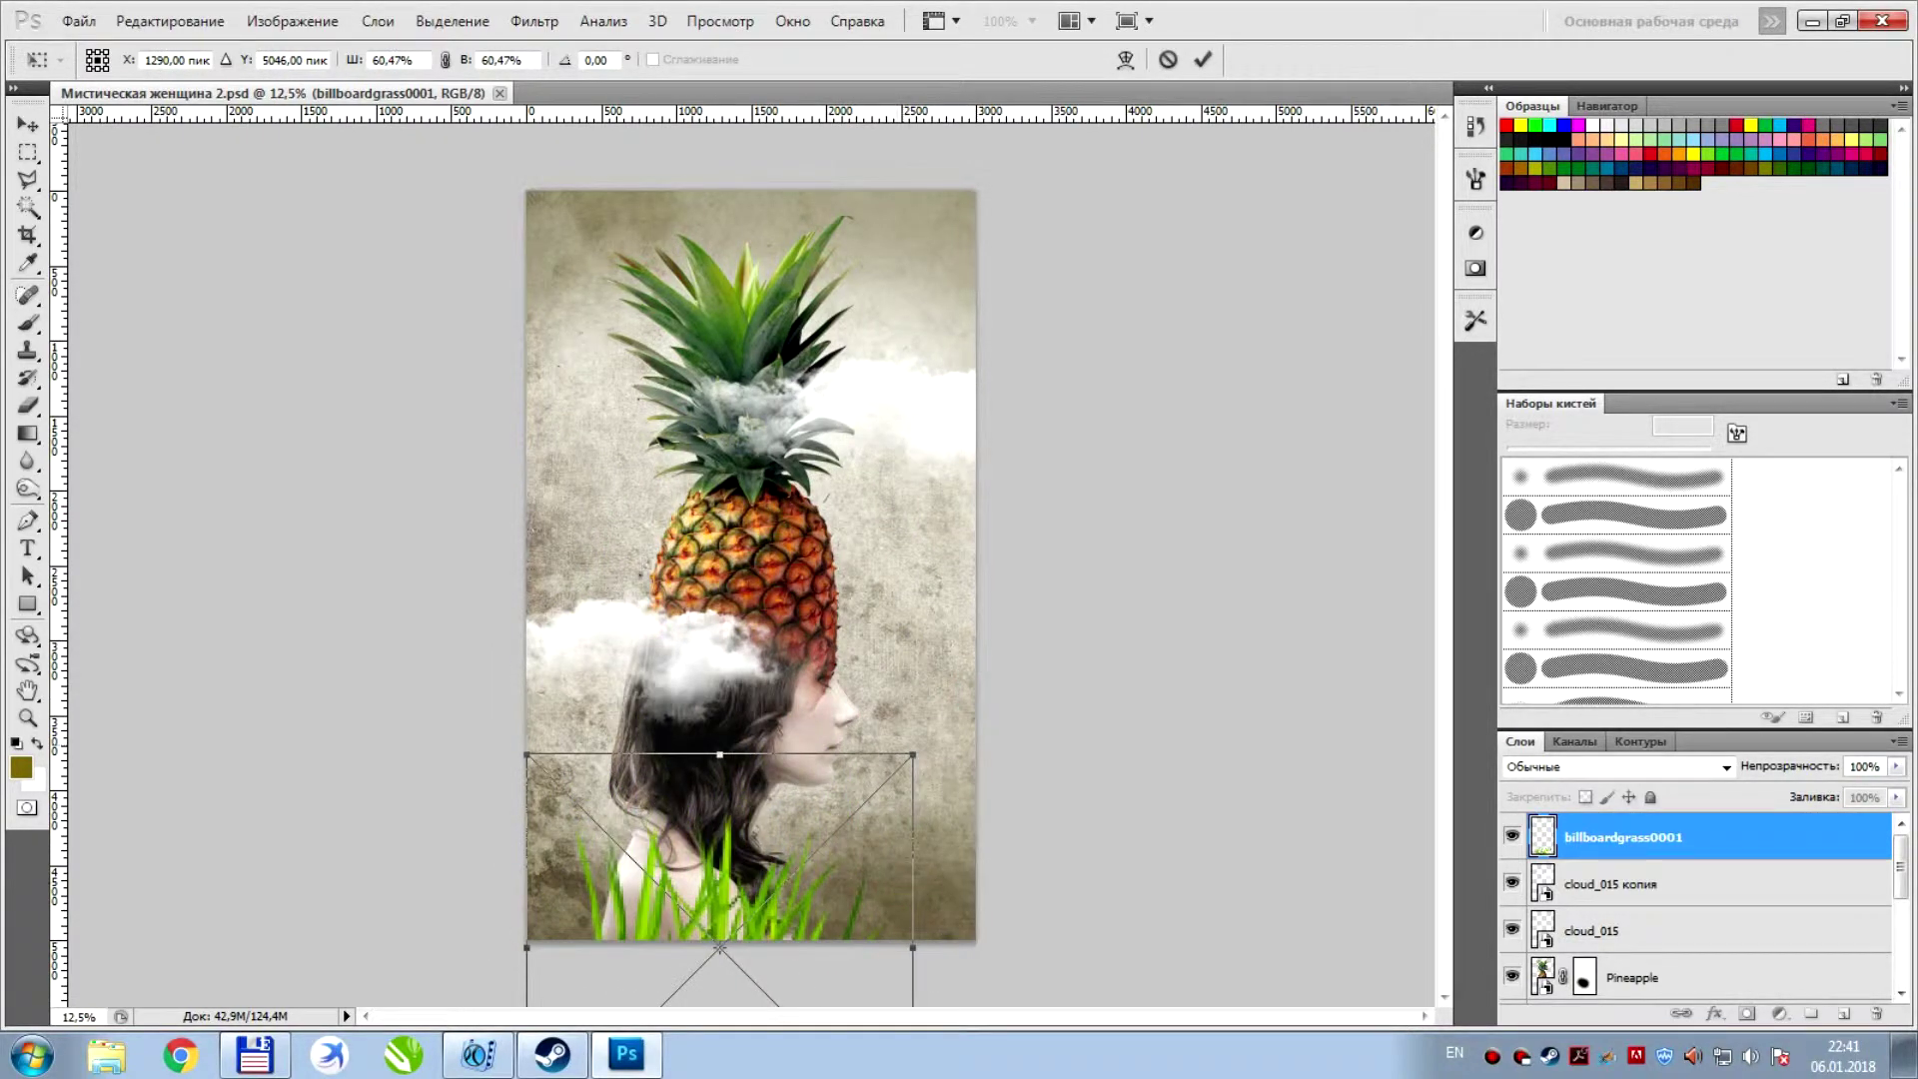
key("Return")
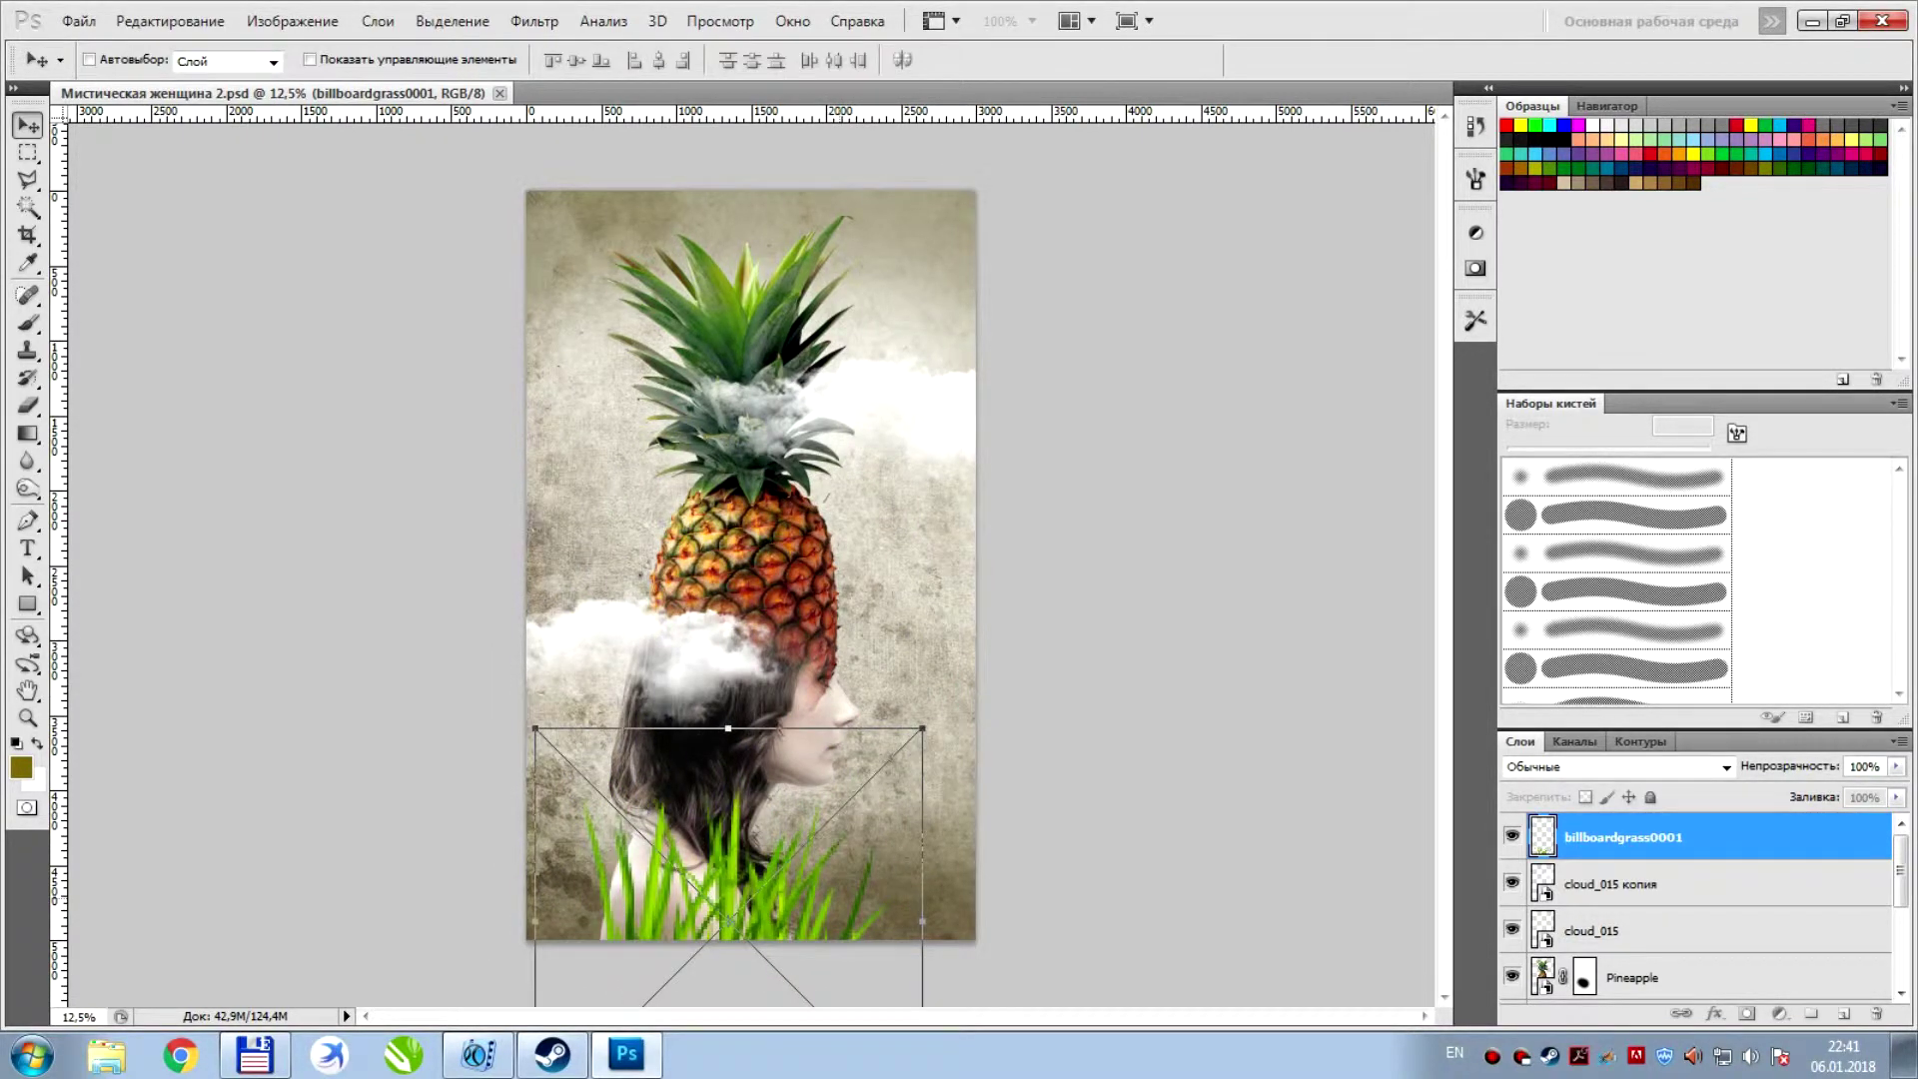
key("ctrl+plus")
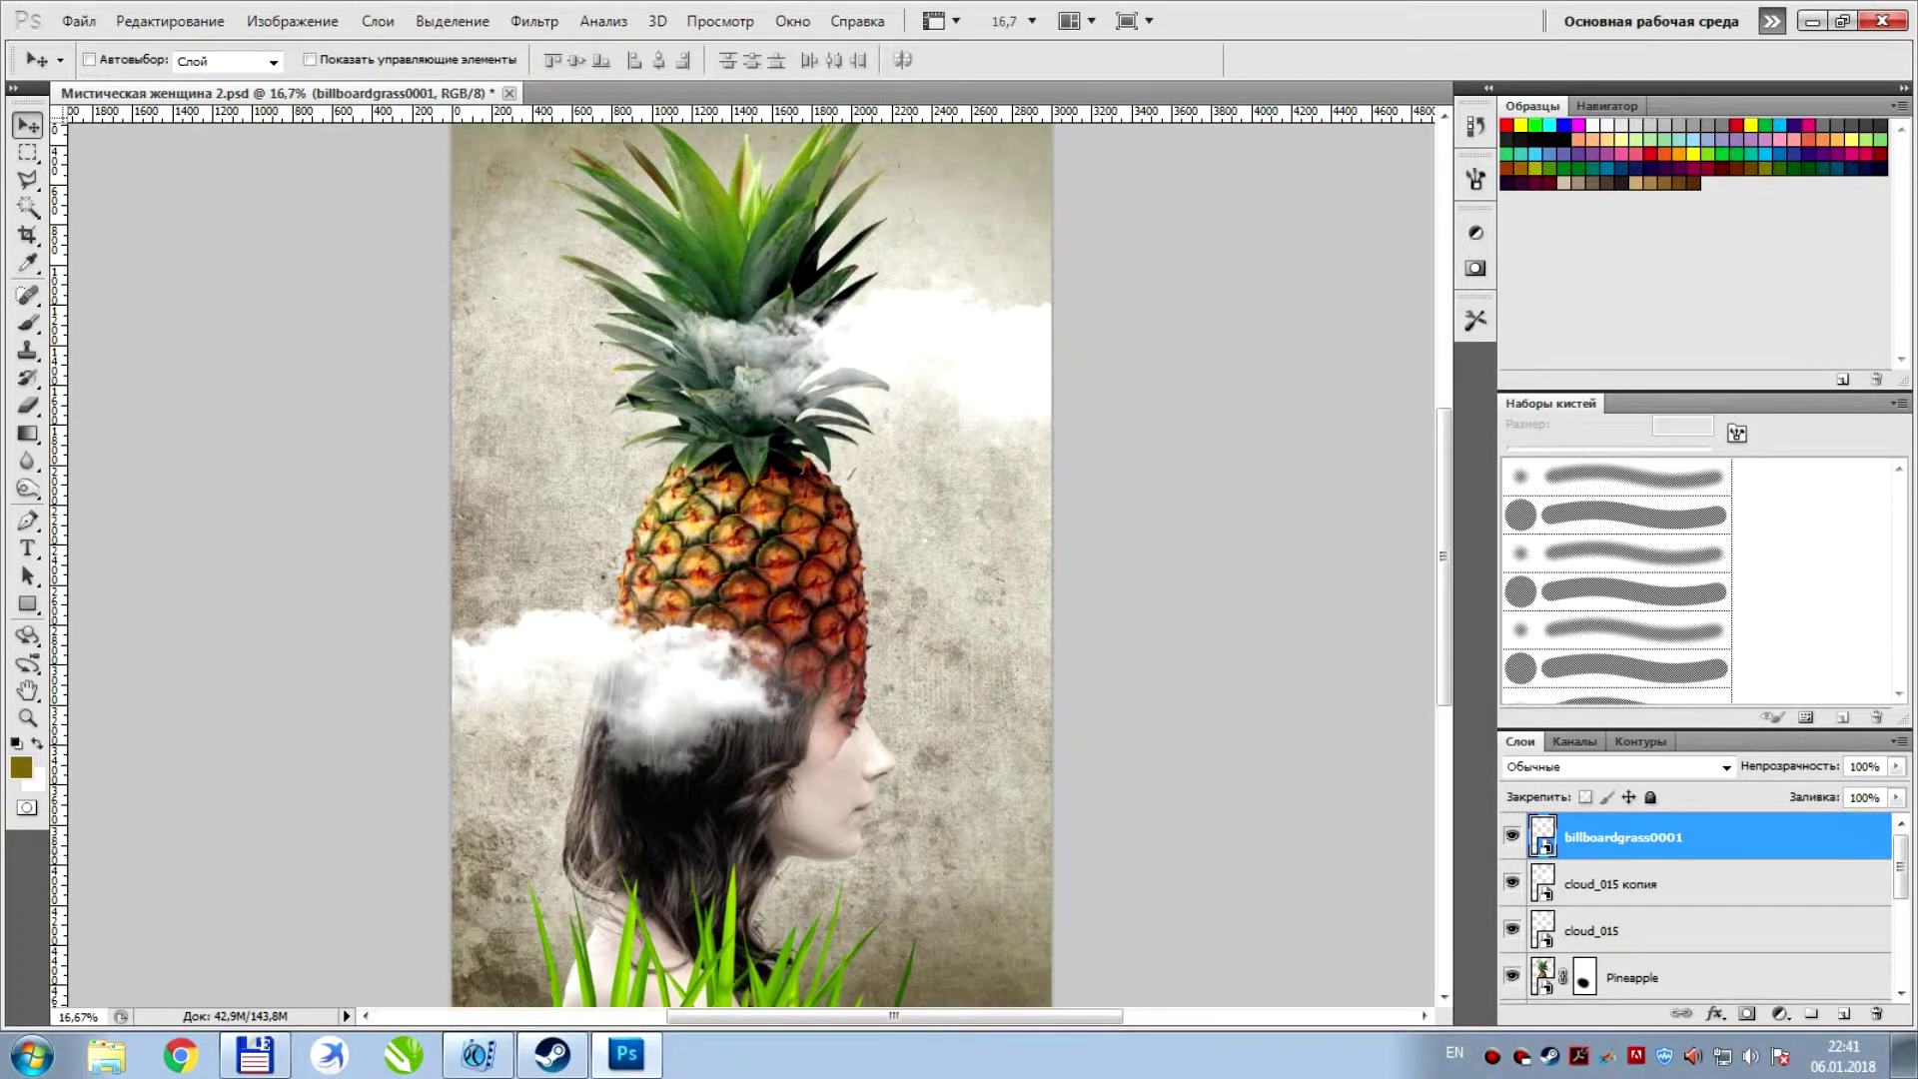
scroll(1049, 789, "down", 3)
scroll(1049, 789, "down", 2)
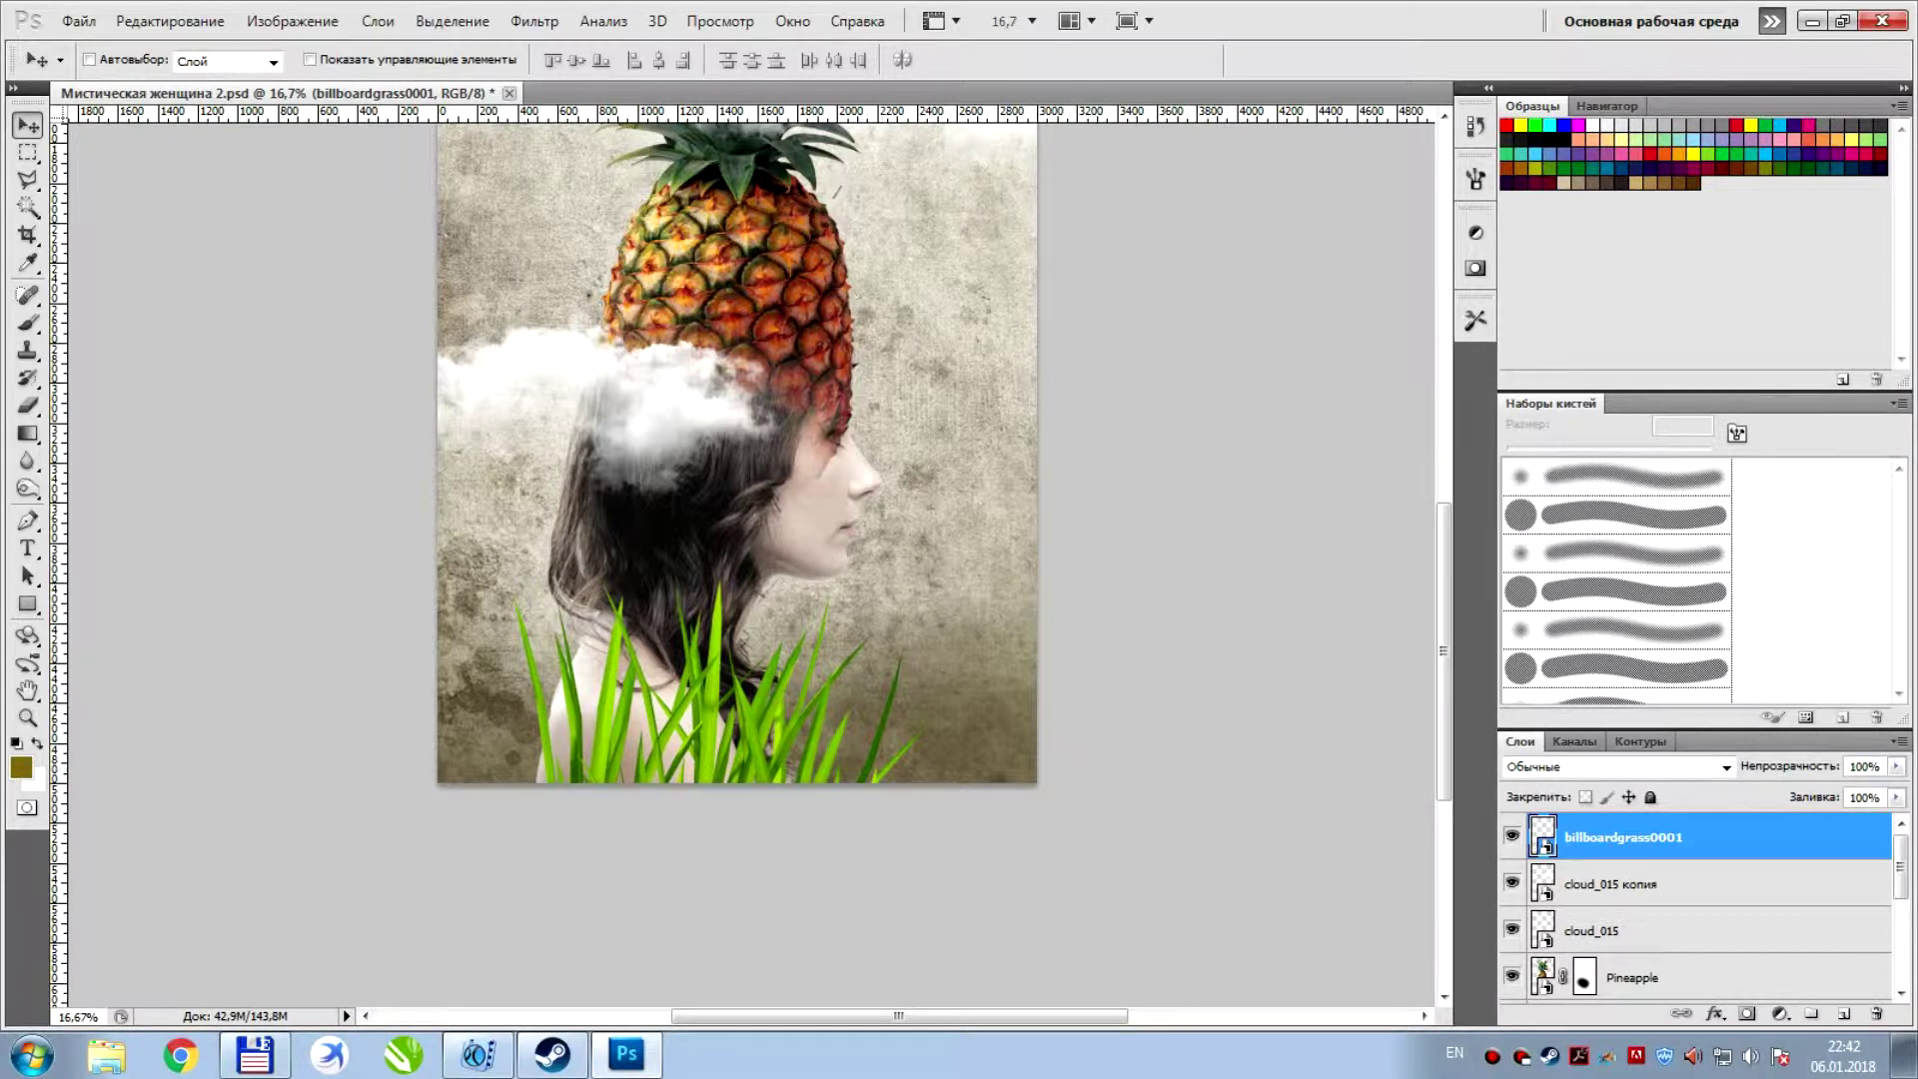
Add a Hue/Saturation adjustment clipped to the grass with saturation -42
left_click(1780, 1013)
left_click(1679, 740)
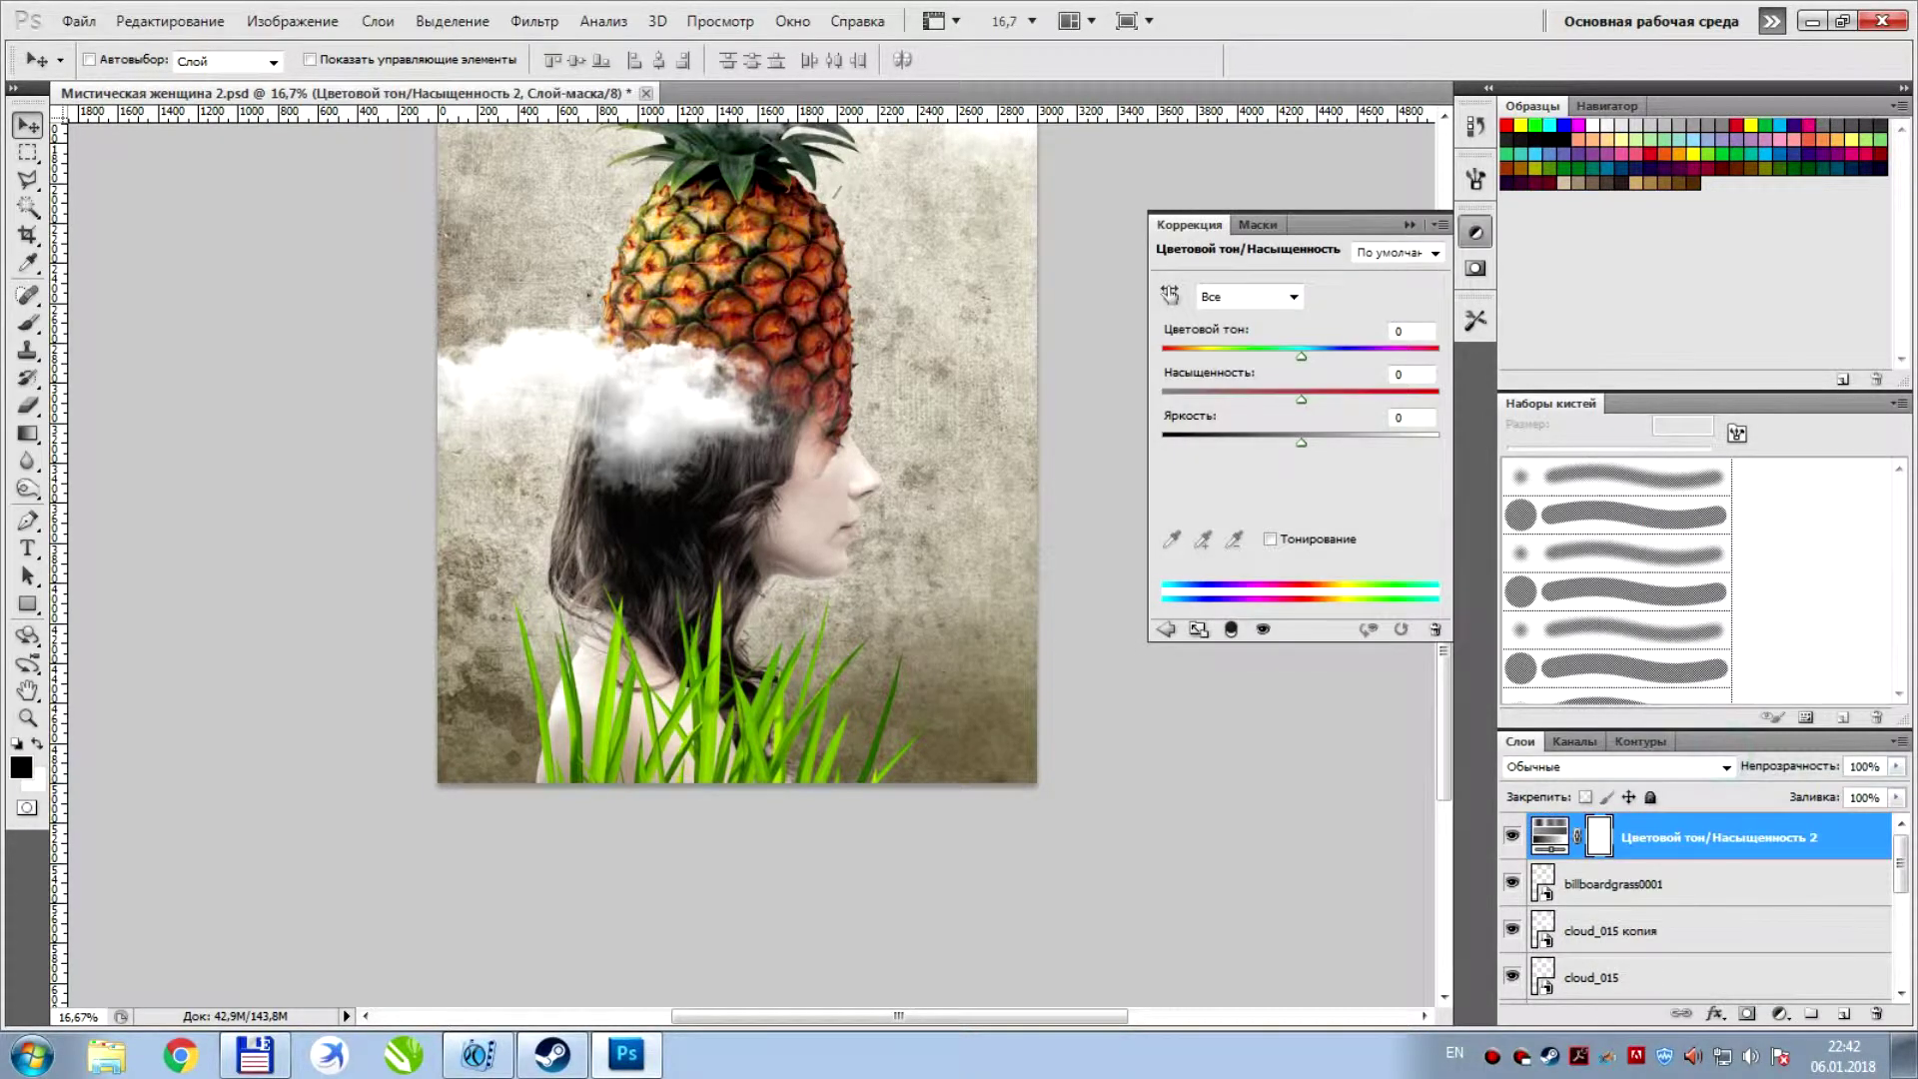
left_click(1683, 861, "alt")
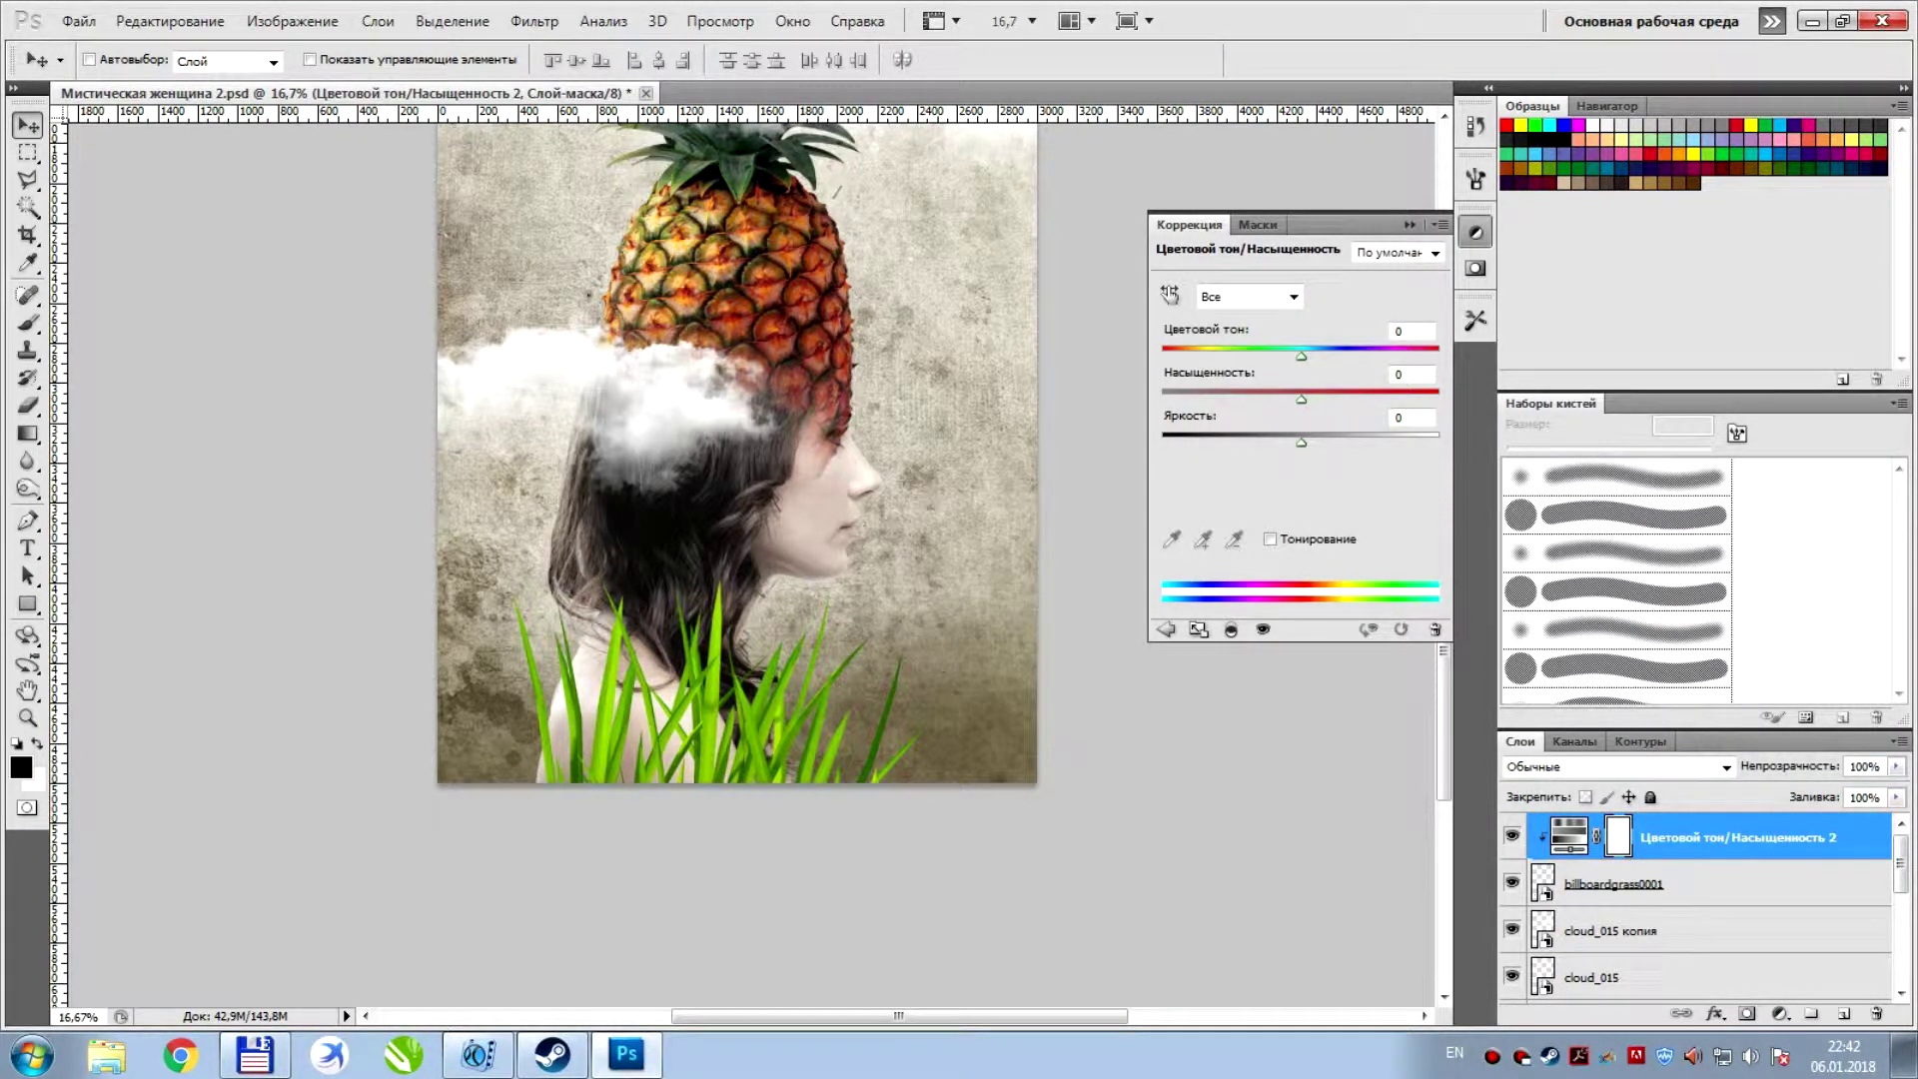
left_click_drag(1301, 399, 1242, 399)
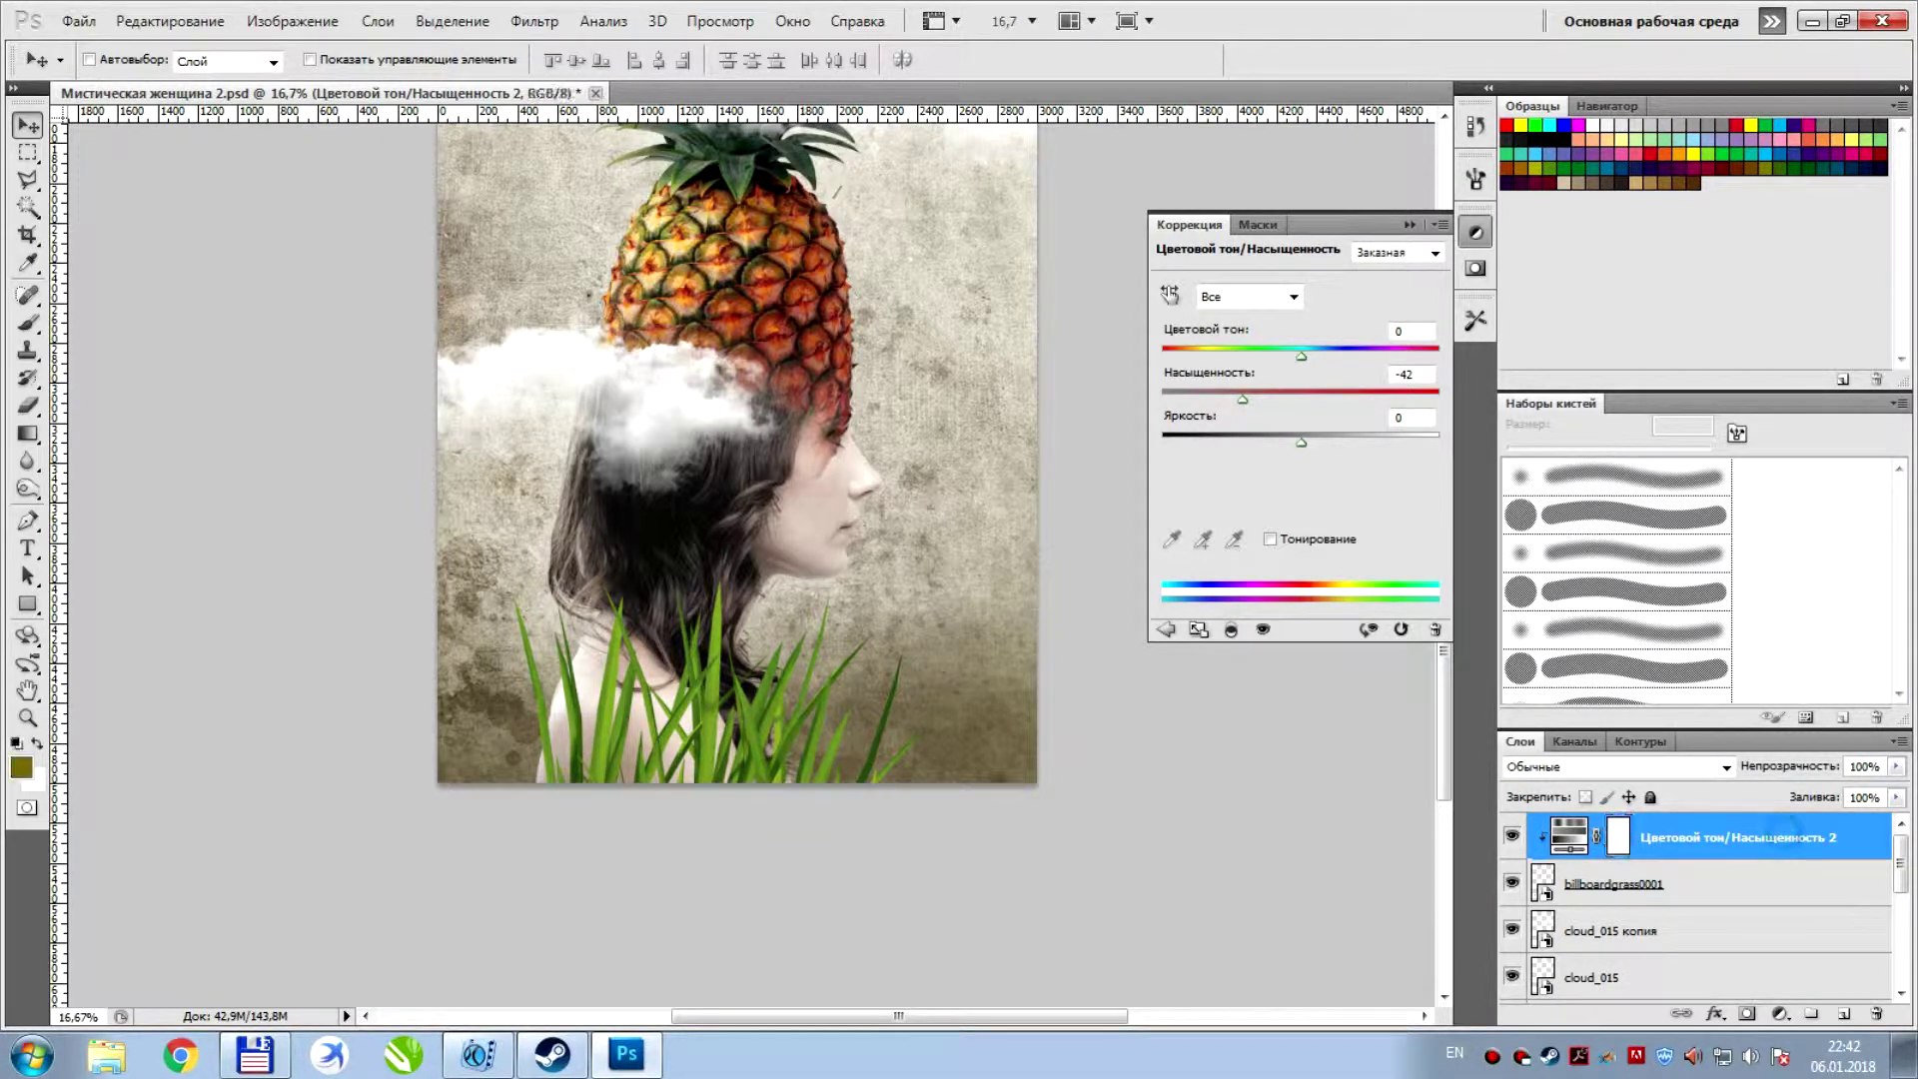
Duplicate the grass layer, put the copy beneath the Girl layer, and shift it right
left_click(1733, 869)
key("ctrl+j")
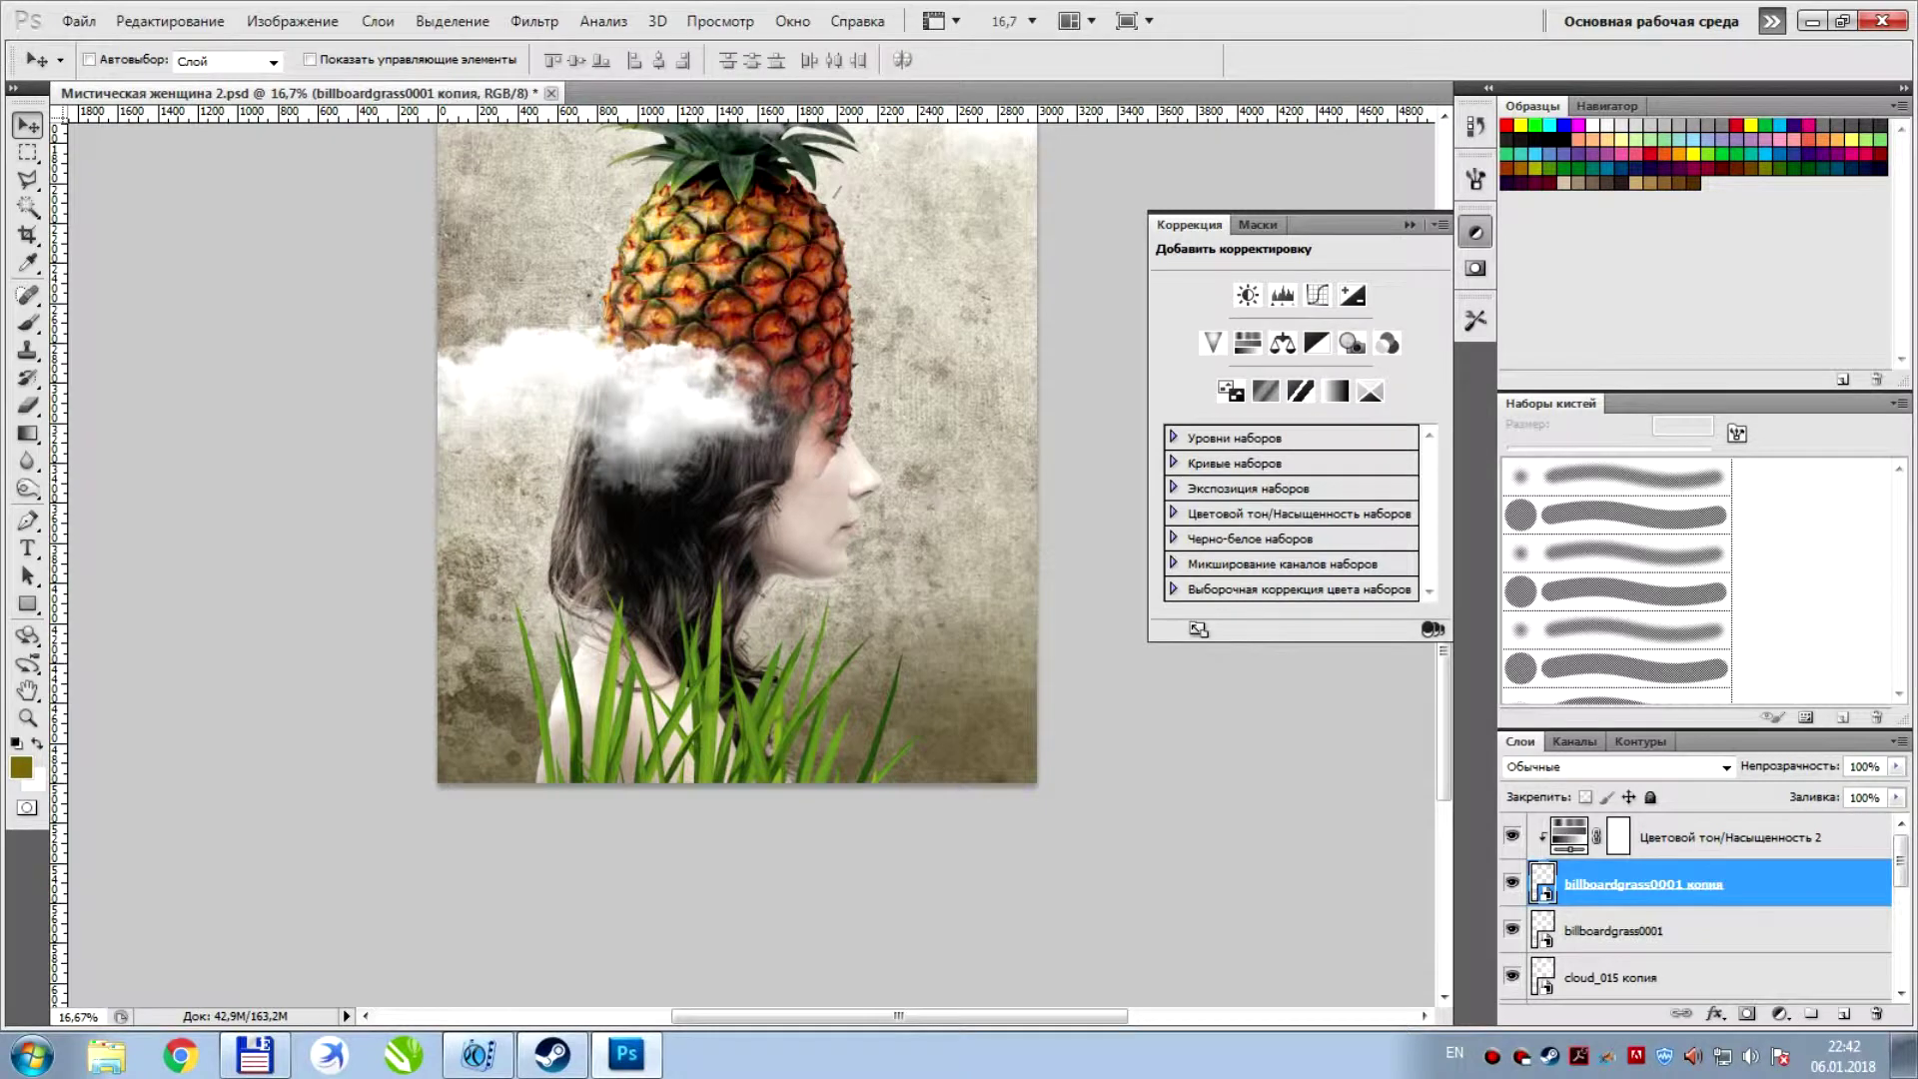
left_click_drag(1643, 883, 1644, 817)
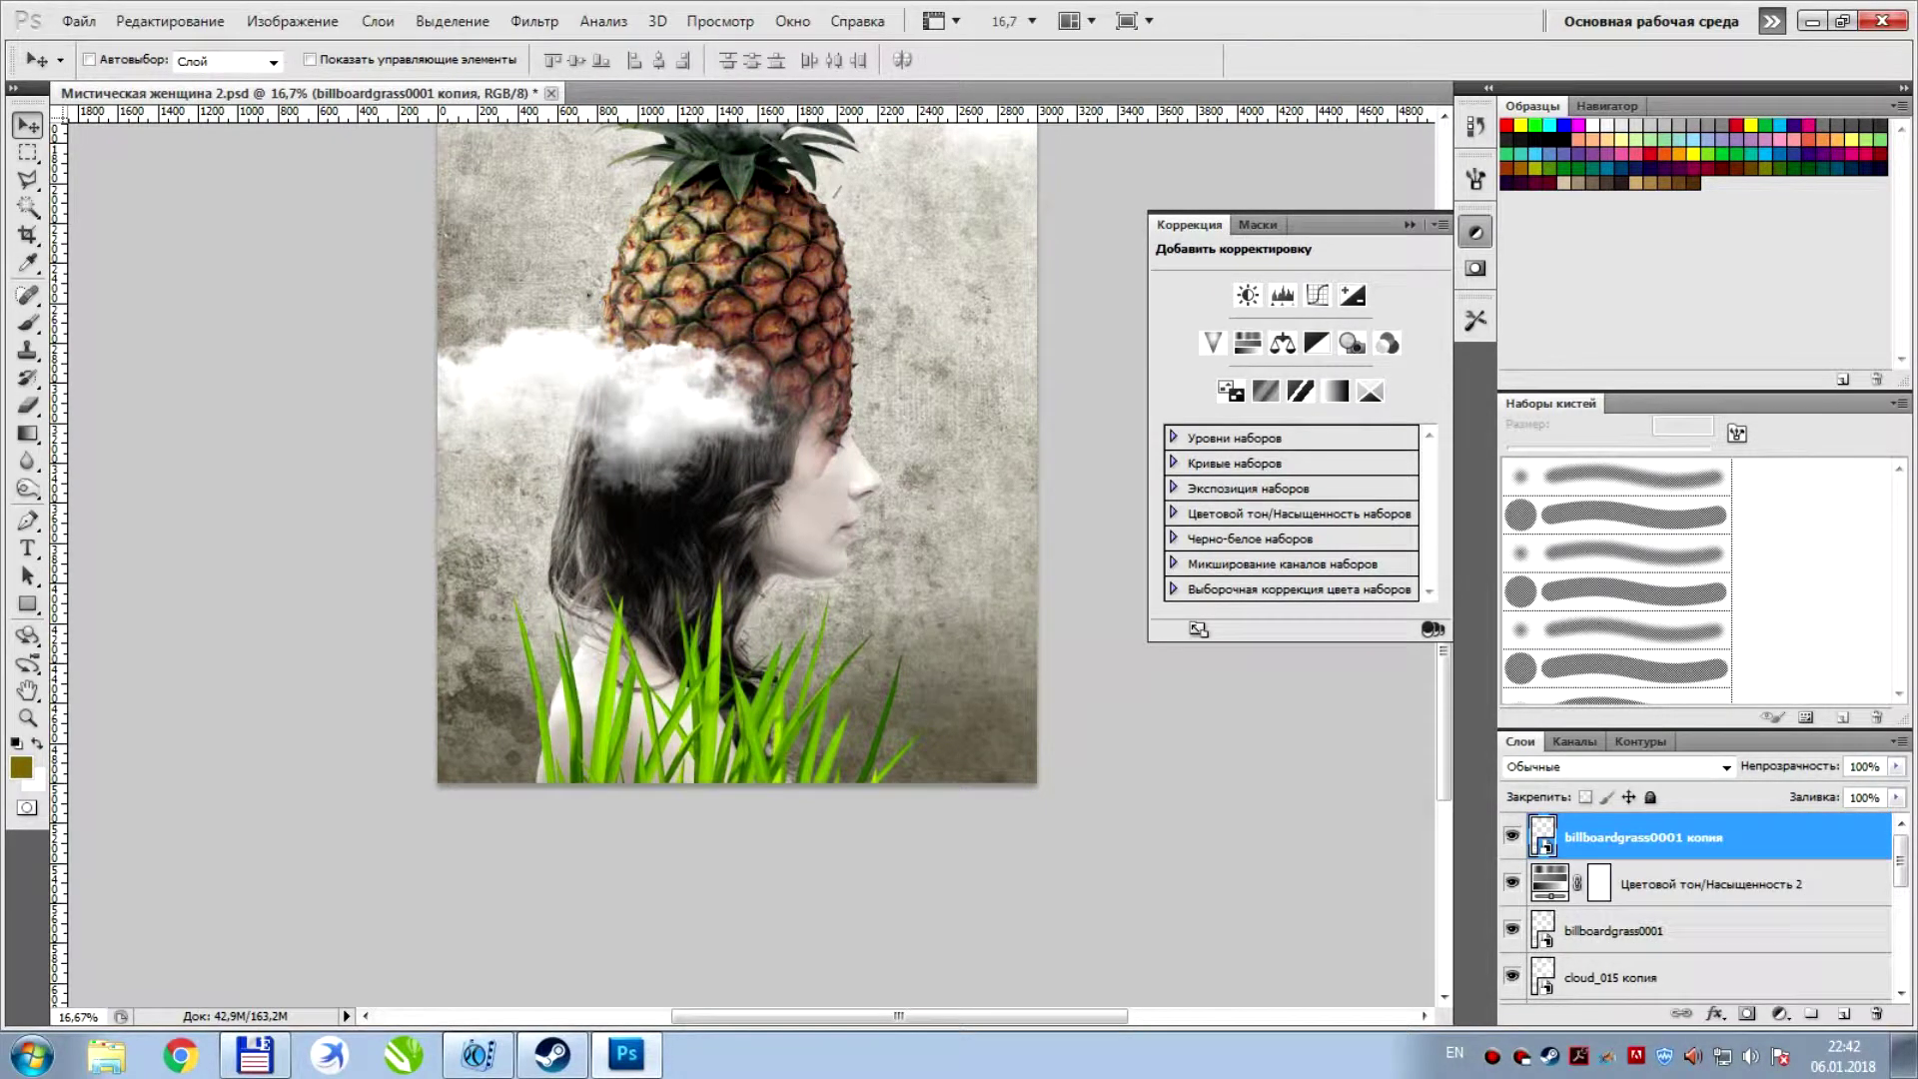
left_click_drag(1643, 837, 1639, 999)
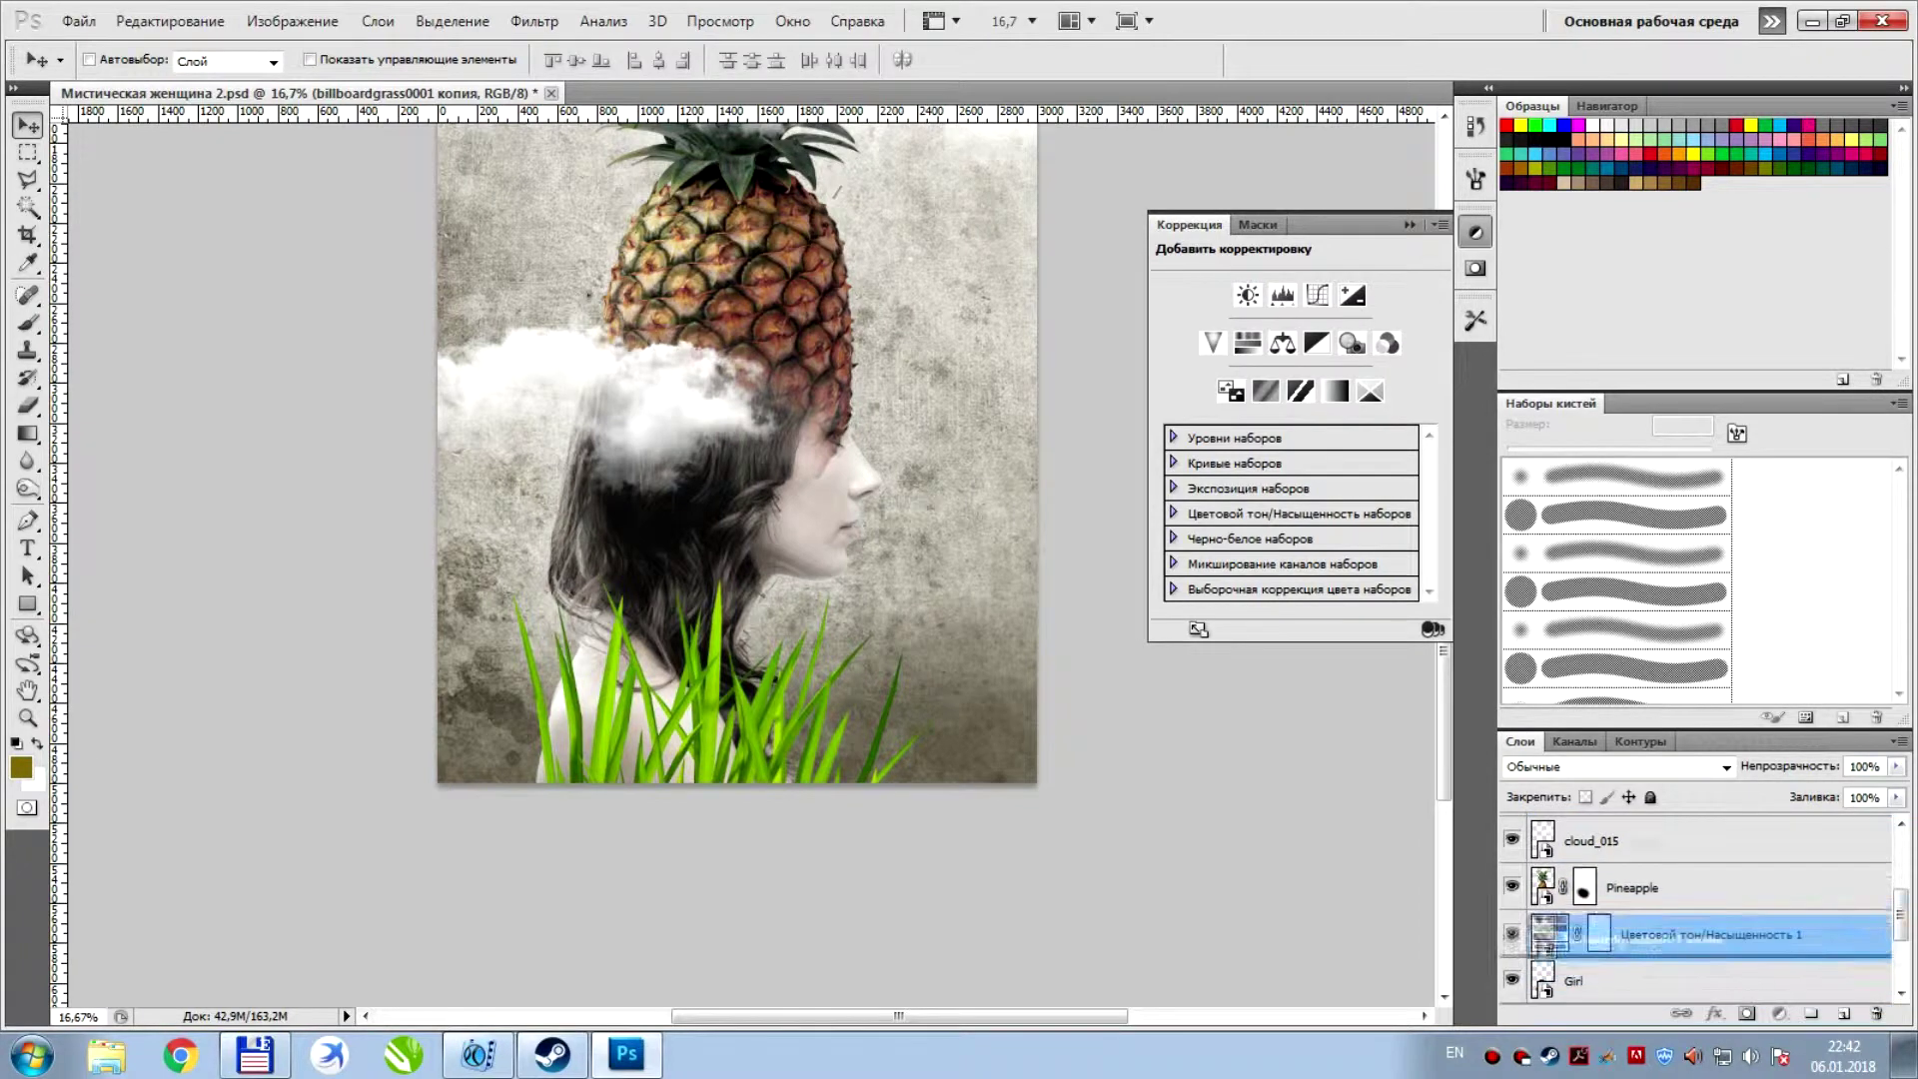
left_click_drag(1639, 999, 1639, 995)
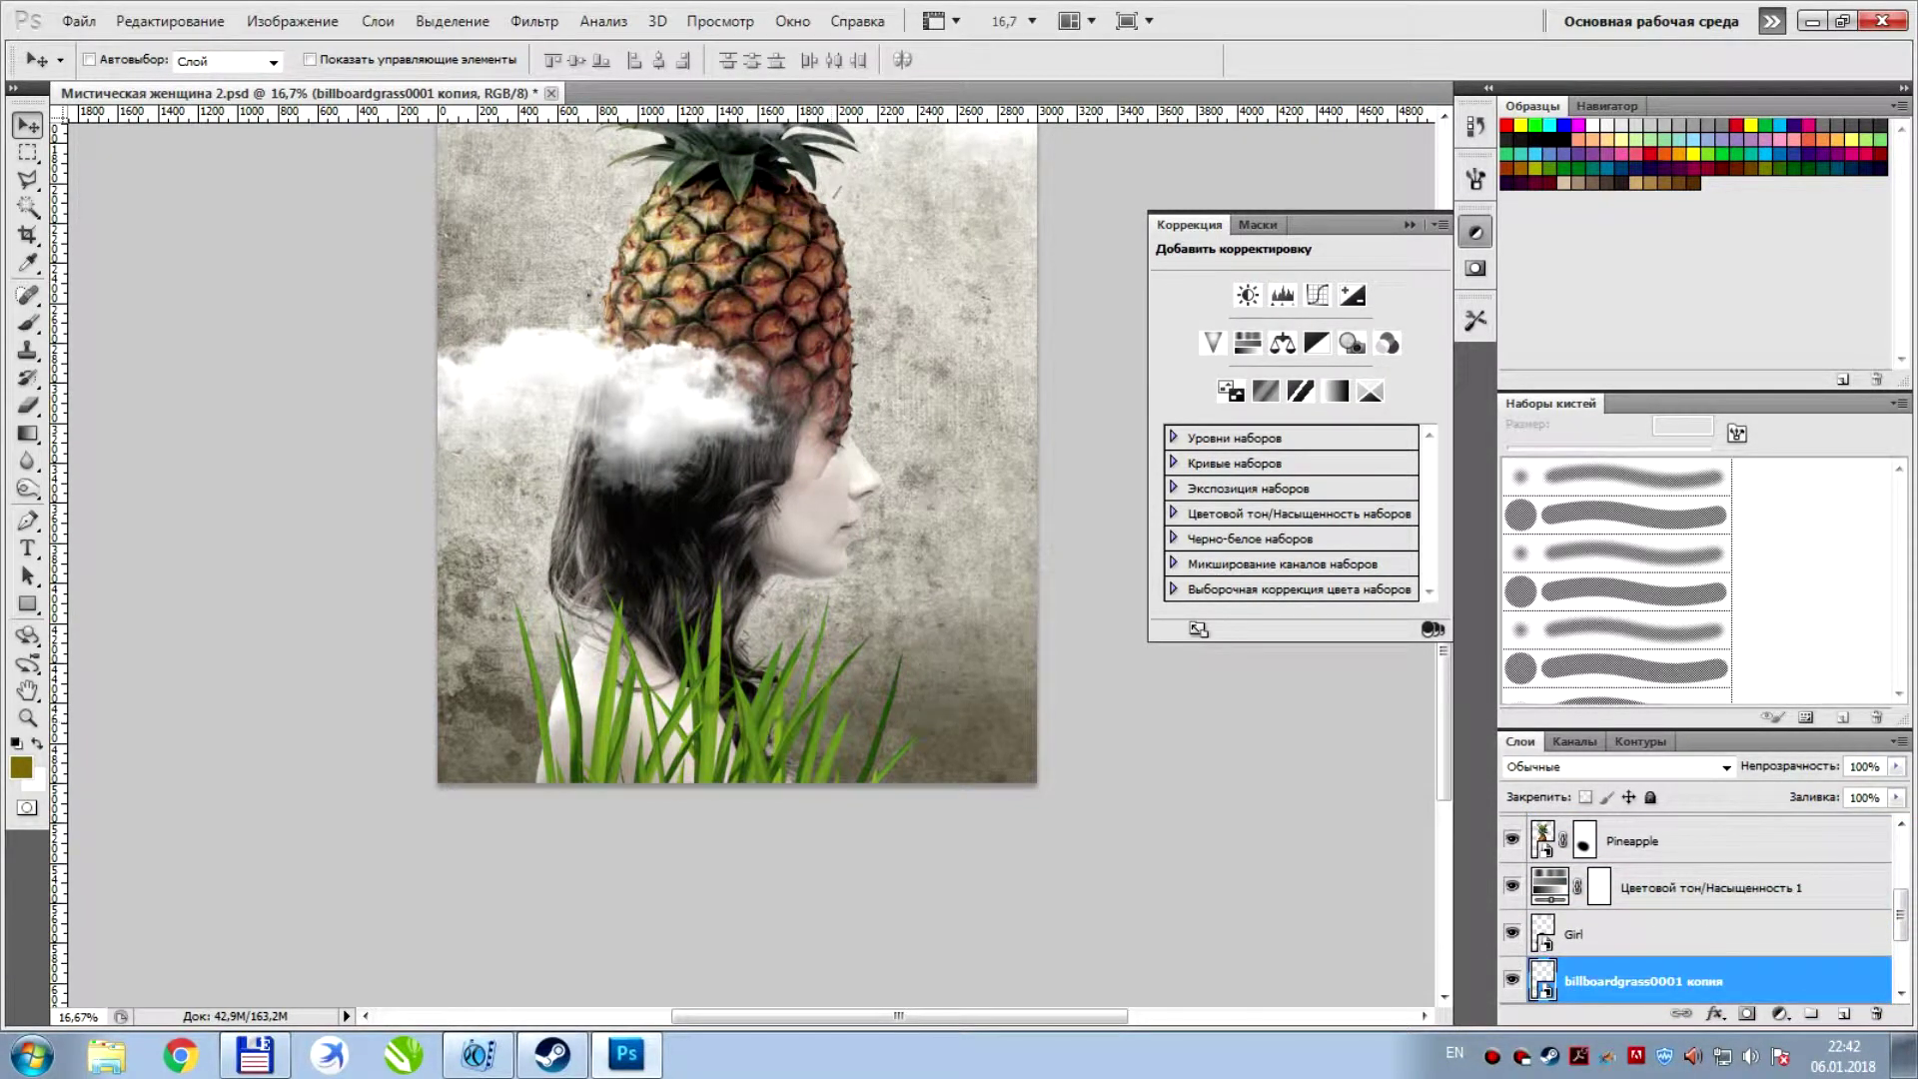
mouse_move(800, 699)
left_mouse_down()
mouse_move(949, 690)
mouse_move(870, 689)
left_mouse_up()
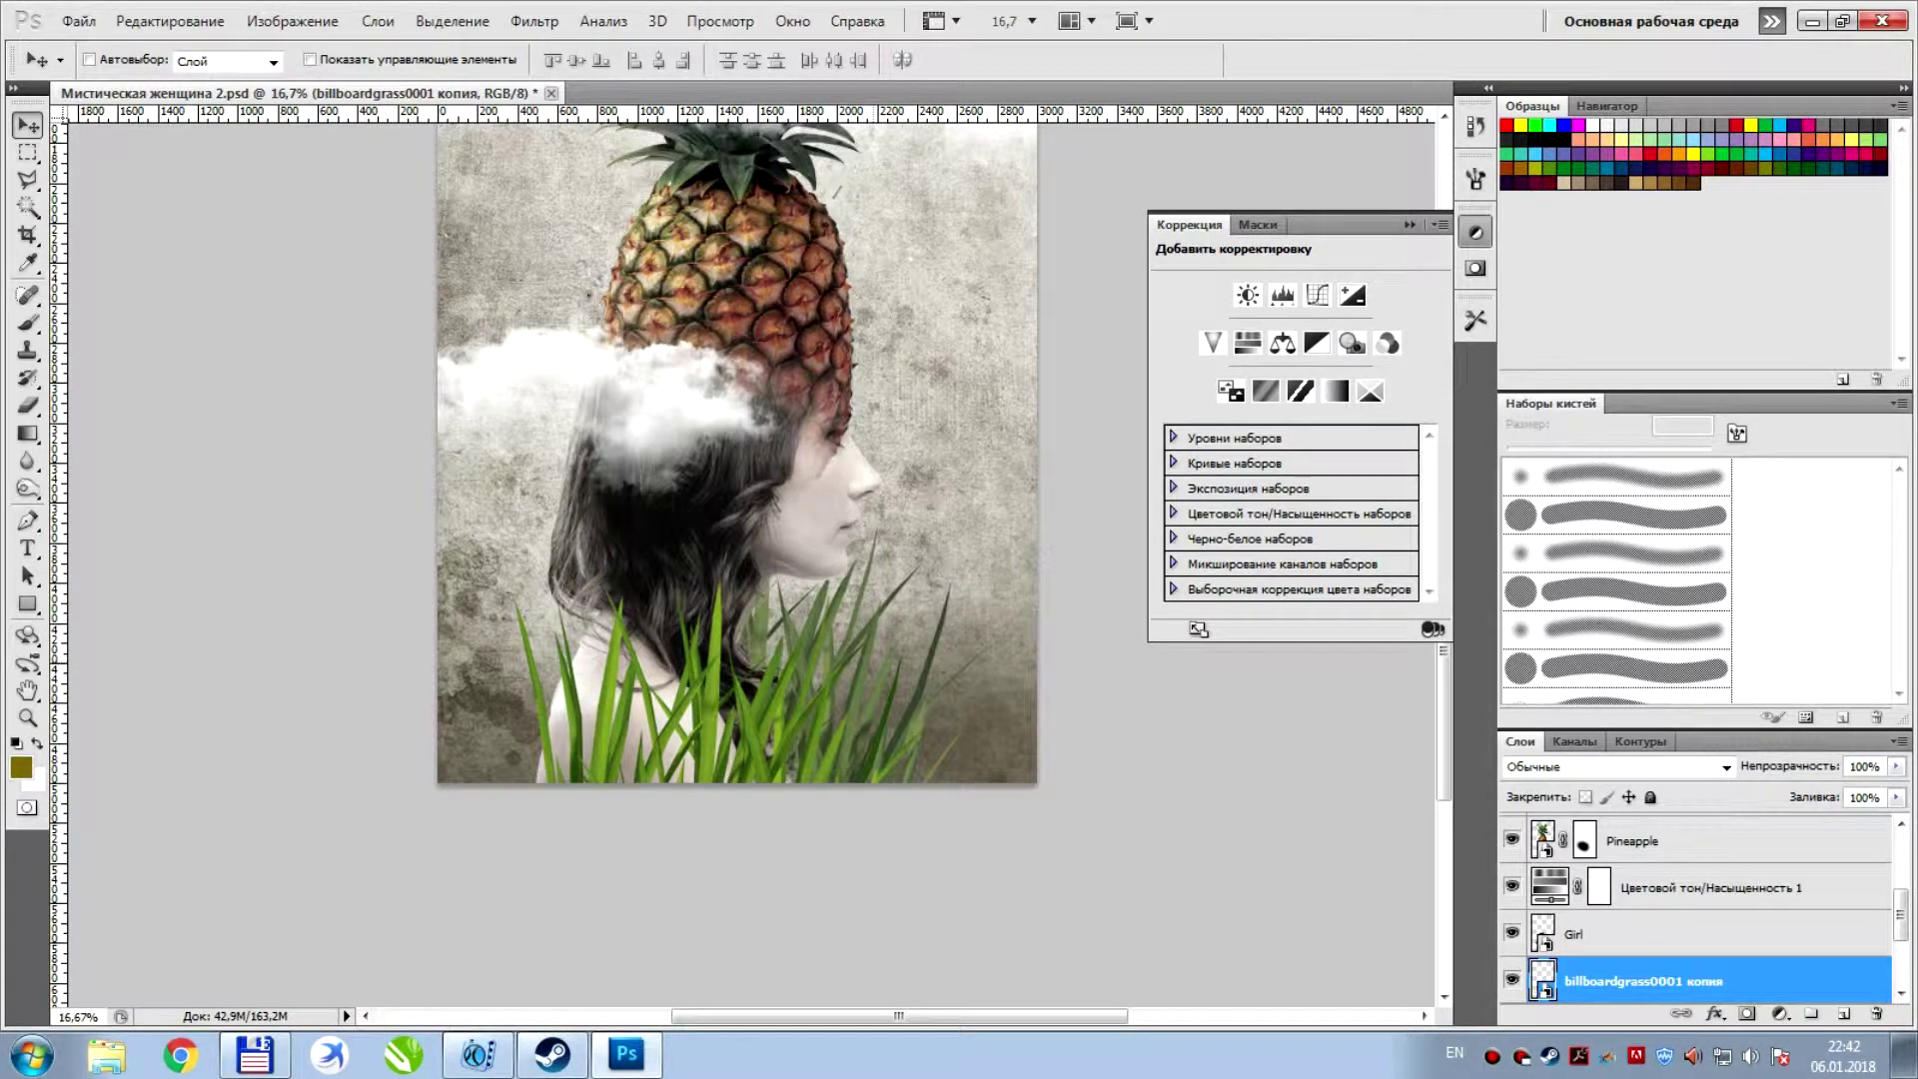
Clip the adjustment to Girl, slide the grass copy toward the right edge, and add Hue/Saturation 3
left_click(1619, 910, "alt")
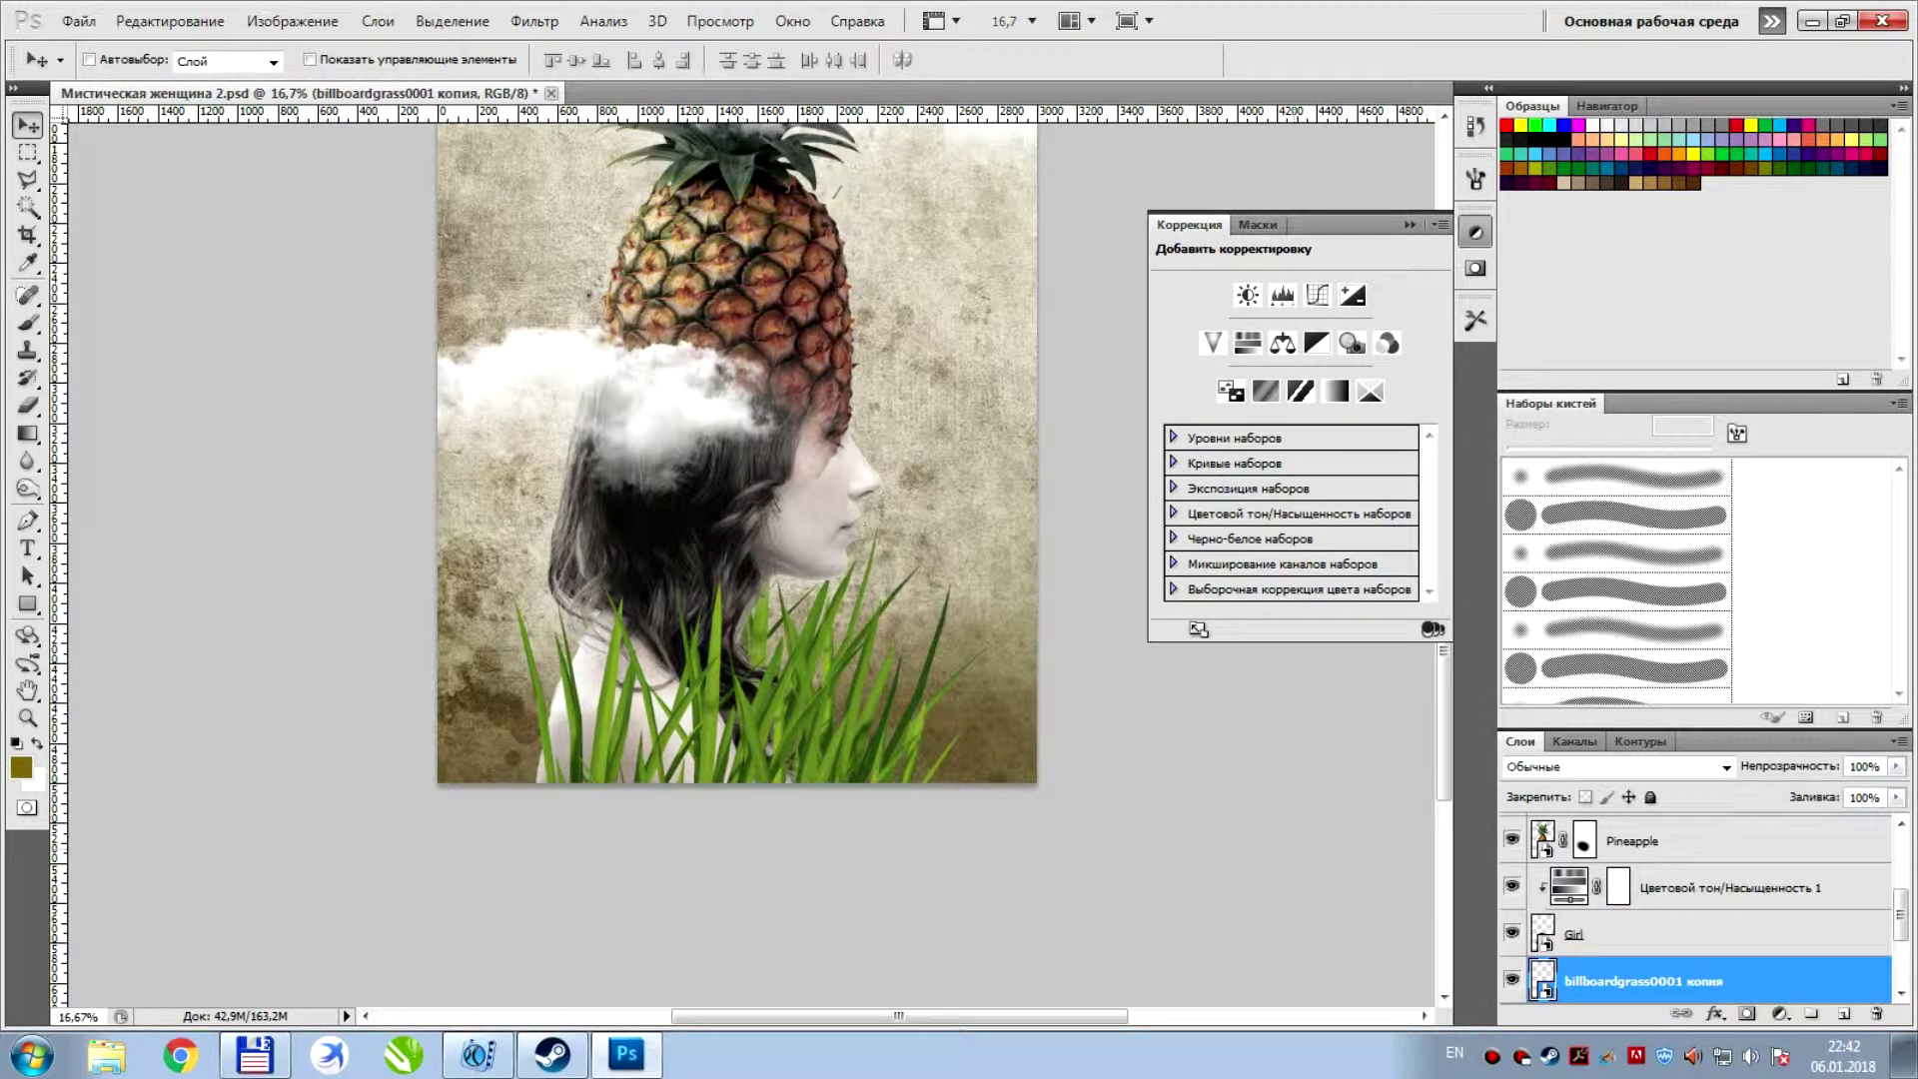
scroll(1708, 909, "down", 1)
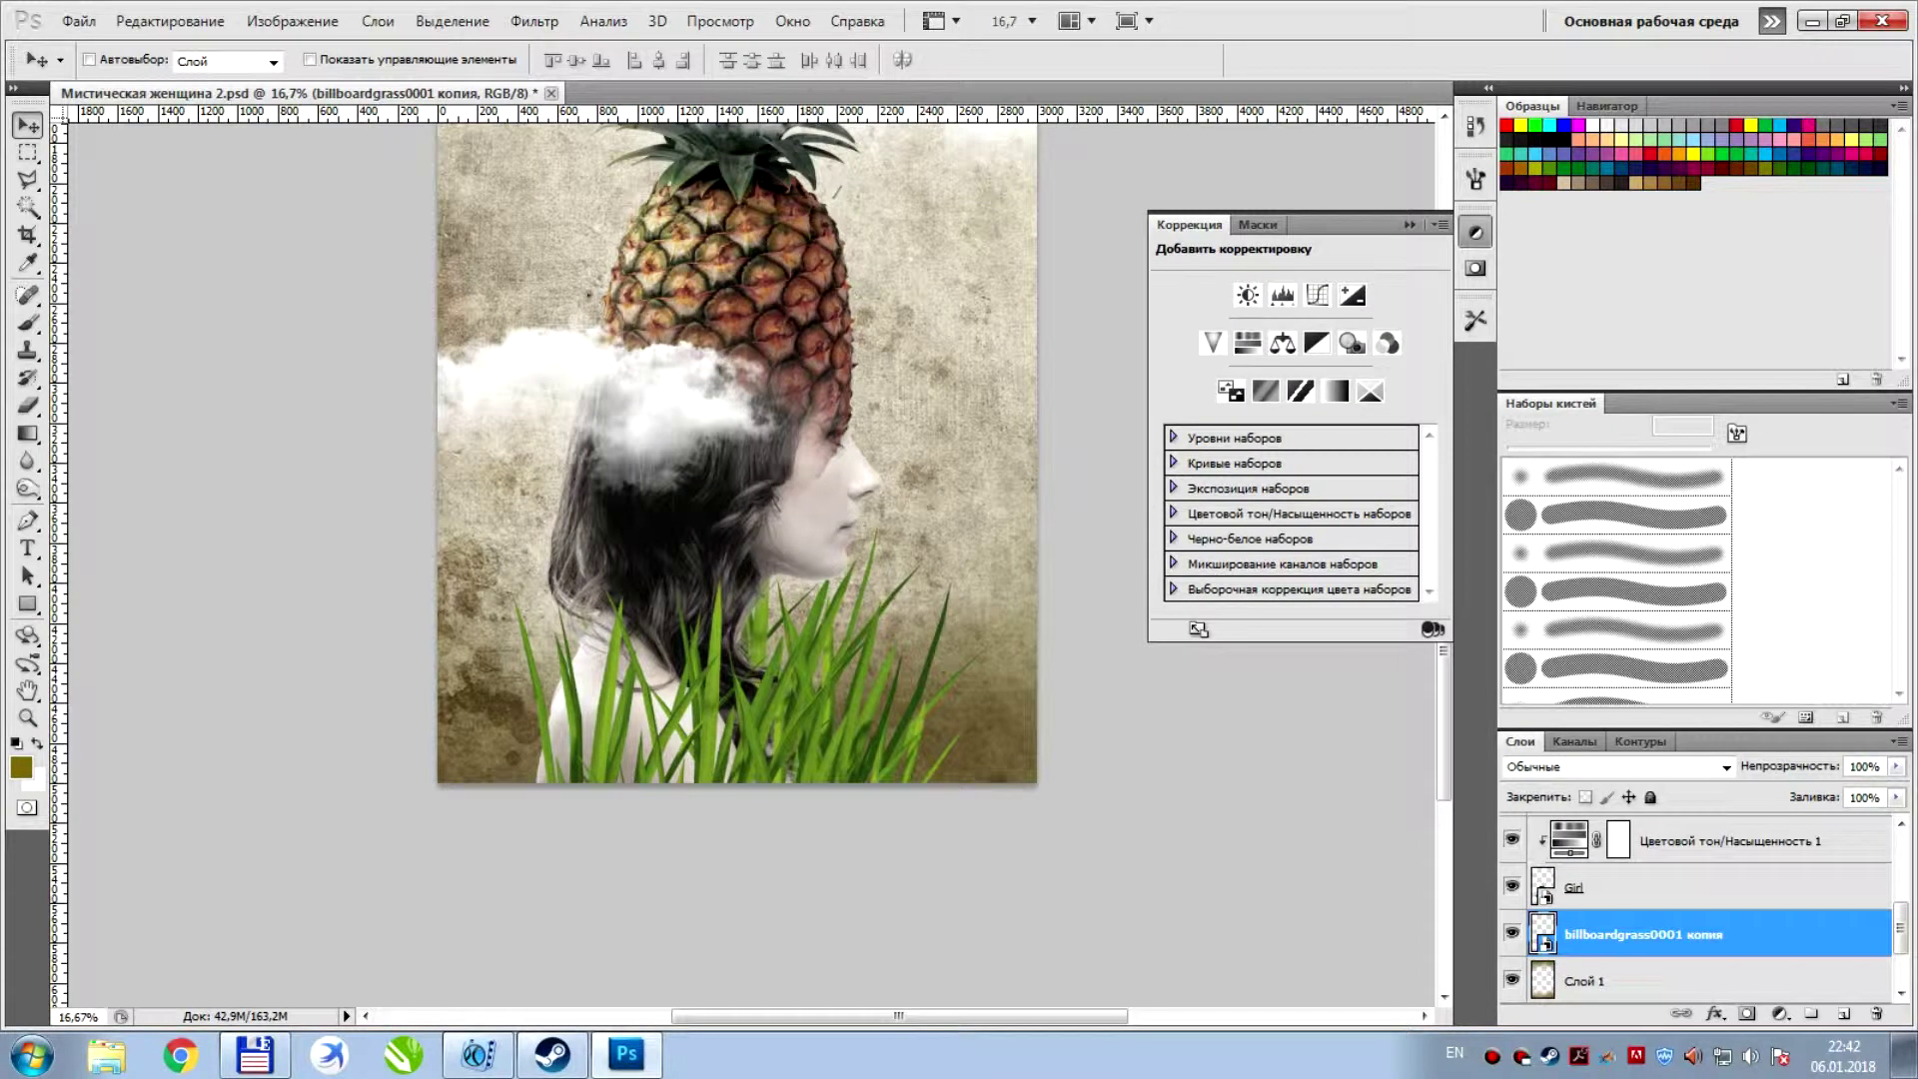
mouse_move(943, 627)
left_mouse_down()
mouse_move(1004, 609)
mouse_move(994, 660)
left_mouse_up()
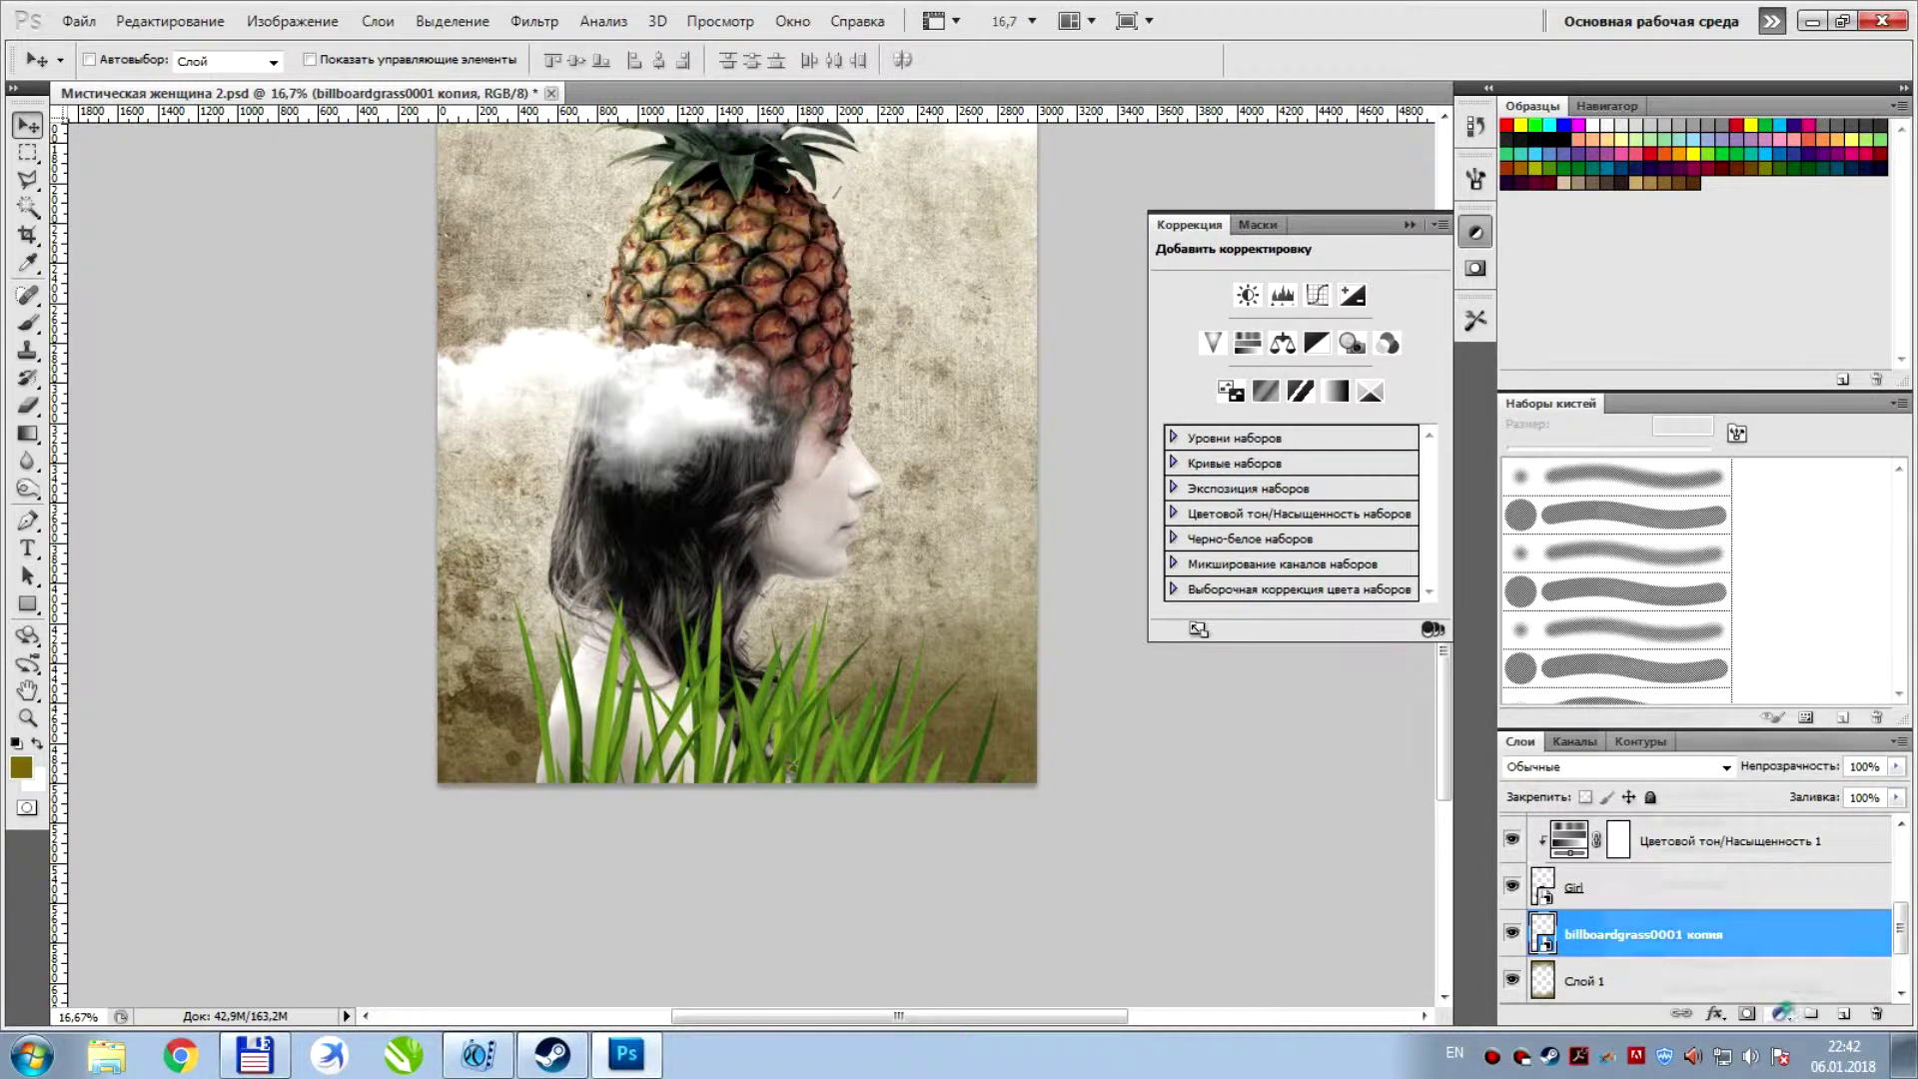
left_click(1780, 1013)
left_click(1758, 742)
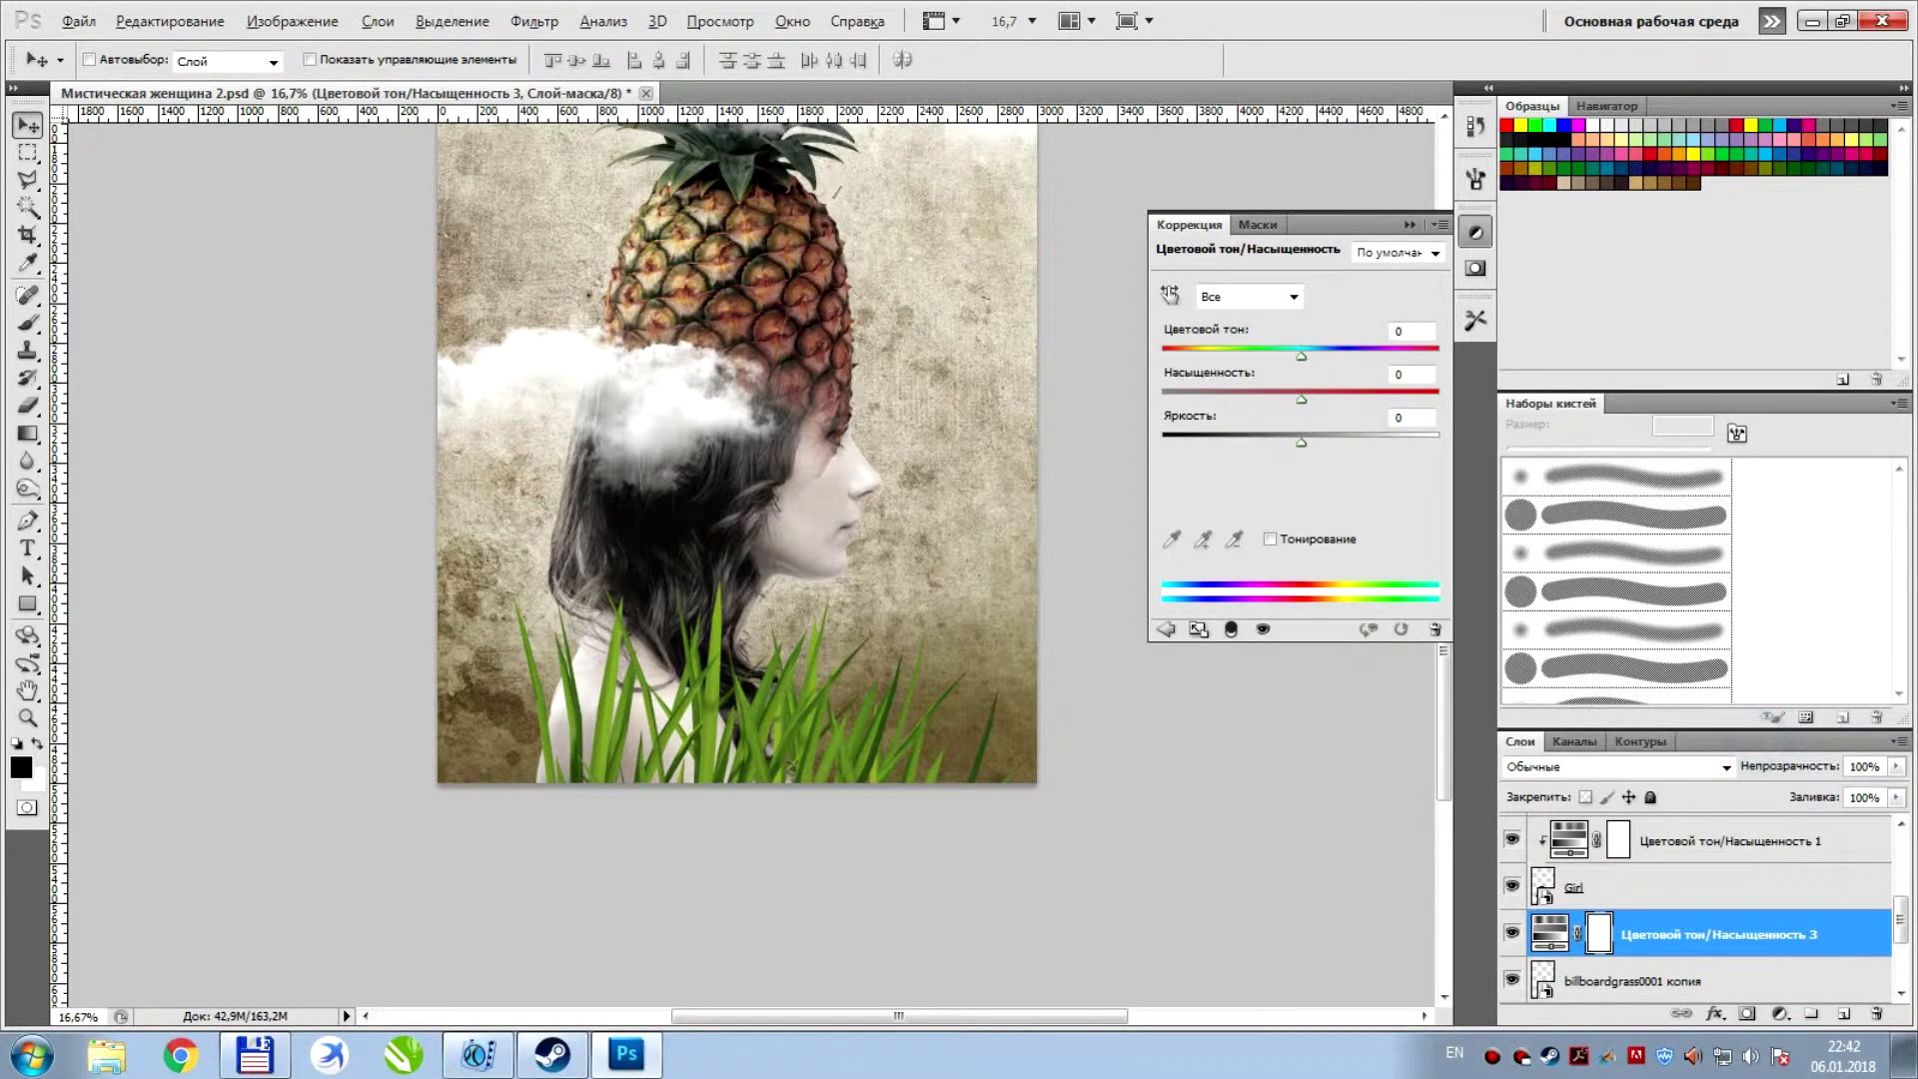
Clip Hue/Saturation 3 to the grass copy and set its lightness to about −41
key("ctrl+alt+g")
left_click_drag(1301, 442, 1247, 443)
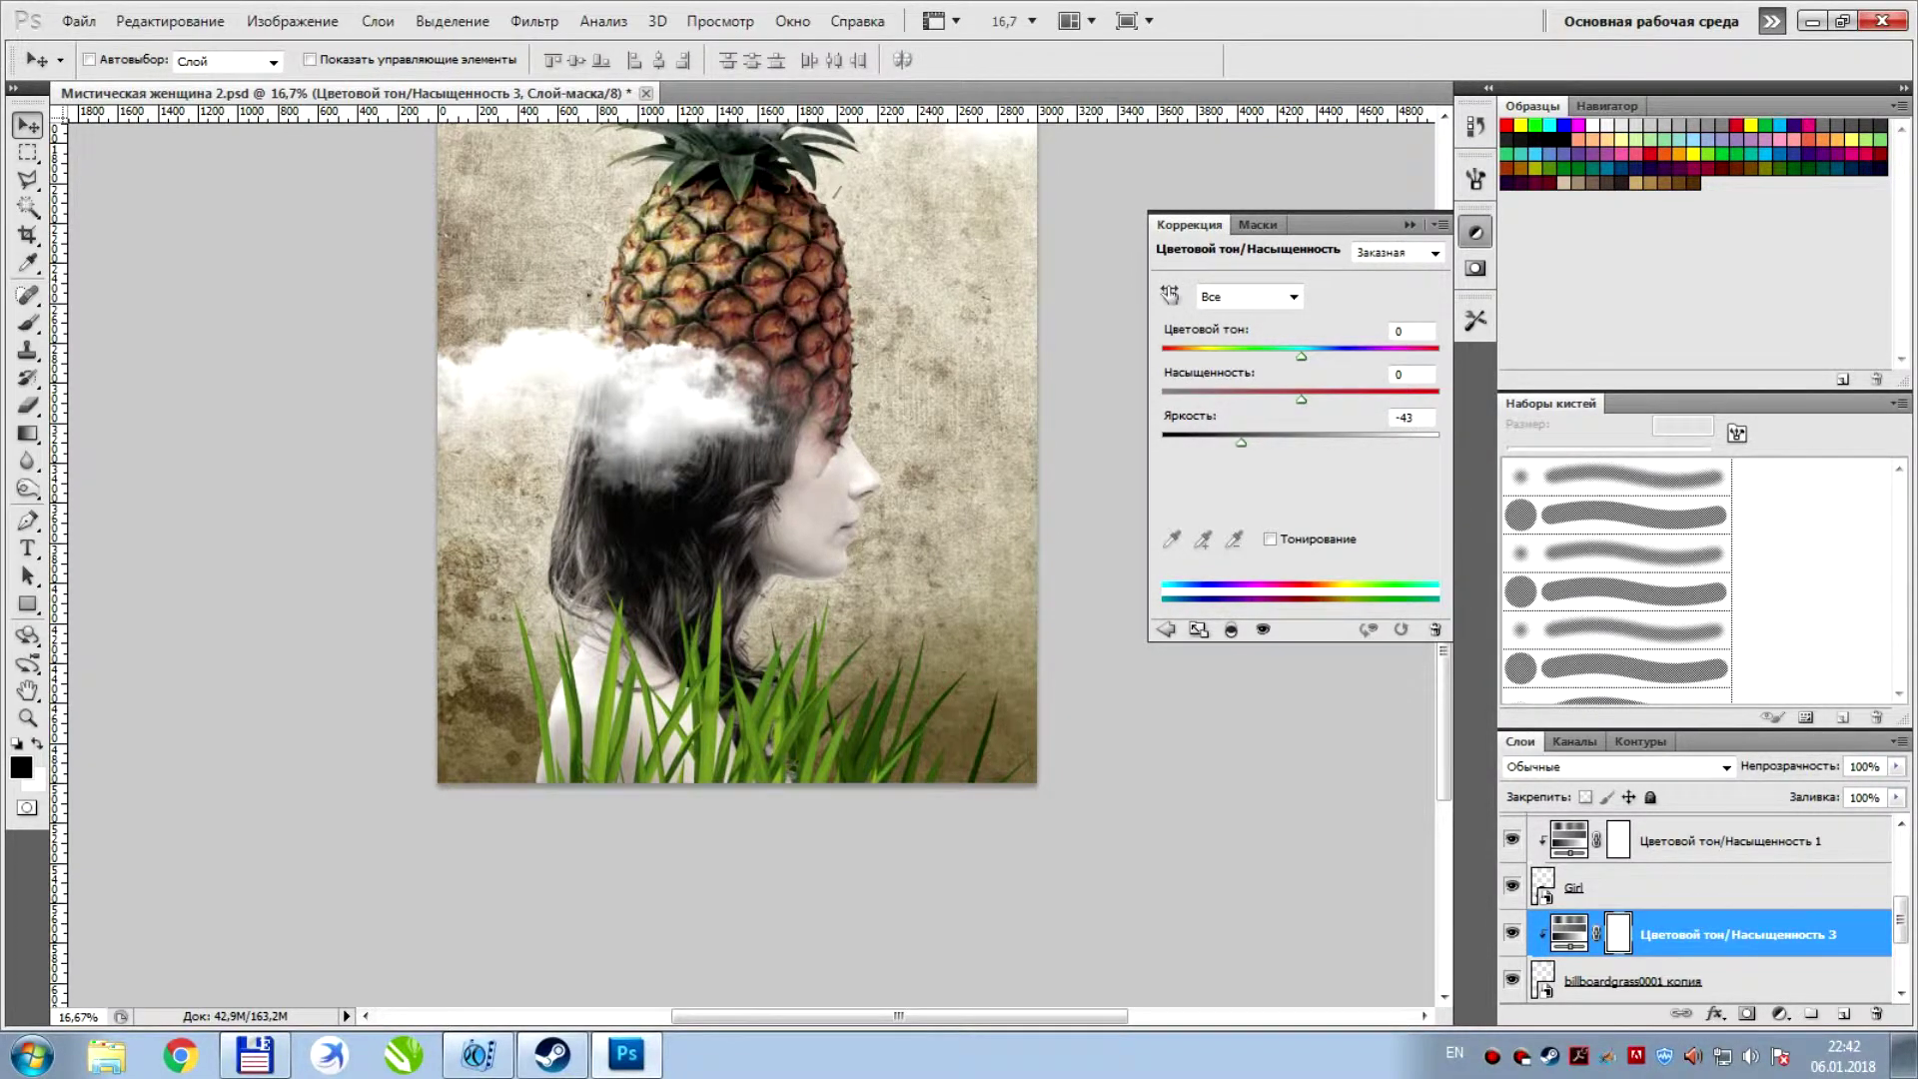
scroll(1699, 910, "up", 3)
scroll(1698, 909, "up", 2)
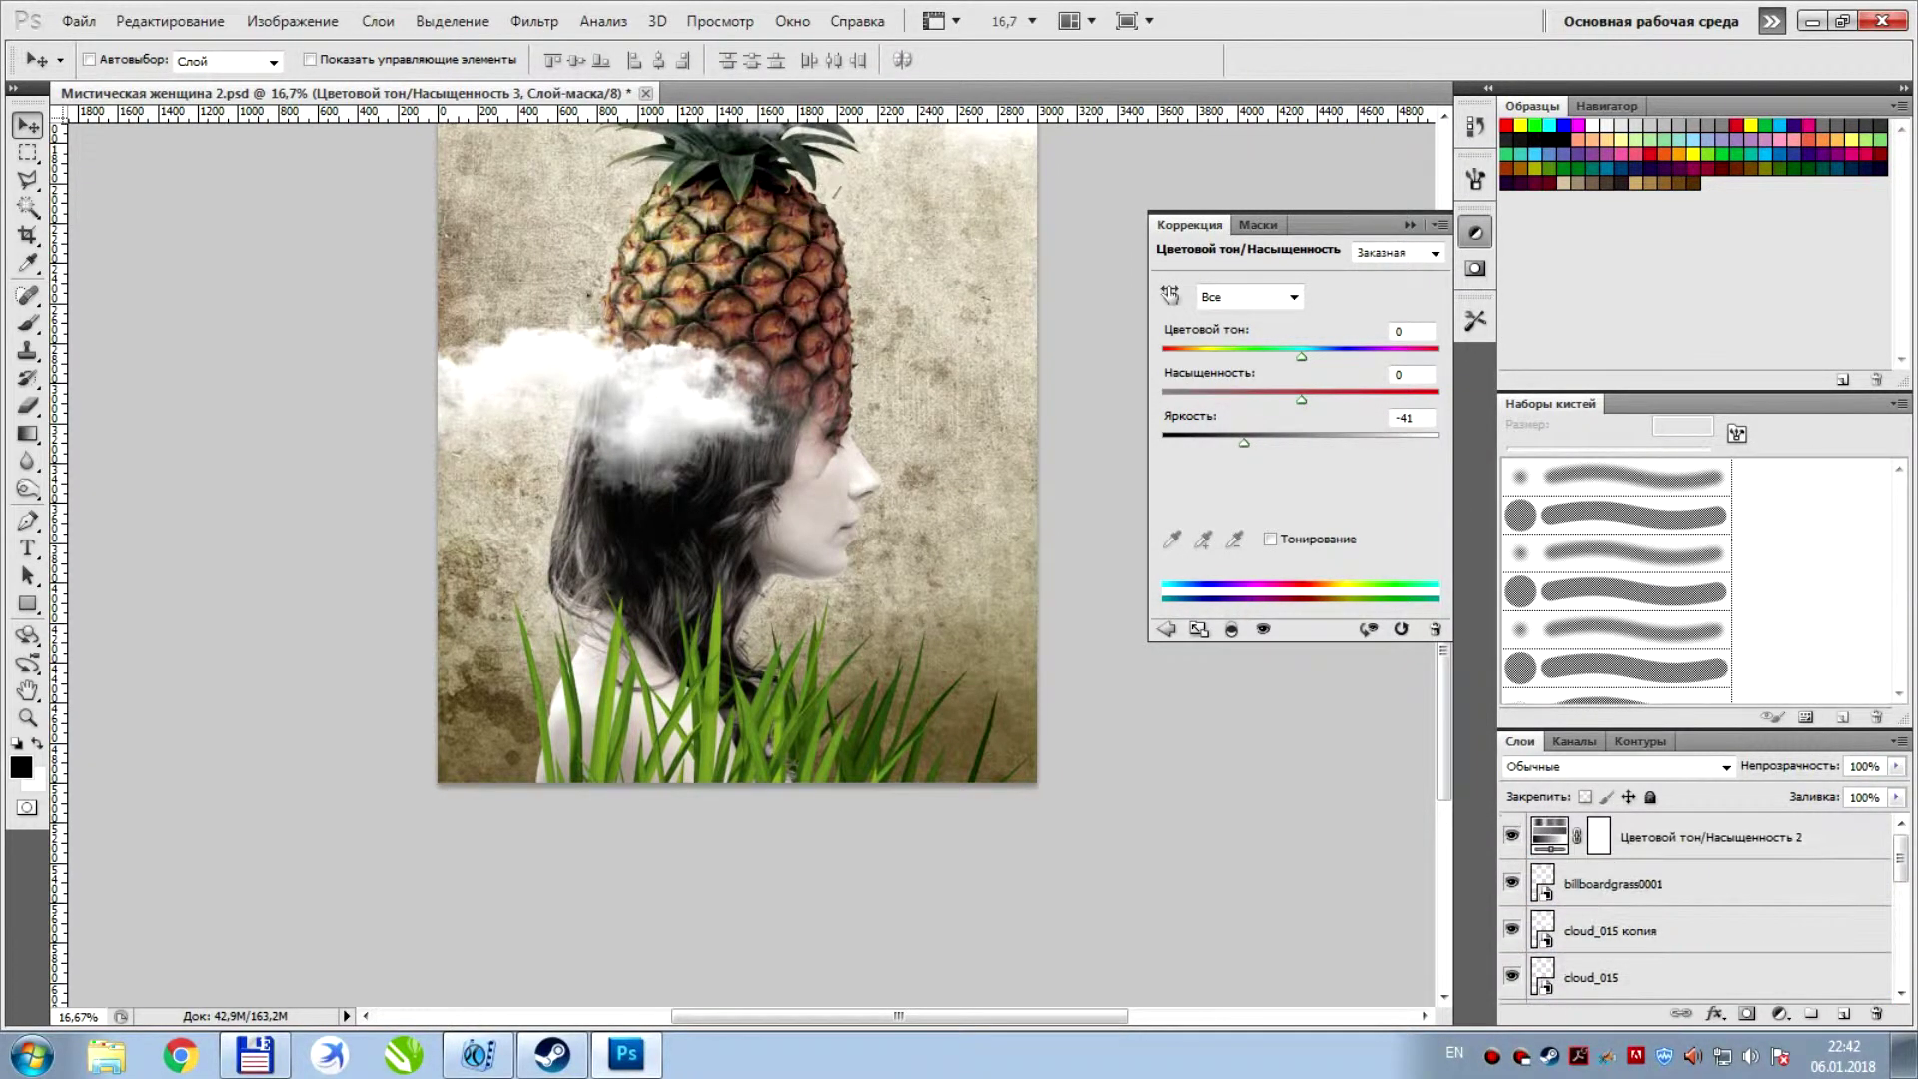
Select billboardgrass0001 and collapse the Adjustments panel
left_click(1687, 884)
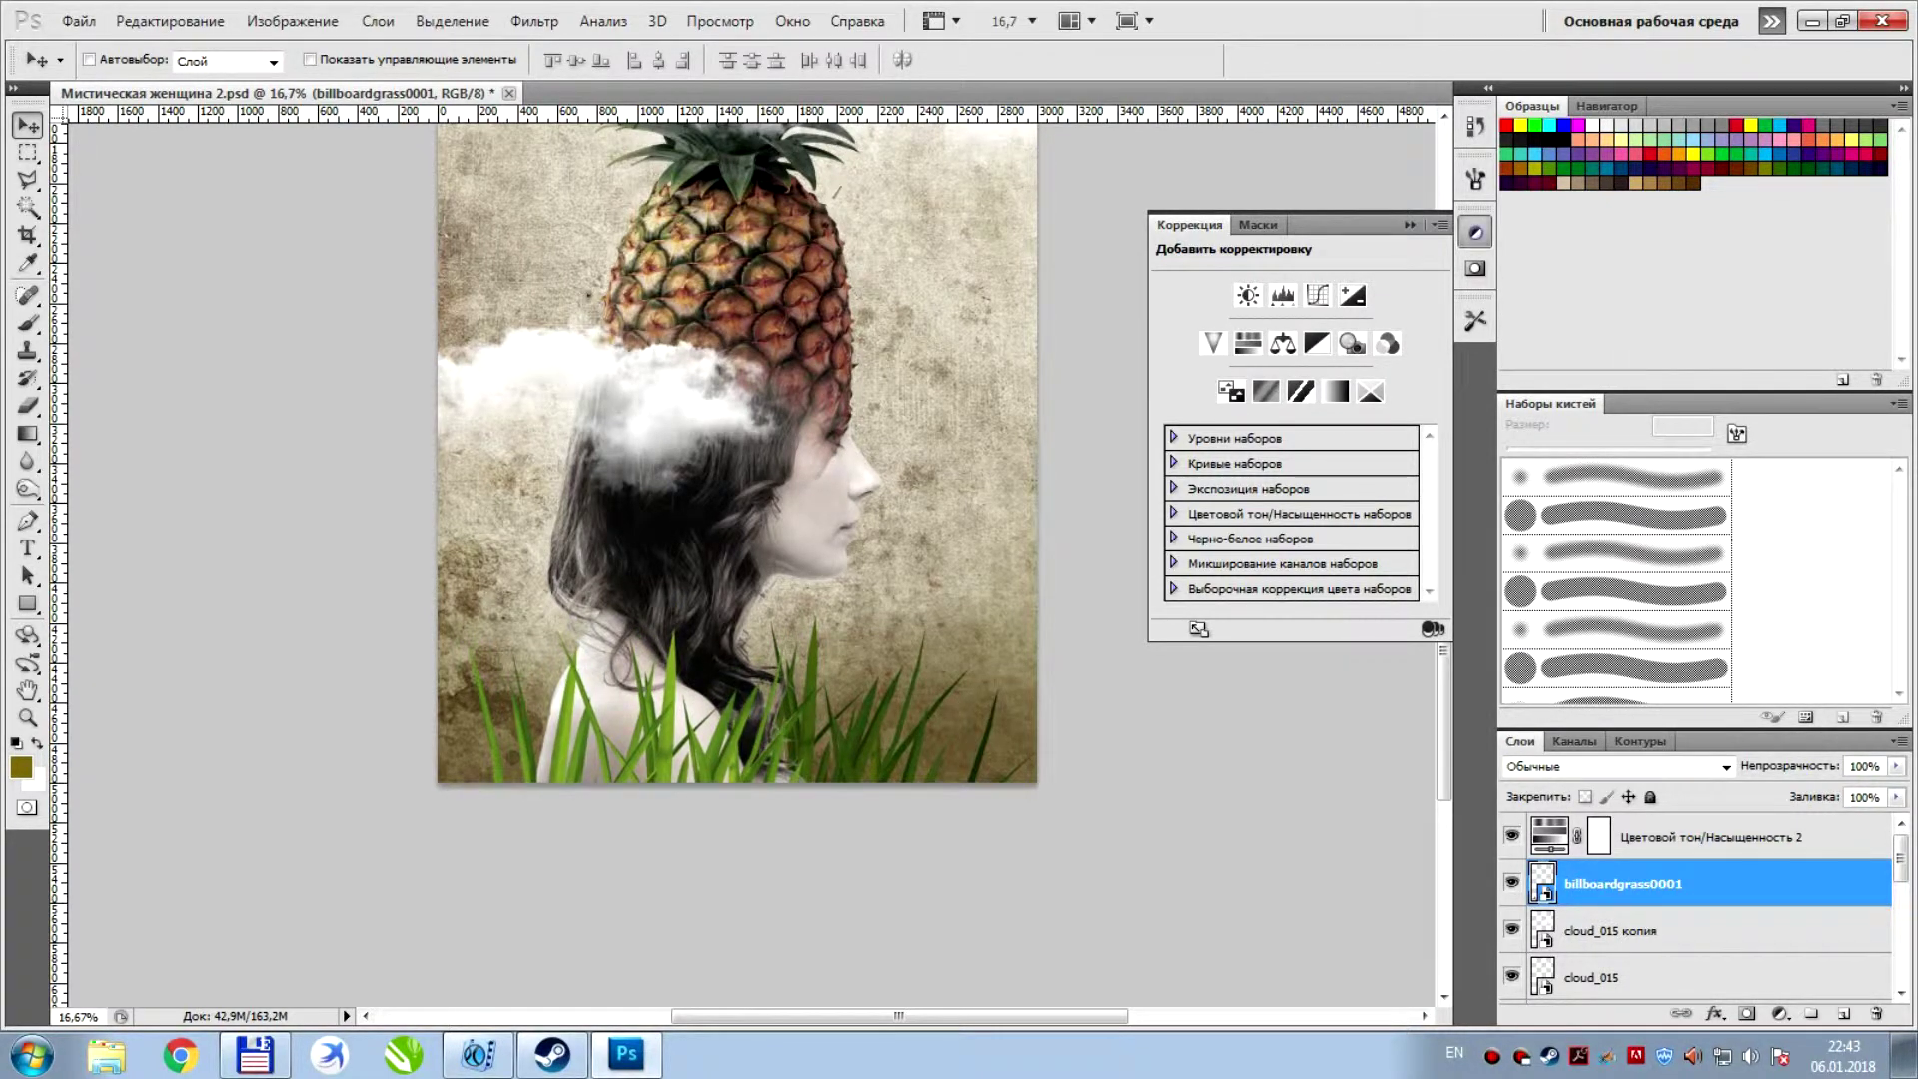
left_click(1476, 232)
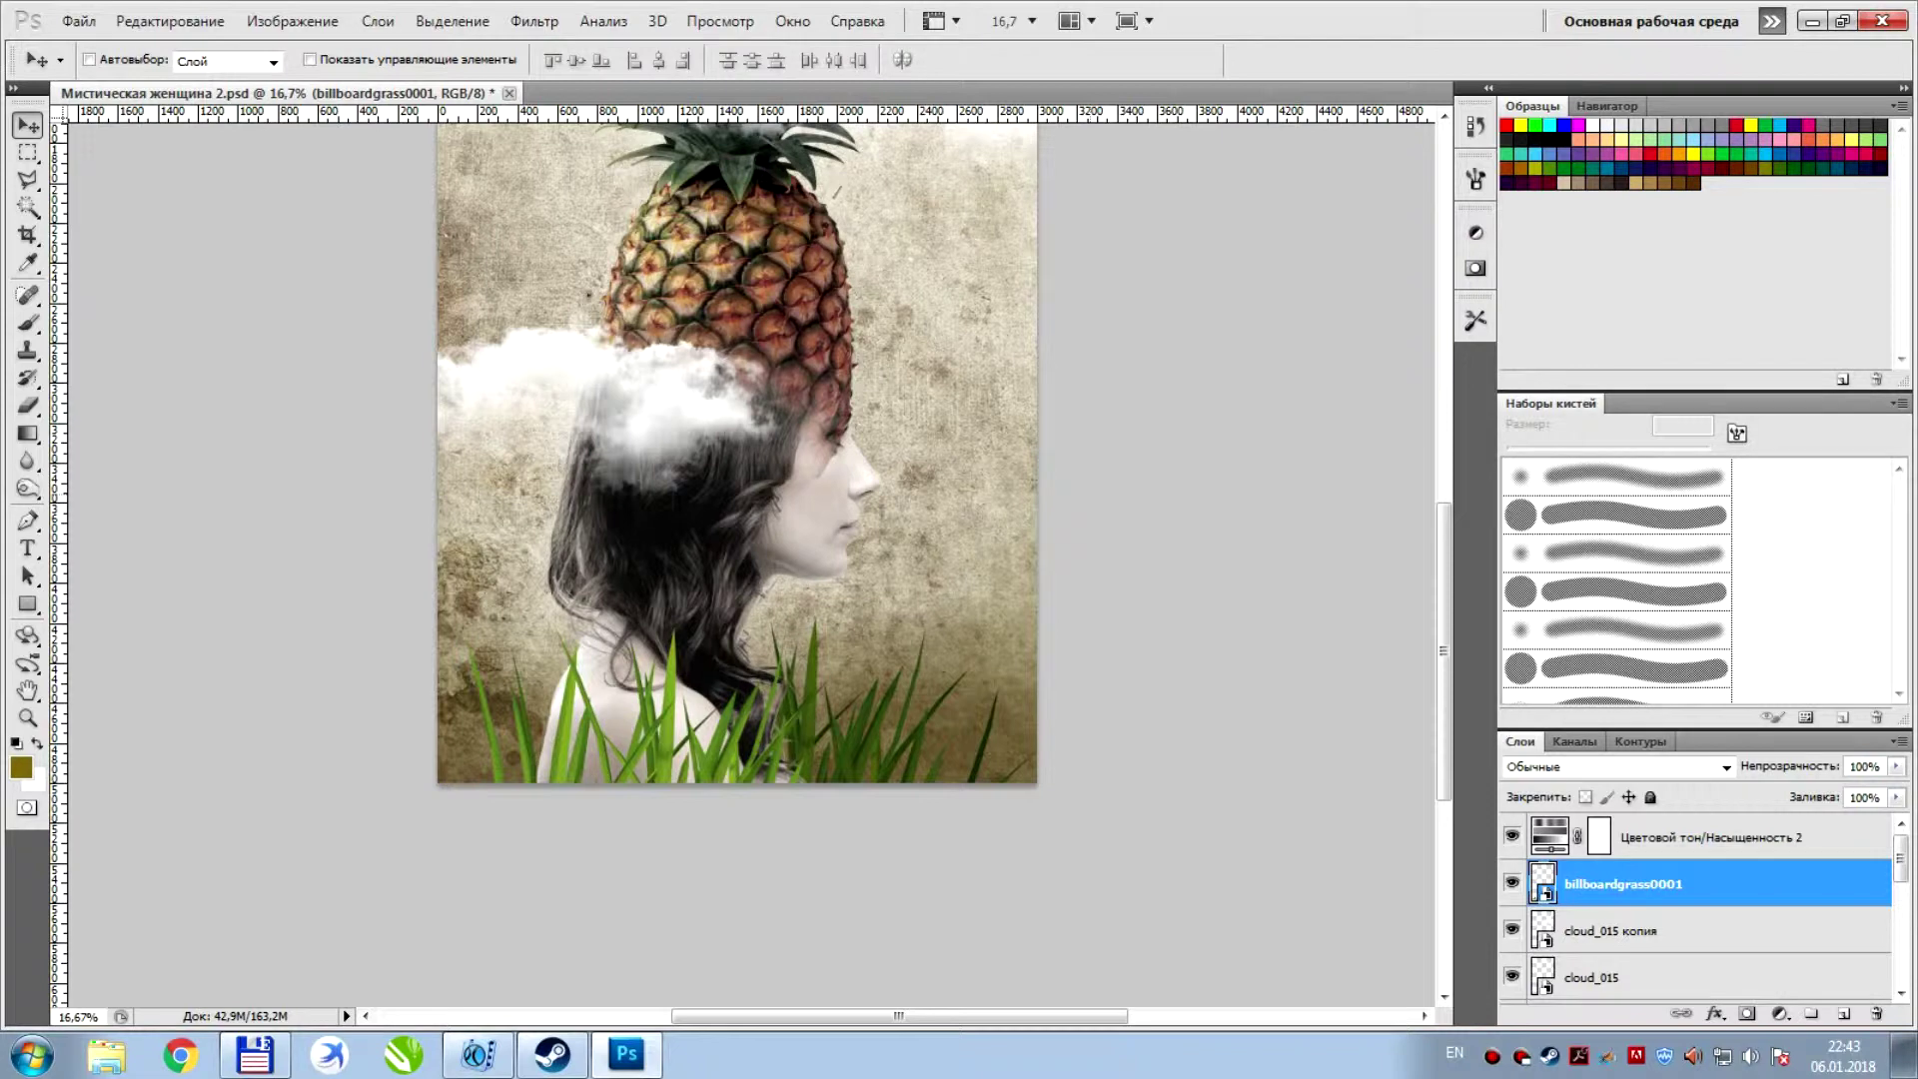
left_click(79, 20)
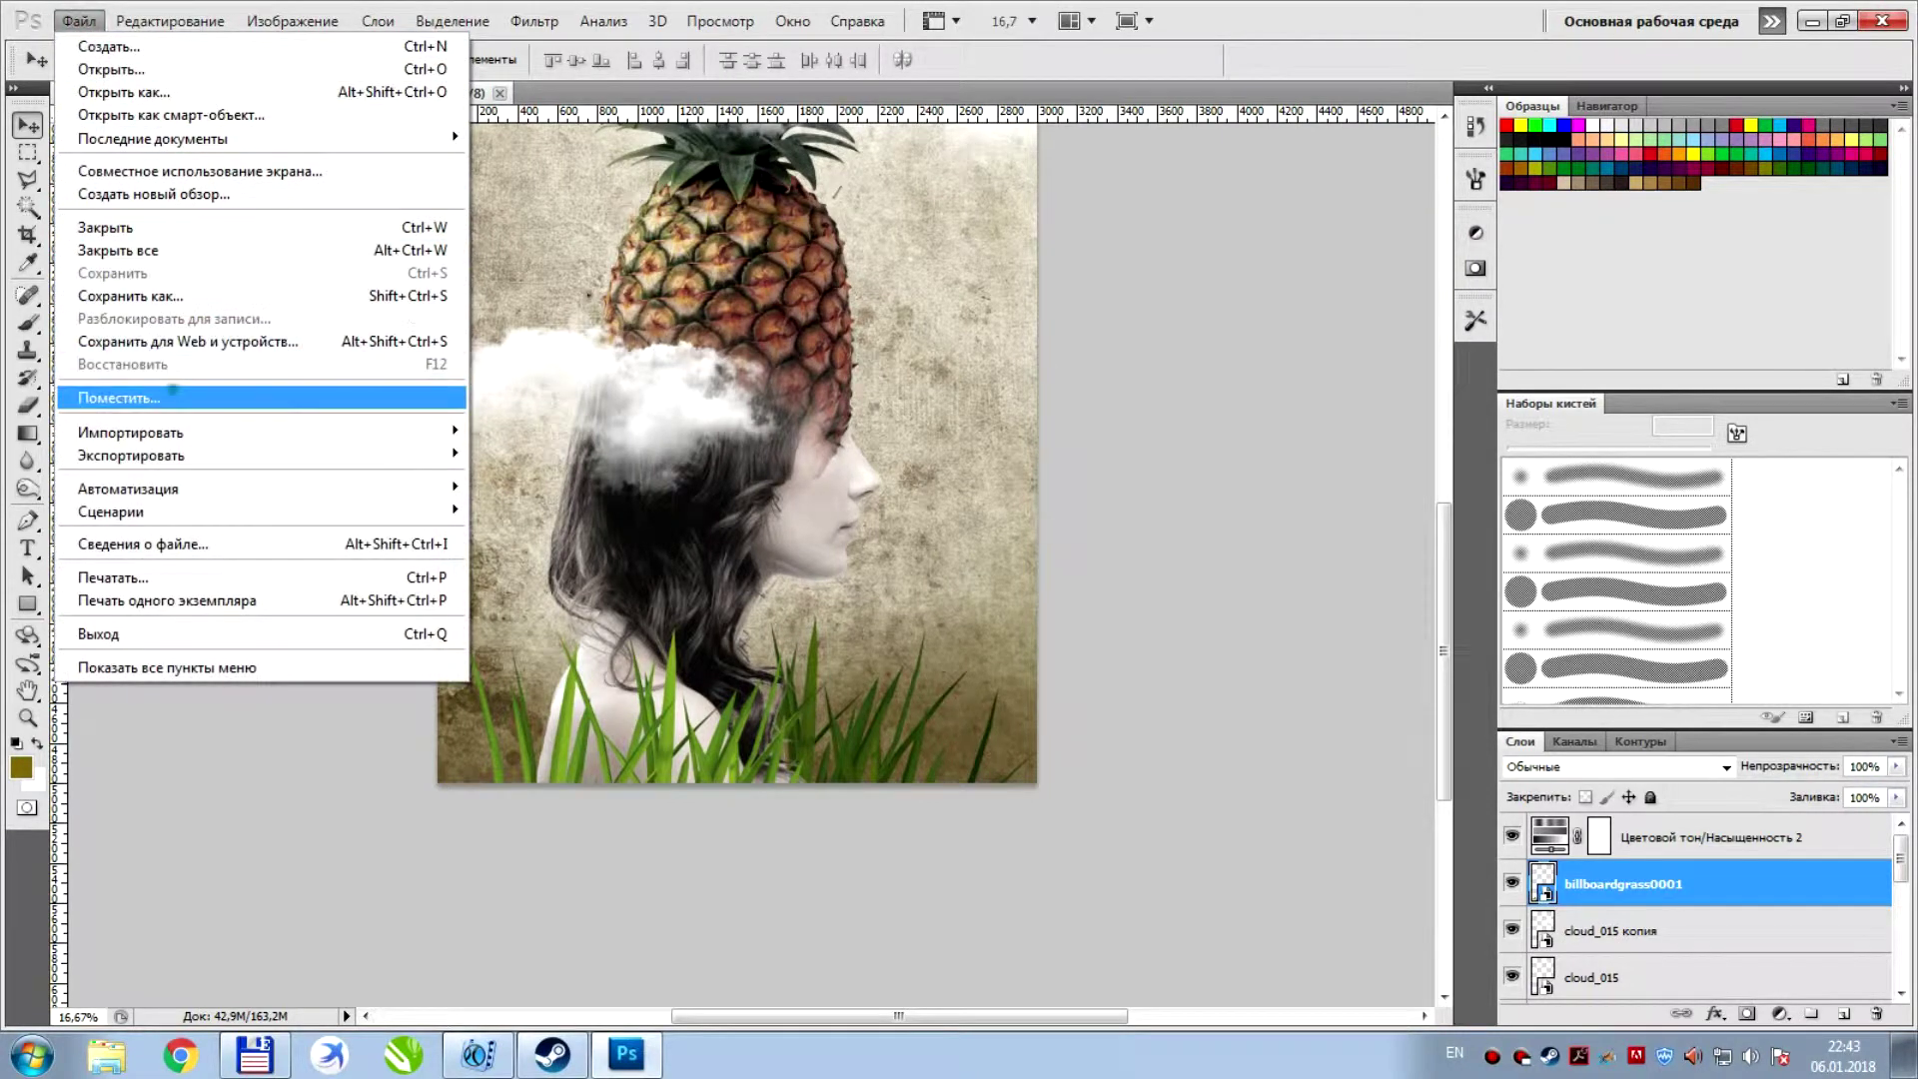
Place the kingfisher PNG, scaled down, beside the woman's face
left_click(171, 390)
left_click_drag(1307, 344, 1307, 470)
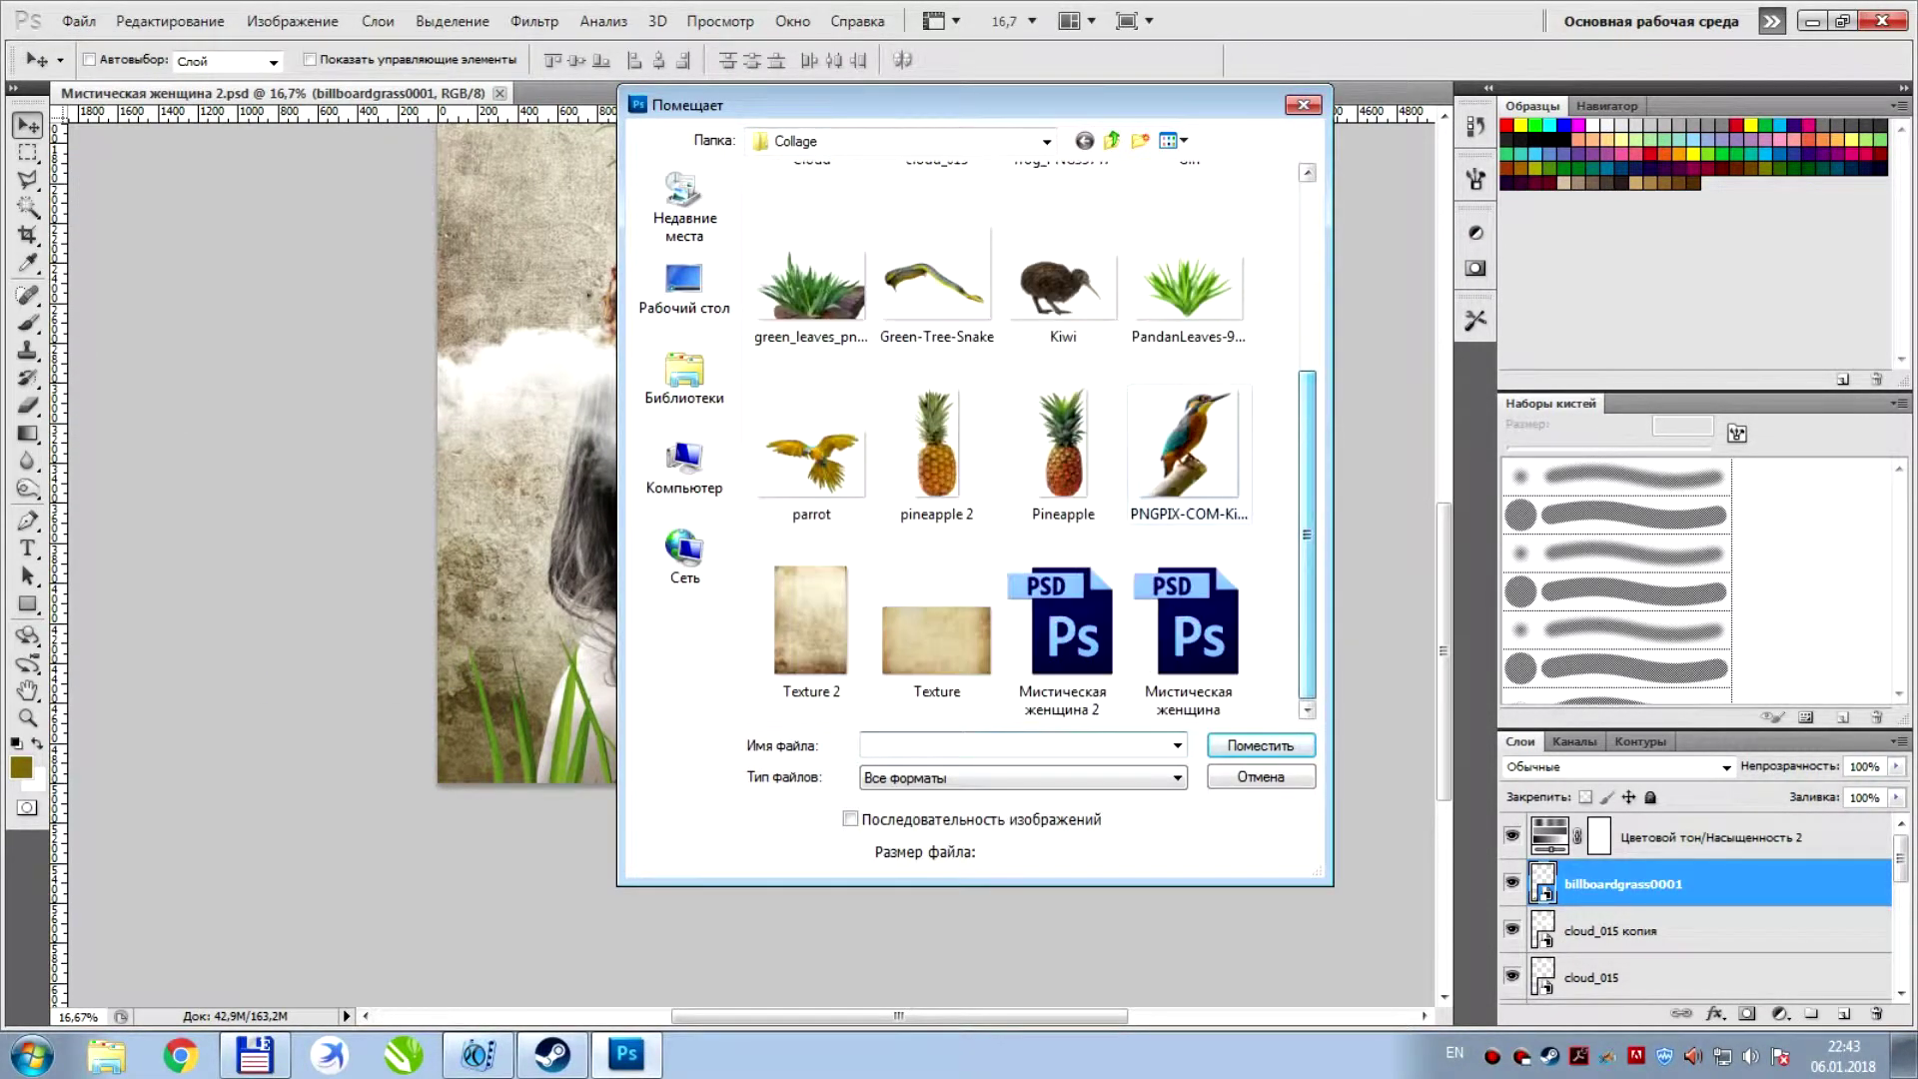
double_click(1210, 480)
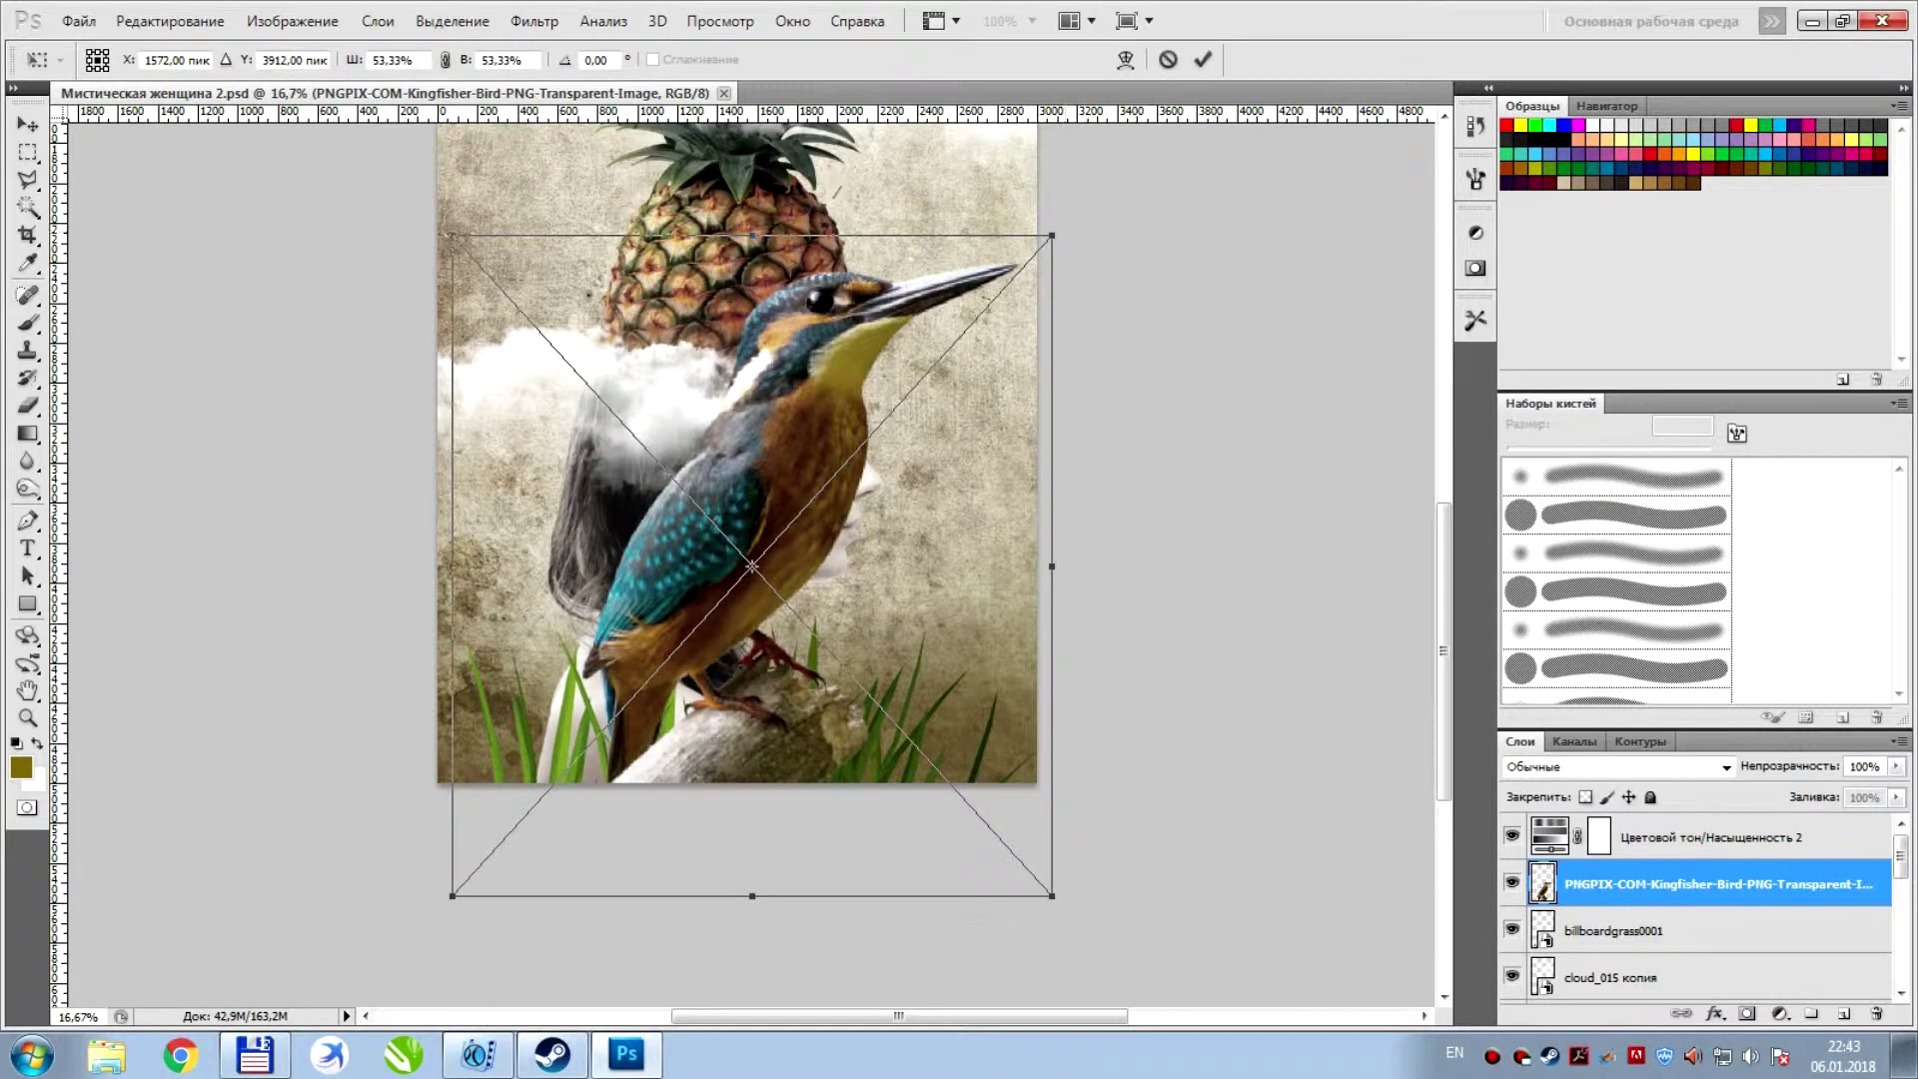
left_click_drag(1052, 236, 768, 548)
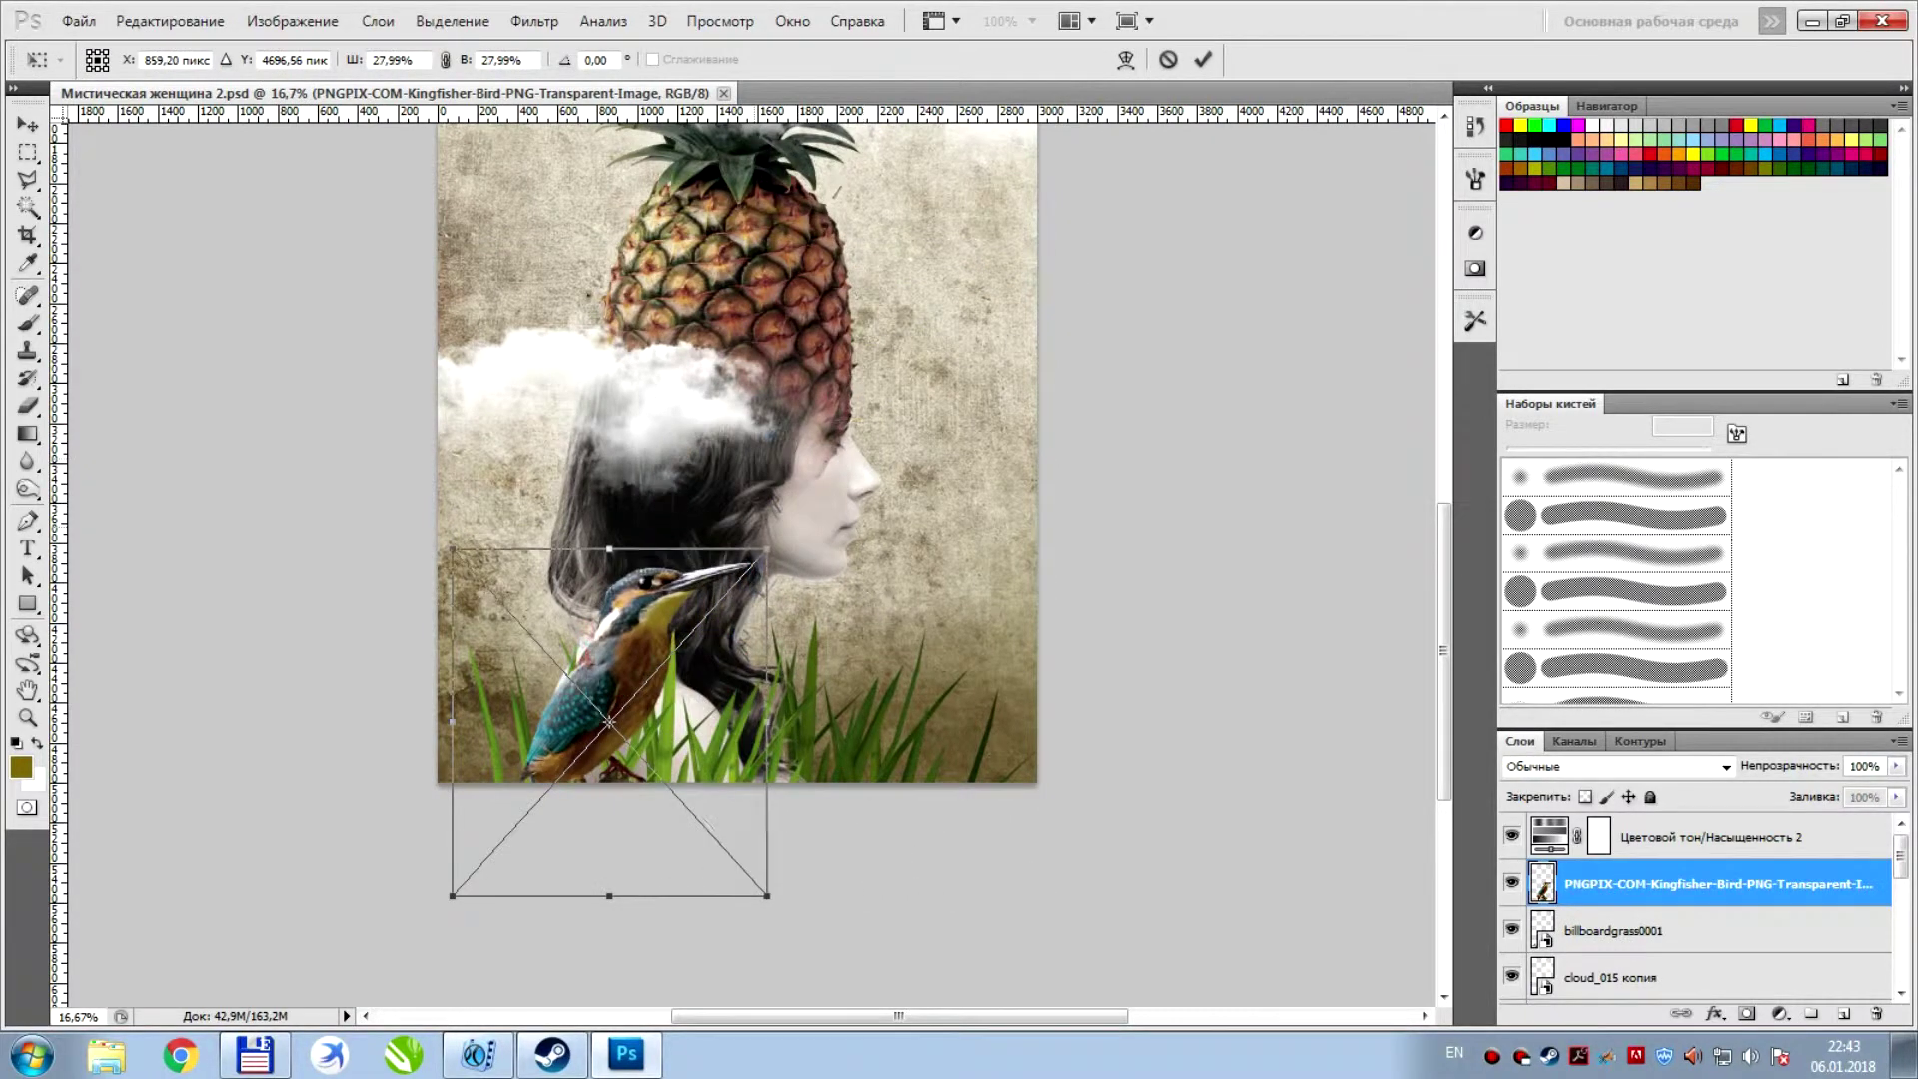
left_click_drag(767, 548, 802, 510)
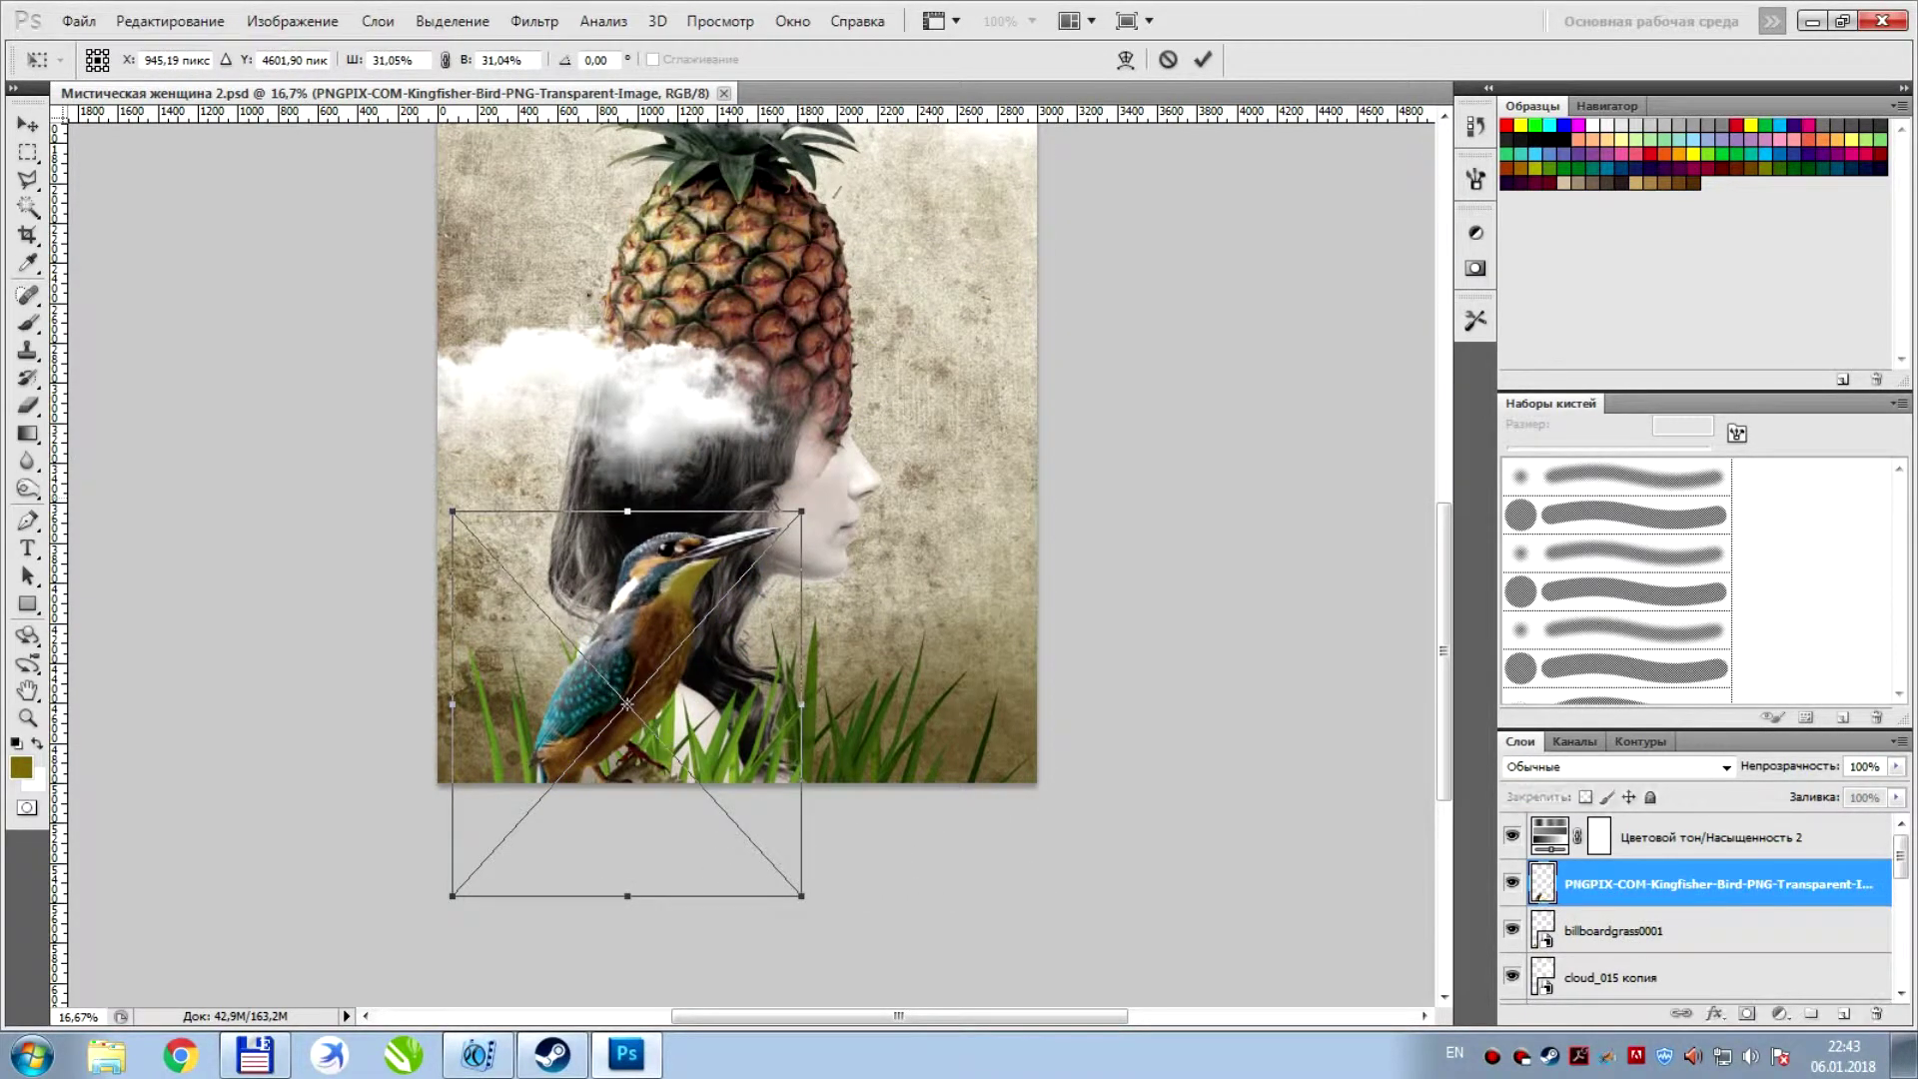
left_click_drag(619, 640, 856, 564)
key("Return")
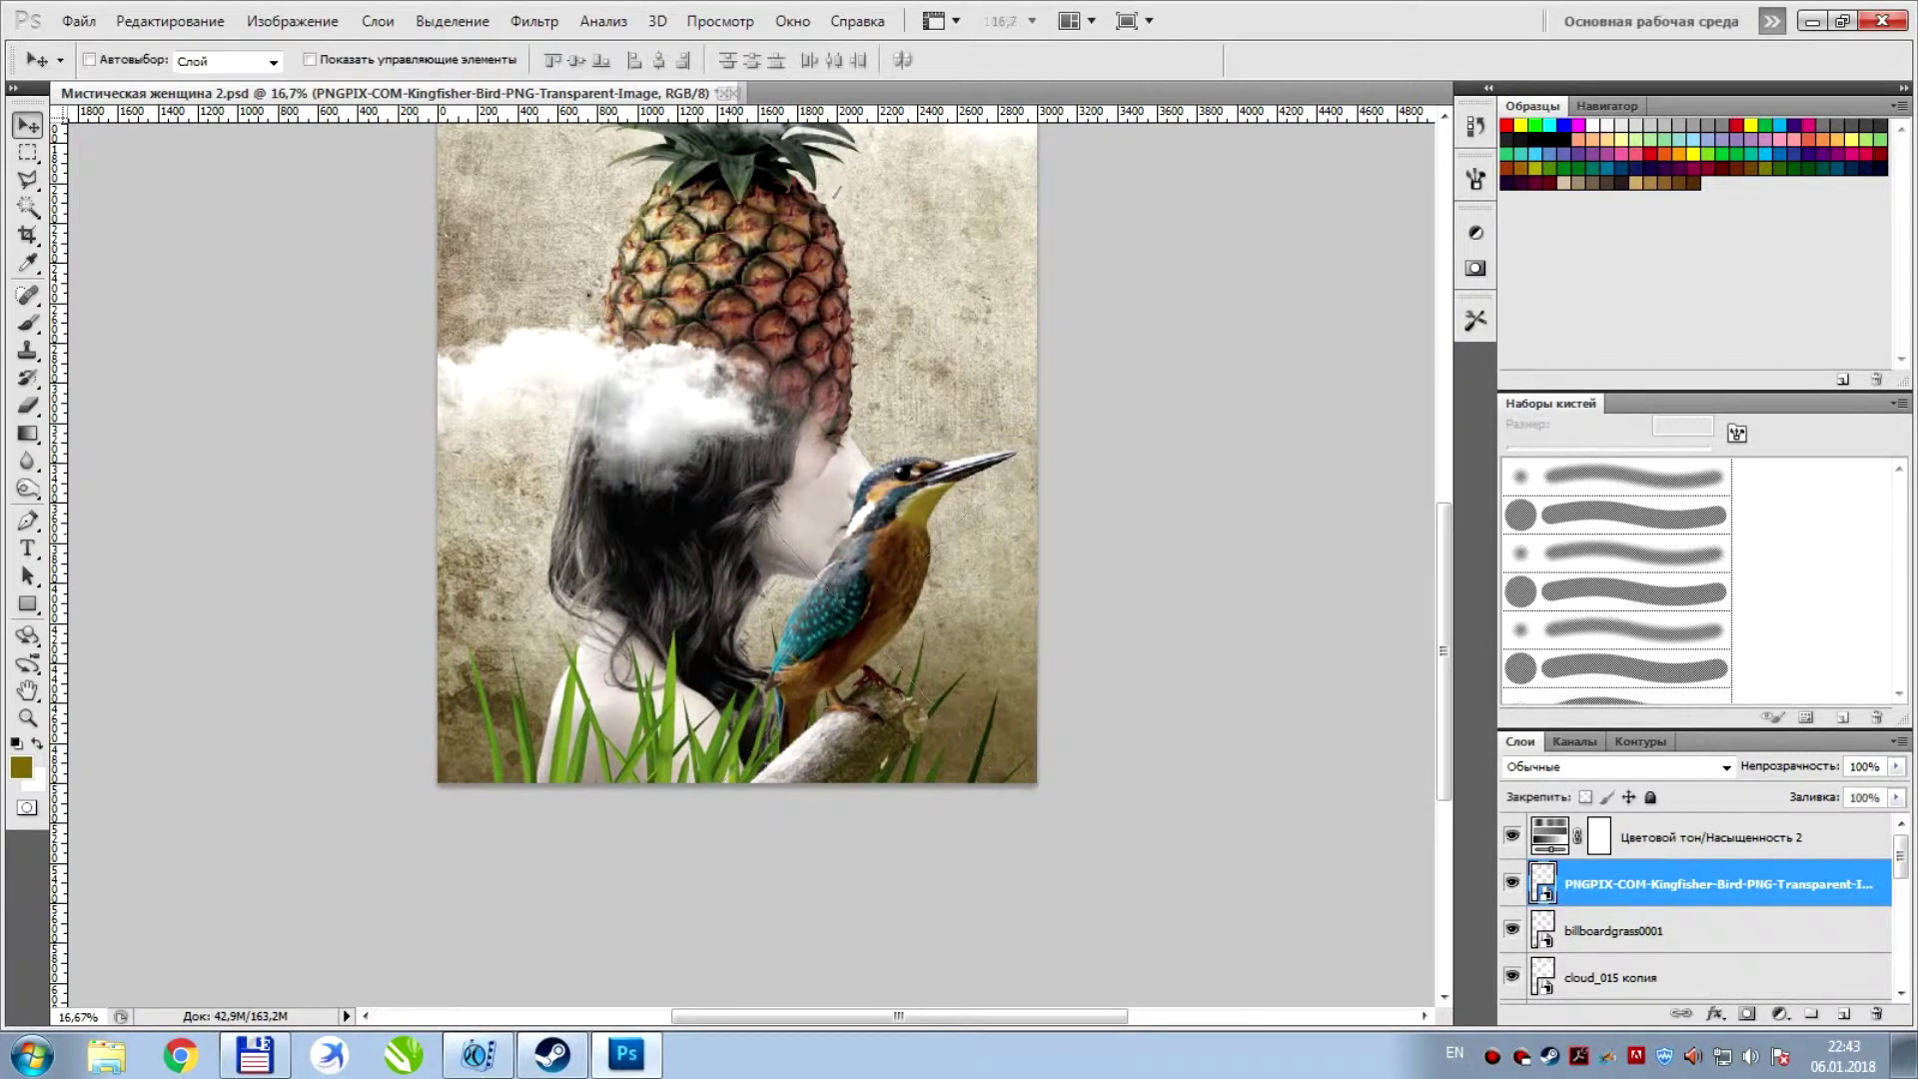
Raise the kingfisher above Hue/Saturation 2, shrink it to about 23%, and save
key("ctrl+bracketright")
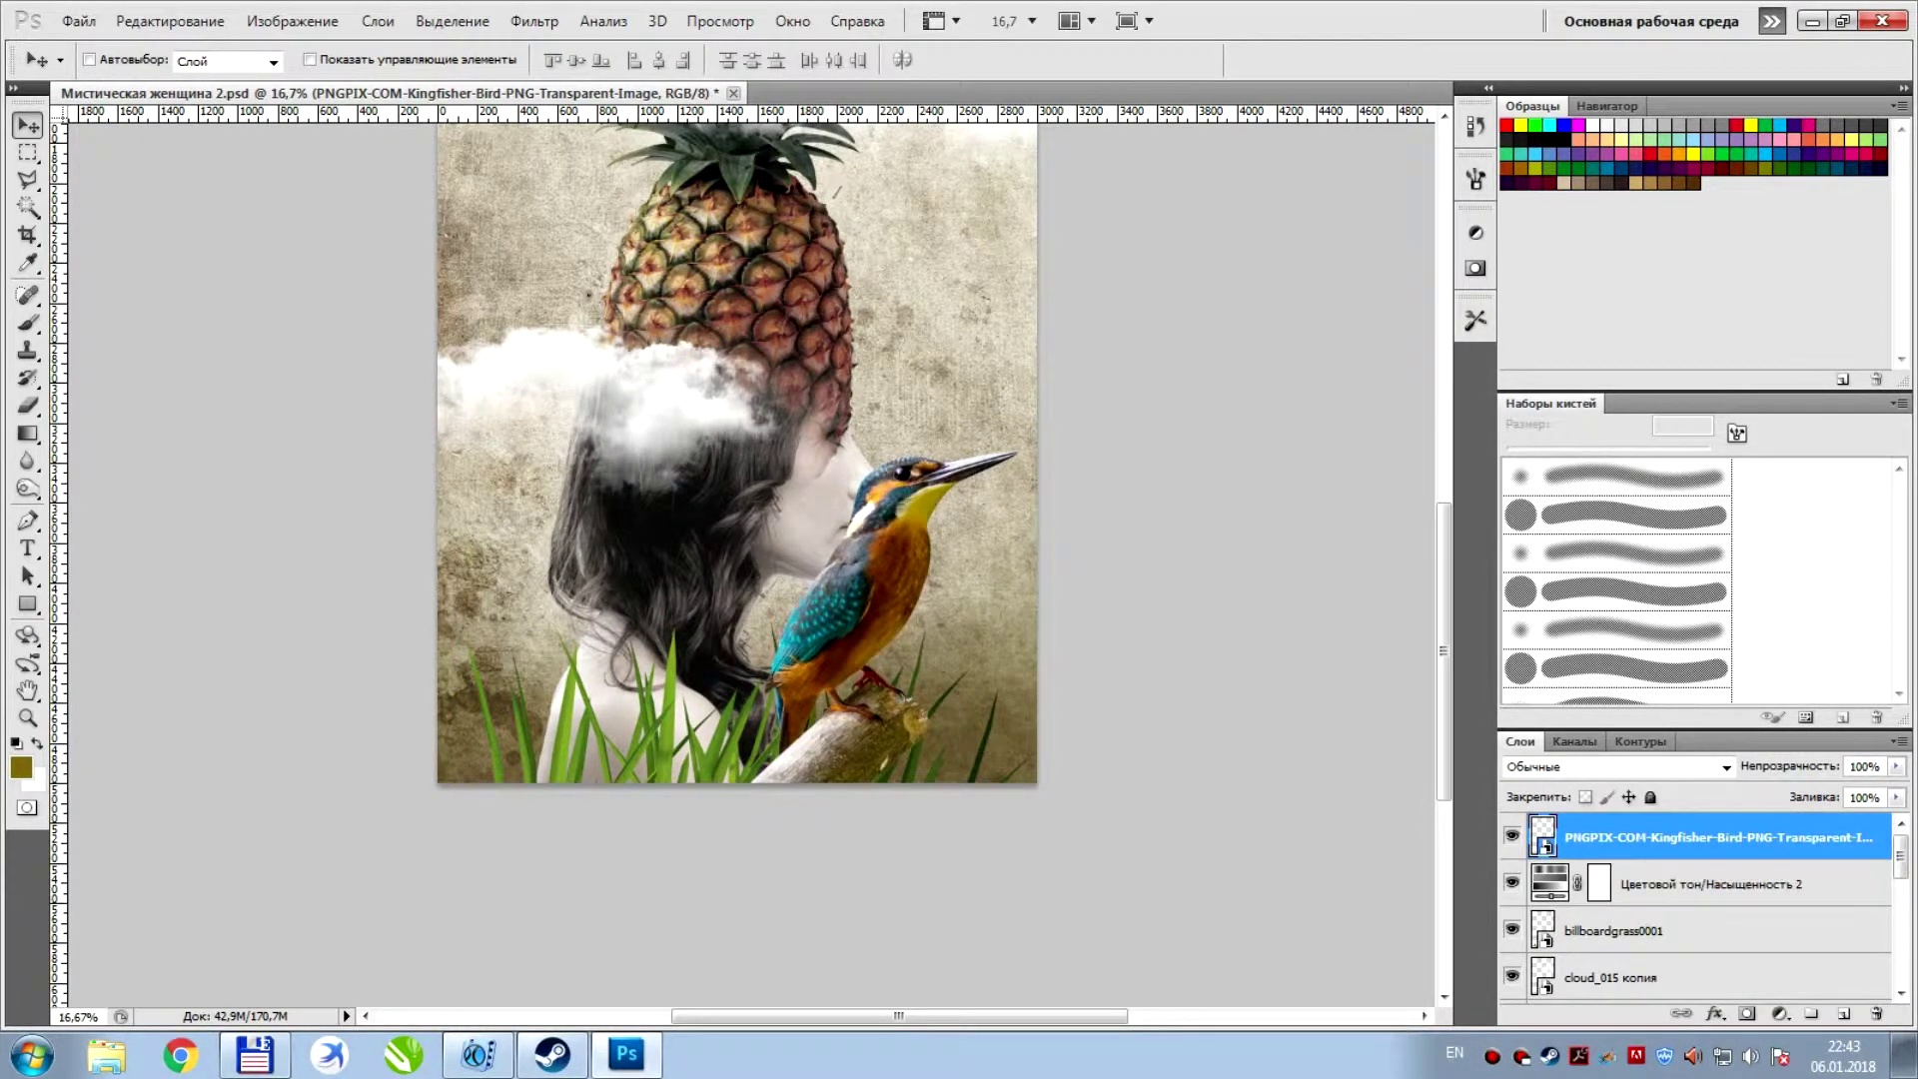
key("ctrl+t")
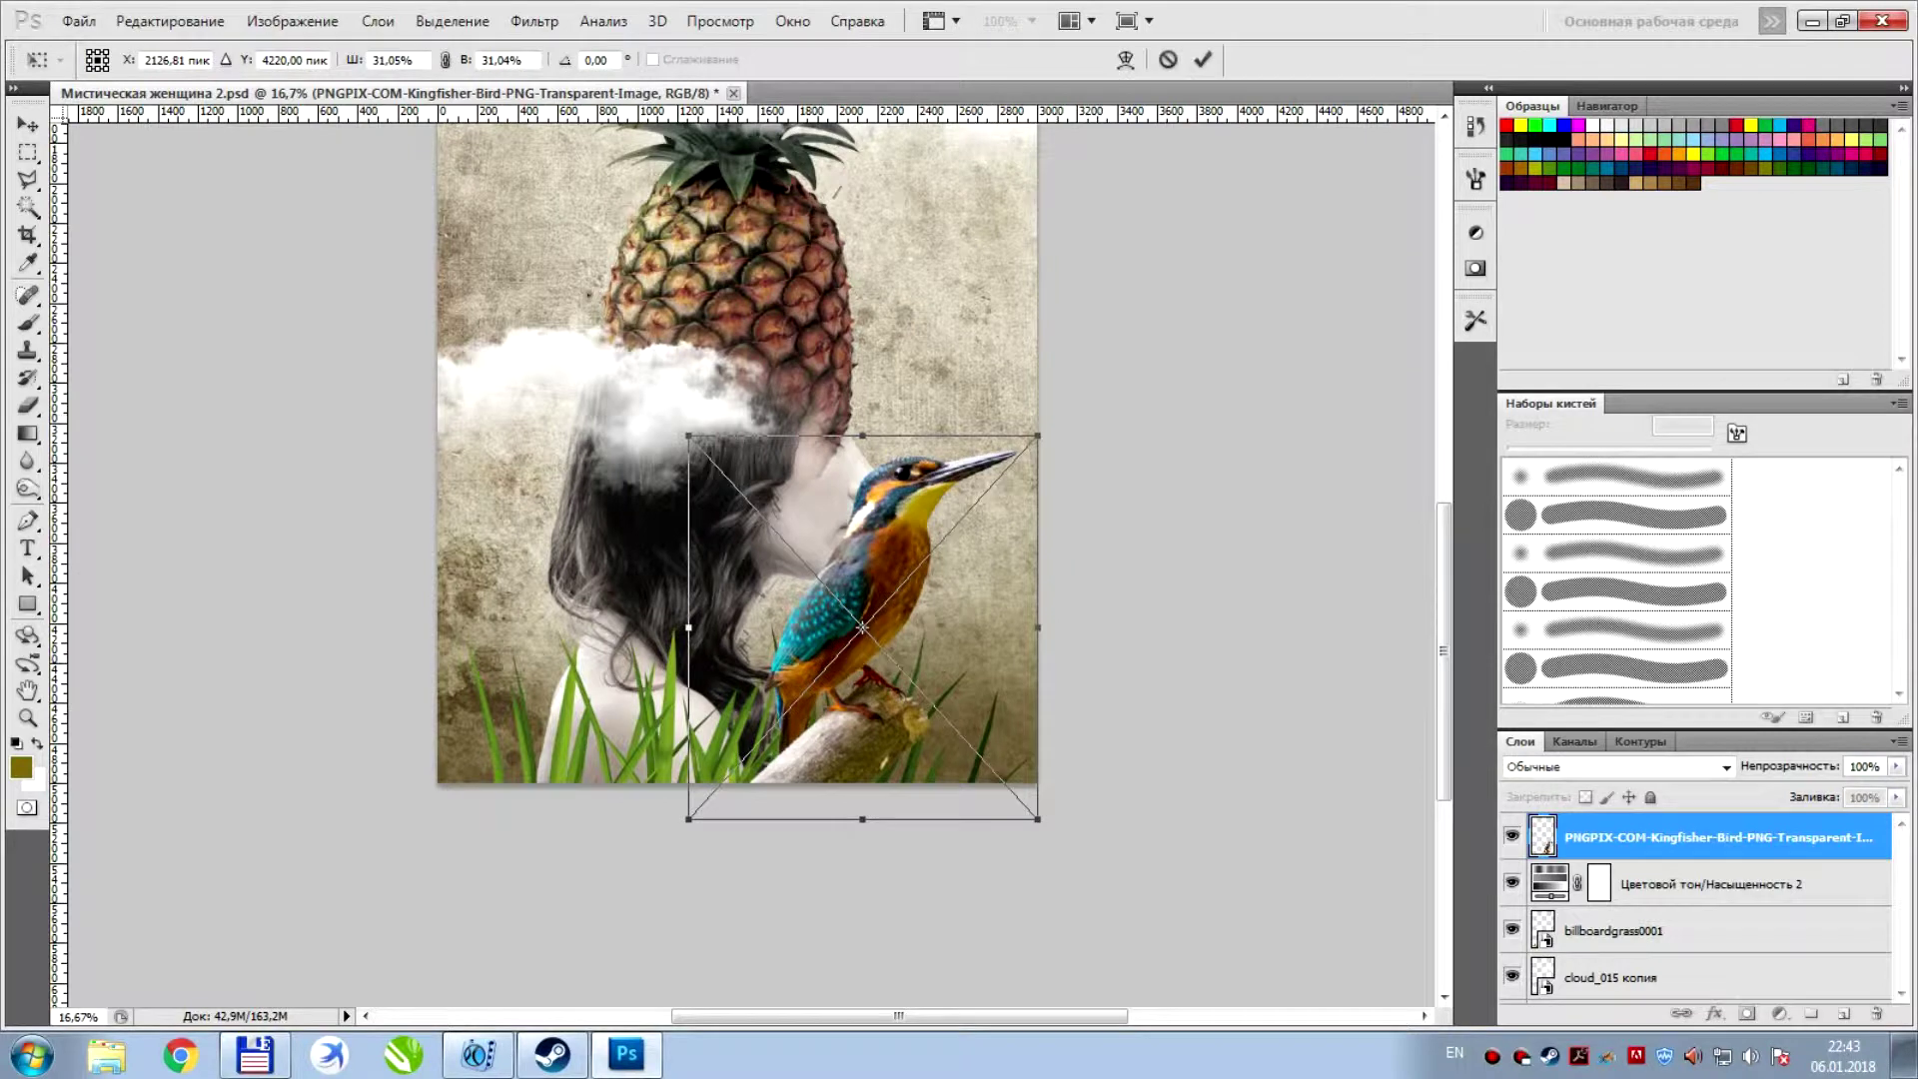
left_click_drag(1037, 435, 947, 536)
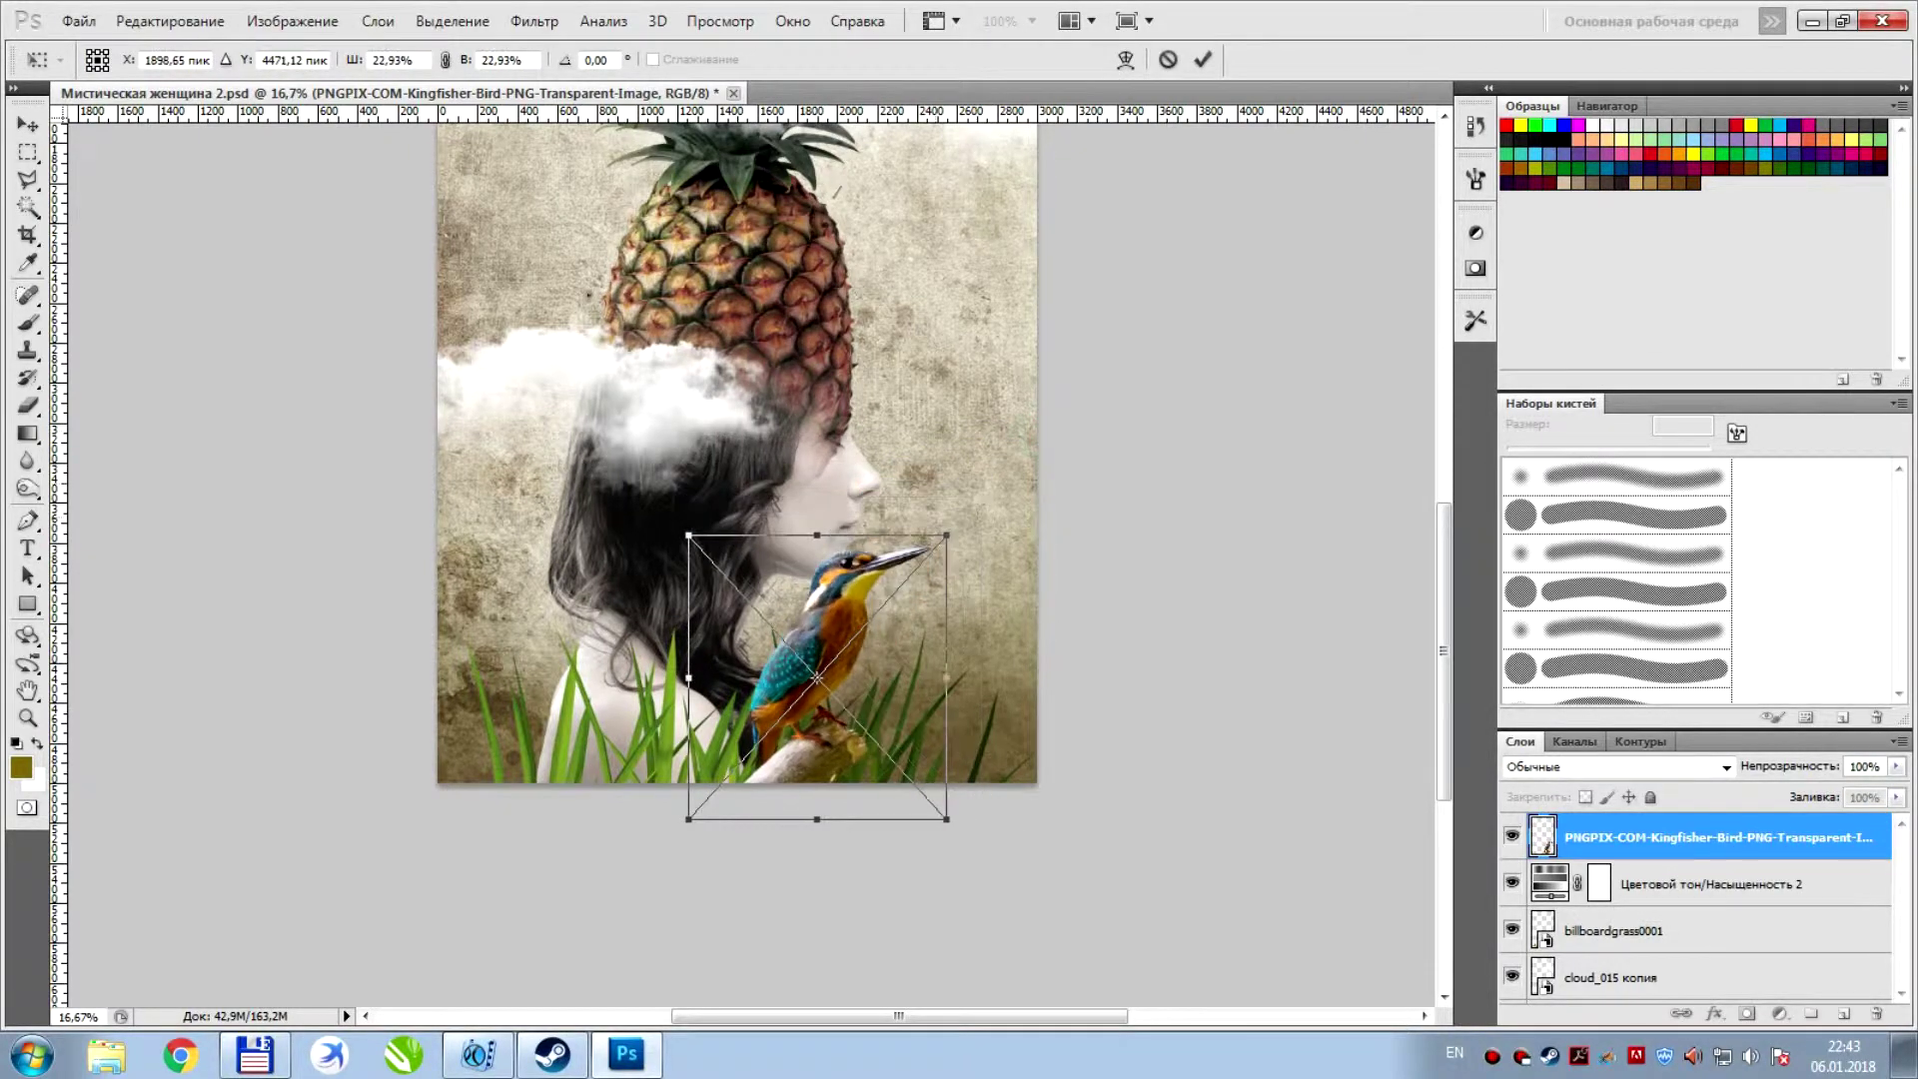
left_click_drag(799, 639, 867, 612)
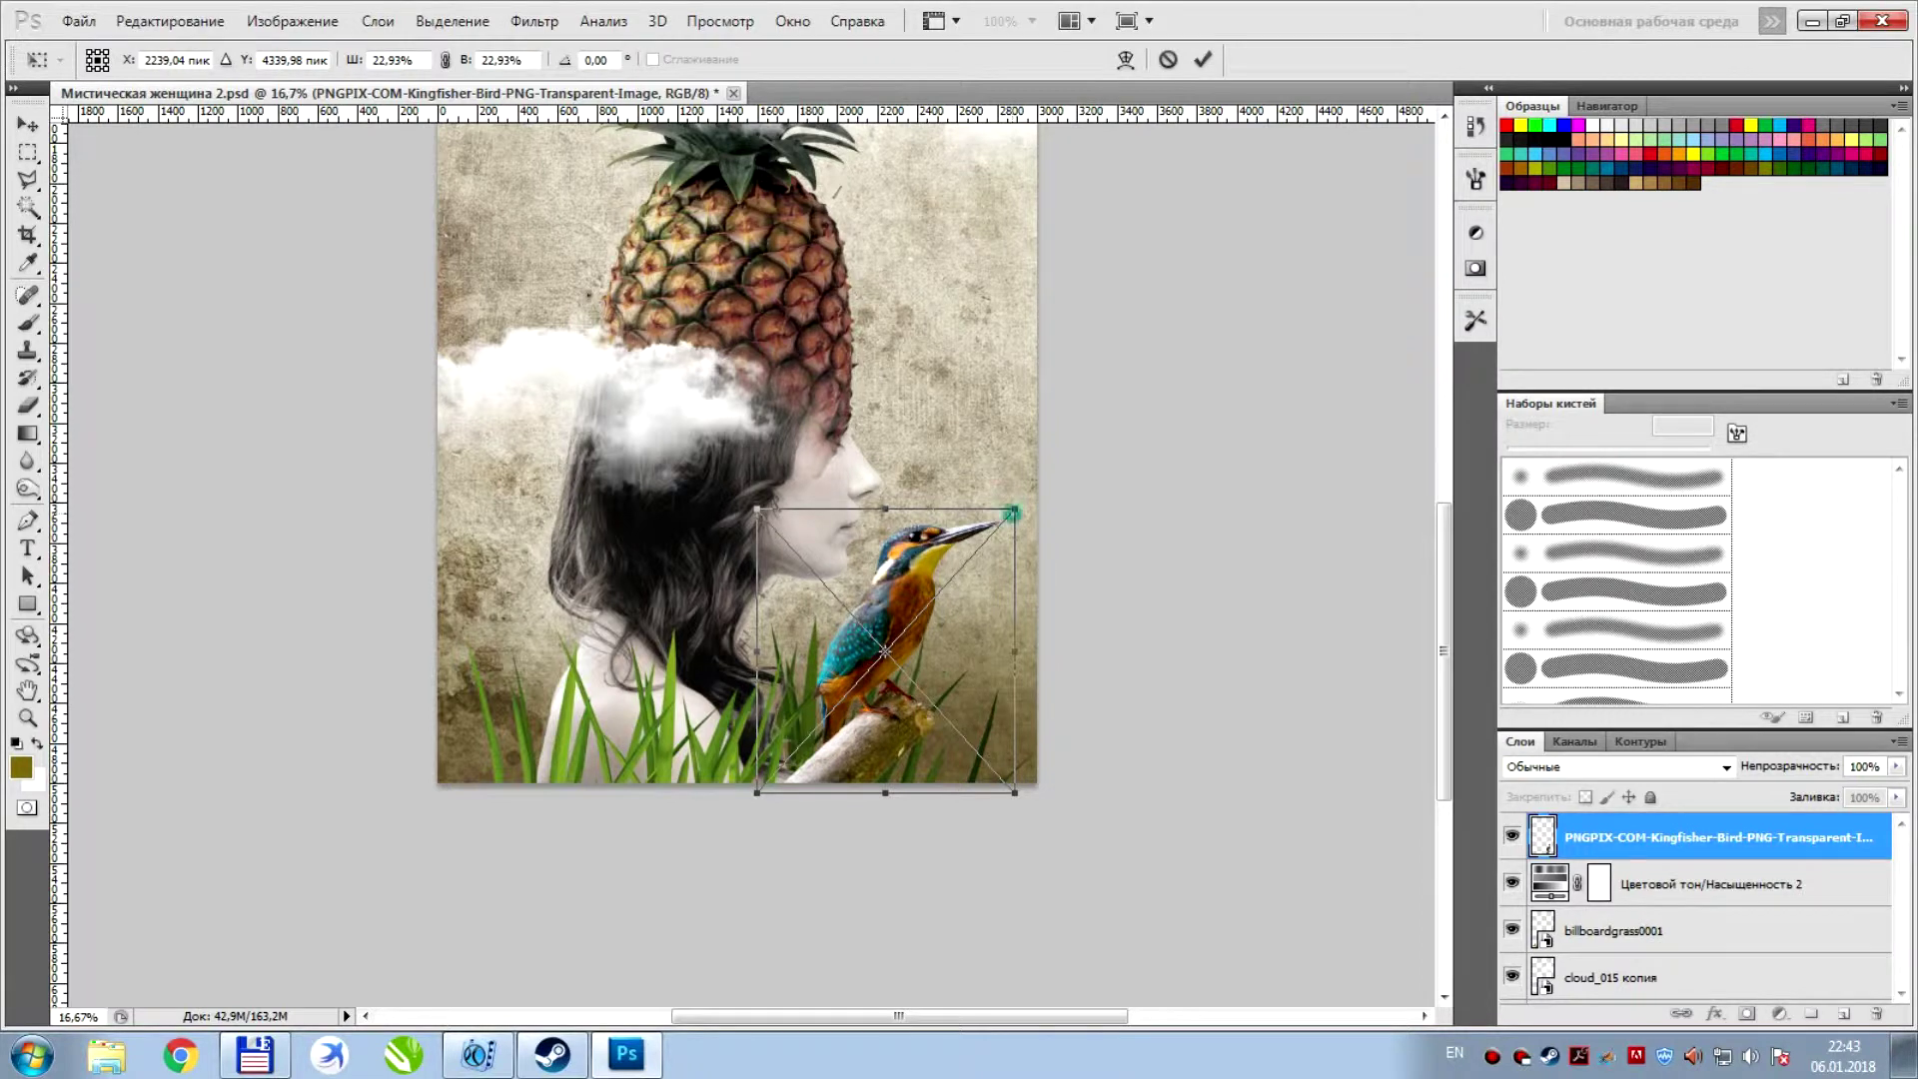
left_click_drag(1014, 513, 987, 540)
key("Return")
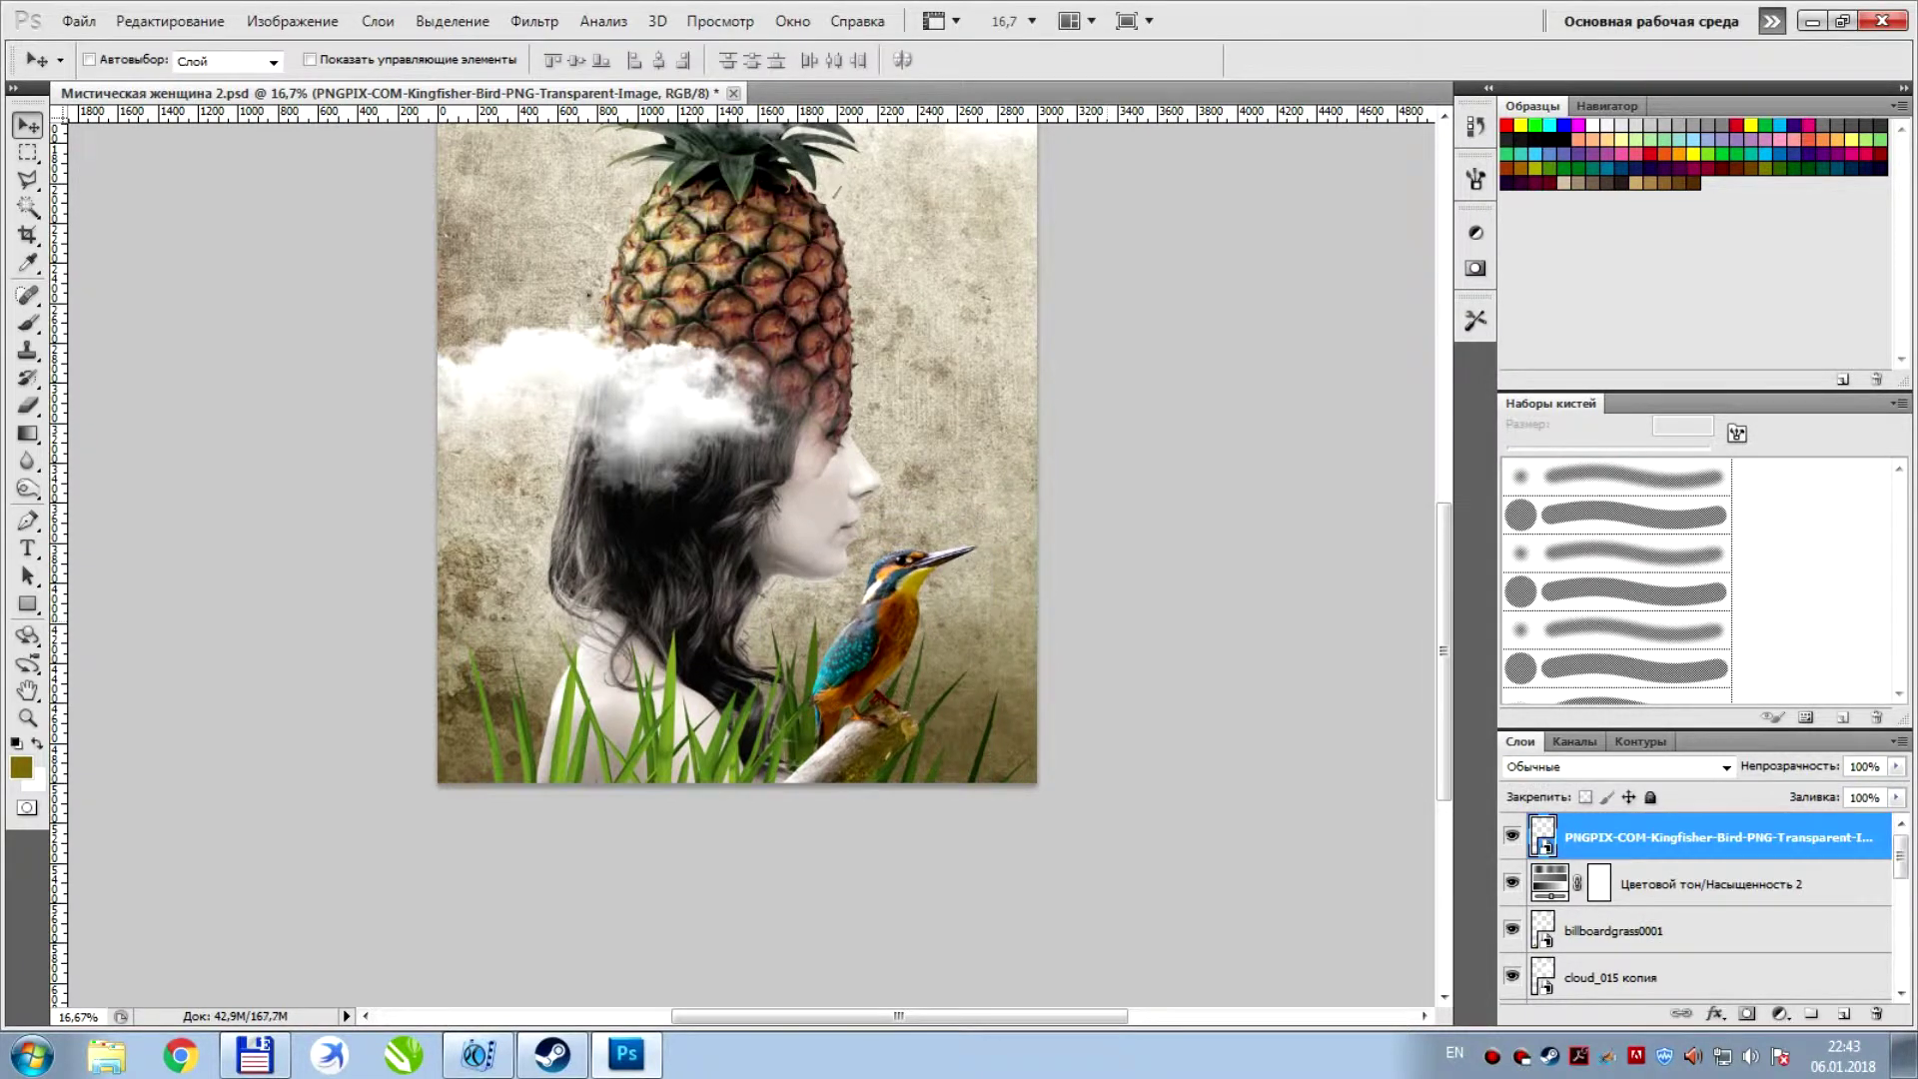
key("ctrl+s")
left_click(79, 20)
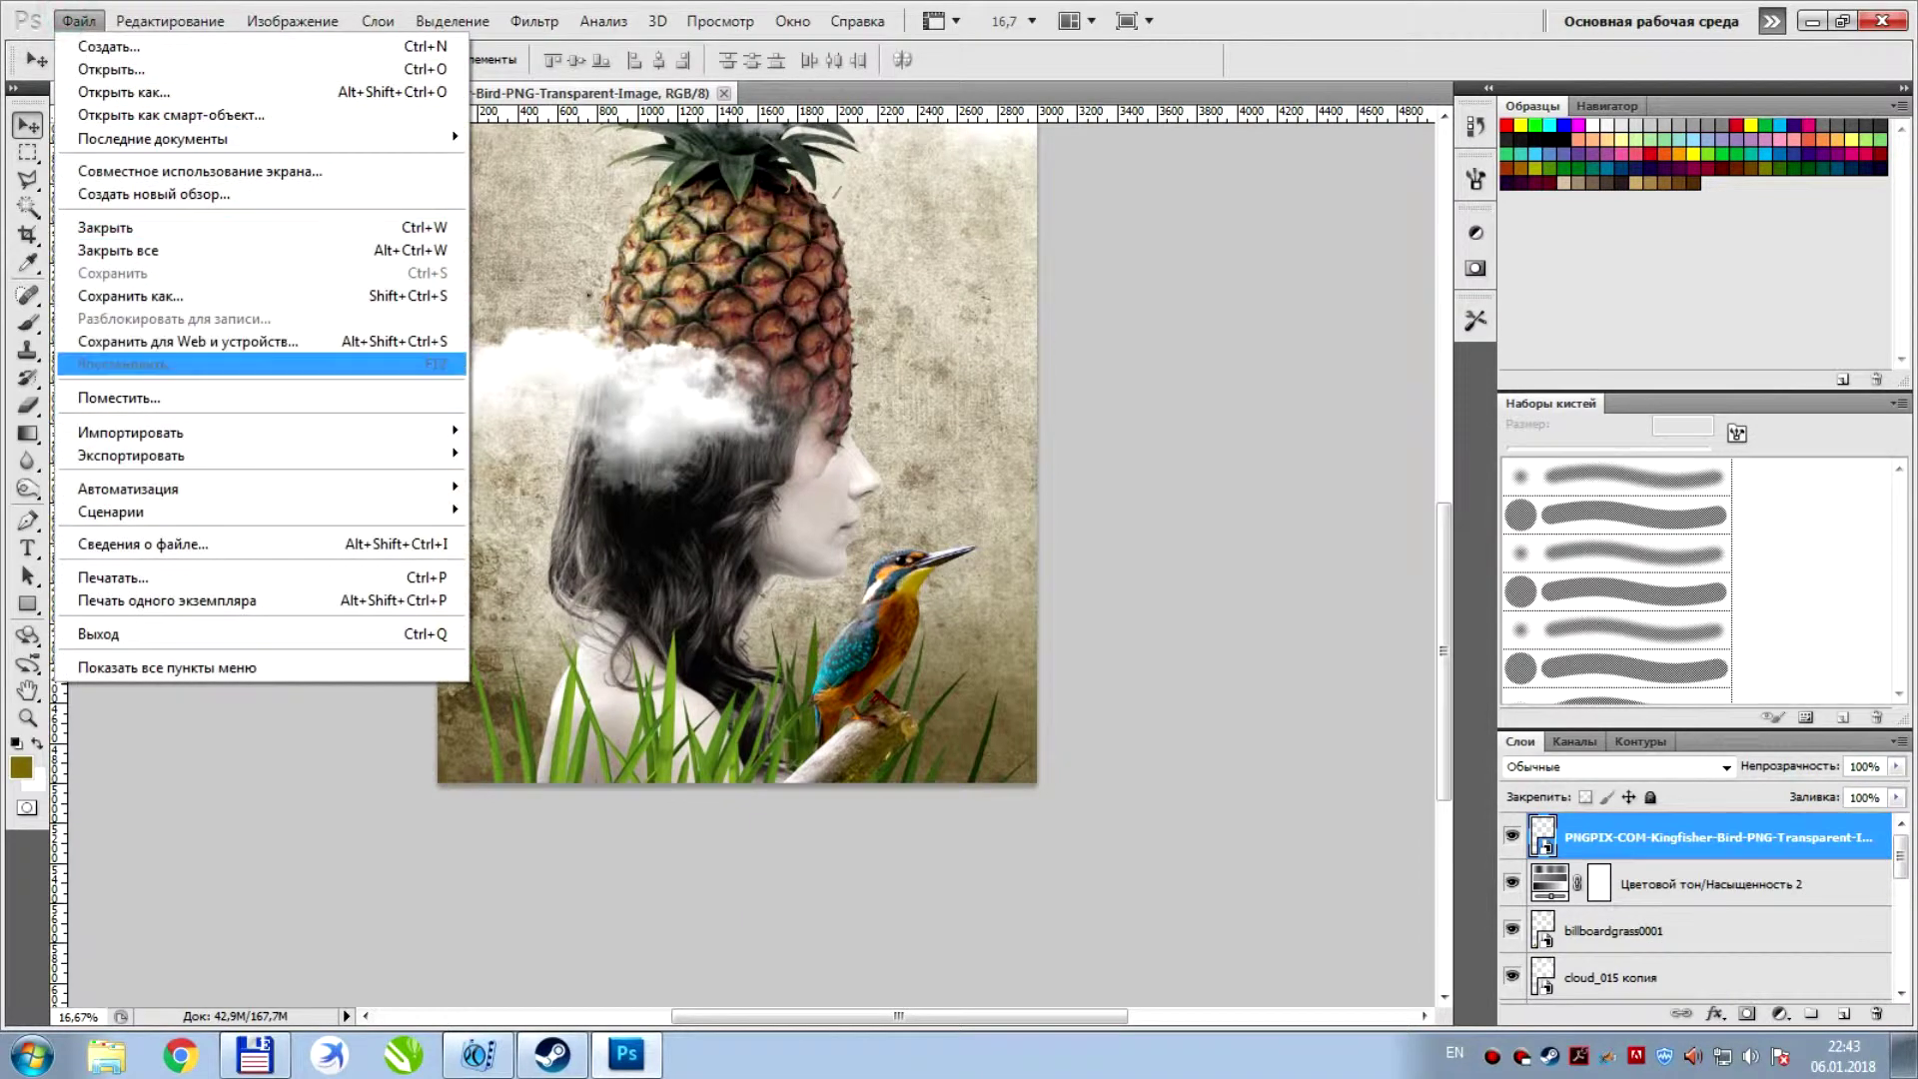
Place the purple butterfly at about 42% size left of the pineapple
left_click(160, 392)
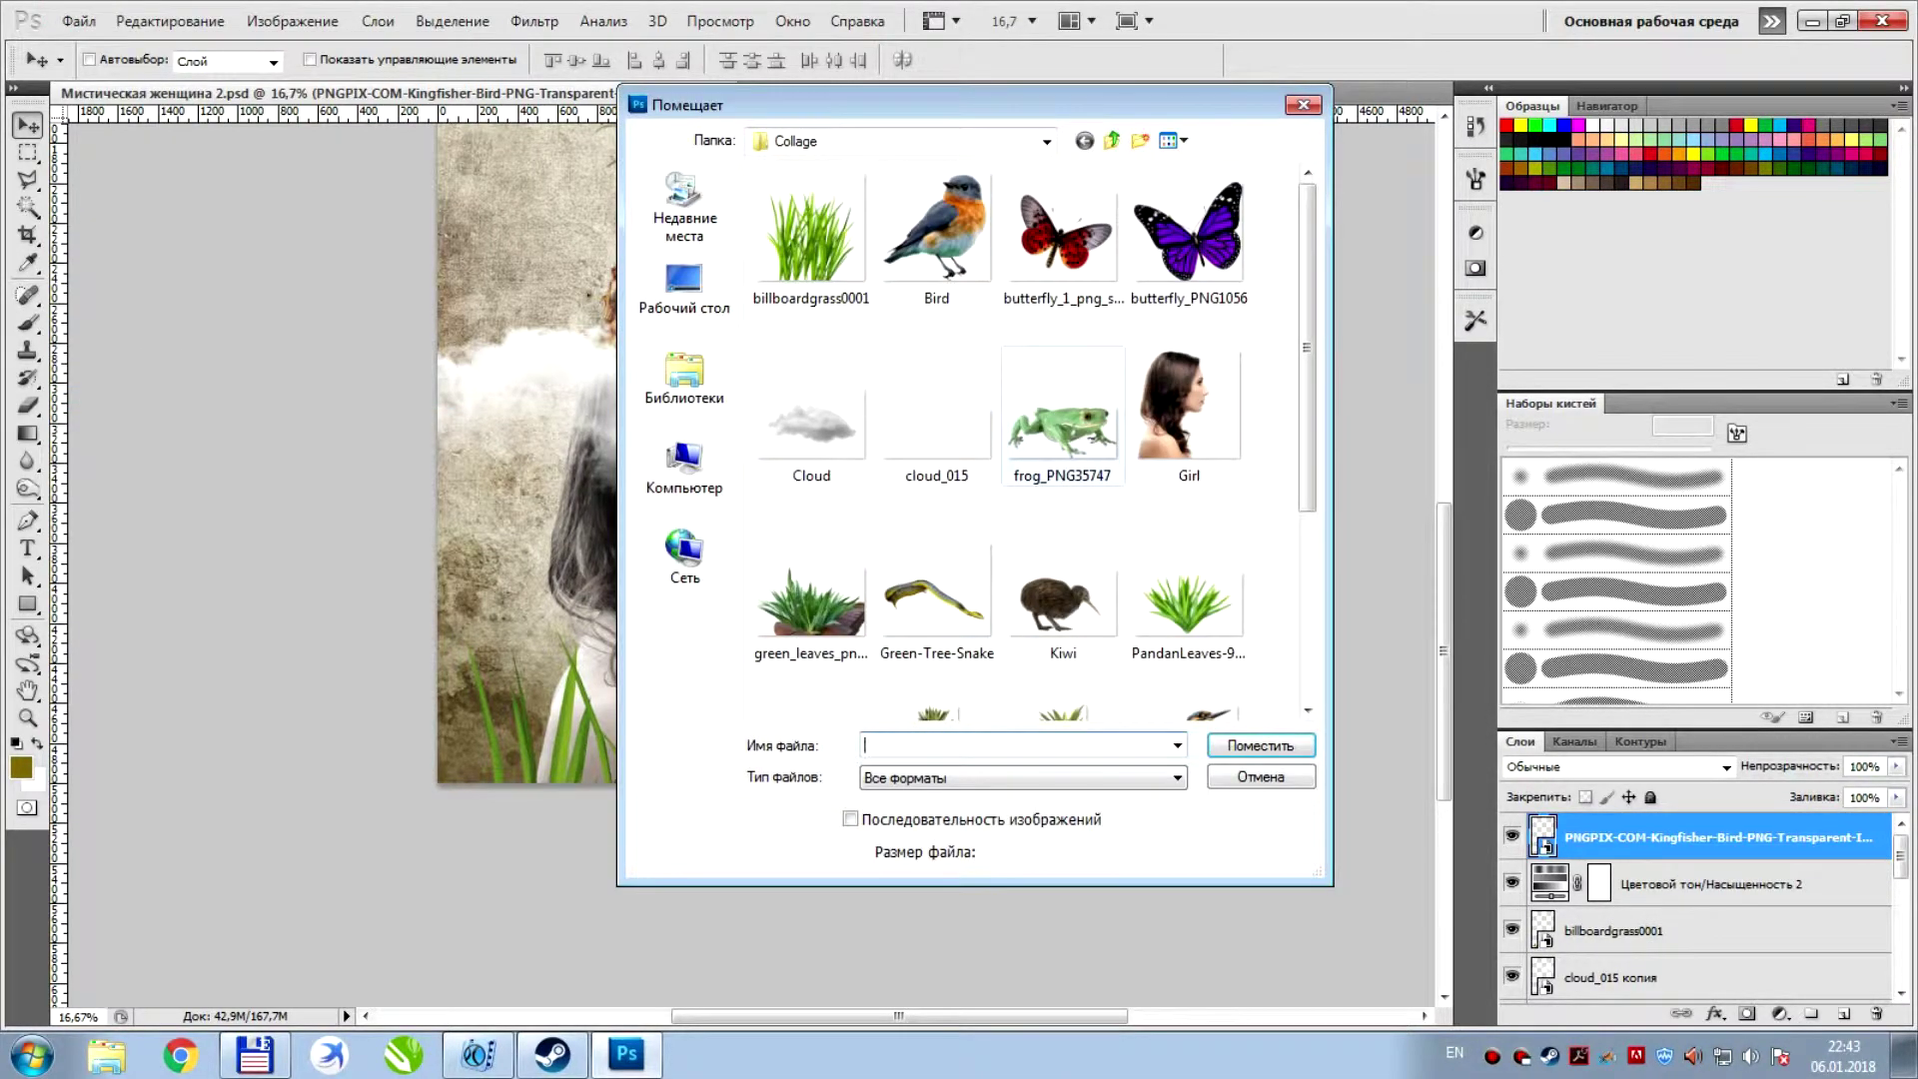
double_click(1167, 245)
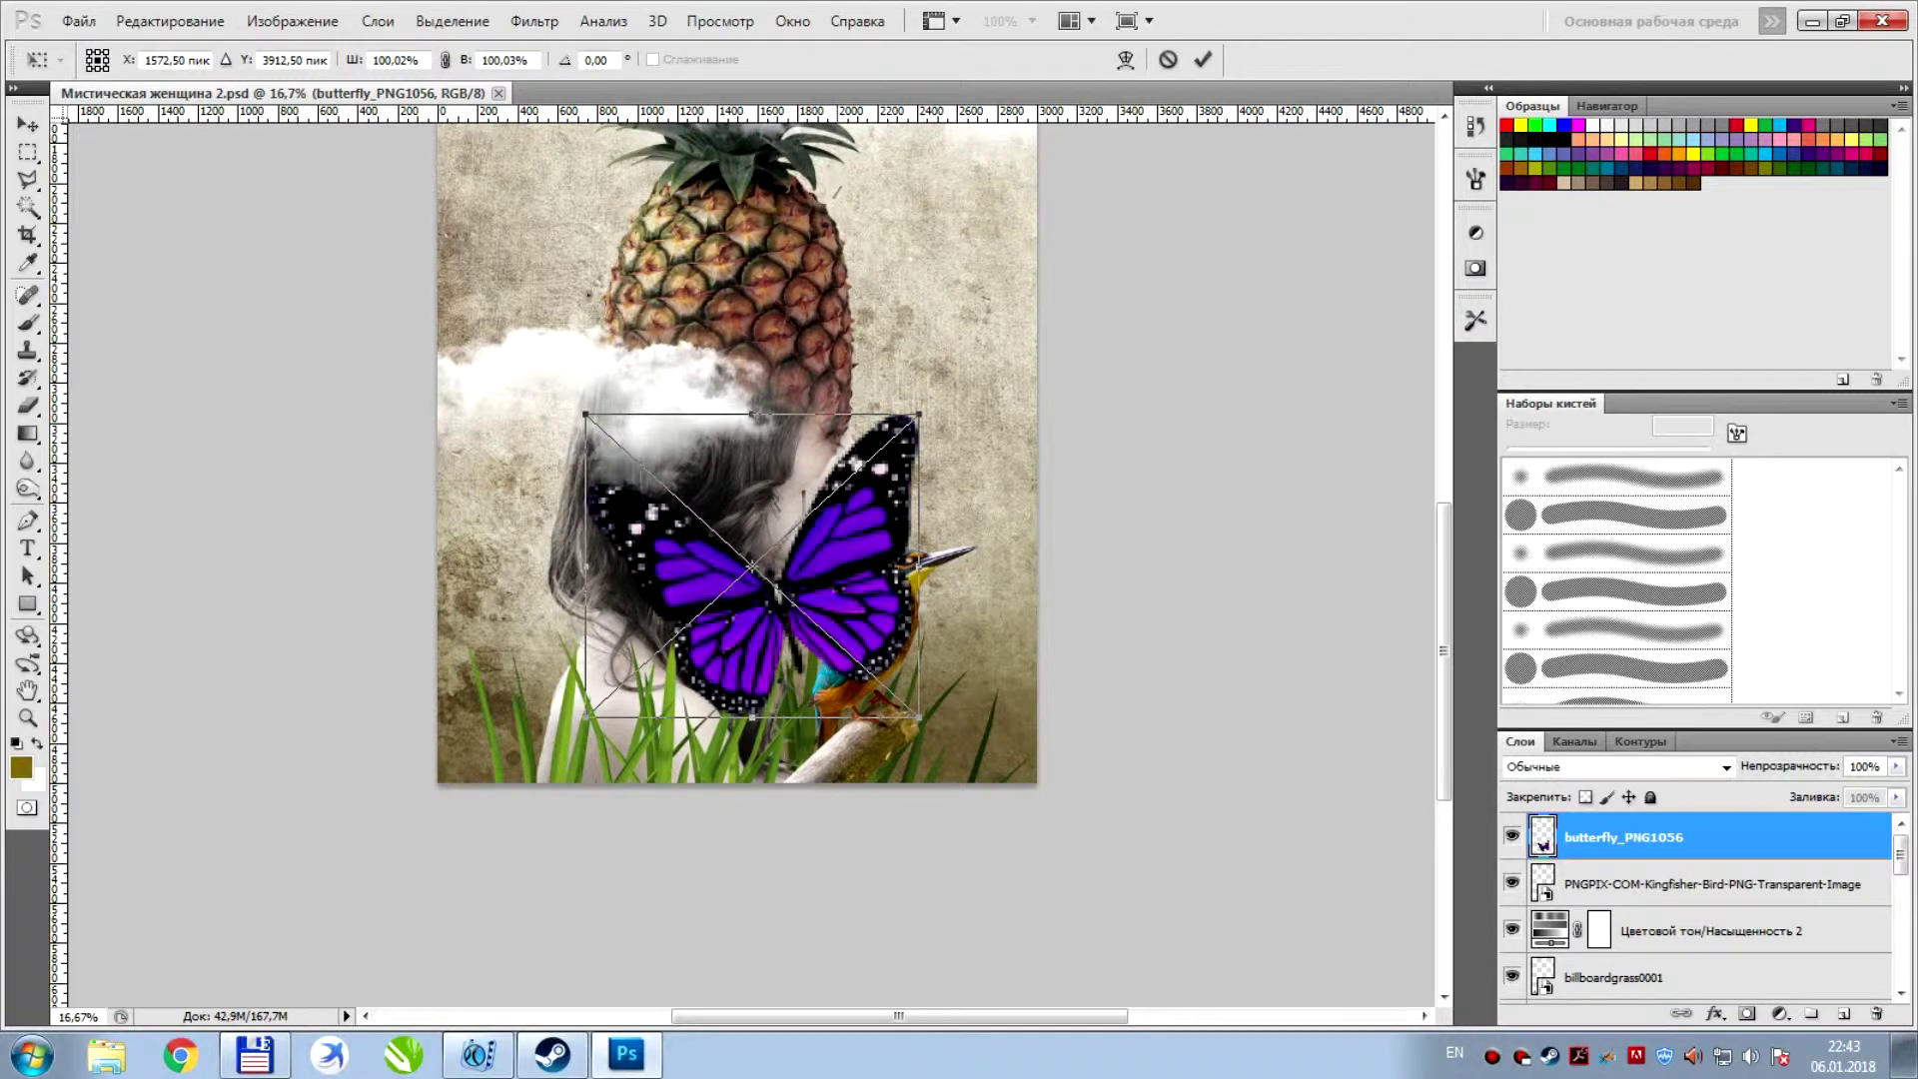
left_click_drag(751, 565, 609, 596)
left_click_drag(776, 446, 621, 588)
left_click_drag(531, 667, 571, 495)
left_click_drag(572, 414, 571, 454)
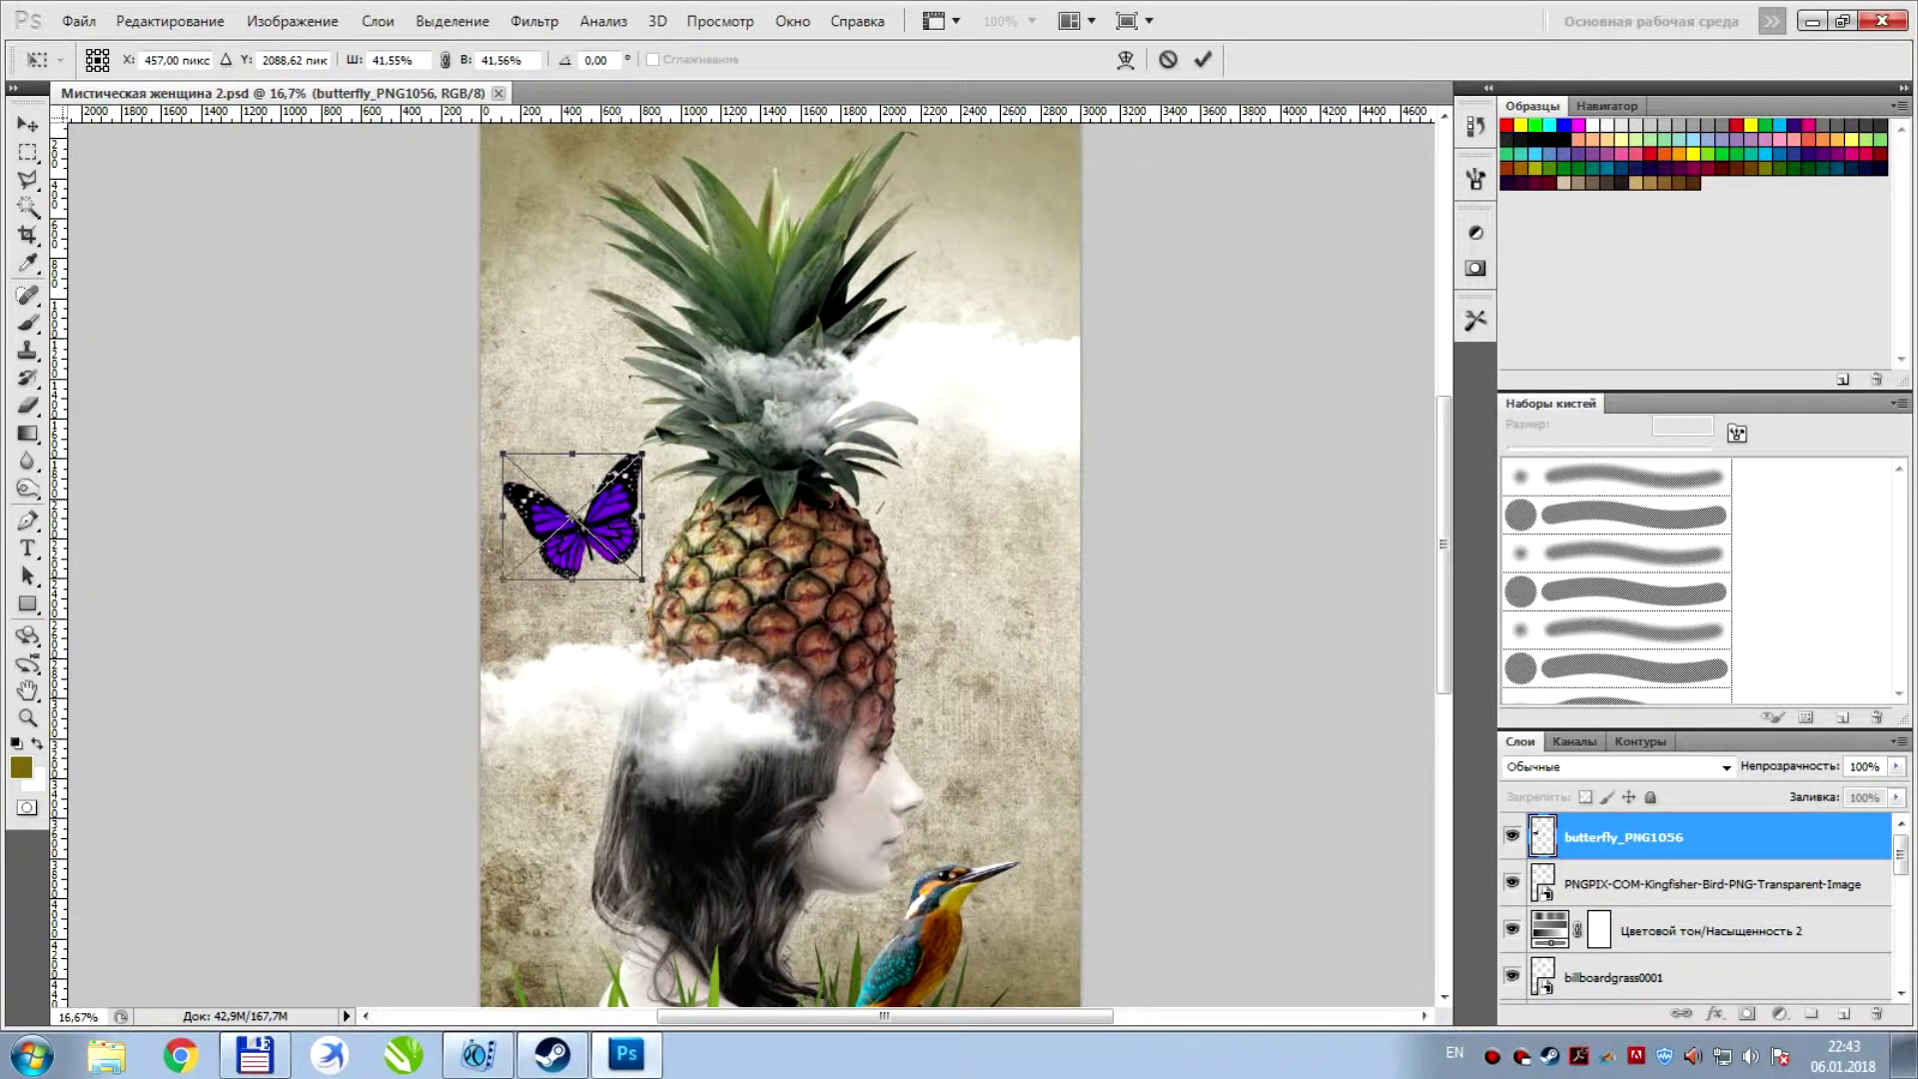
key("Return")
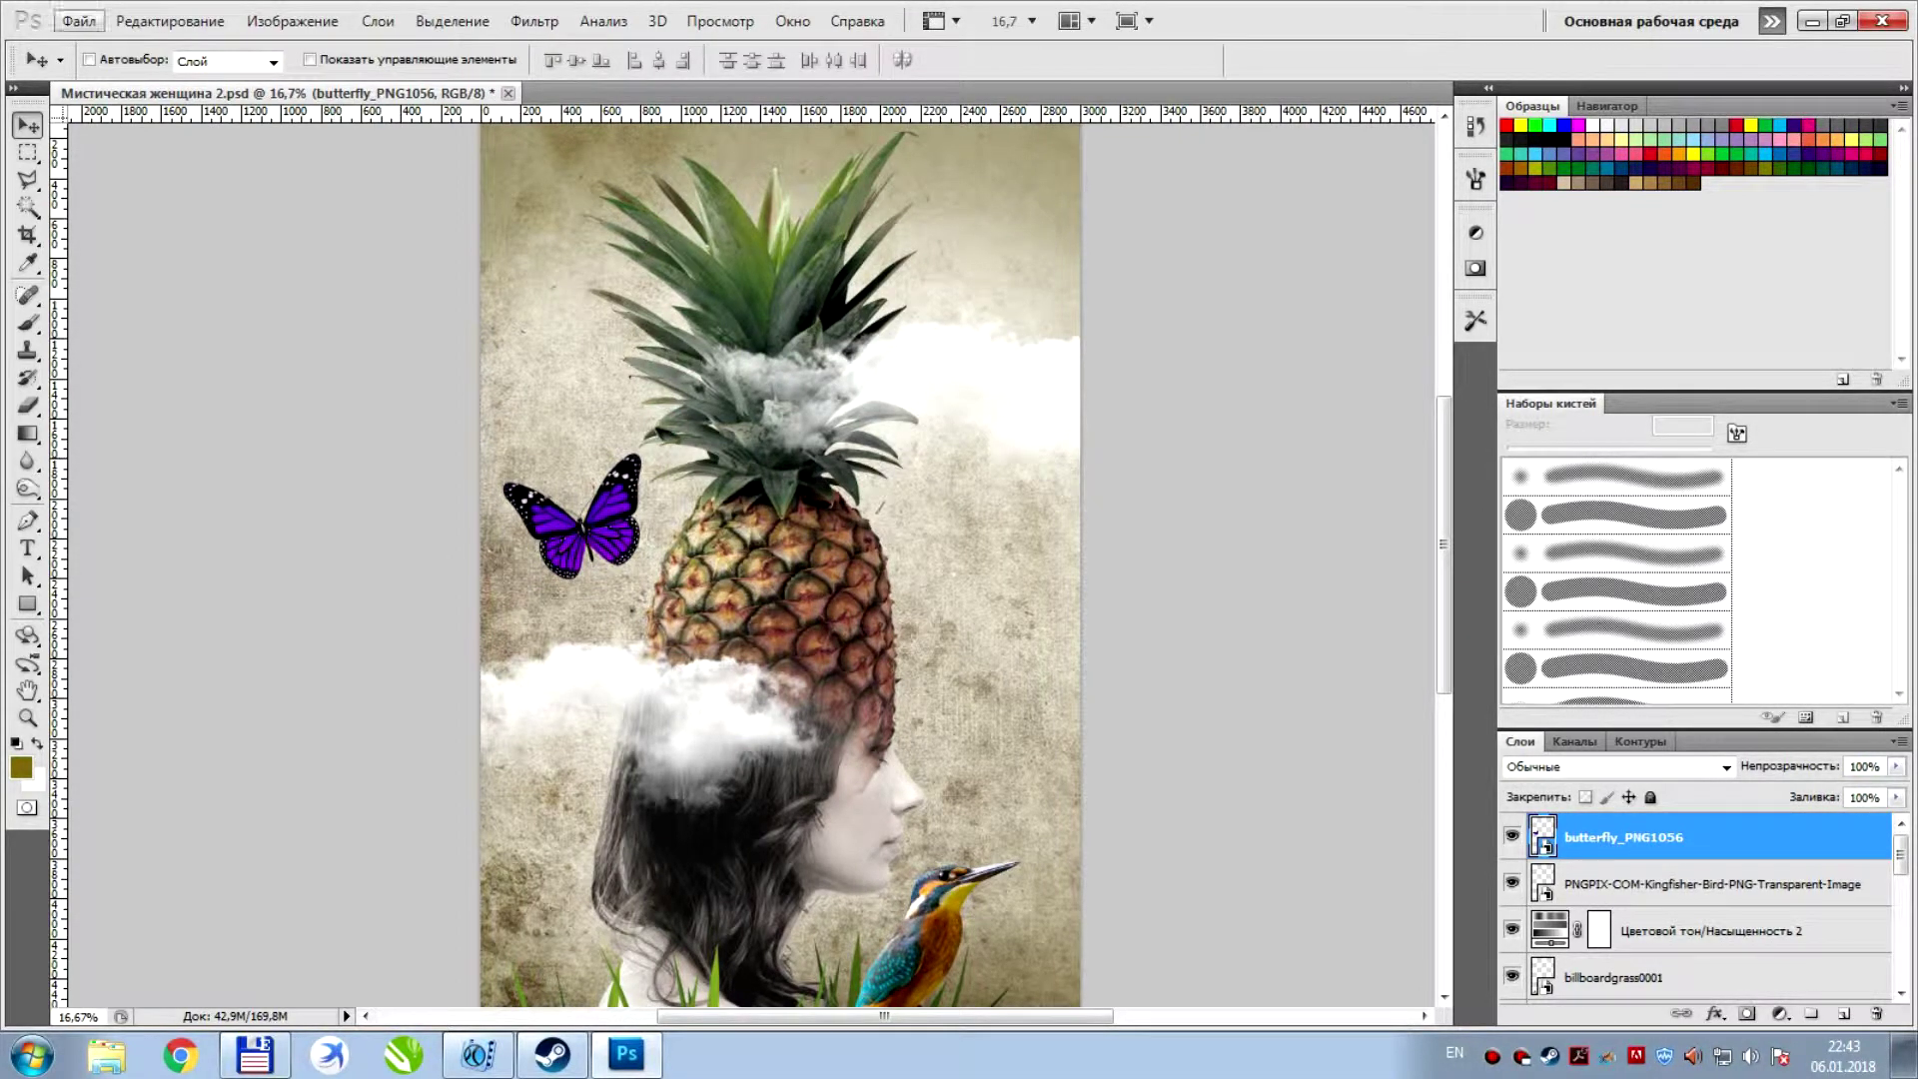
Place the red butterfly, scaled down, to the right of the pineapple
left_click(79, 21)
left_click(150, 397)
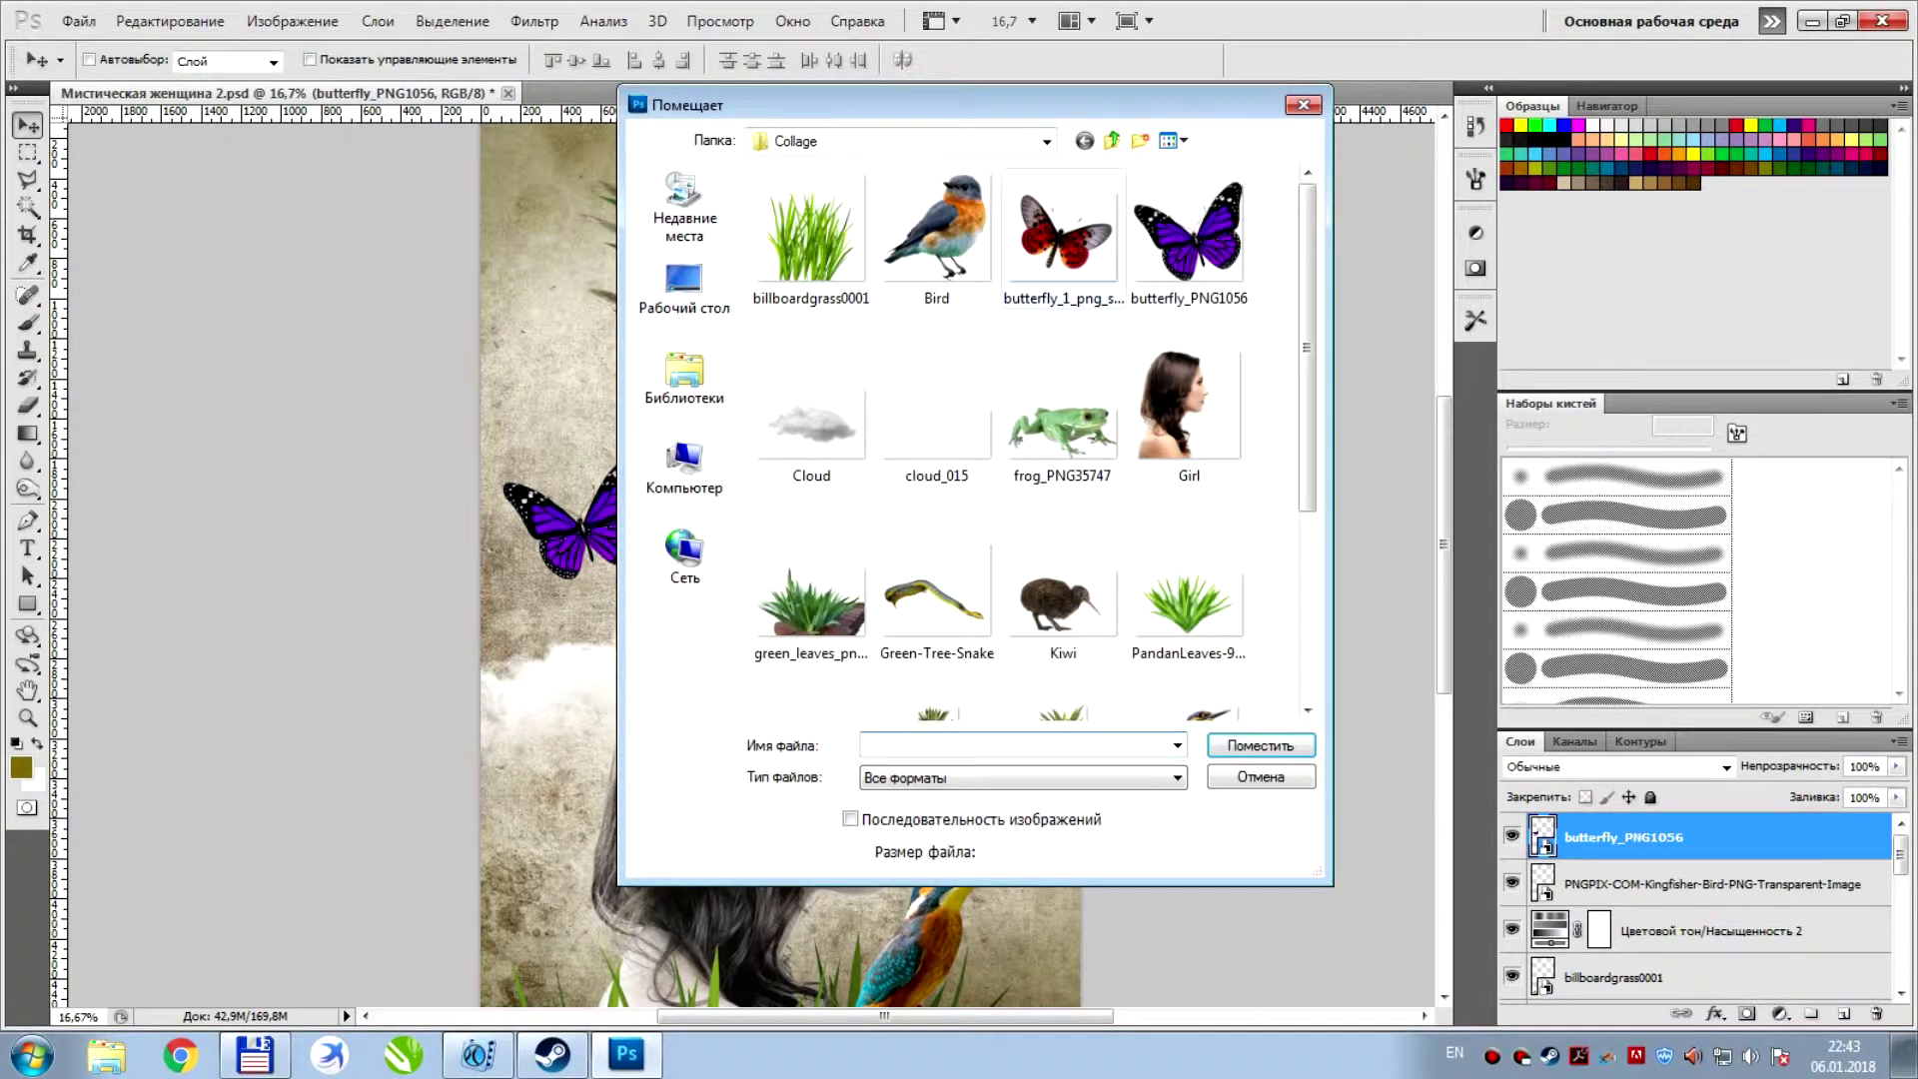
double_click(1062, 235)
left_click_drag(850, 486, 781, 542)
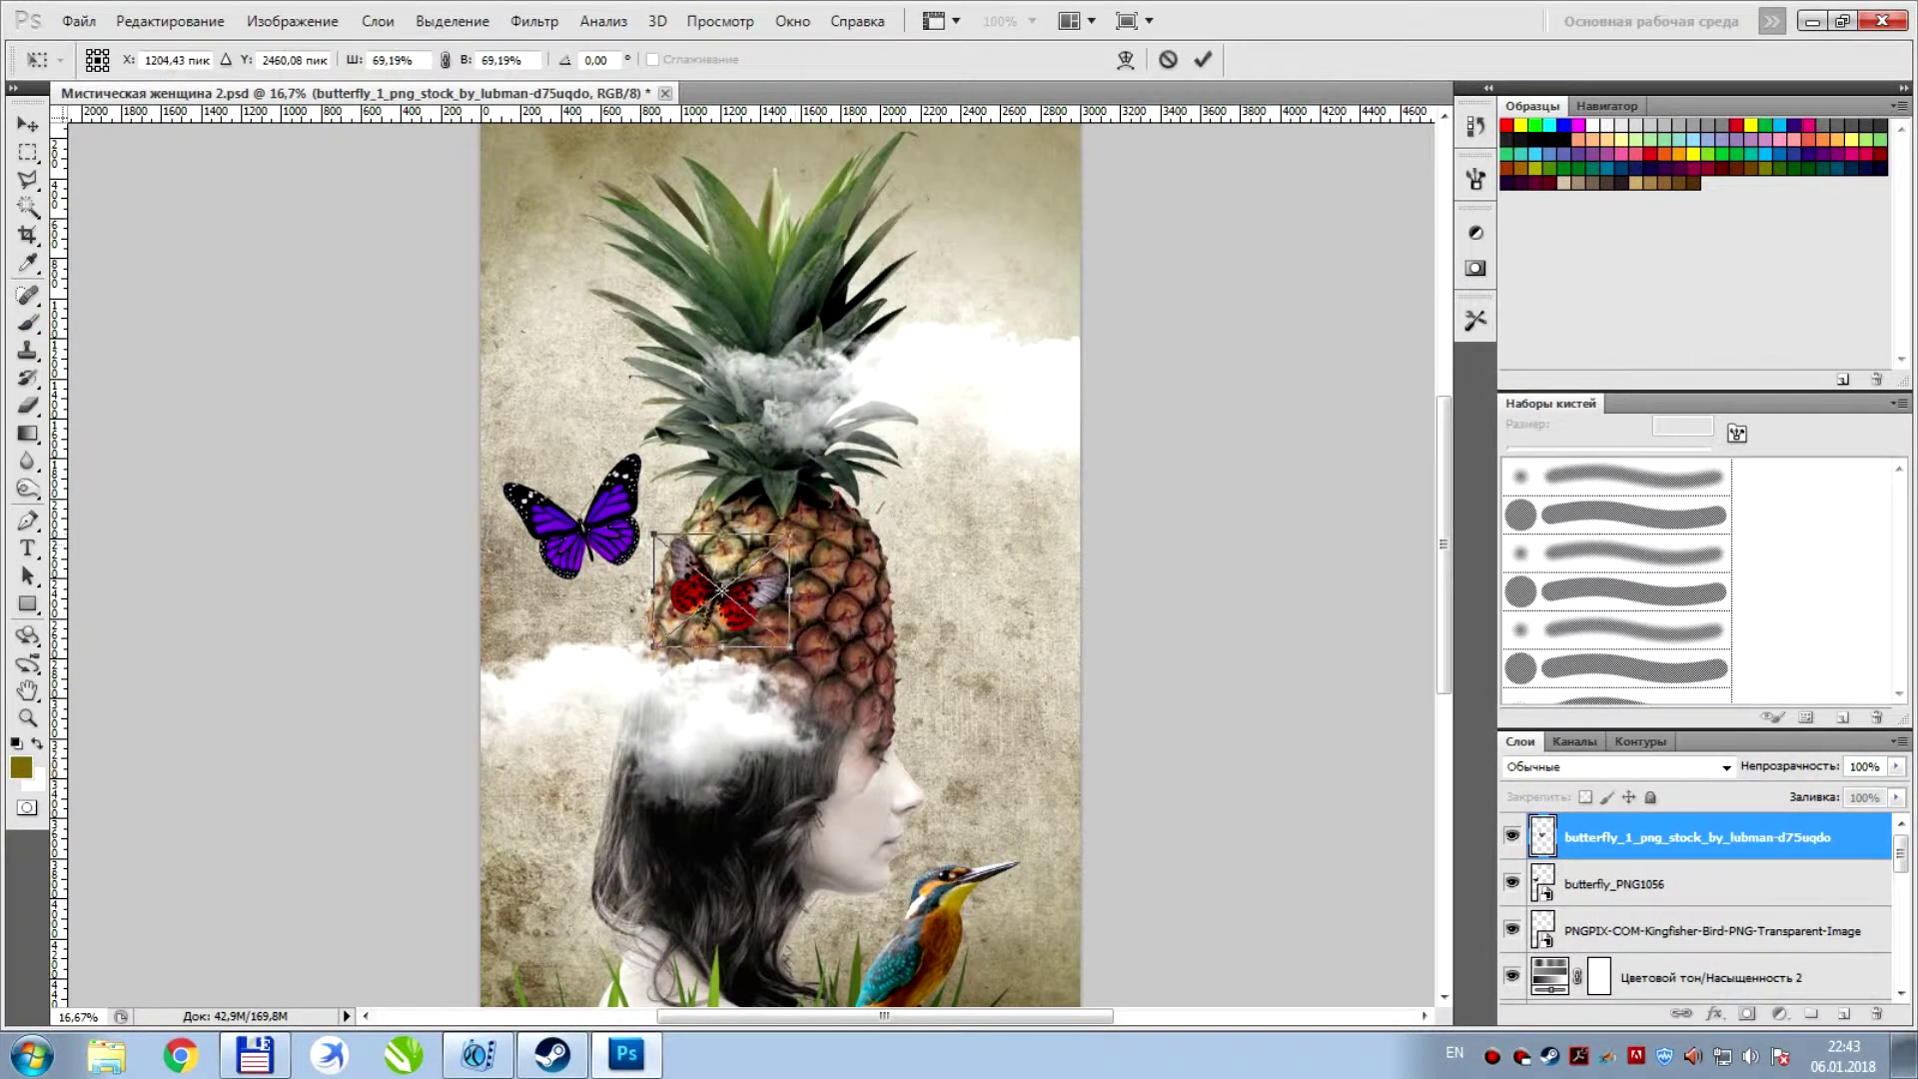
left_click_drag(959, 605, 1021, 593)
key("Return")
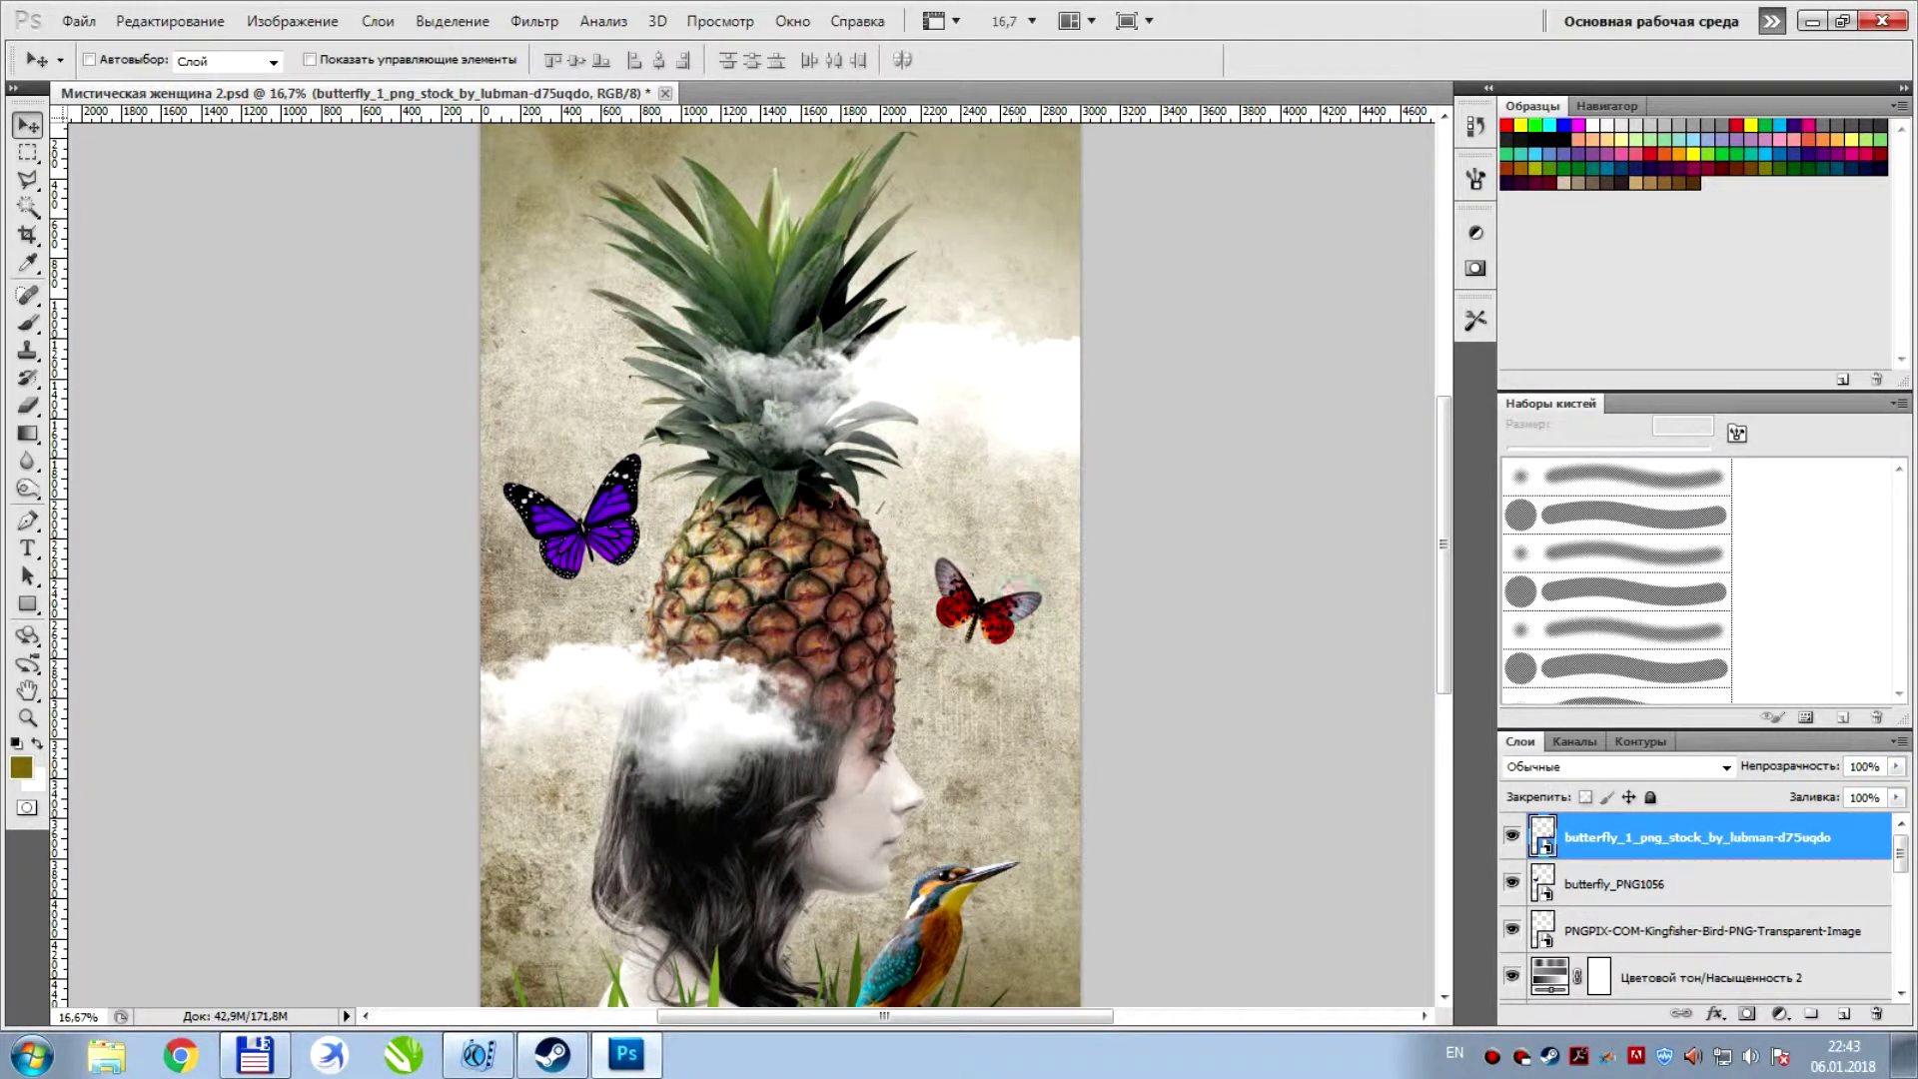
left_click(79, 21)
left_click(176, 390)
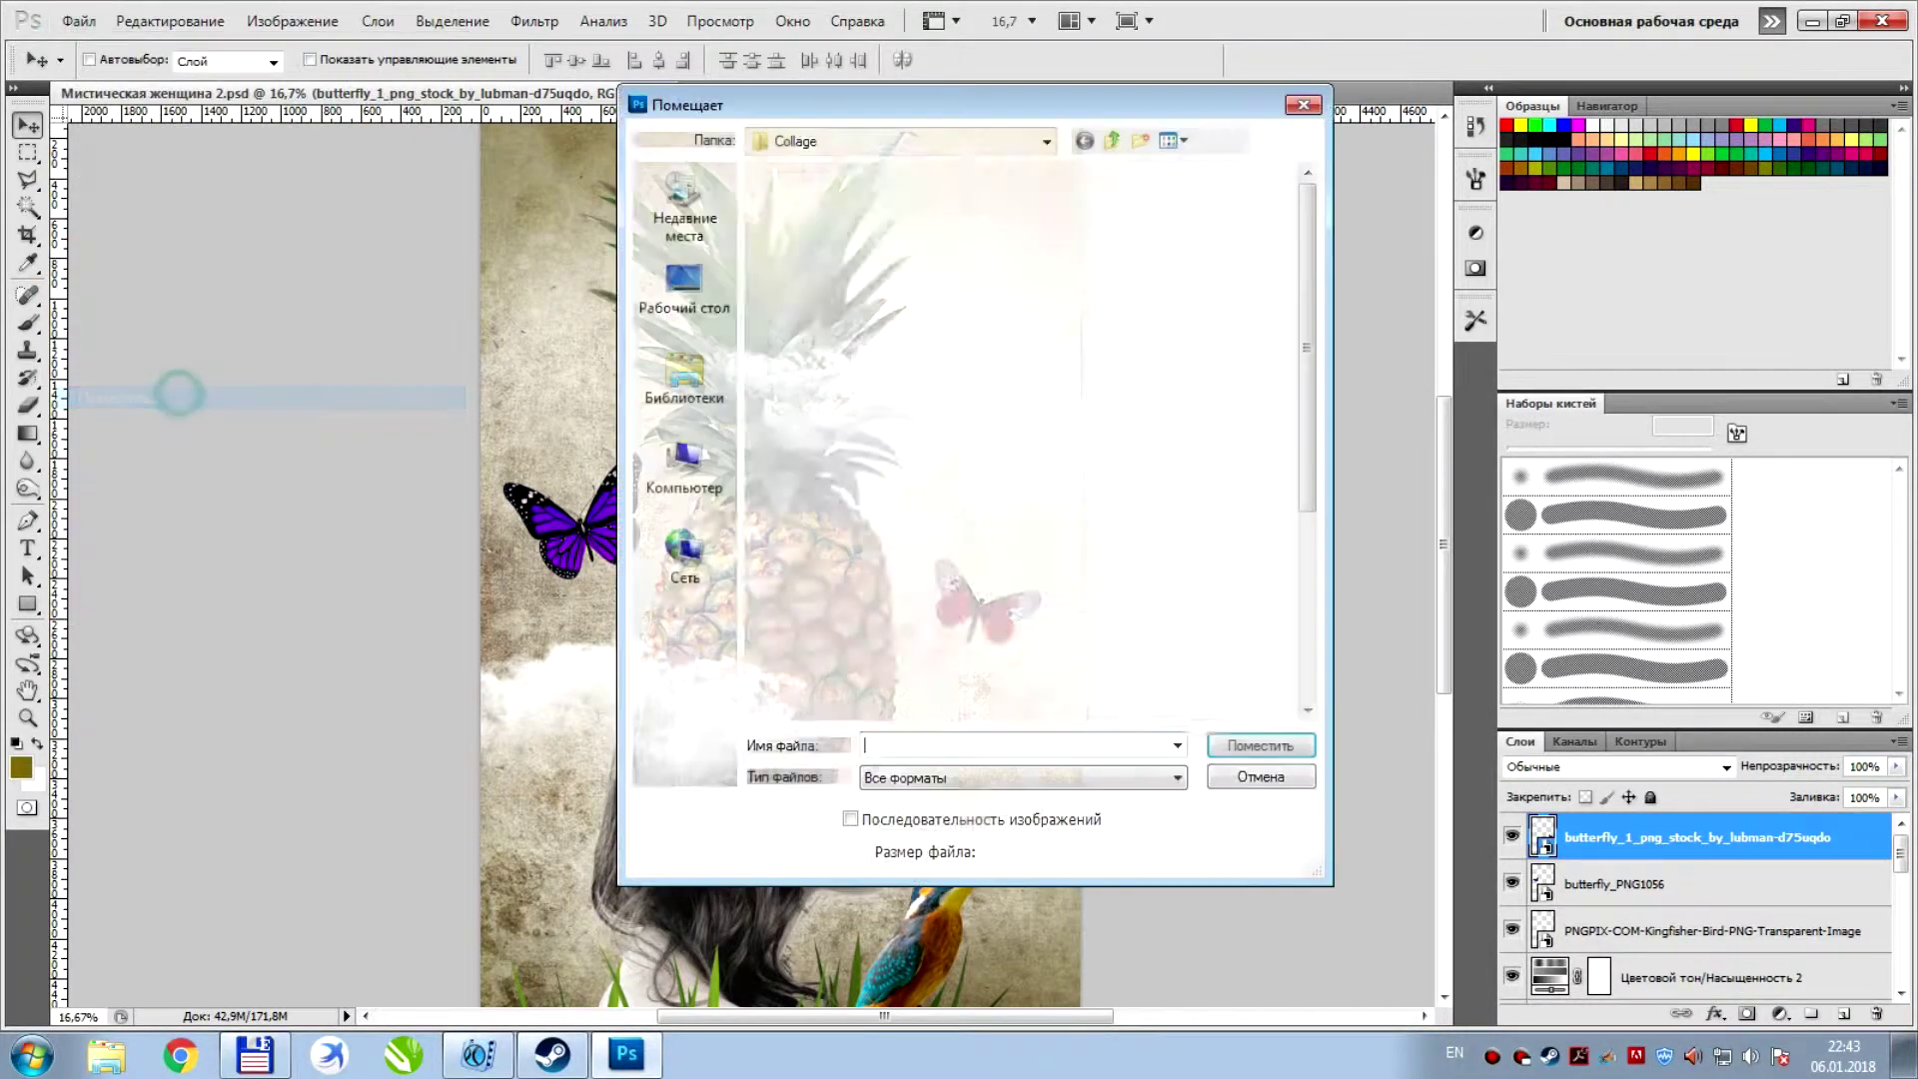
Place the yellow parrot, scaled well down, over the cloud at the woman's head
left_click(1062, 425)
scroll(1061, 479, "down", 3)
scroll(1061, 500, "down", 1)
double_click(812, 462)
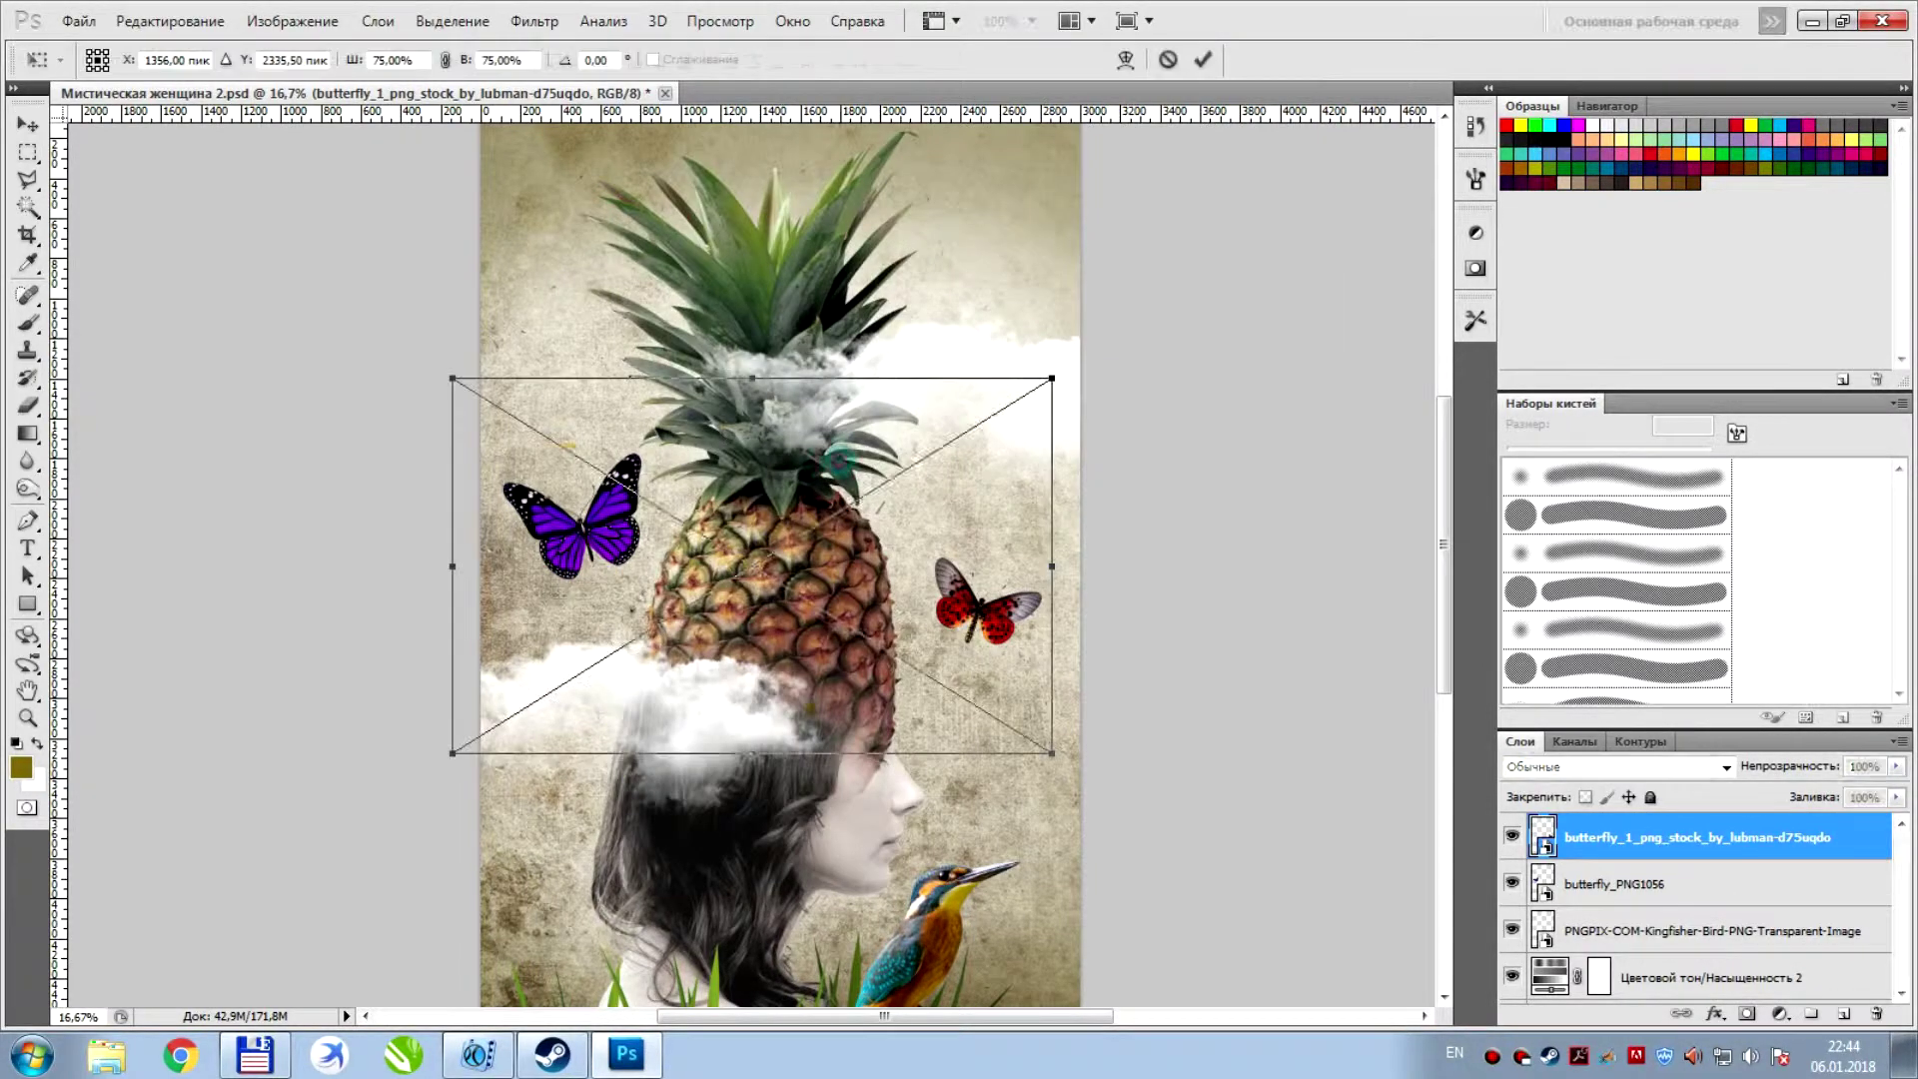
left_click_drag(1056, 377, 881, 508)
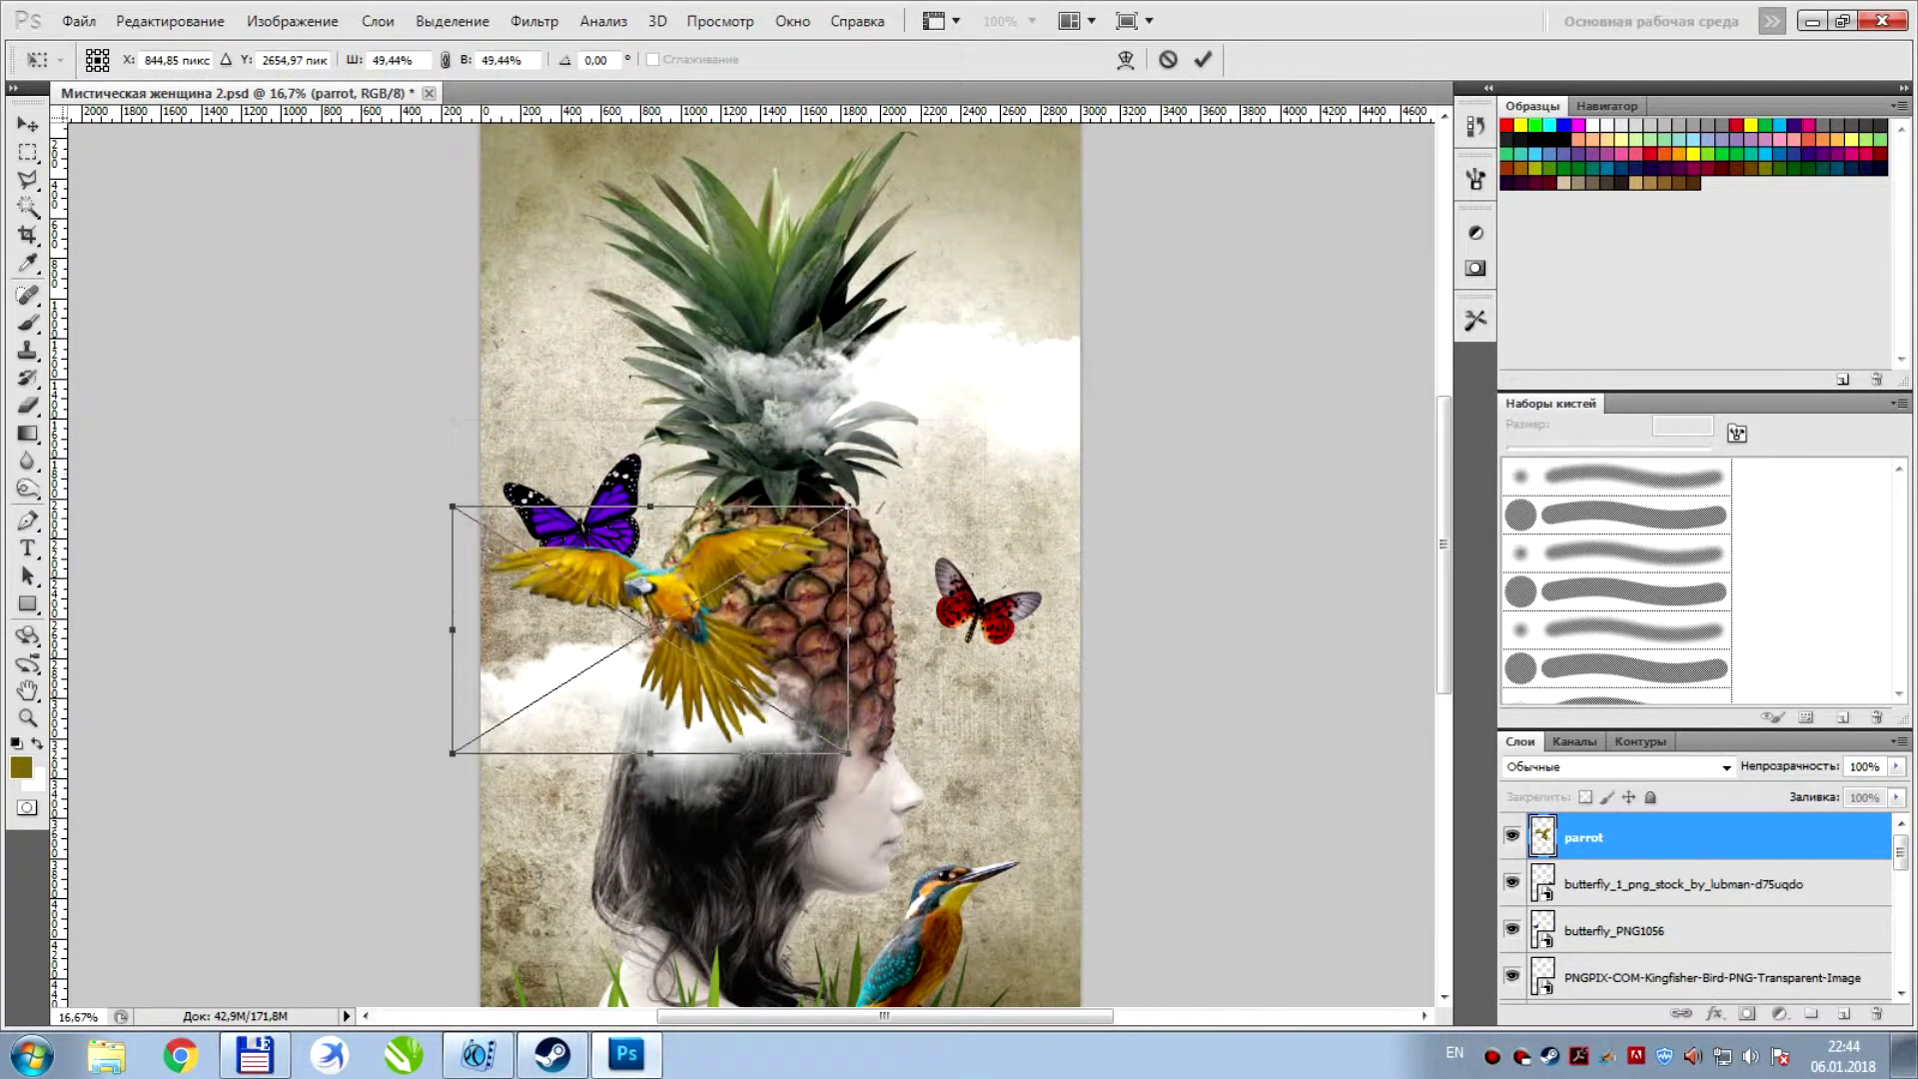
left_click_drag(651, 629, 700, 790)
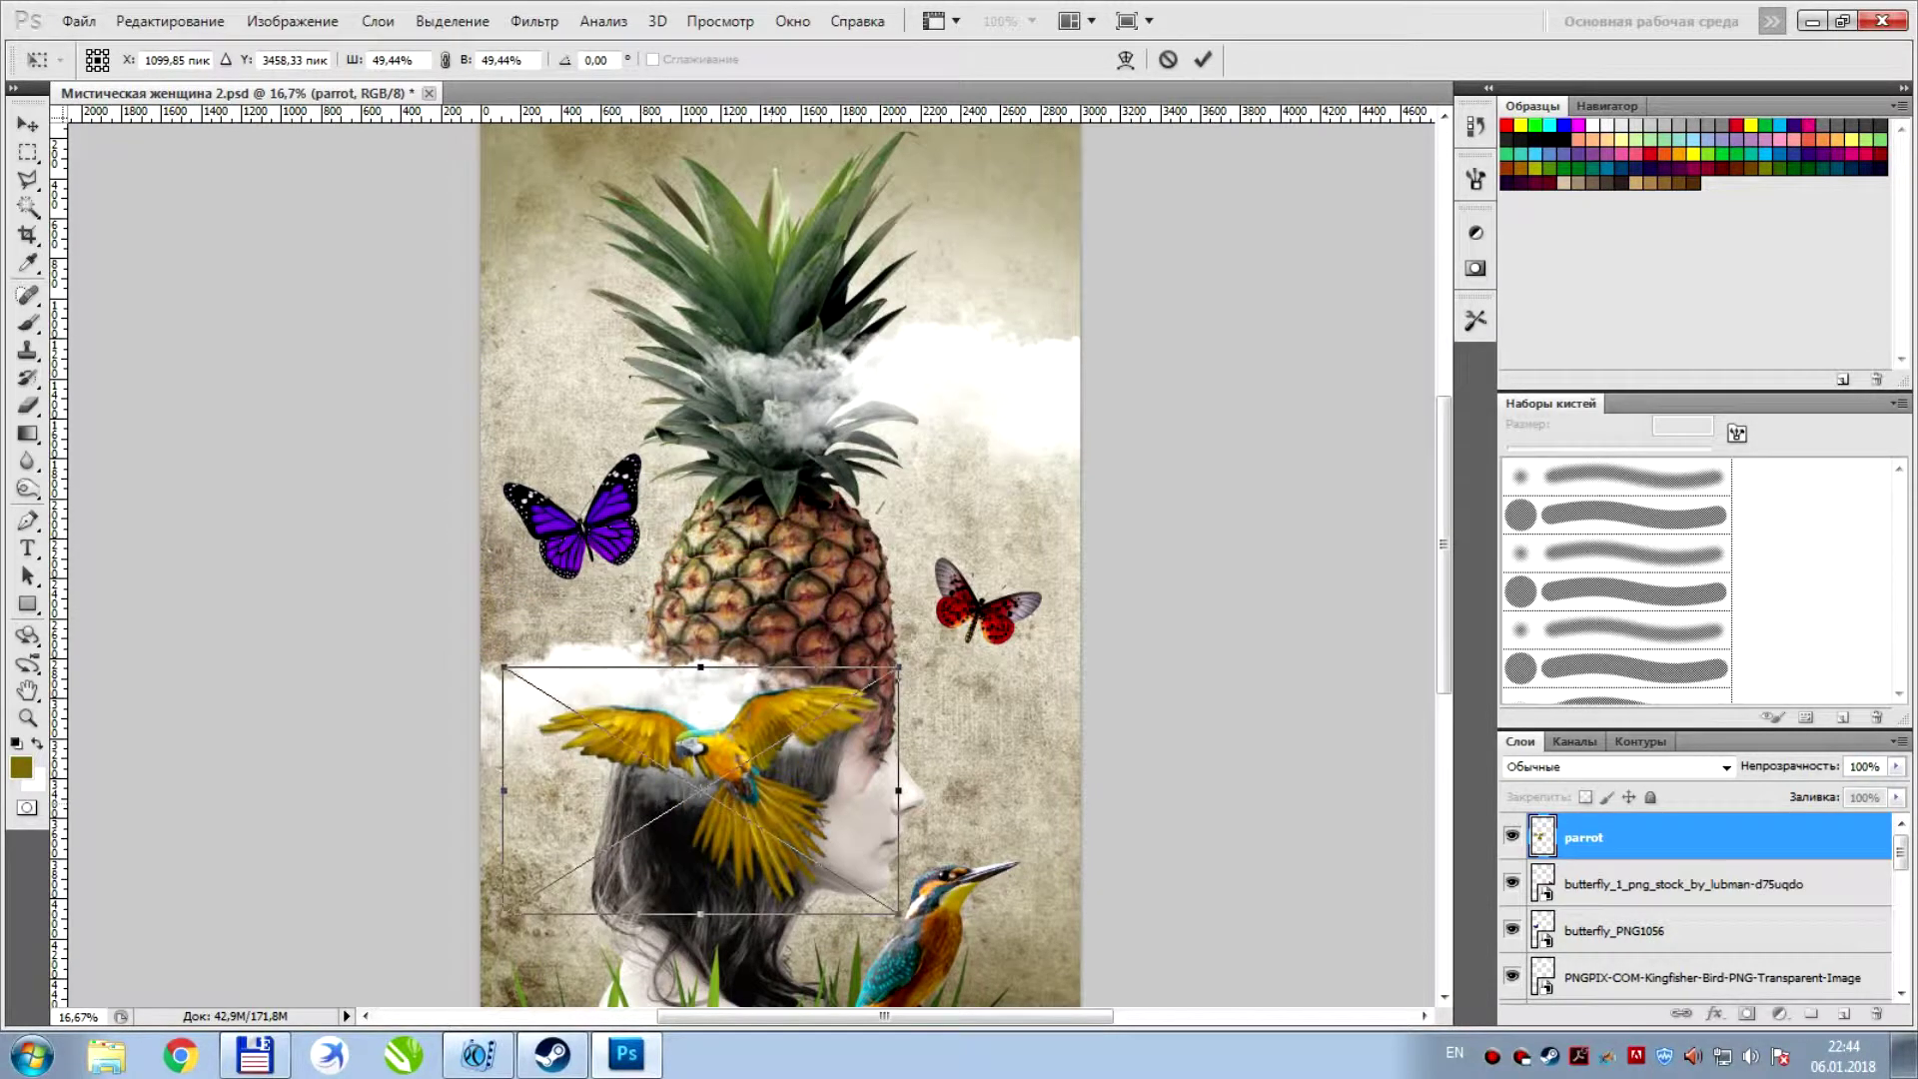
left_click_drag(898, 912, 846, 879)
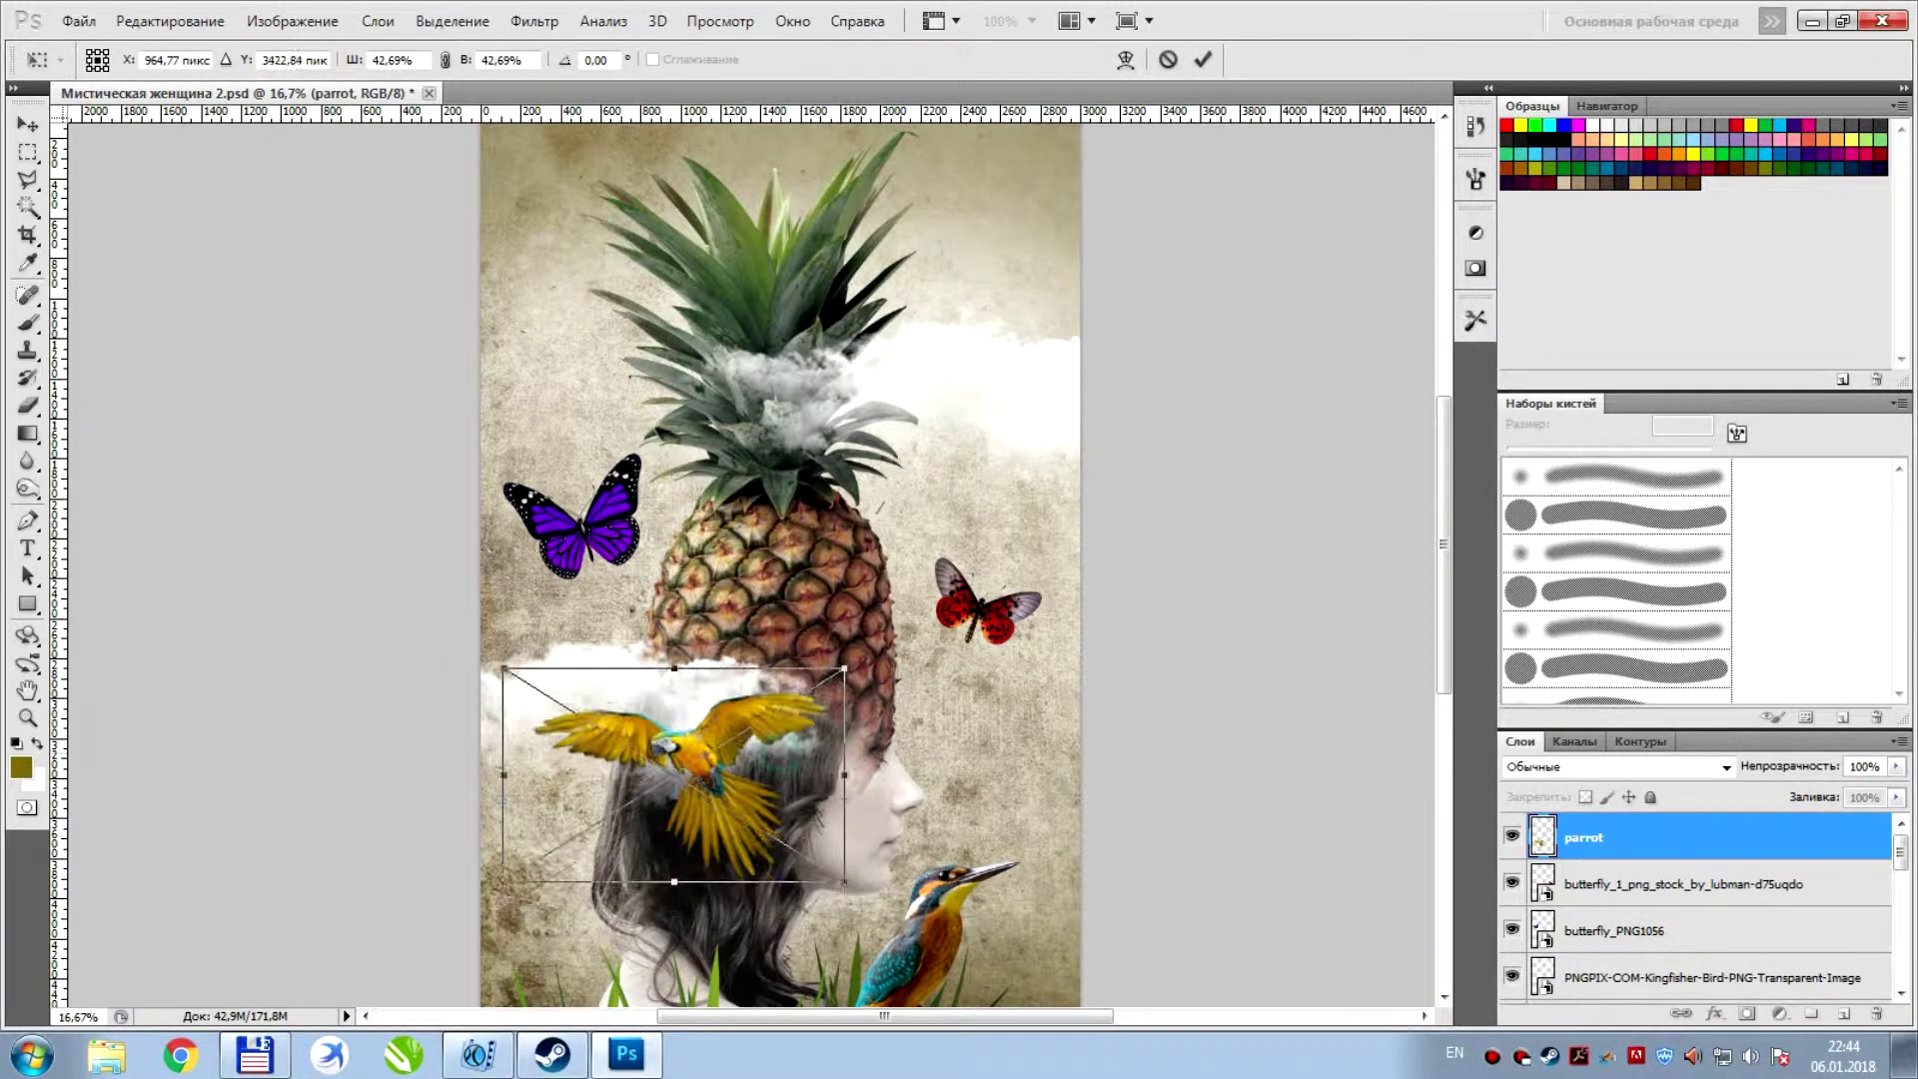
left_click_drag(699, 789, 683, 777)
key("Return")
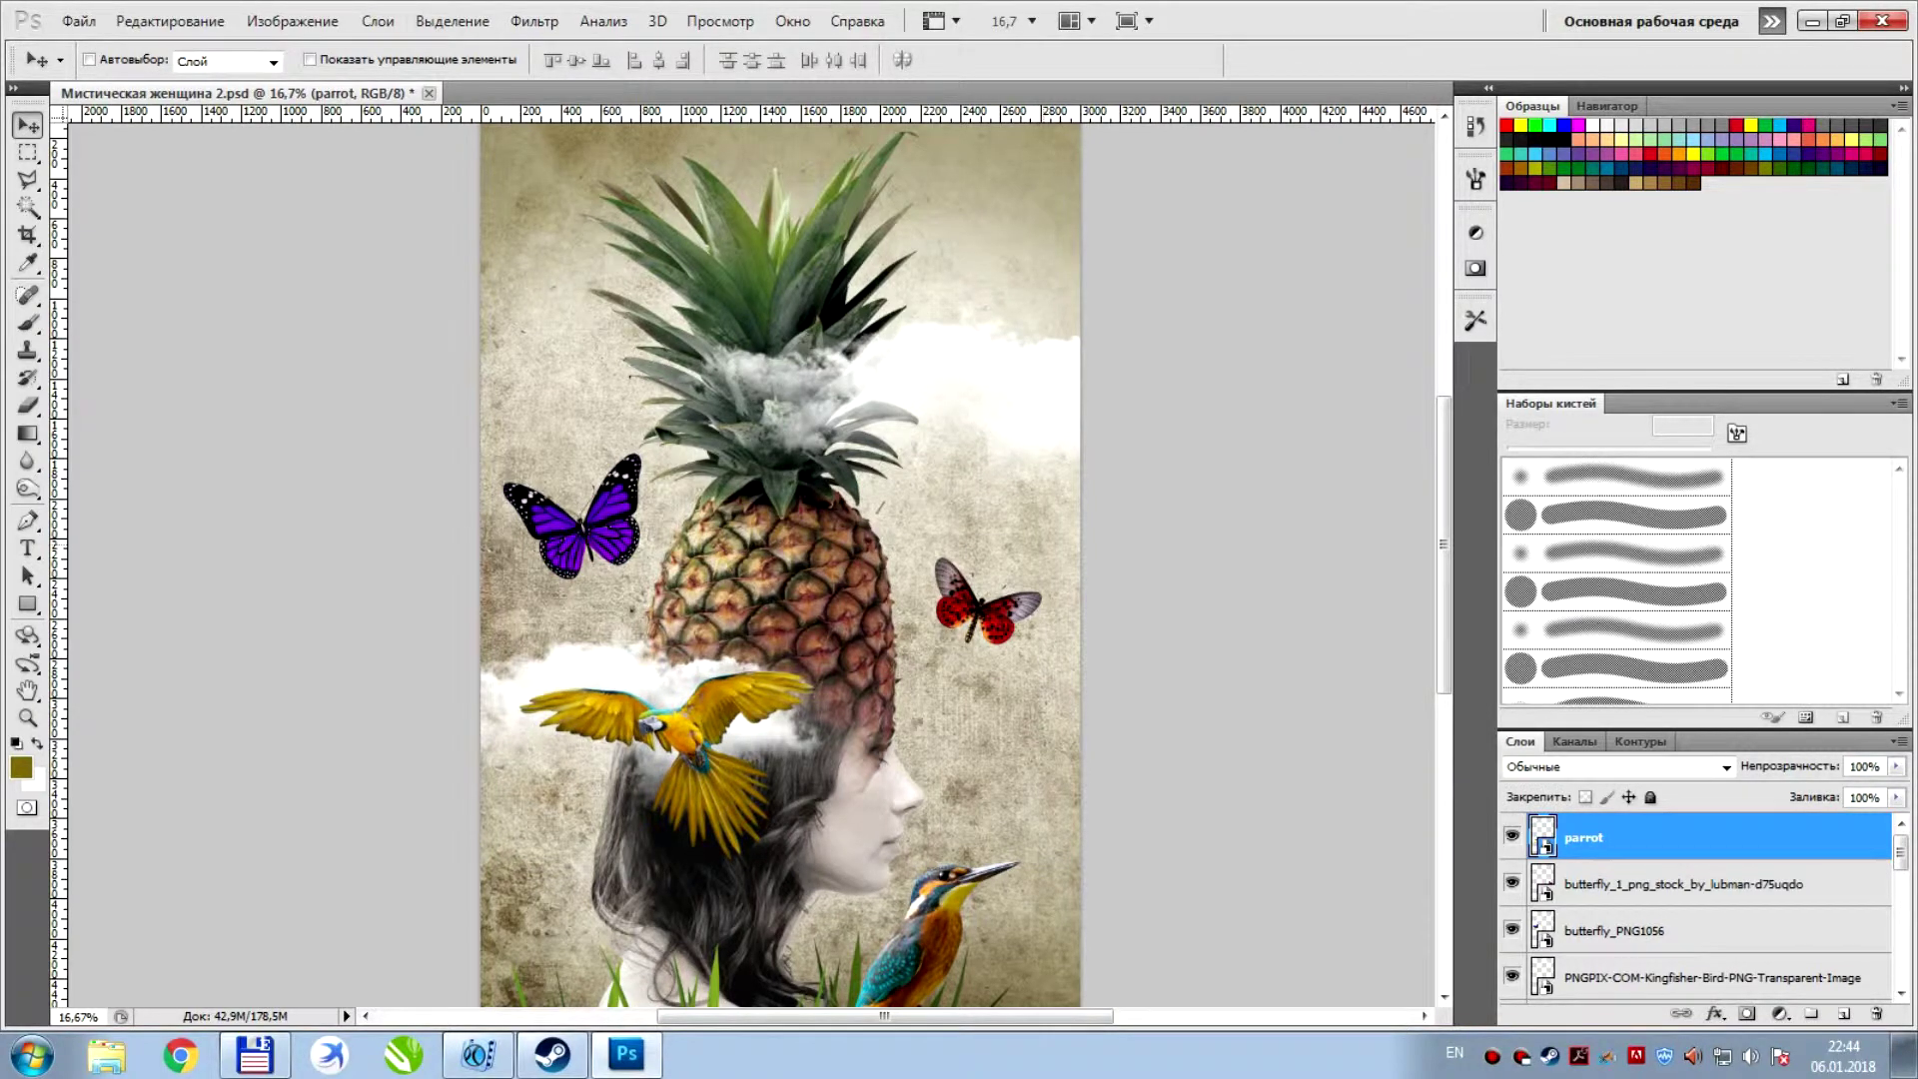
Save the collage with the parrot added
key("ctrl+s")
scroll(749, 560, "down", 2)
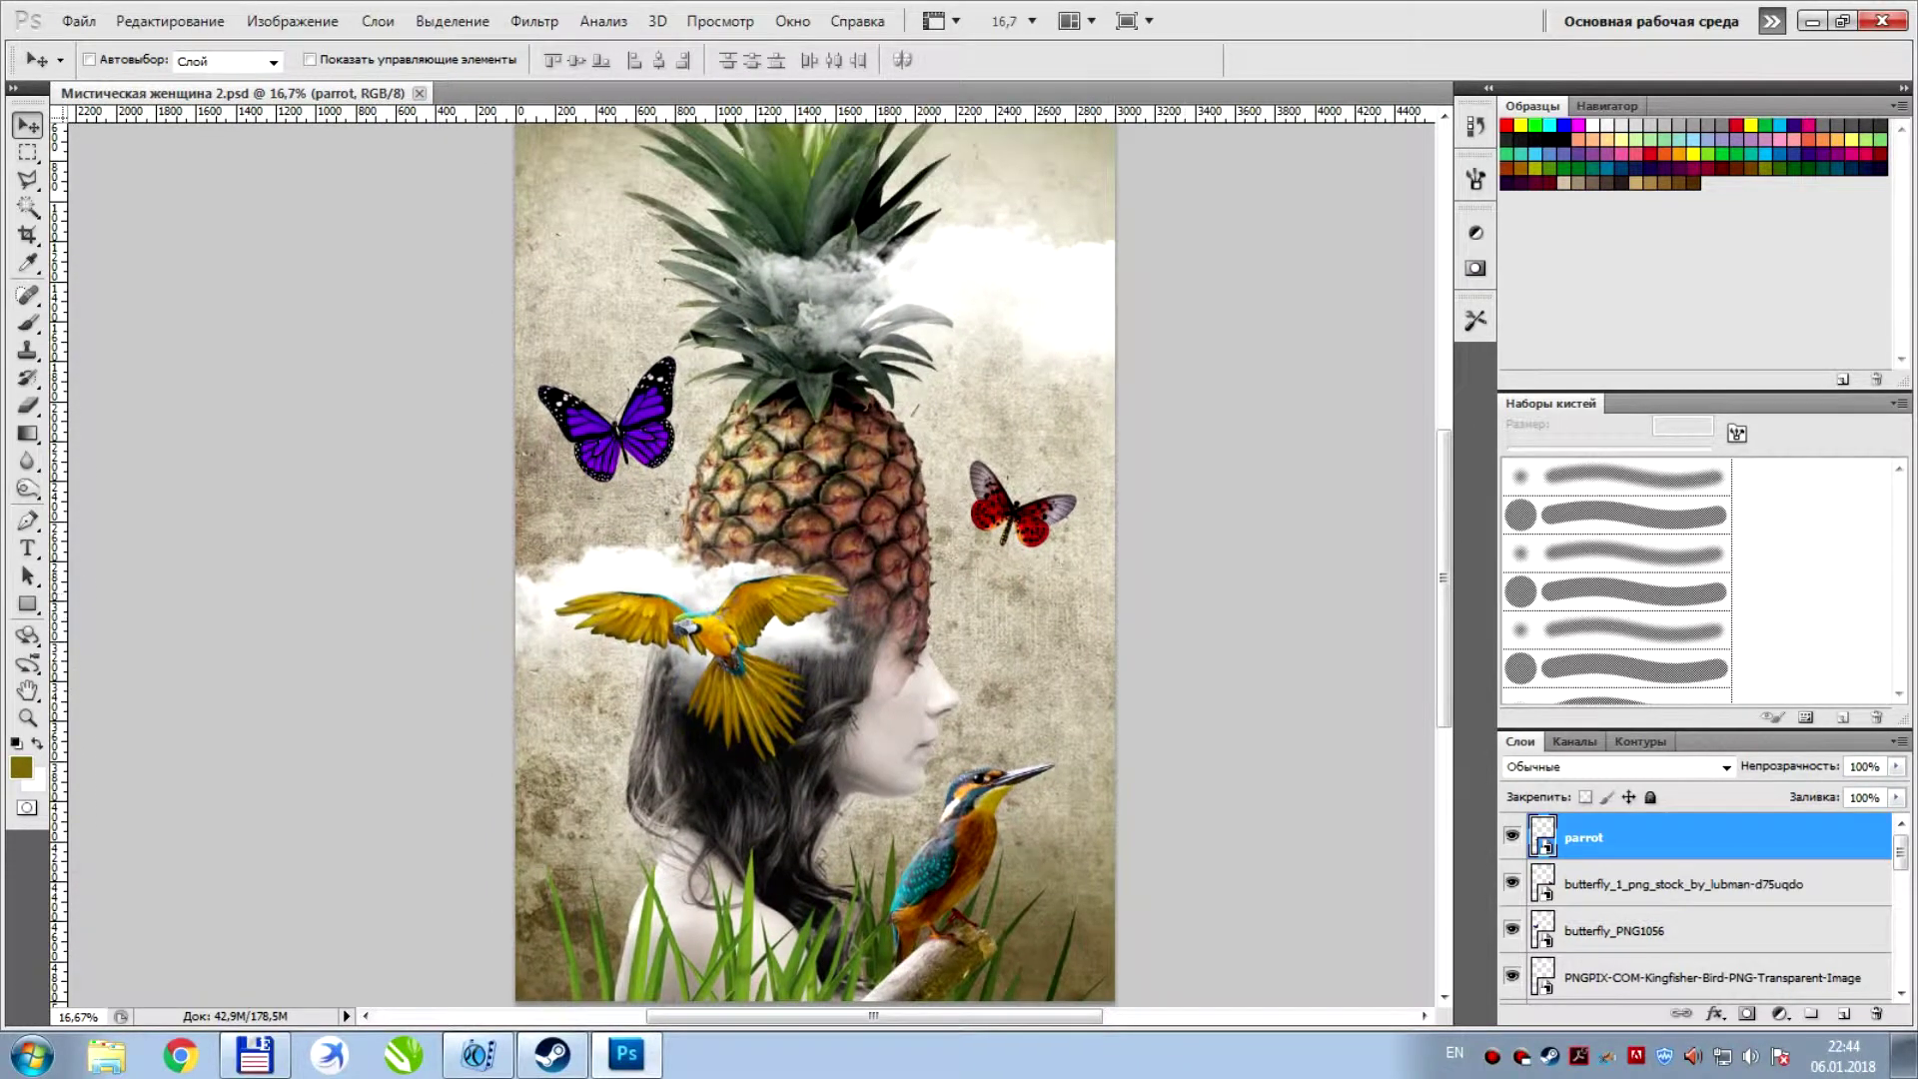
left_click(79, 21)
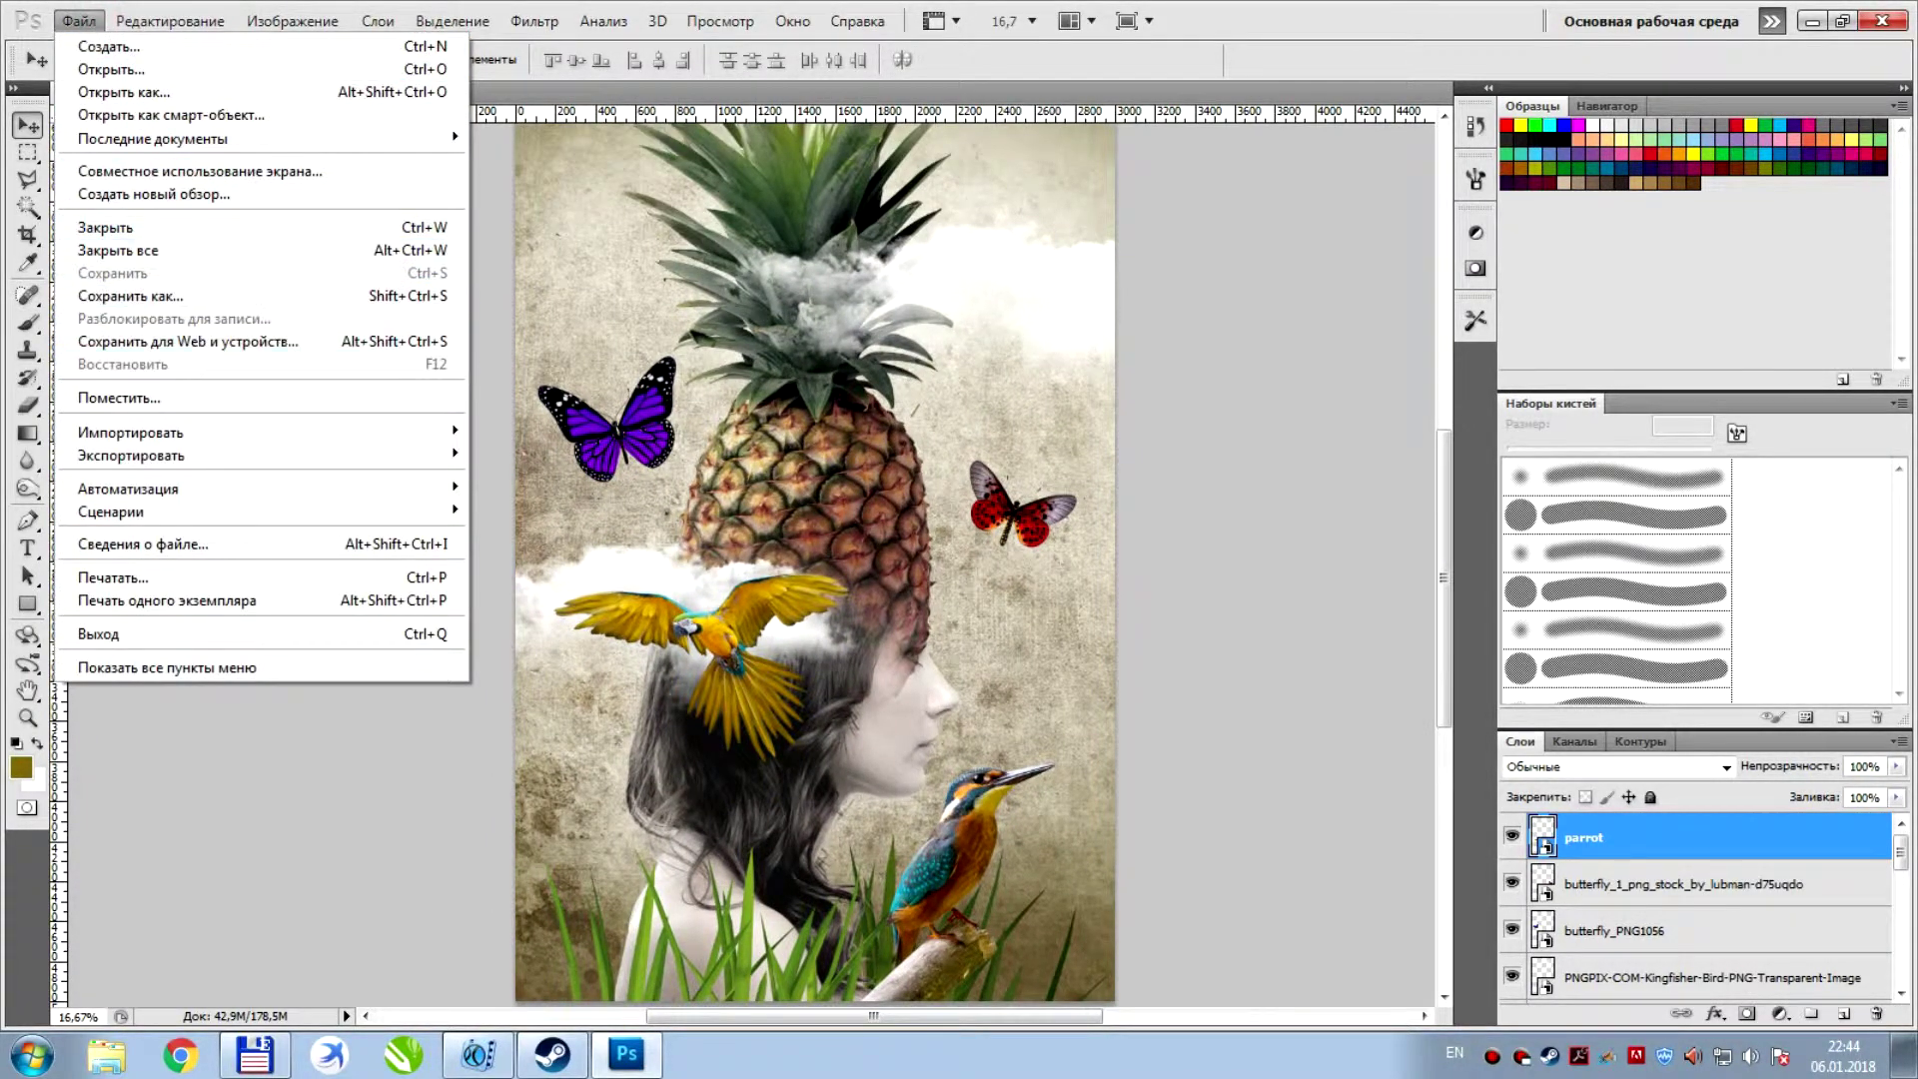
Place the frog at about a tenth of its size on top of the pineapple
left_click(179, 398)
double_click(1062, 410)
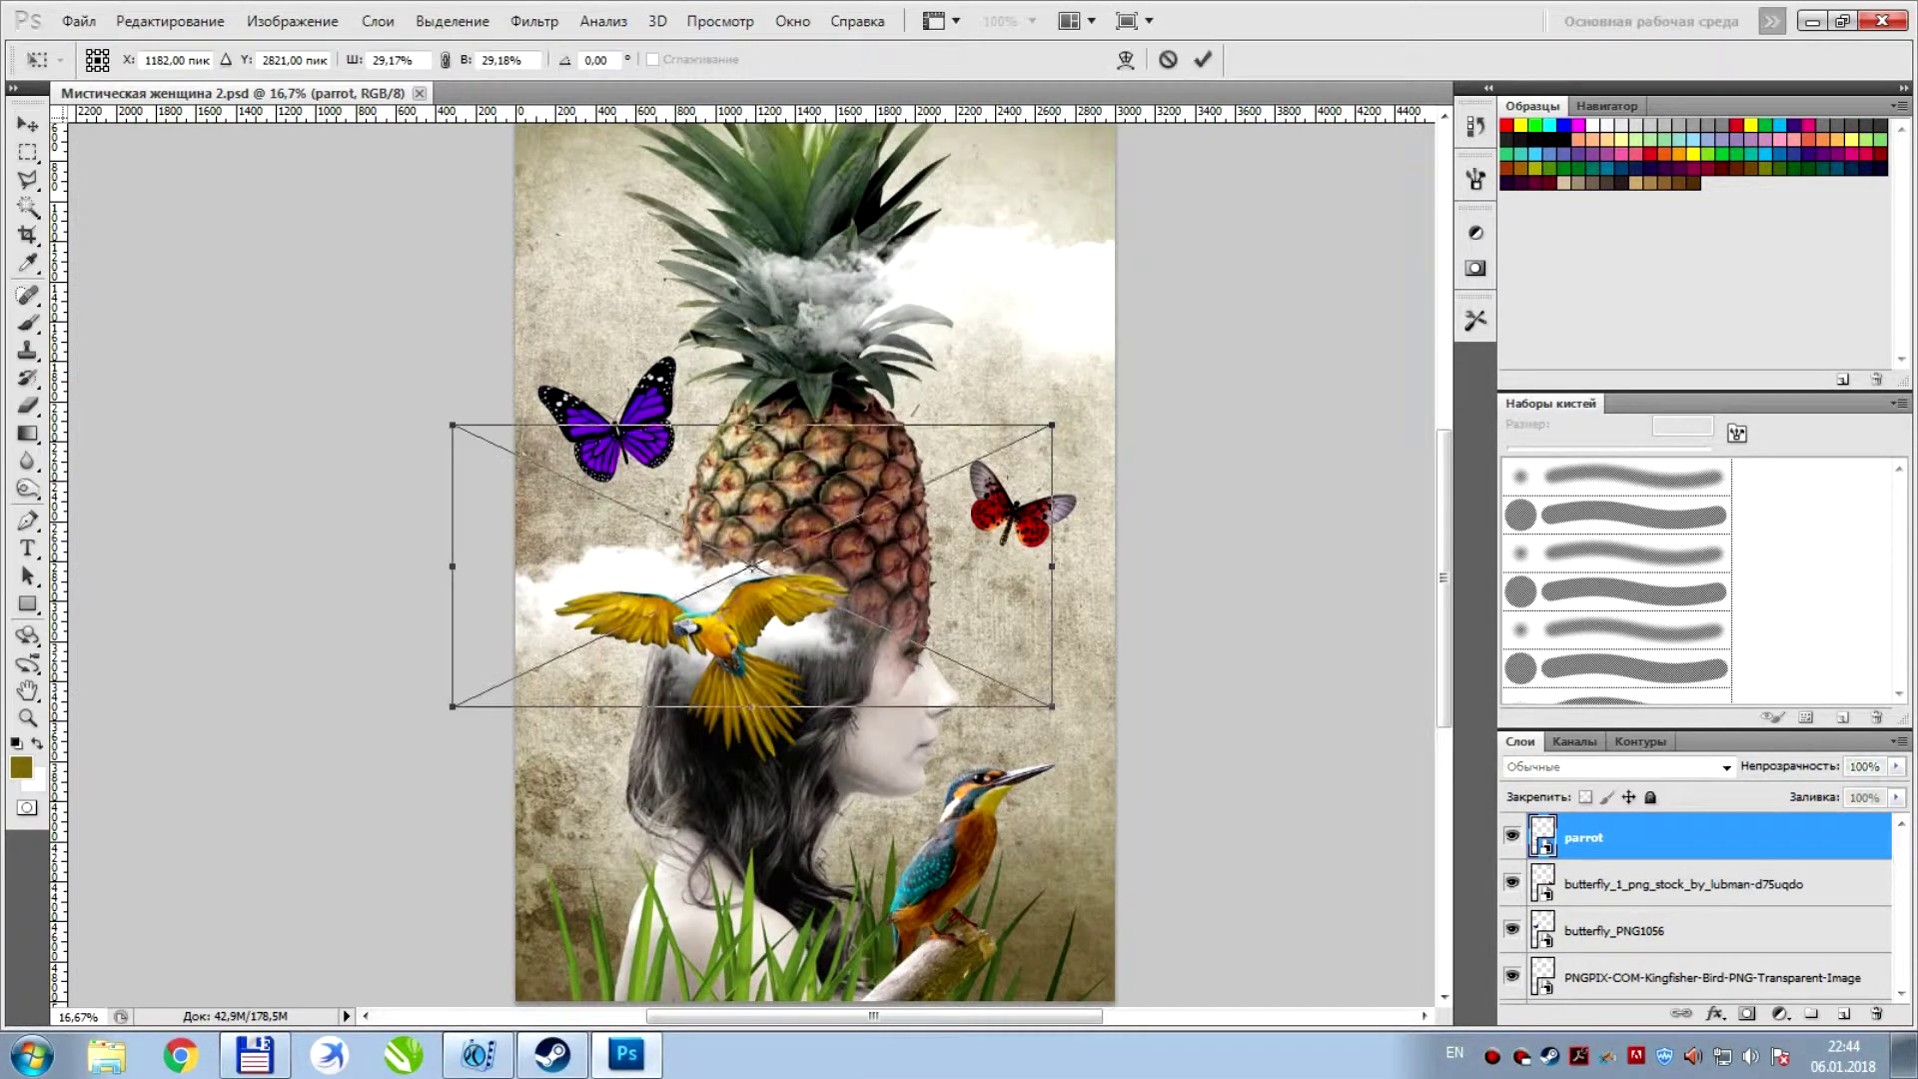
left_click_drag(1052, 706, 652, 518)
left_click_drag(600, 460, 858, 432)
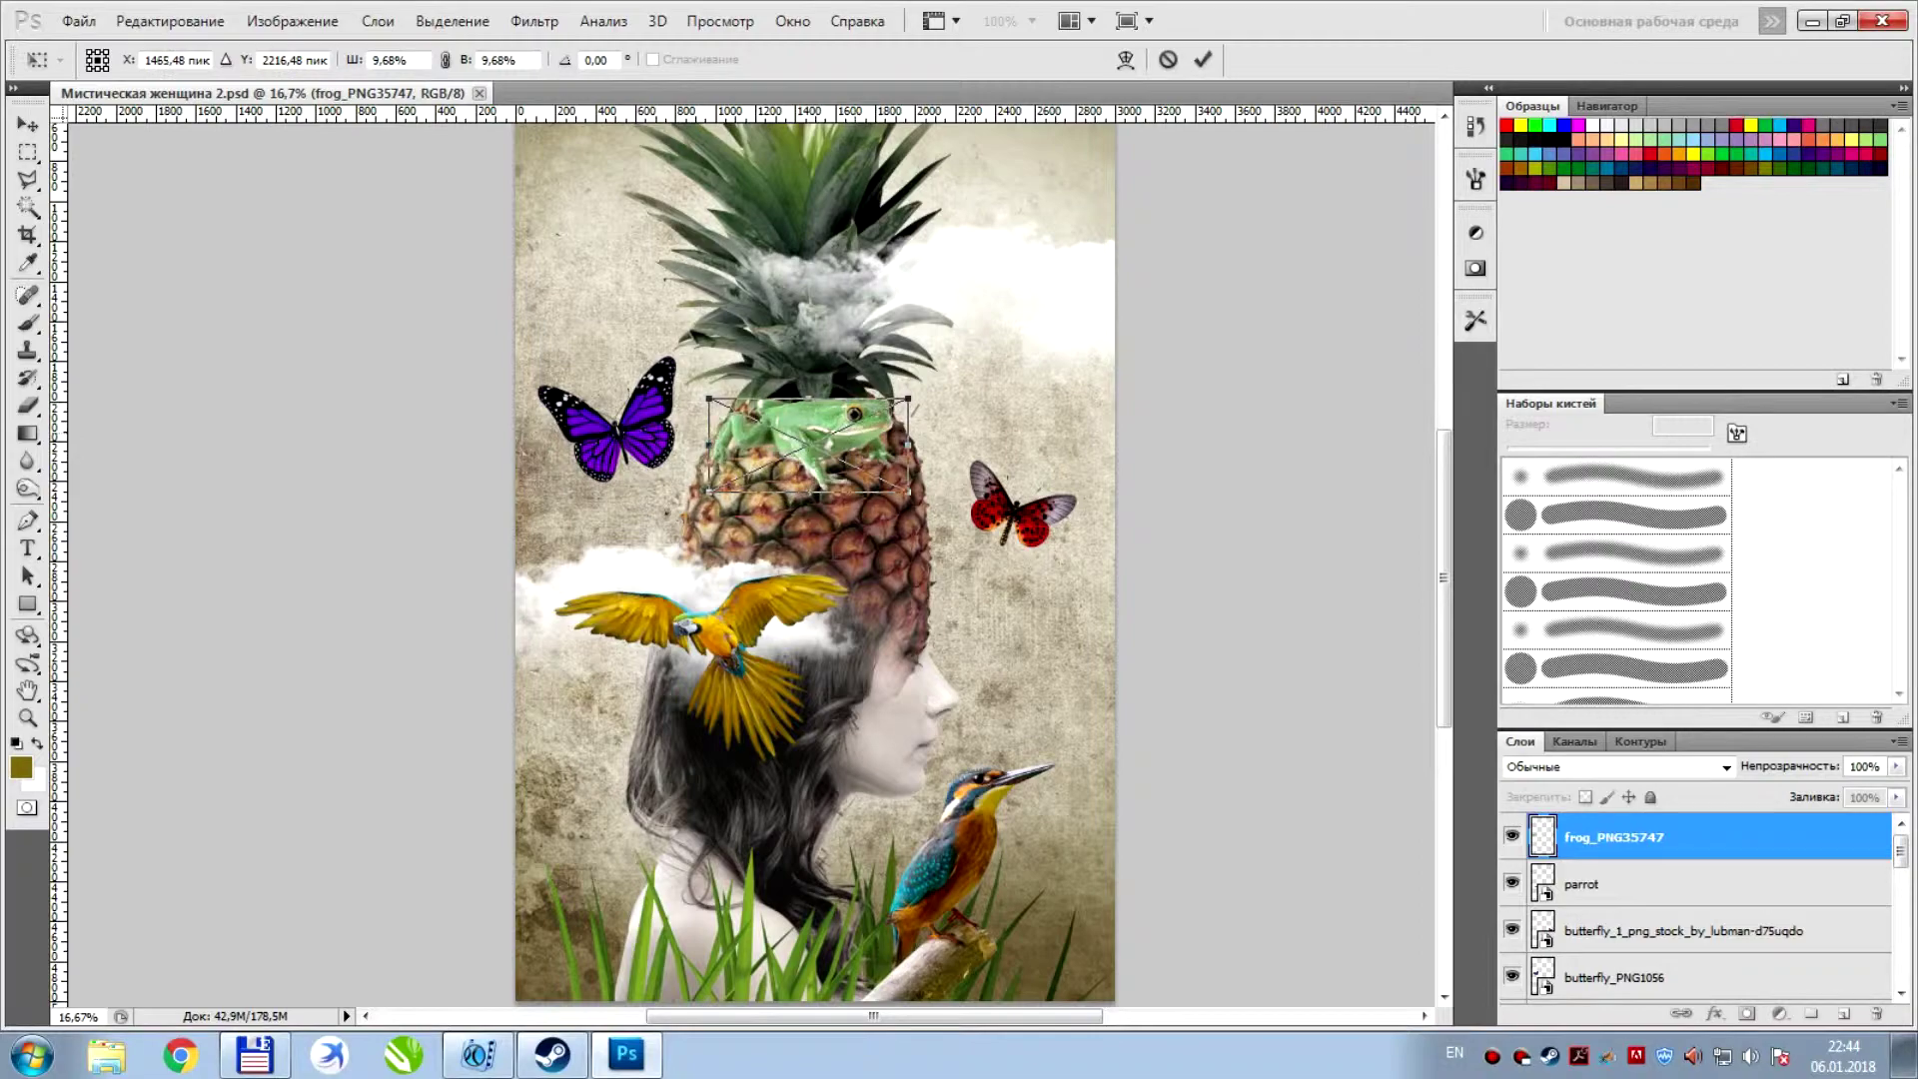
key("Return")
Zoom in, shrink the frog further, and shift it right onto the pineapple's crown
key("ctrl+plus")
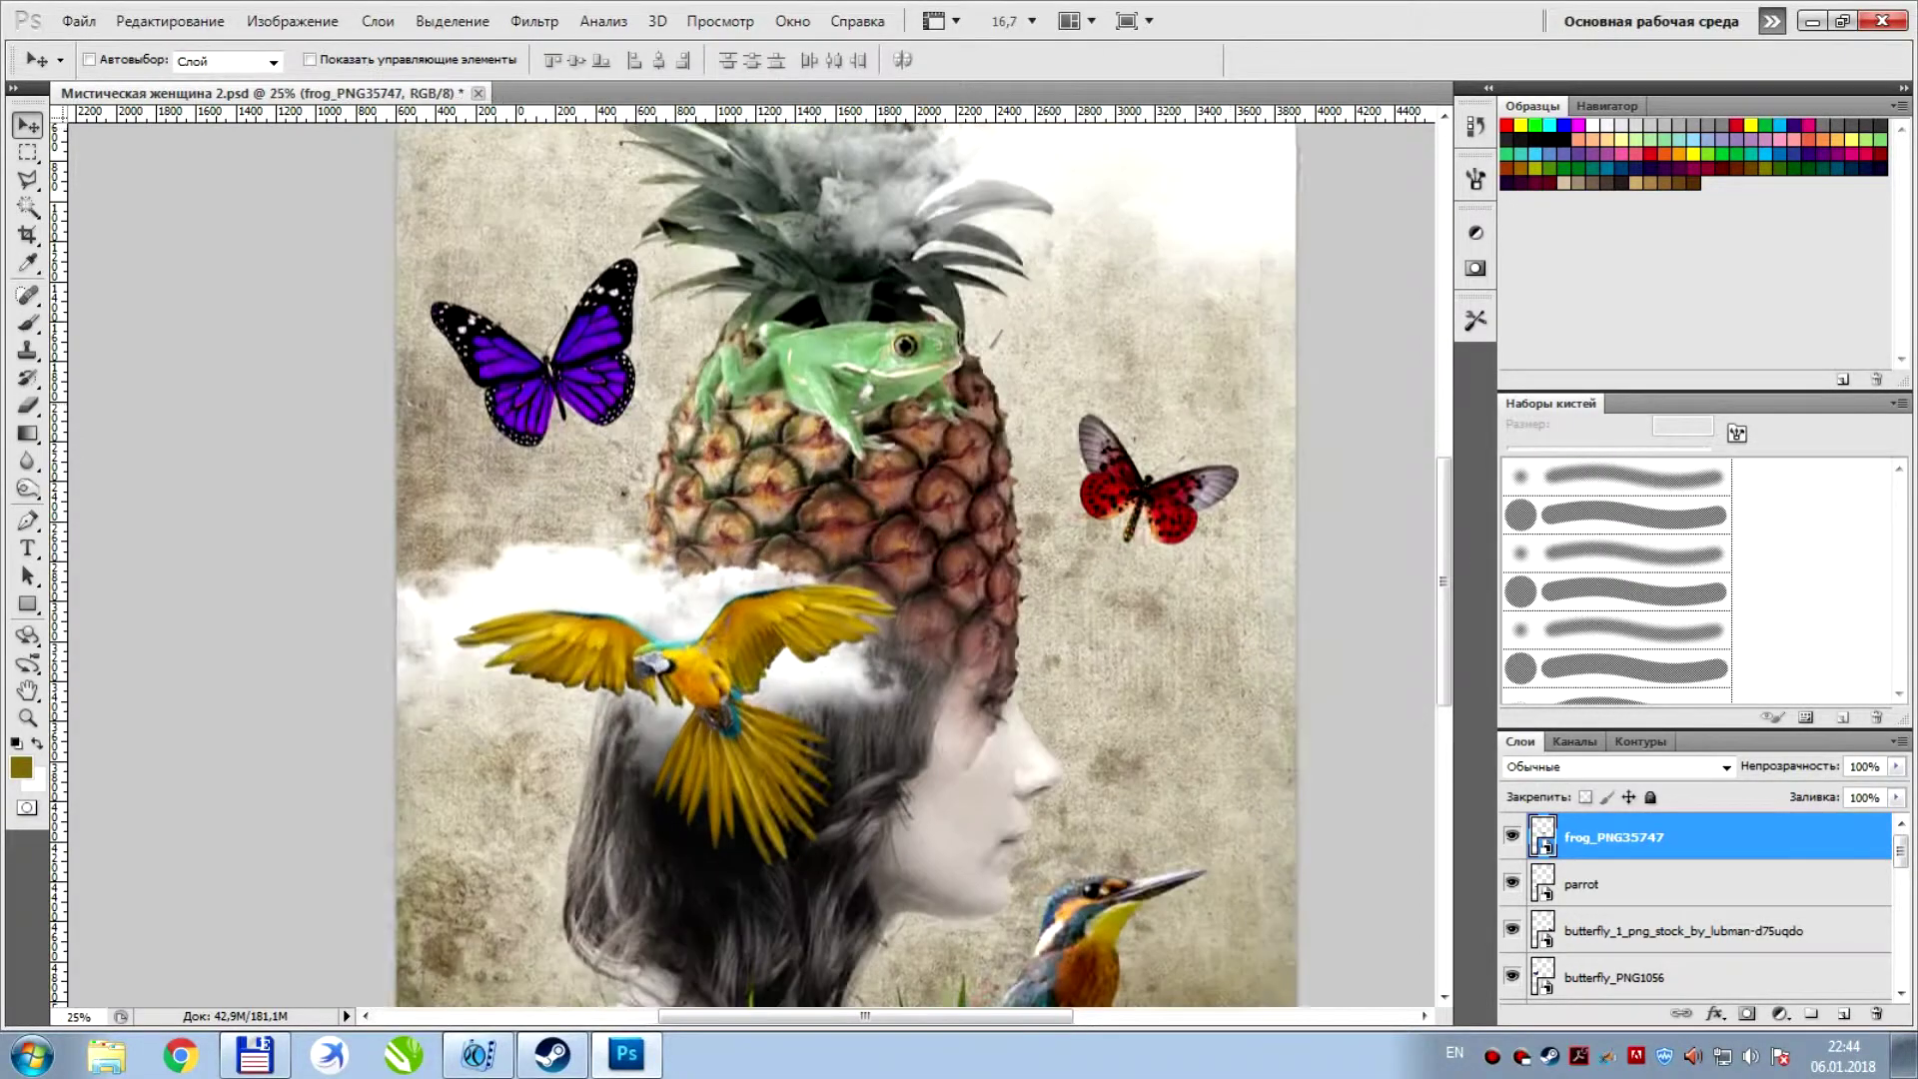
key("ctrl+plus")
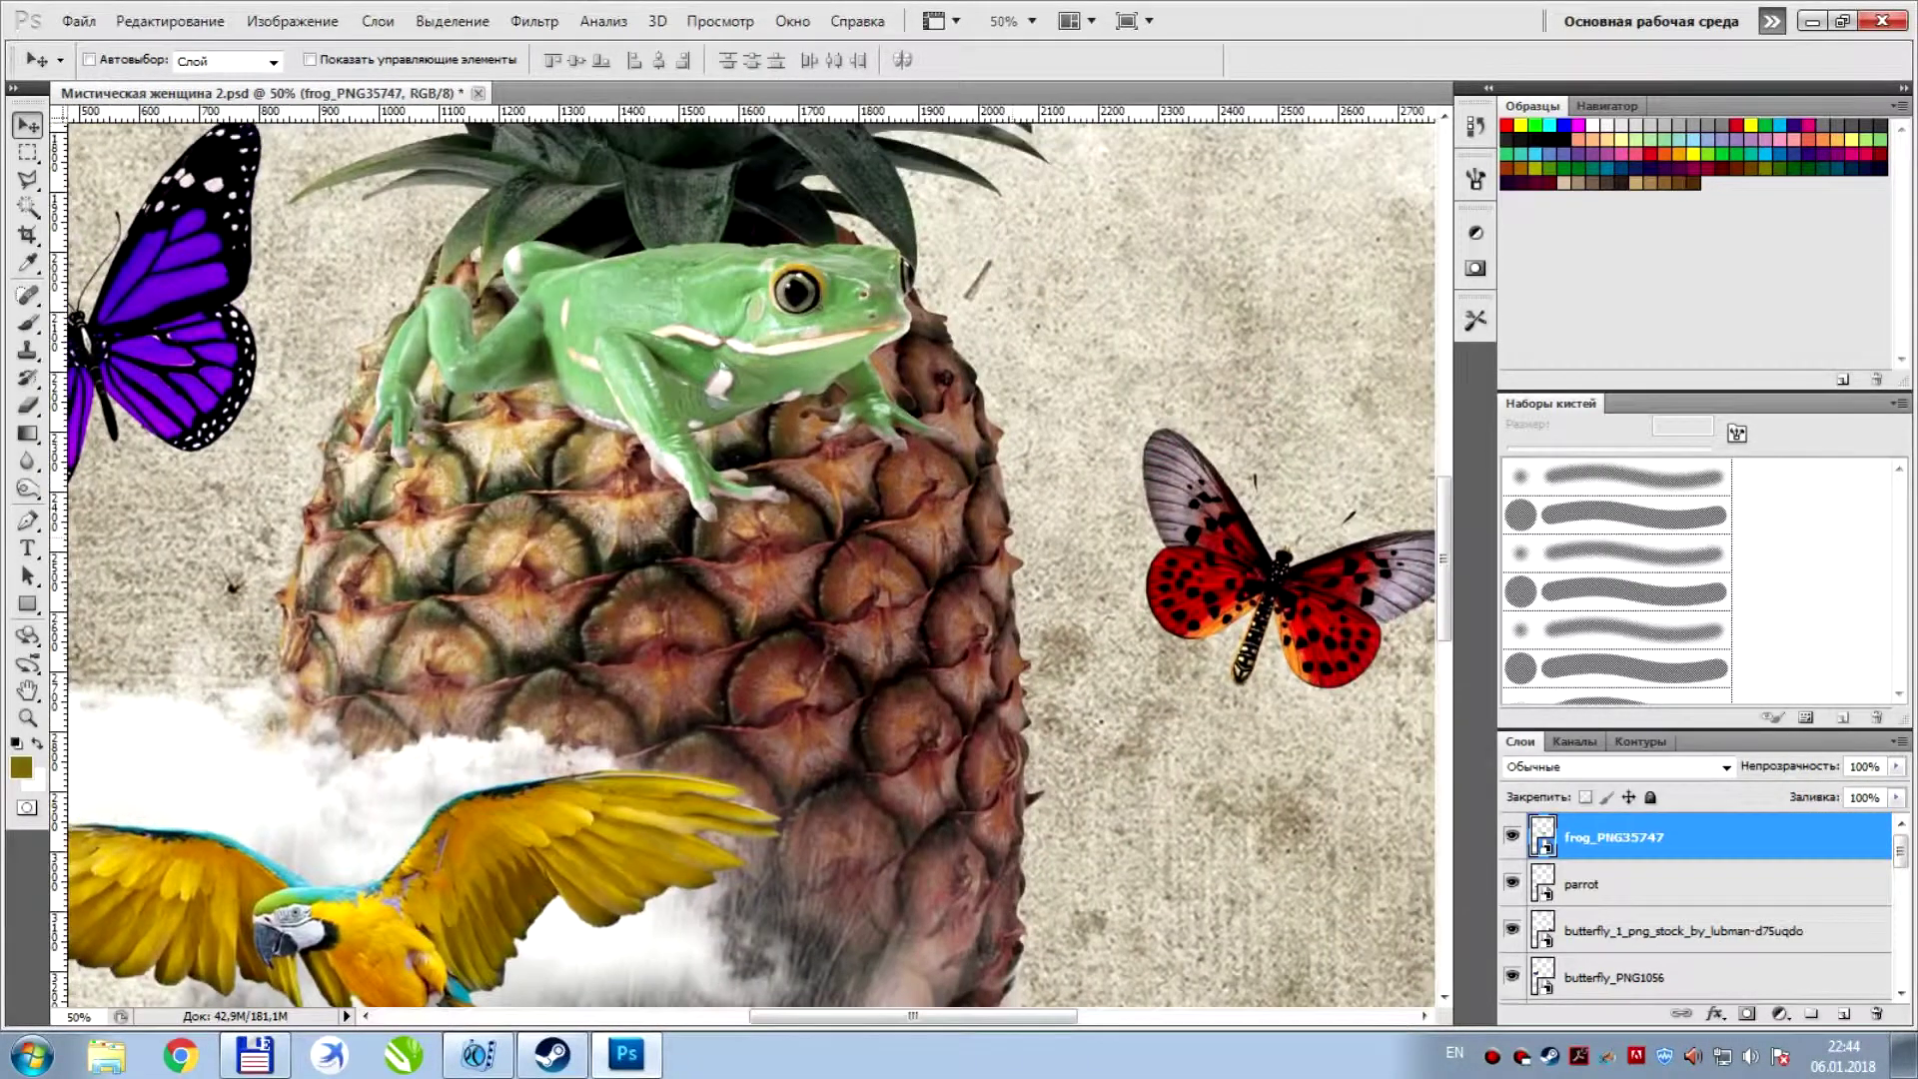
key("ctrl+t")
left_click_drag(956, 520, 688, 396)
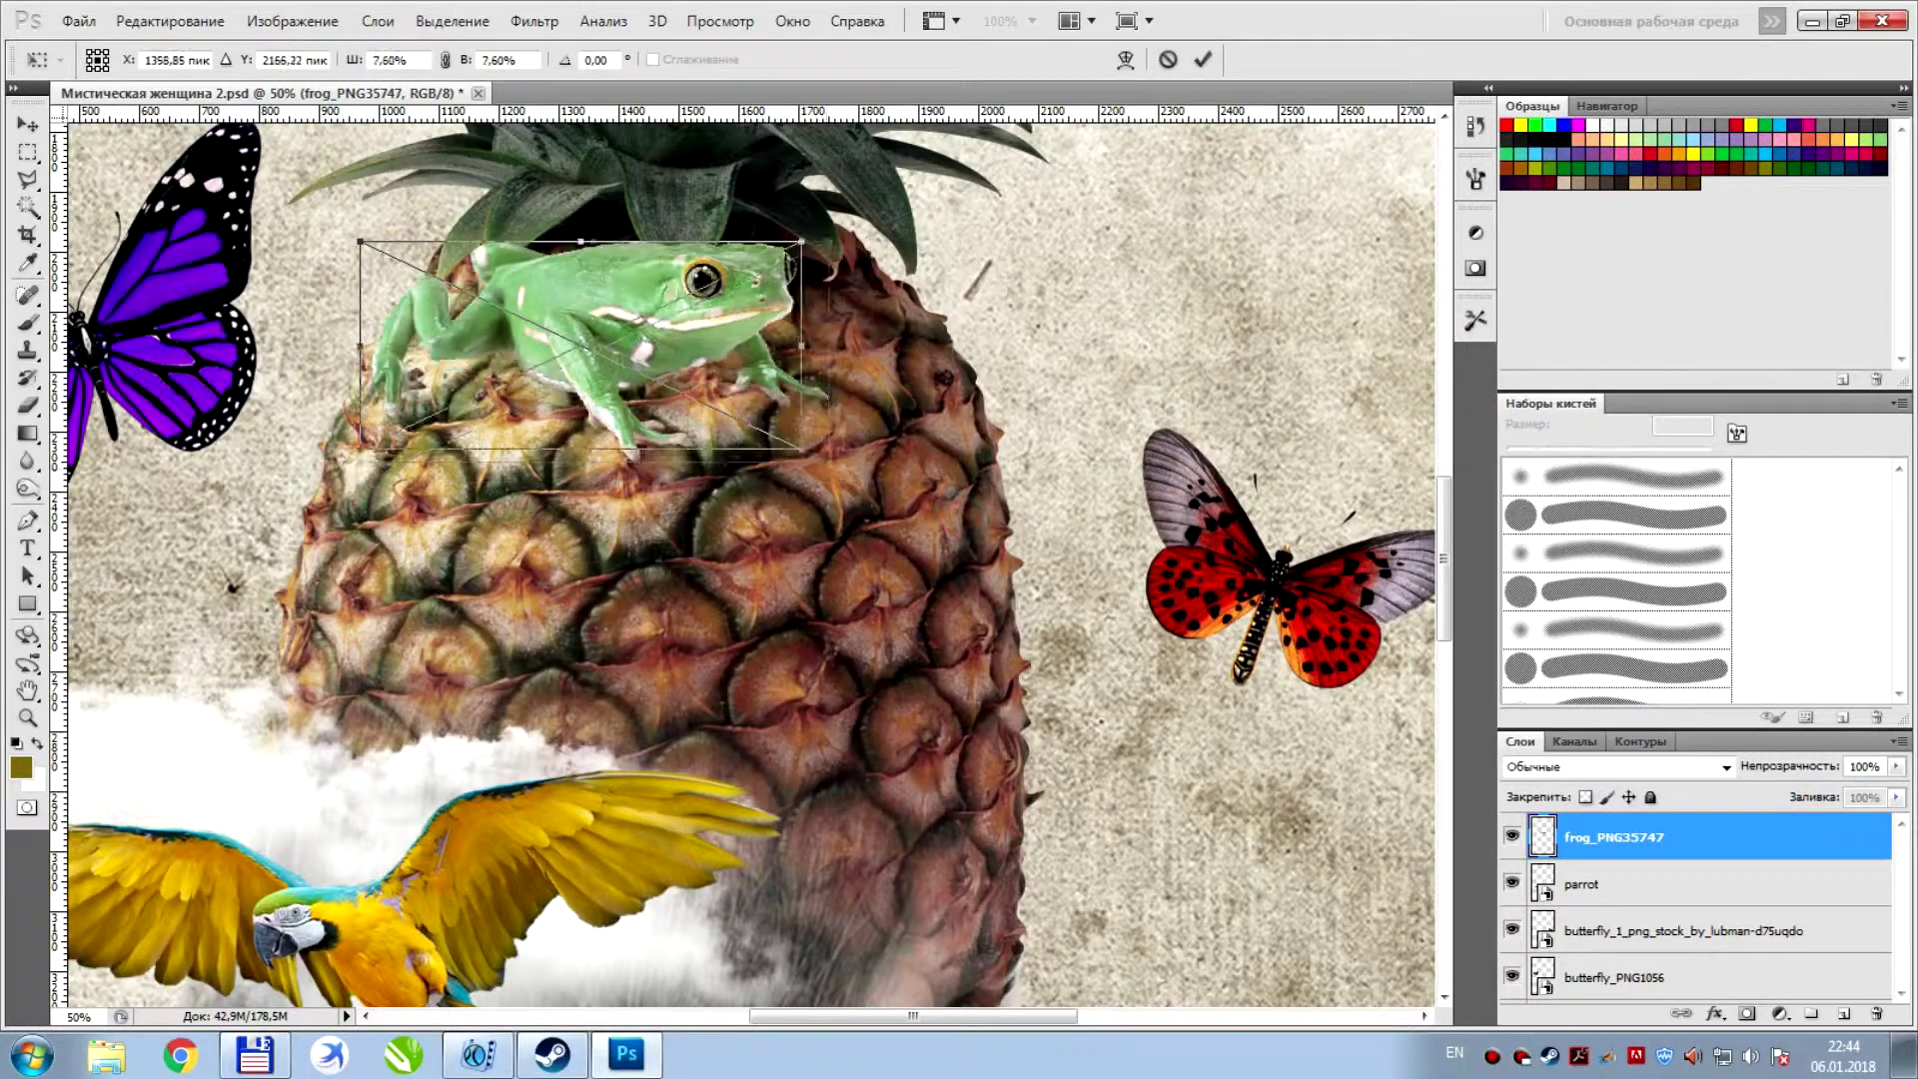
left_click_drag(523, 318, 689, 320)
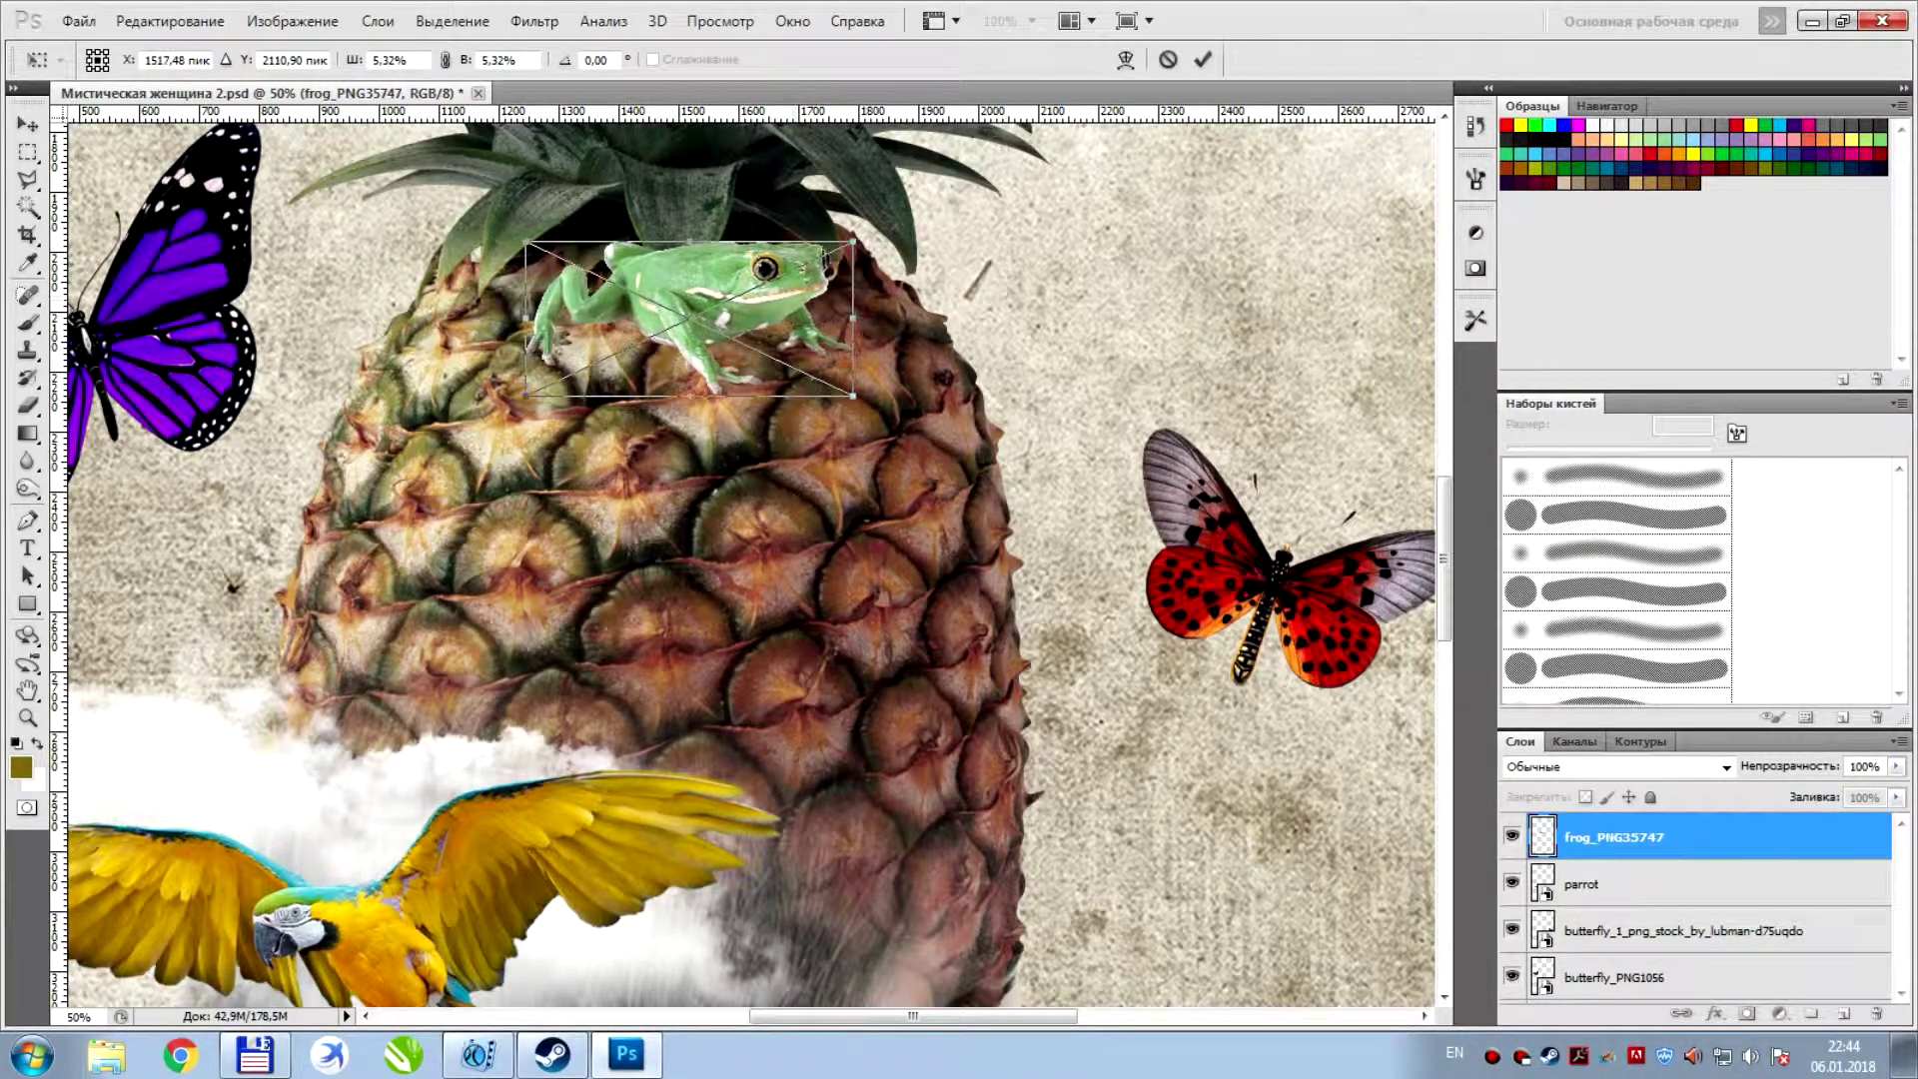
key("Return")
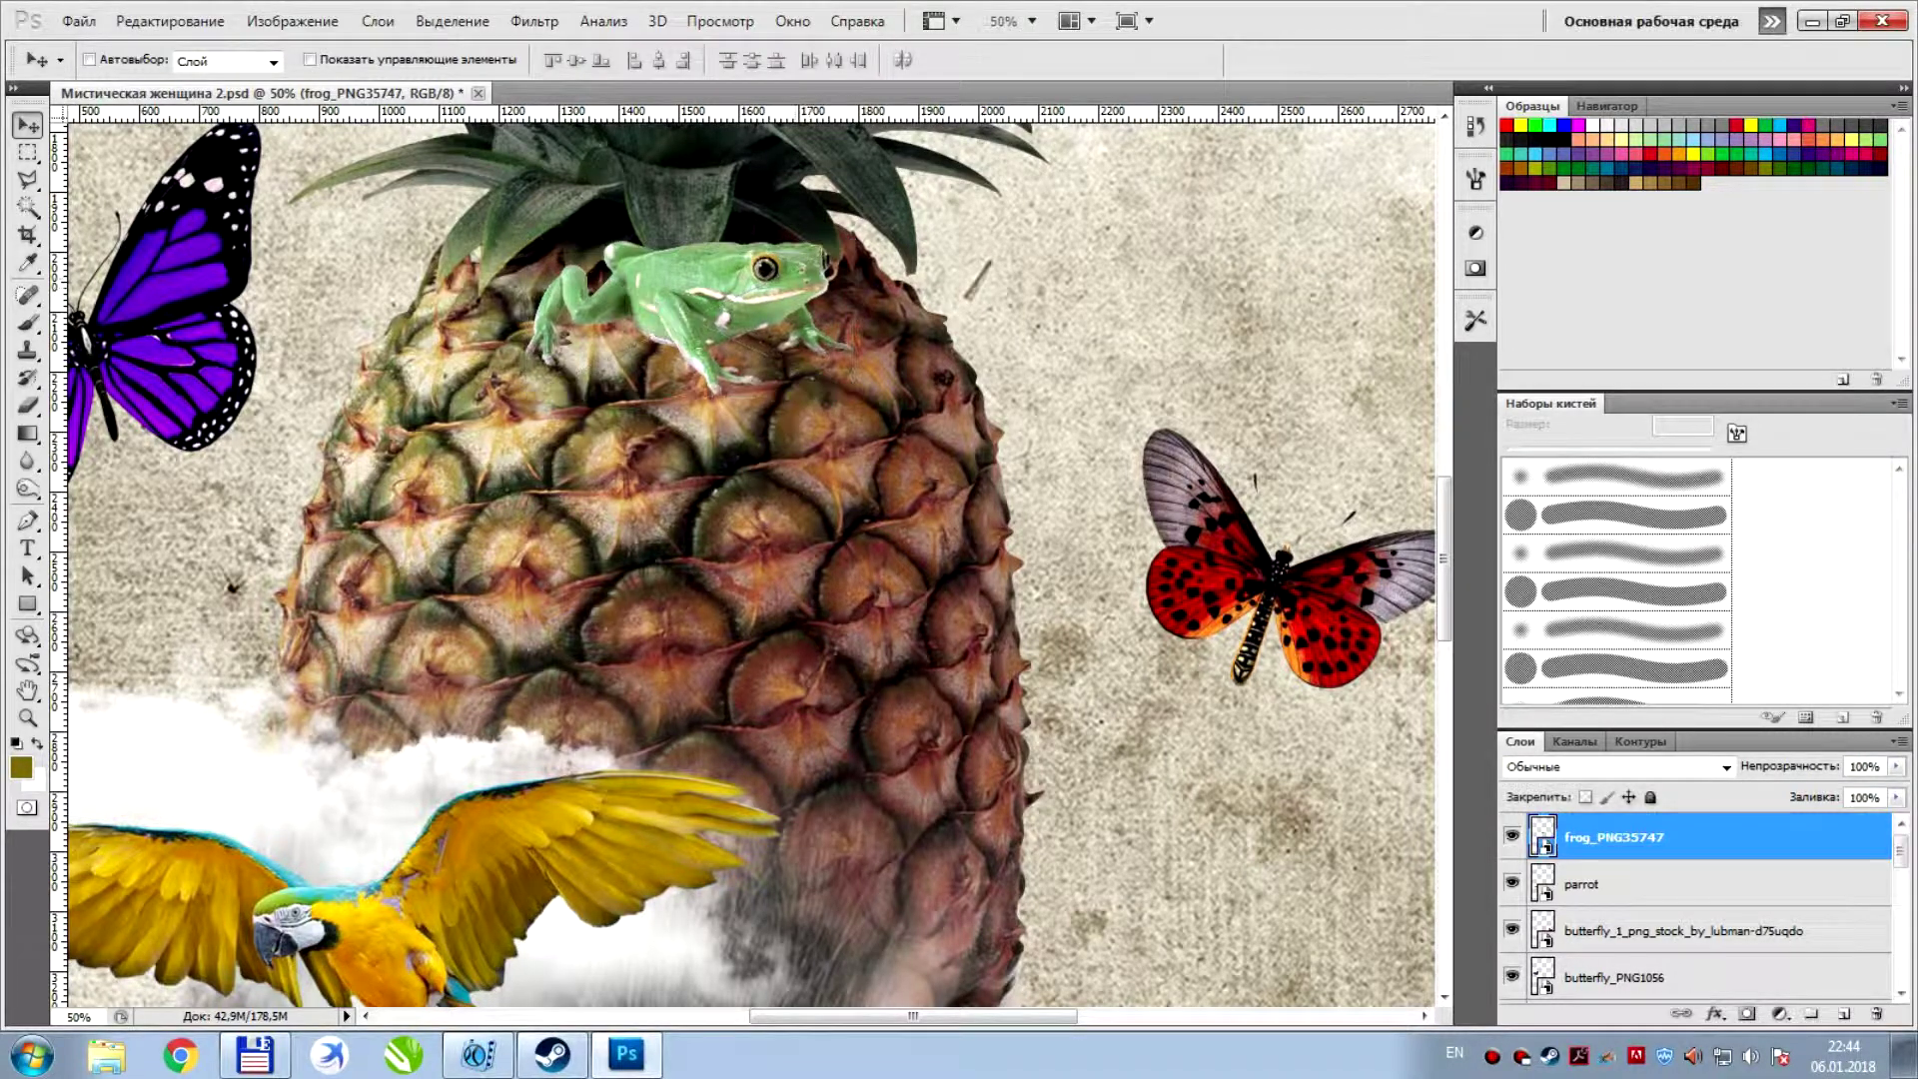
Select the Pineapple layer and hide the frog to expose the leaves
scroll(1699, 900, "down", 2)
scroll(1699, 900, "down", 1)
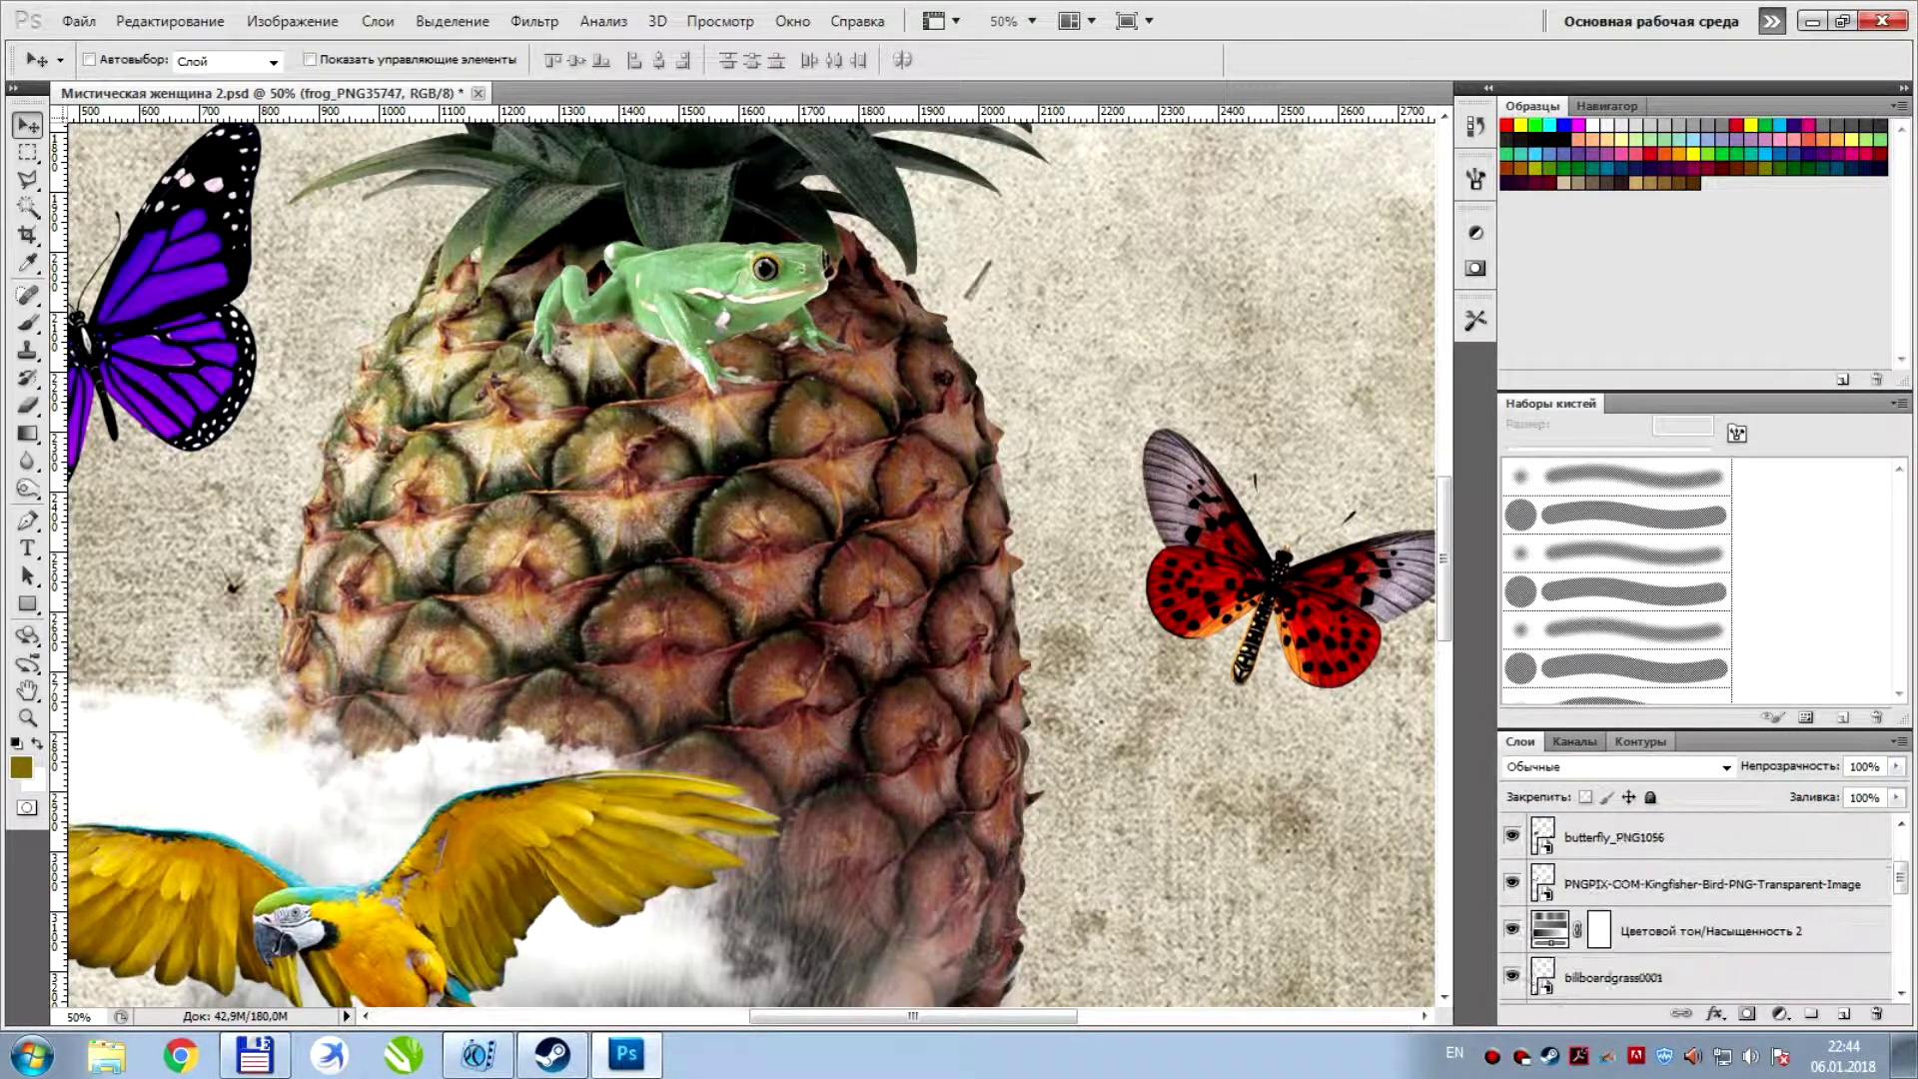
scroll(1698, 899, "down", 1)
scroll(1698, 899, "down", 1)
scroll(1698, 899, "down", 1)
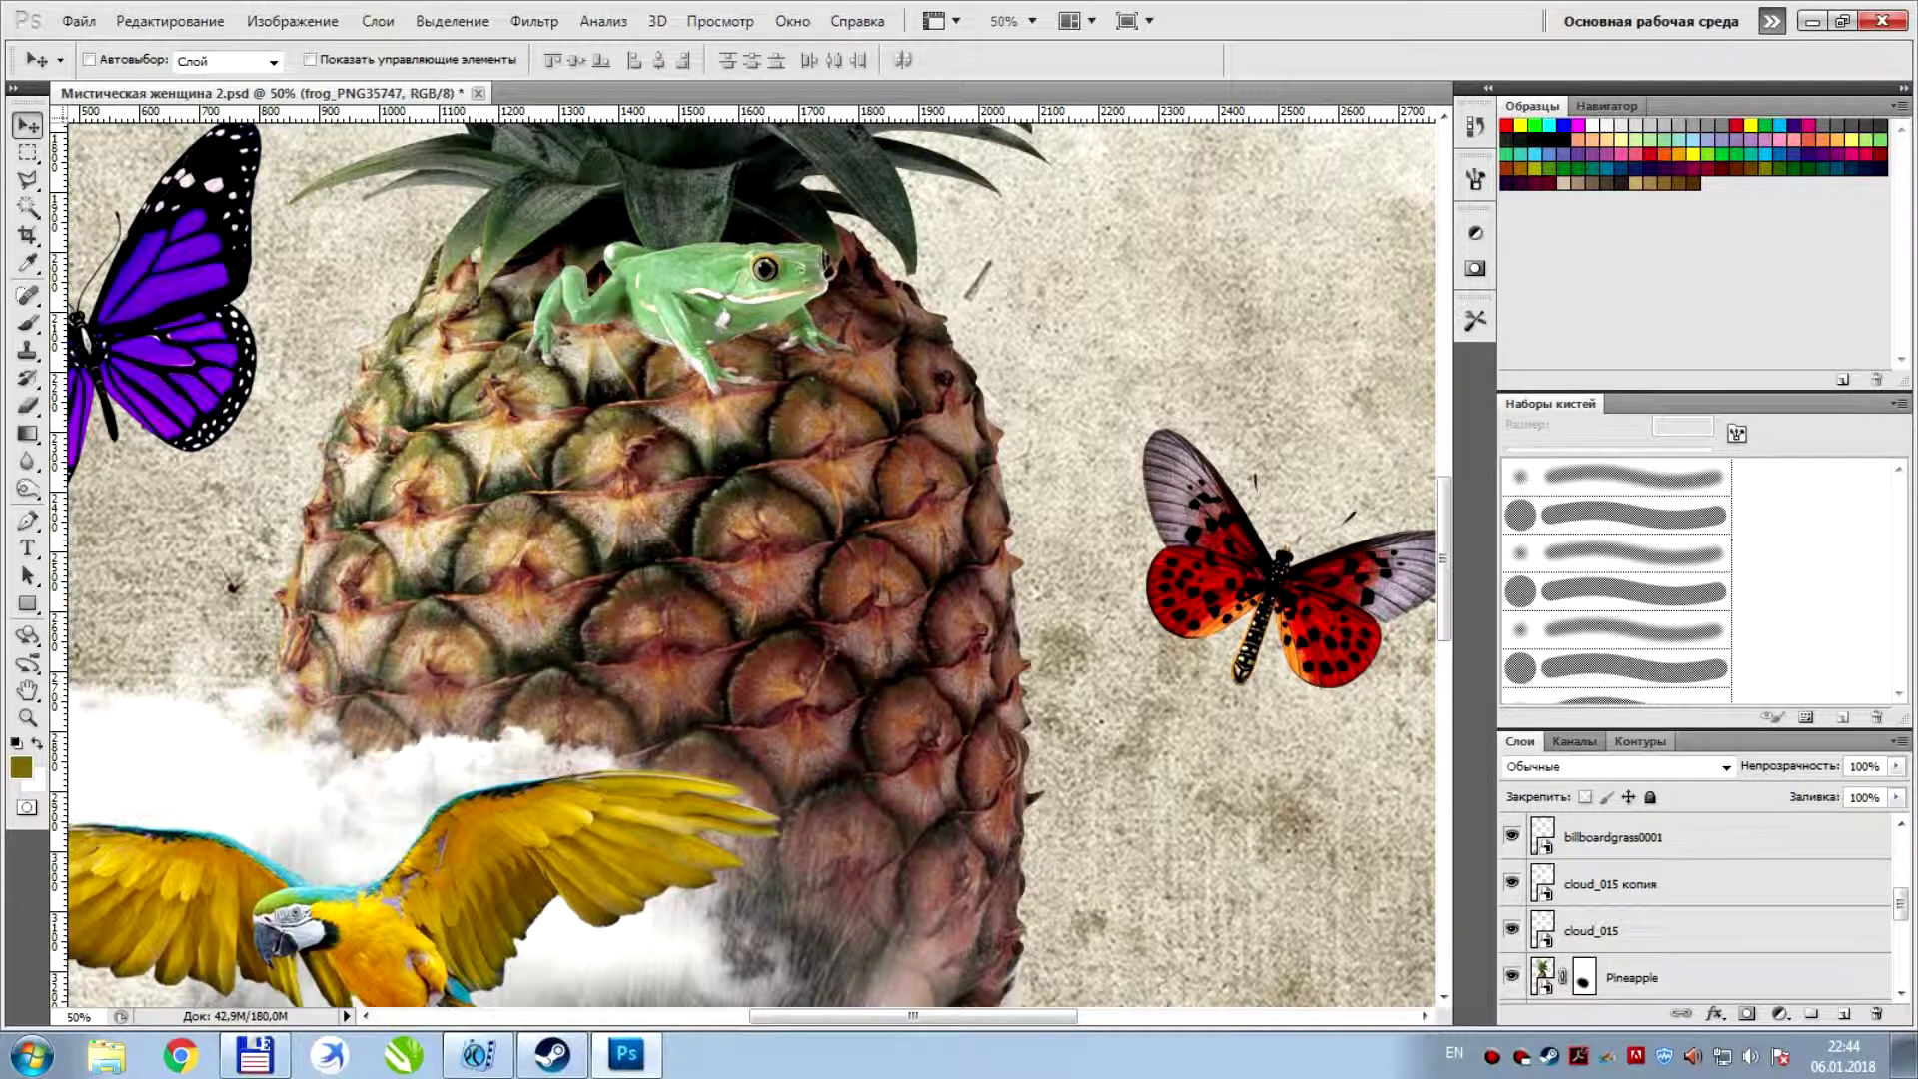
scroll(1699, 899, "down", 1)
left_click(1639, 930)
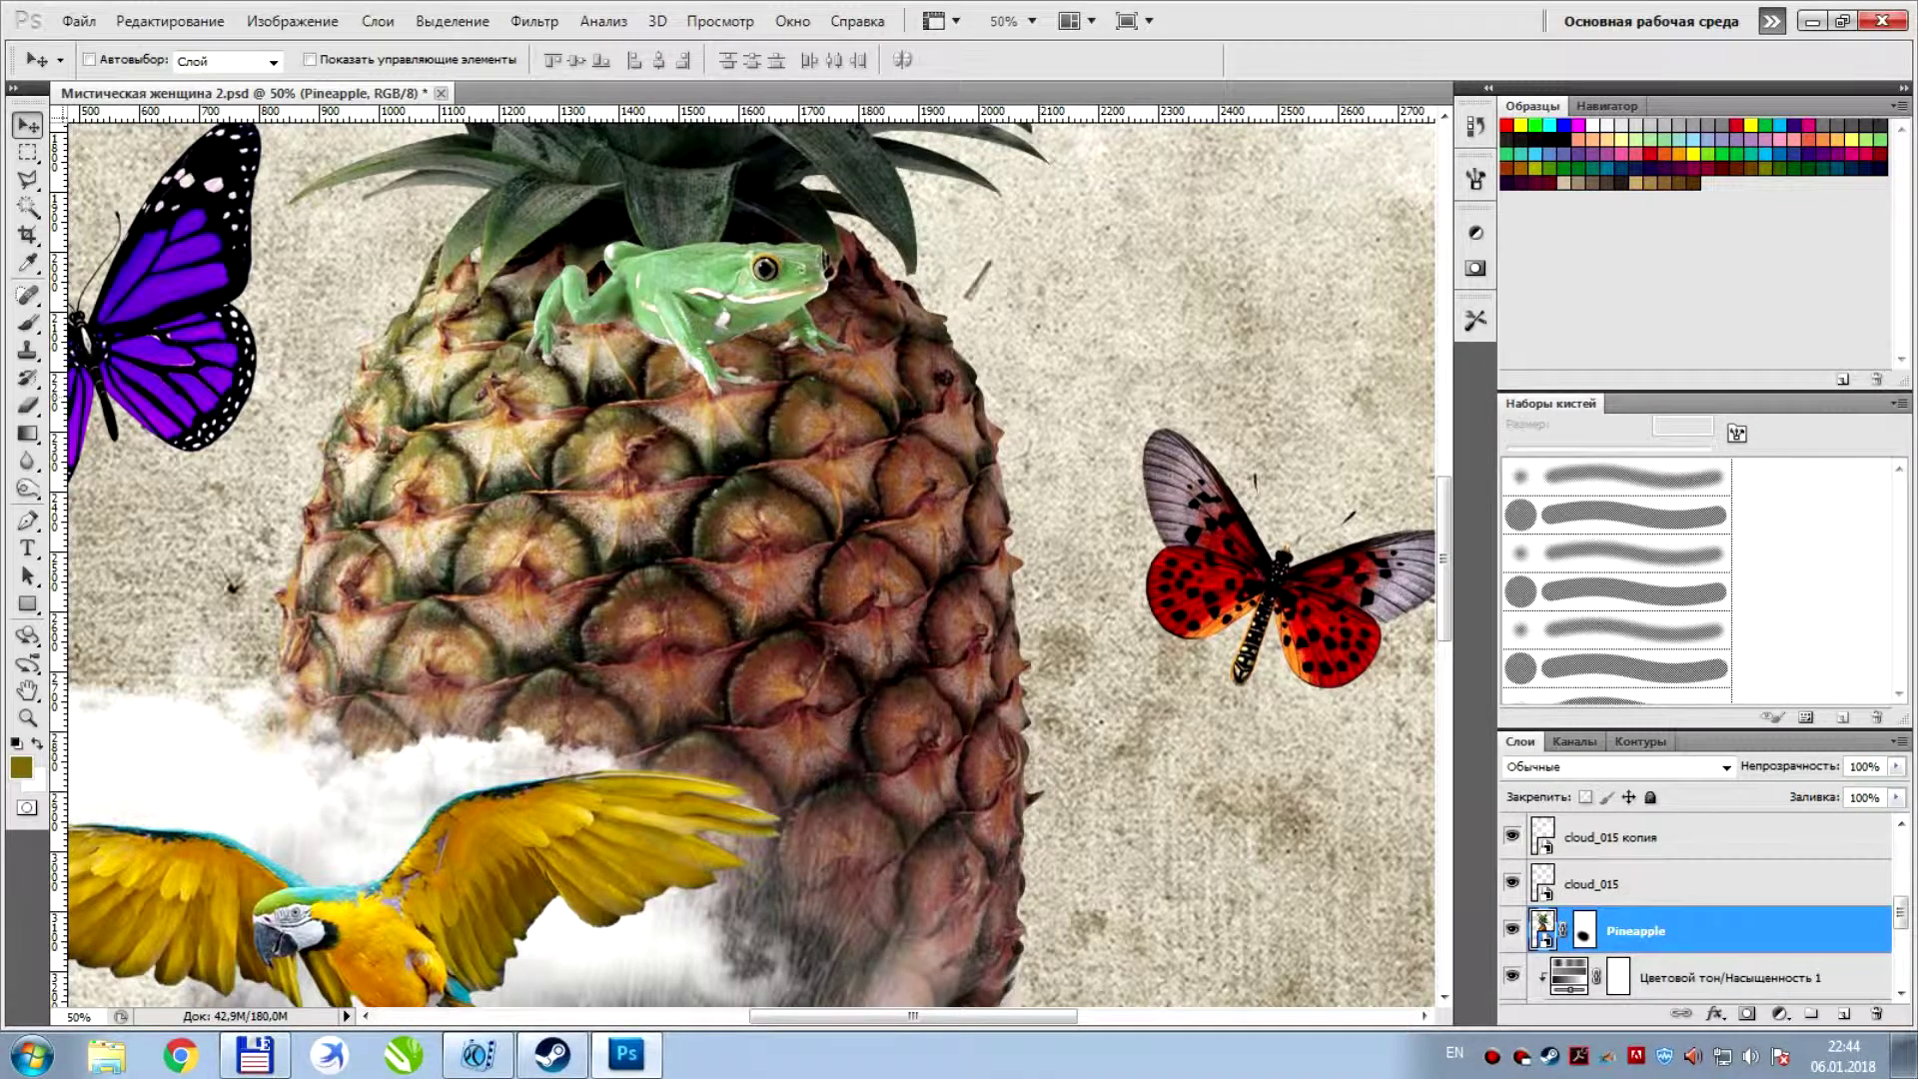
key("ctrl+plus")
key("ctrl+plus")
scroll(749, 560, "up", 3)
scroll(749, 559, "up", 3)
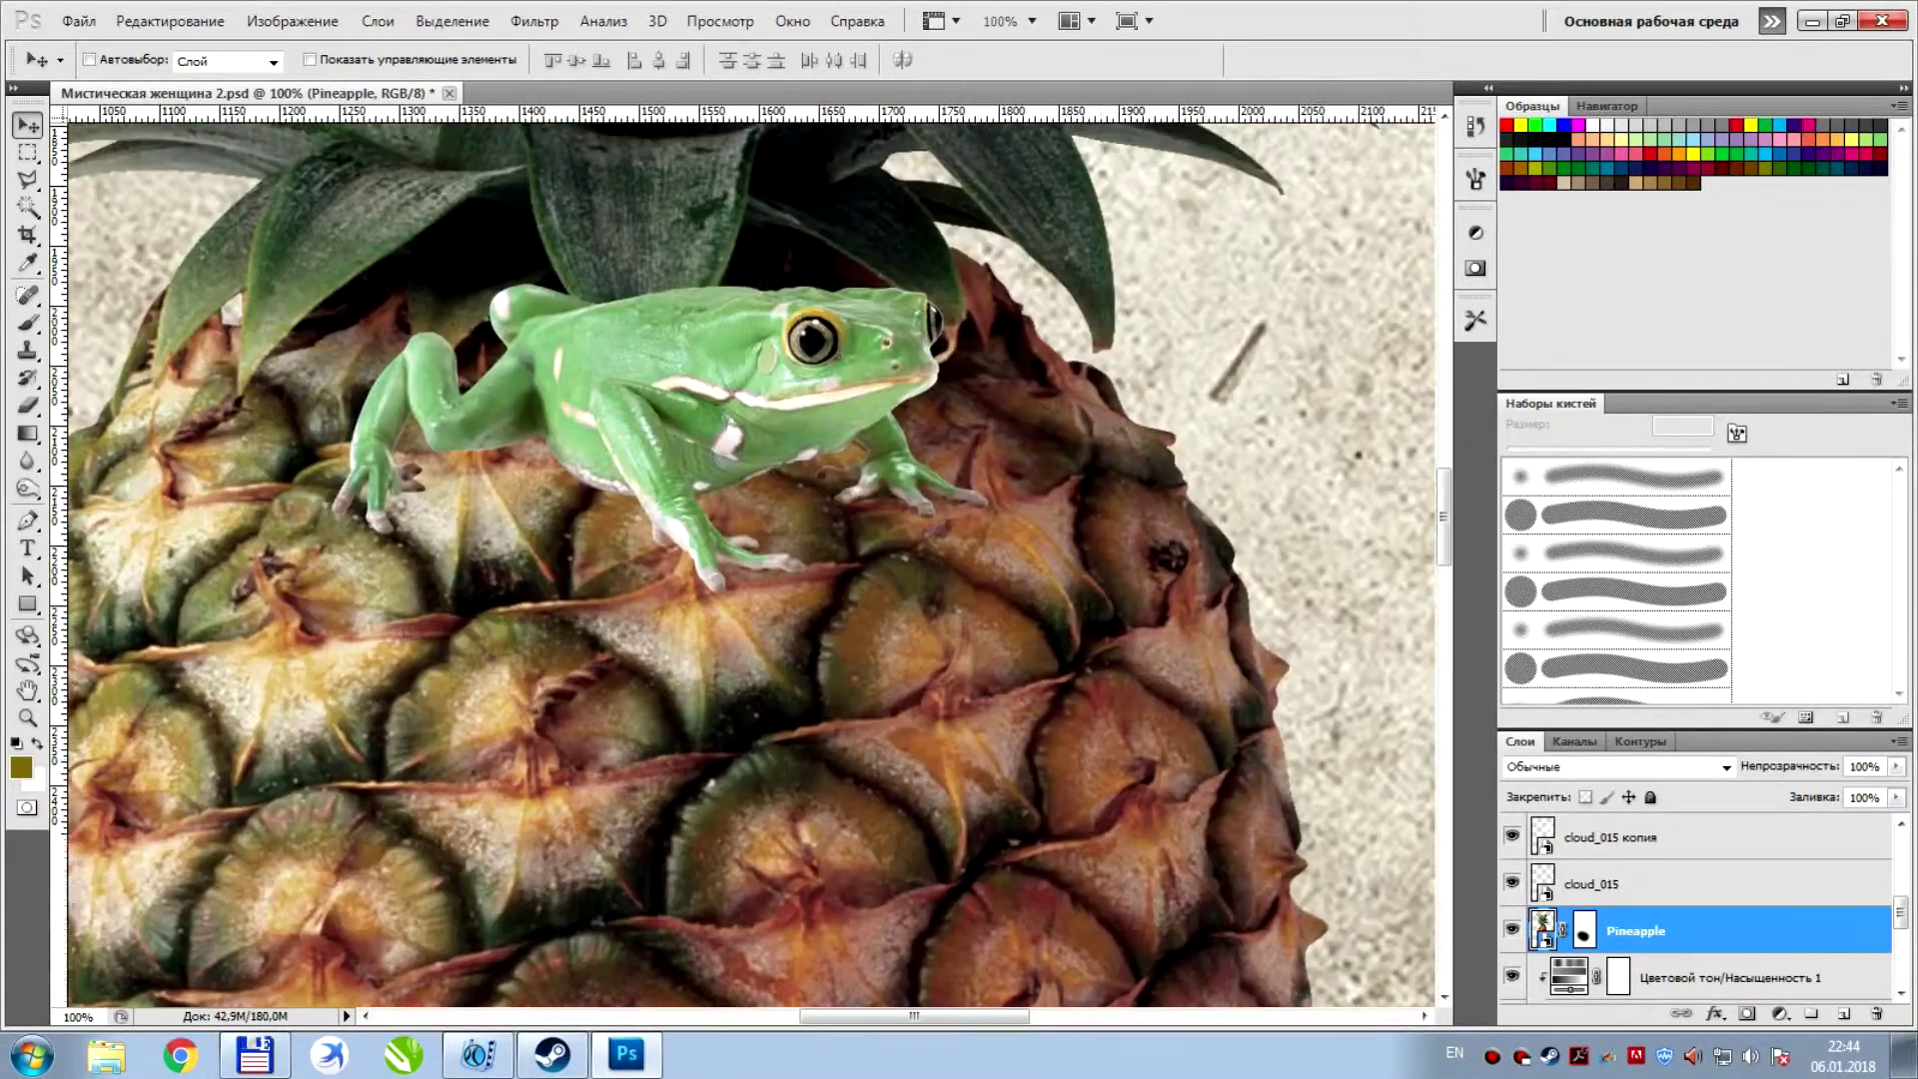
scroll(1698, 910, "up", 3)
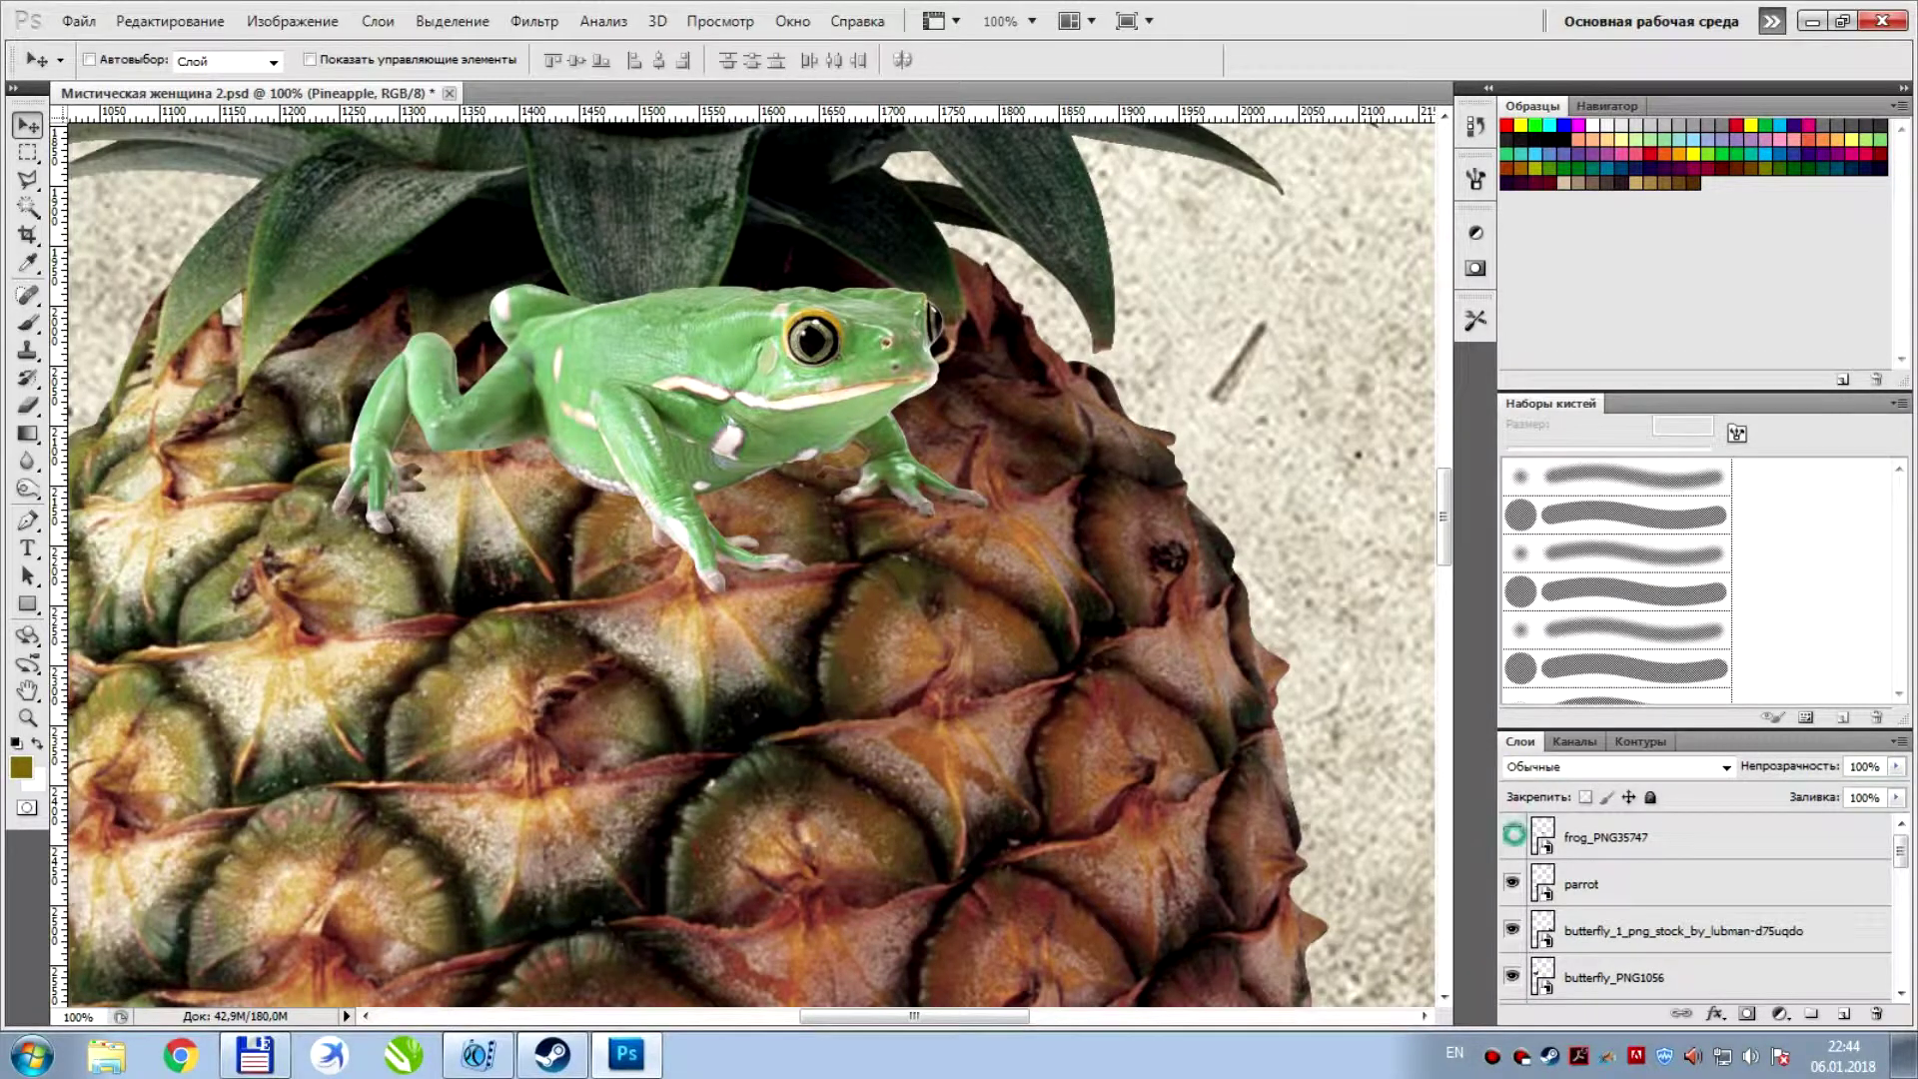
left_click(1512, 836)
Copy the leaf above the frog onto new layer Слой 2 using Polygonal Lasso
left_click(27, 179)
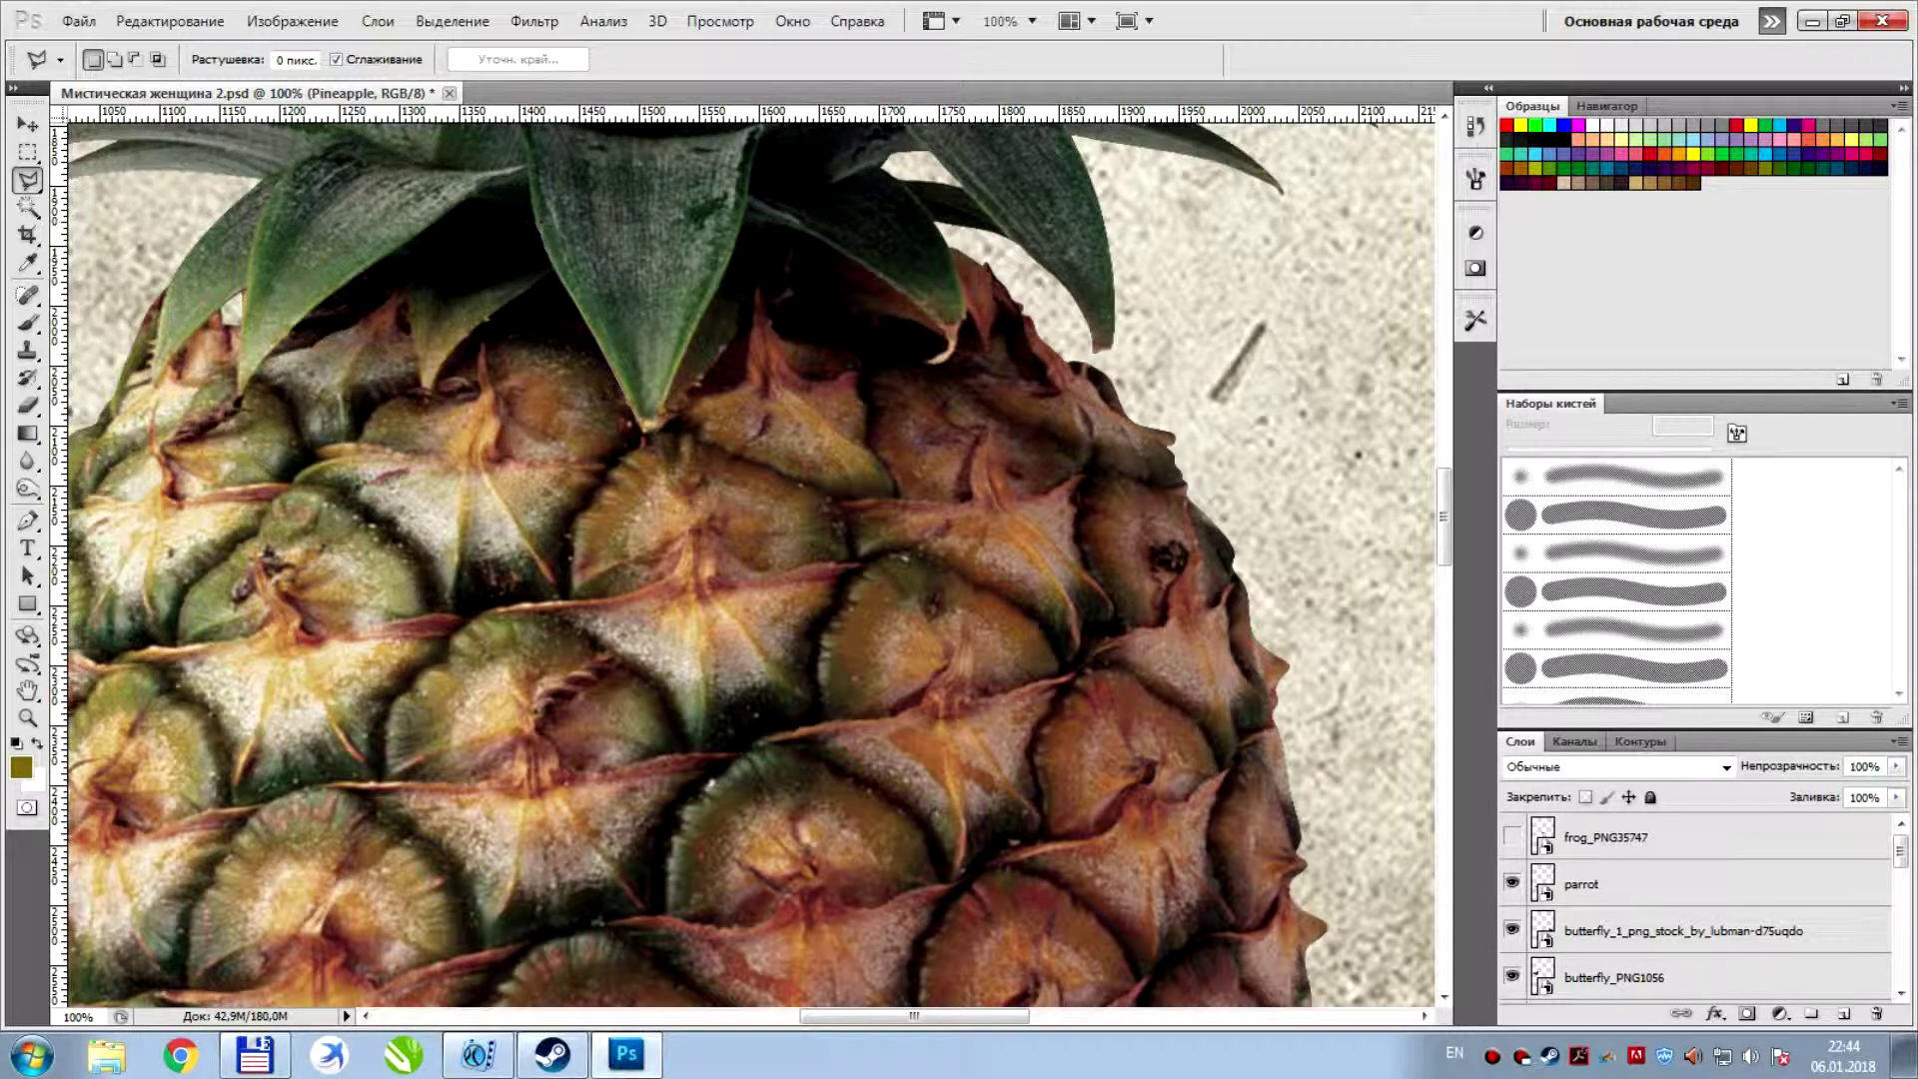
left_click(534, 201)
left_click(746, 201)
double_click(650, 426)
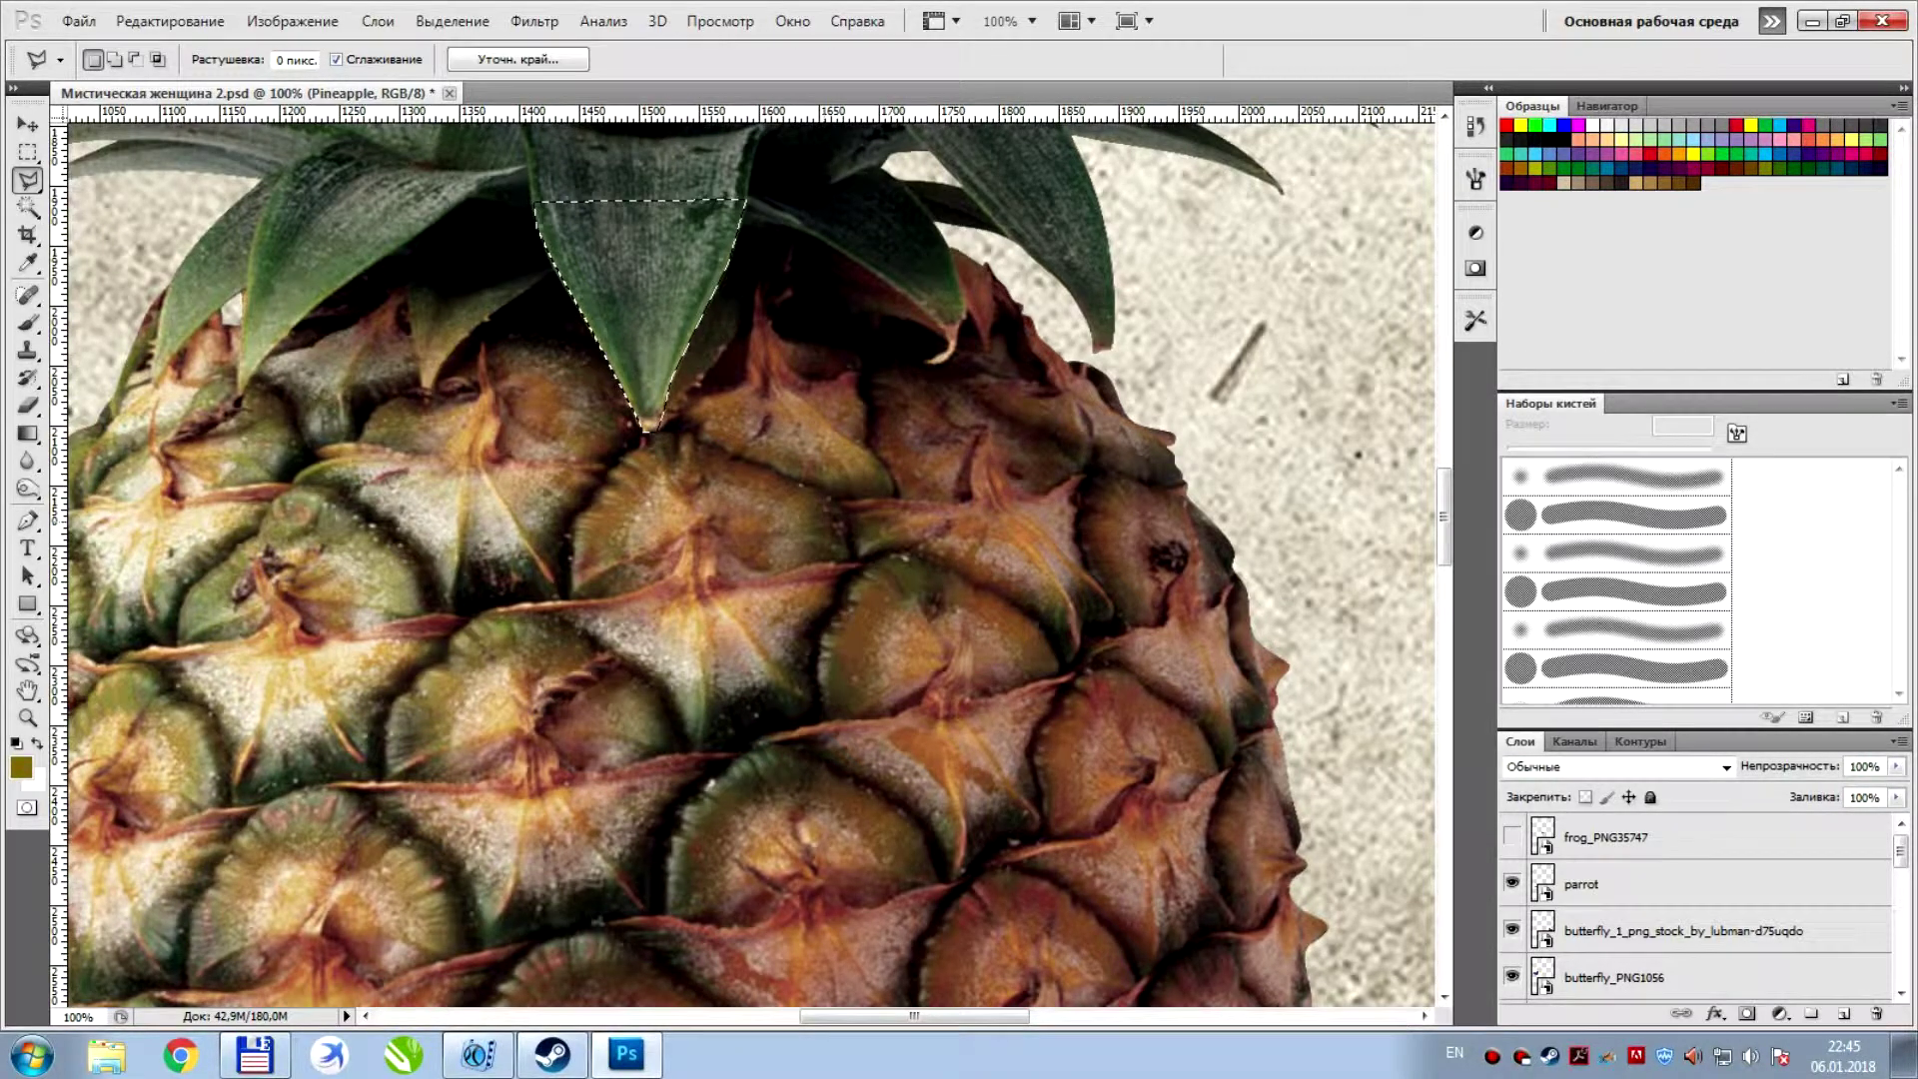
key("ctrl+j")
Move Слой 2 above the frog layer and make the frog visible again
left_click_drag(1544, 981, 1570, 837)
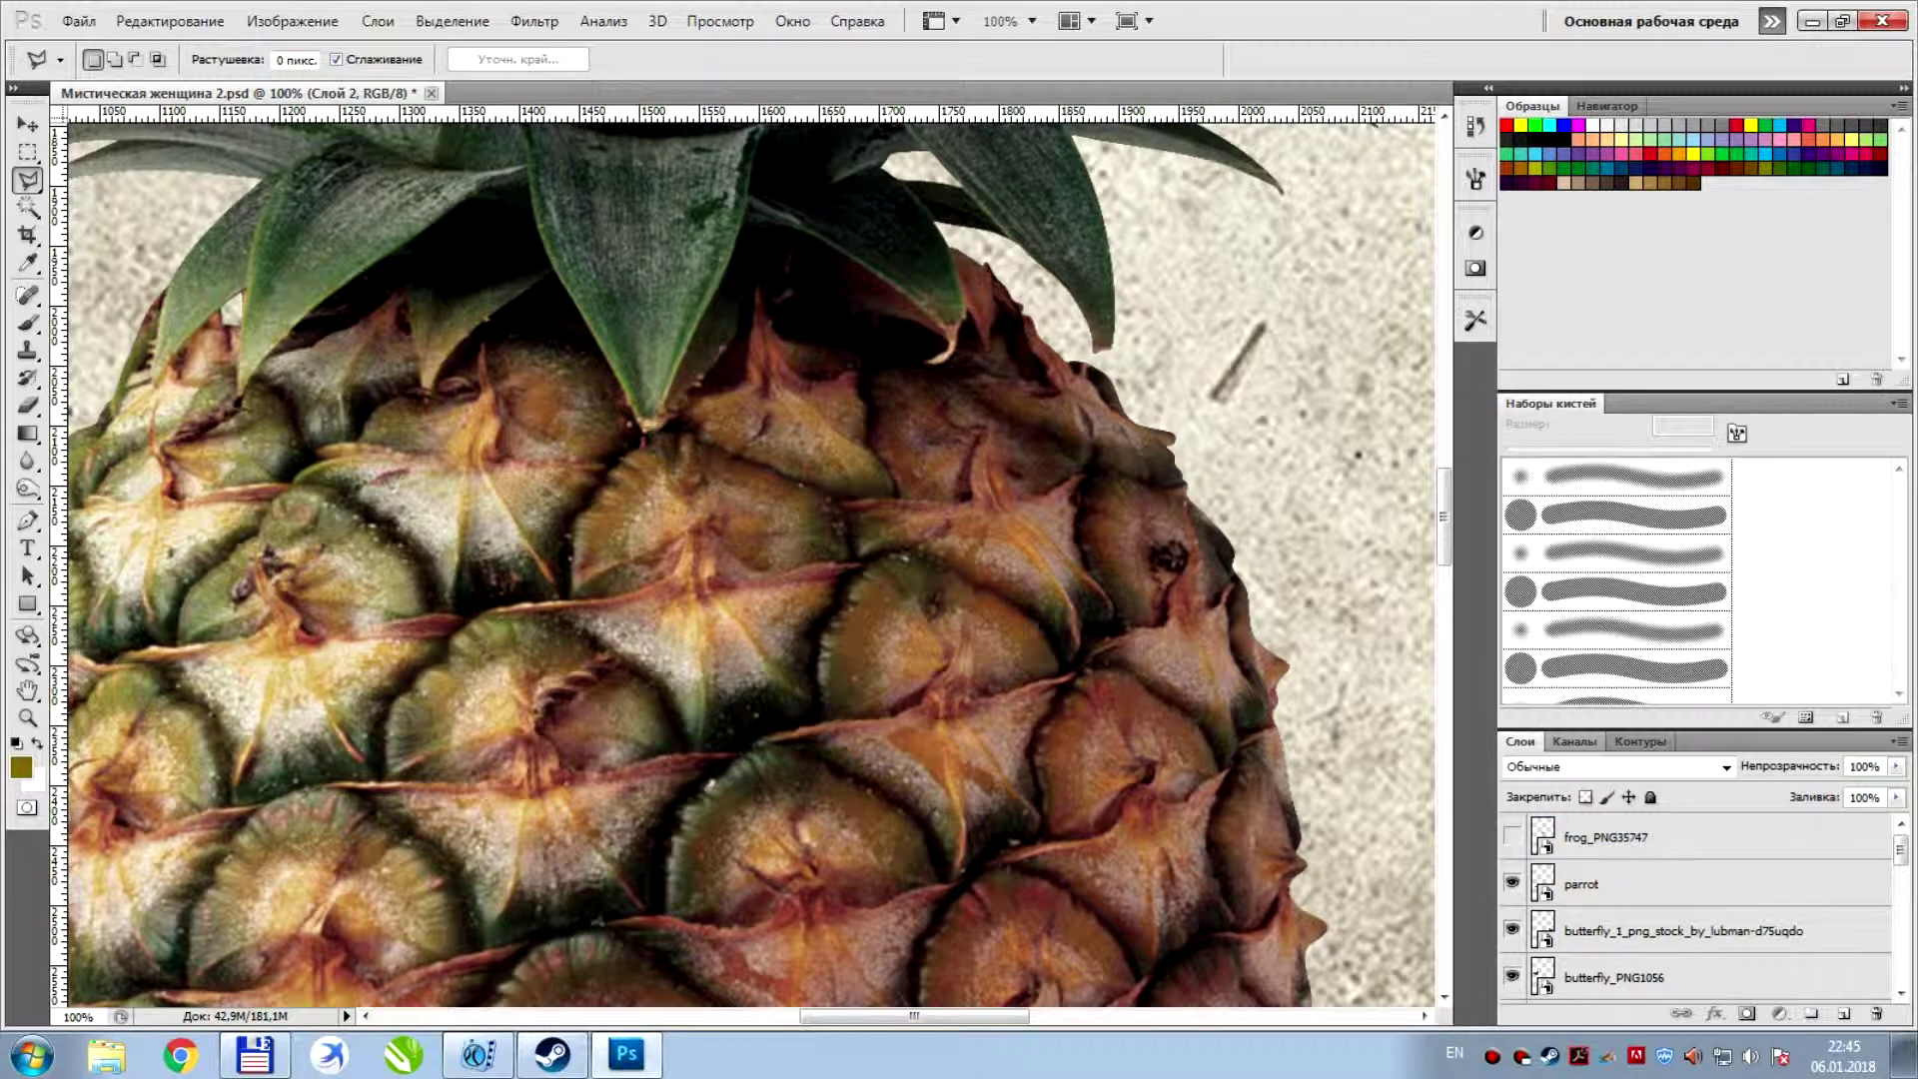
scroll(1636, 924, "down", 3)
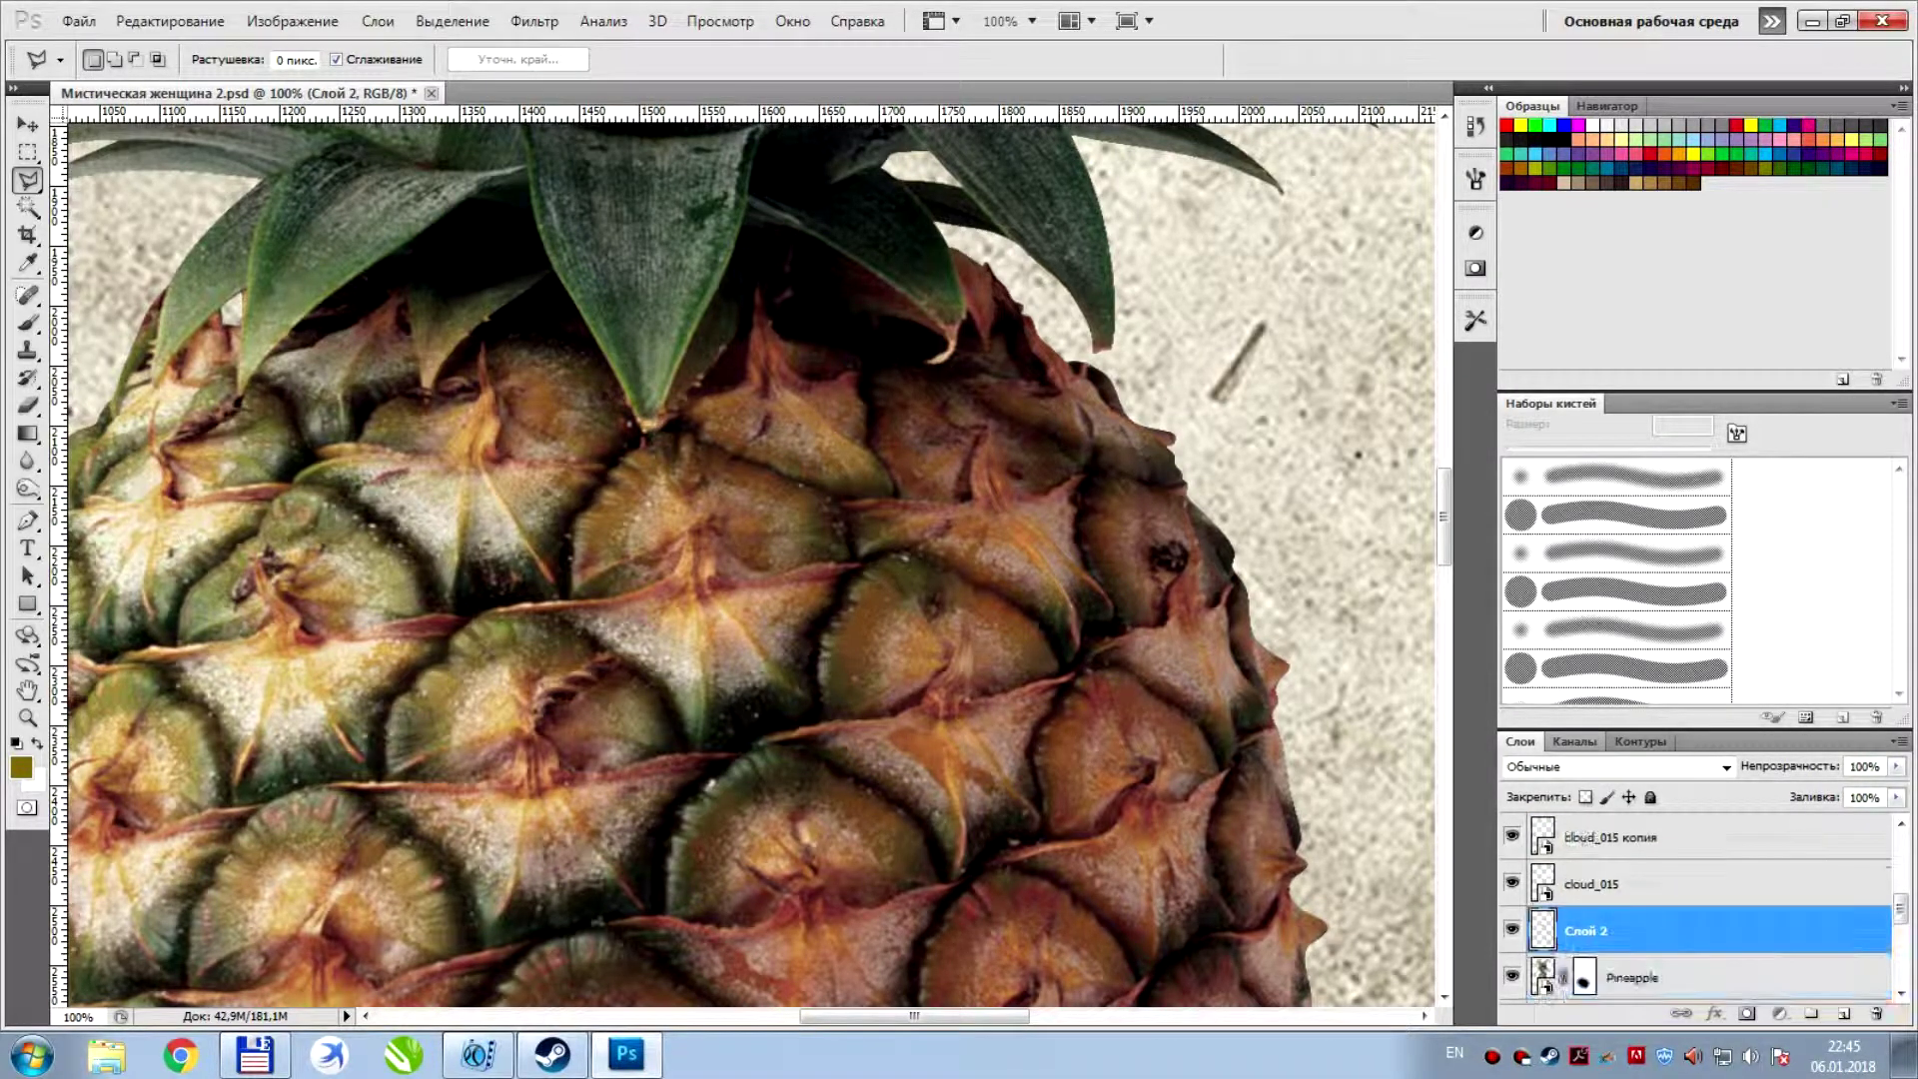
left_click_drag(1636, 924, 1604, 837)
left_click(1513, 883)
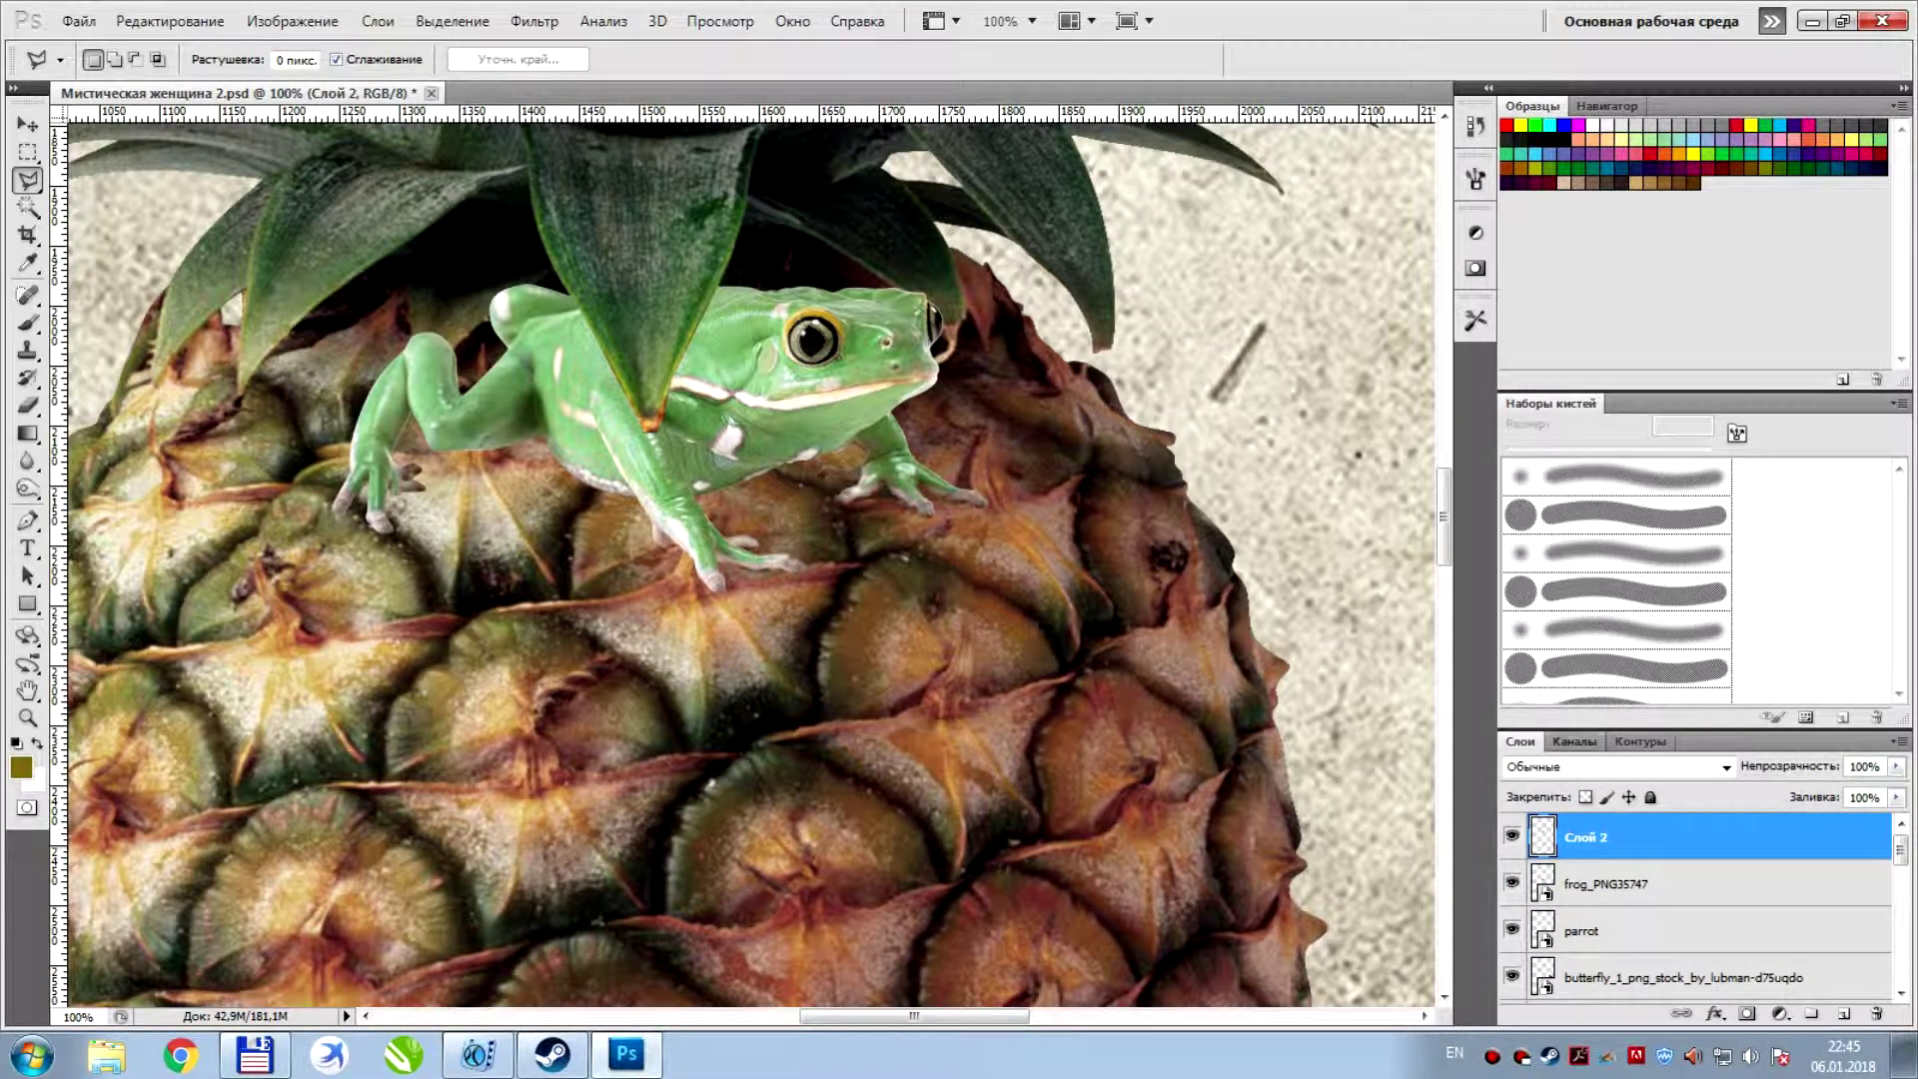
left_click(1659, 883)
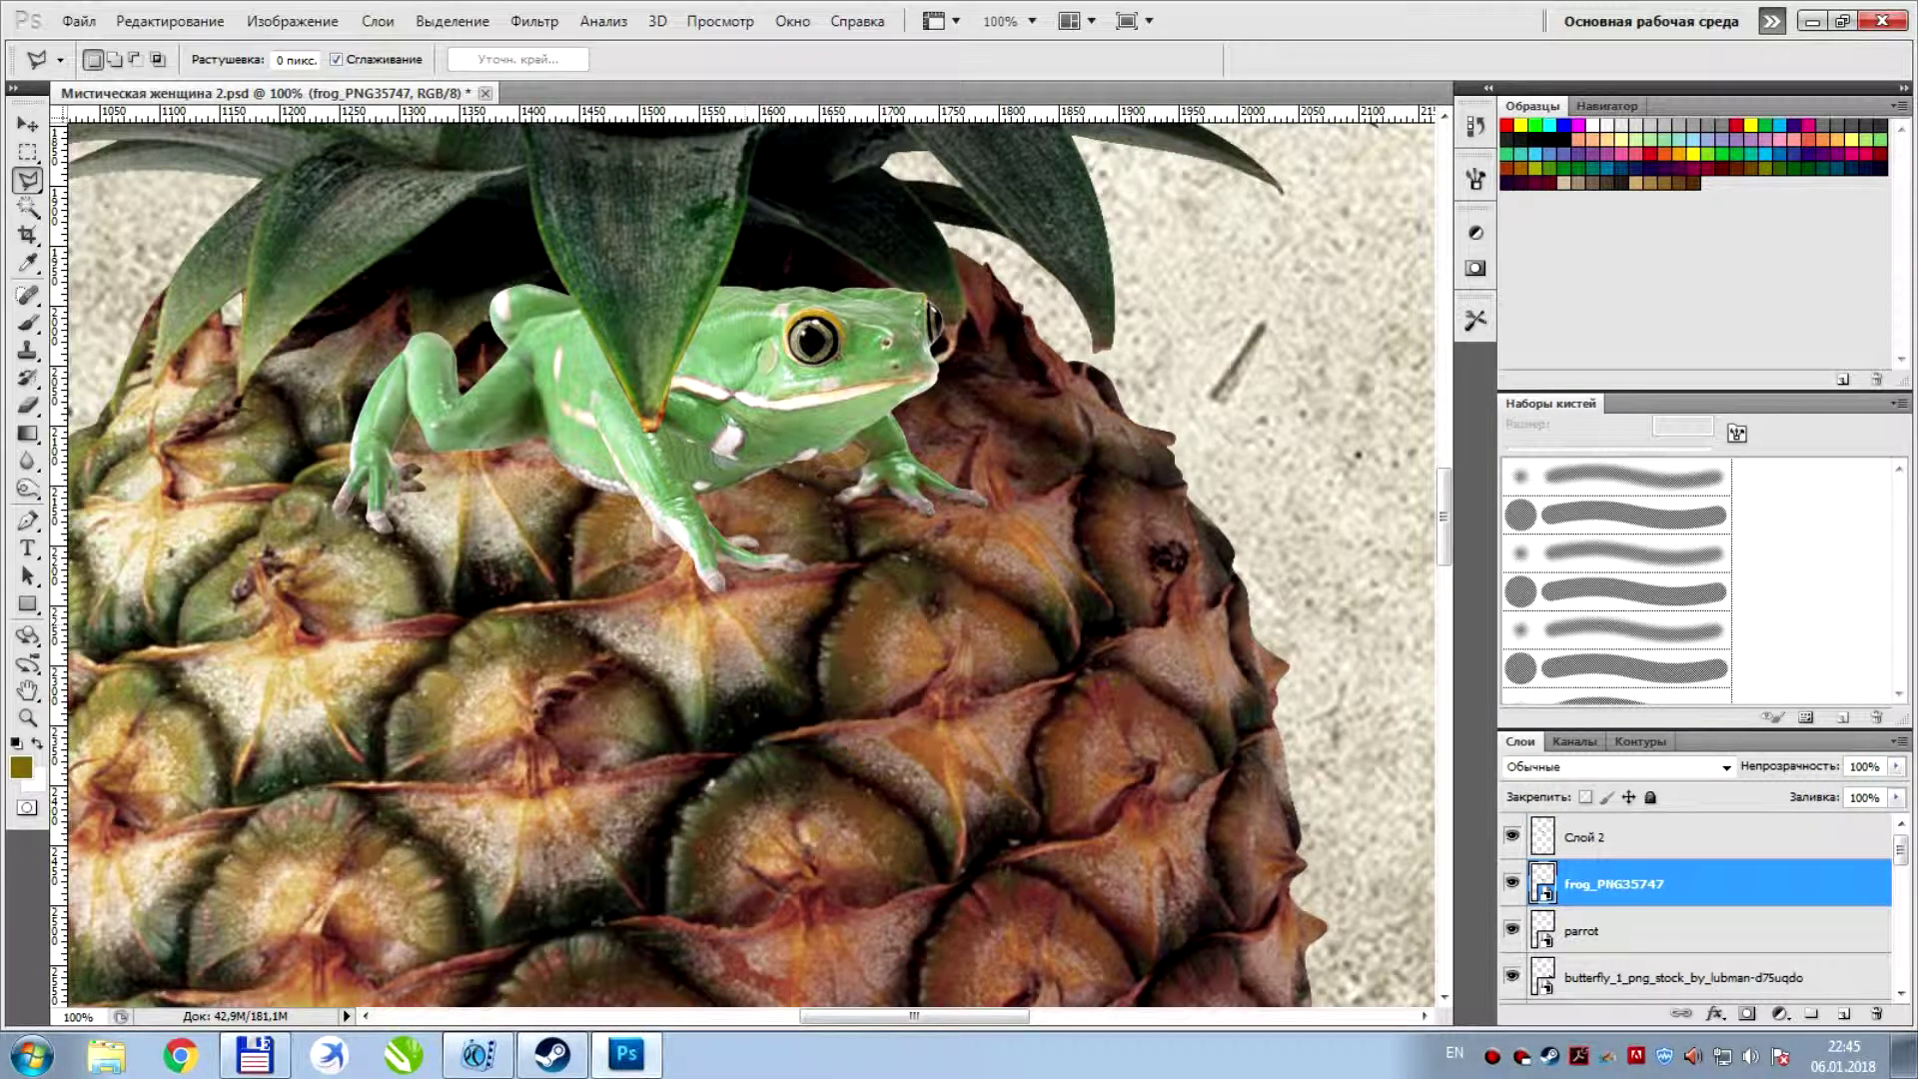
Nudge the frog slightly right and rasterize the frog layer
left_click(27, 124)
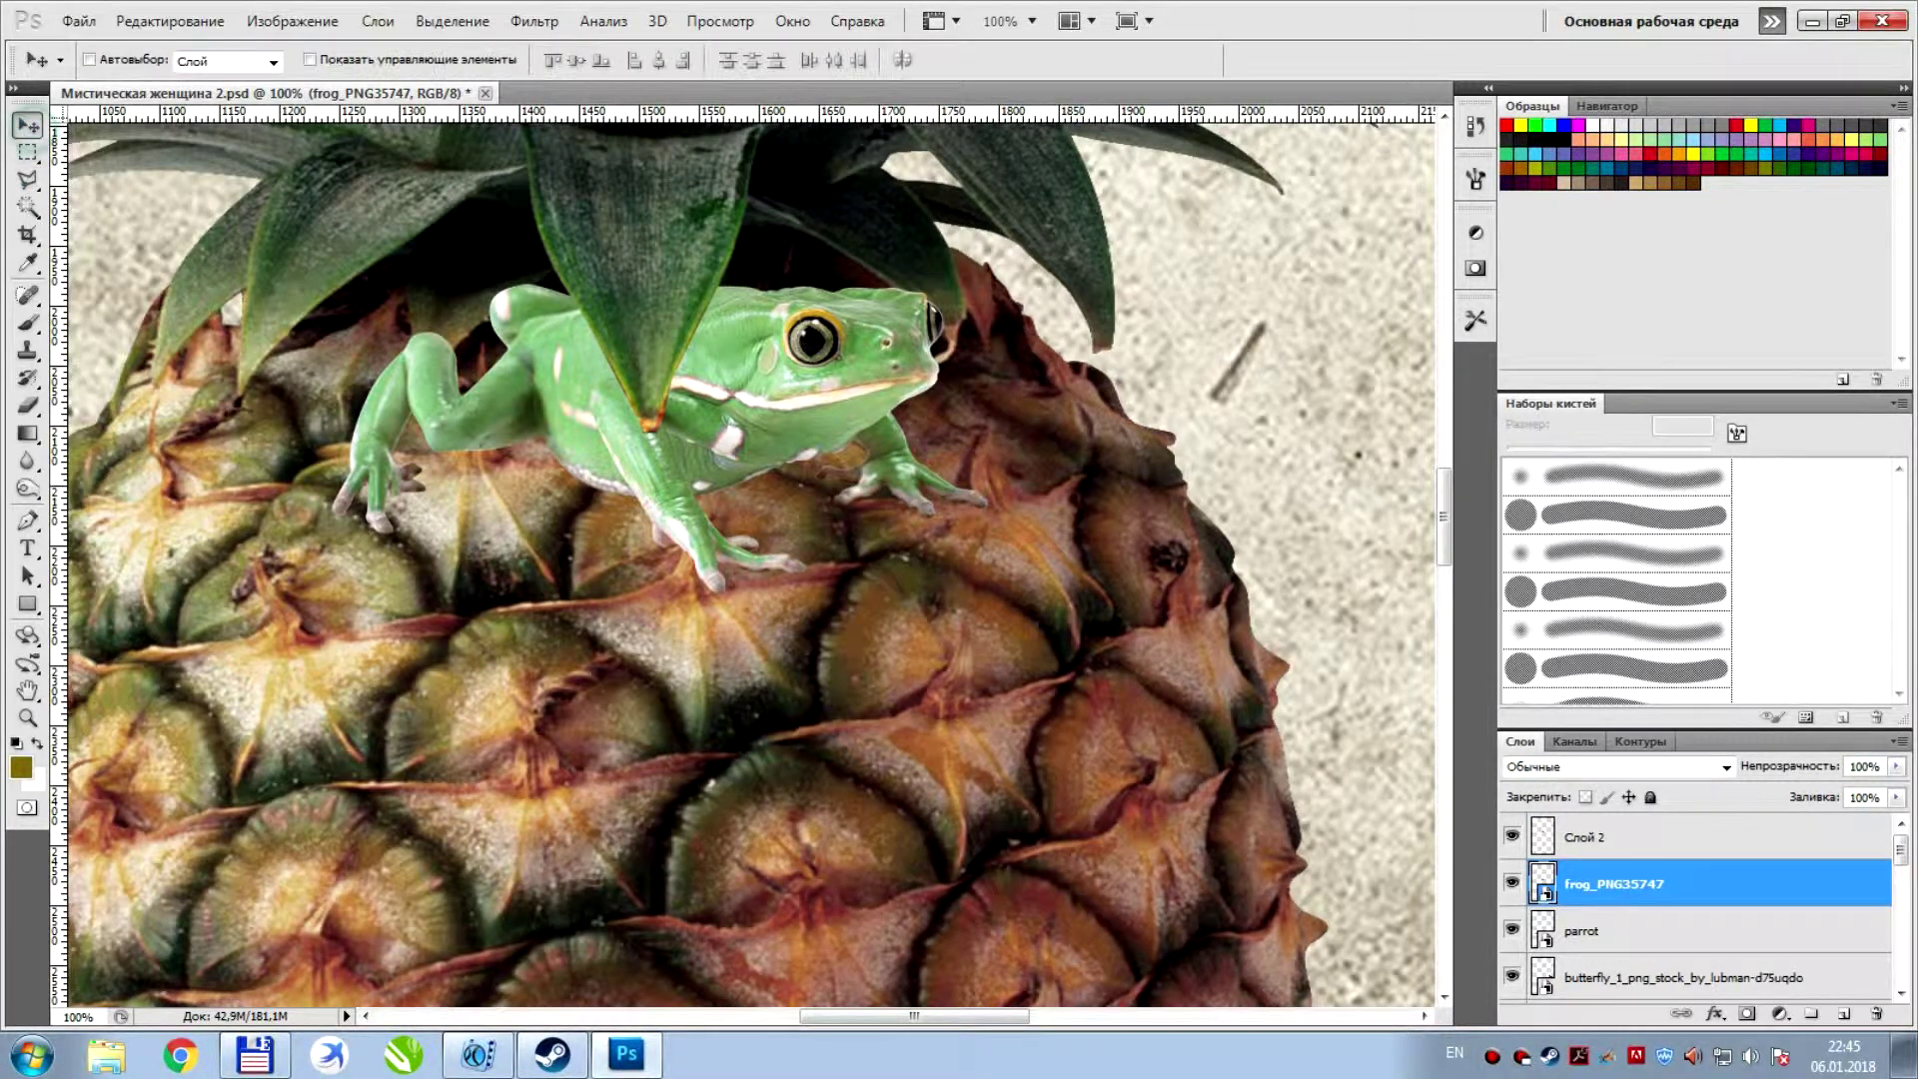
left_click_drag(819, 372, 847, 373)
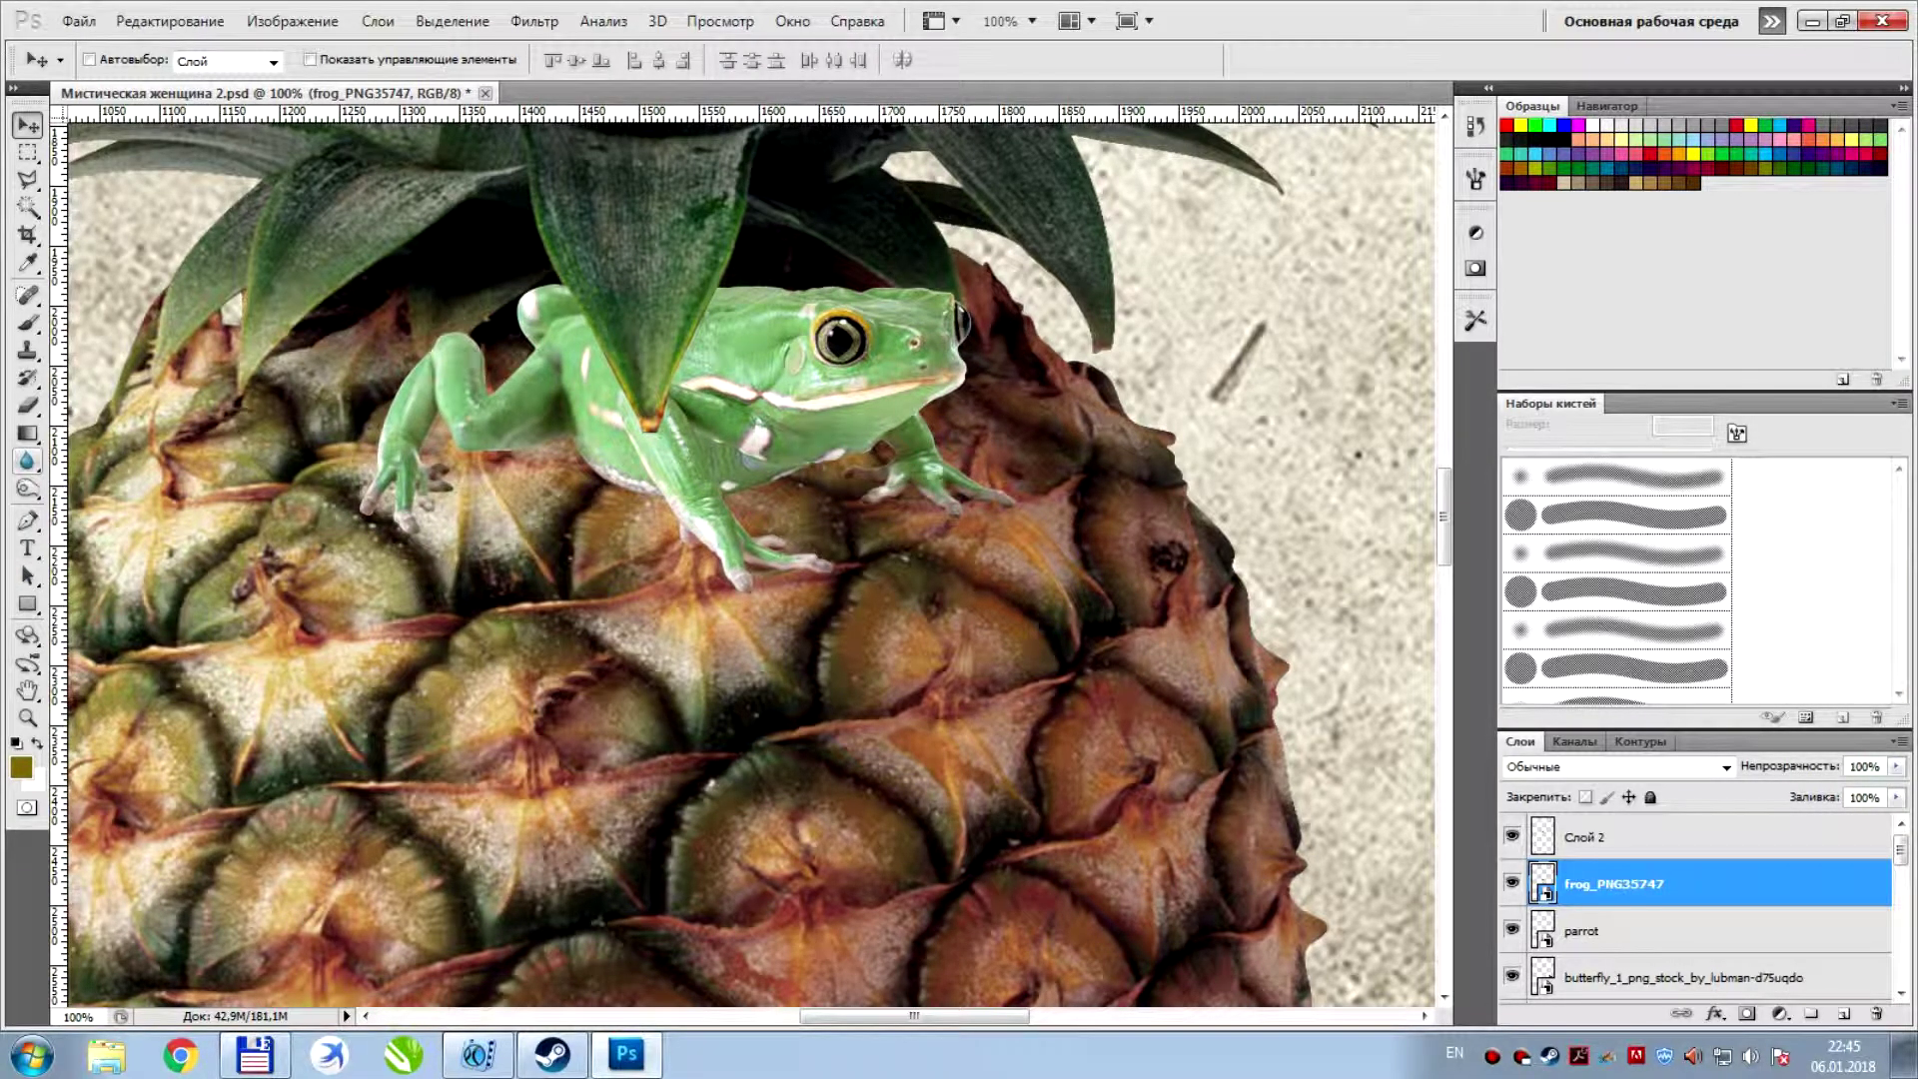
left_click(27, 489)
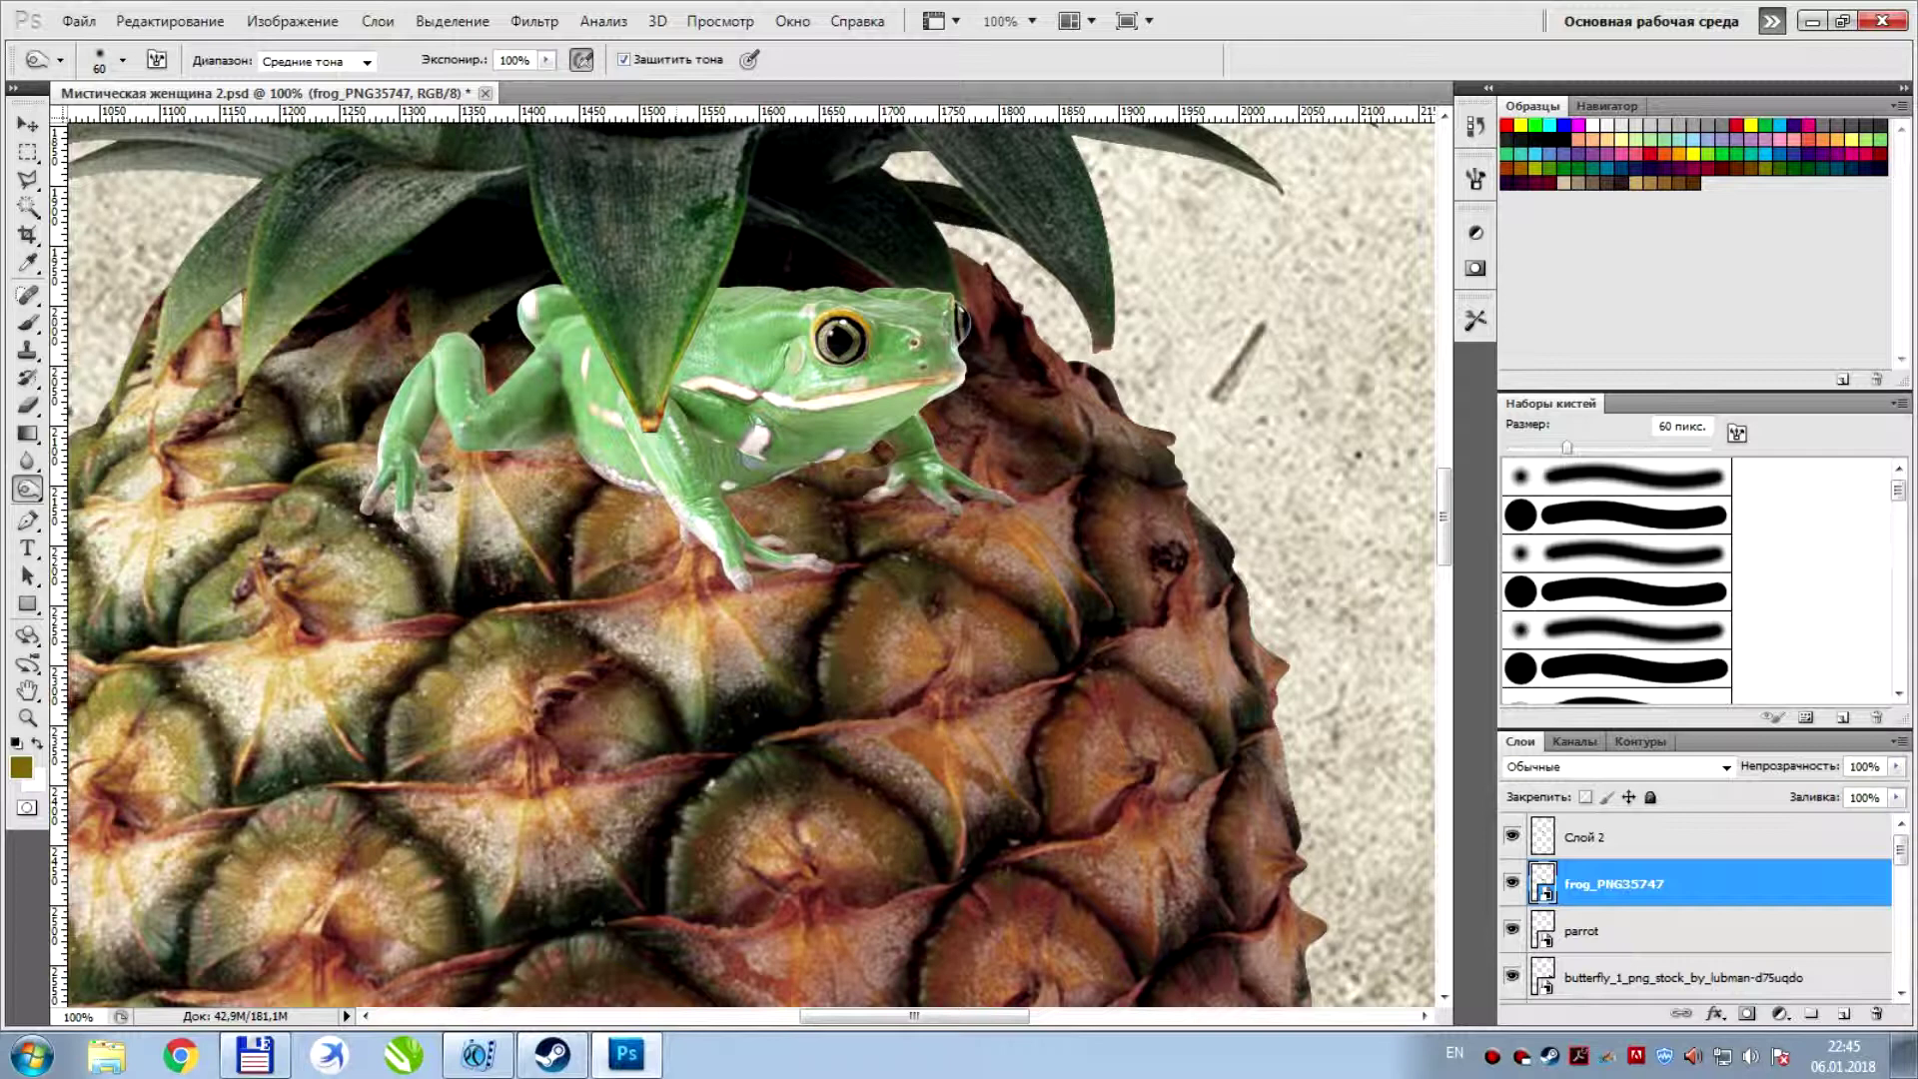
right_click(1618, 883)
left_click(1658, 505)
Lighten and darken the frog's back and head near the leaf with a larger brush
key("bracketright")
key("bracketright")
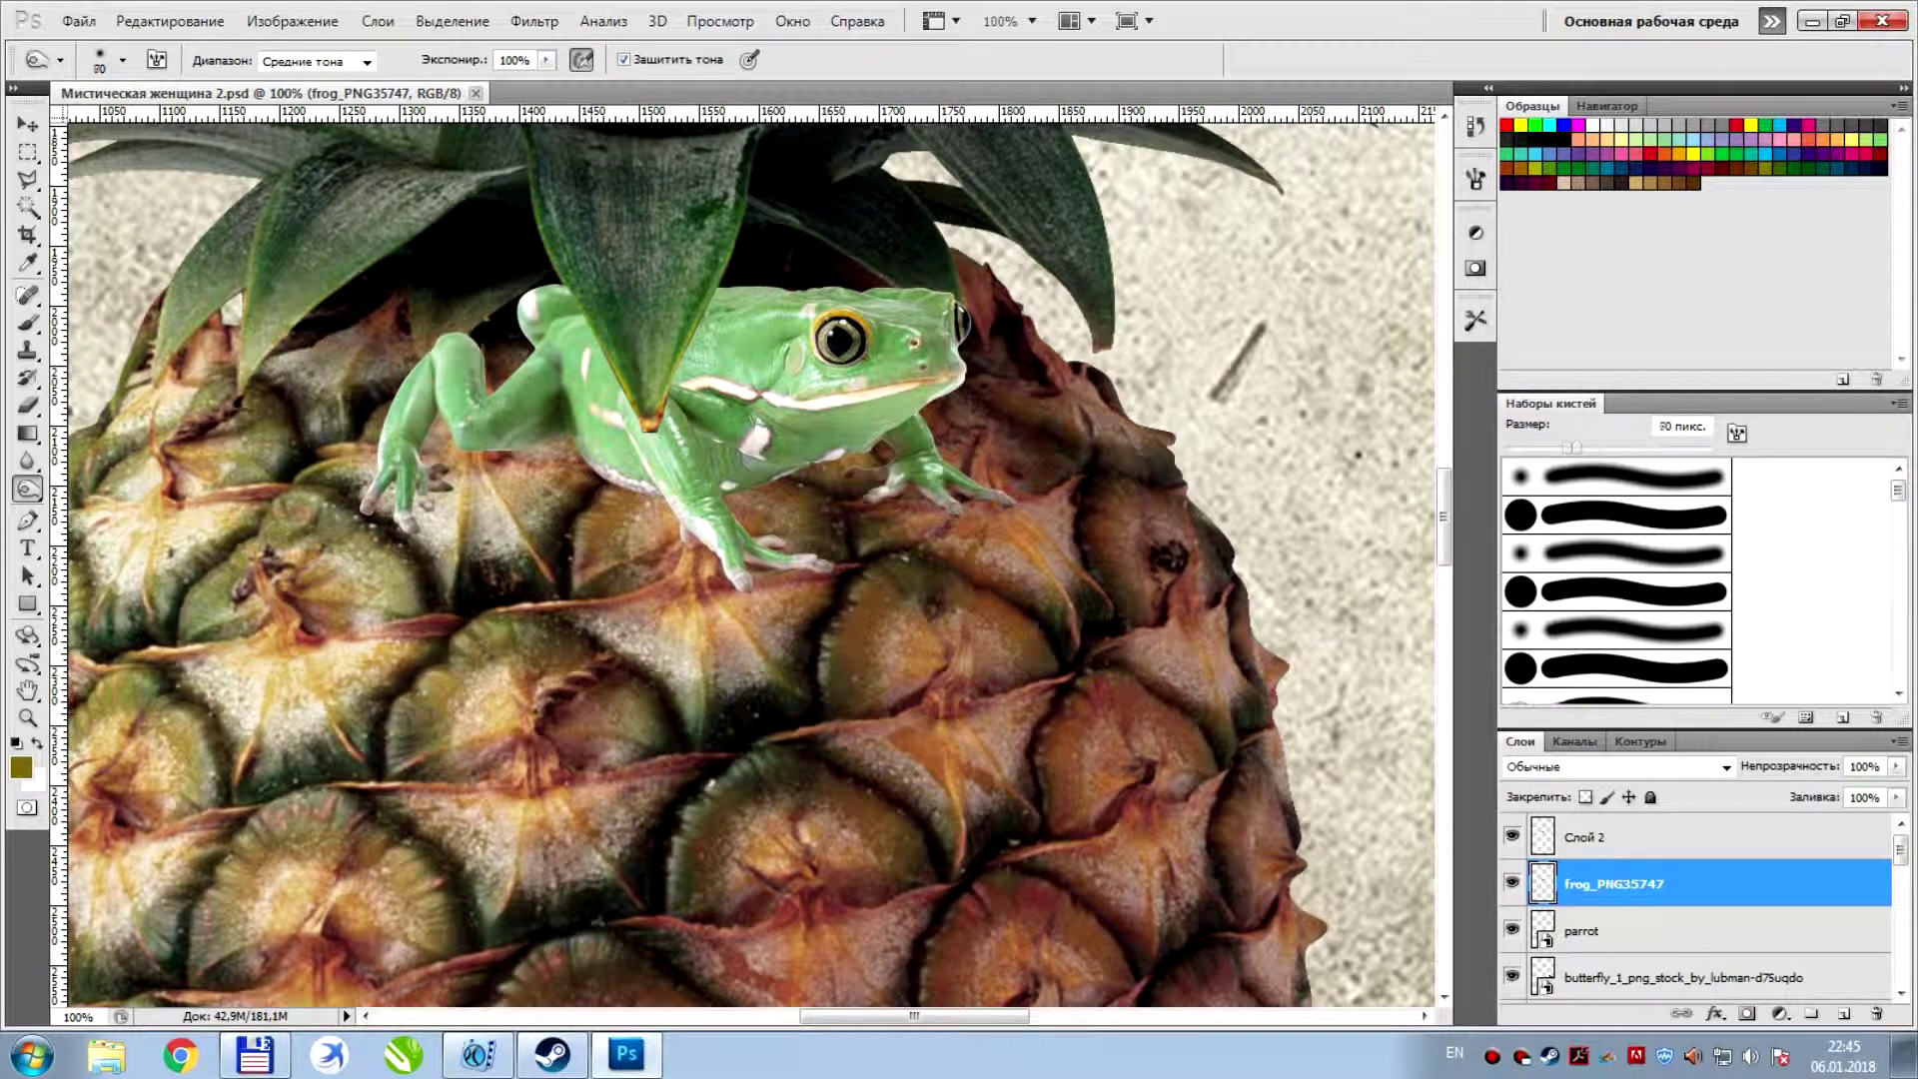
key("bracketright")
key("bracketright")
left_click_drag(719, 320, 585, 300)
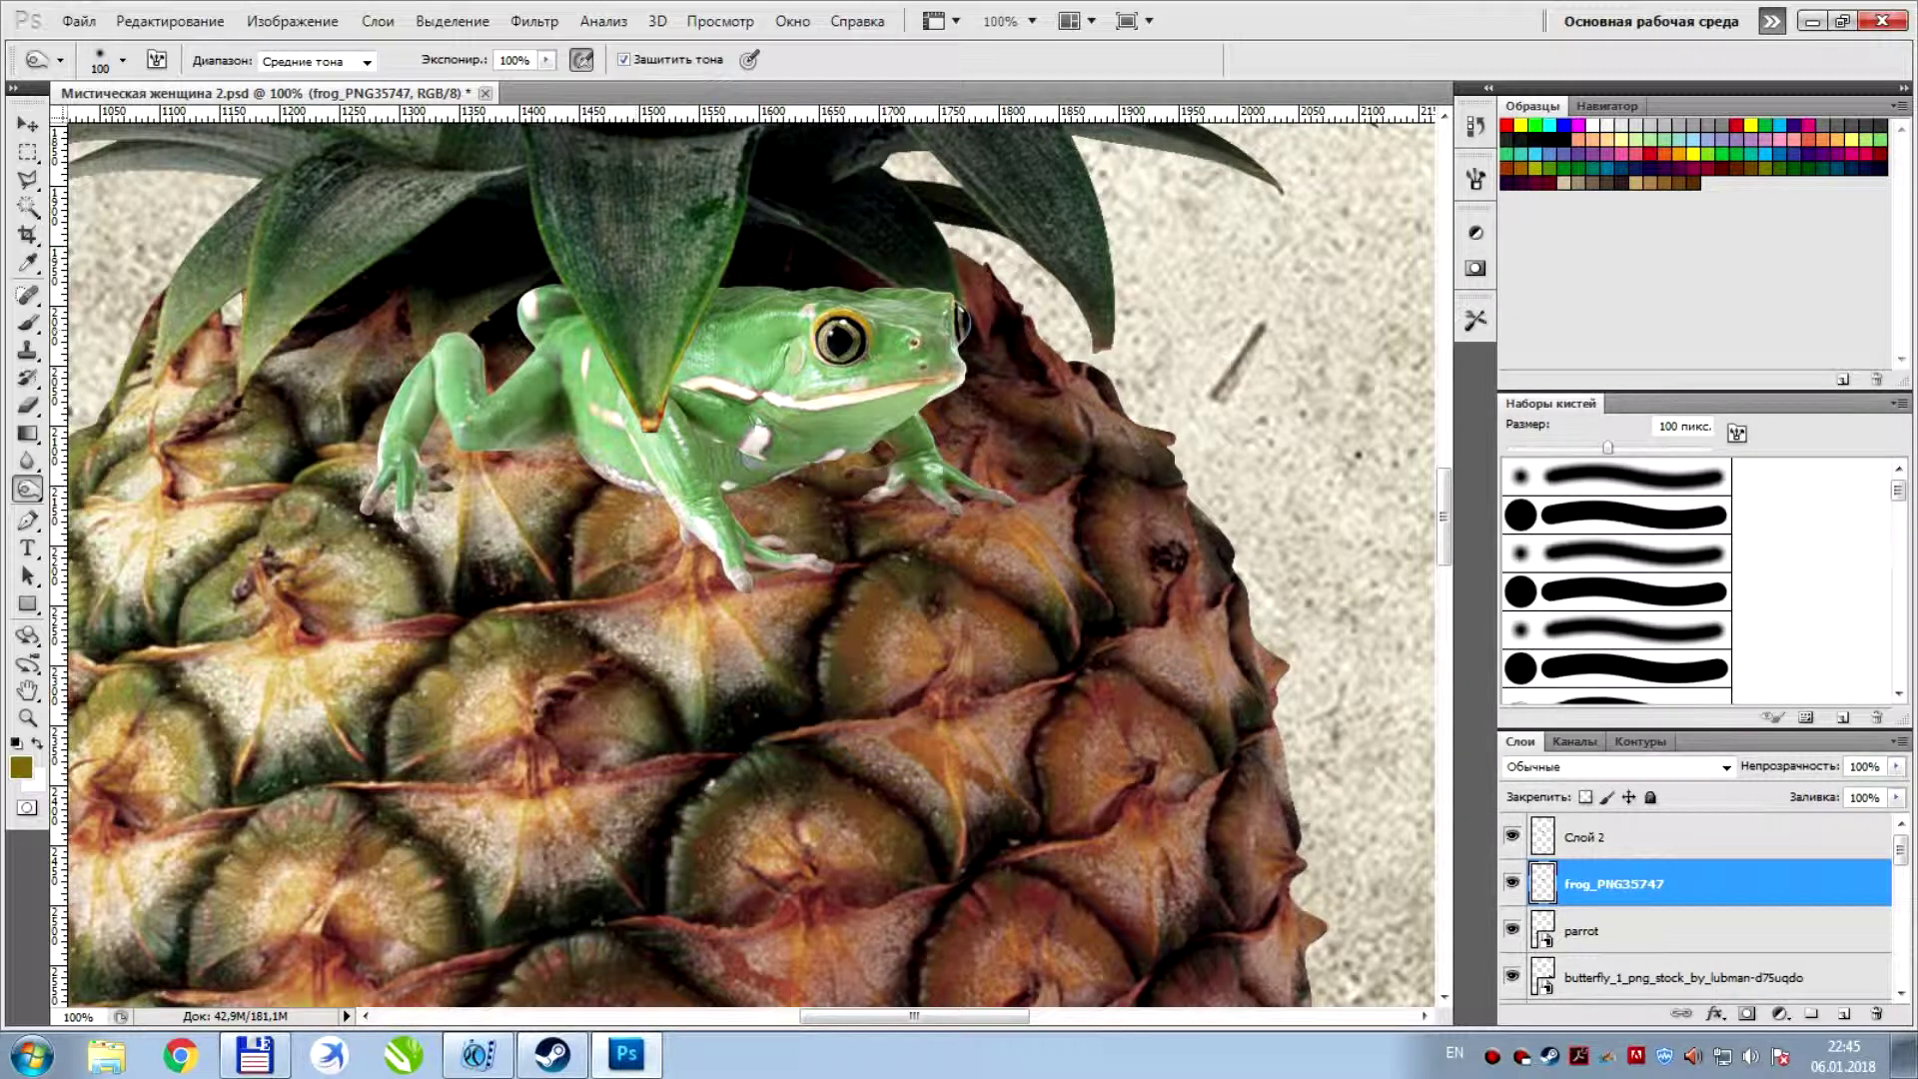
mouse_move(759, 320)
left_mouse_down()
mouse_move(804, 330)
mouse_move(689, 356)
left_mouse_up()
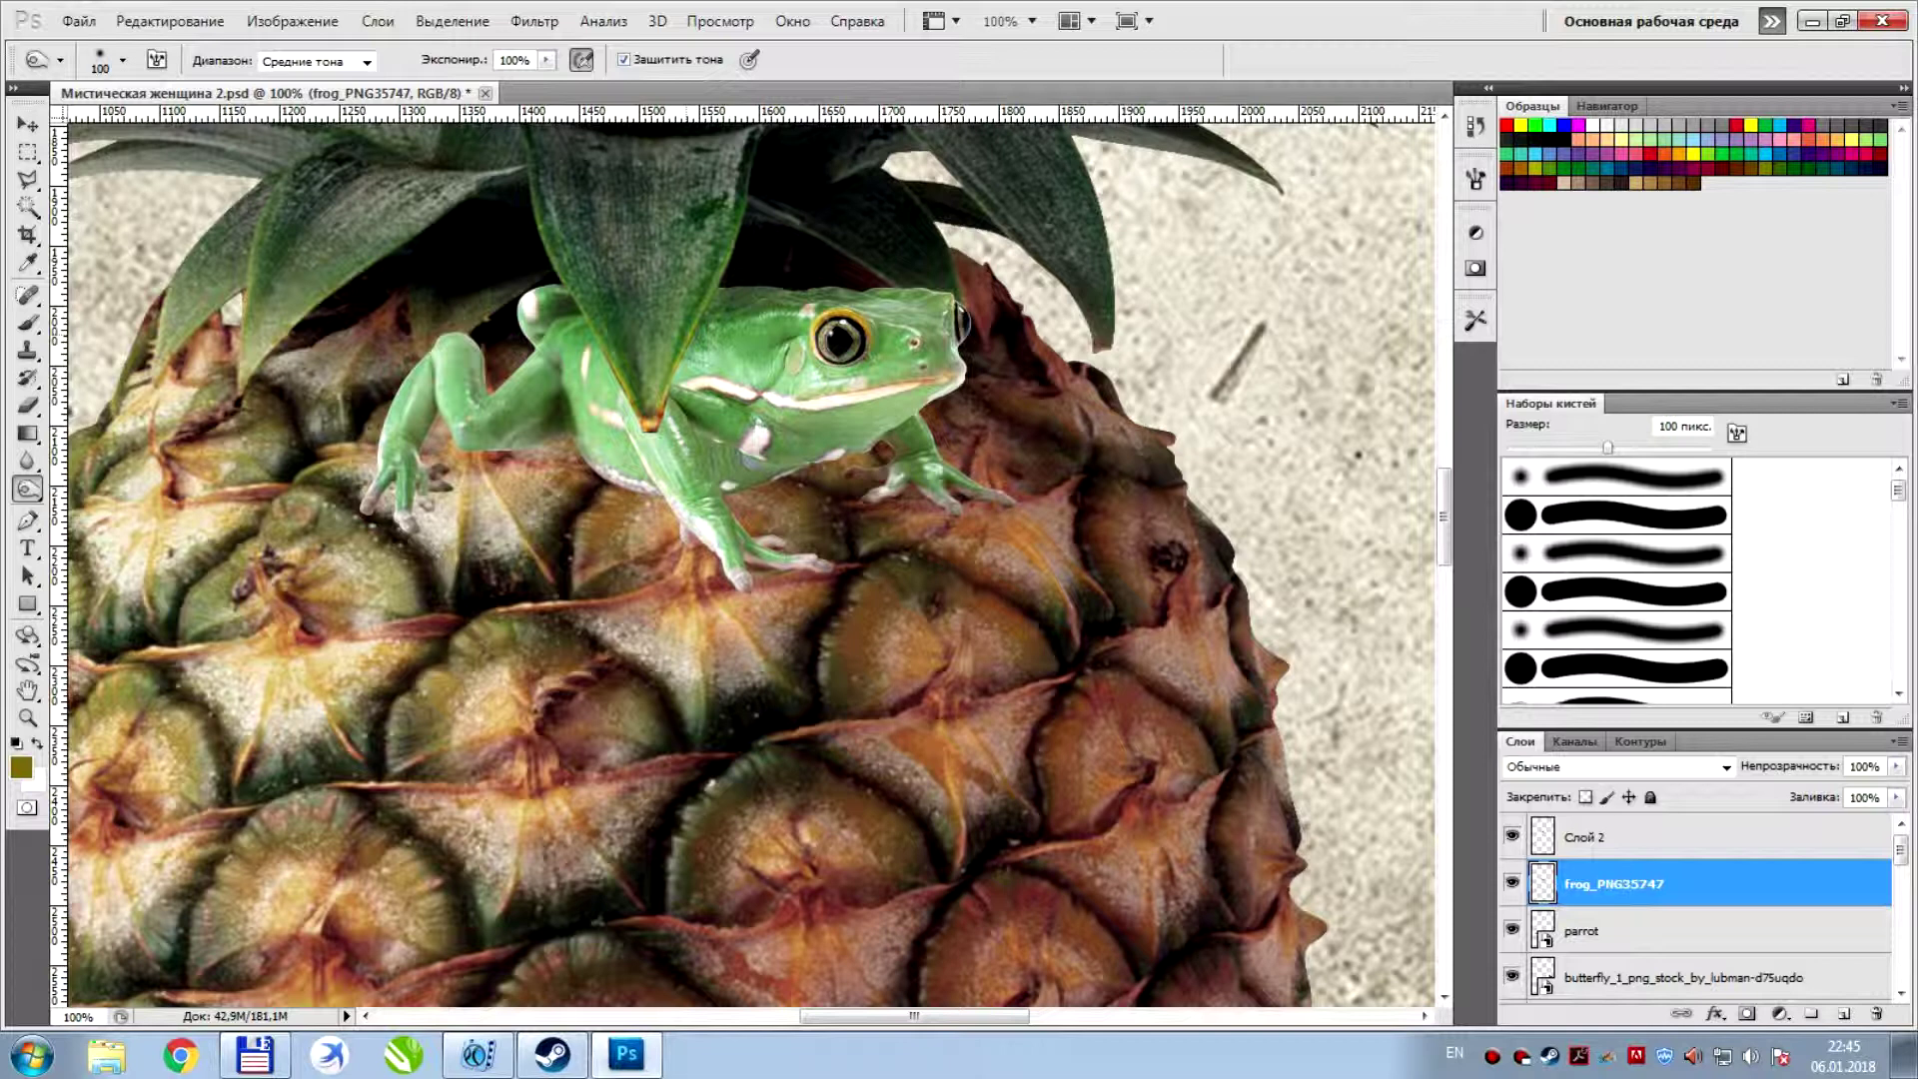
Save the collage and add a new empty layer, Слой 3, beneath the frog
key("ctrl+s")
key("v")
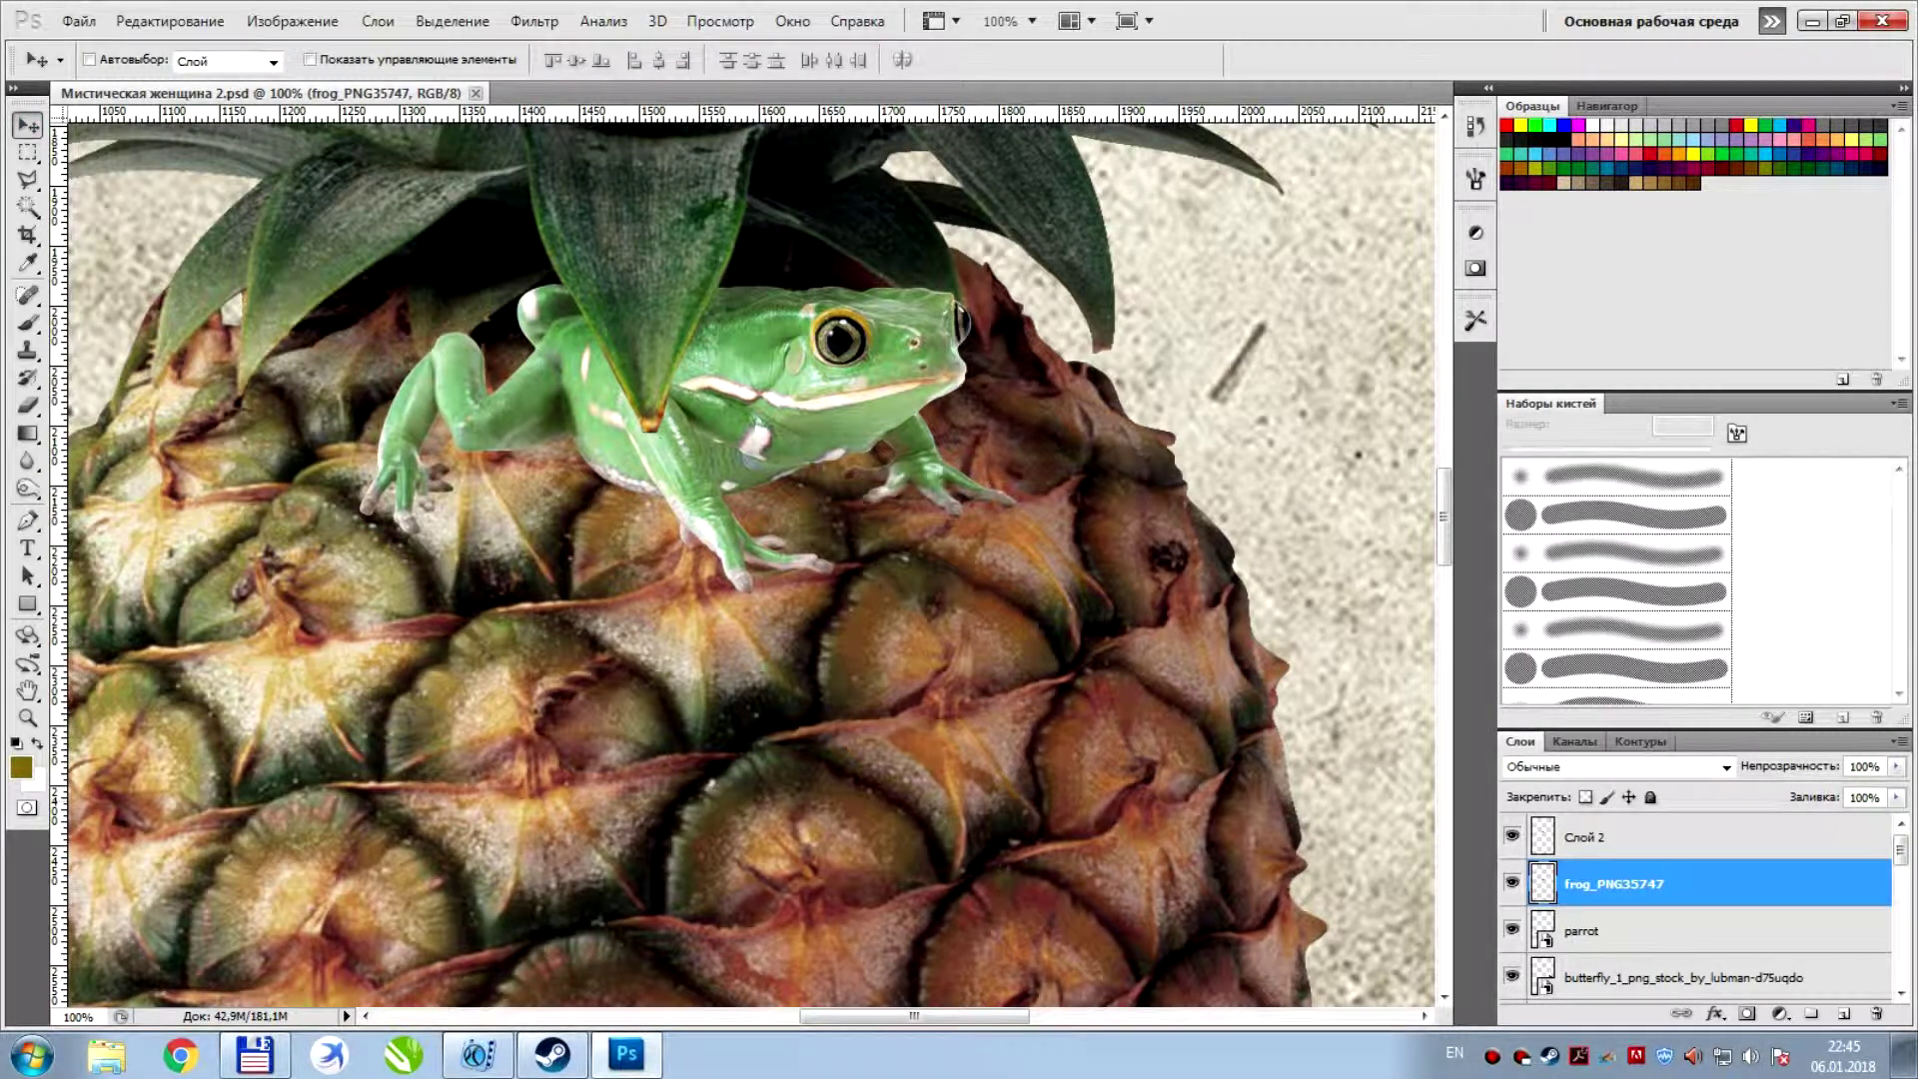
left_click(1843, 1014)
Fill a new layer beneath frog_PNG35747 with a black frog-shaped silhouette
left_click_drag(1688, 880, 1688, 929)
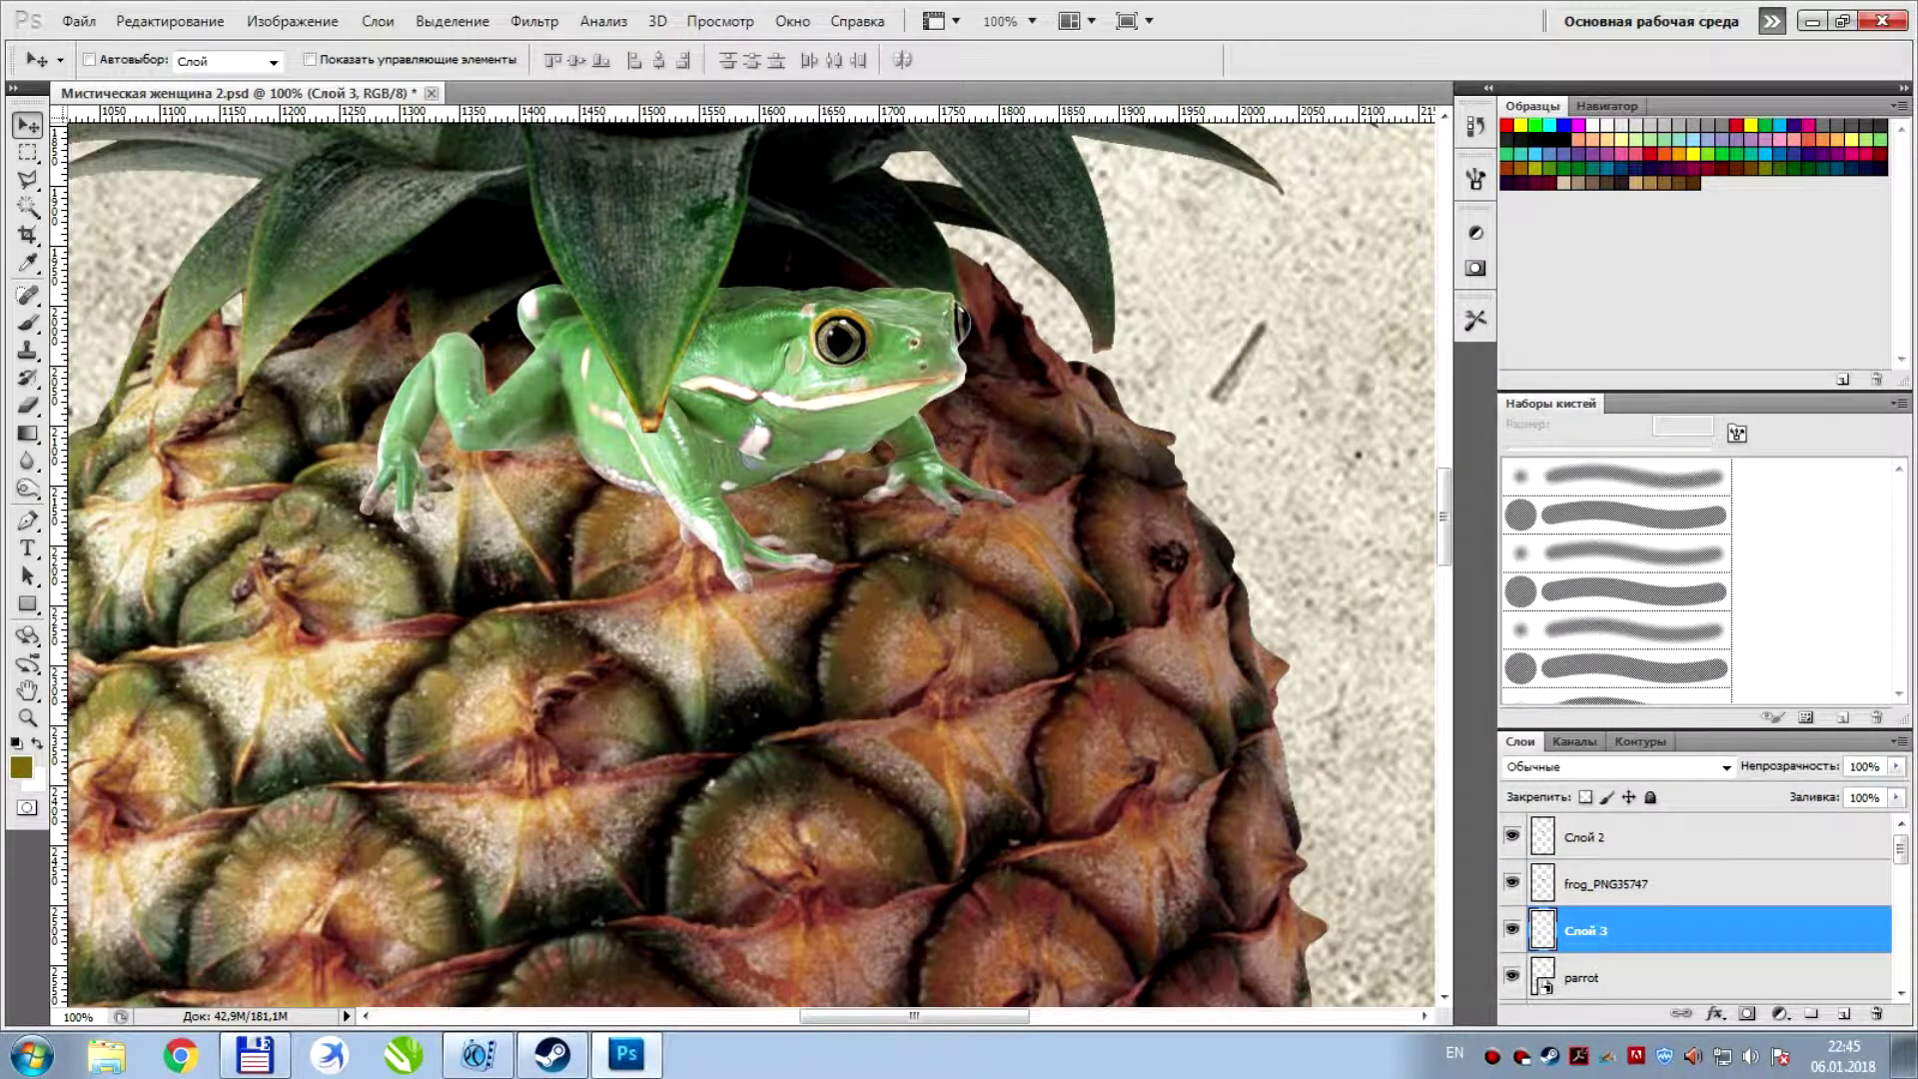
left_click(1543, 879, "ctrl")
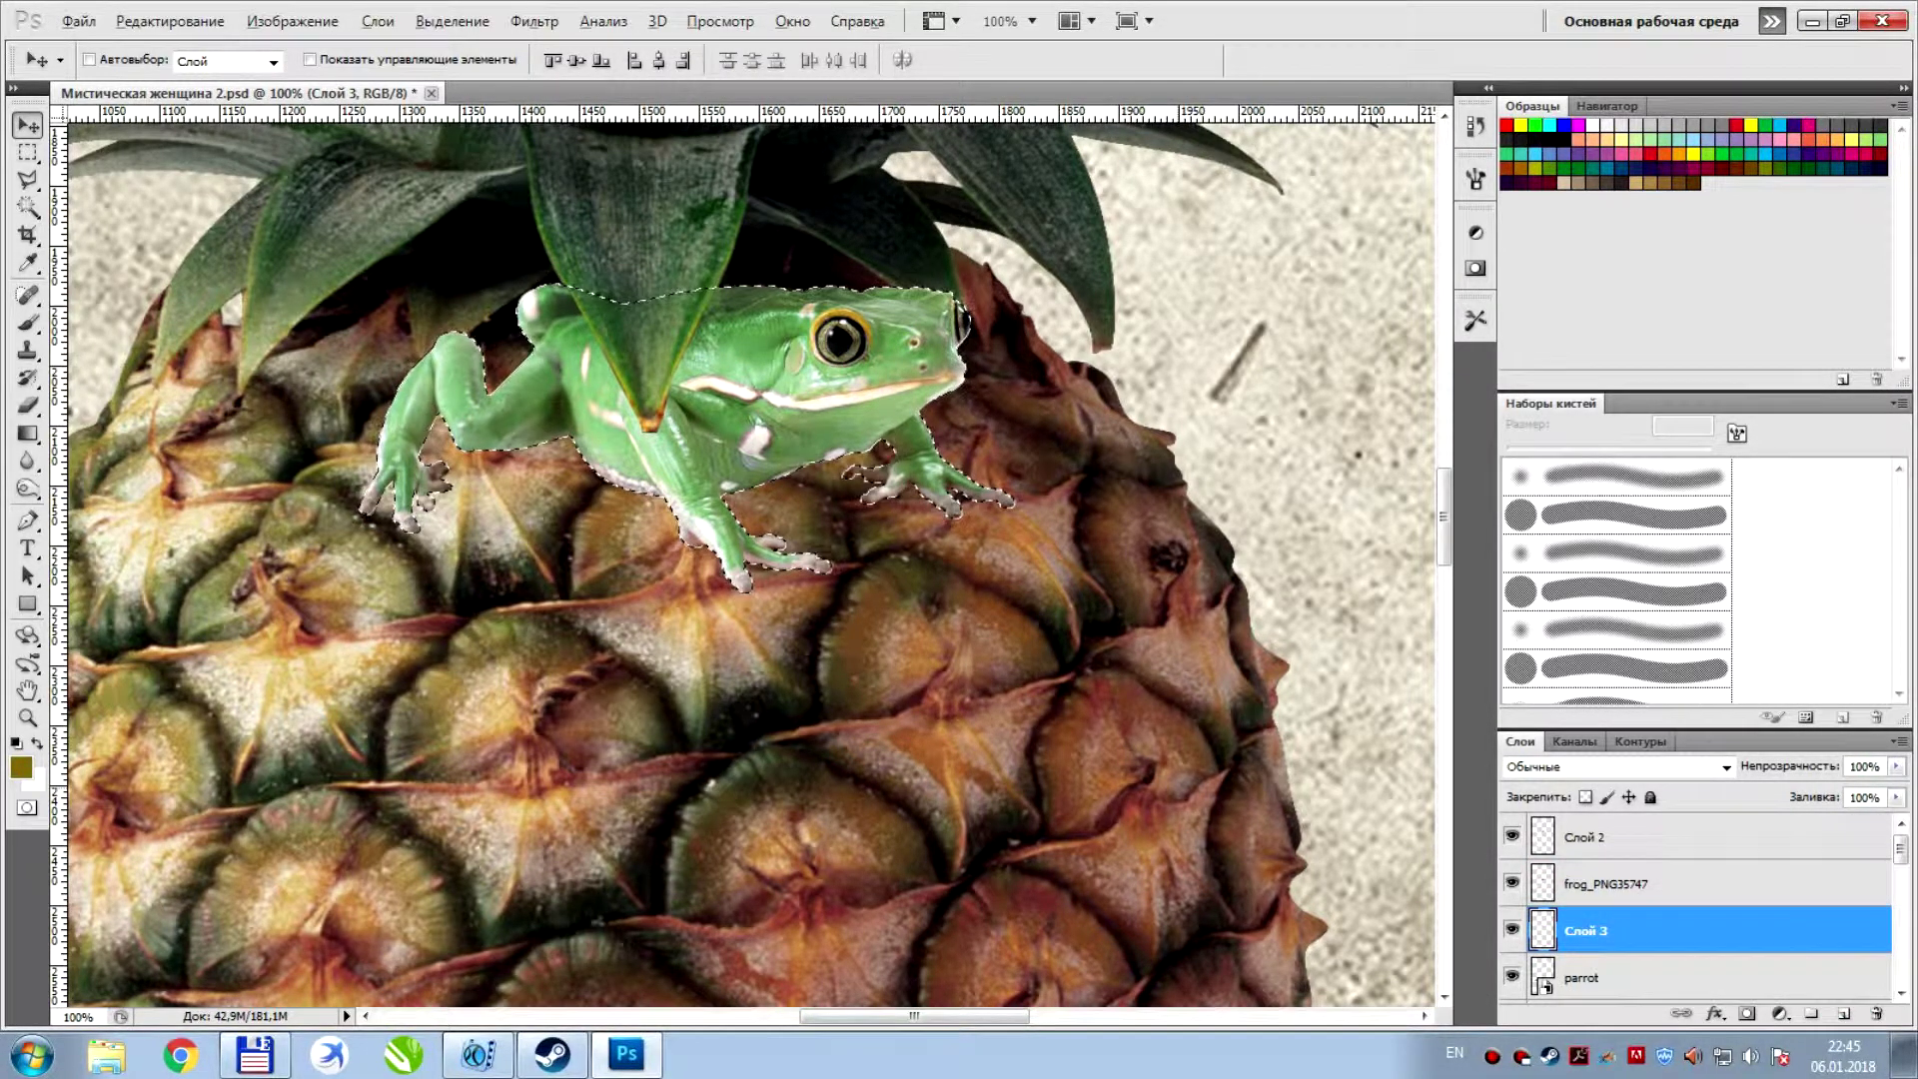
key("d")
key("alt+BackSpace")
key("ctrl+d")
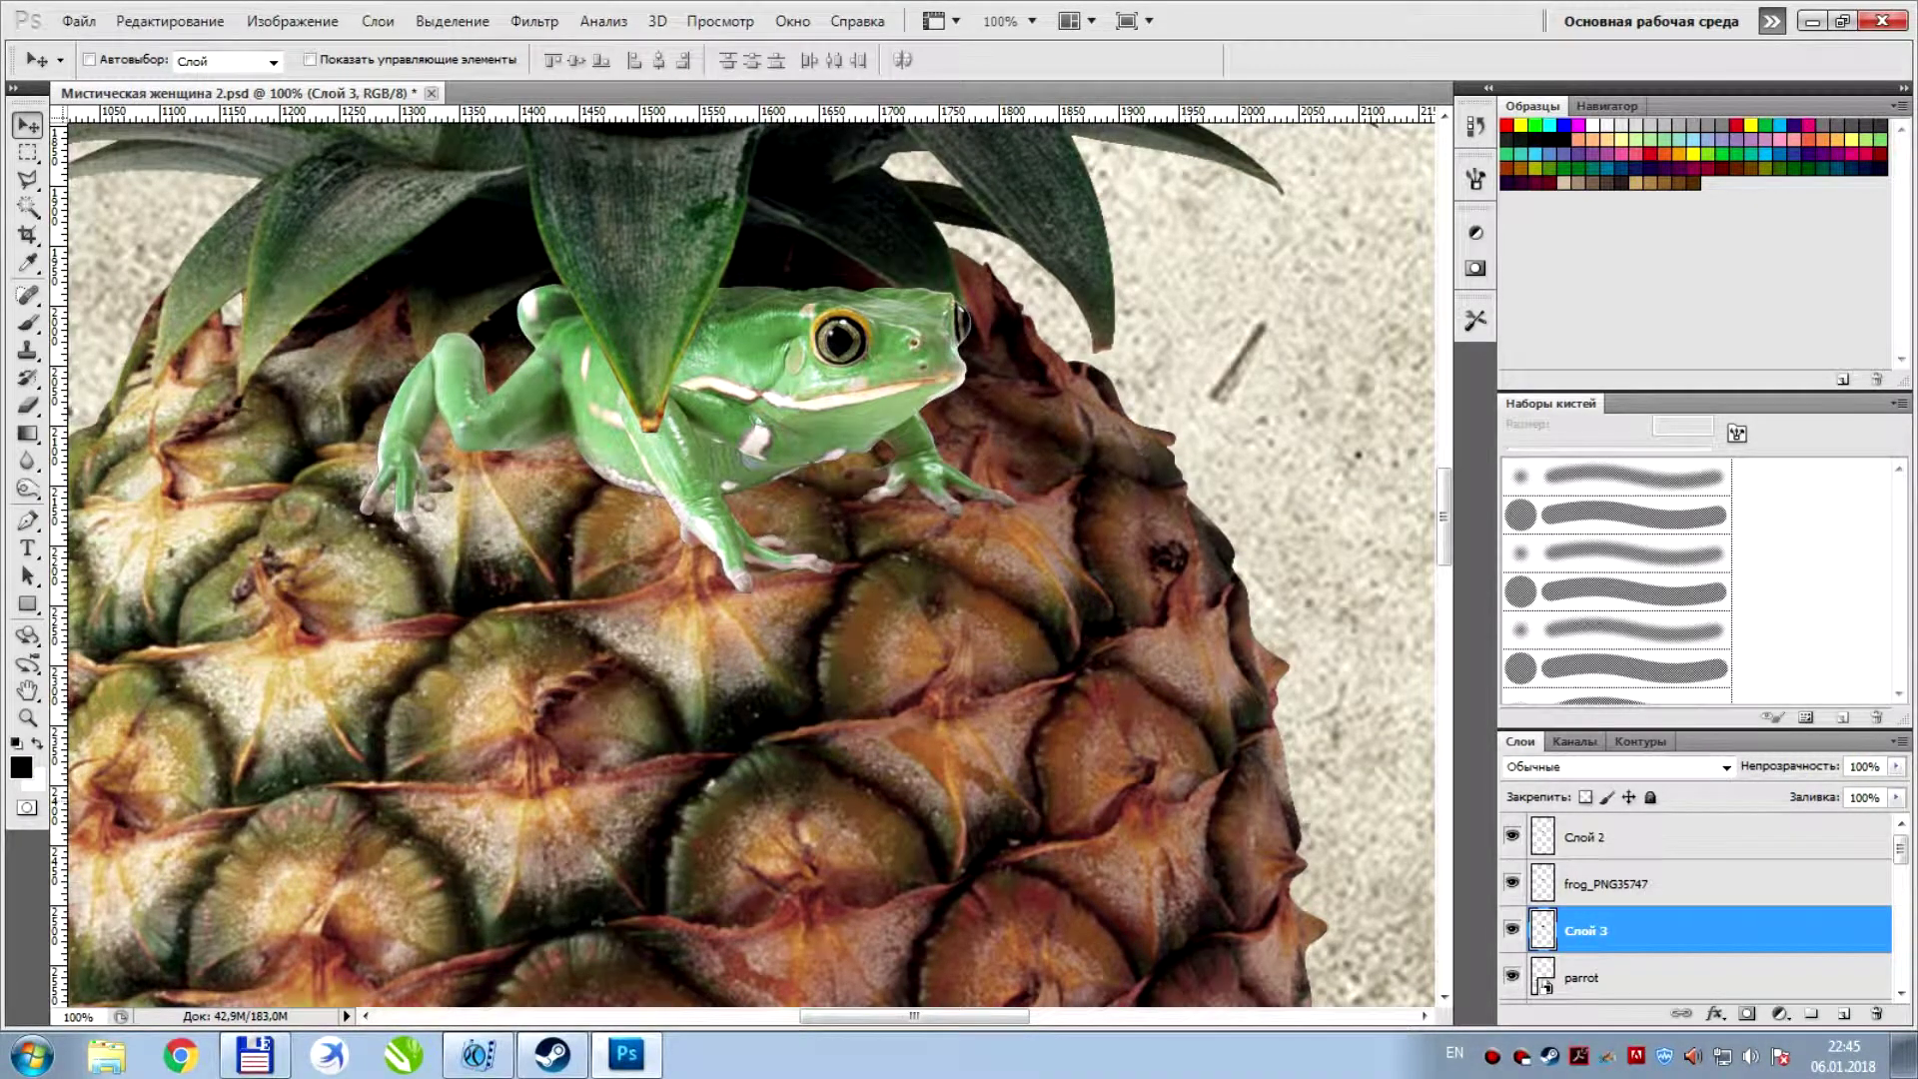
Squash the black silhouette to about 59% height and position it under the frog's feet
key("ctrl+t")
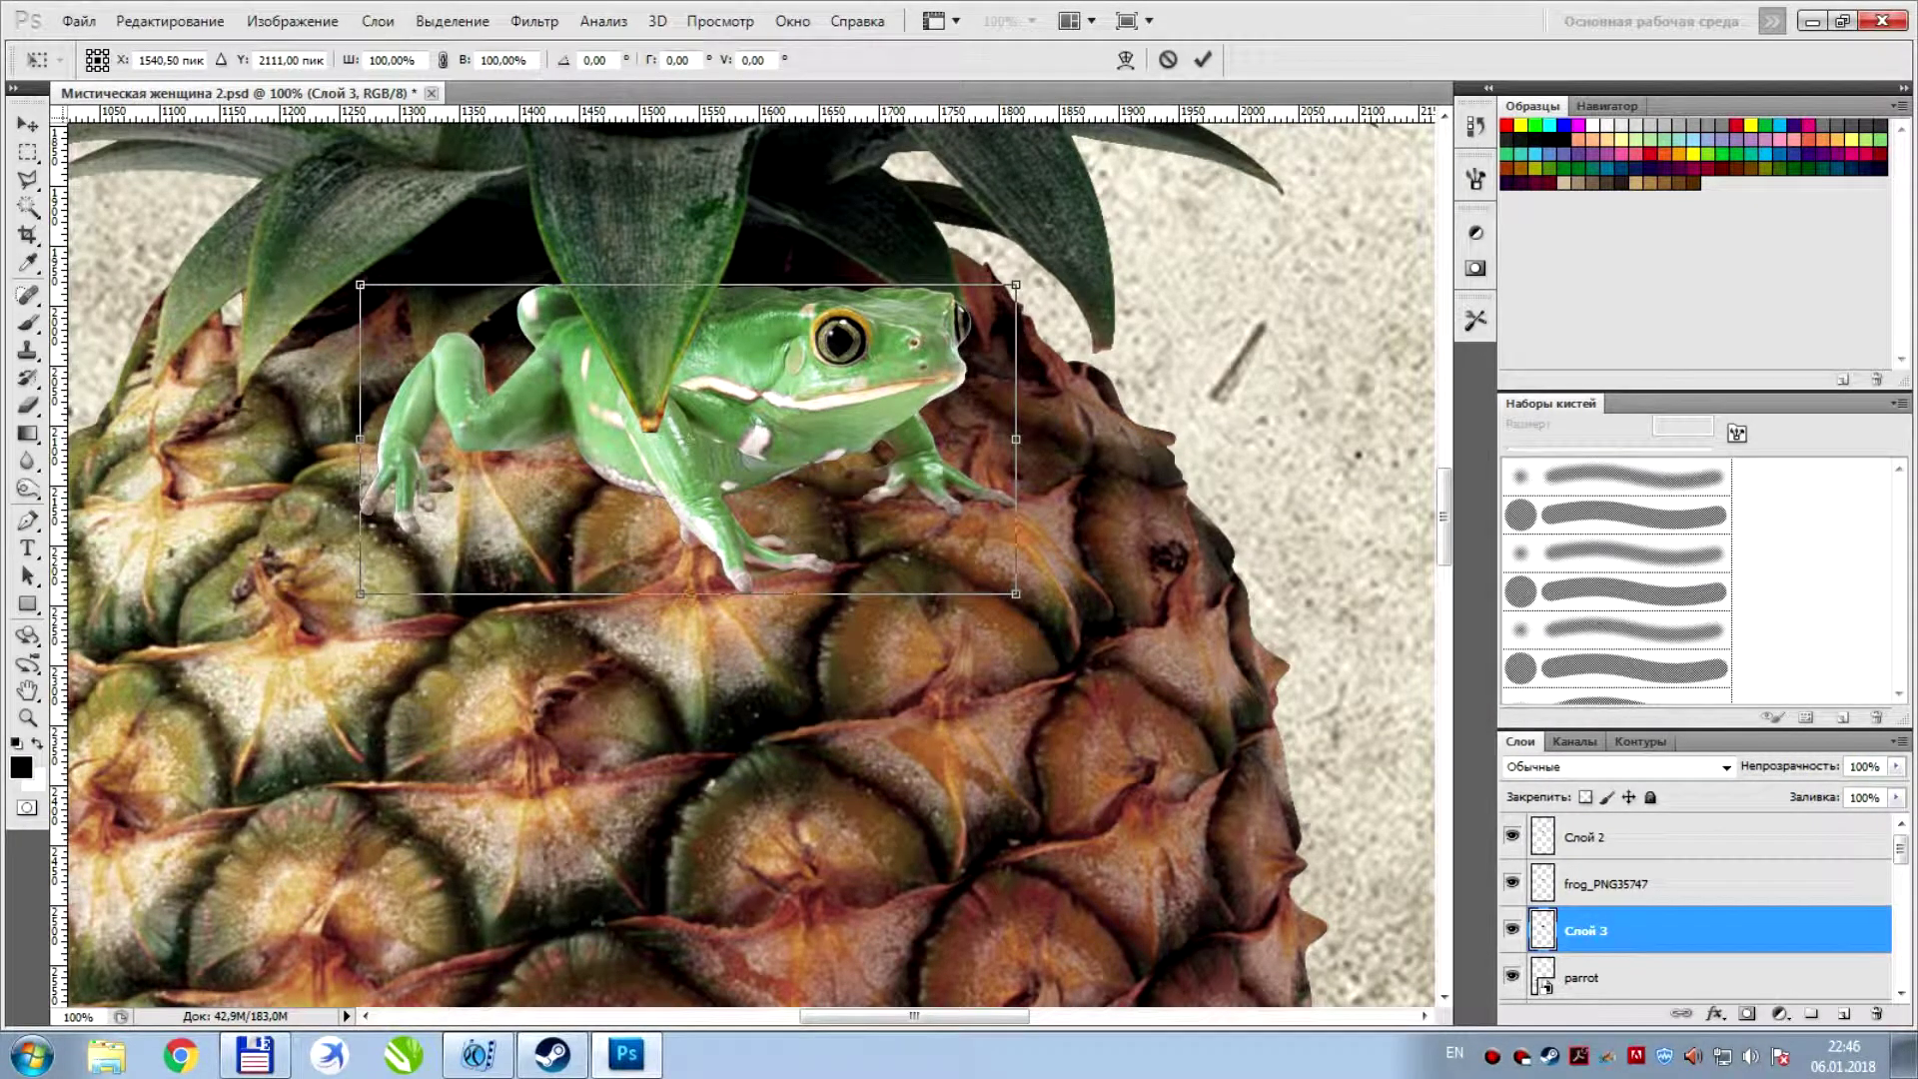
left_click_drag(689, 284, 688, 367)
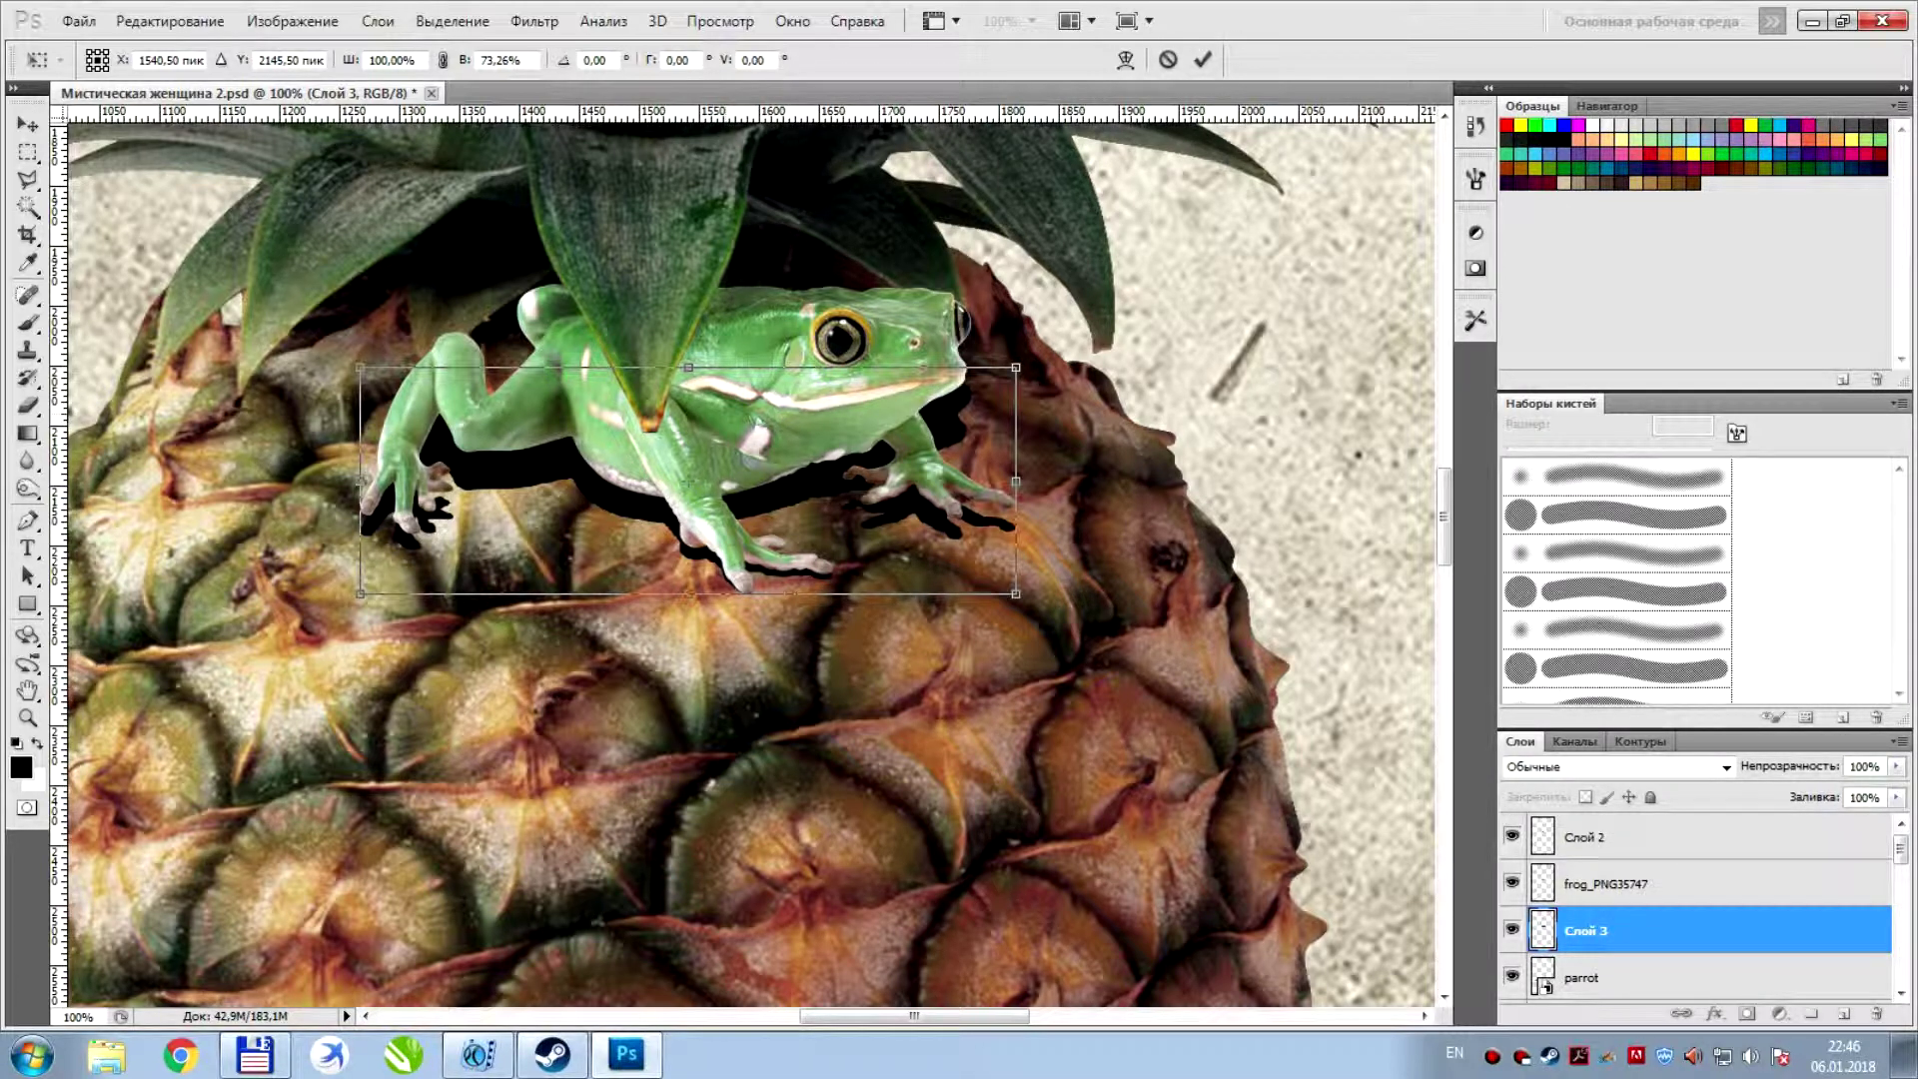
left_click_drag(689, 368, 688, 412)
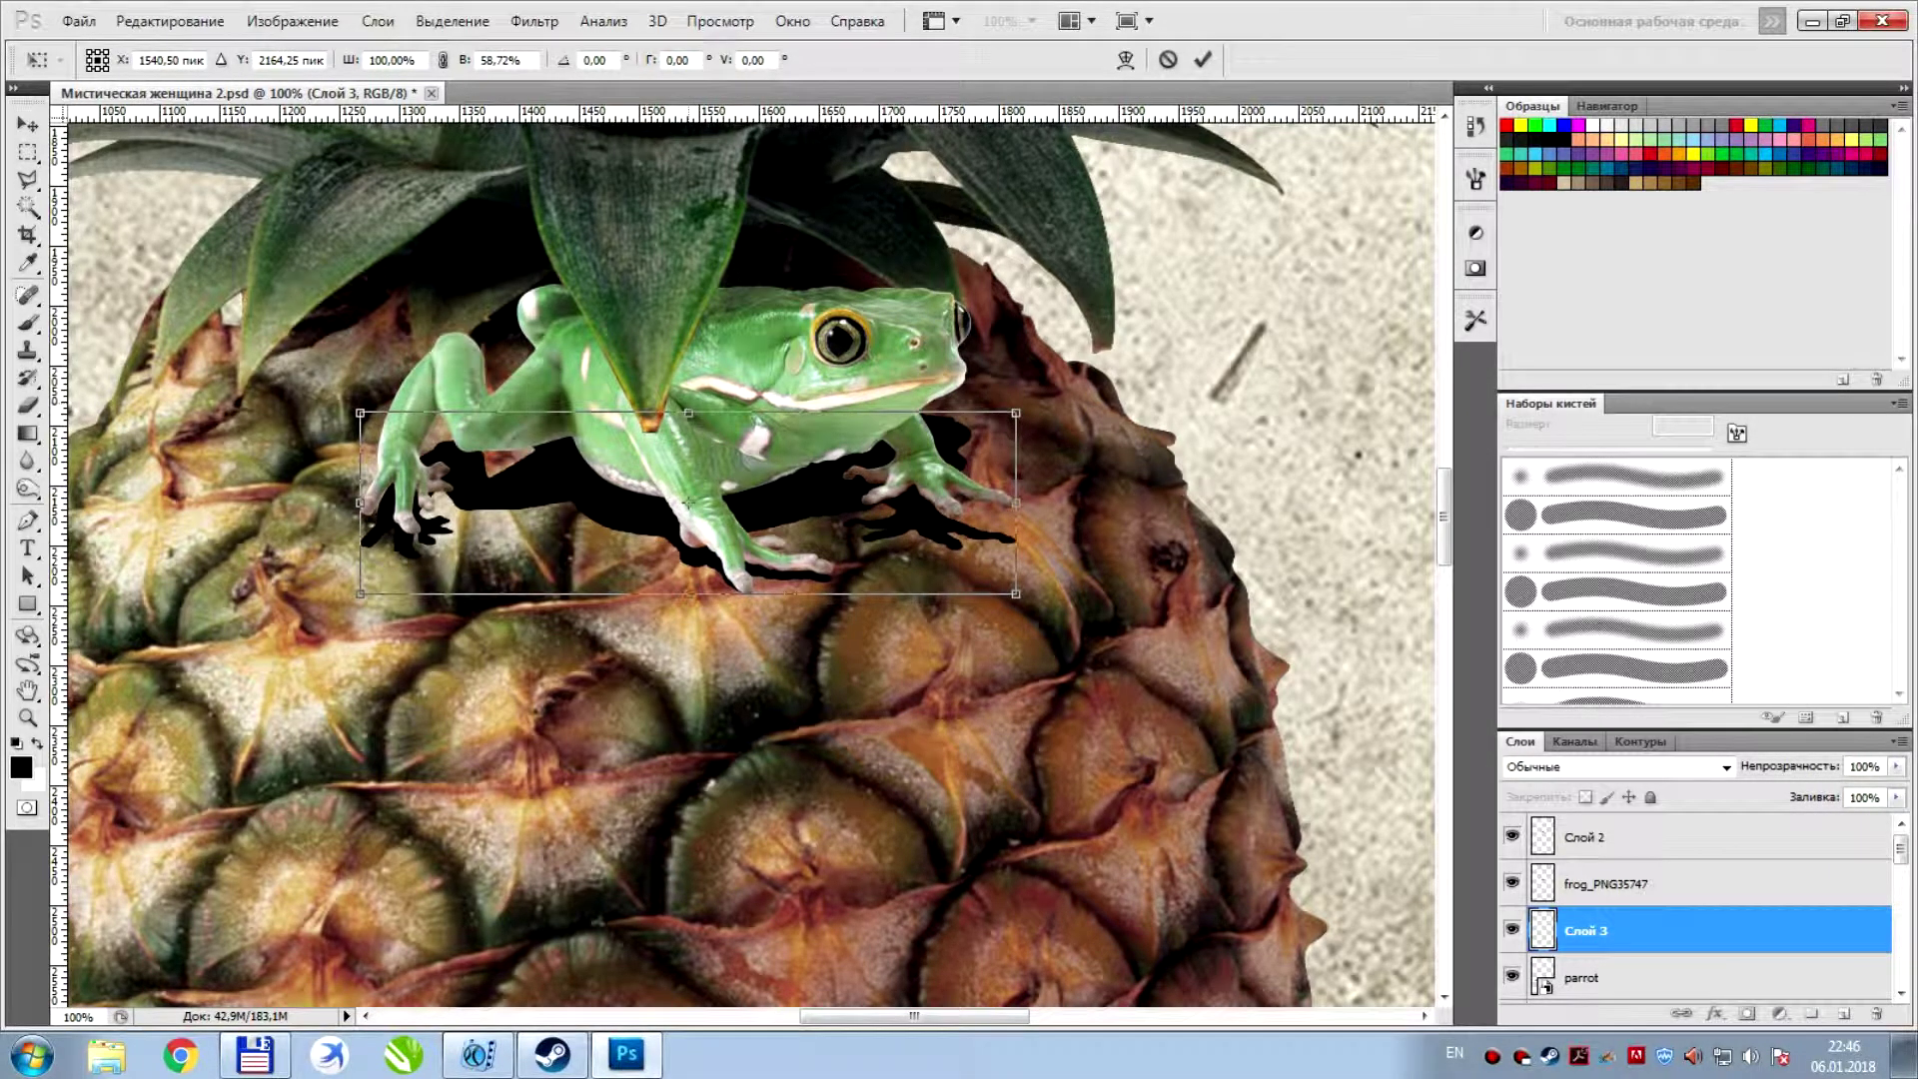
left_click_drag(689, 503, 689, 485)
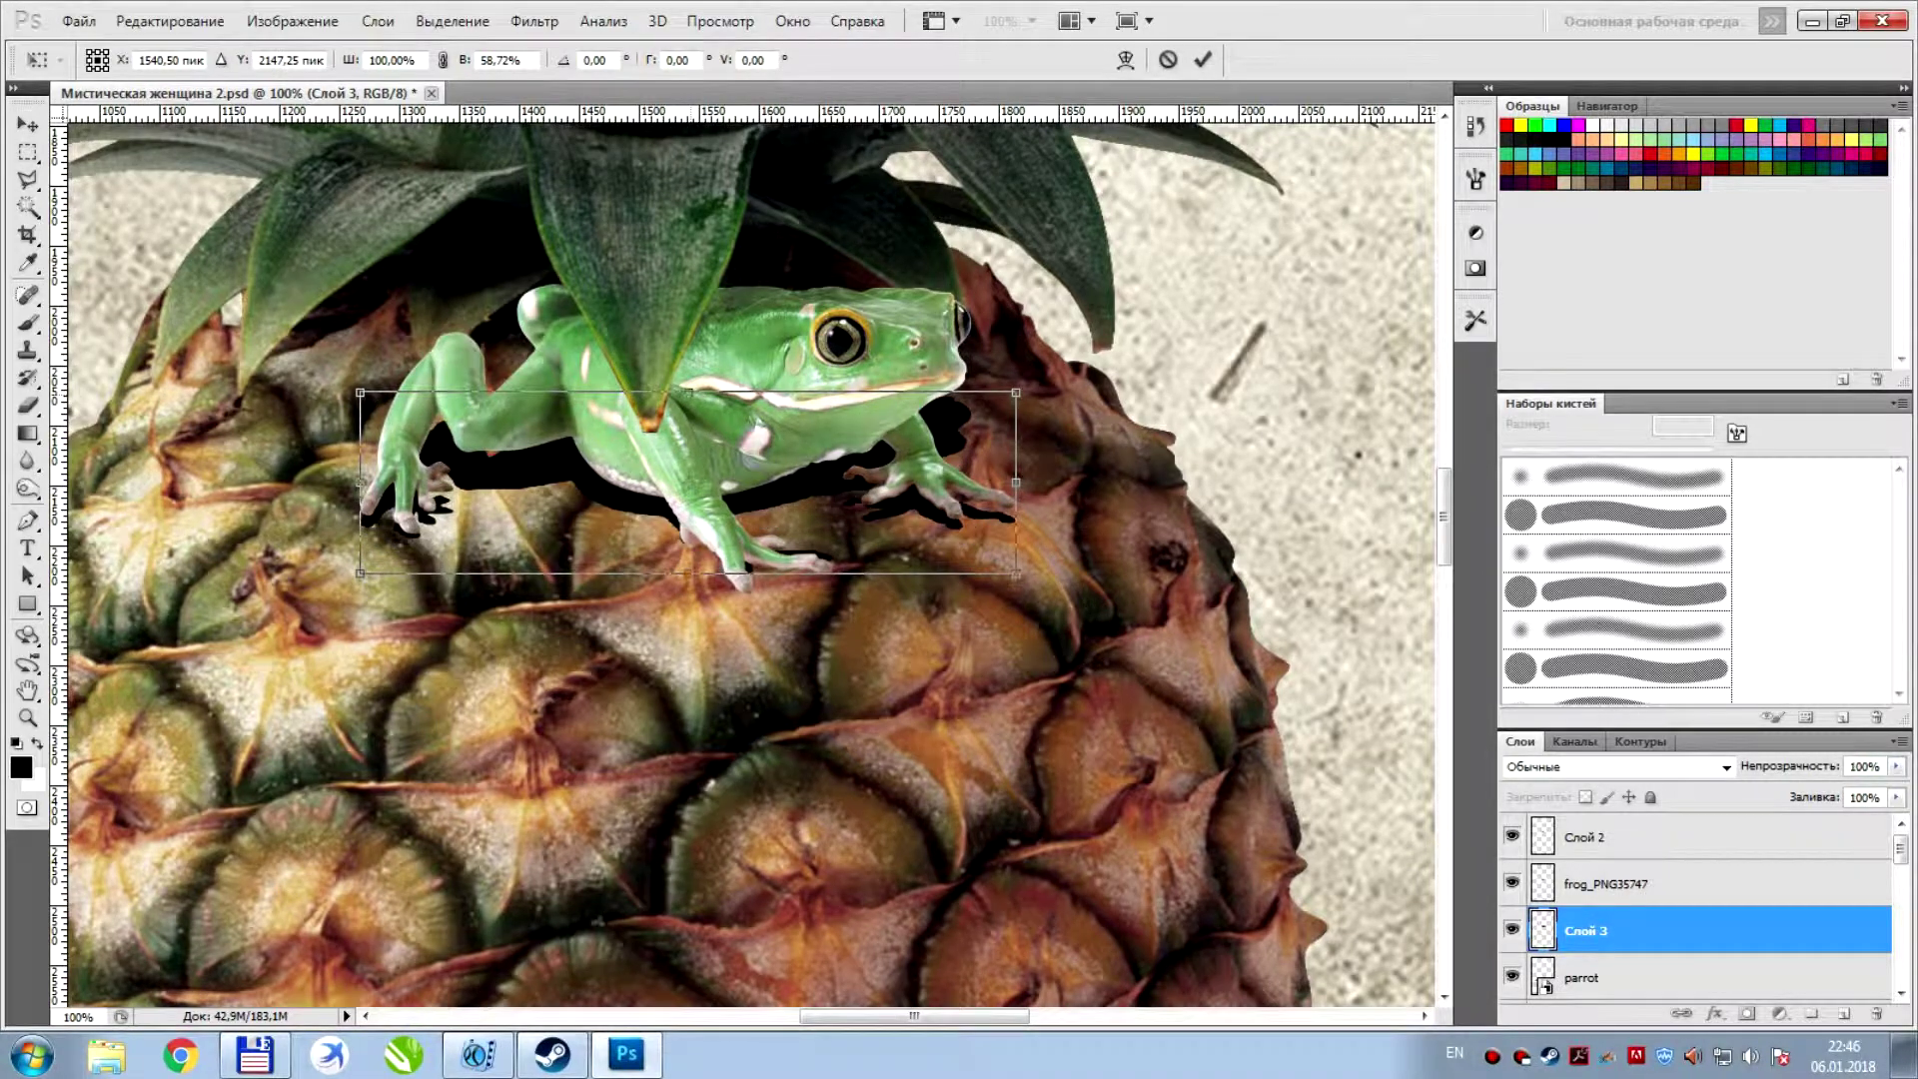
left_click_drag(688, 486, 687, 490)
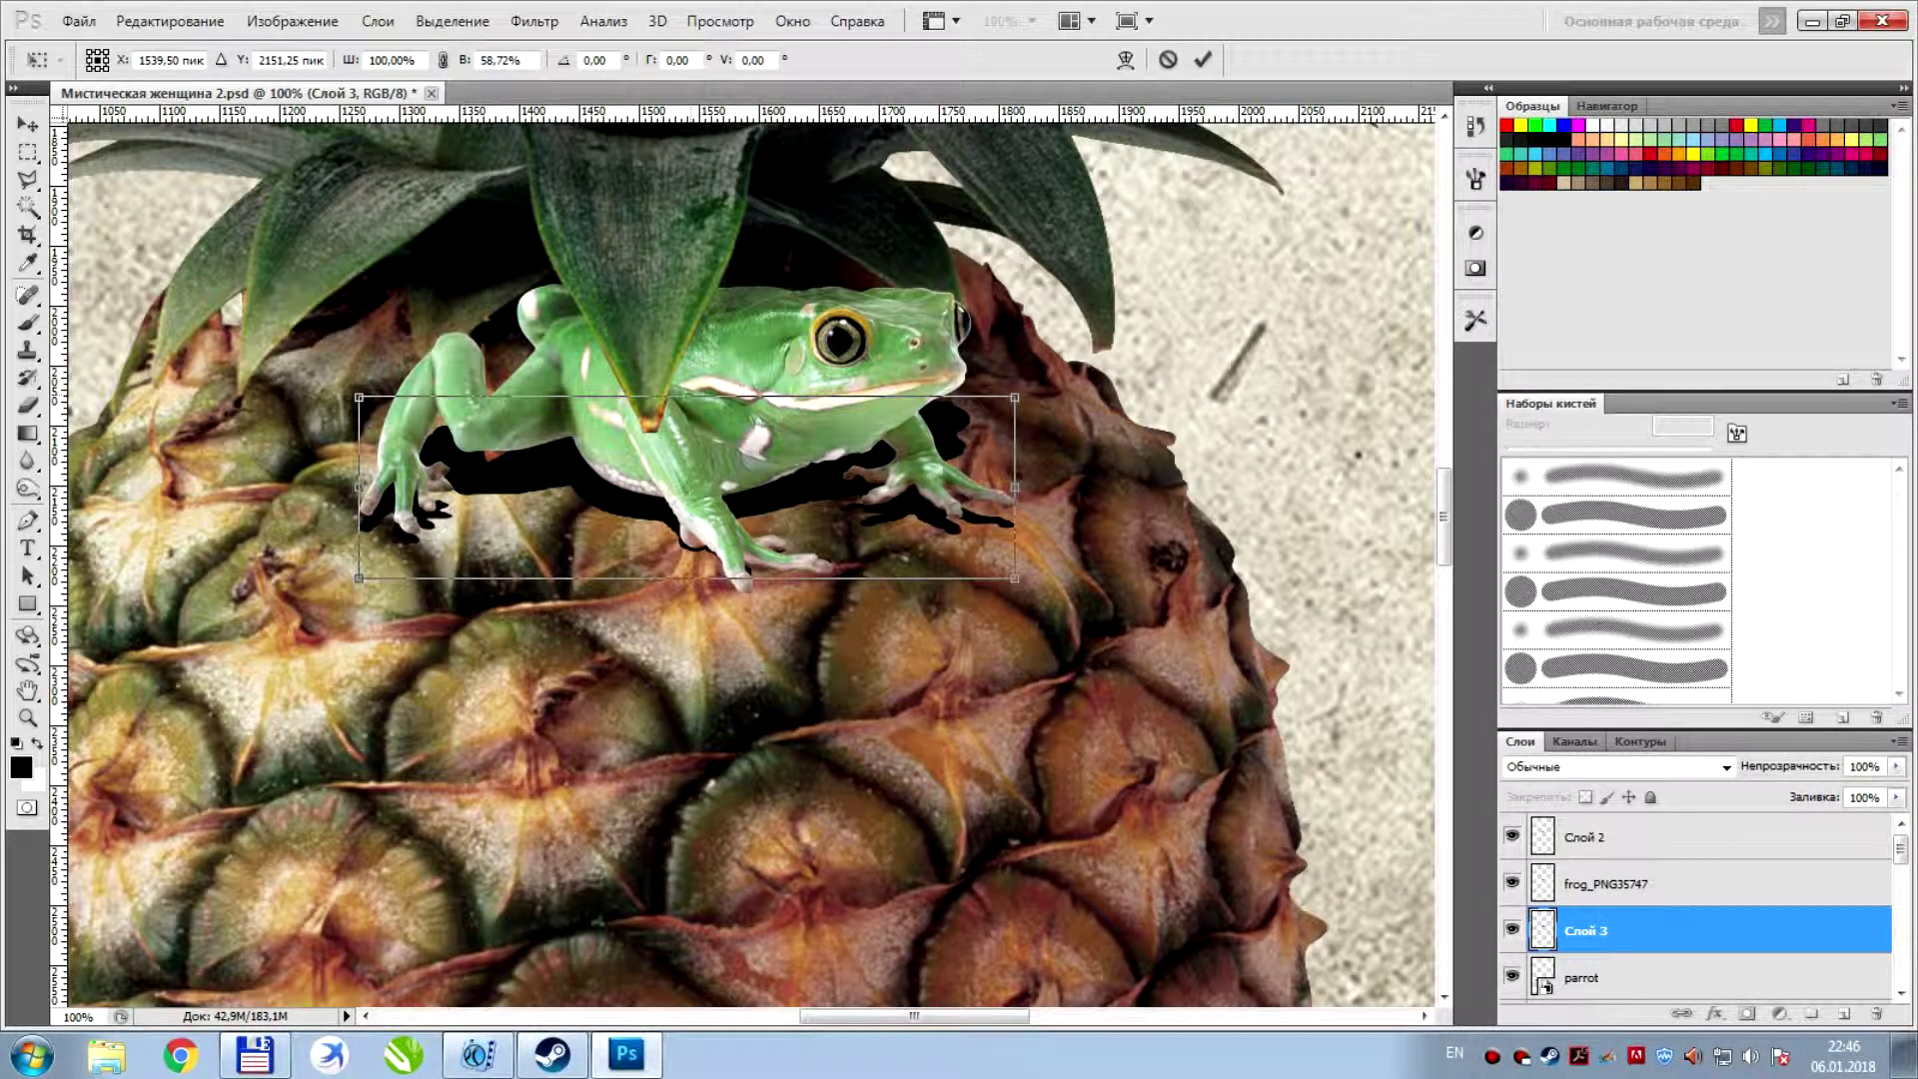
right_click(875, 469)
Warp the frog's shadow, raising its left and right edges and pulling the bottom middle down
left_click(959, 664)
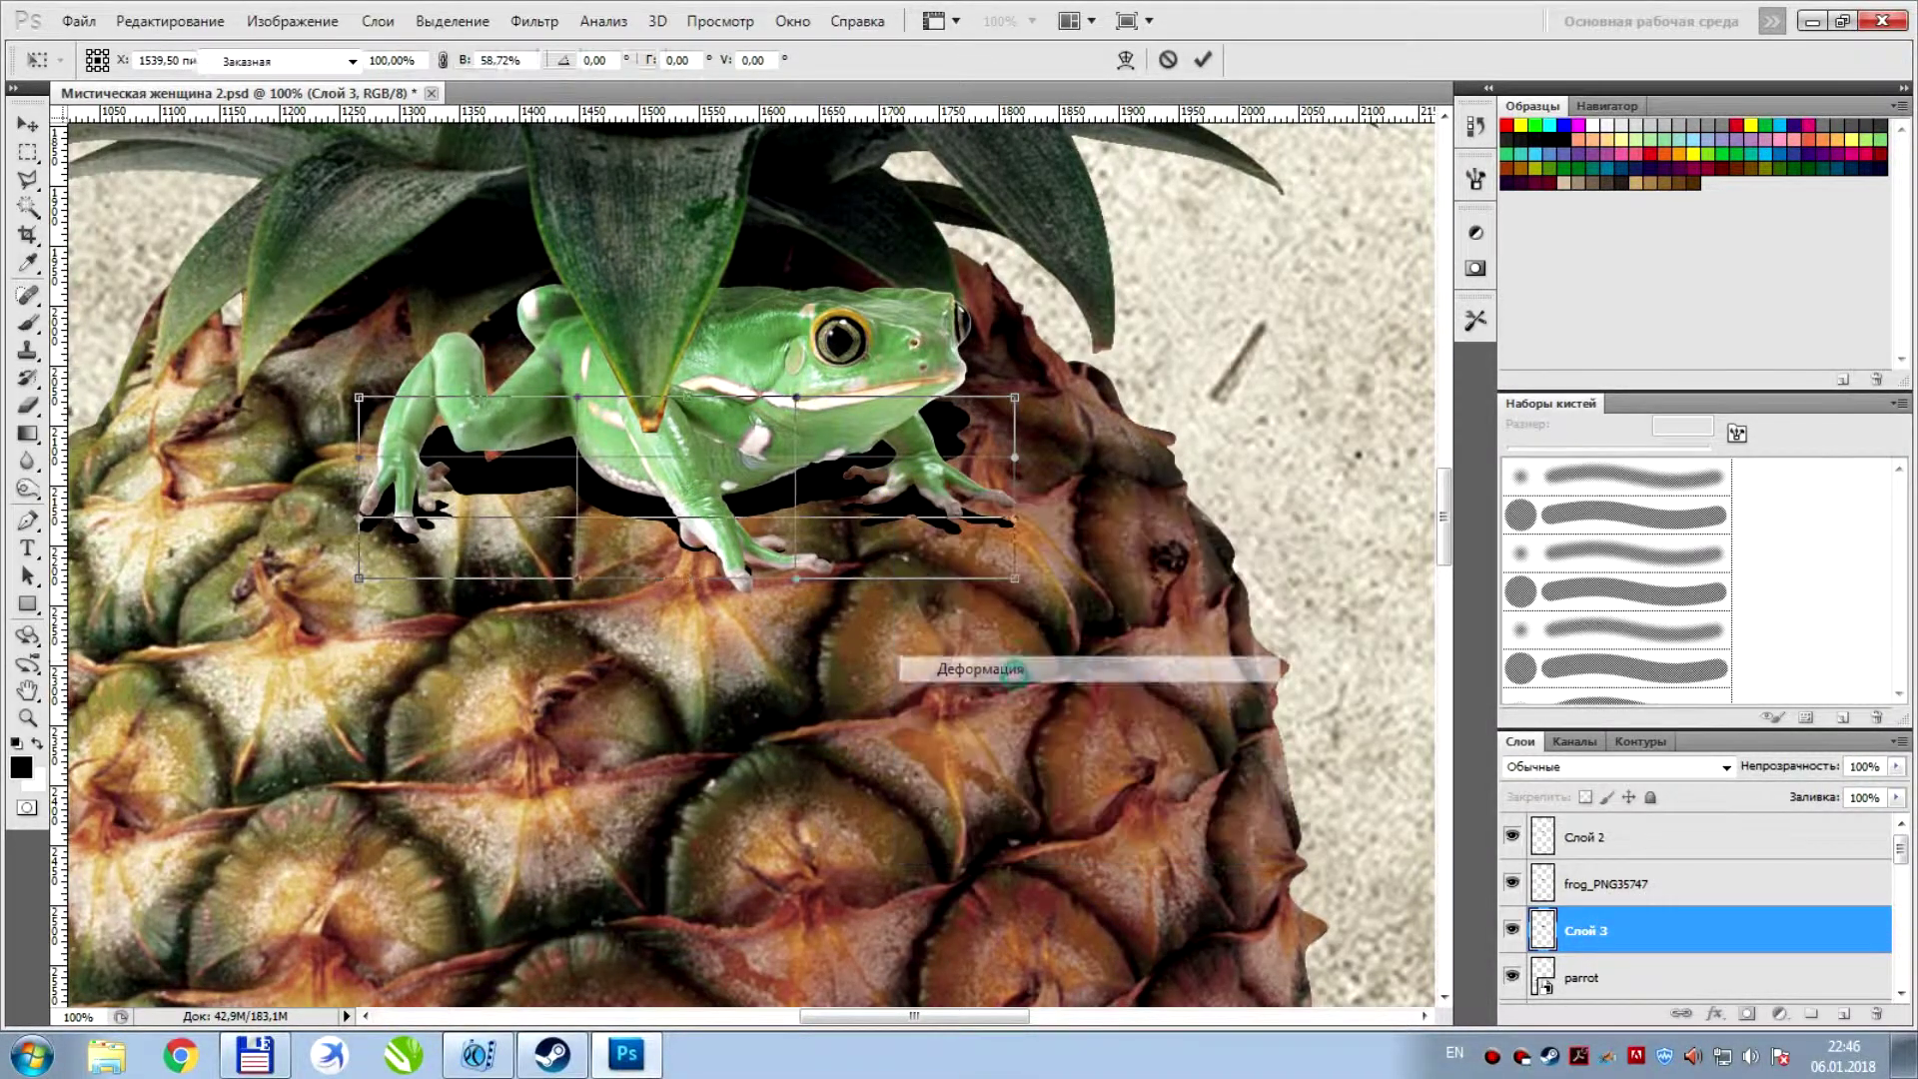
left_click_drag(1014, 518, 1021, 412)
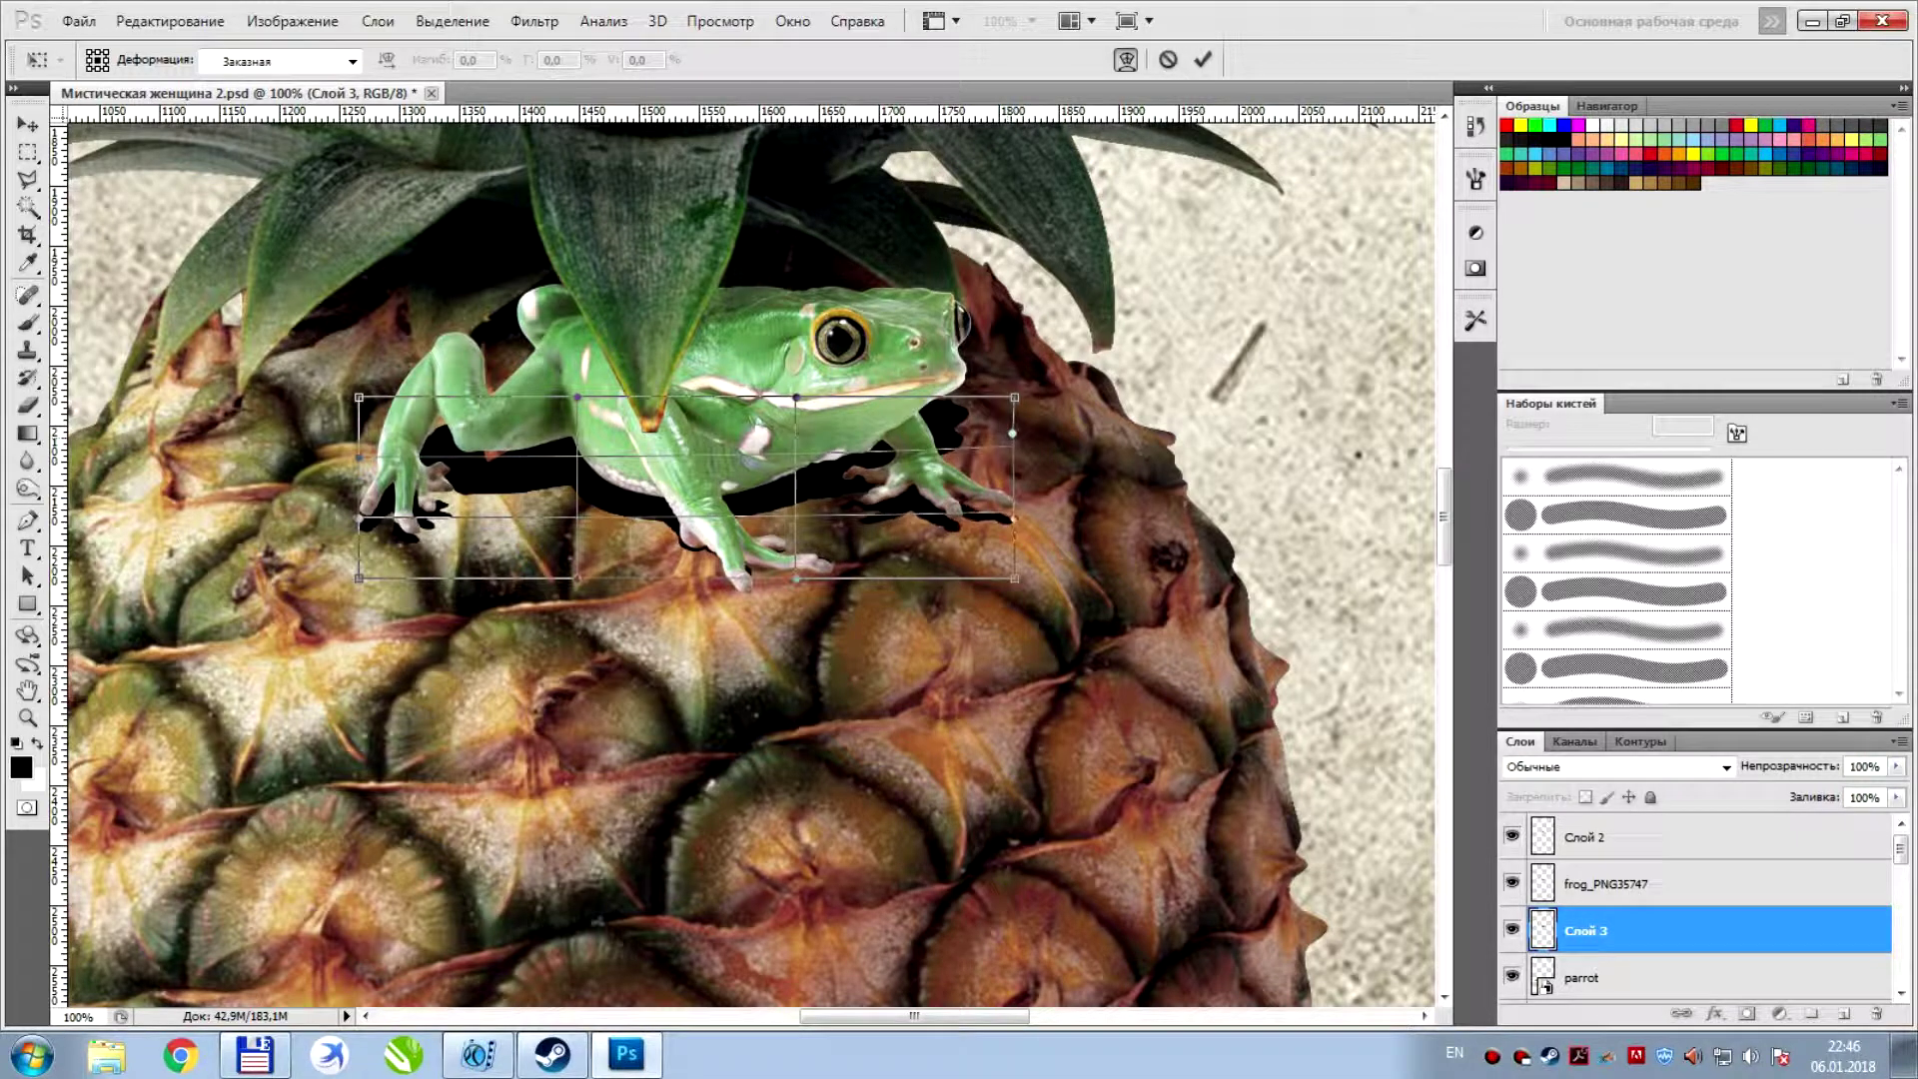
left_click_drag(1014, 517, 1021, 499)
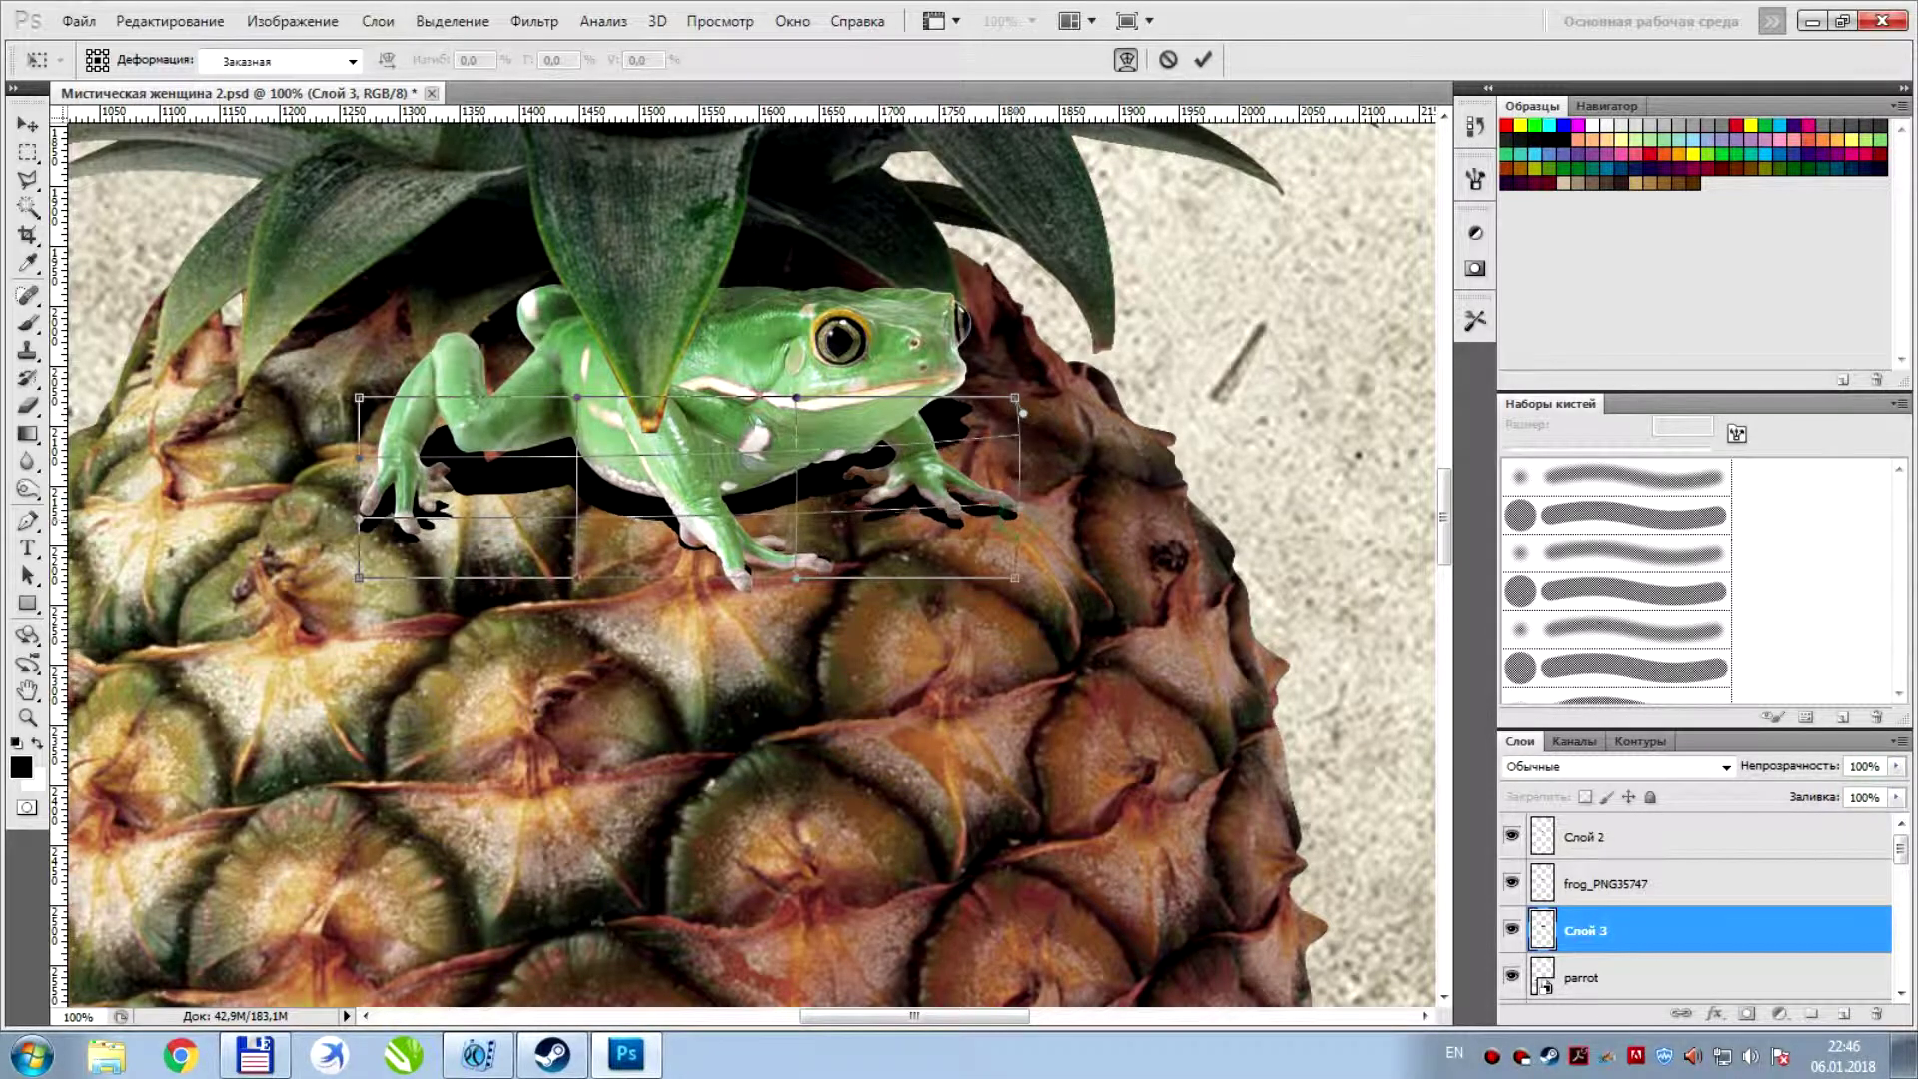
left_click_drag(1019, 500, 1023, 493)
left_click_drag(359, 518, 351, 501)
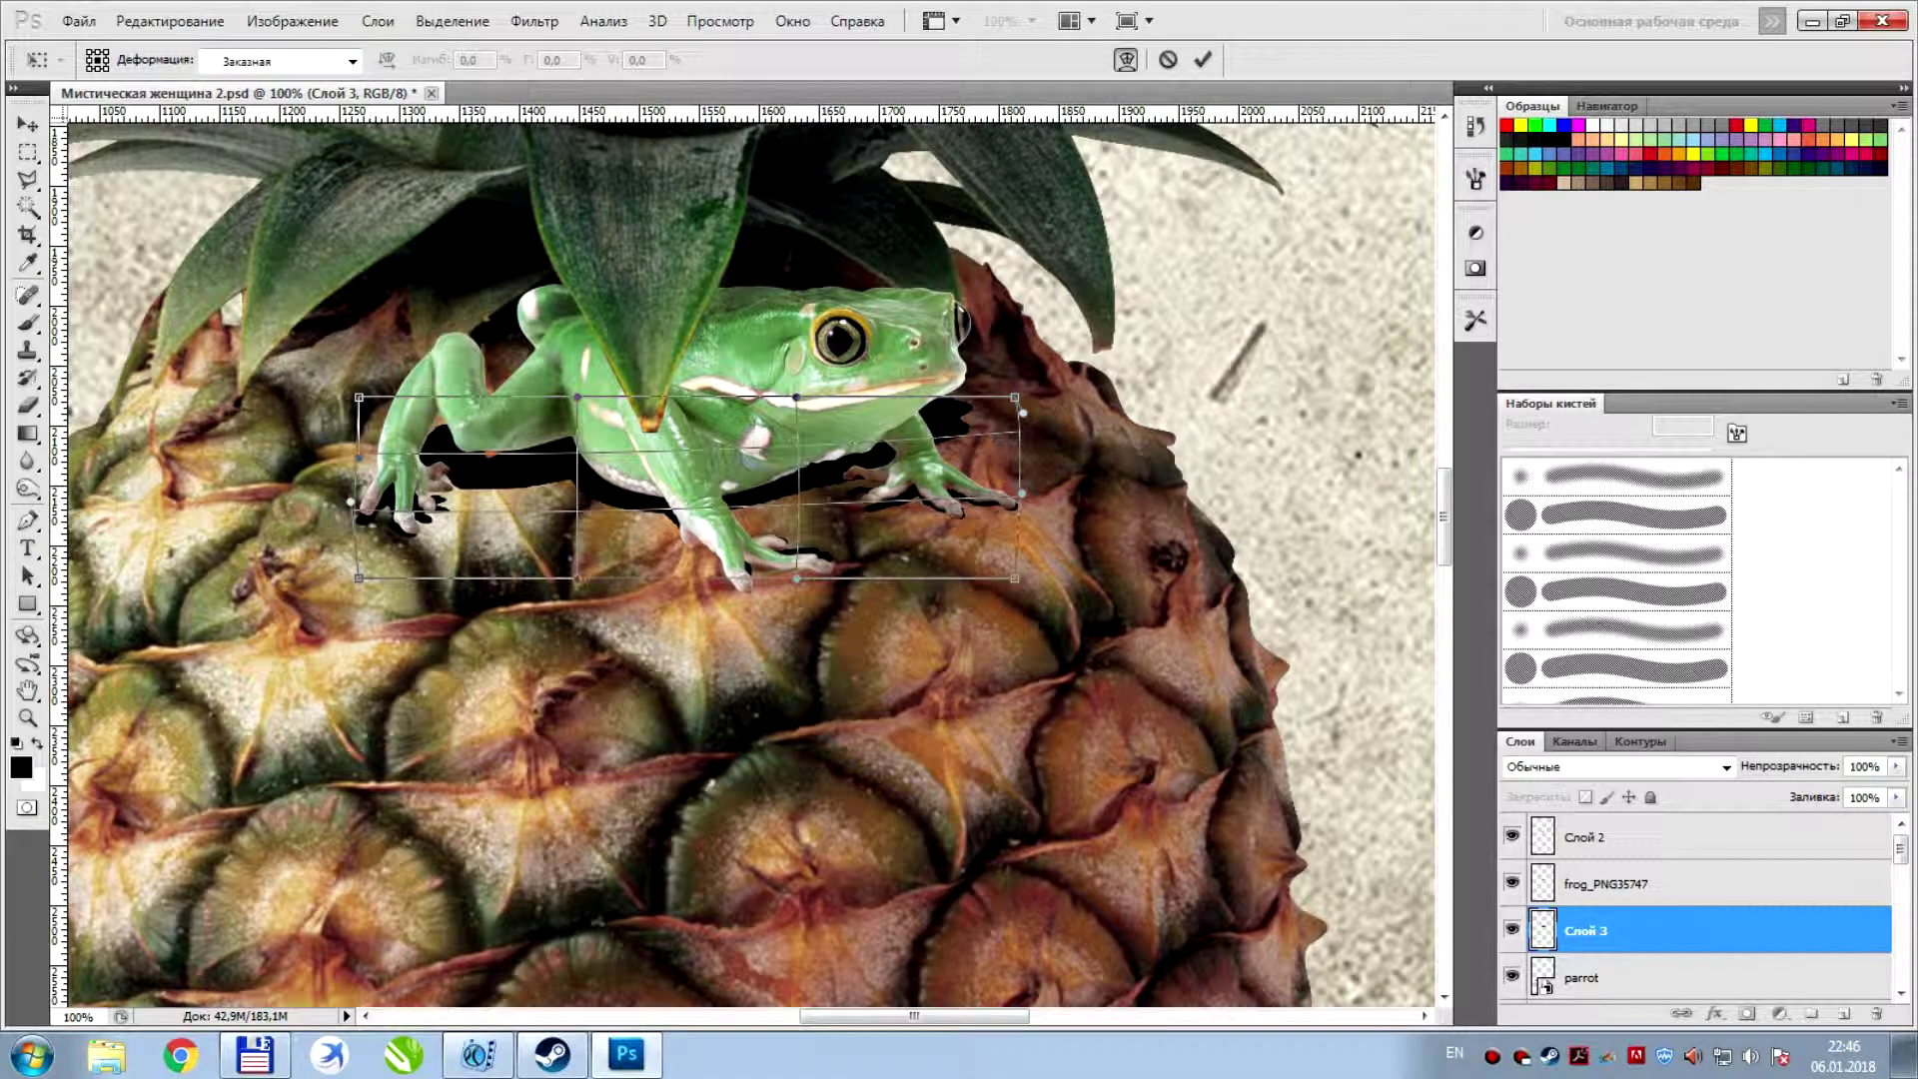
left_click_drag(351, 501, 358, 470)
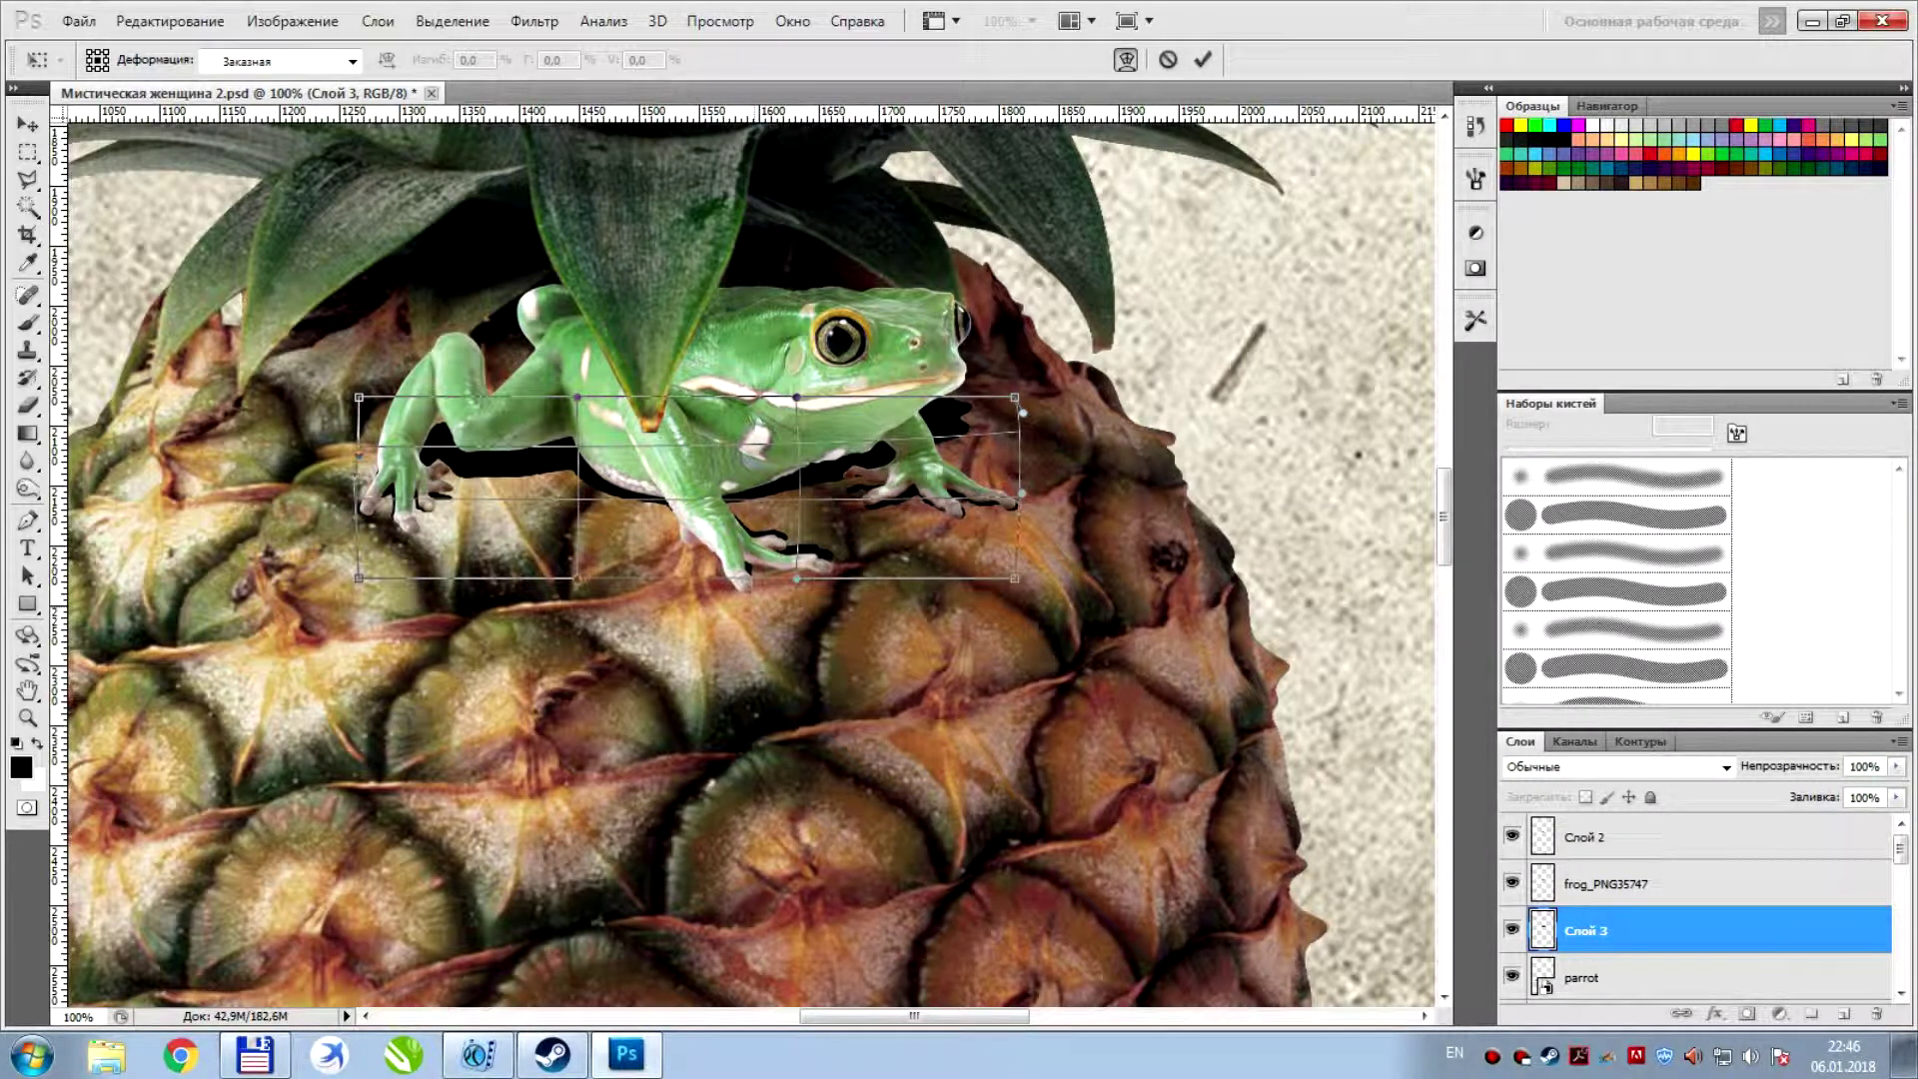
left_click_drag(797, 578, 794, 630)
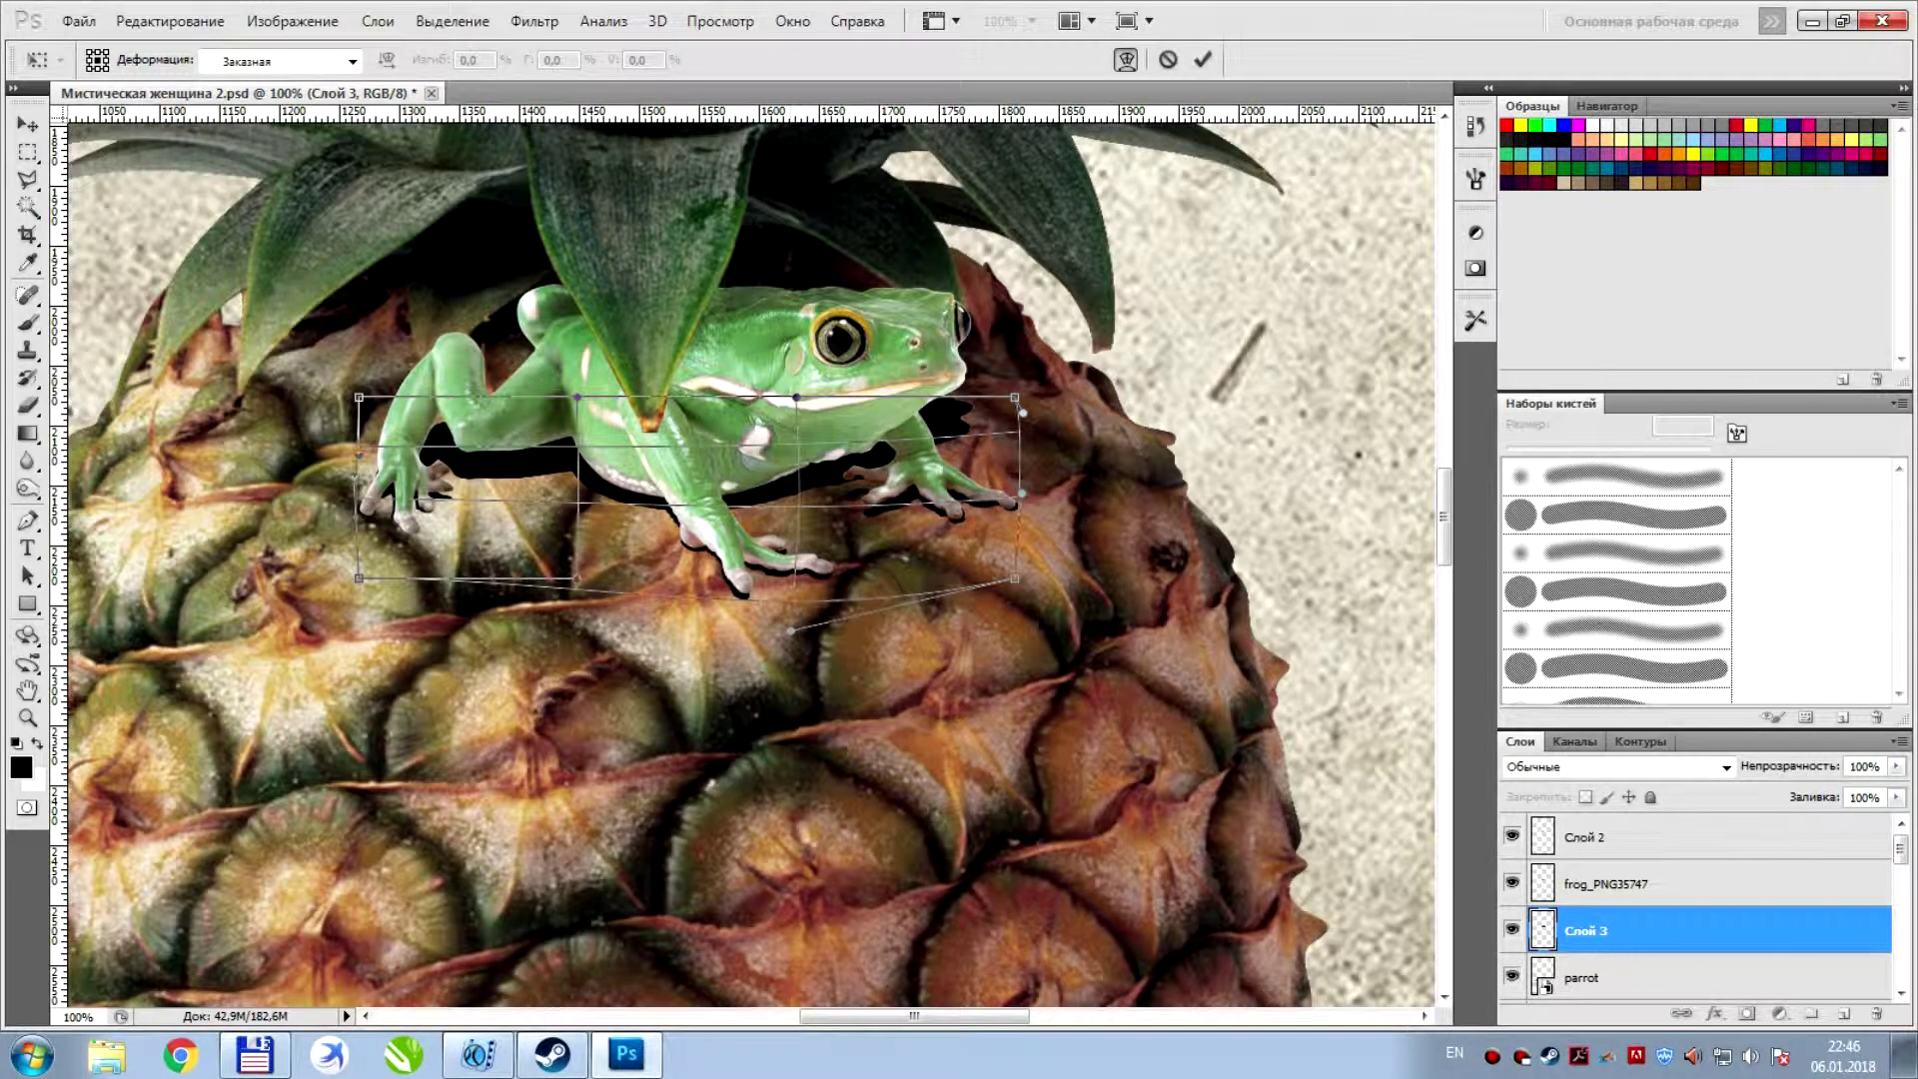
key("Return")
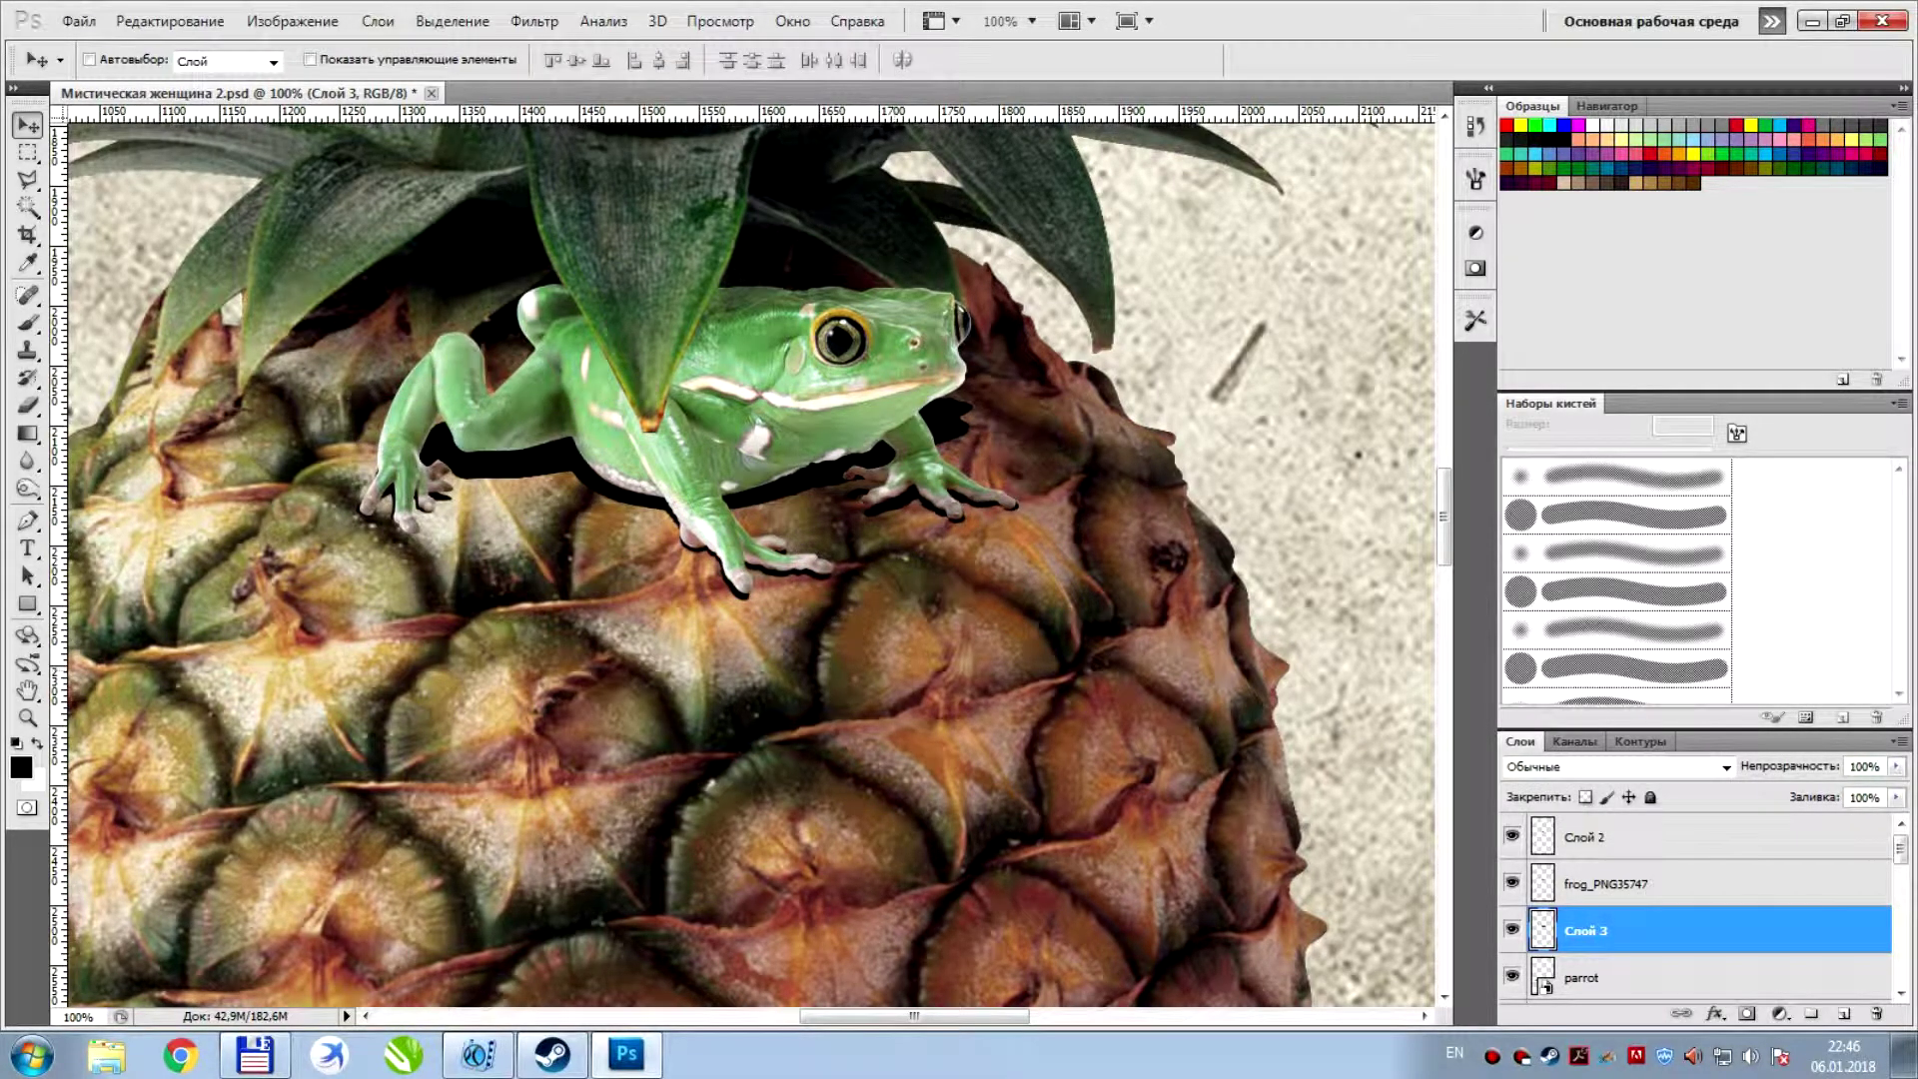
Blur the frog's shadow with a Gaussian Blur of radius 5
left_click(534, 20)
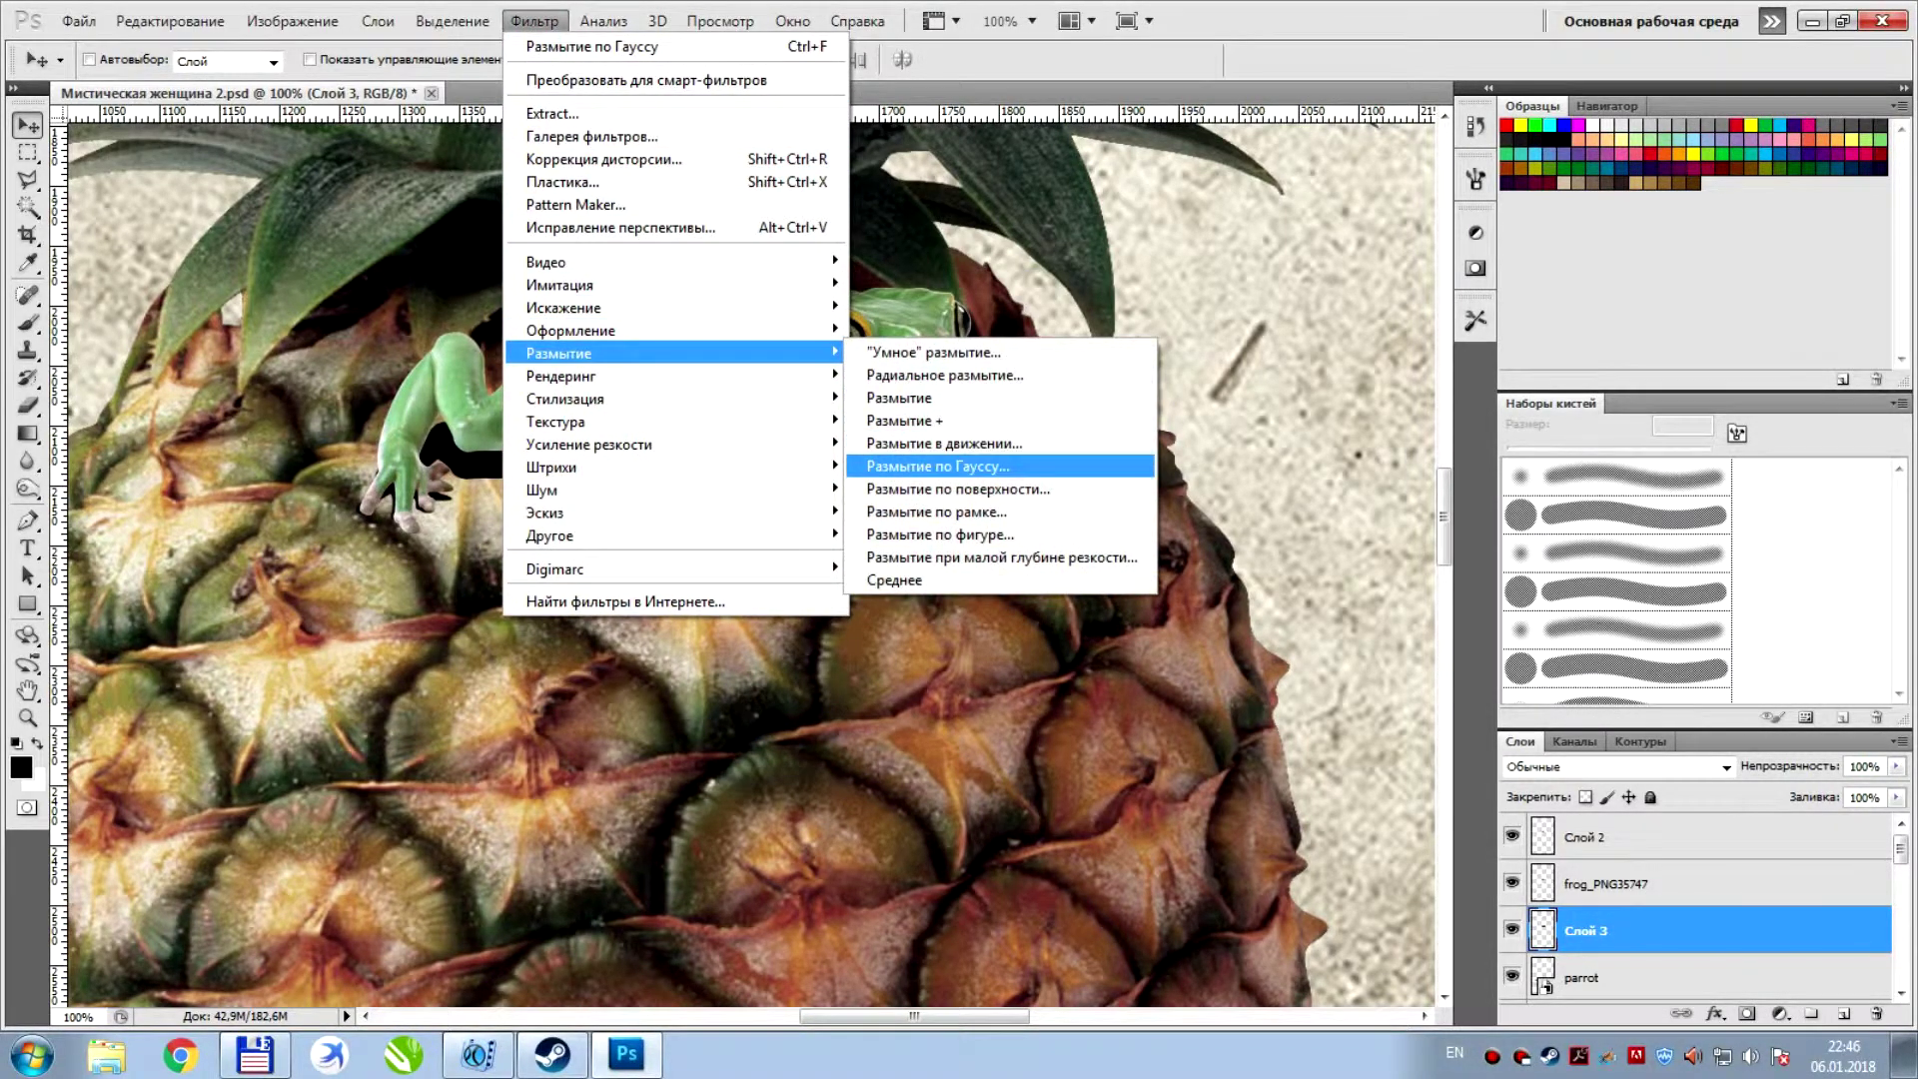
left_click(939, 466)
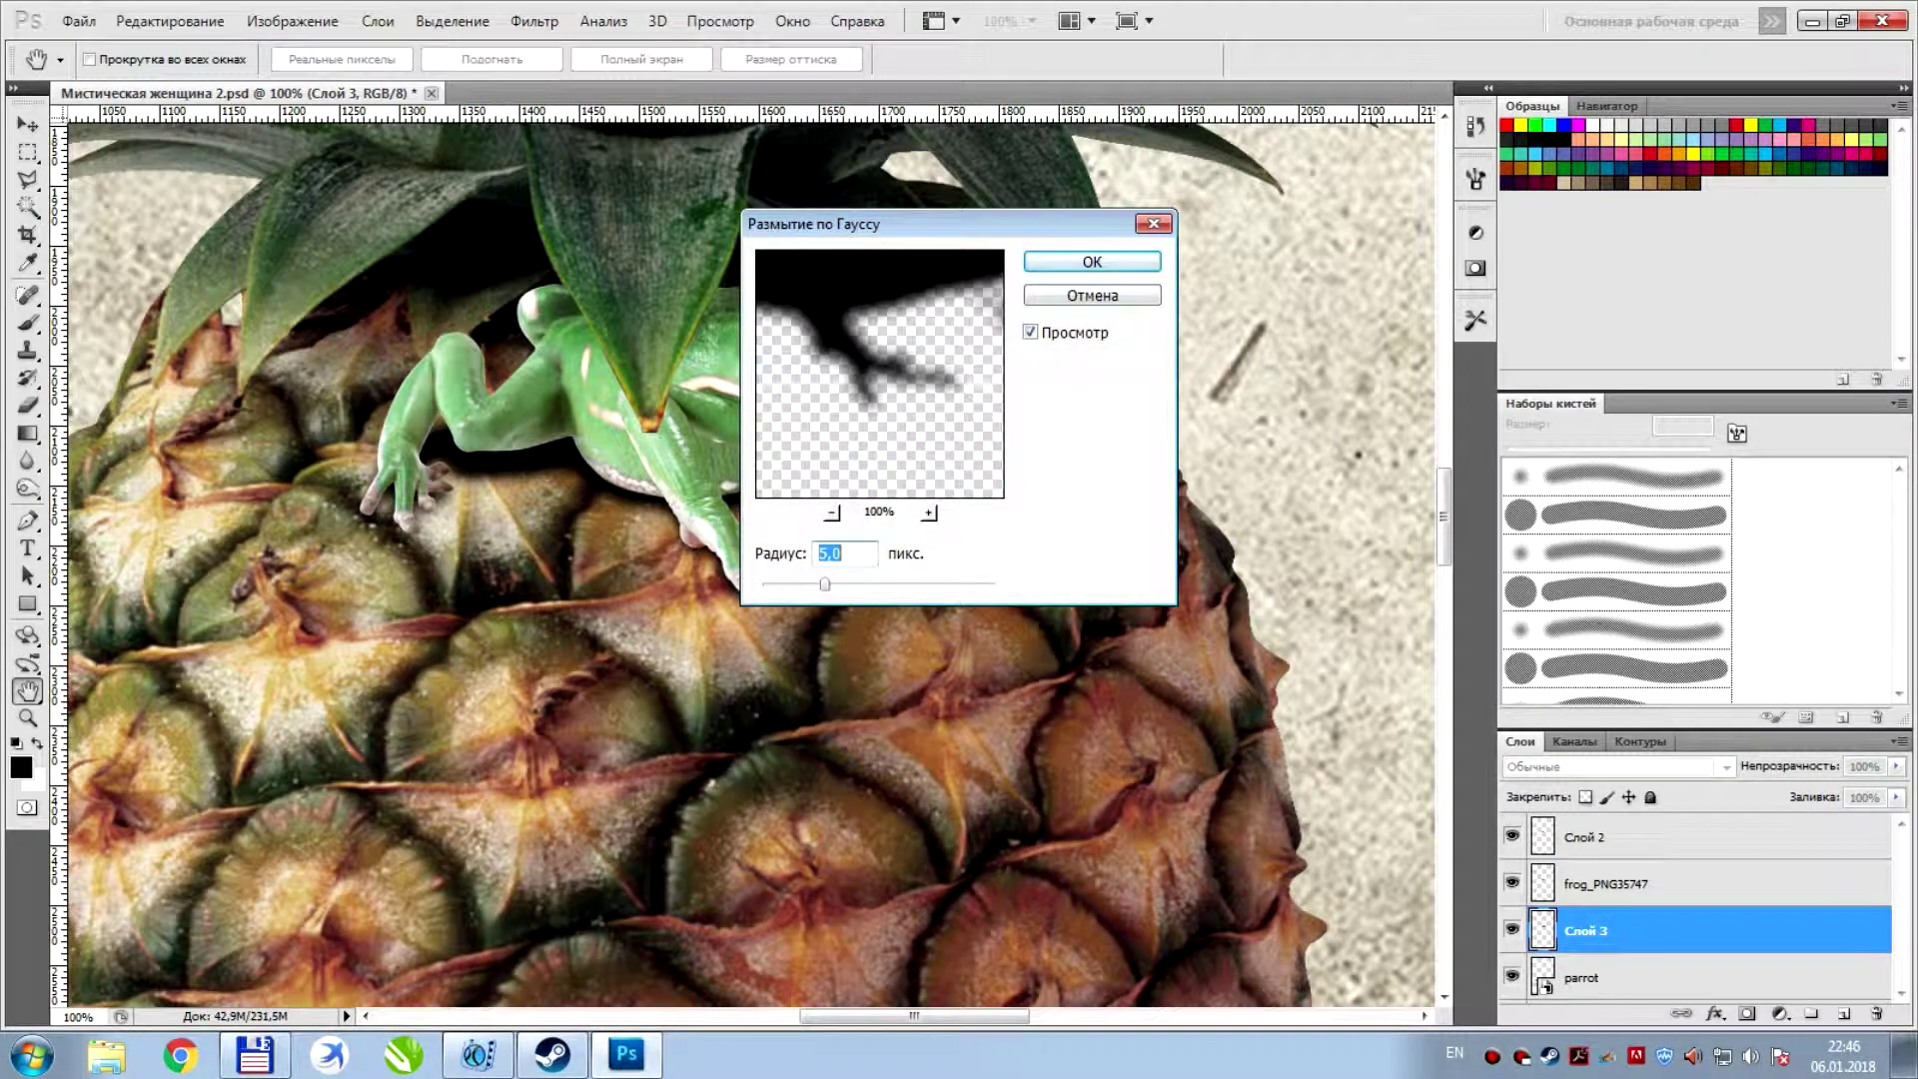
left_click_drag(850, 223, 1065, 563)
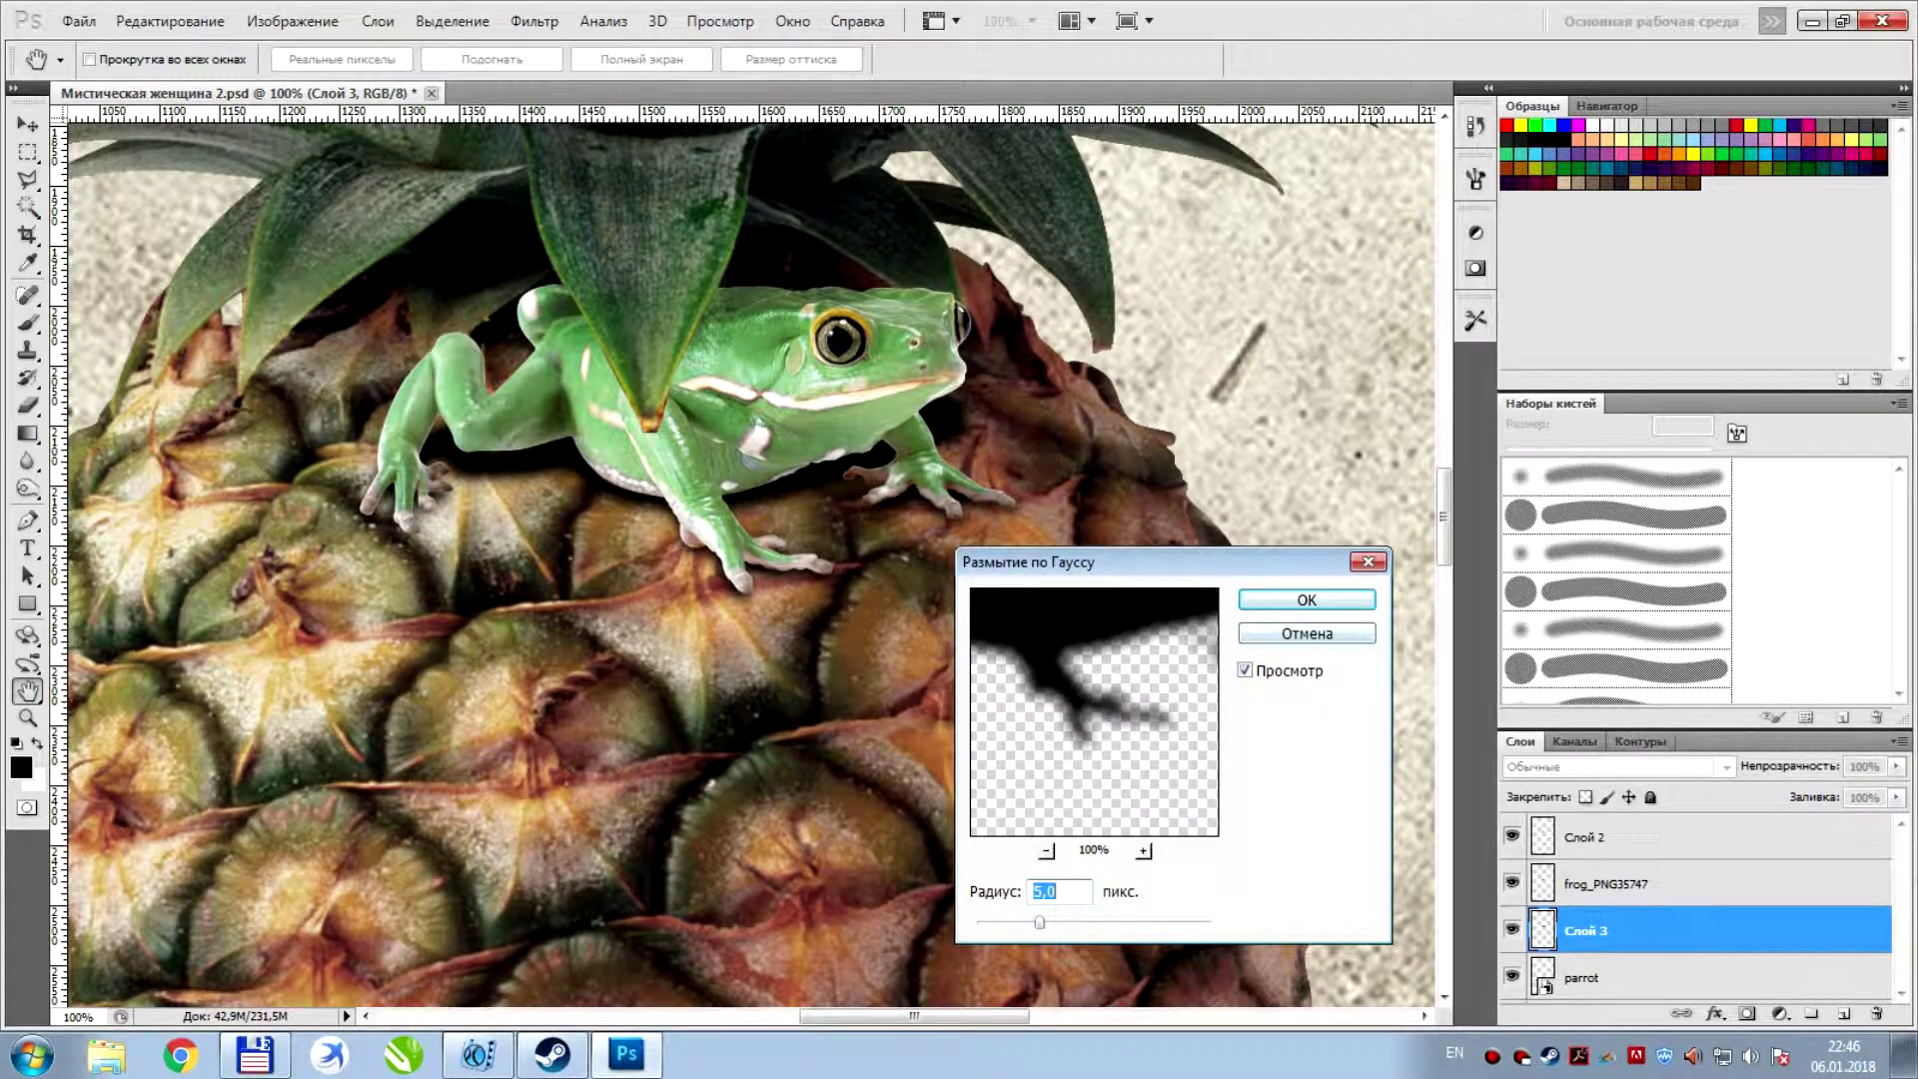
left_click(1306, 599)
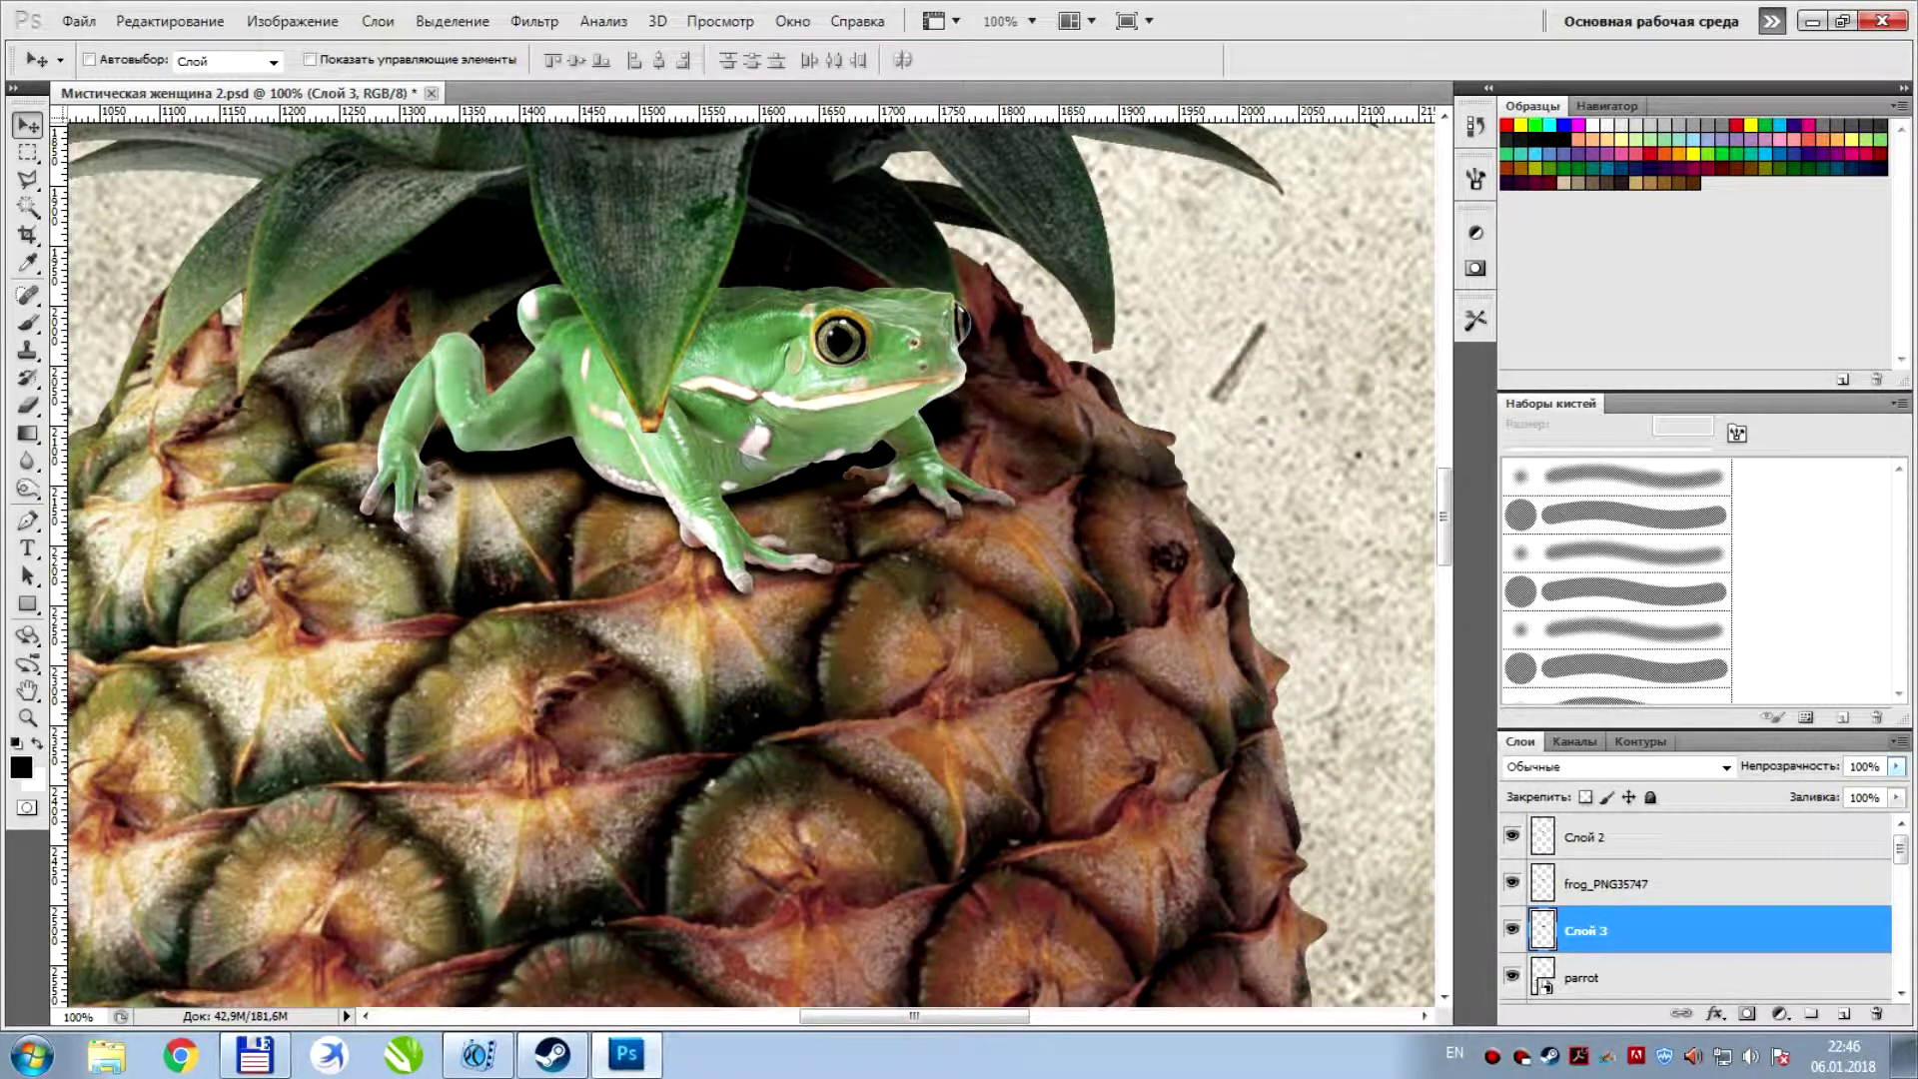
Lower the shadow layer's opacity to 78% and save the collage
left_click(1895, 766)
left_click_drag(1896, 789, 1869, 790)
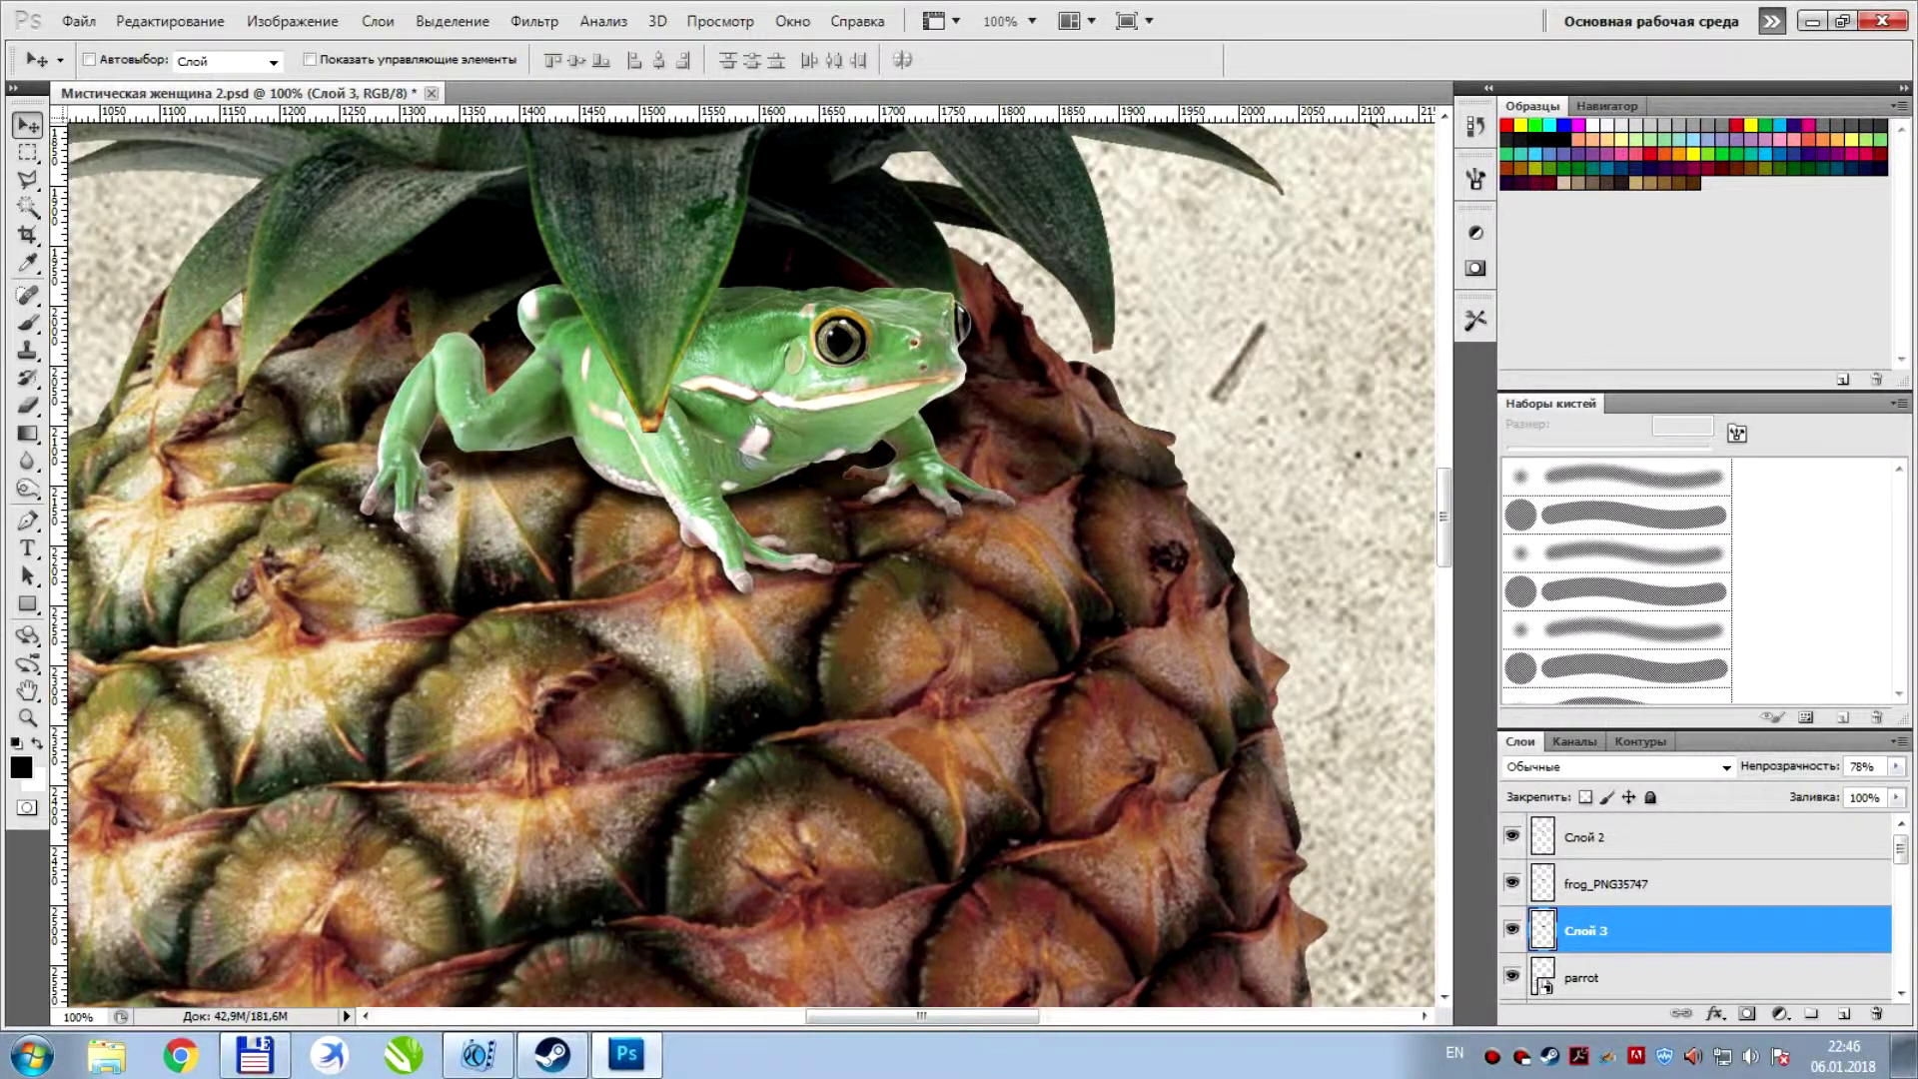
key("ctrl+minus")
key("ctrl+minus")
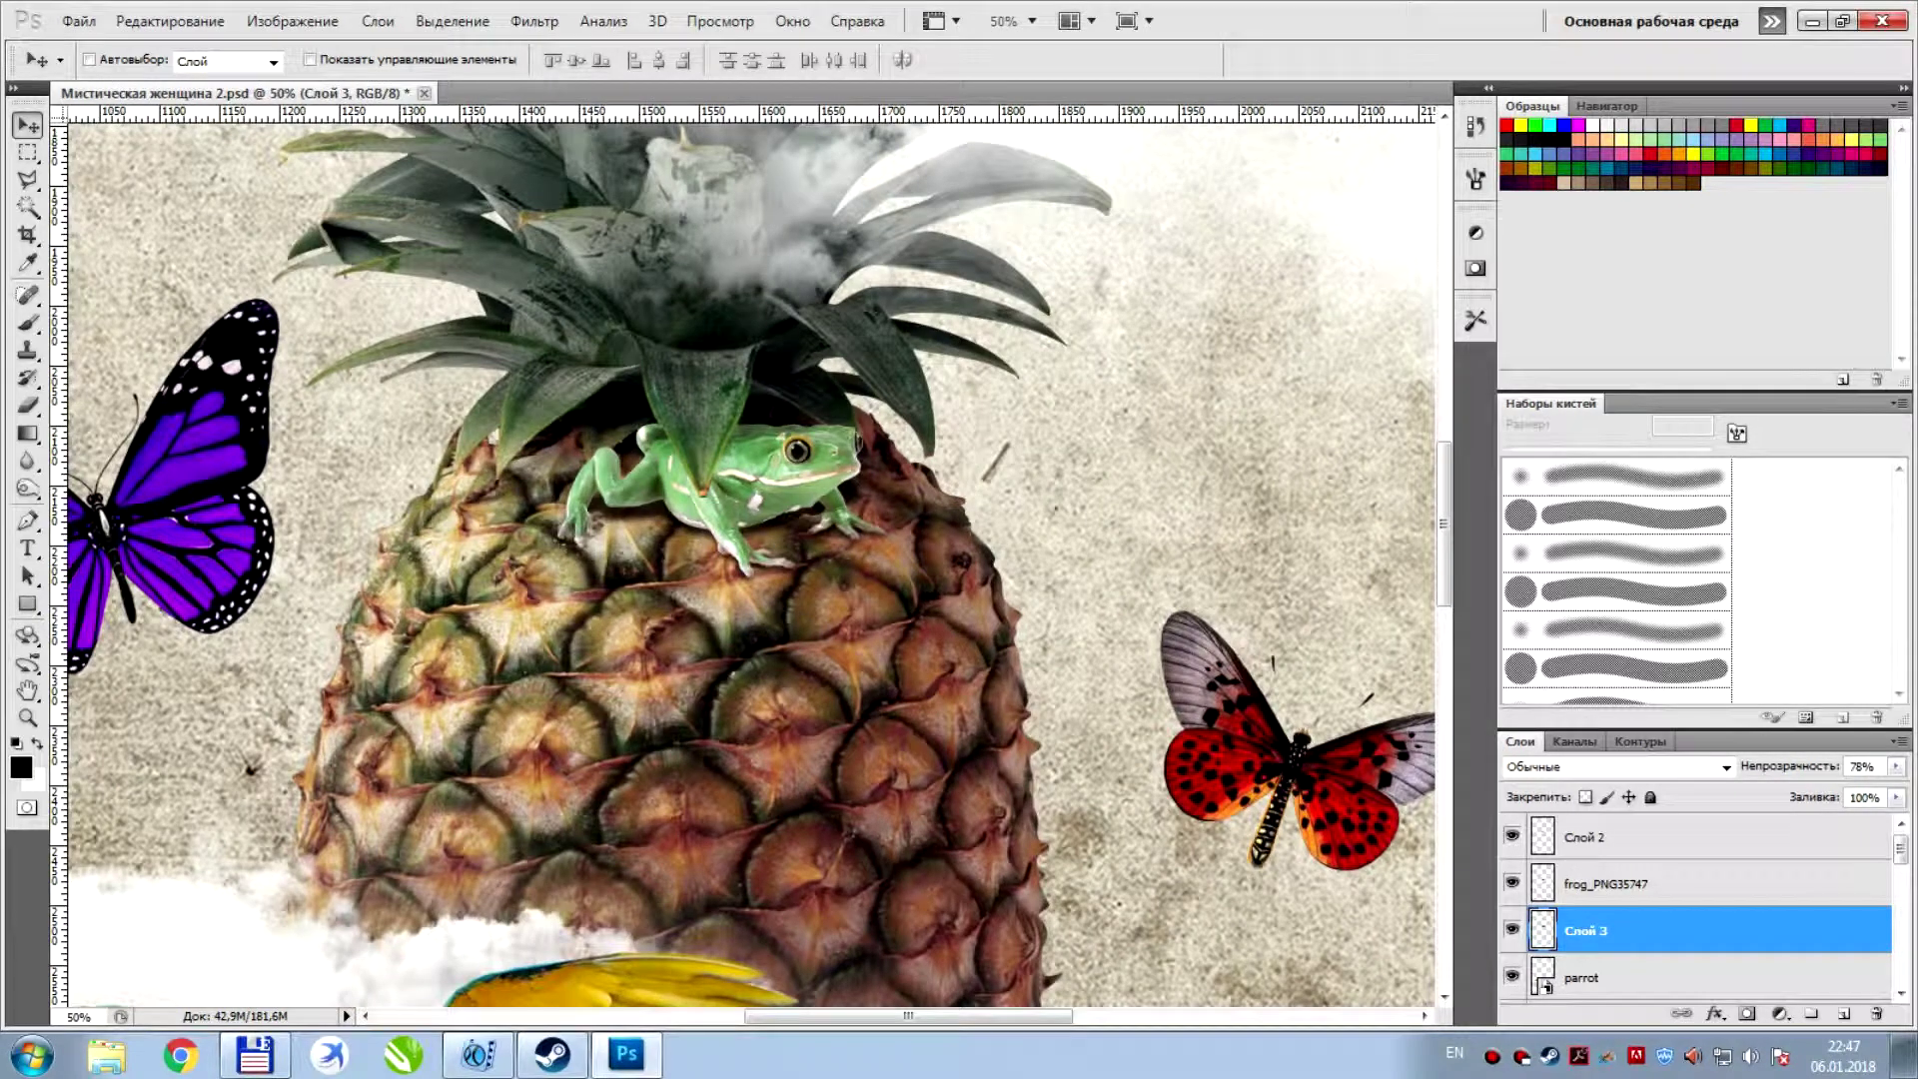
key("ctrl+s")
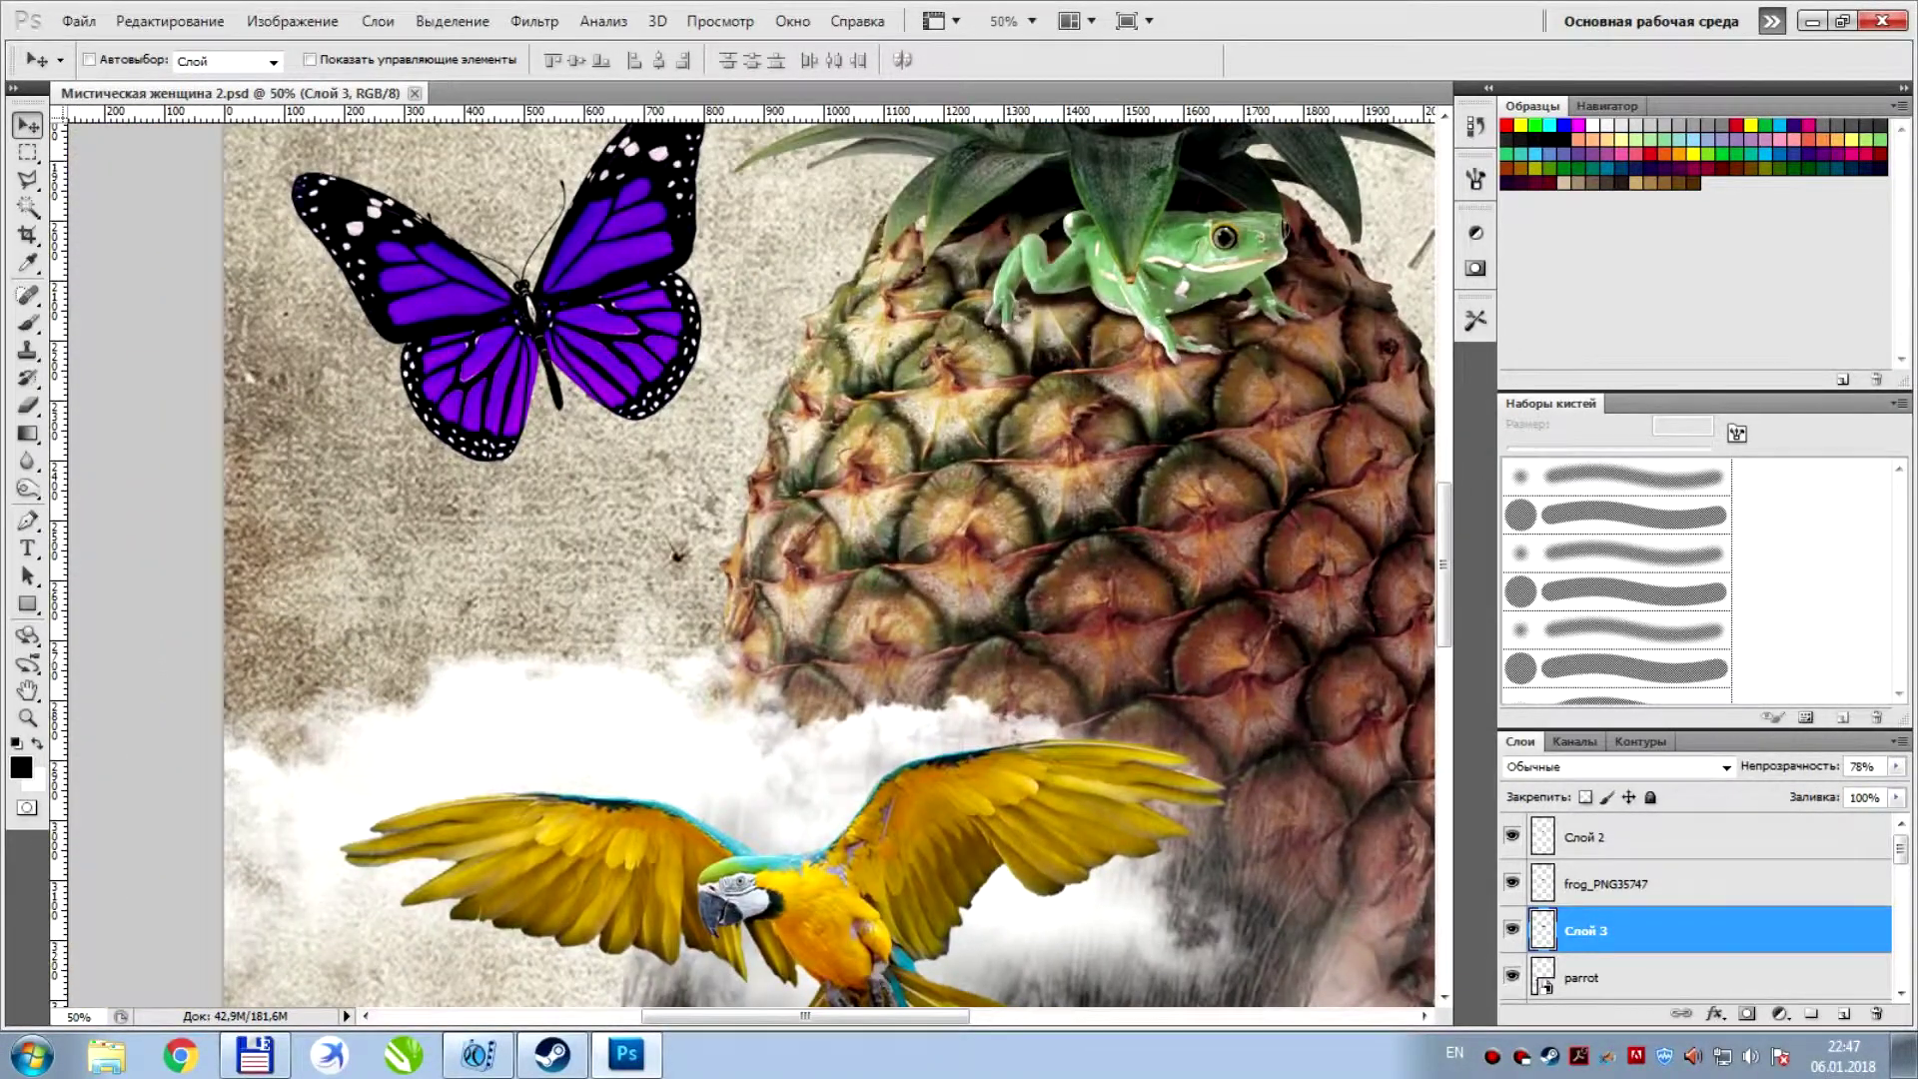
scroll(1698, 907, "down", 3)
Select and show the butterfly_PNG1056 layer, discarding an accidentally added empty layer
left_click(1619, 884)
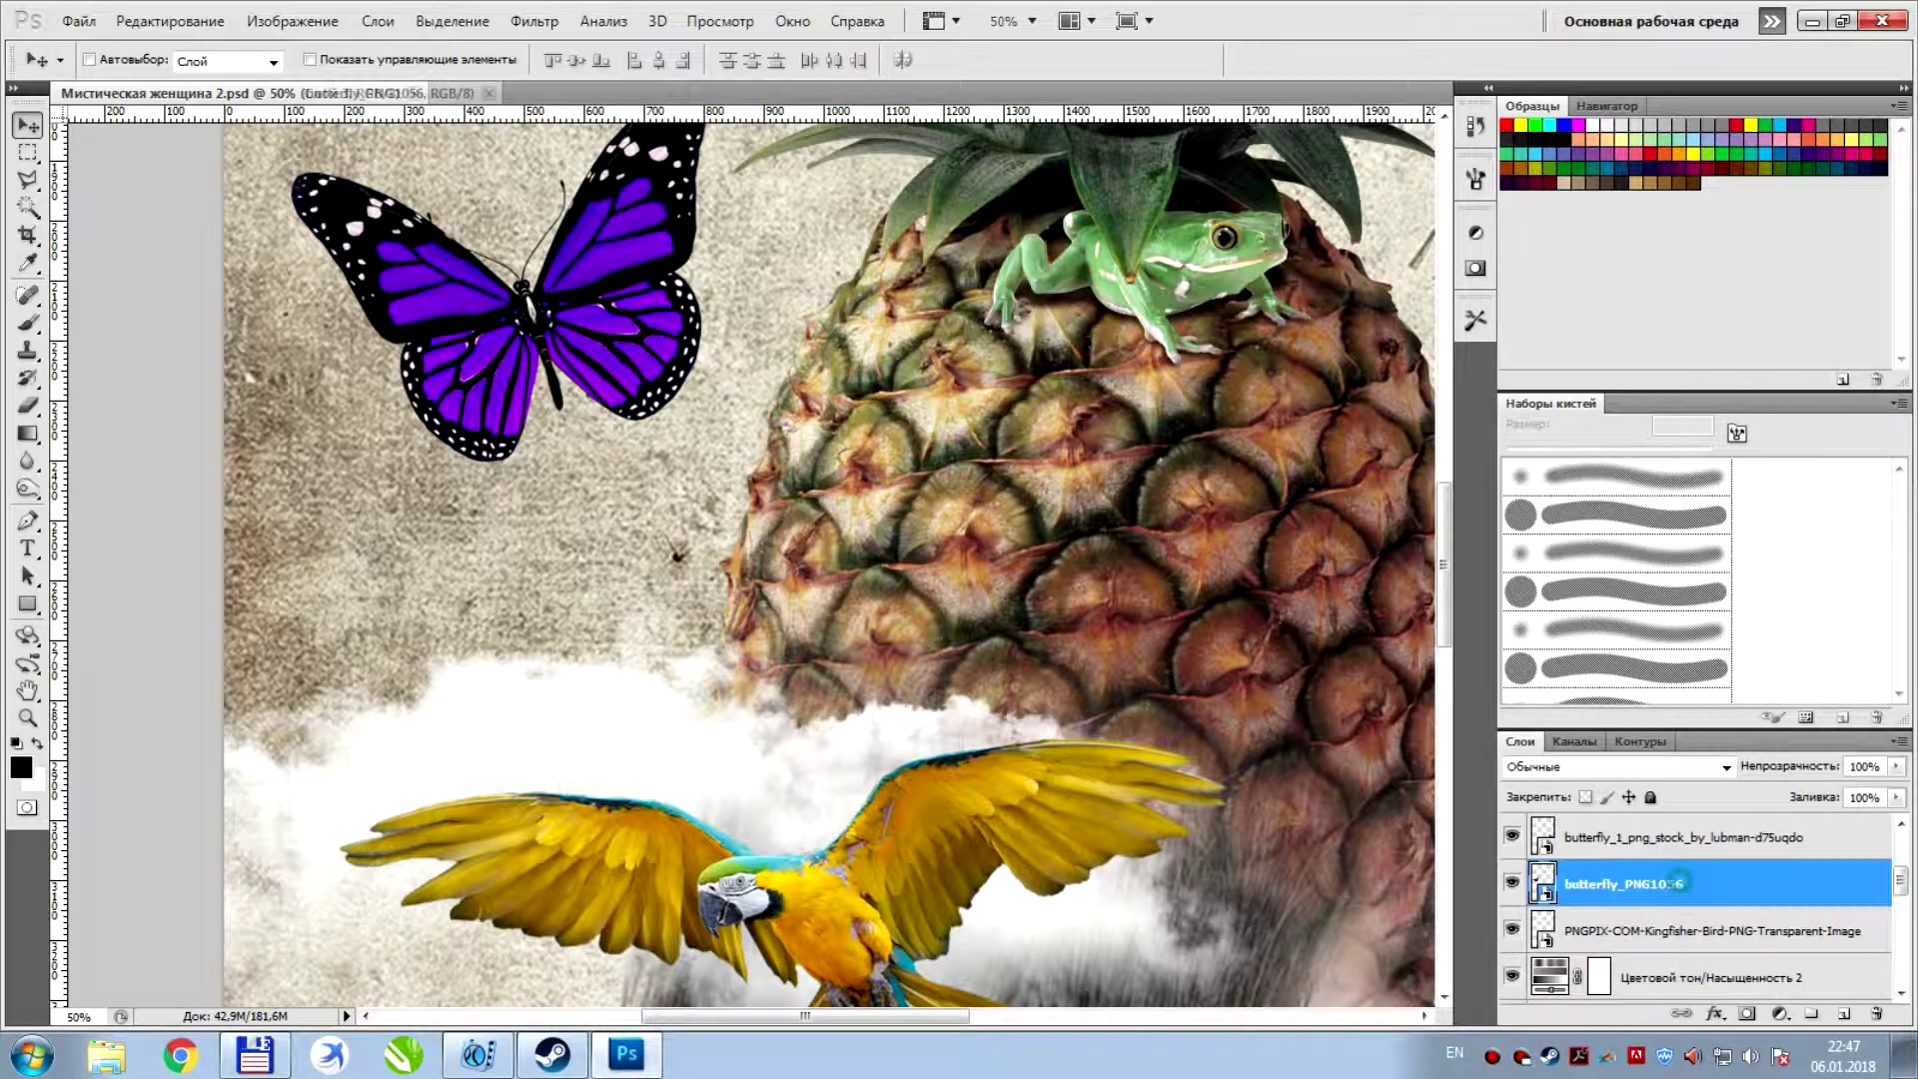
left_click(1512, 883)
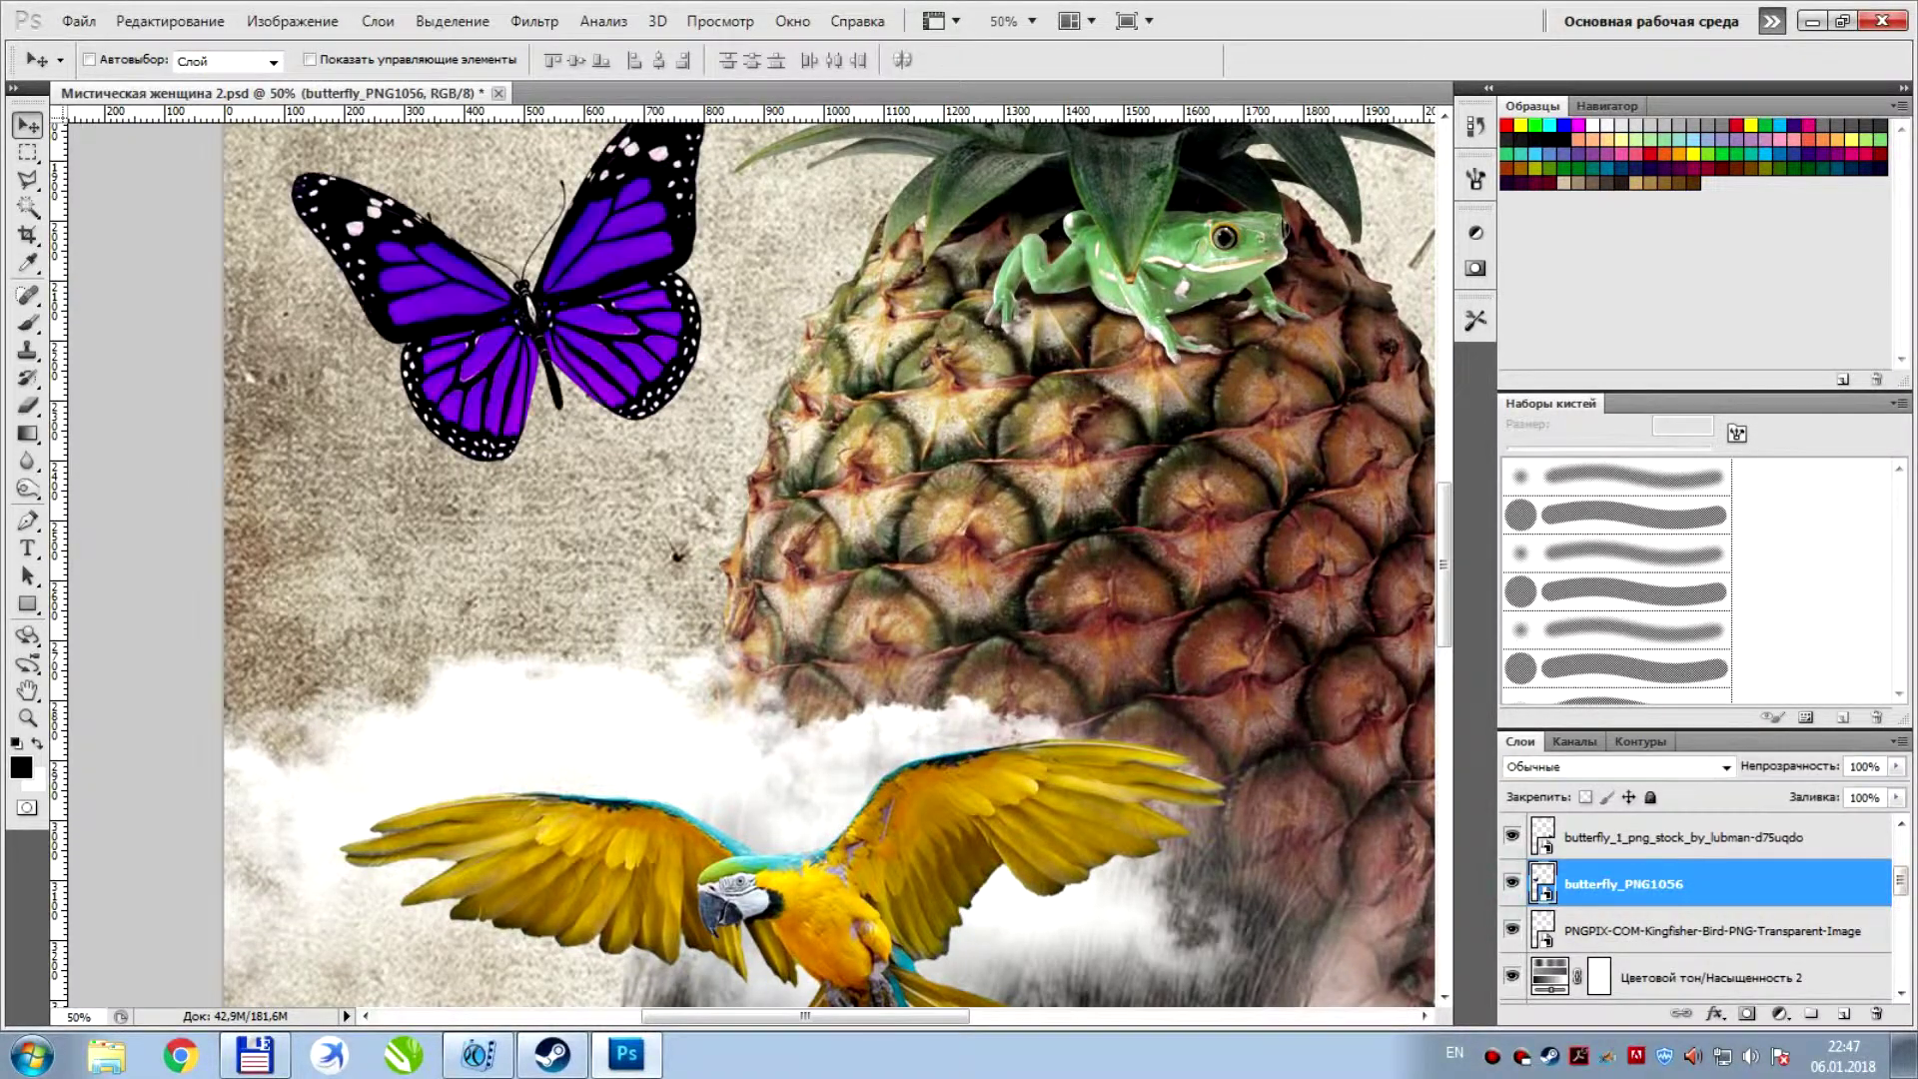
left_click(1844, 1013)
left_click_drag(1588, 883, 1589, 937)
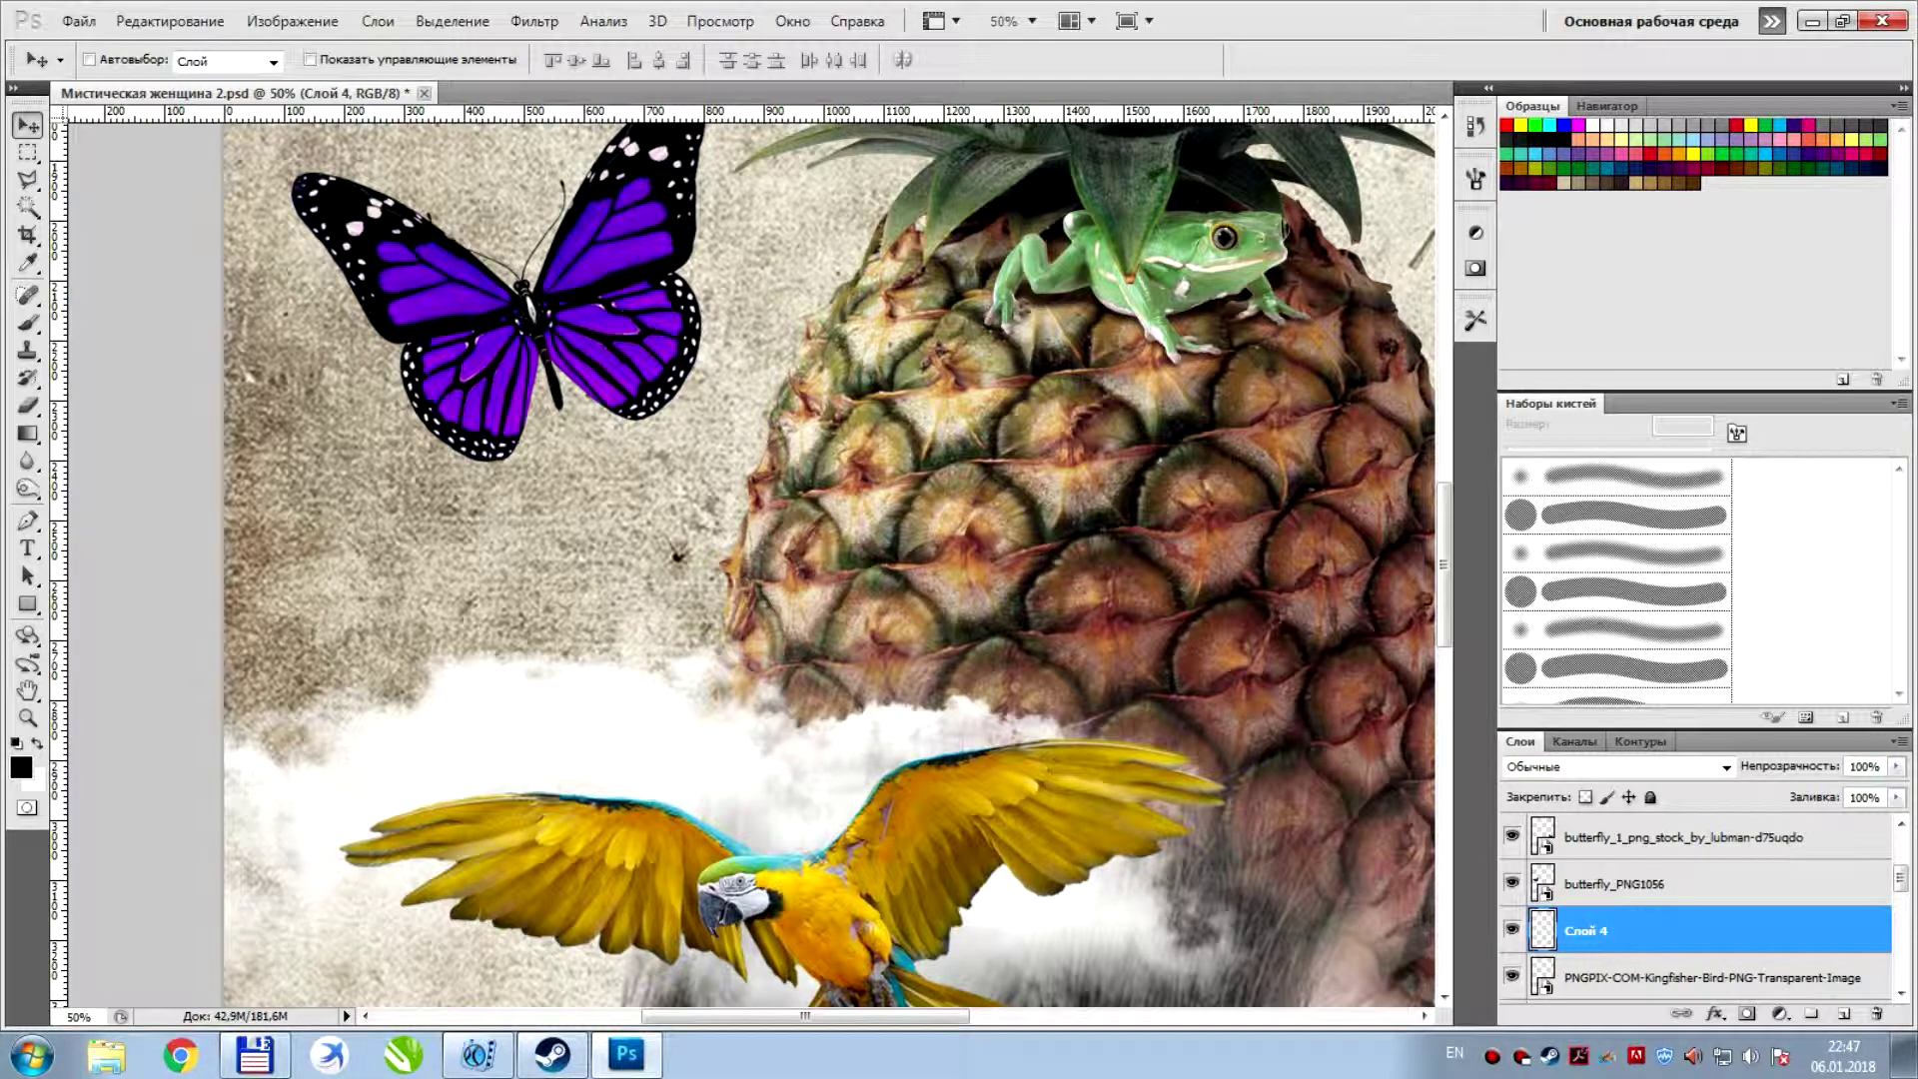
key("Delete")
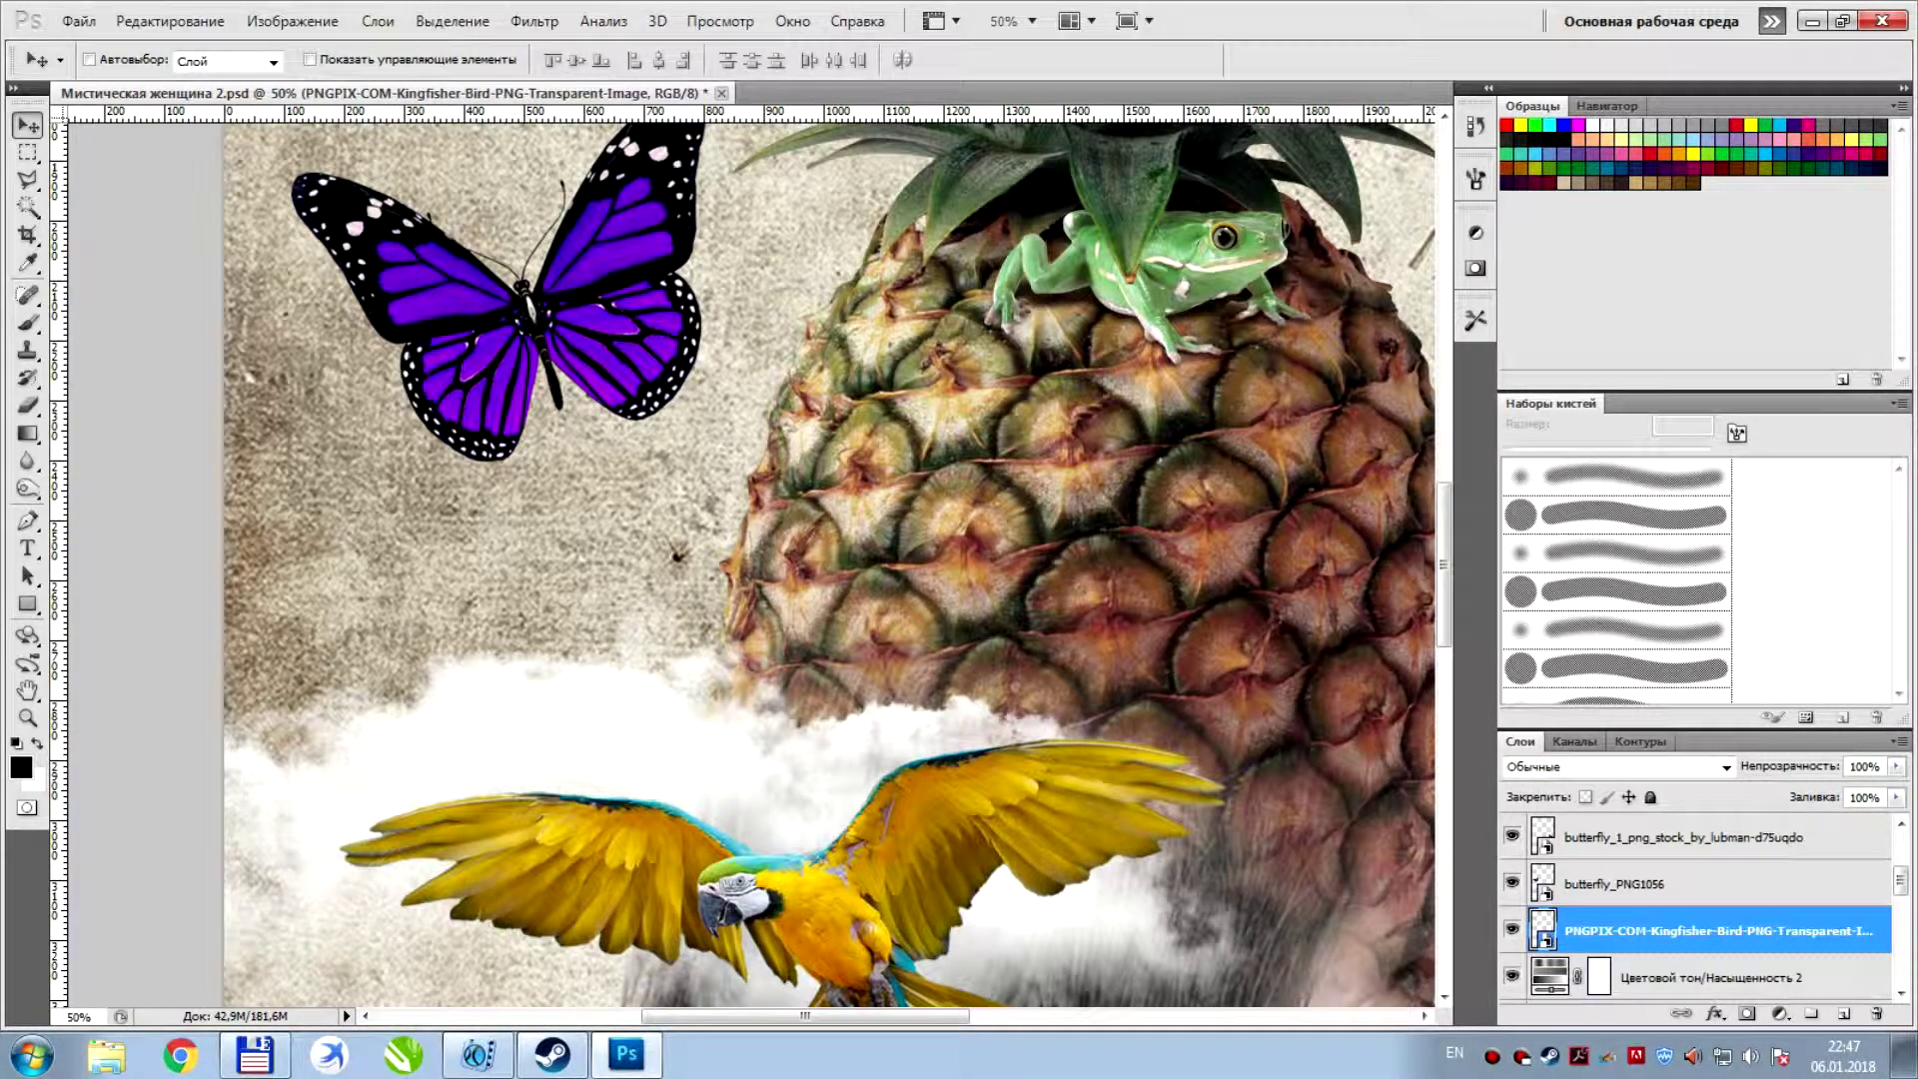
Give the purple butterfly a lighter drop shadow with adjusted distance and angle
double_click(1698, 880)
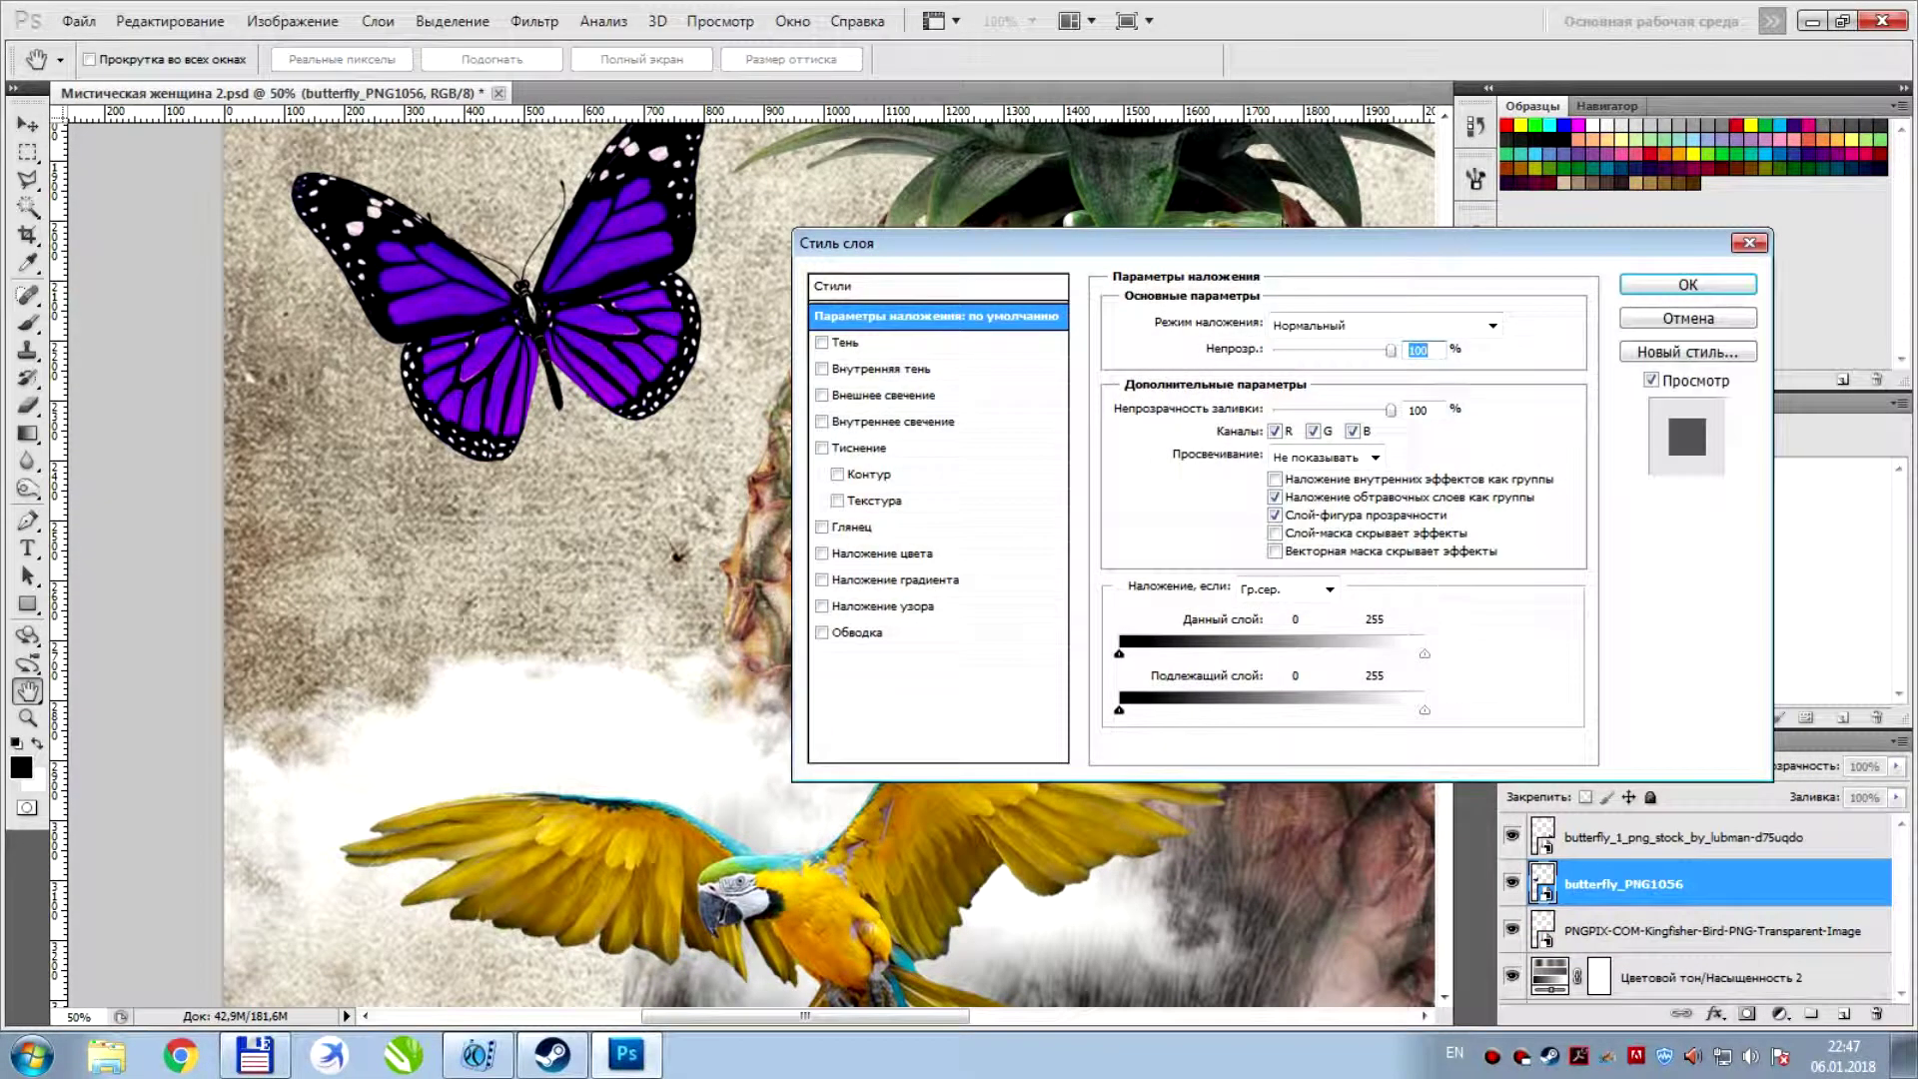
left_click(845, 341)
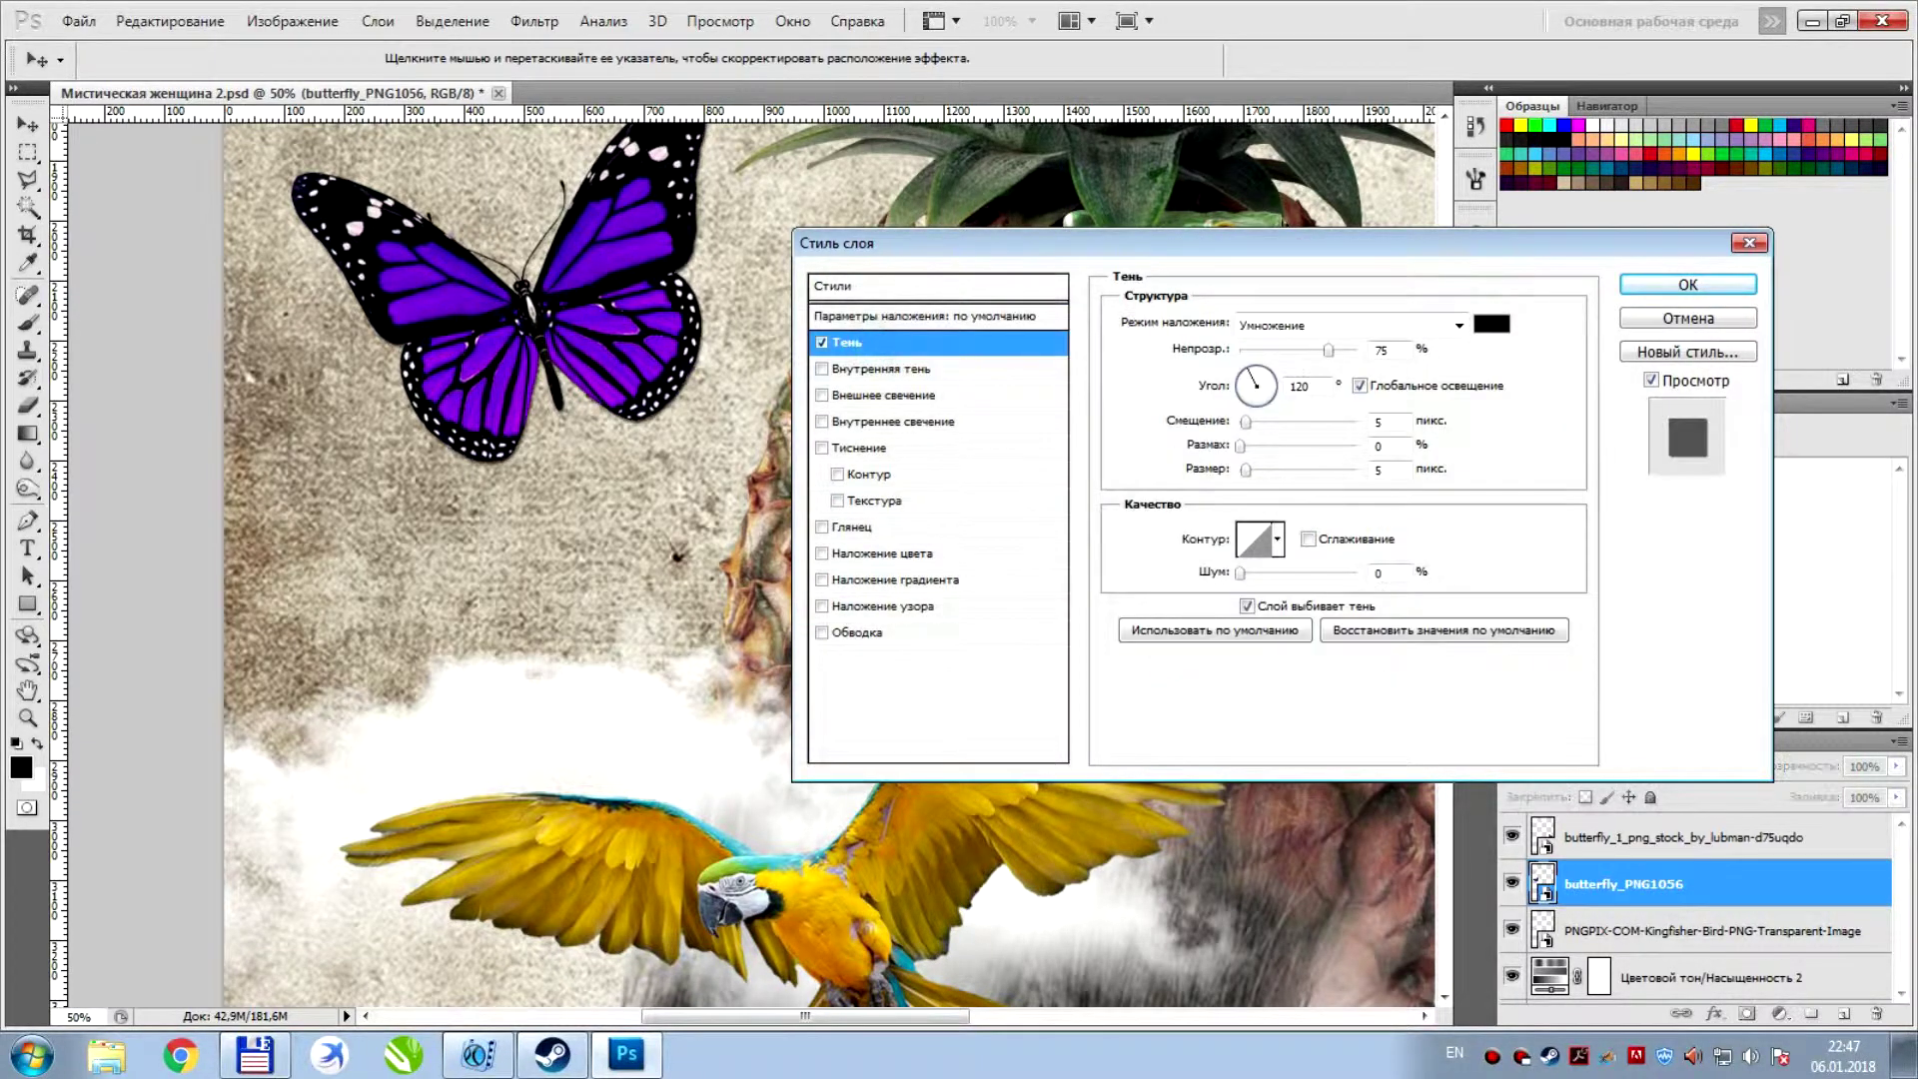
left_click_drag(1245, 421, 1262, 422)
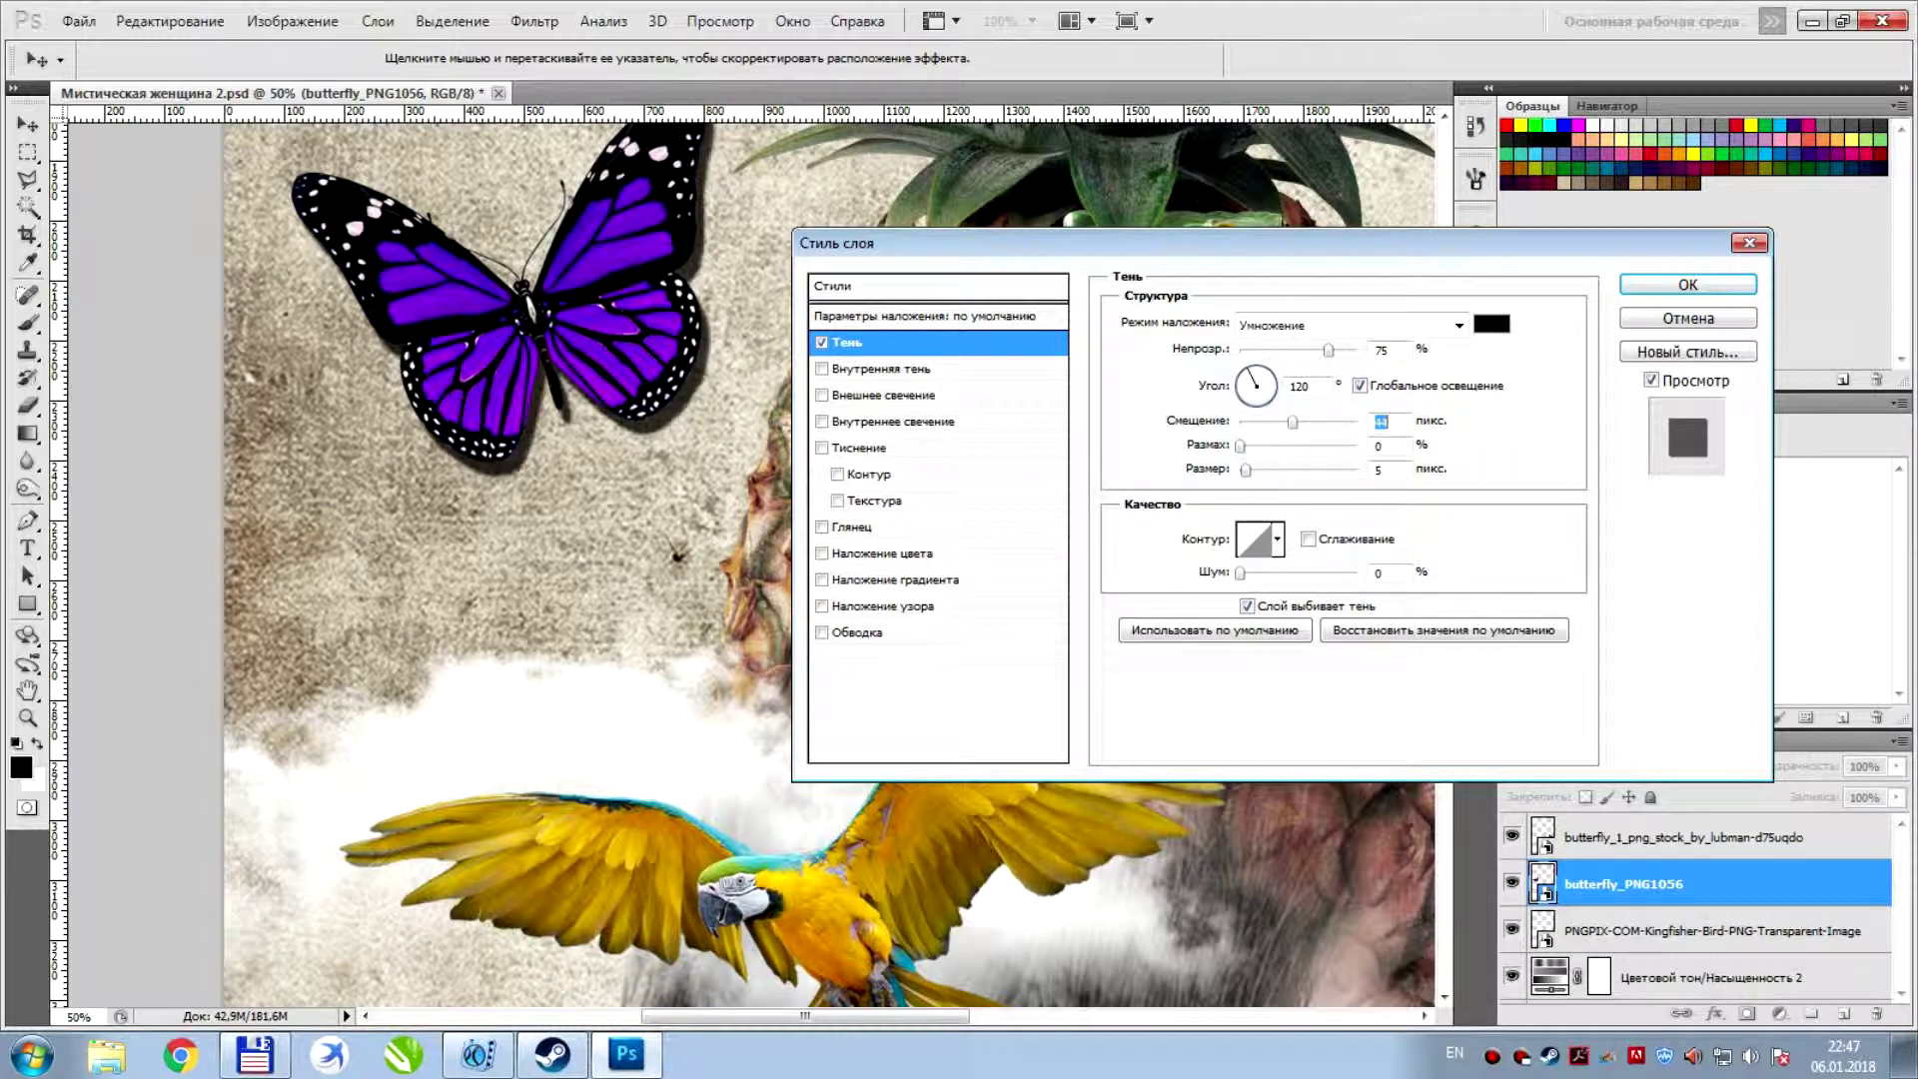
left_click_drag(1249, 373, 1265, 374)
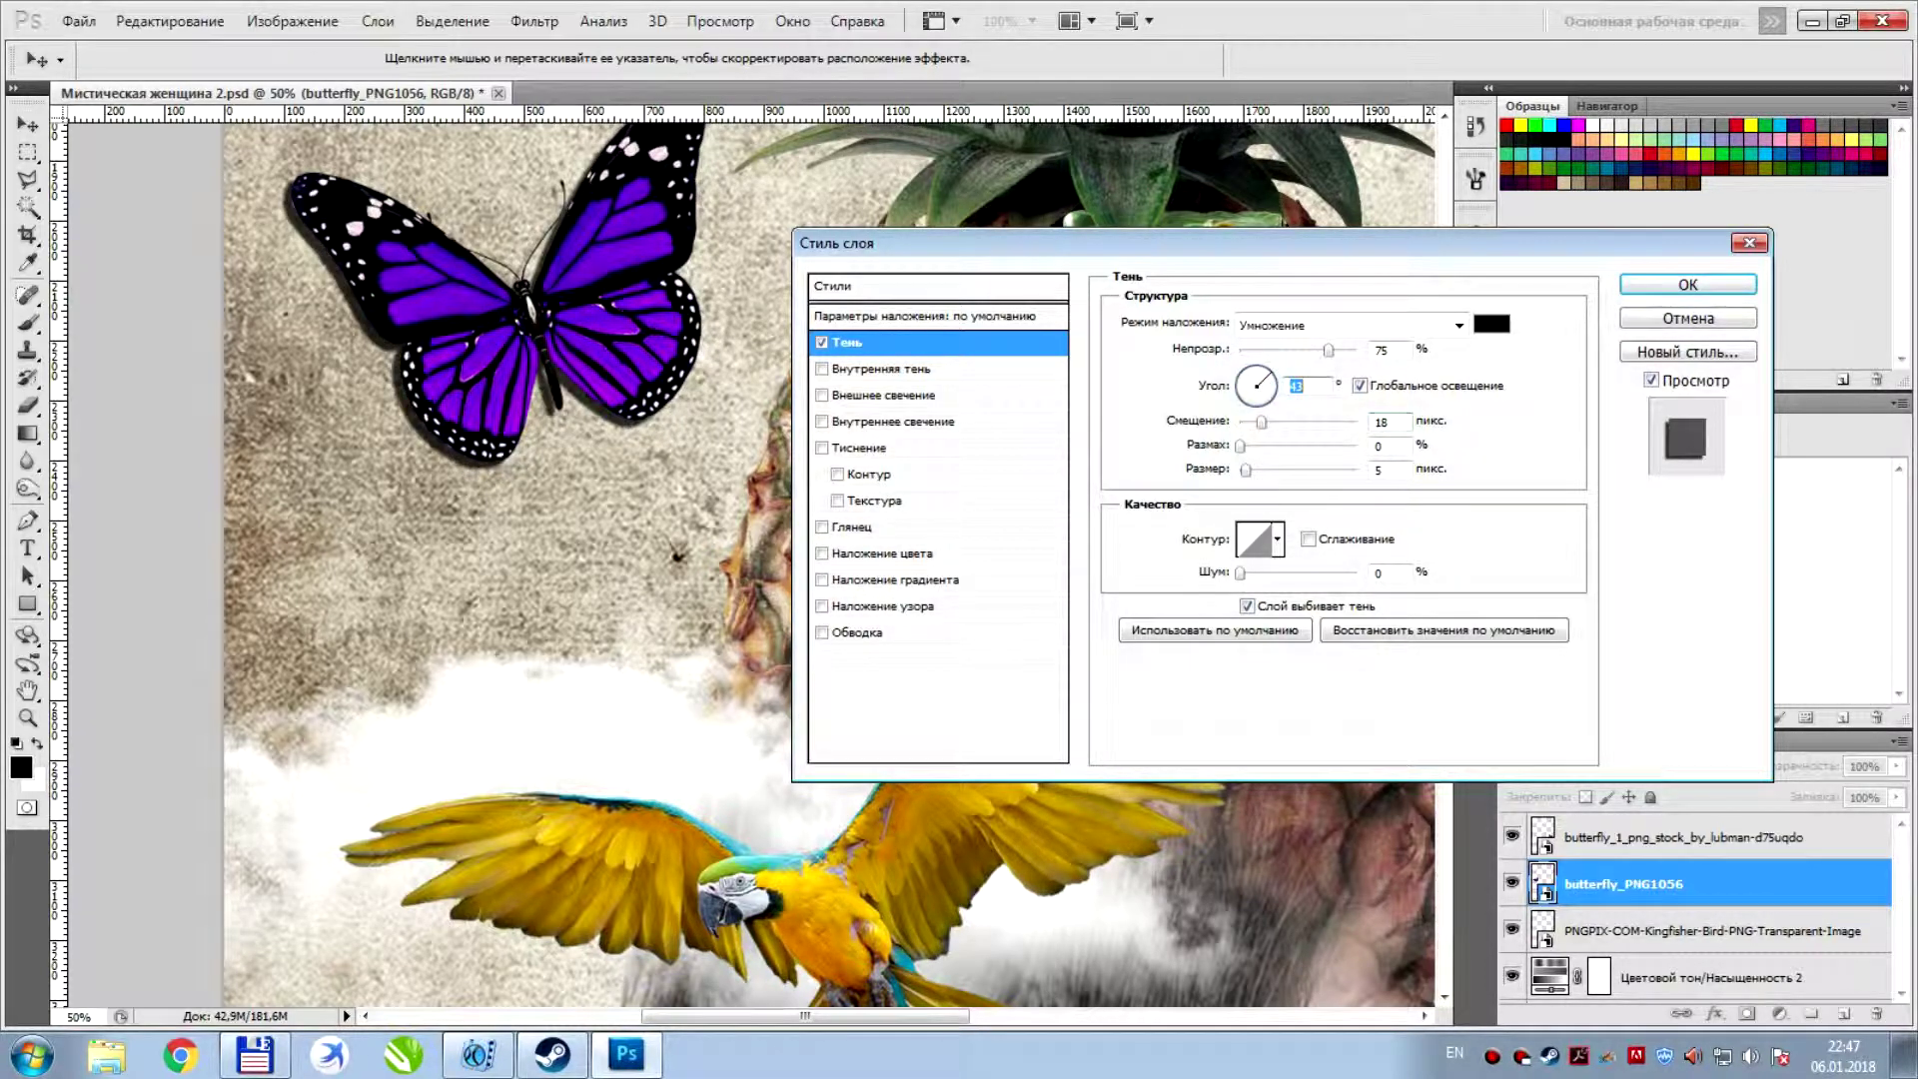
left_click_drag(1263, 421, 1264, 420)
left_click_drag(1329, 350, 1281, 350)
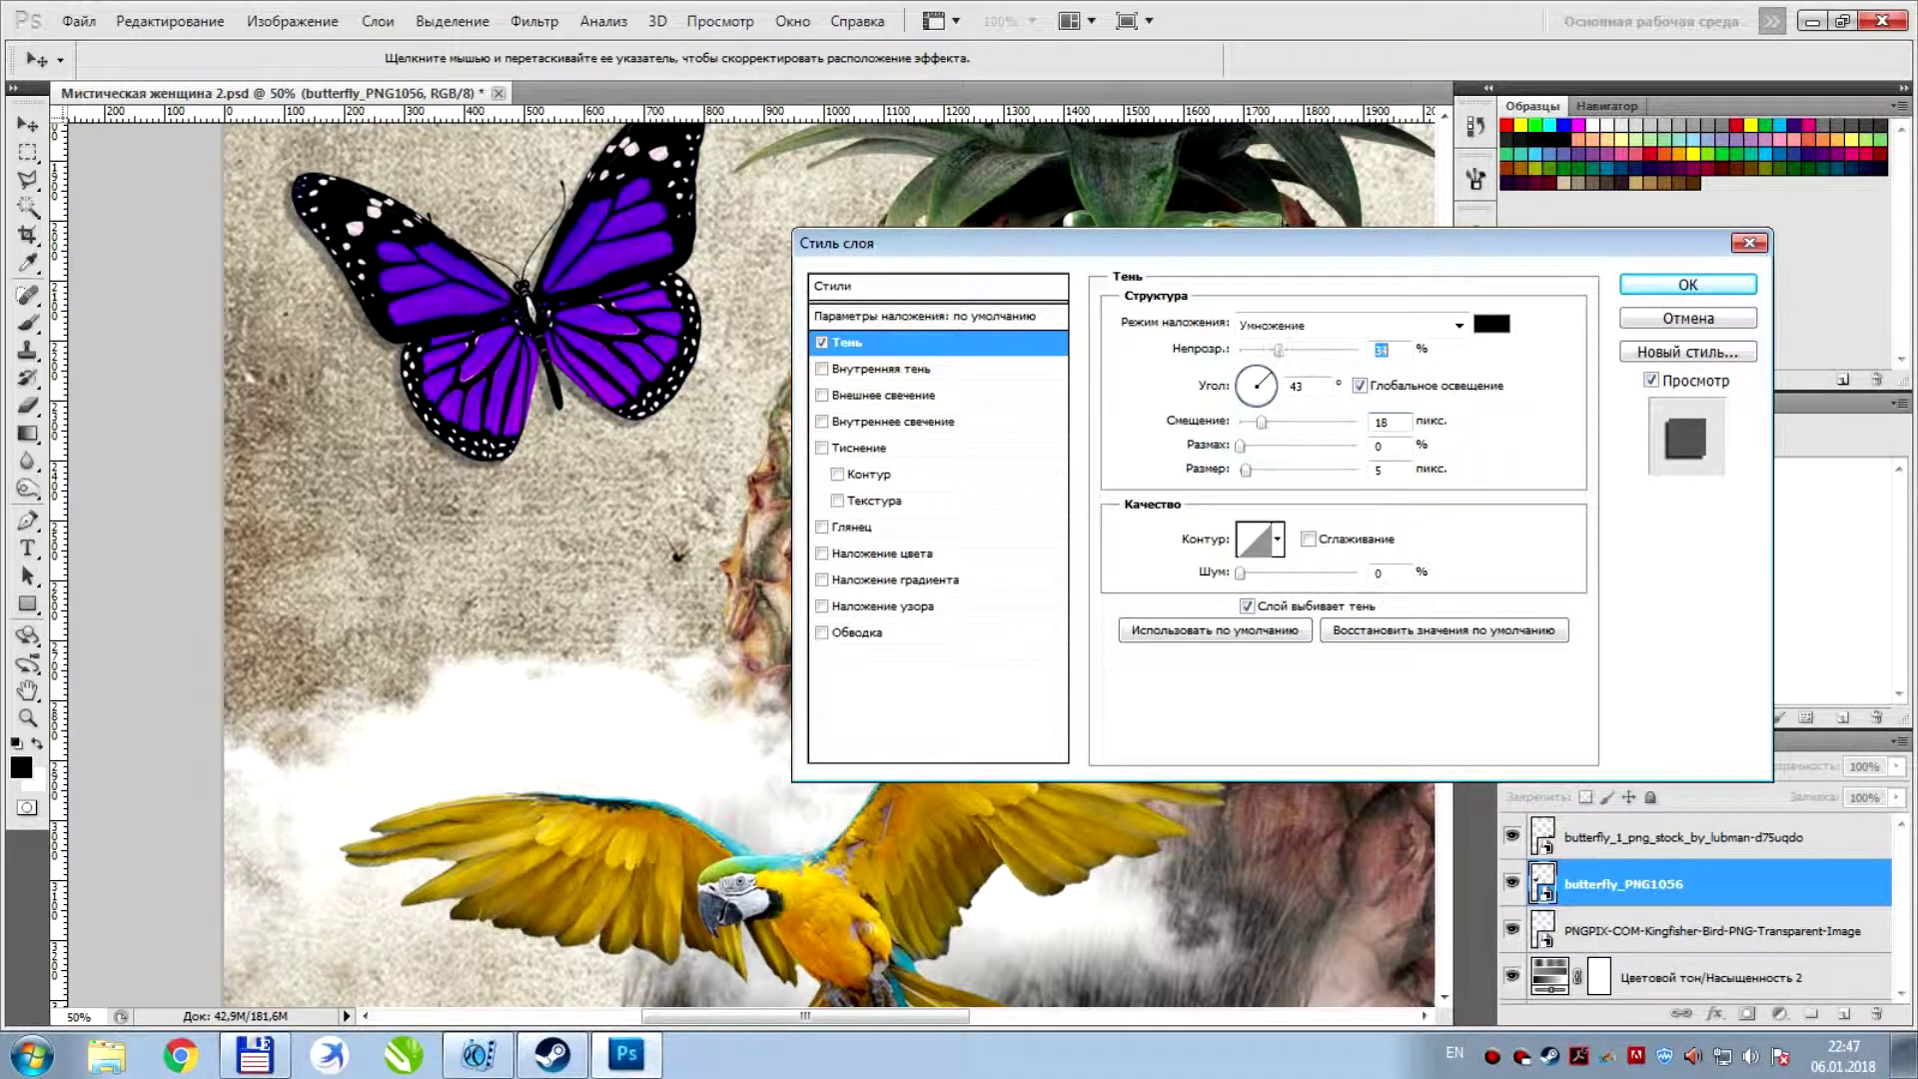
left_click(1639, 286)
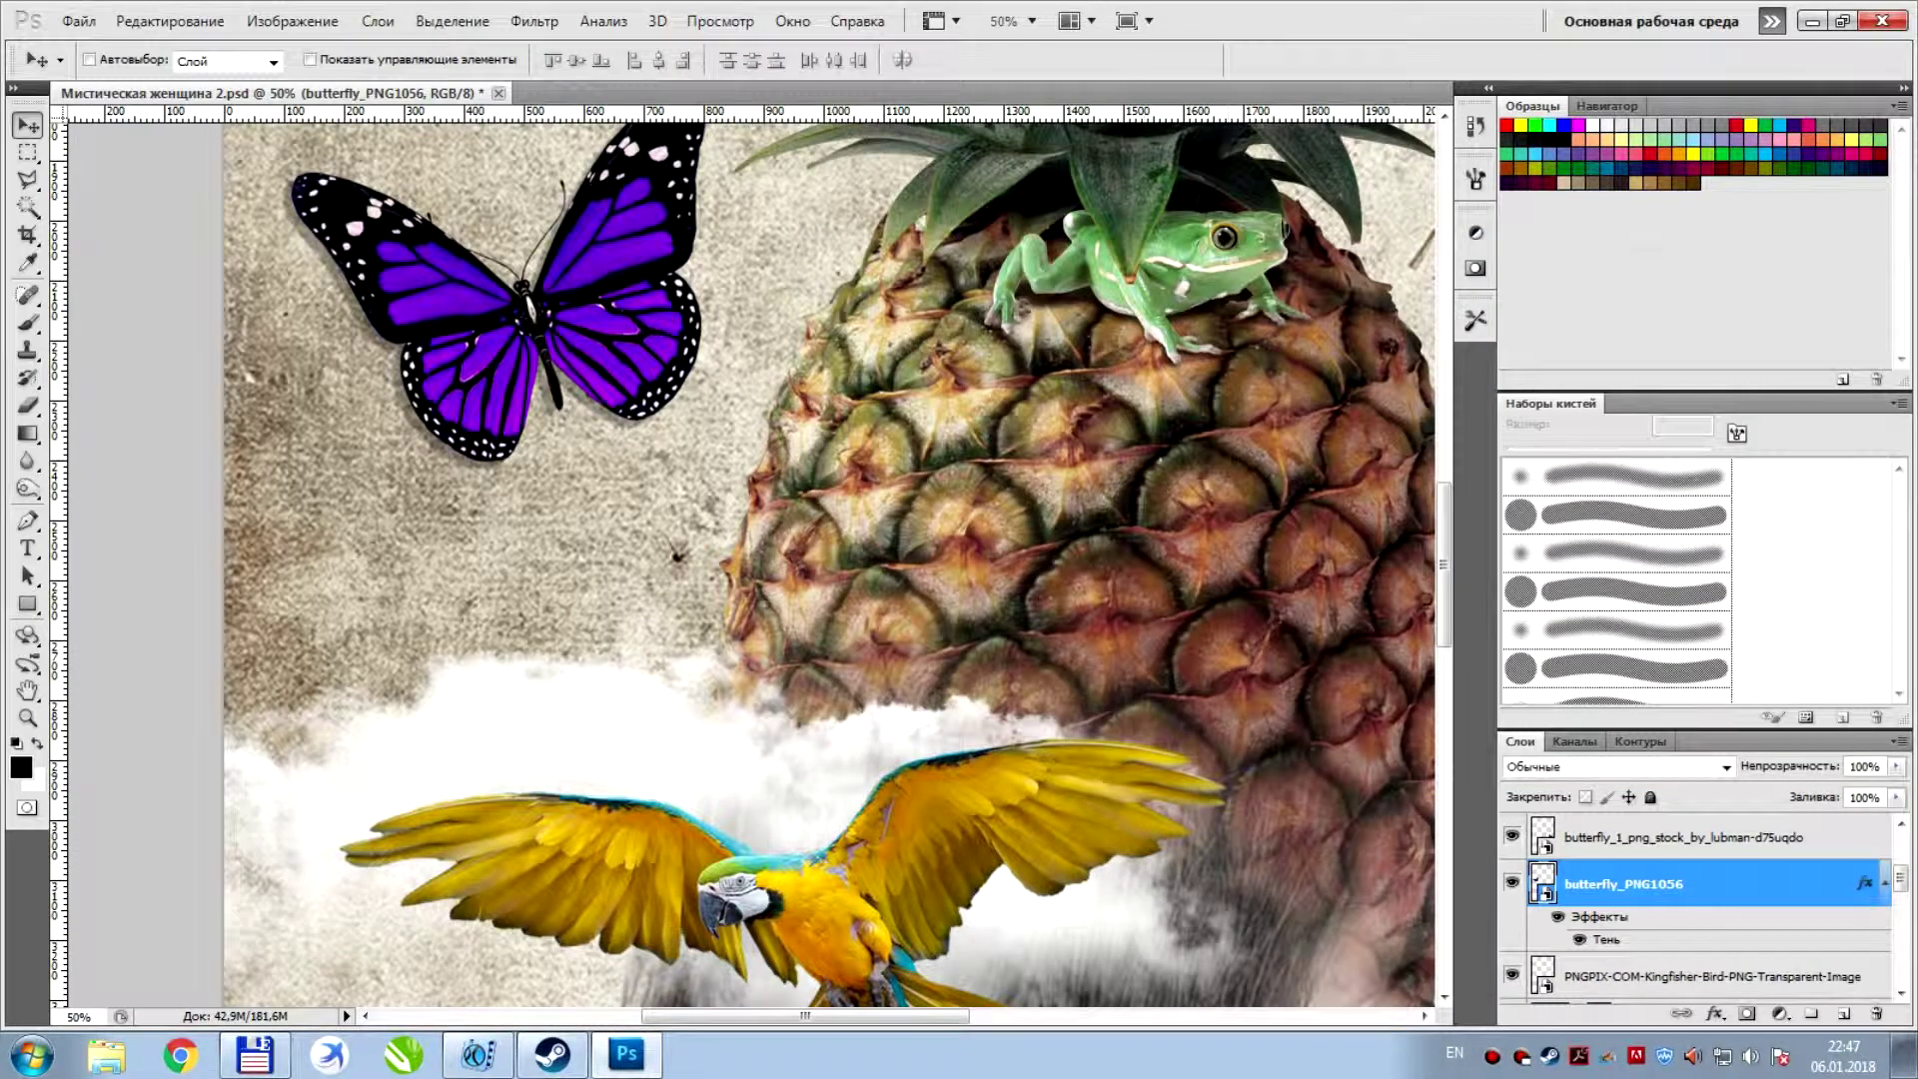
Add a drop shadow at 48% opacity to the red butterfly_1 layer
scroll(745, 559, "right", 4)
scroll(744, 559, "right", 1)
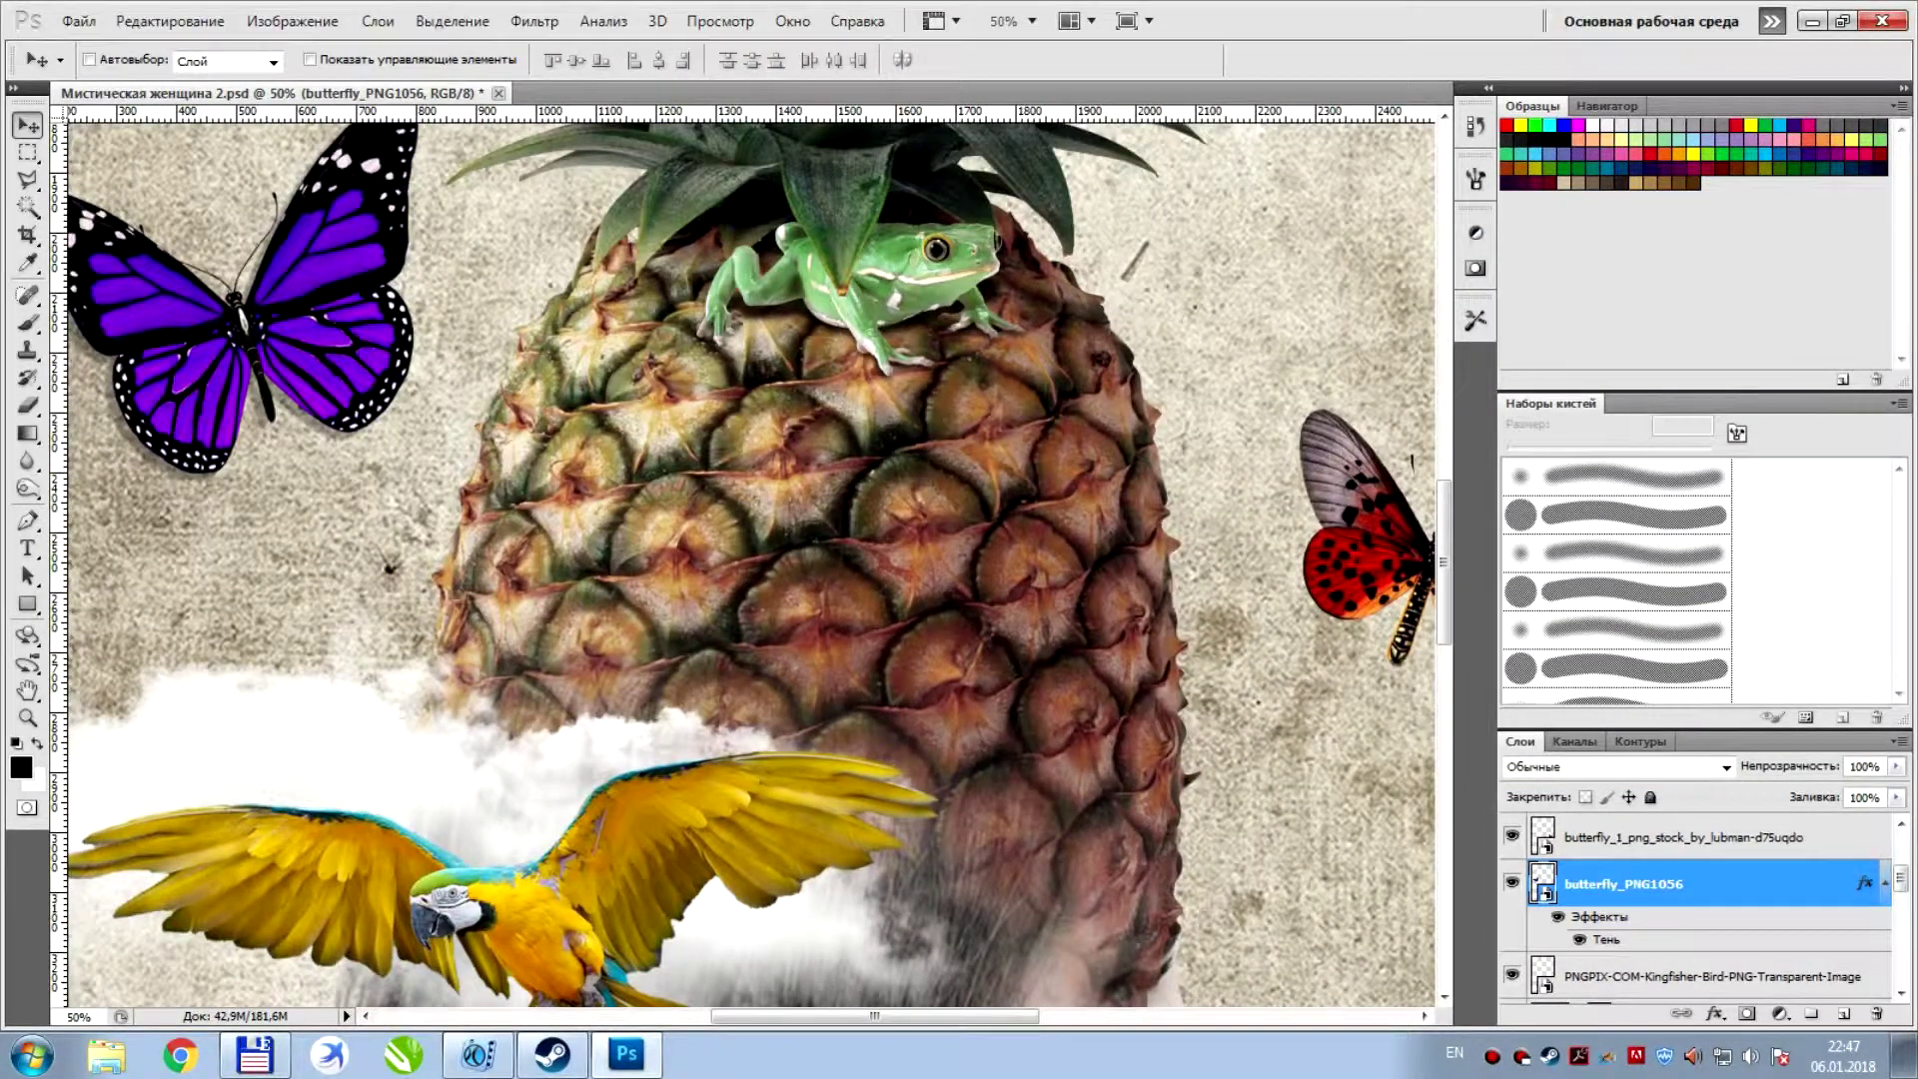
left_click(1663, 837)
scroll(749, 559, "right", 3)
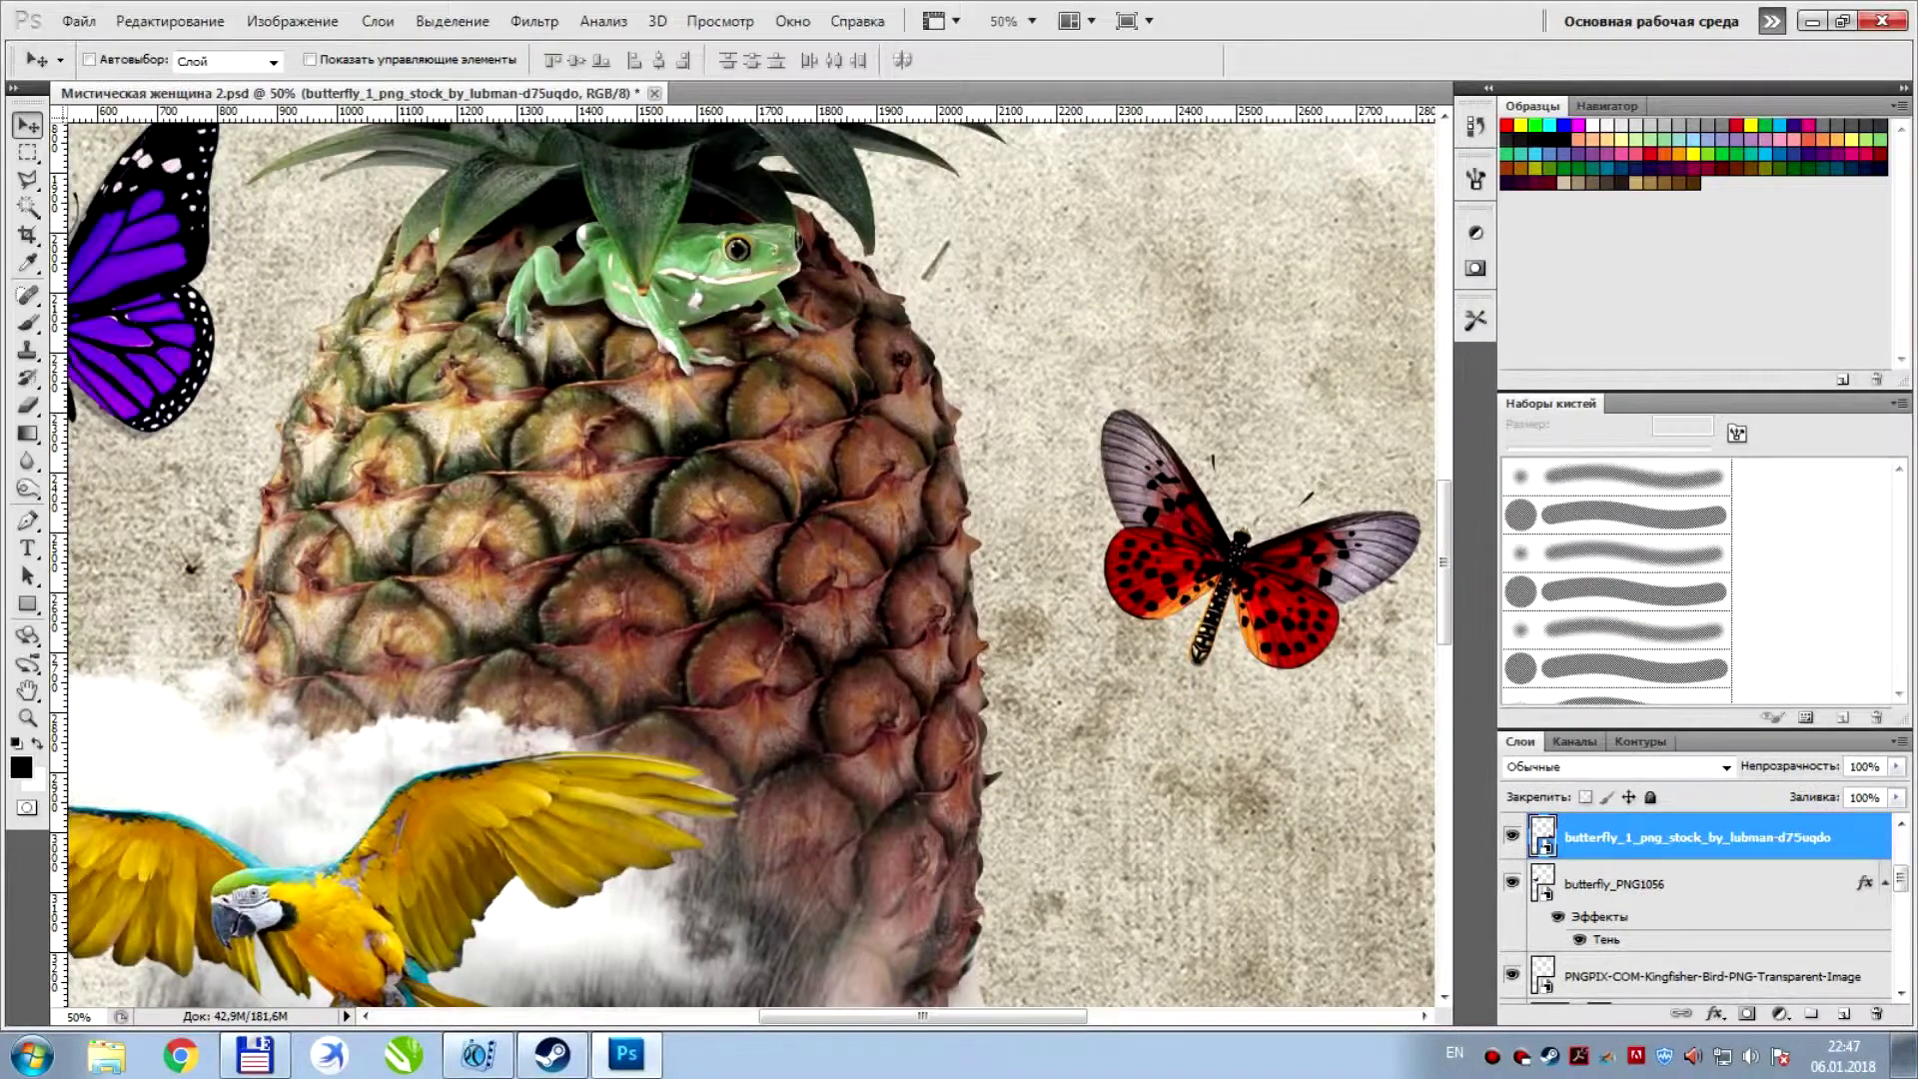
double_click(1850, 837)
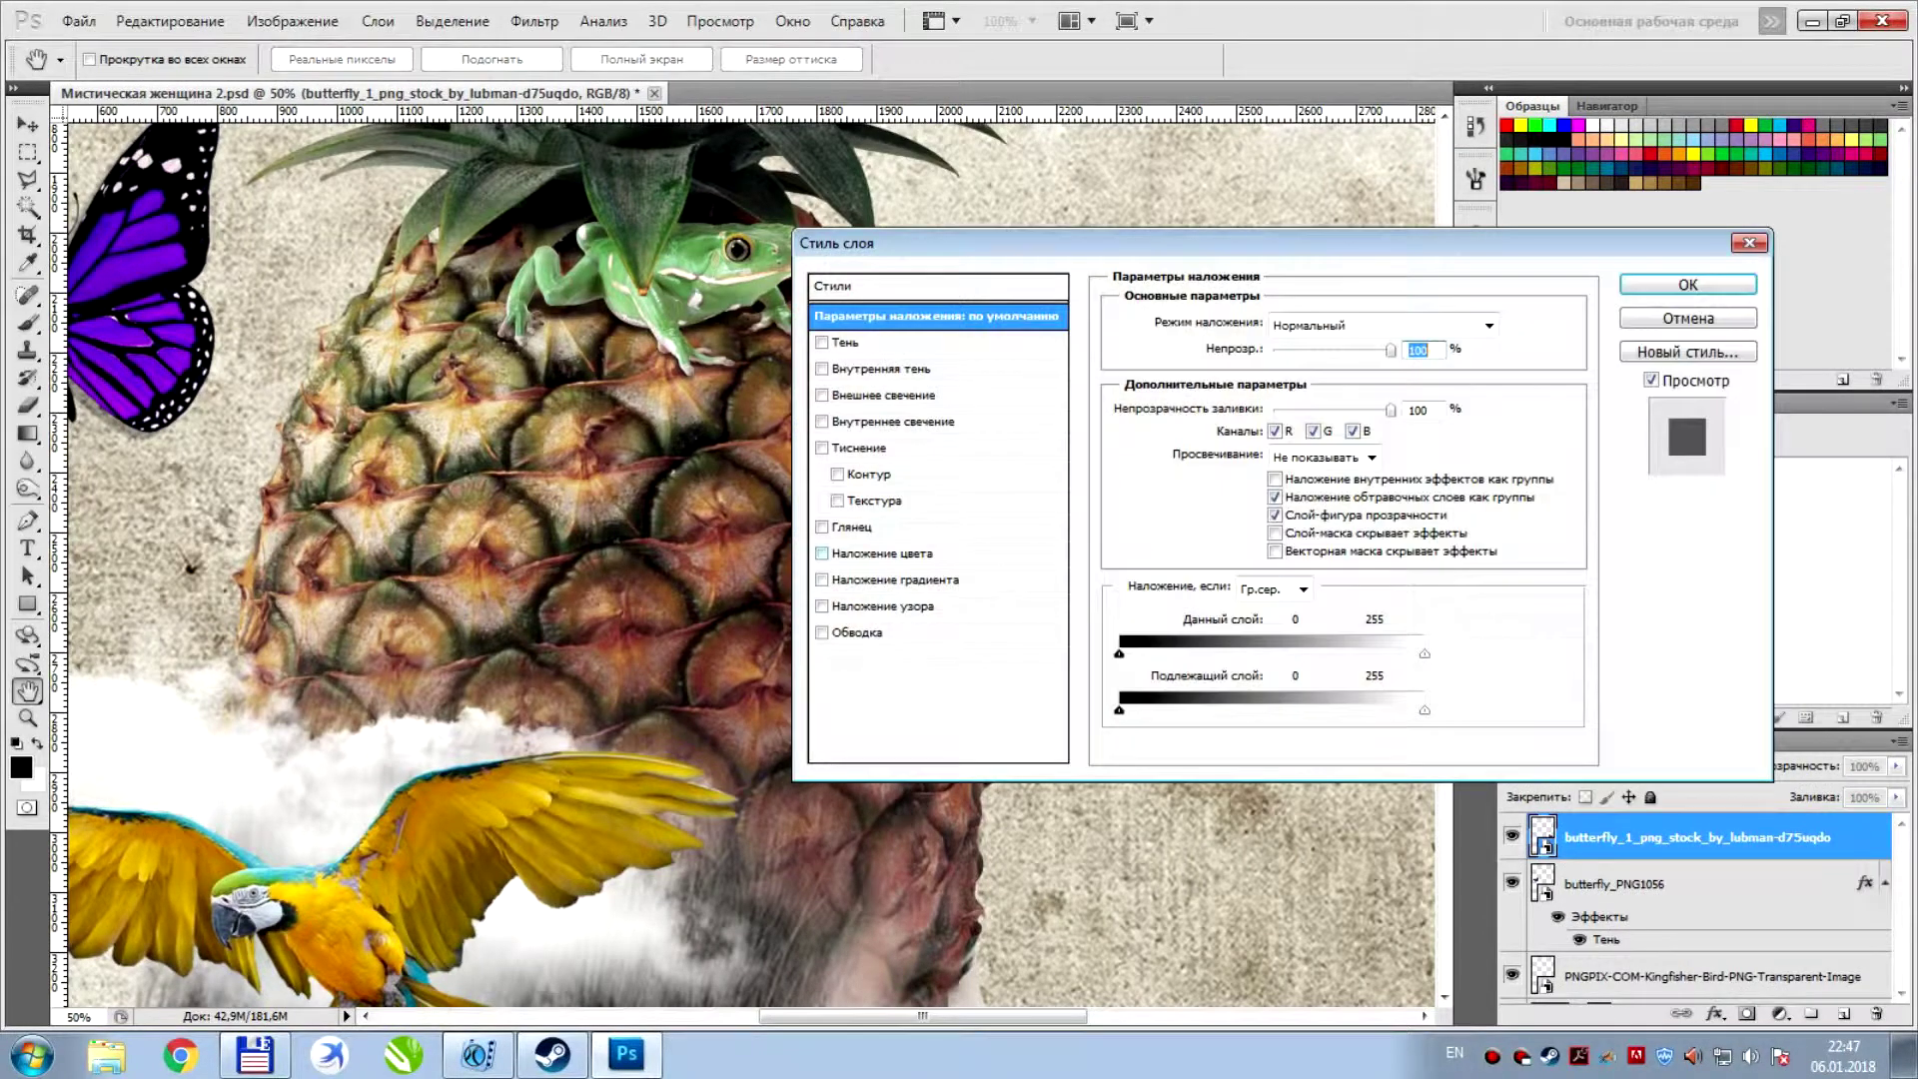
left_click(845, 341)
mouse_move(994, 244)
left_mouse_down()
mouse_move(227, 451)
mouse_move(245, 454)
left_mouse_up()
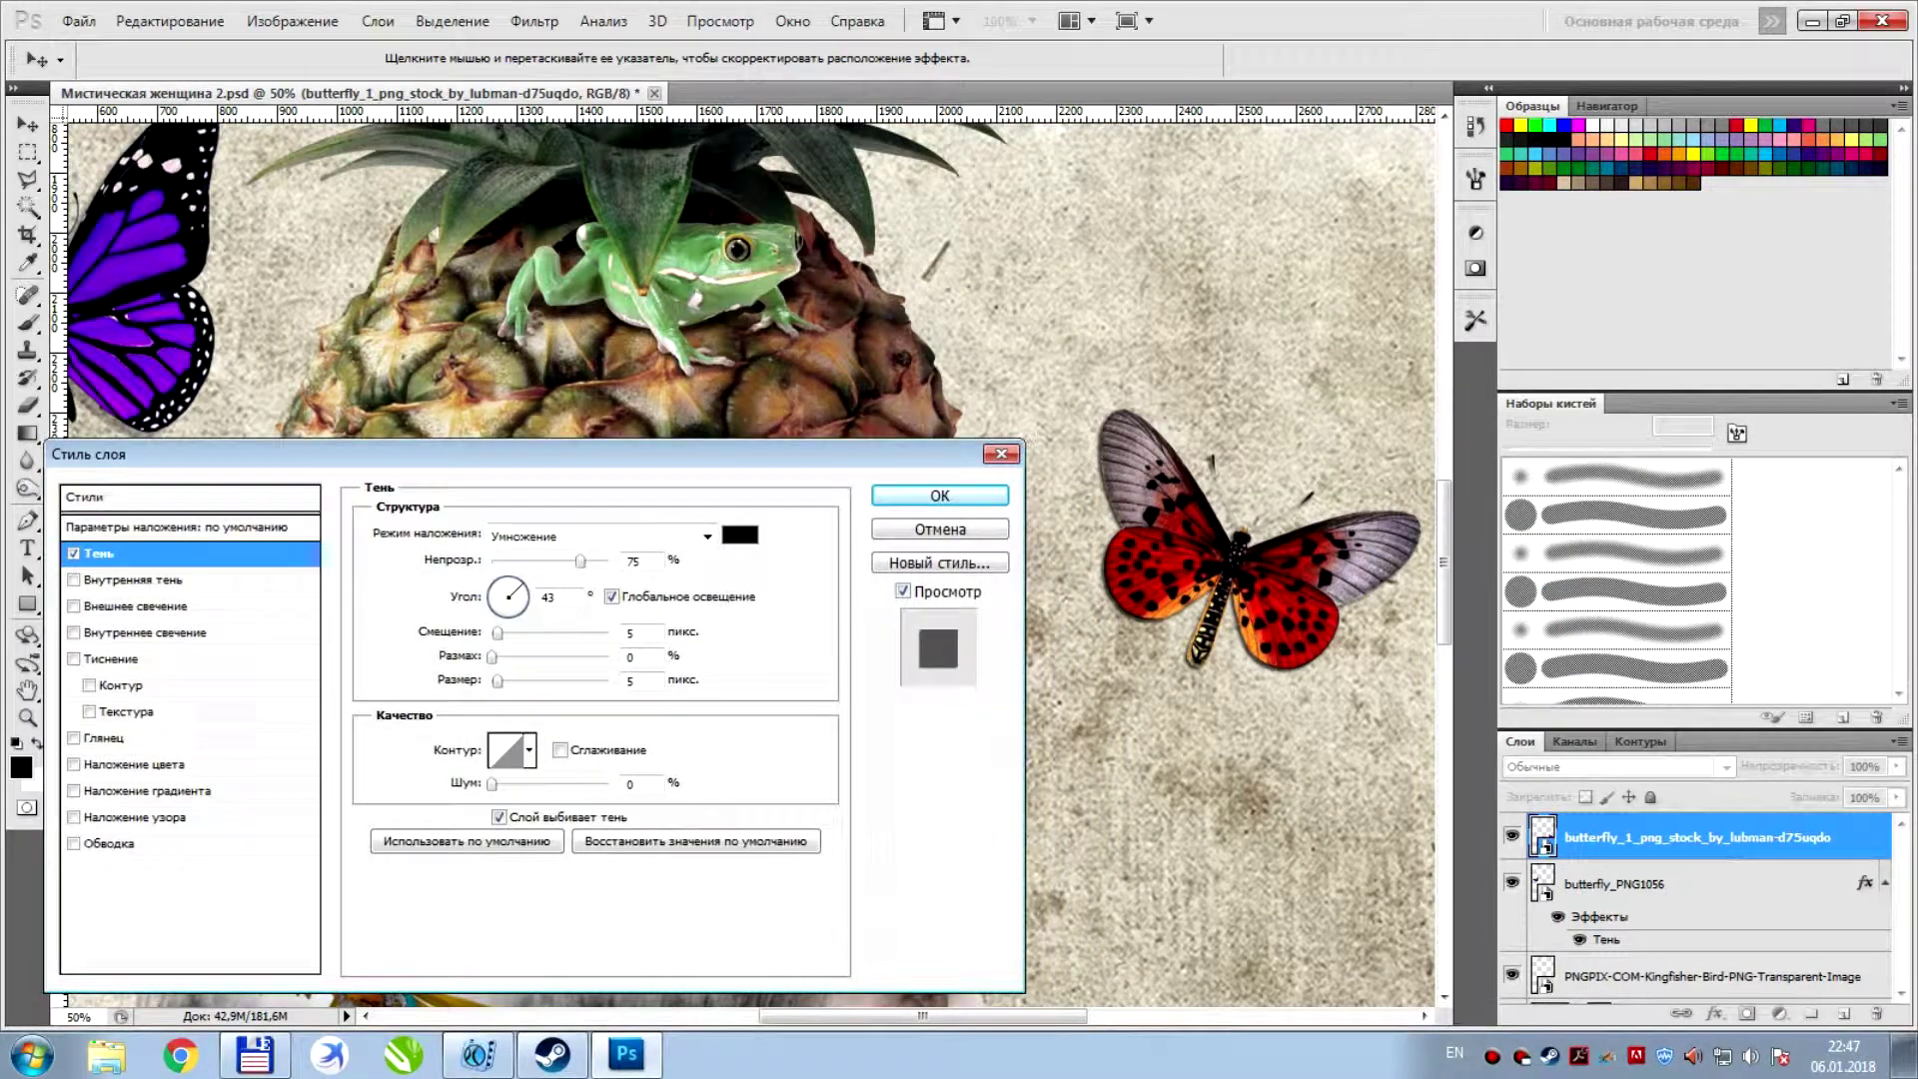
left_click_drag(579, 561, 549, 561)
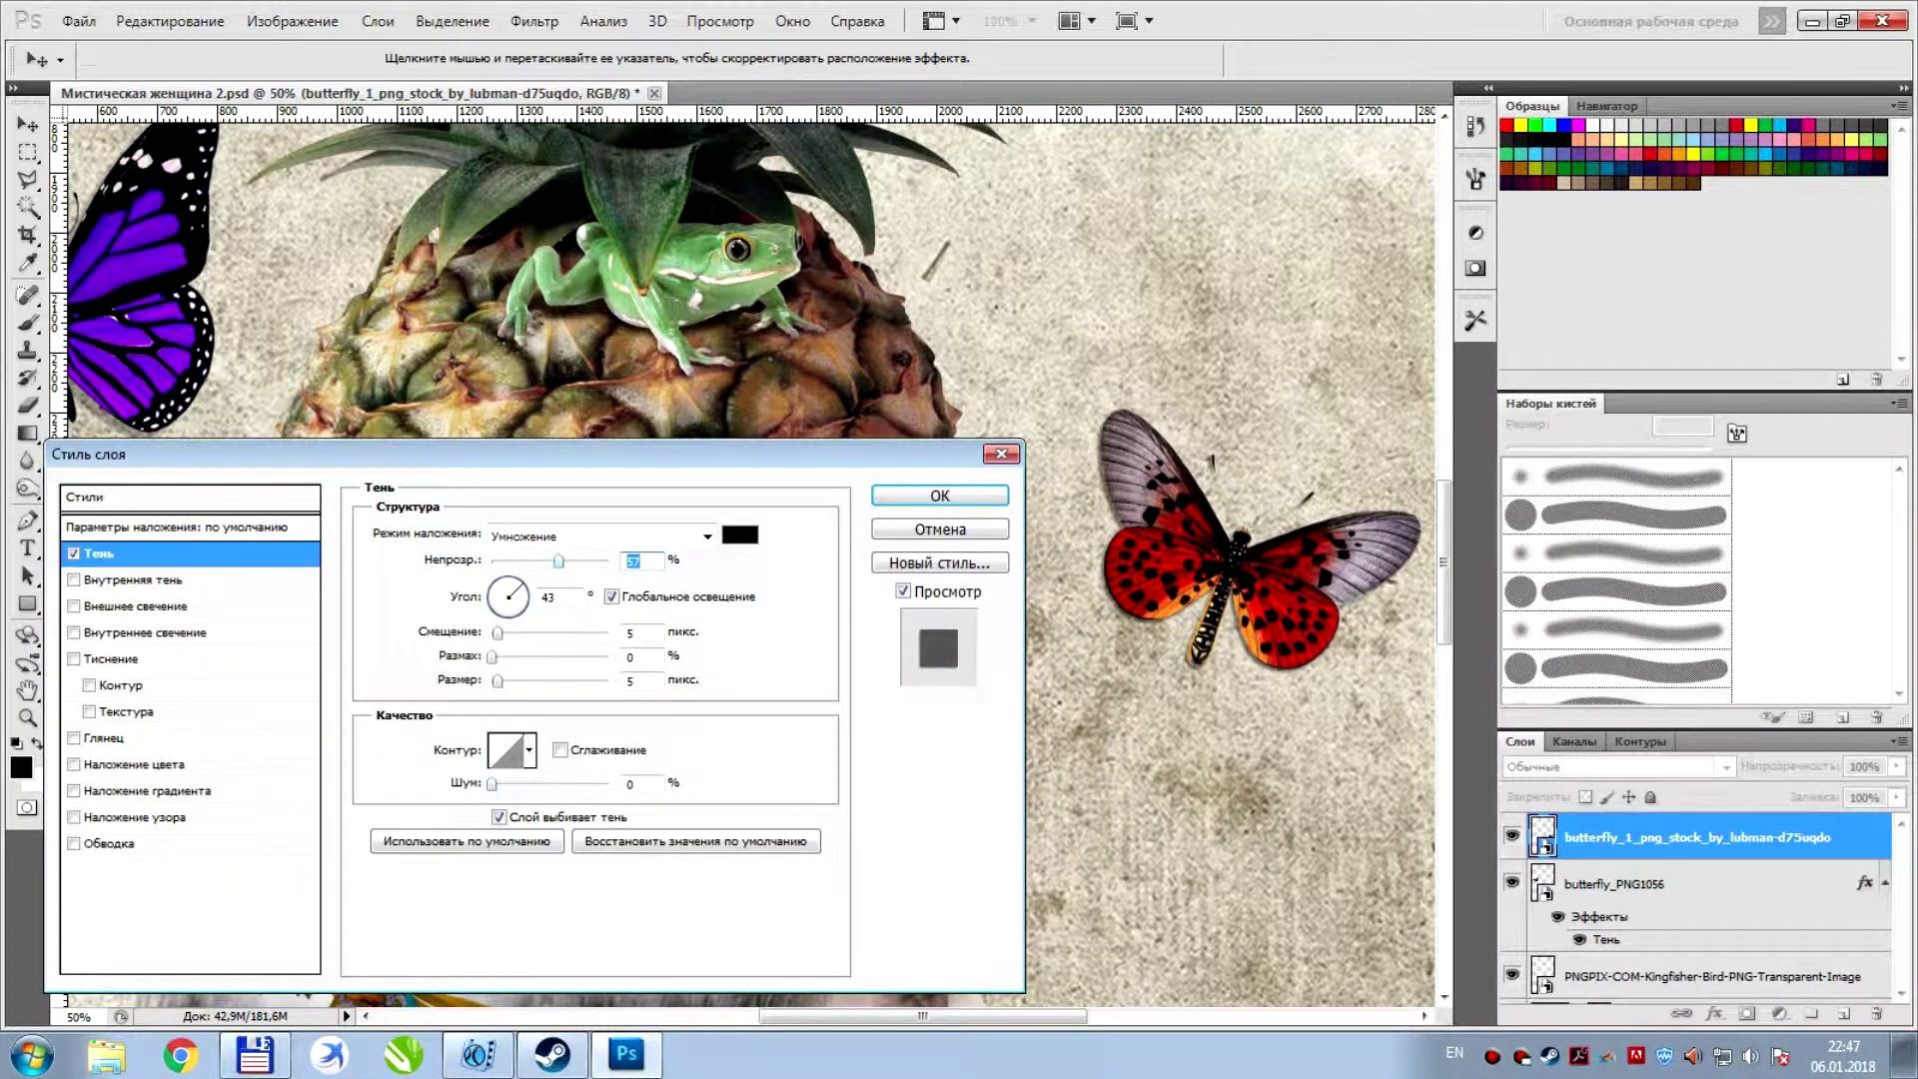
key("Return")
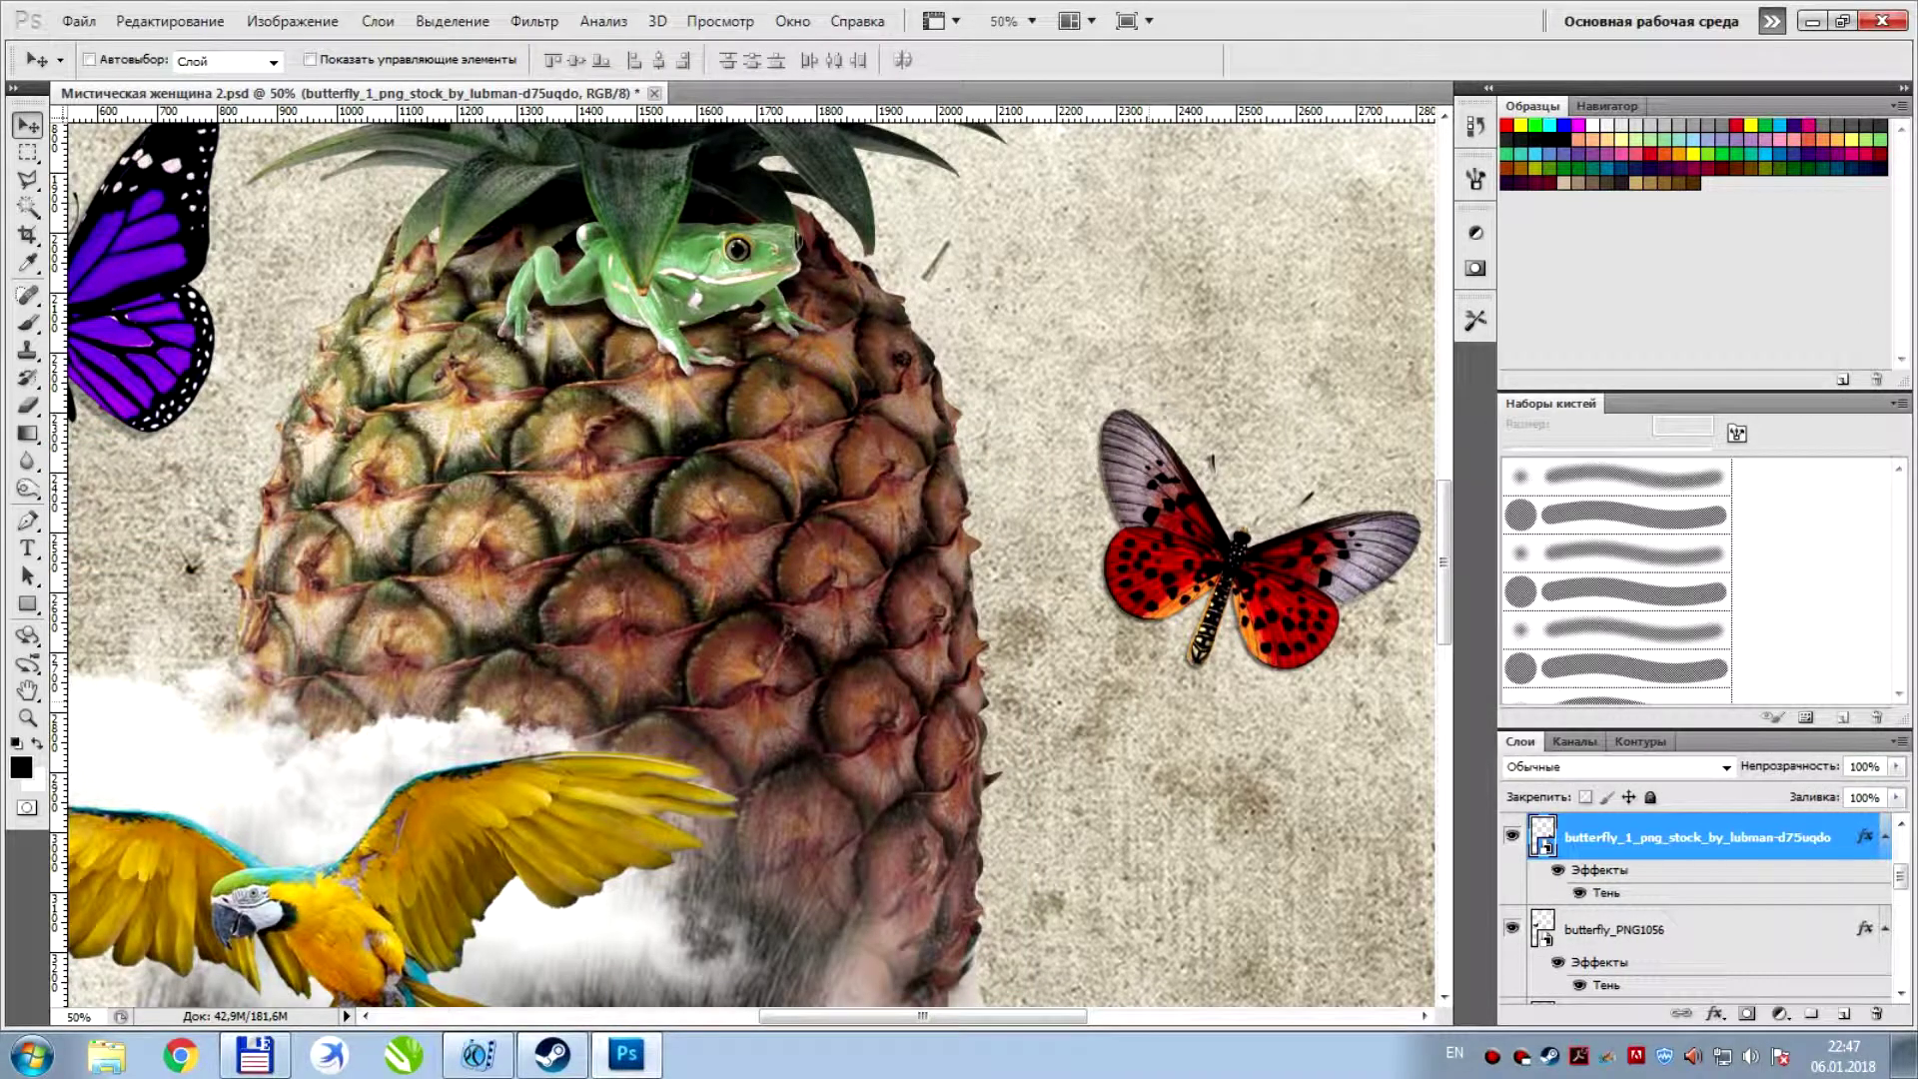
key("ctrl+minus")
key("ctrl+minus")
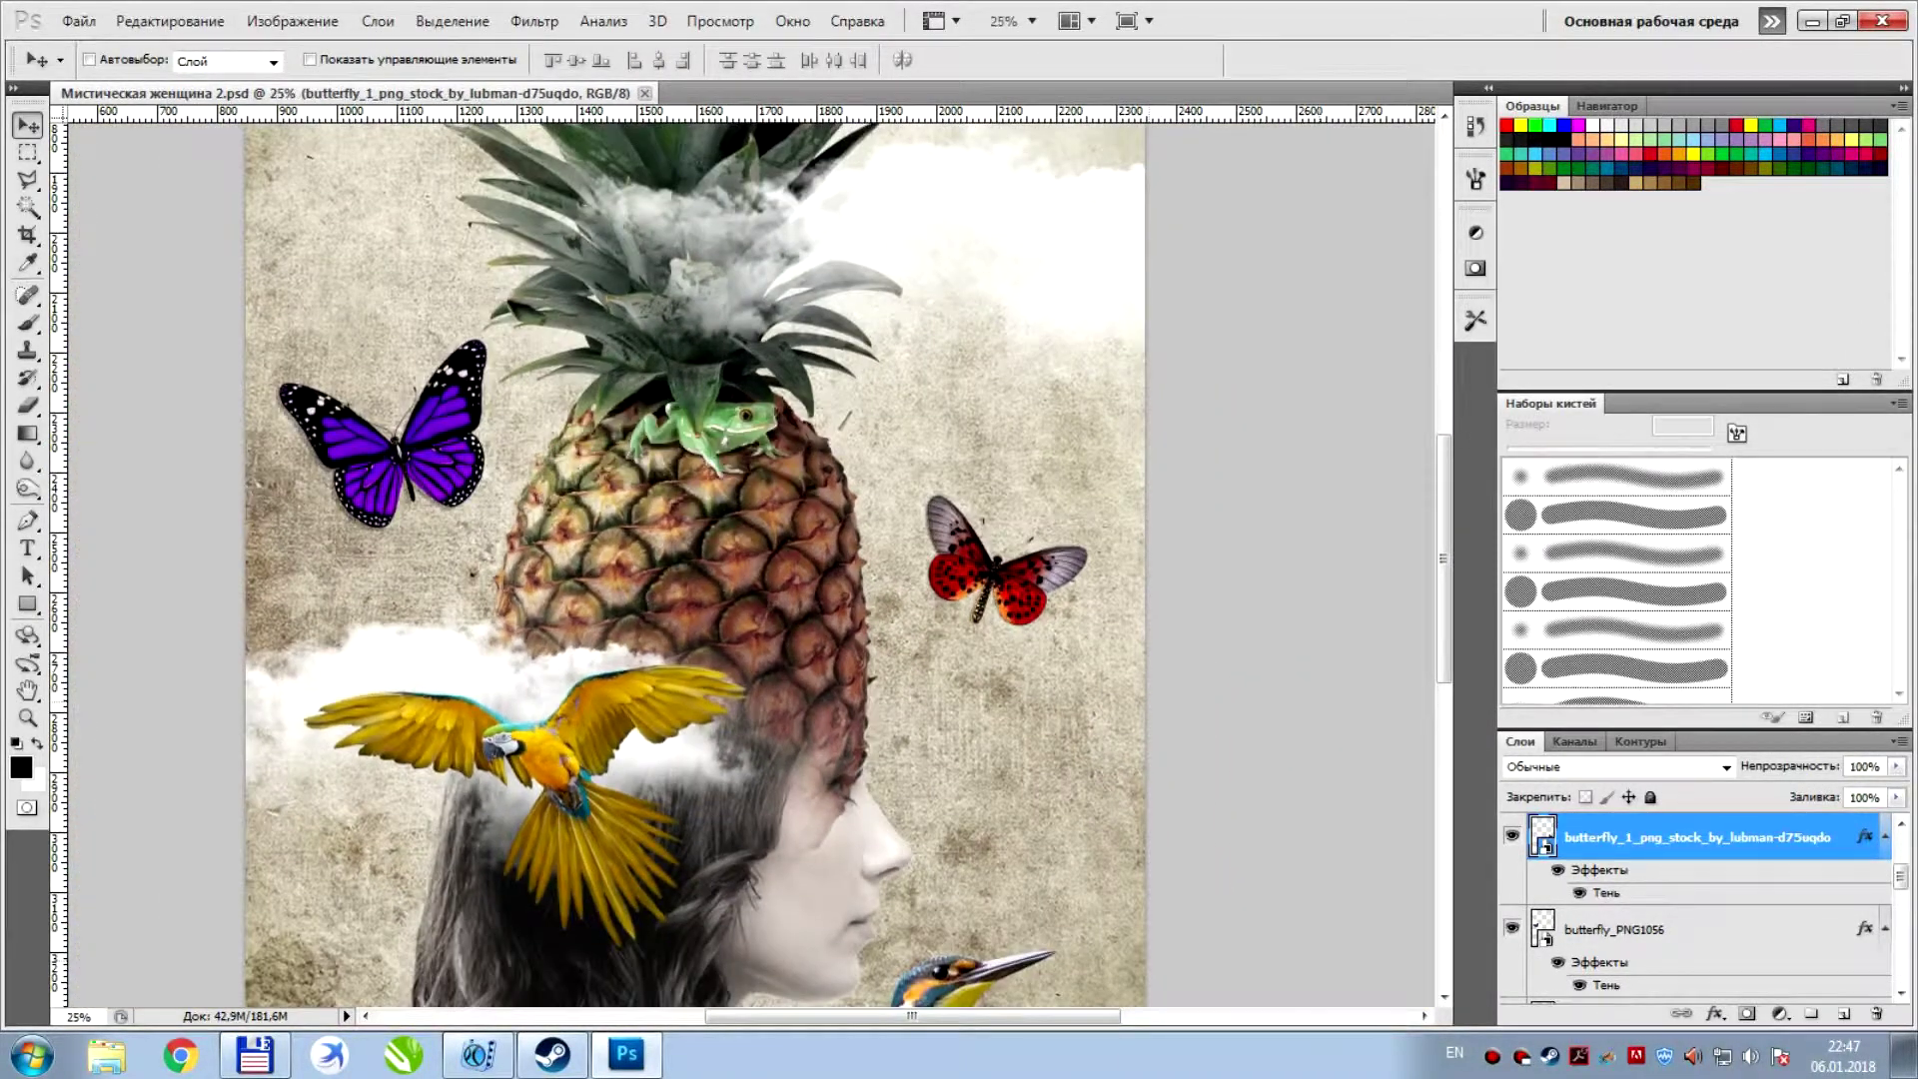
scroll(749, 560, "down", 10)
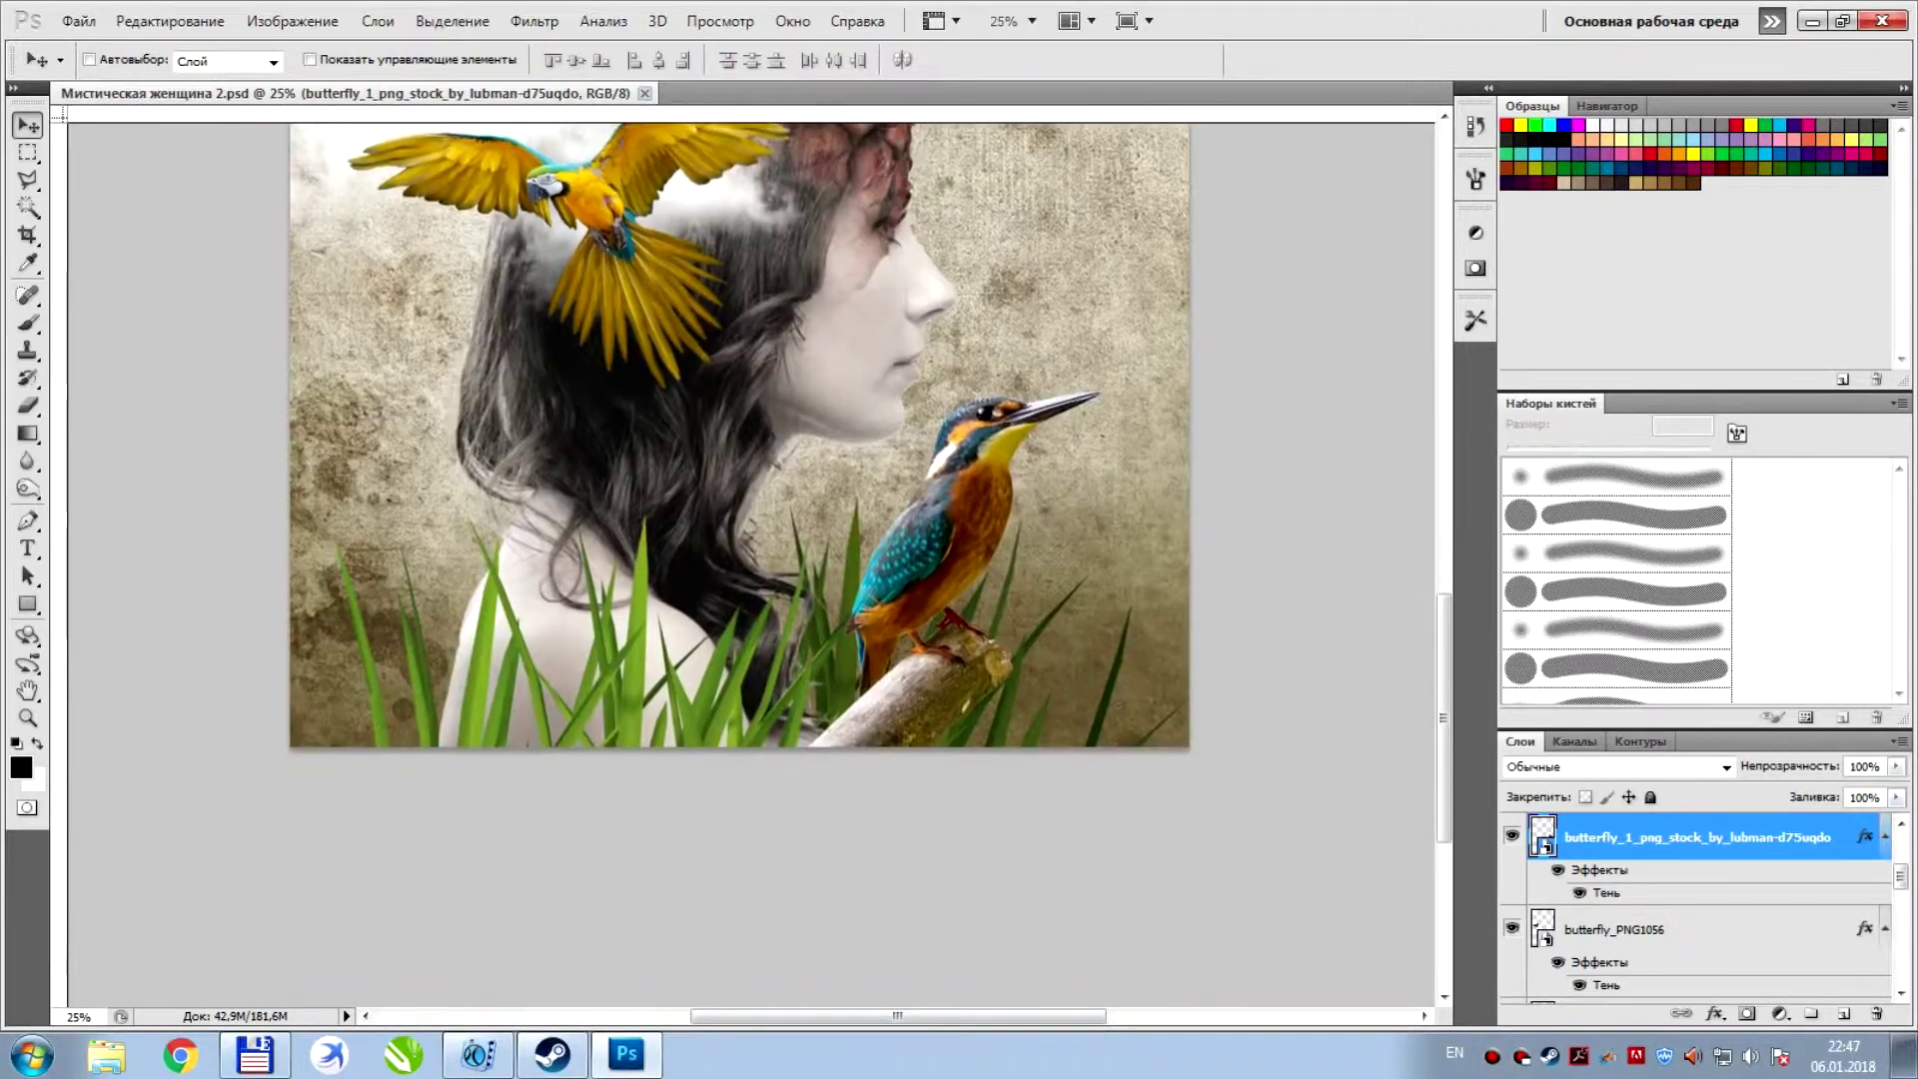
key("ctrl+plus")
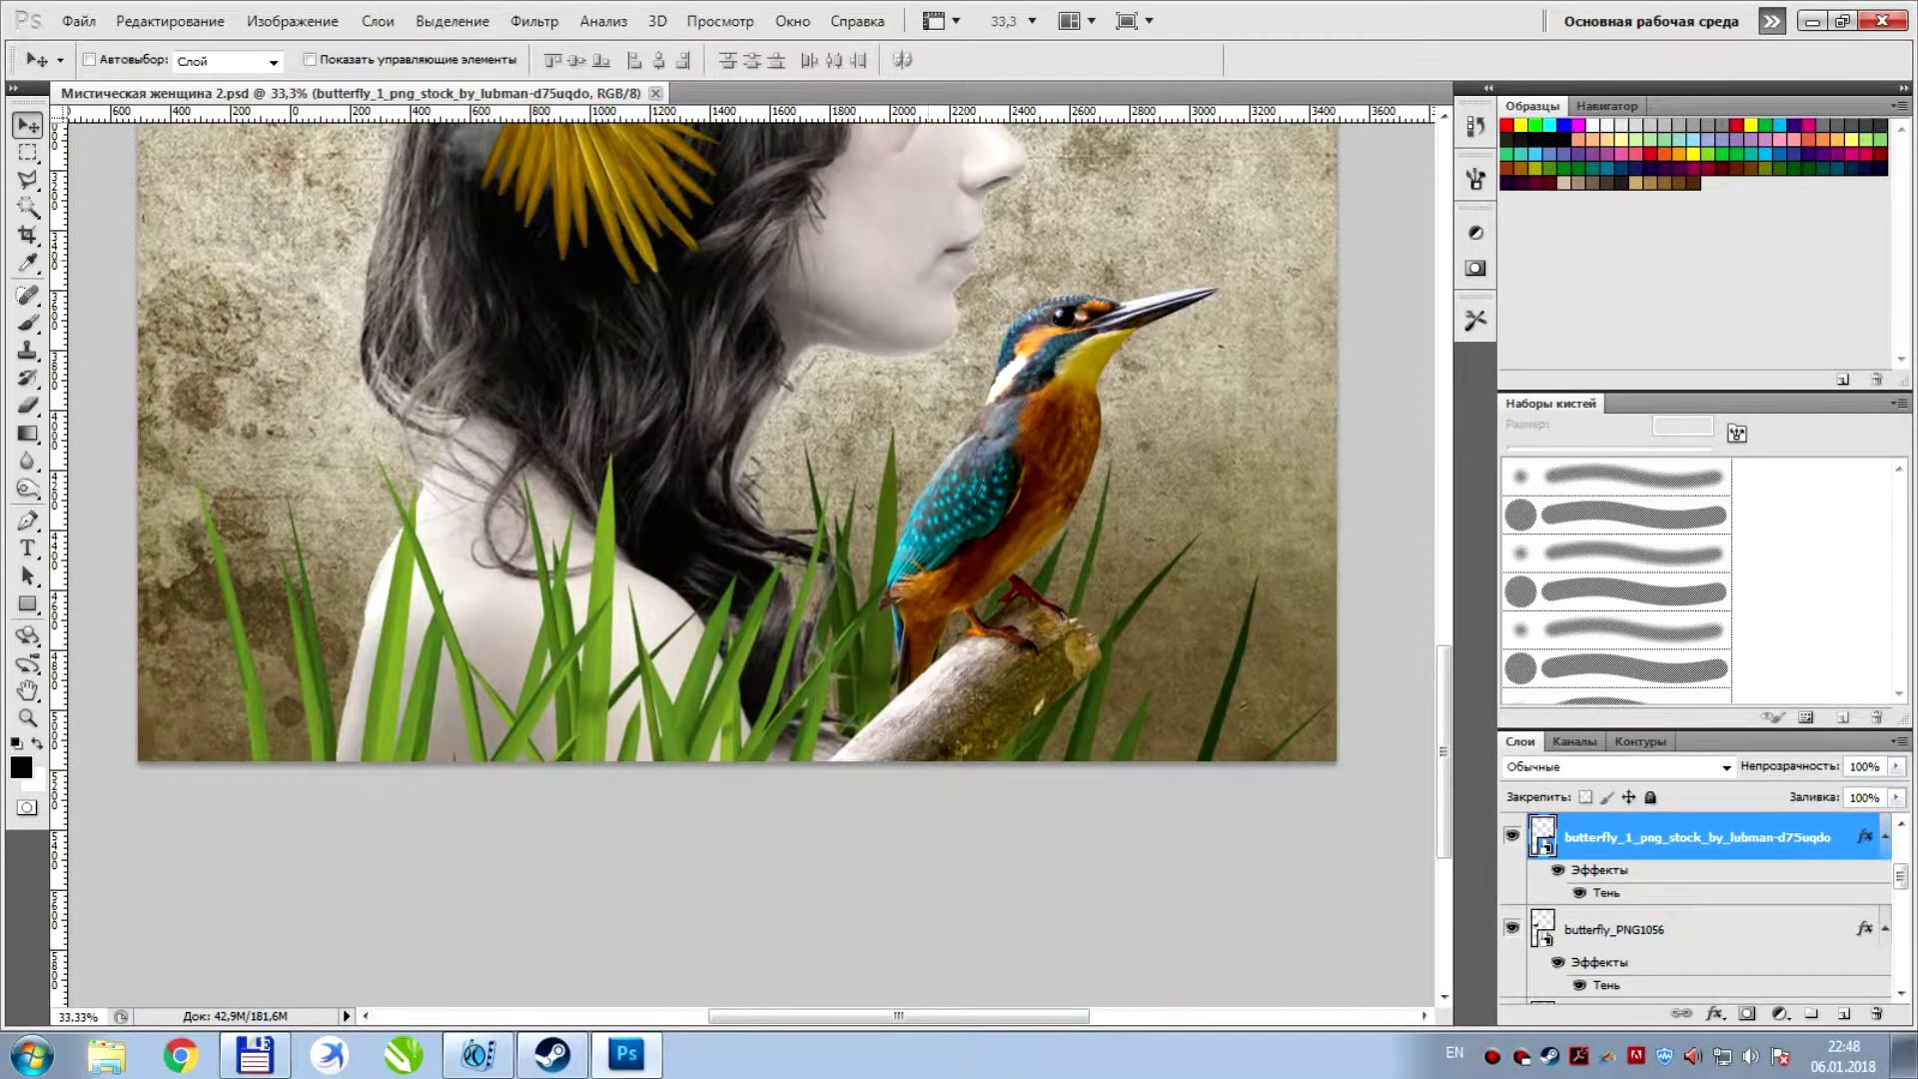
left_click_drag(903, 200, 1089, 600)
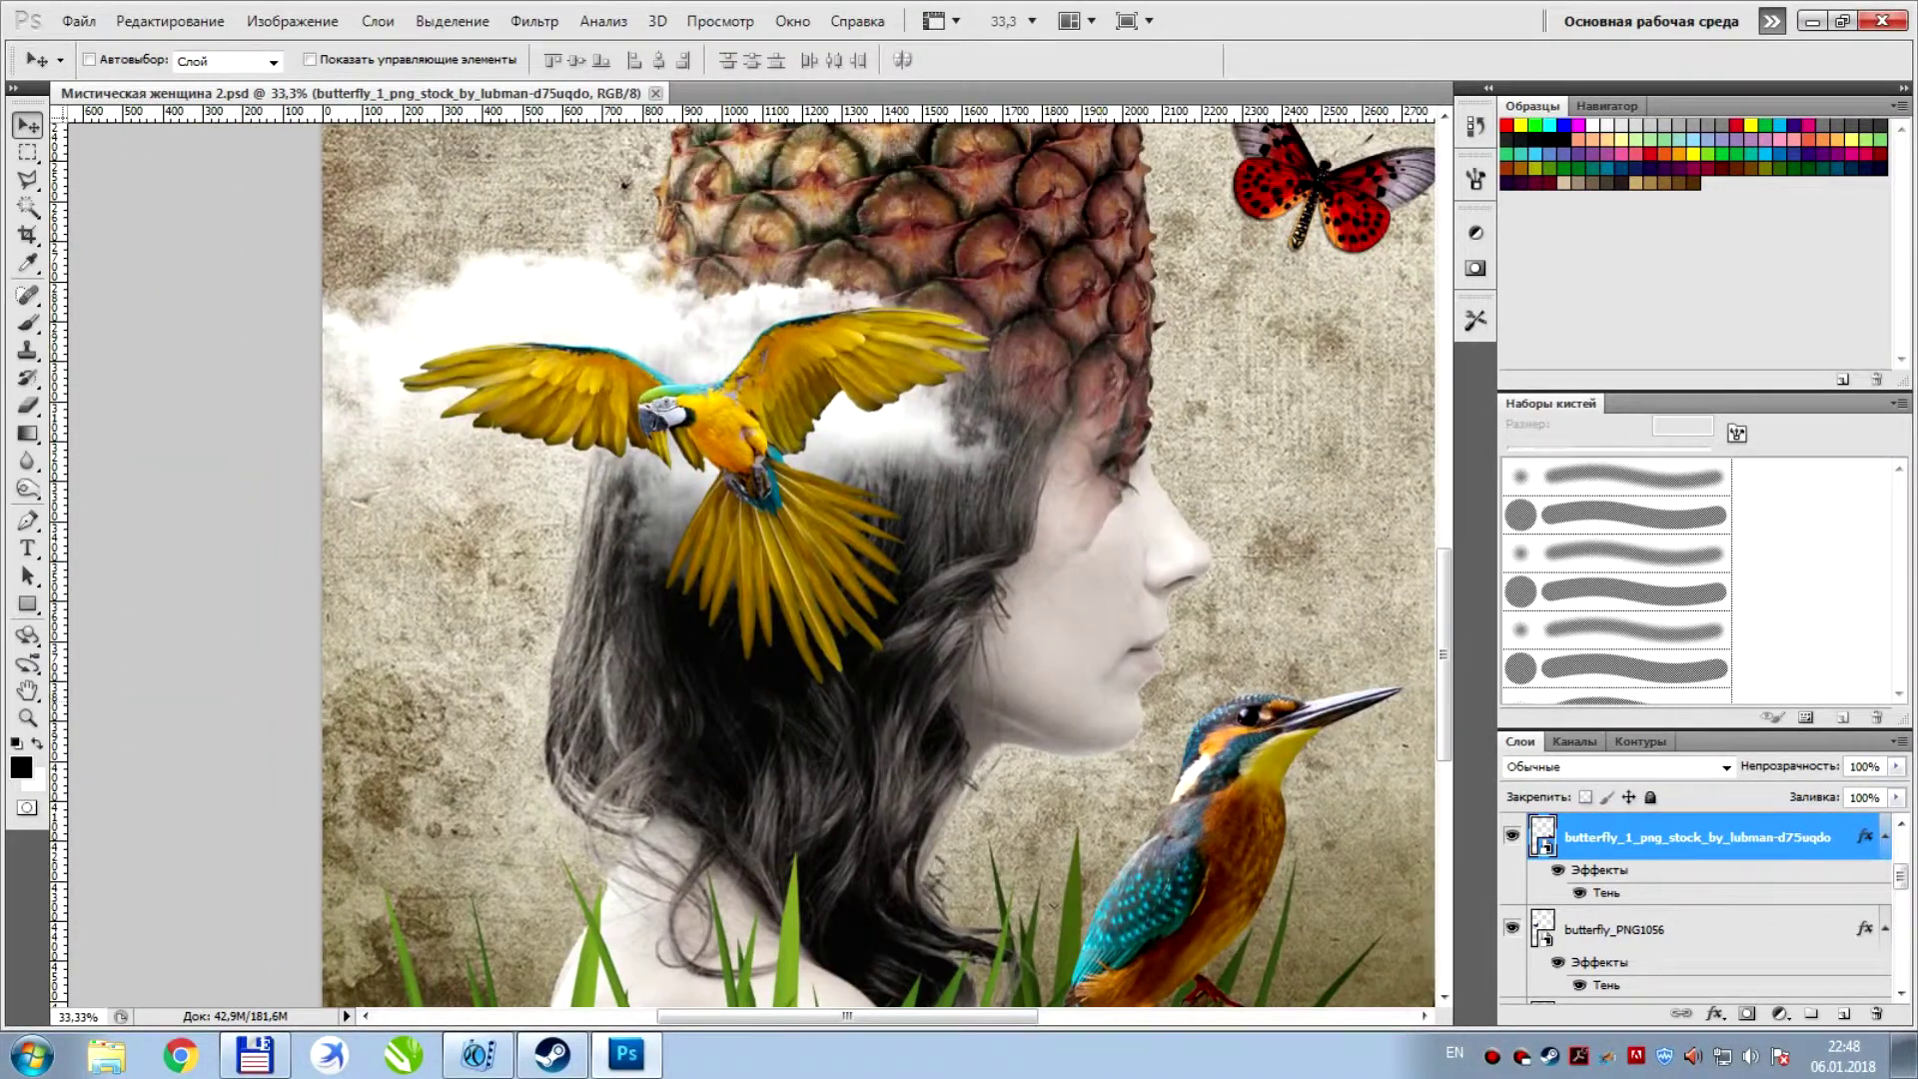
scroll(749, 559, "down", 3)
scroll(750, 560, "up", 5)
scroll(749, 559, "up", 5)
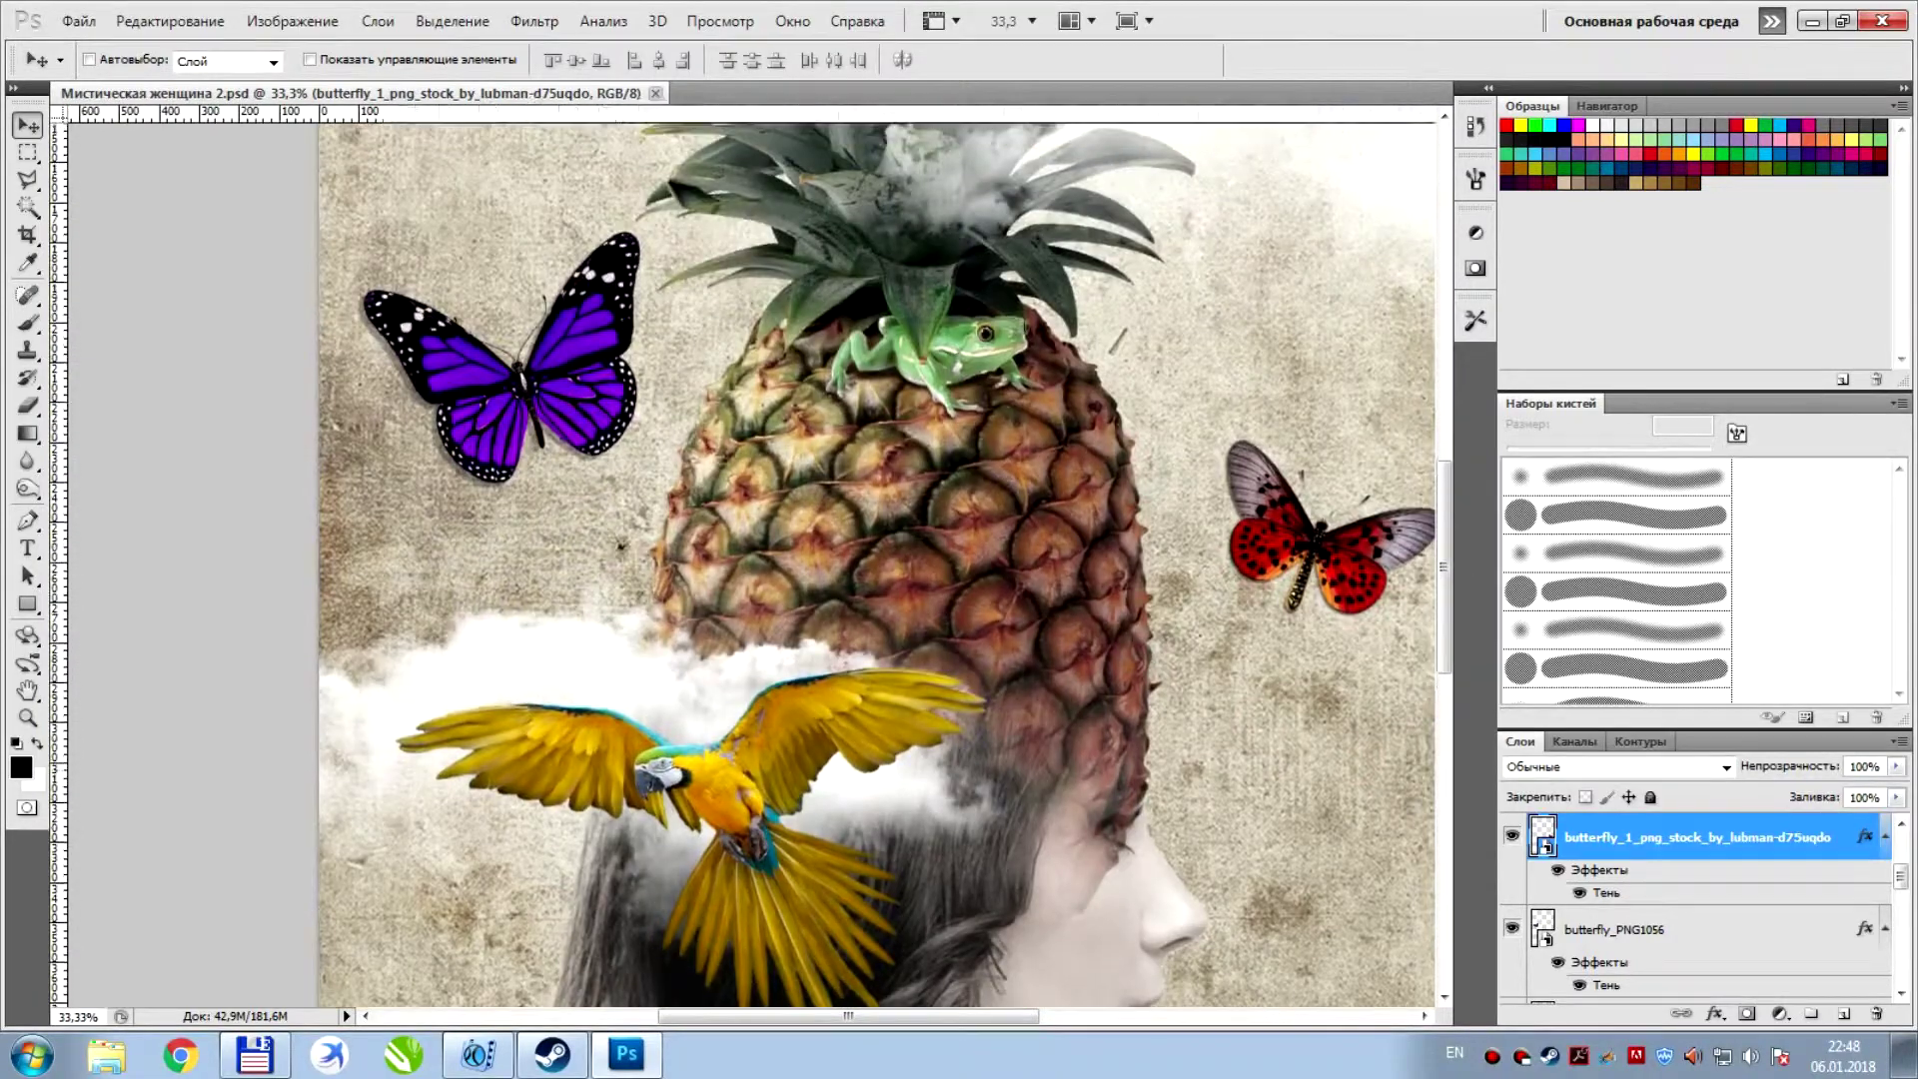
scroll(880, 559, "up", 3)
scroll(1129, 540, "up", 10)
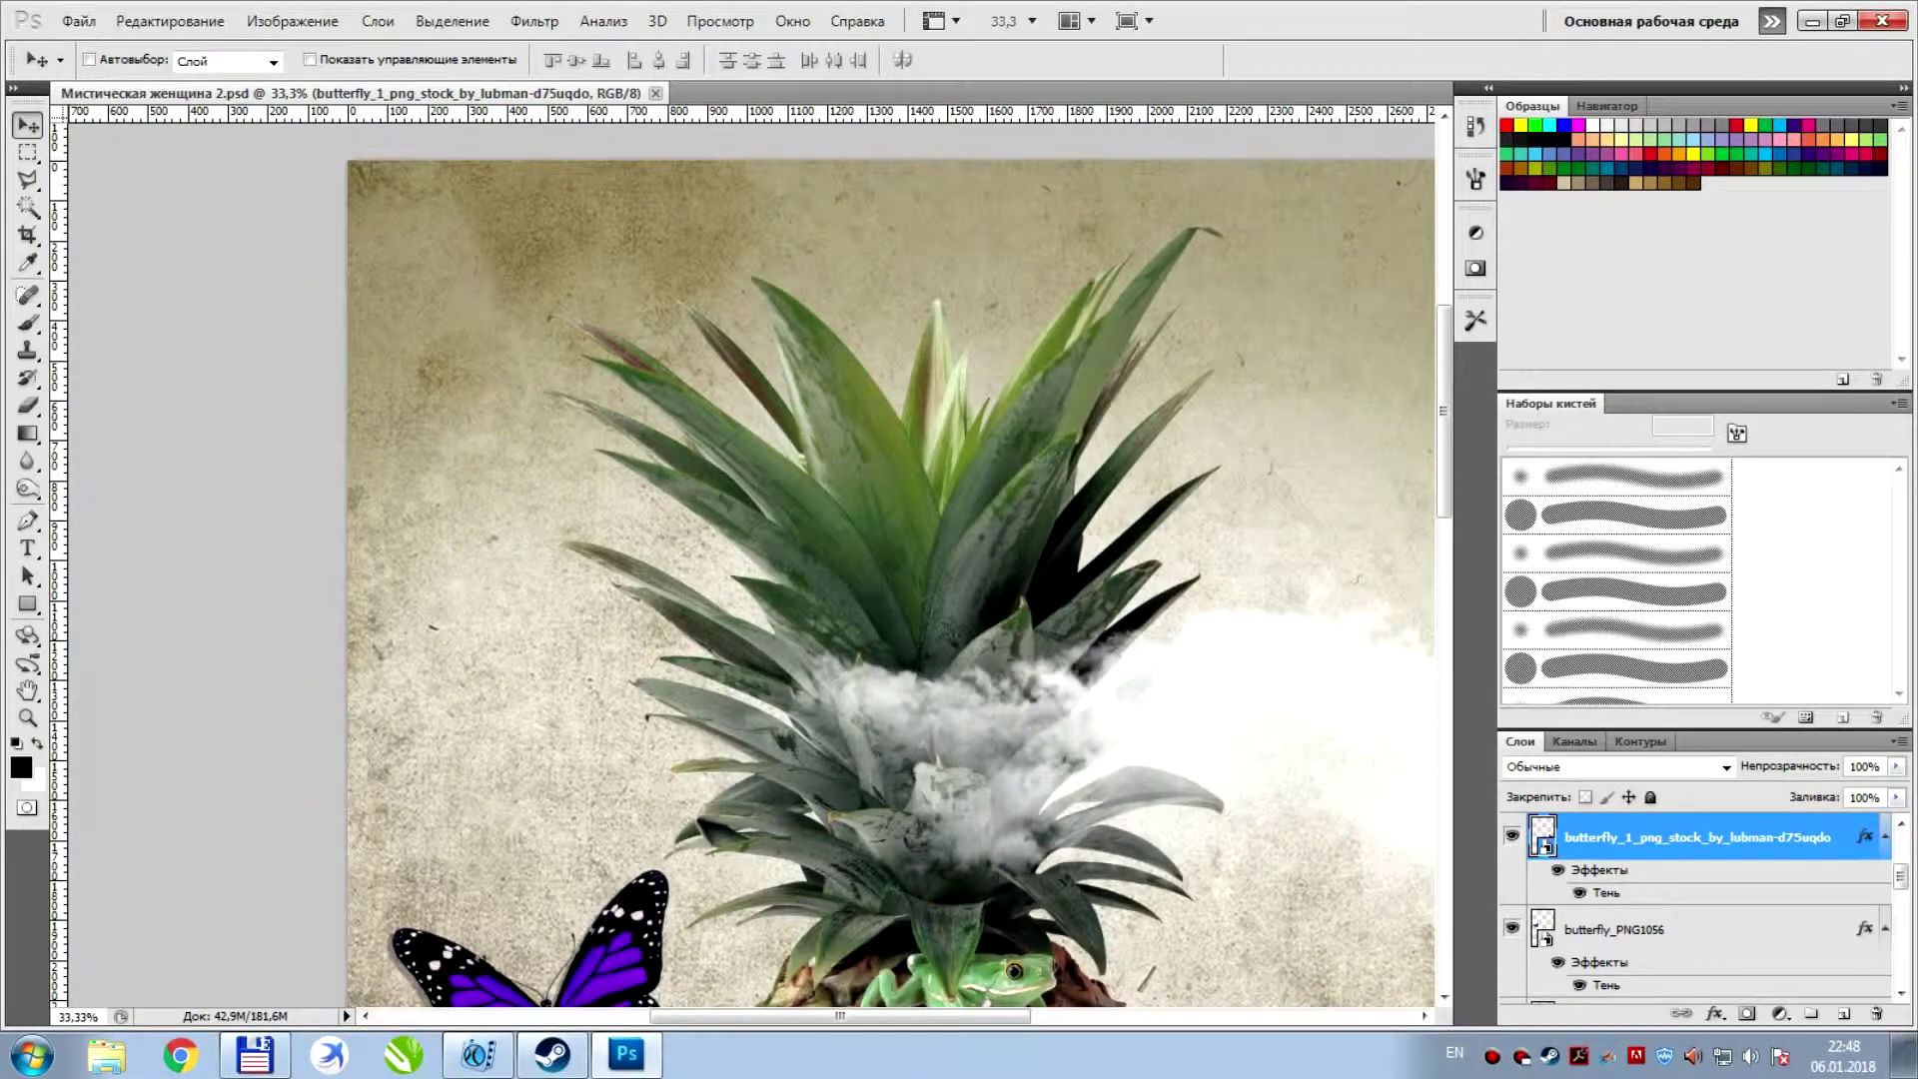
left_click(78, 20)
Place the Bird image at about a third size on the pineapple leaves, flipped horizontally
left_click(120, 397)
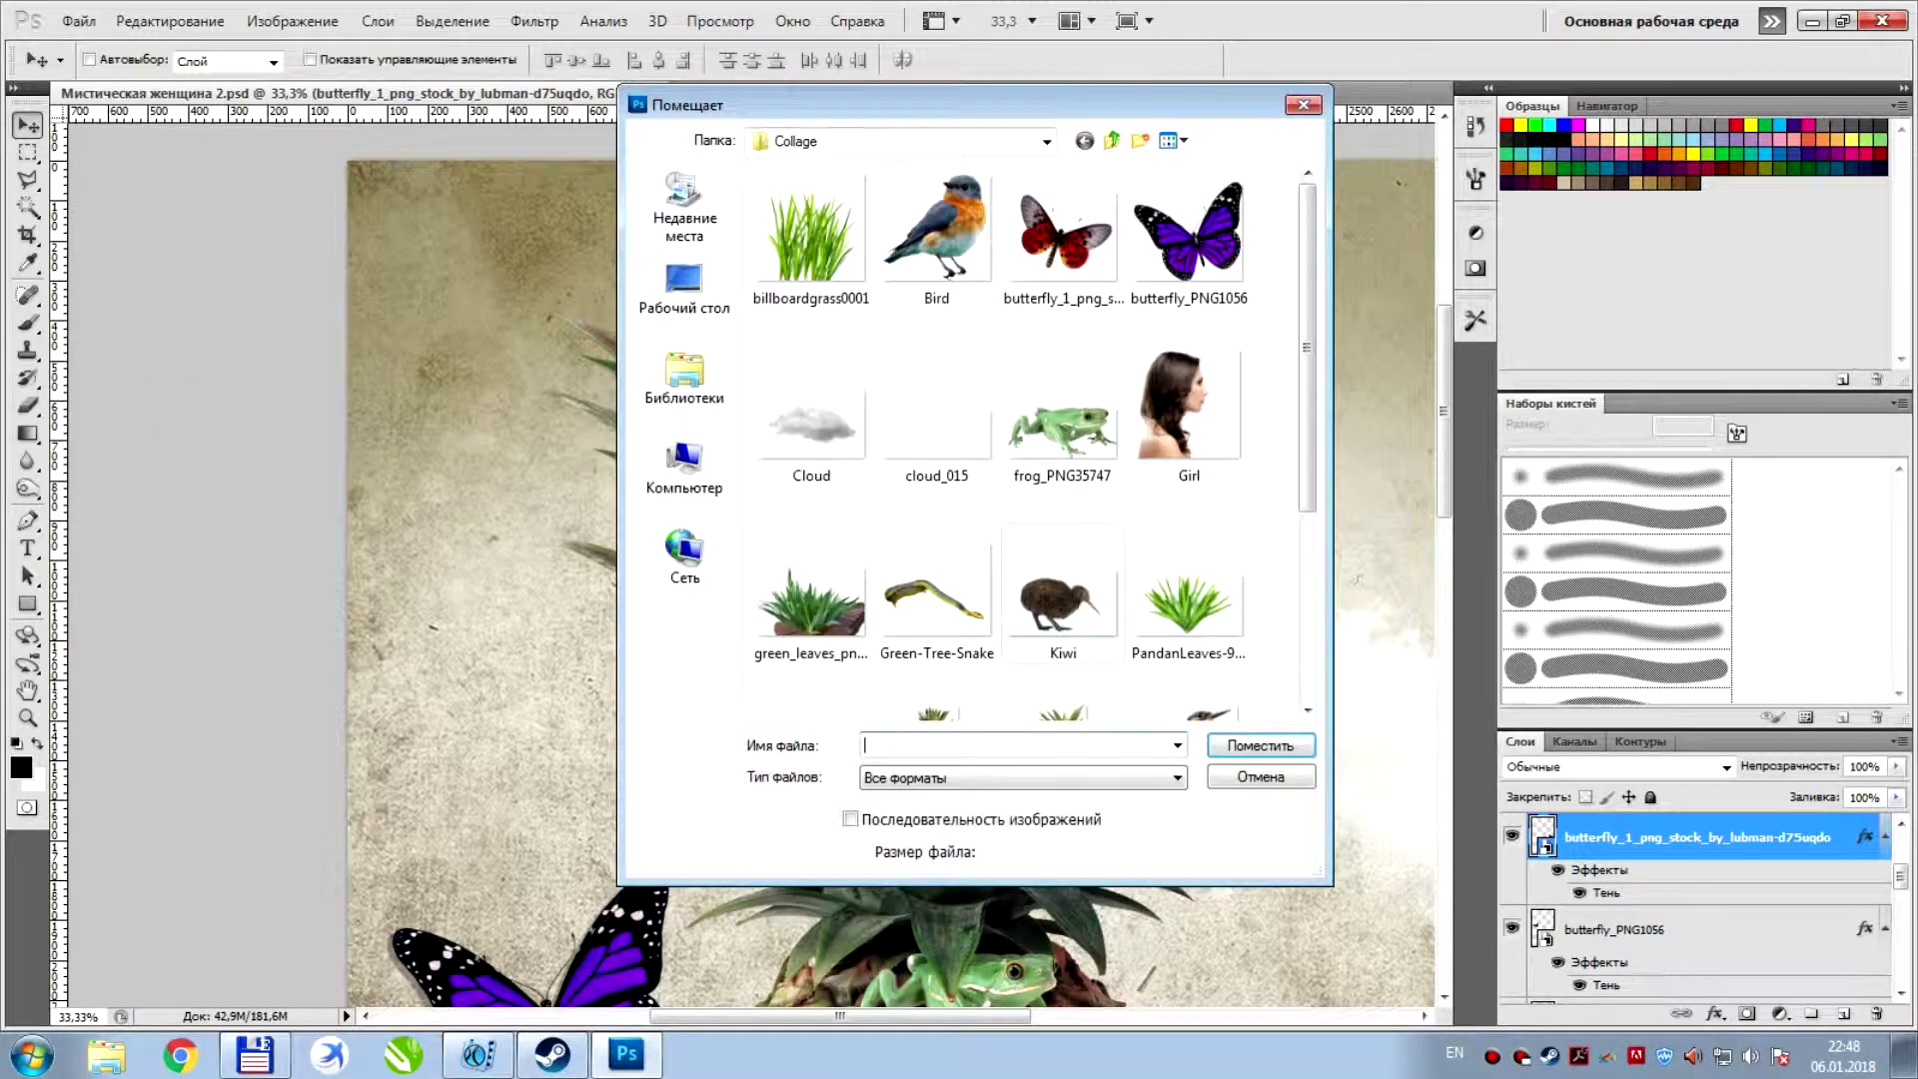
double_click(936, 230)
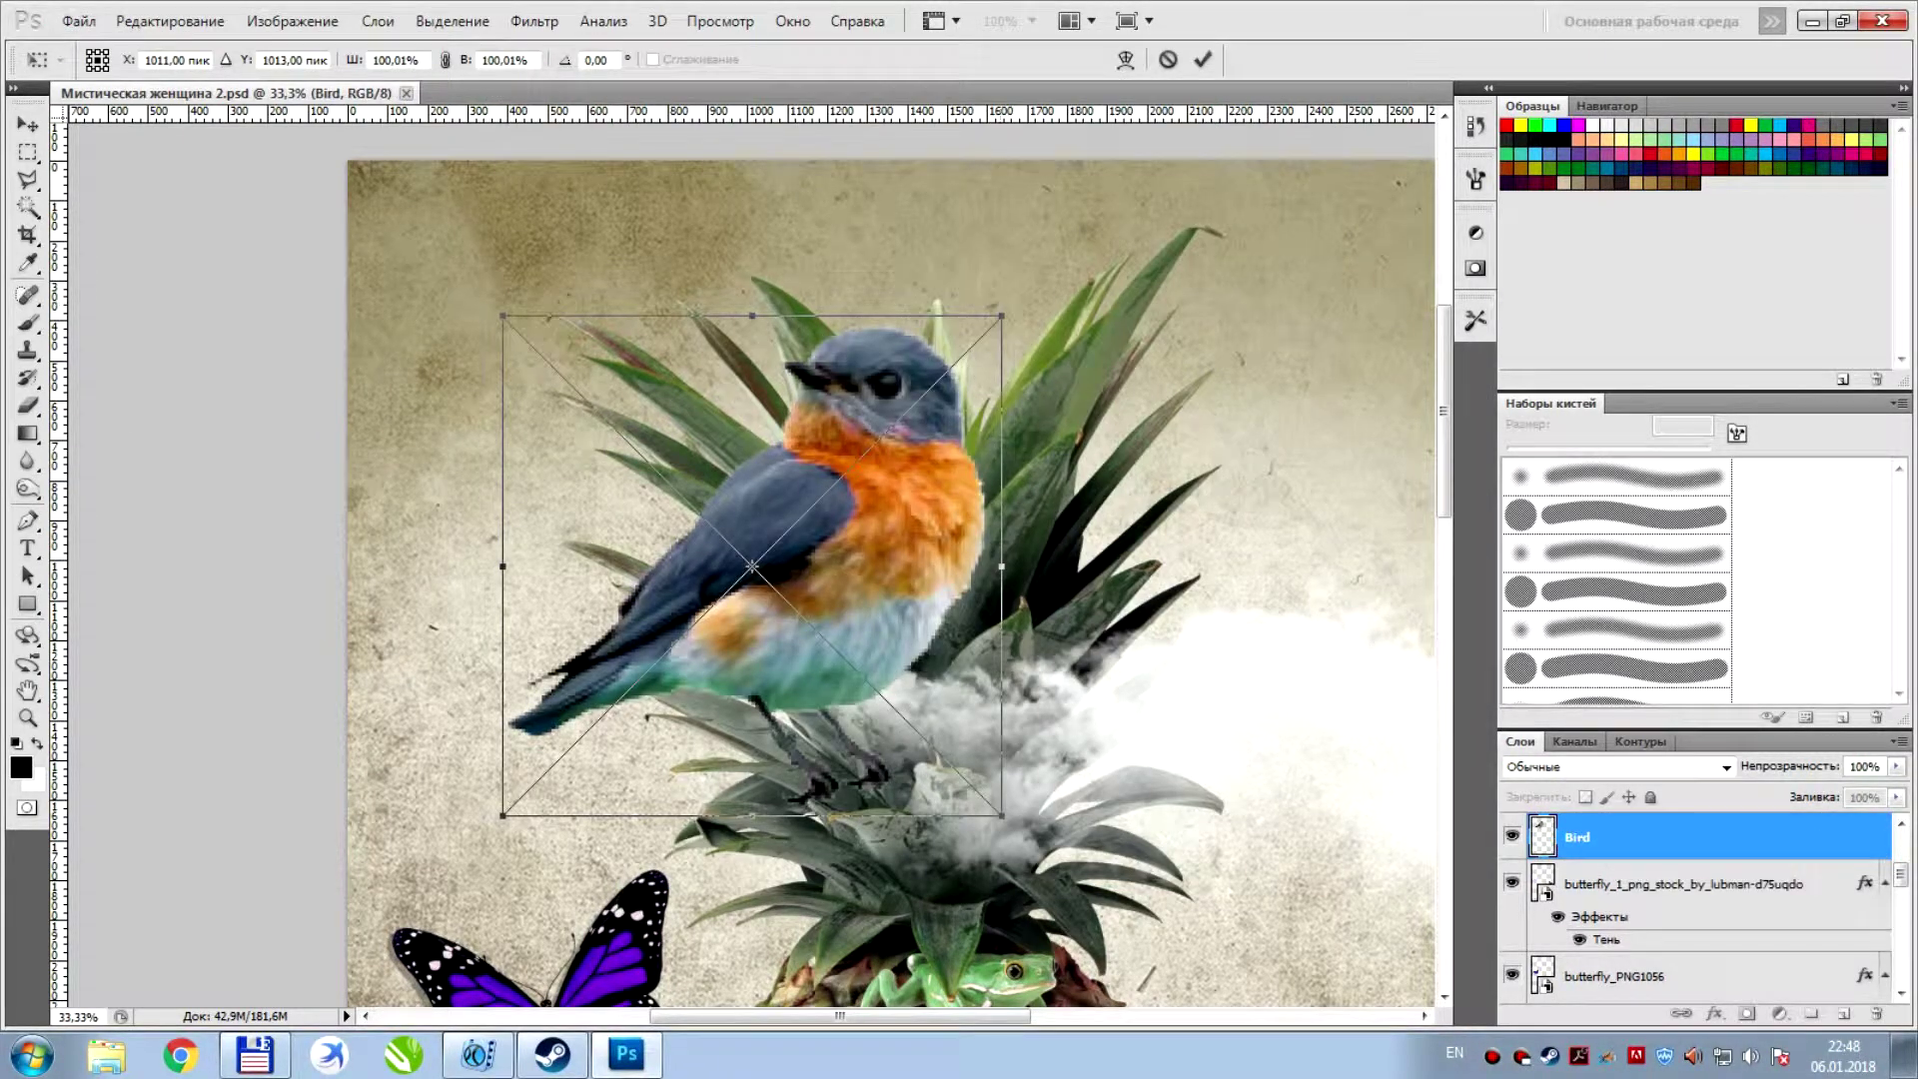
left_click_drag(1001, 316, 685, 633)
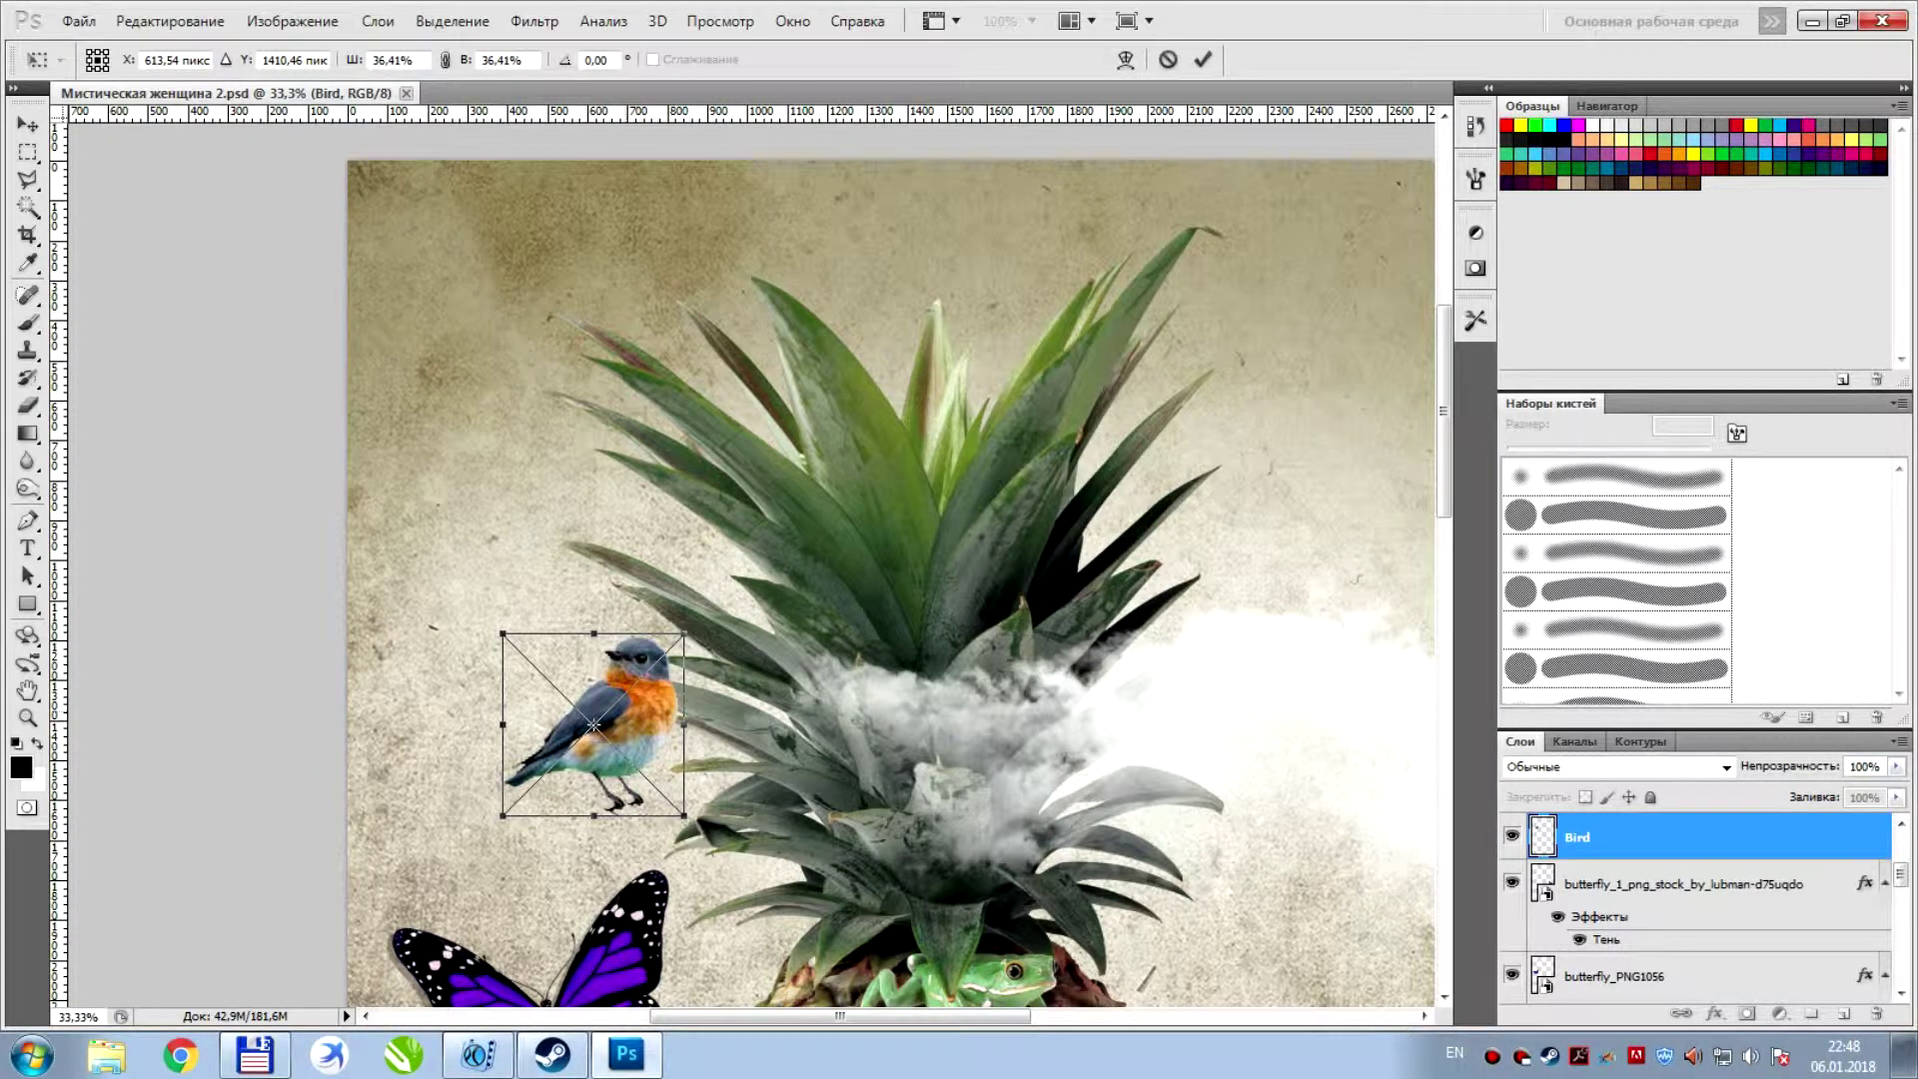
mouse_move(594, 723)
left_mouse_down()
mouse_move(920, 548)
mouse_move(757, 497)
left_mouse_up()
right_click(757, 498)
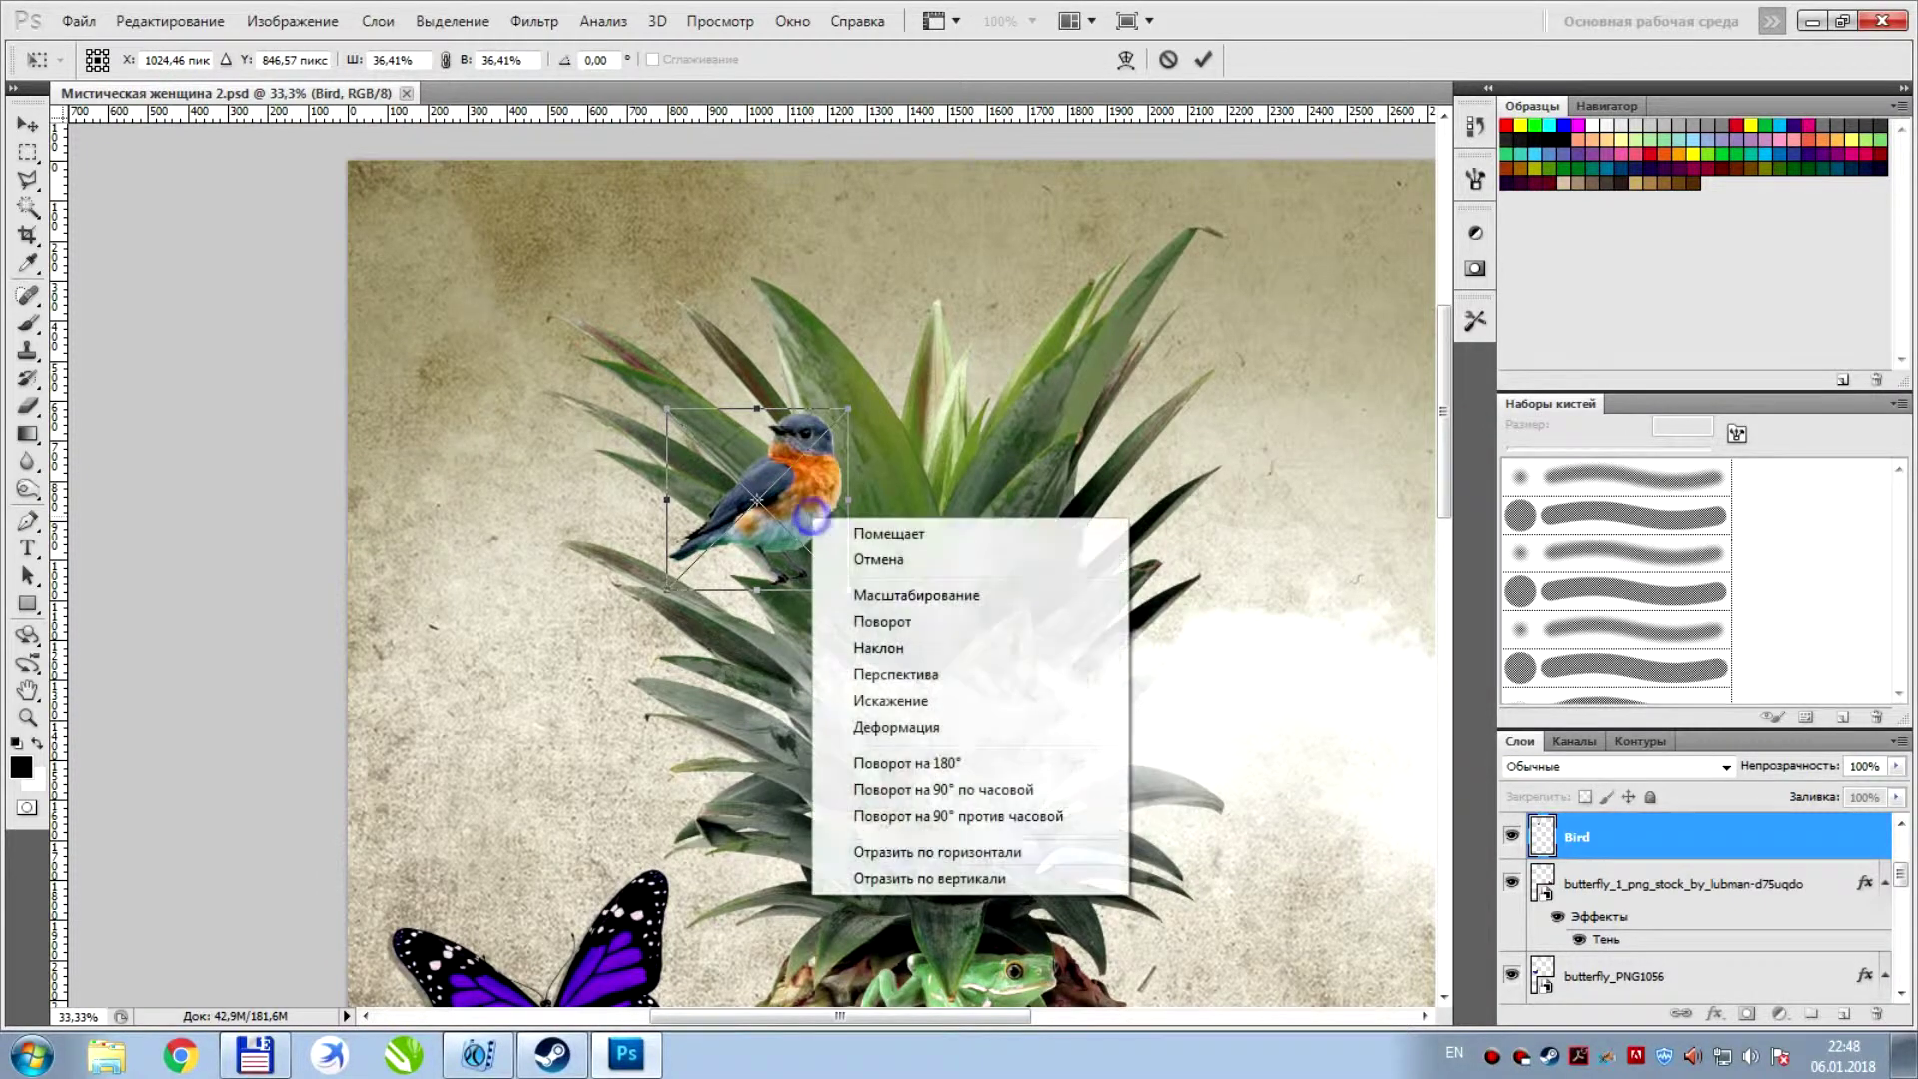
left_click(939, 849)
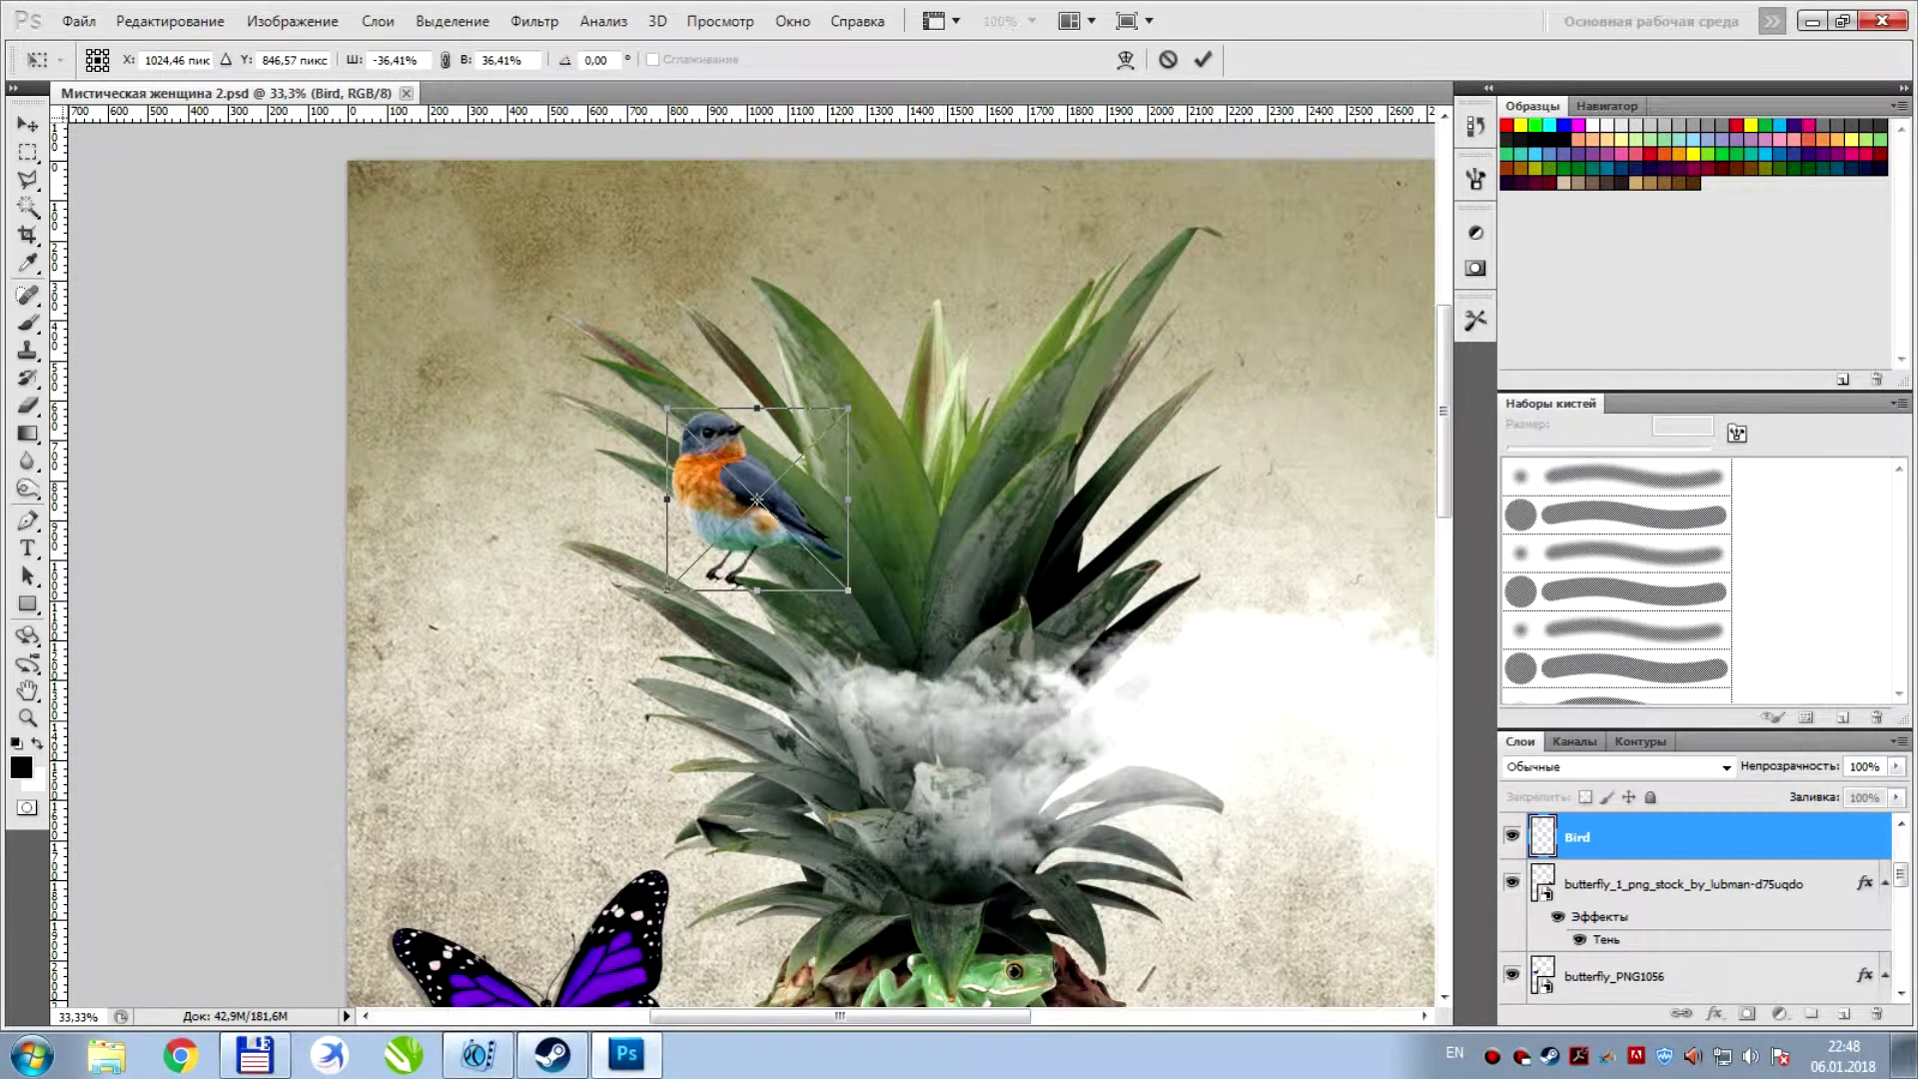
Shrink the bird to about a fifth and perch it on a leaf edge
key("ctrl+plus")
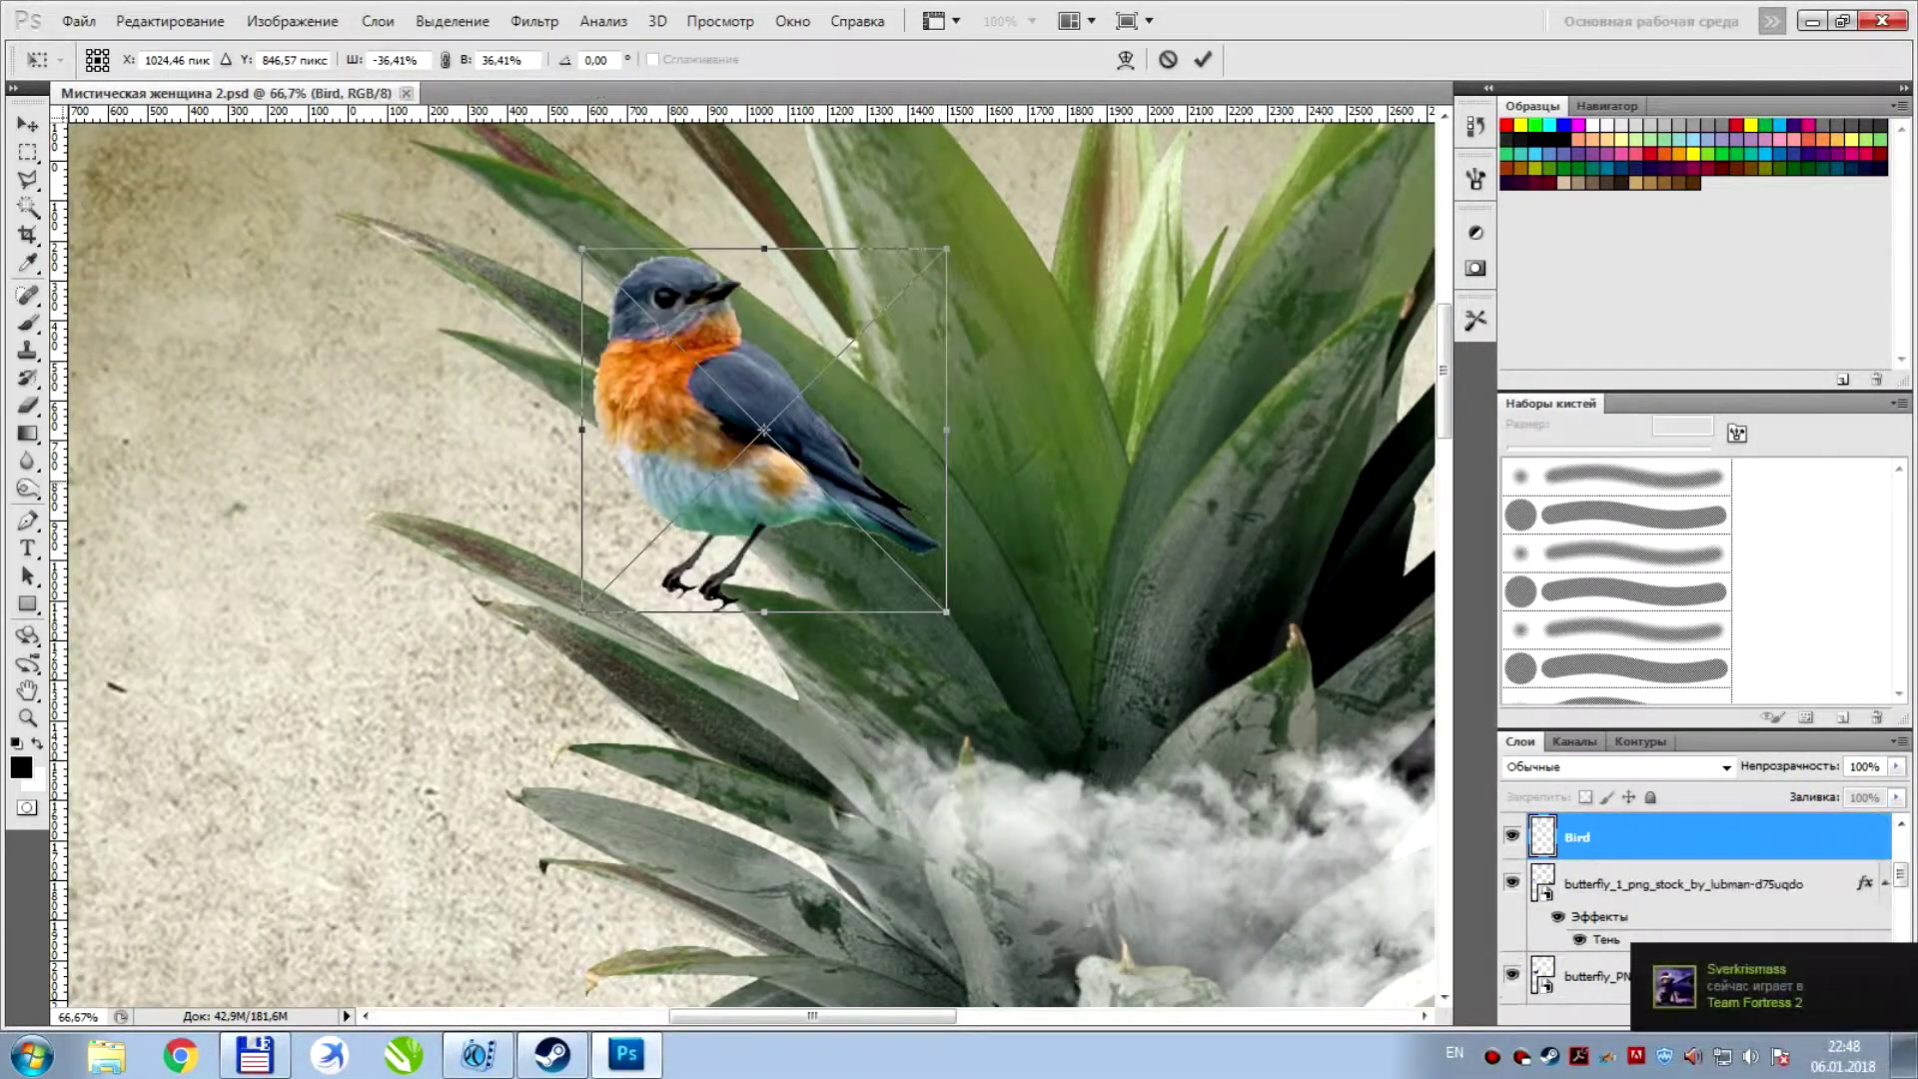
left_click_drag(946, 610, 845, 509)
mouse_move(740, 420)
left_mouse_down()
mouse_move(854, 539)
mouse_move(833, 490)
left_mouse_up()
left_click_drag(959, 358, 892, 424)
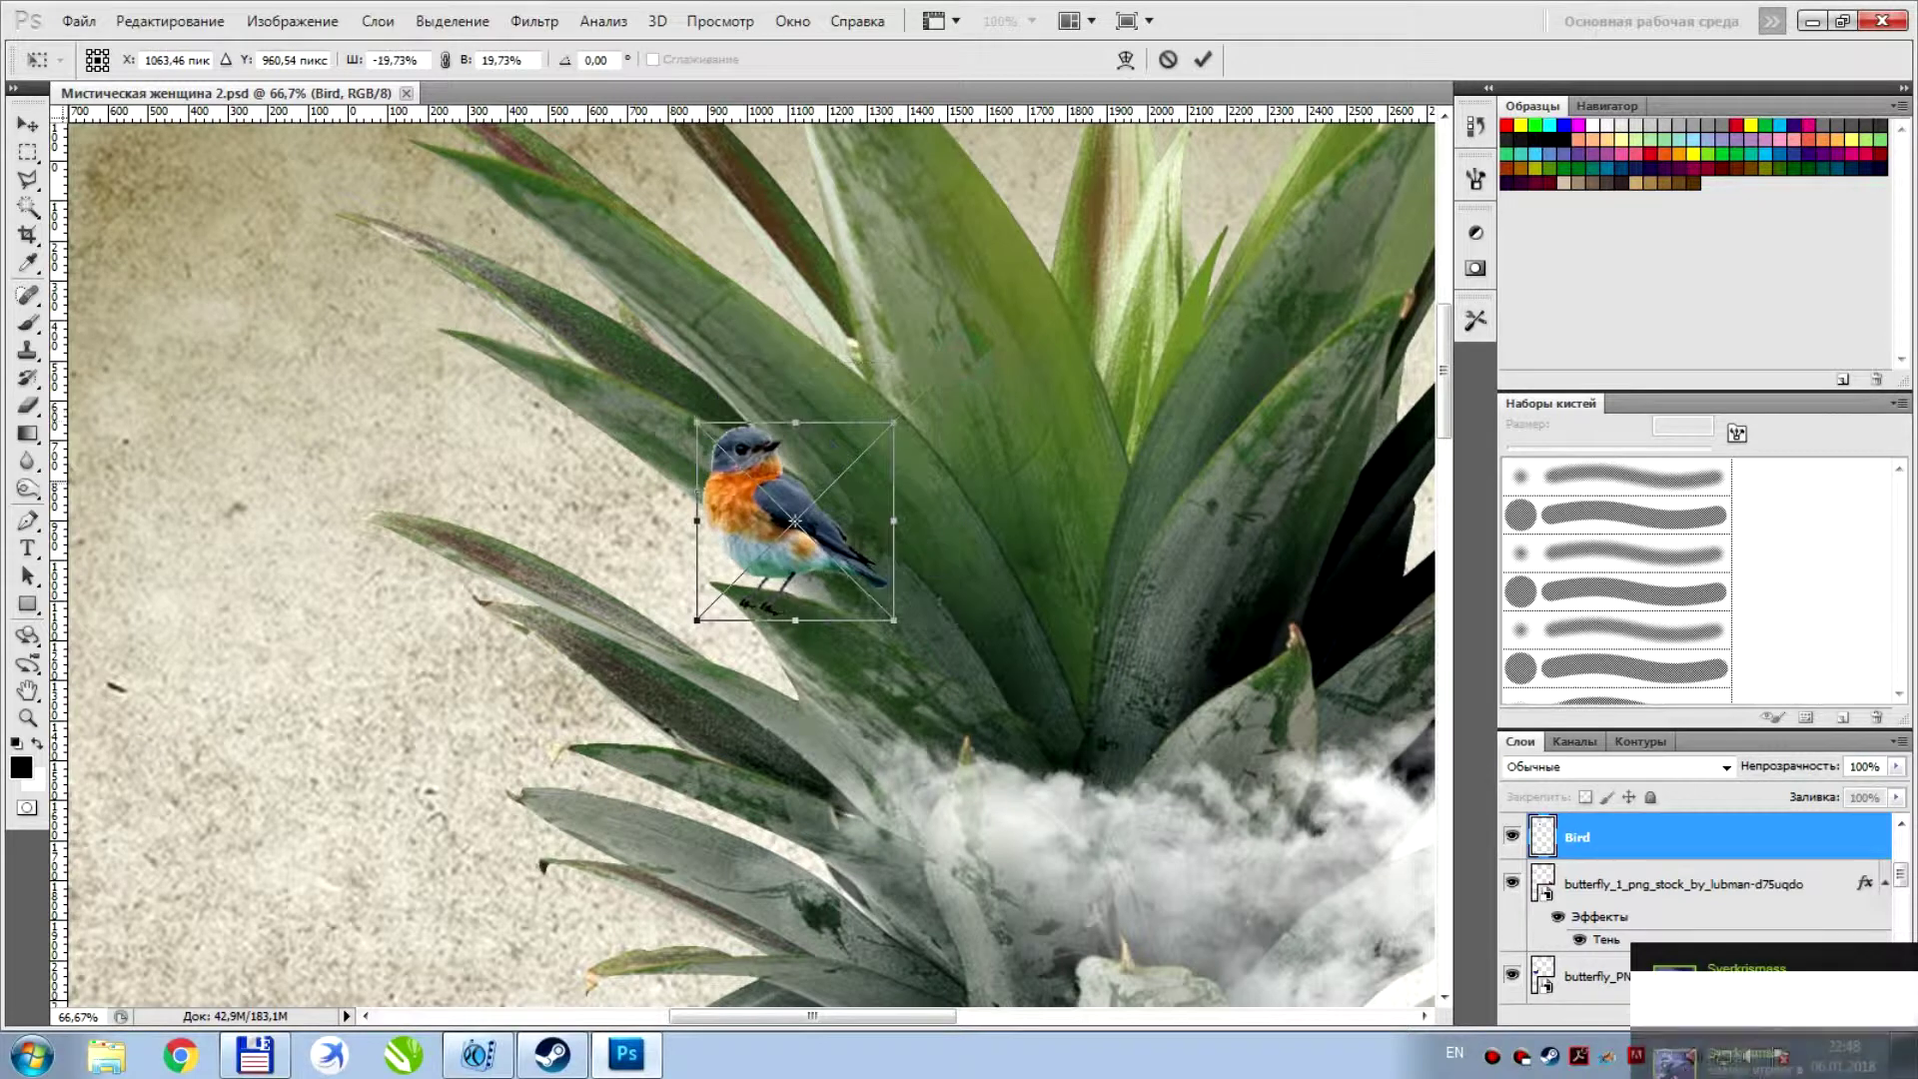
left_click_drag(794, 521, 805, 508)
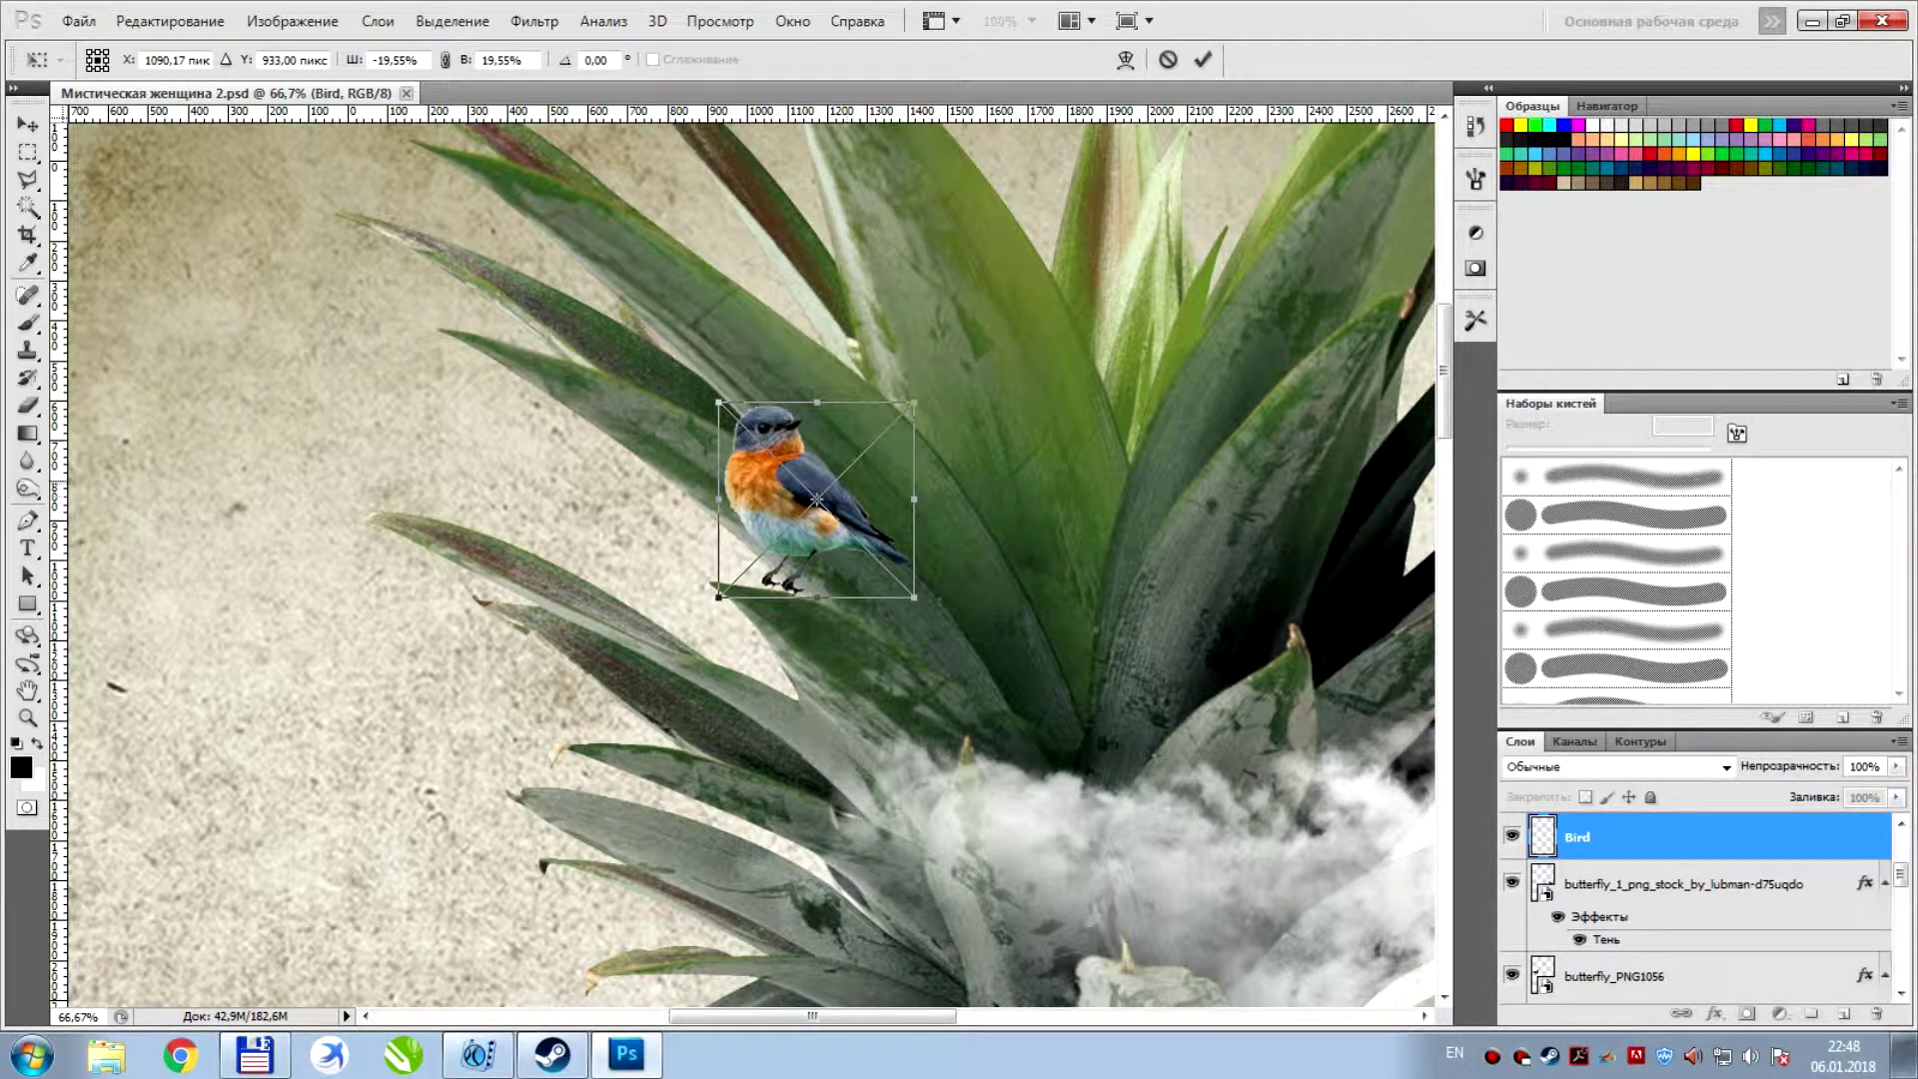
key("Return")
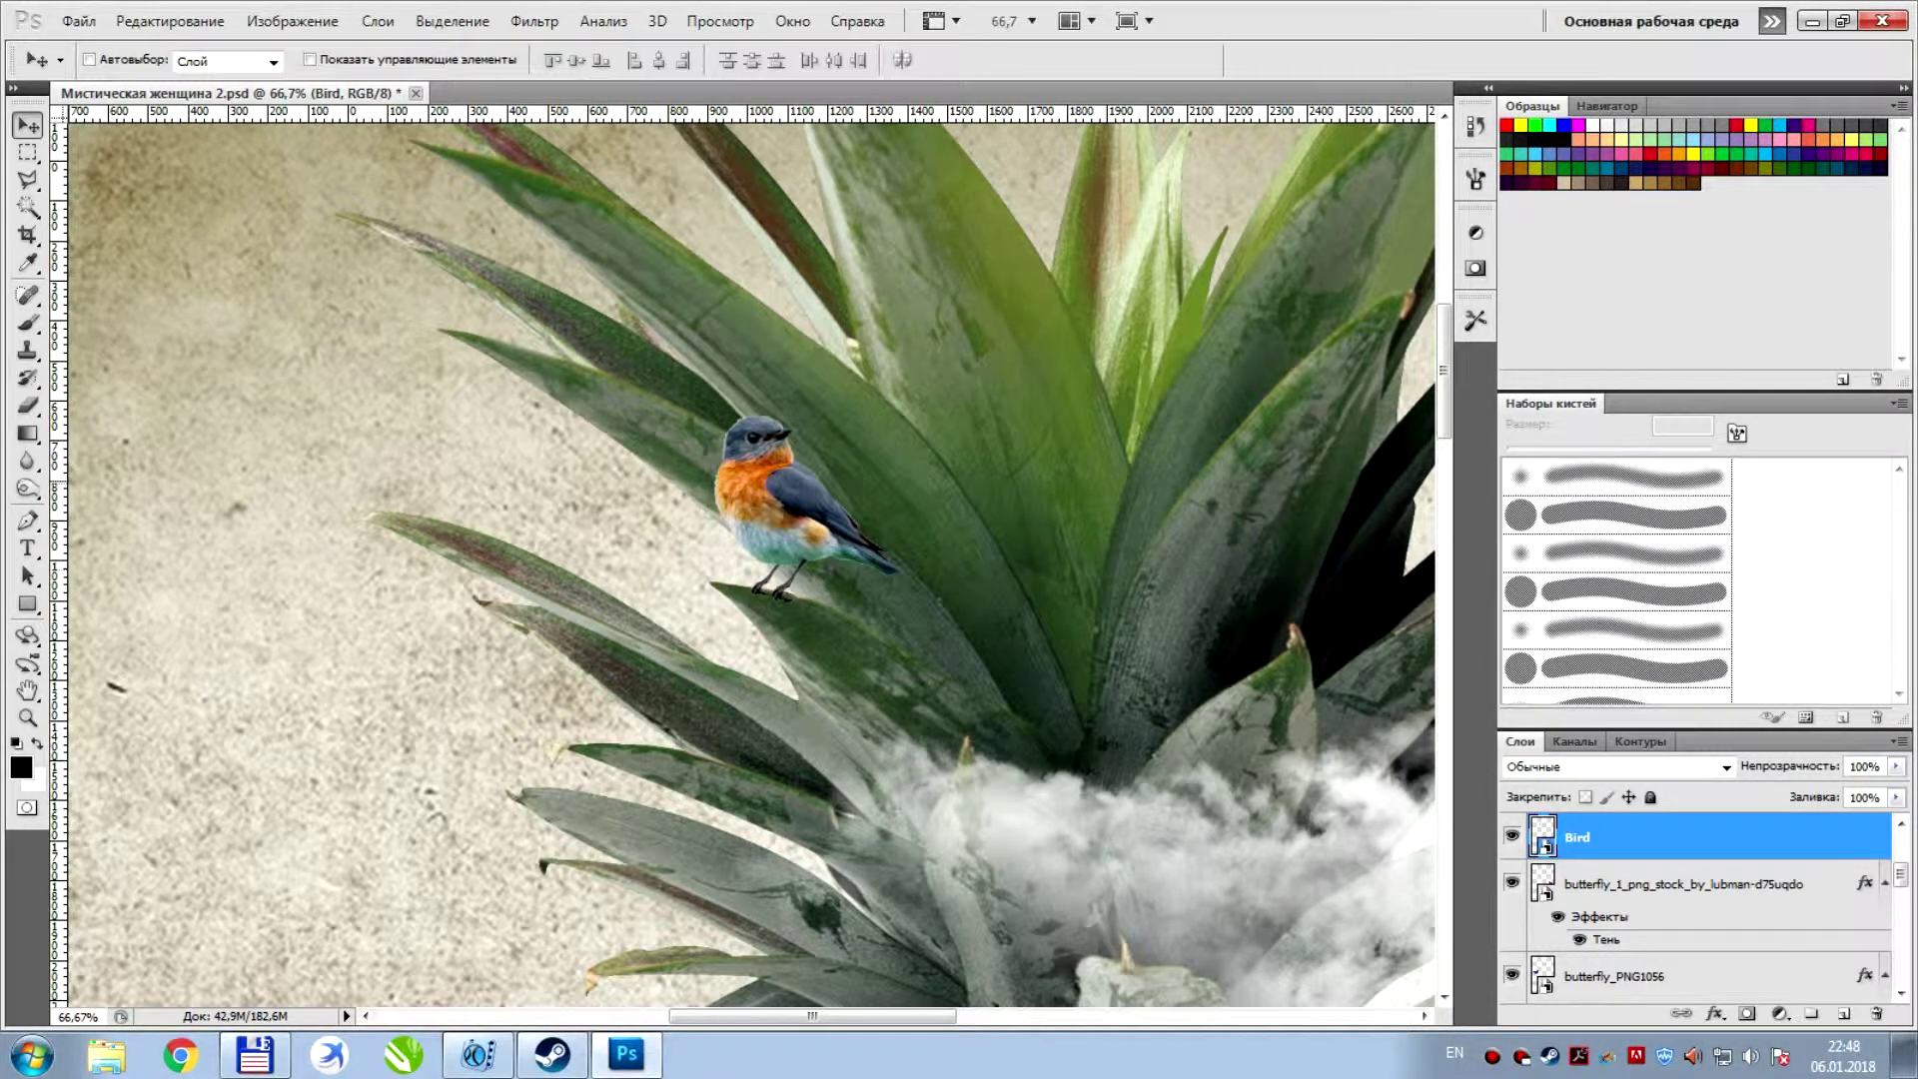
Rasterize the Bird layer
scroll(758, 568, "up", 1)
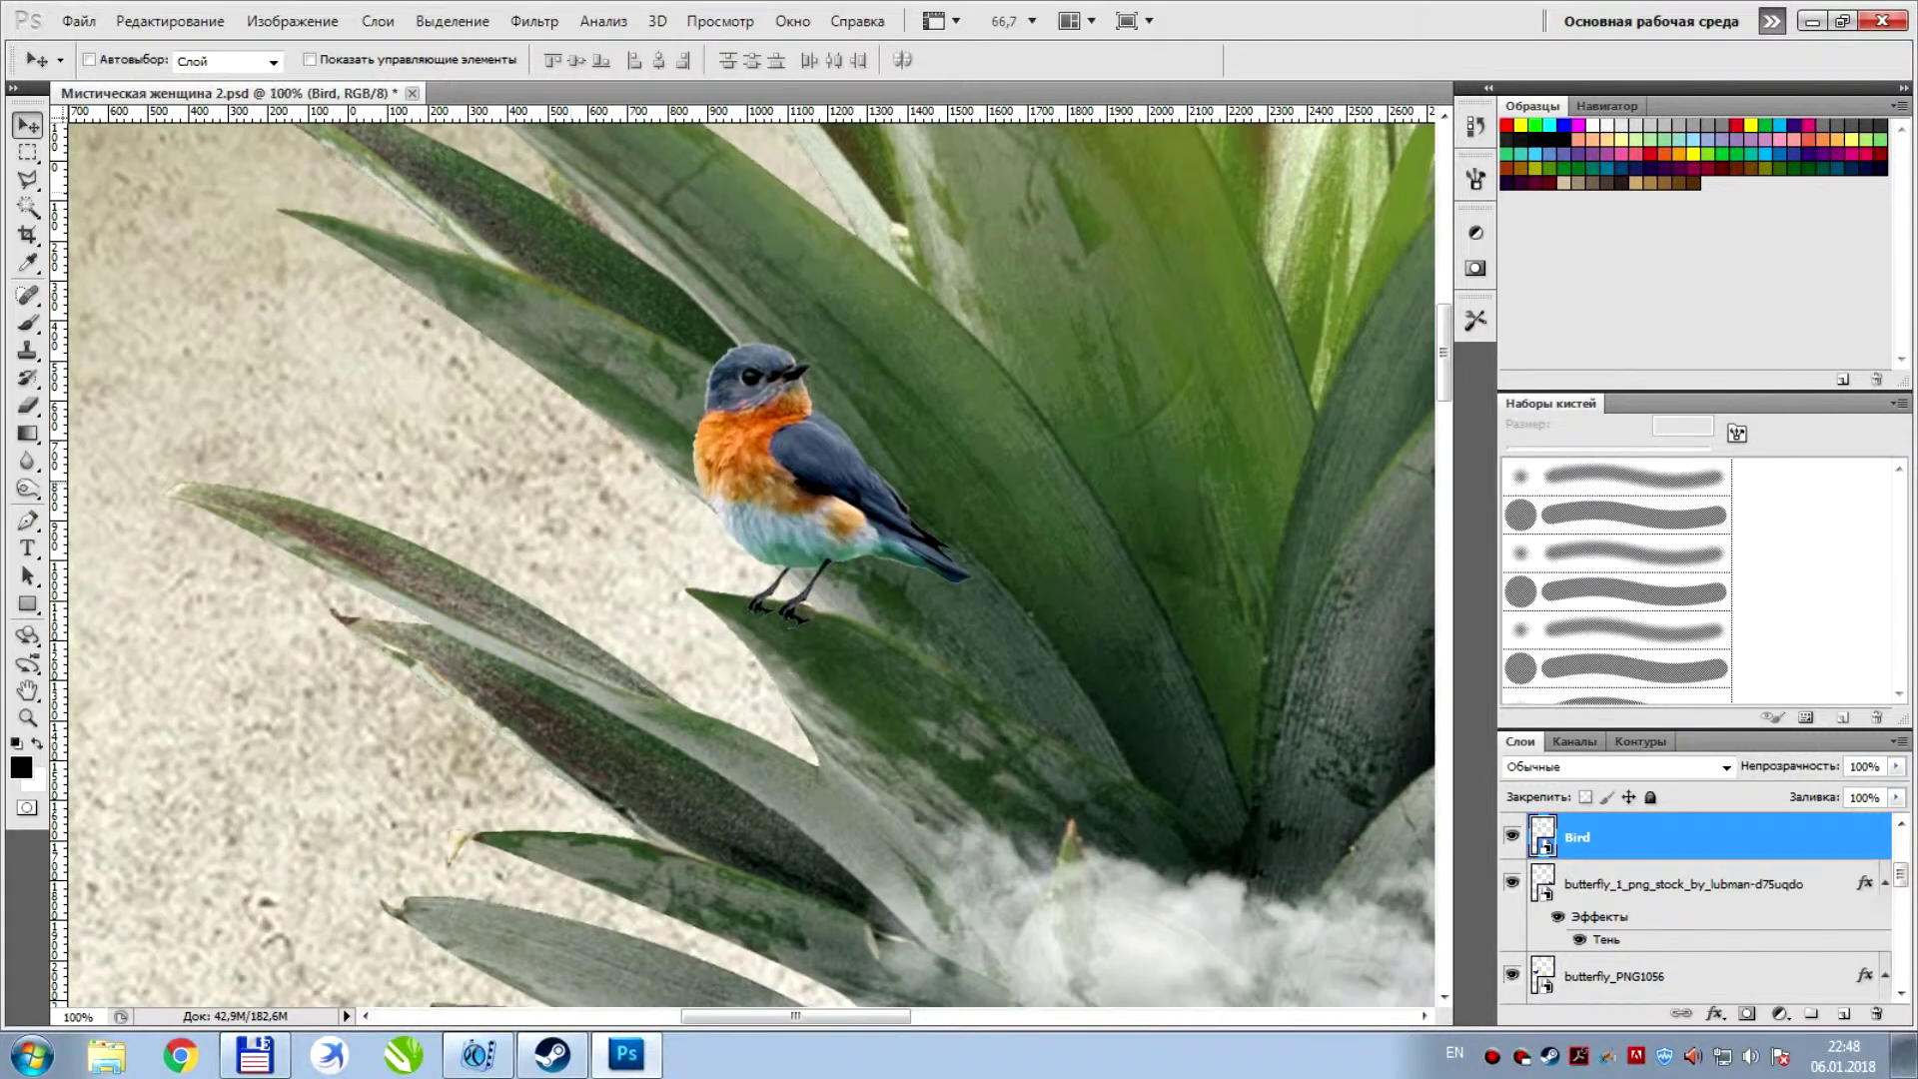
scroll(759, 569, "up", 1)
scroll(758, 569, "up", 1)
right_click(1593, 837)
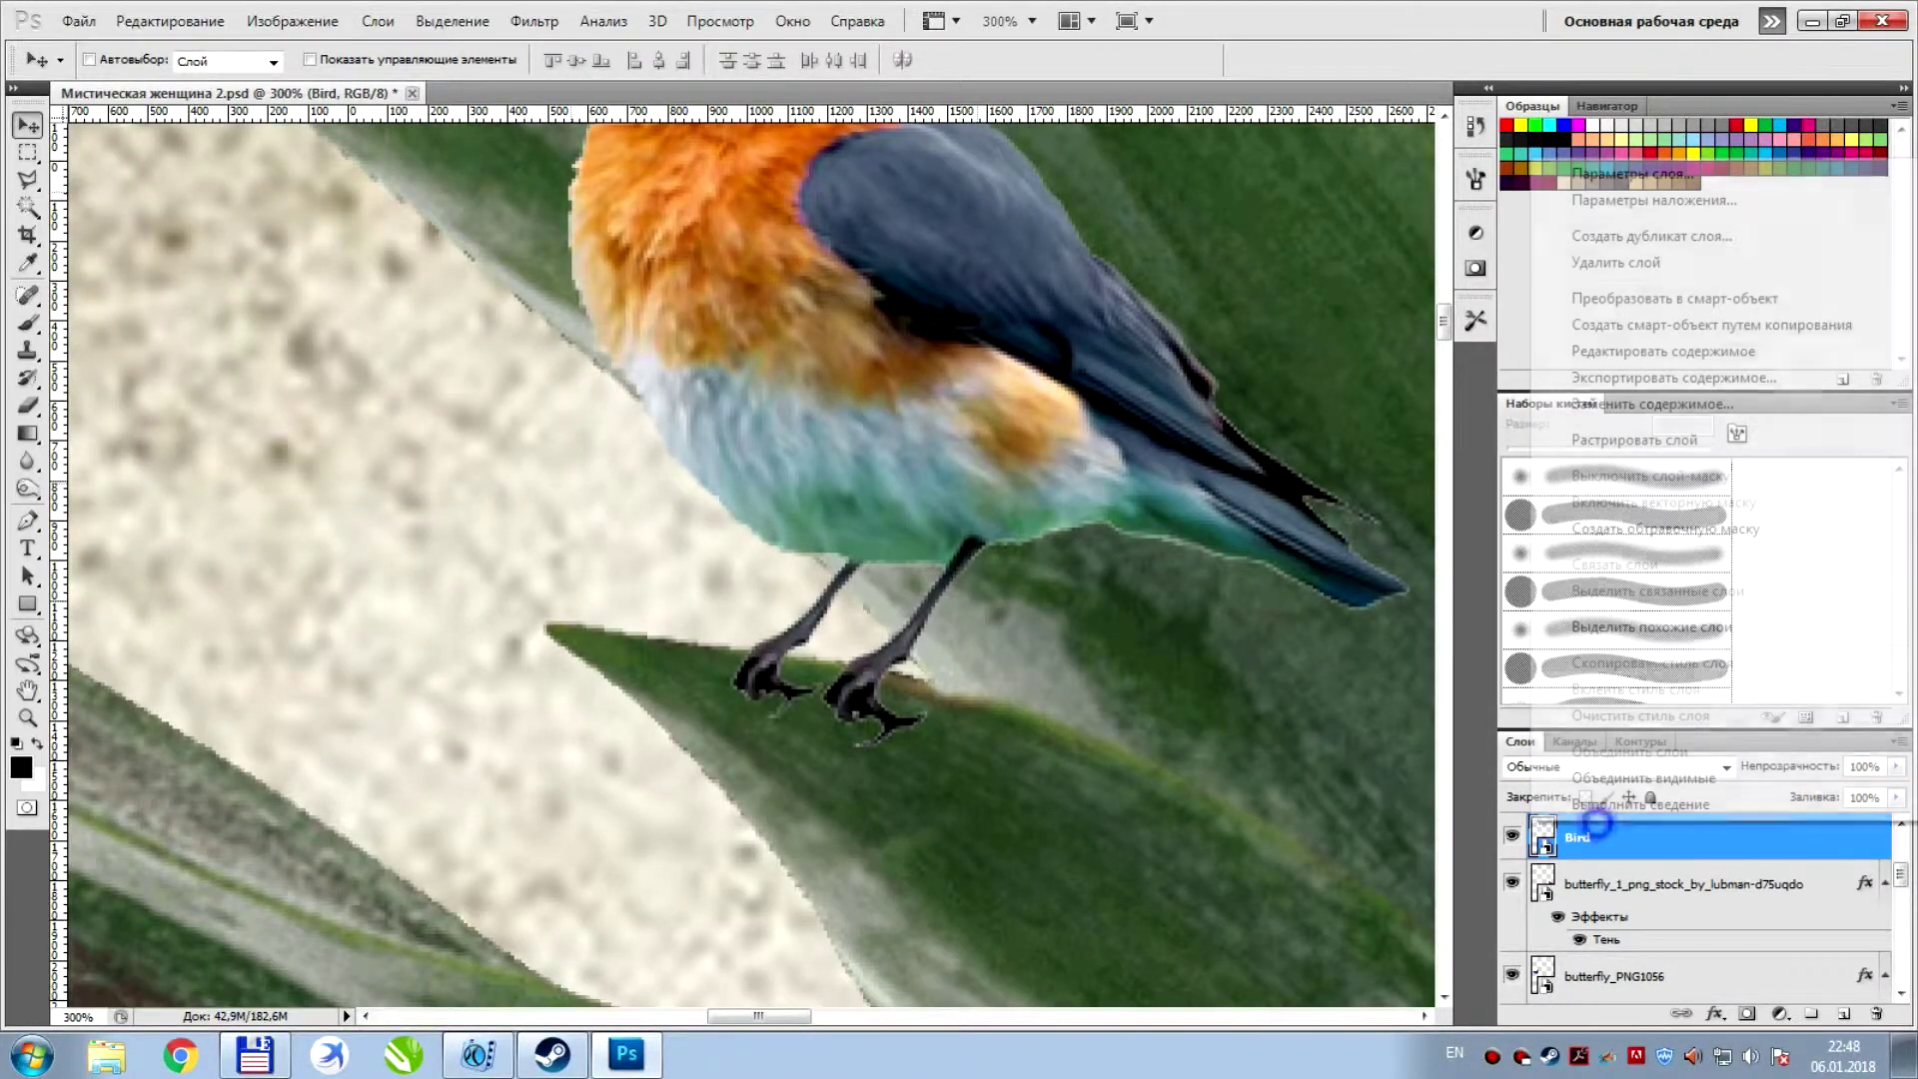
left_click(1635, 440)
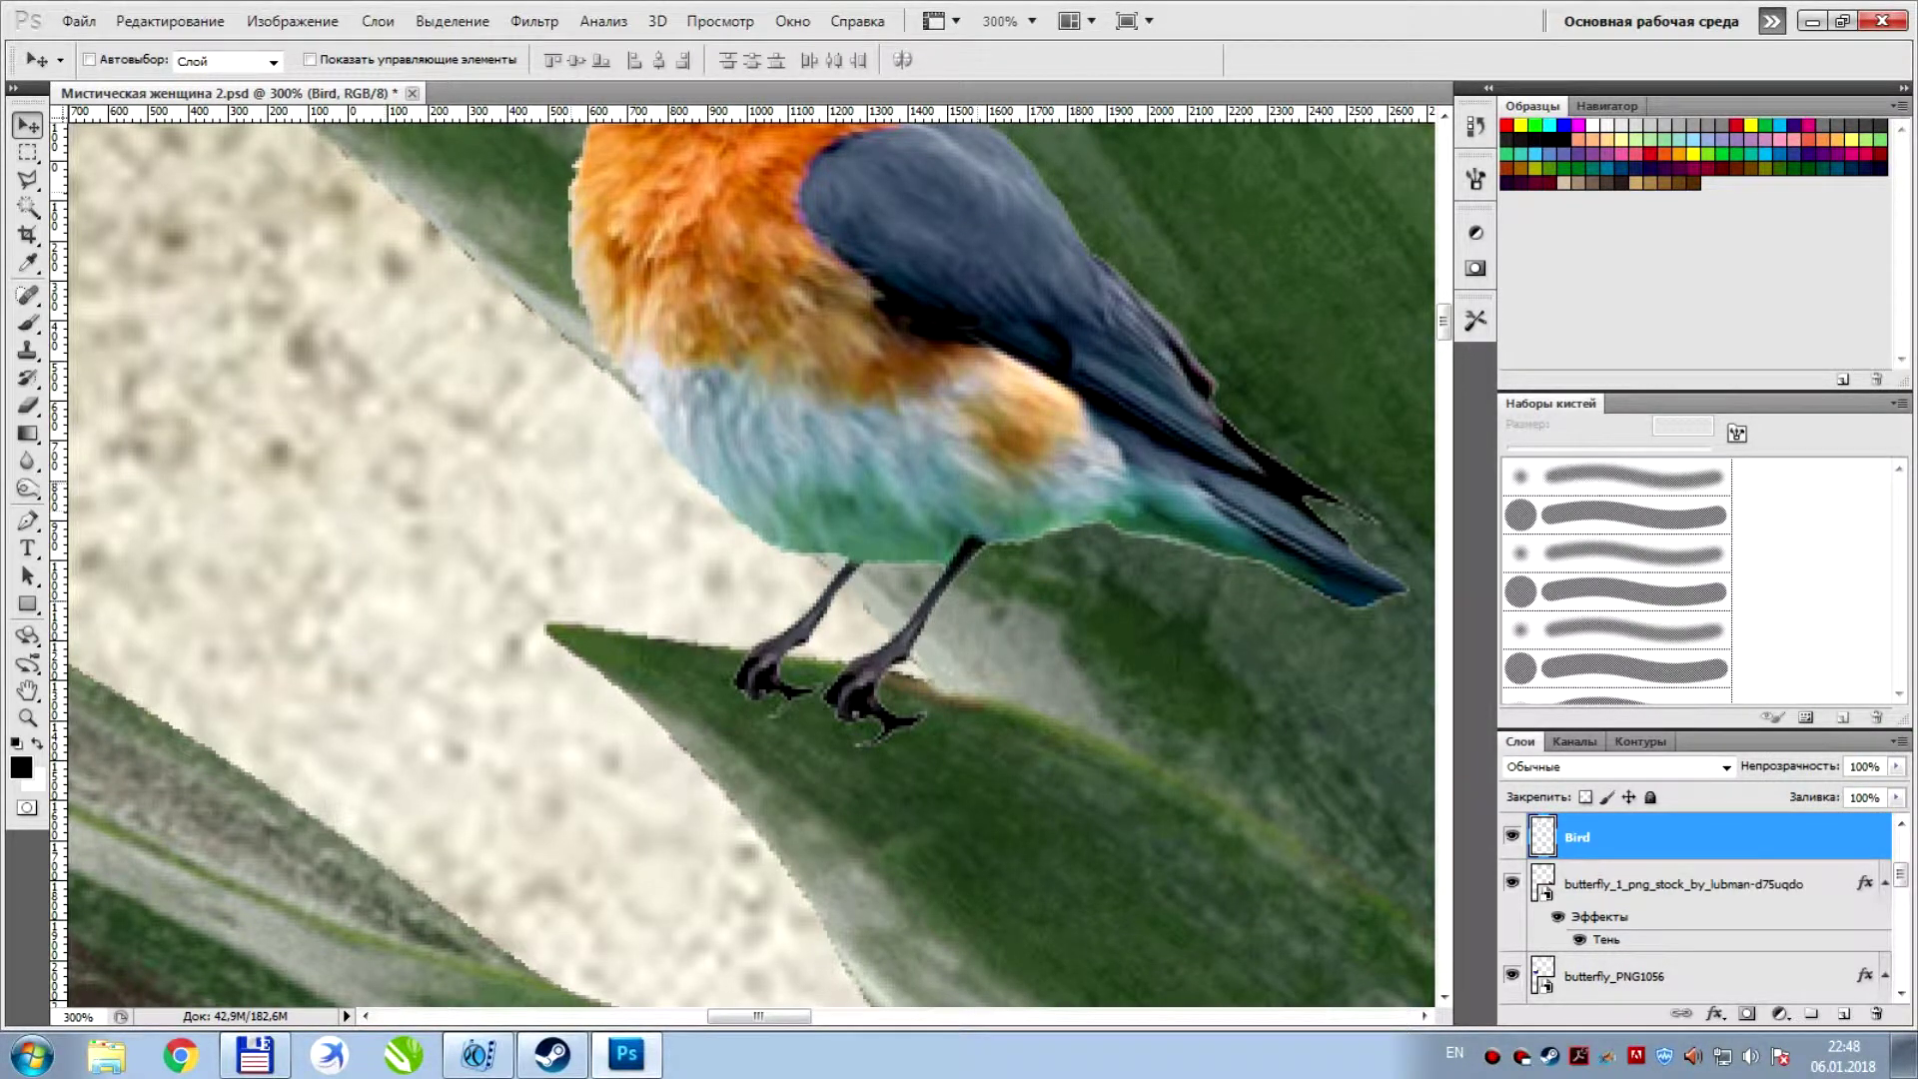
Erase the bird's lower toe tip and a dark smudge, nudging it down onto the leaf
key("e")
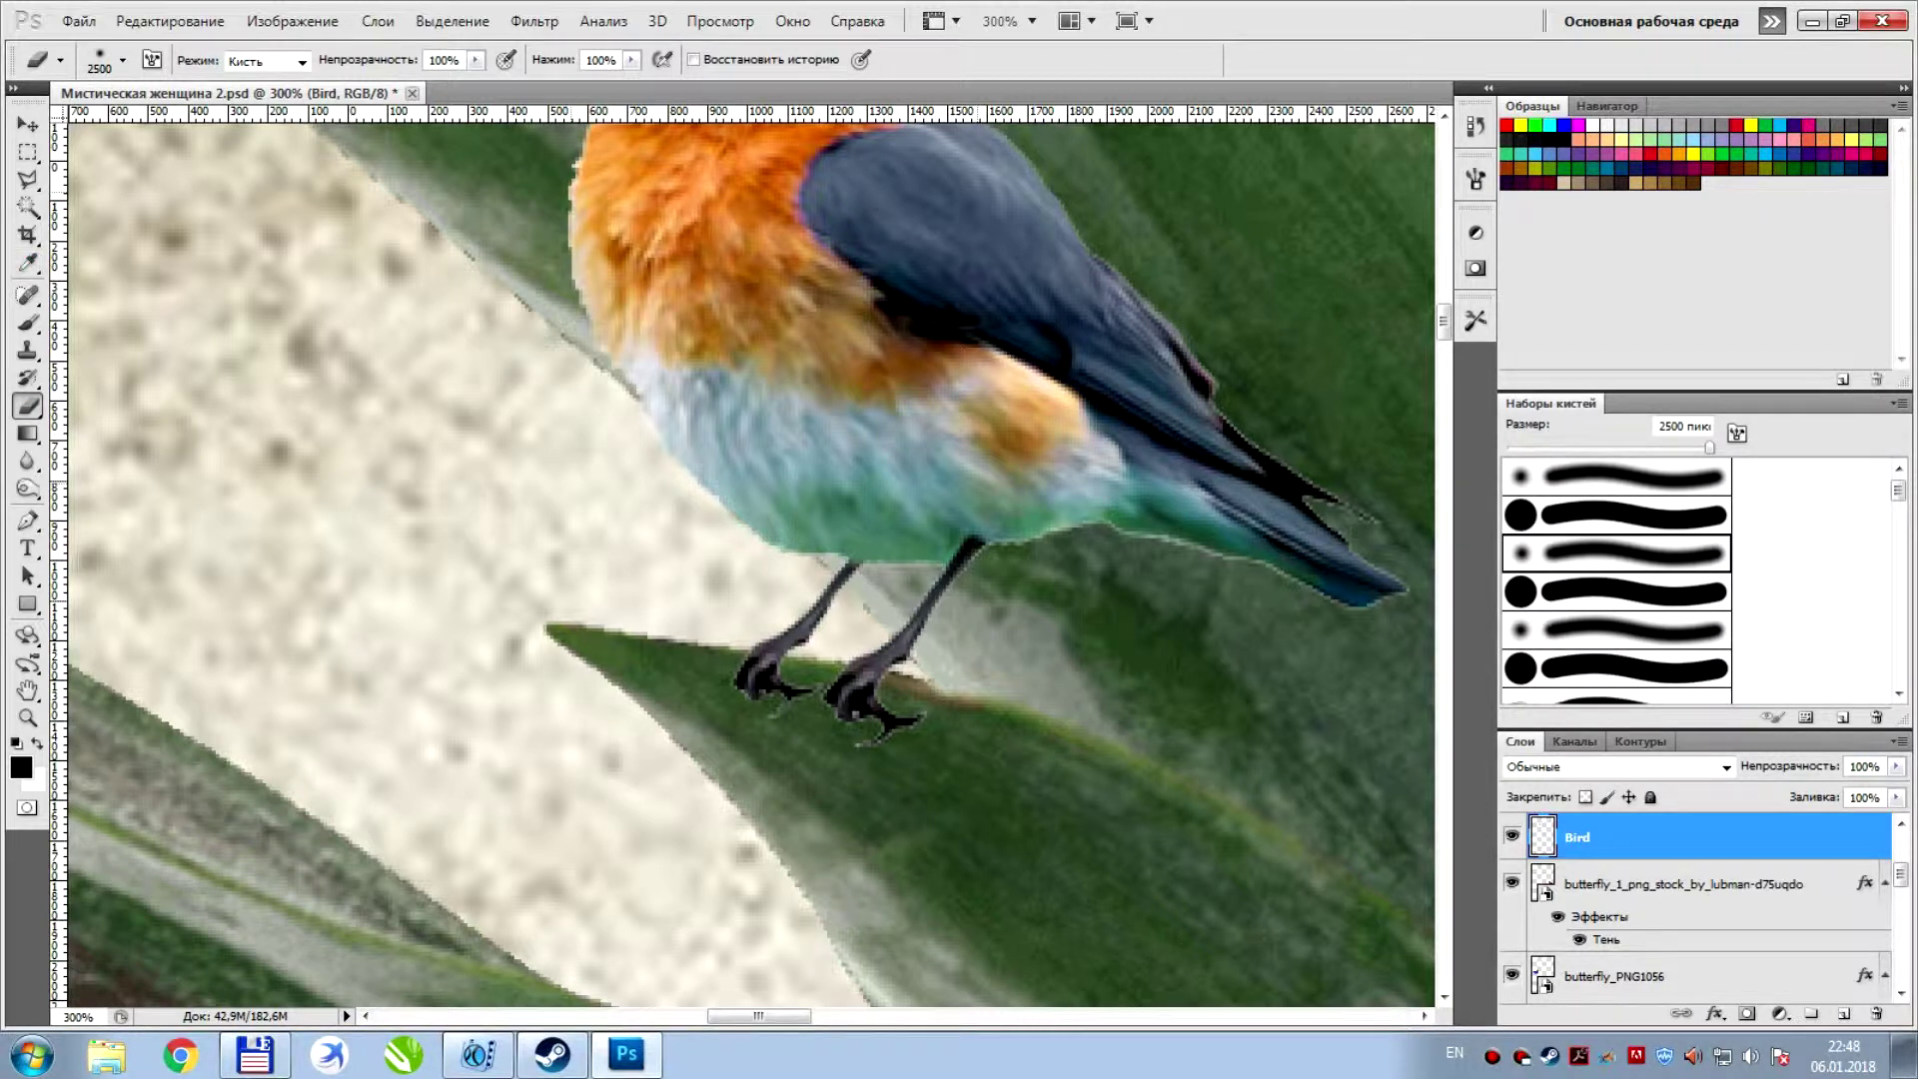
left_click_drag(1710, 448, 1520, 446)
left_click(871, 749)
key("v")
key("Down")
key("Down")
key("Down")
key("Down")
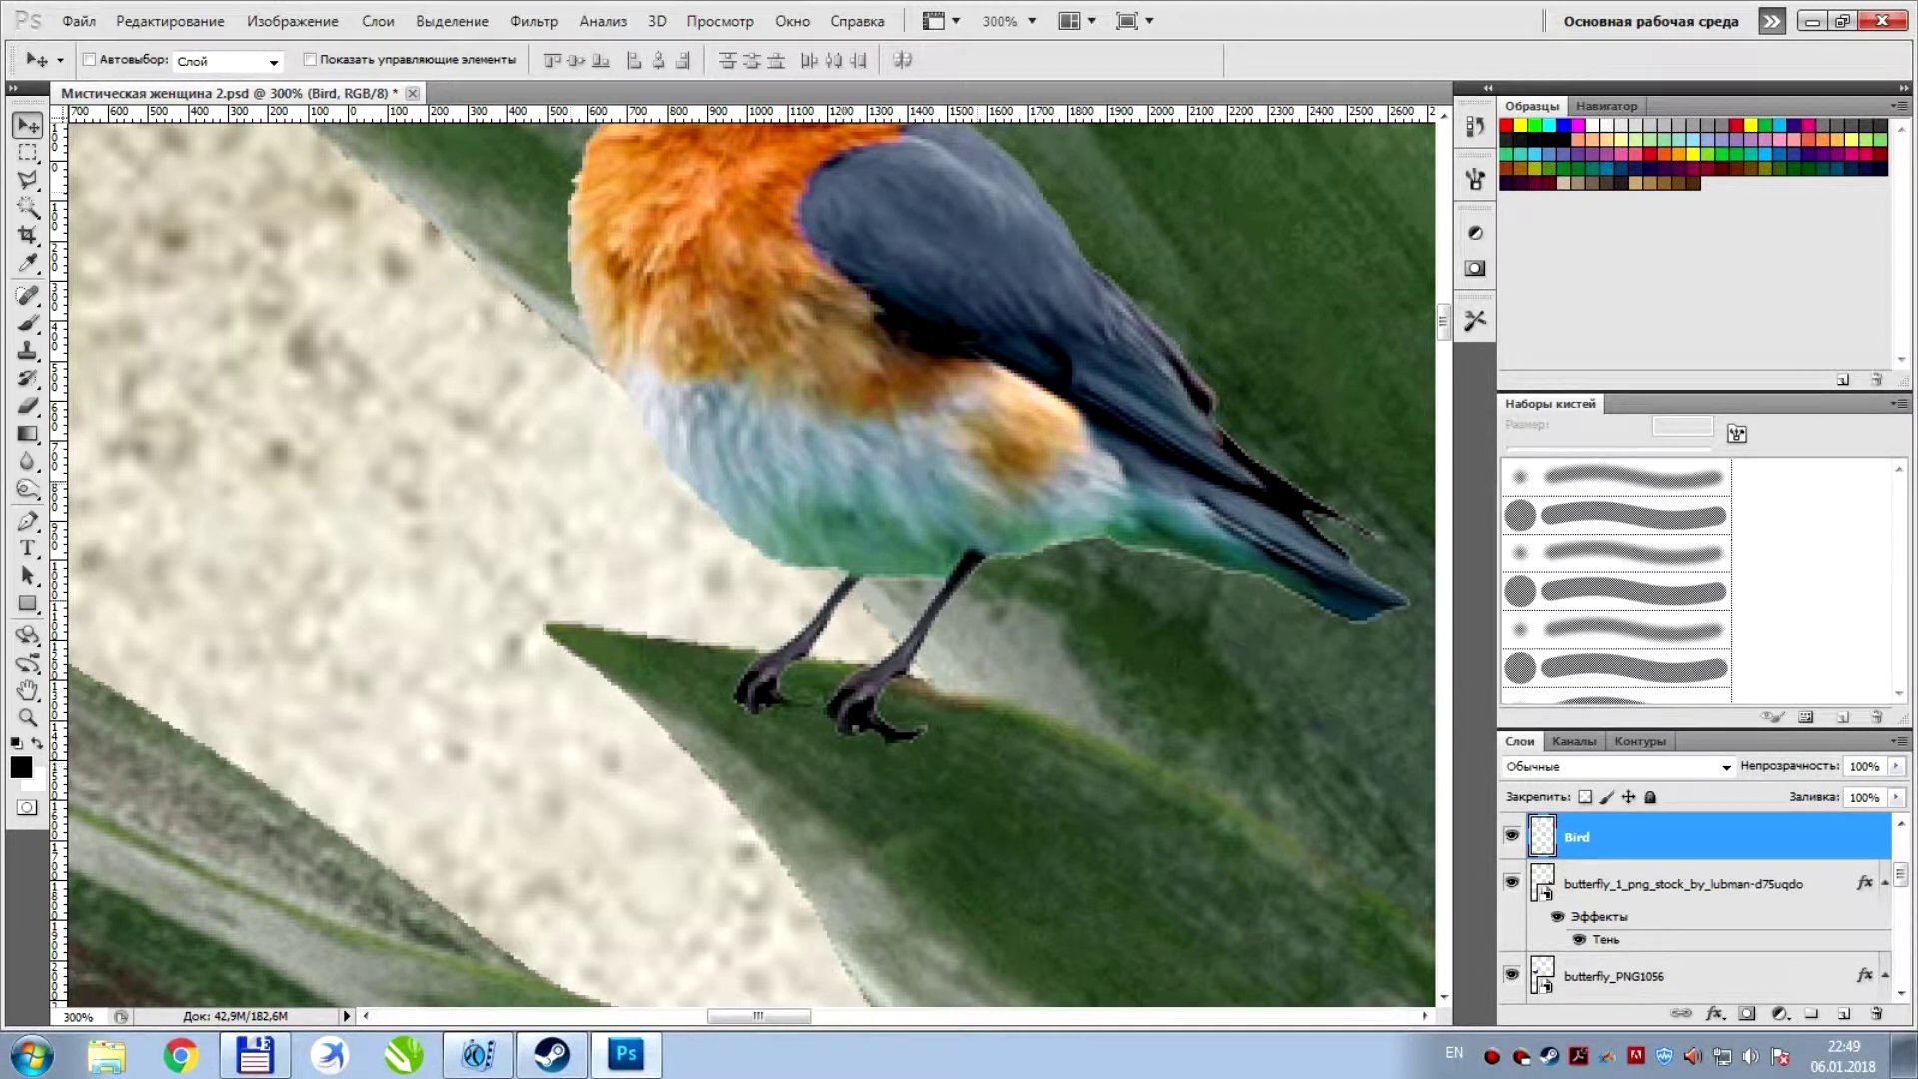
key("e")
left_click(792, 704)
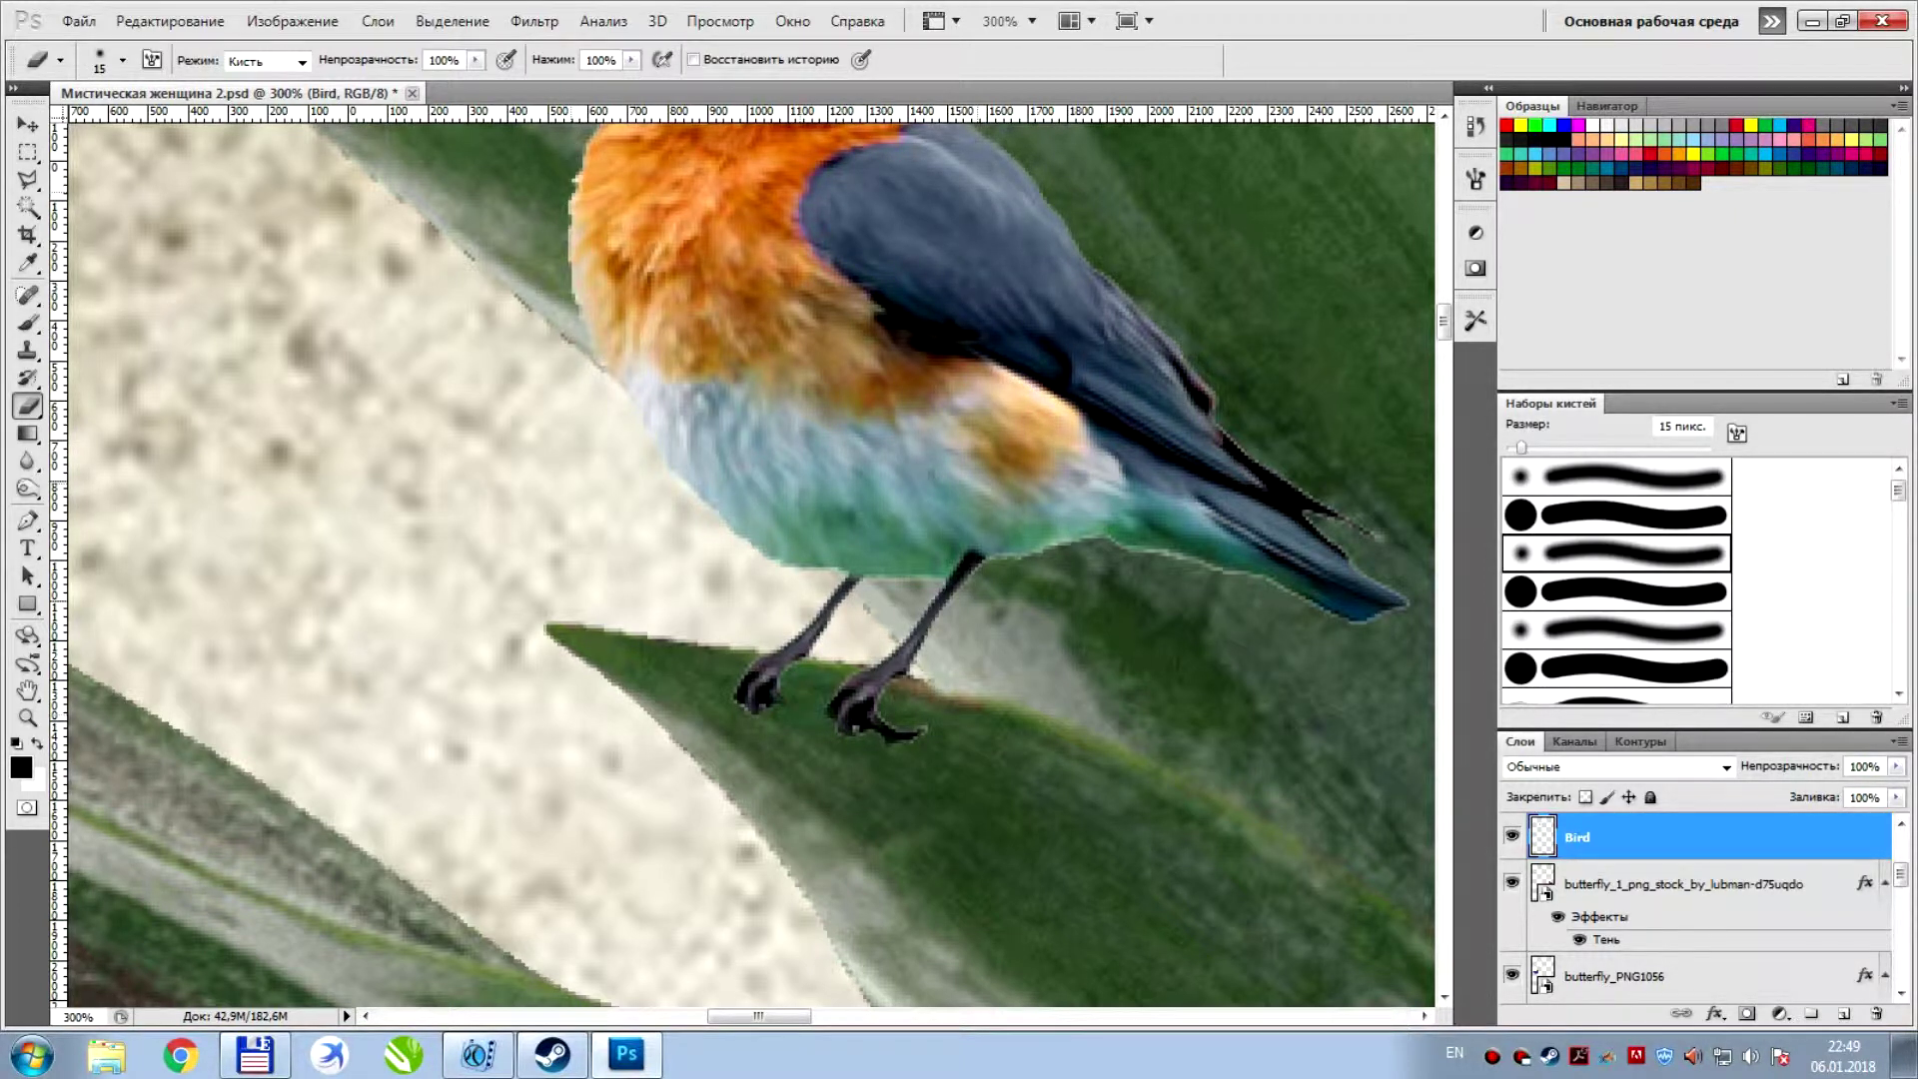
Erase the remaining claw tip on the bird's right foot
left_click_drag(921, 736, 889, 729)
scroll(1698, 904, "down", 3)
scroll(1699, 904, "down", 2)
scroll(1698, 904, "down", 2)
scroll(1698, 904, "down", 3)
scroll(1699, 919, "down", 2)
Select the Blur tool and rasterize the Pineapple layer
left_click(1698, 928)
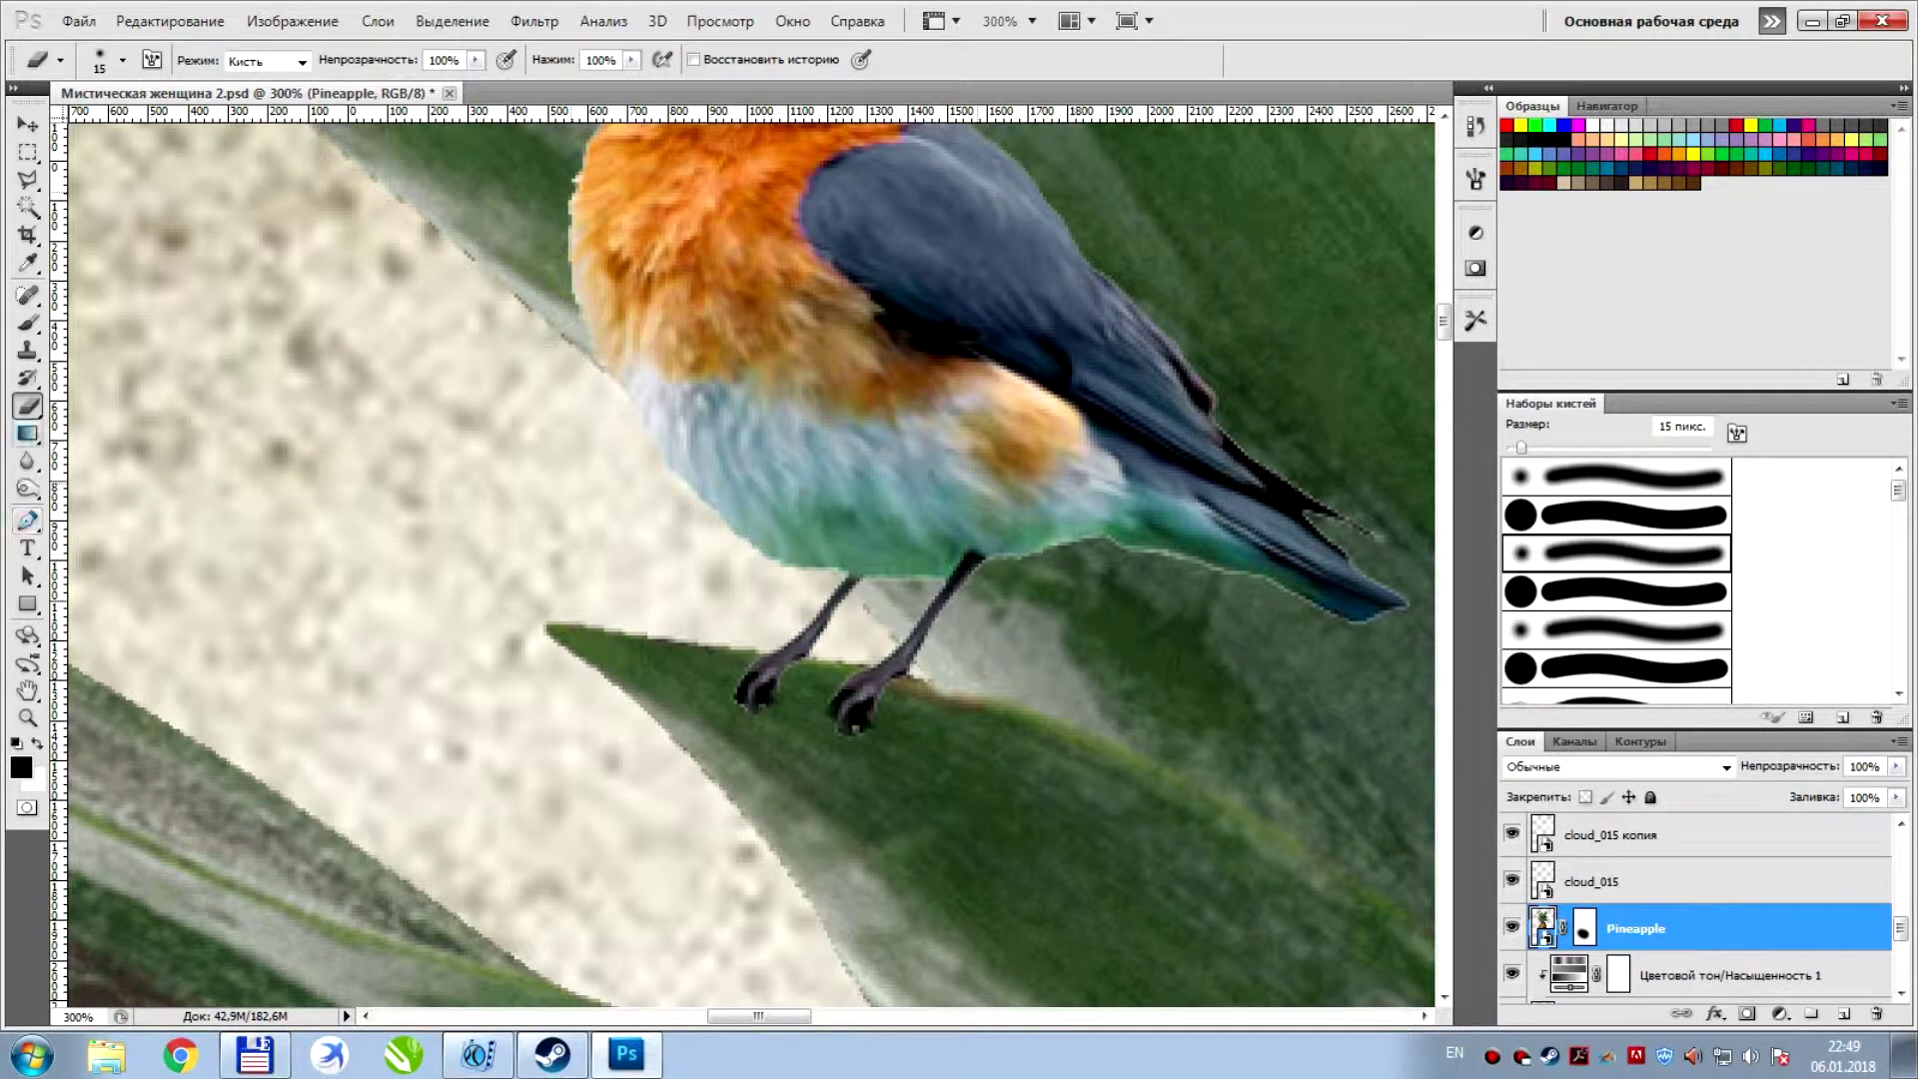
left_click(27, 461)
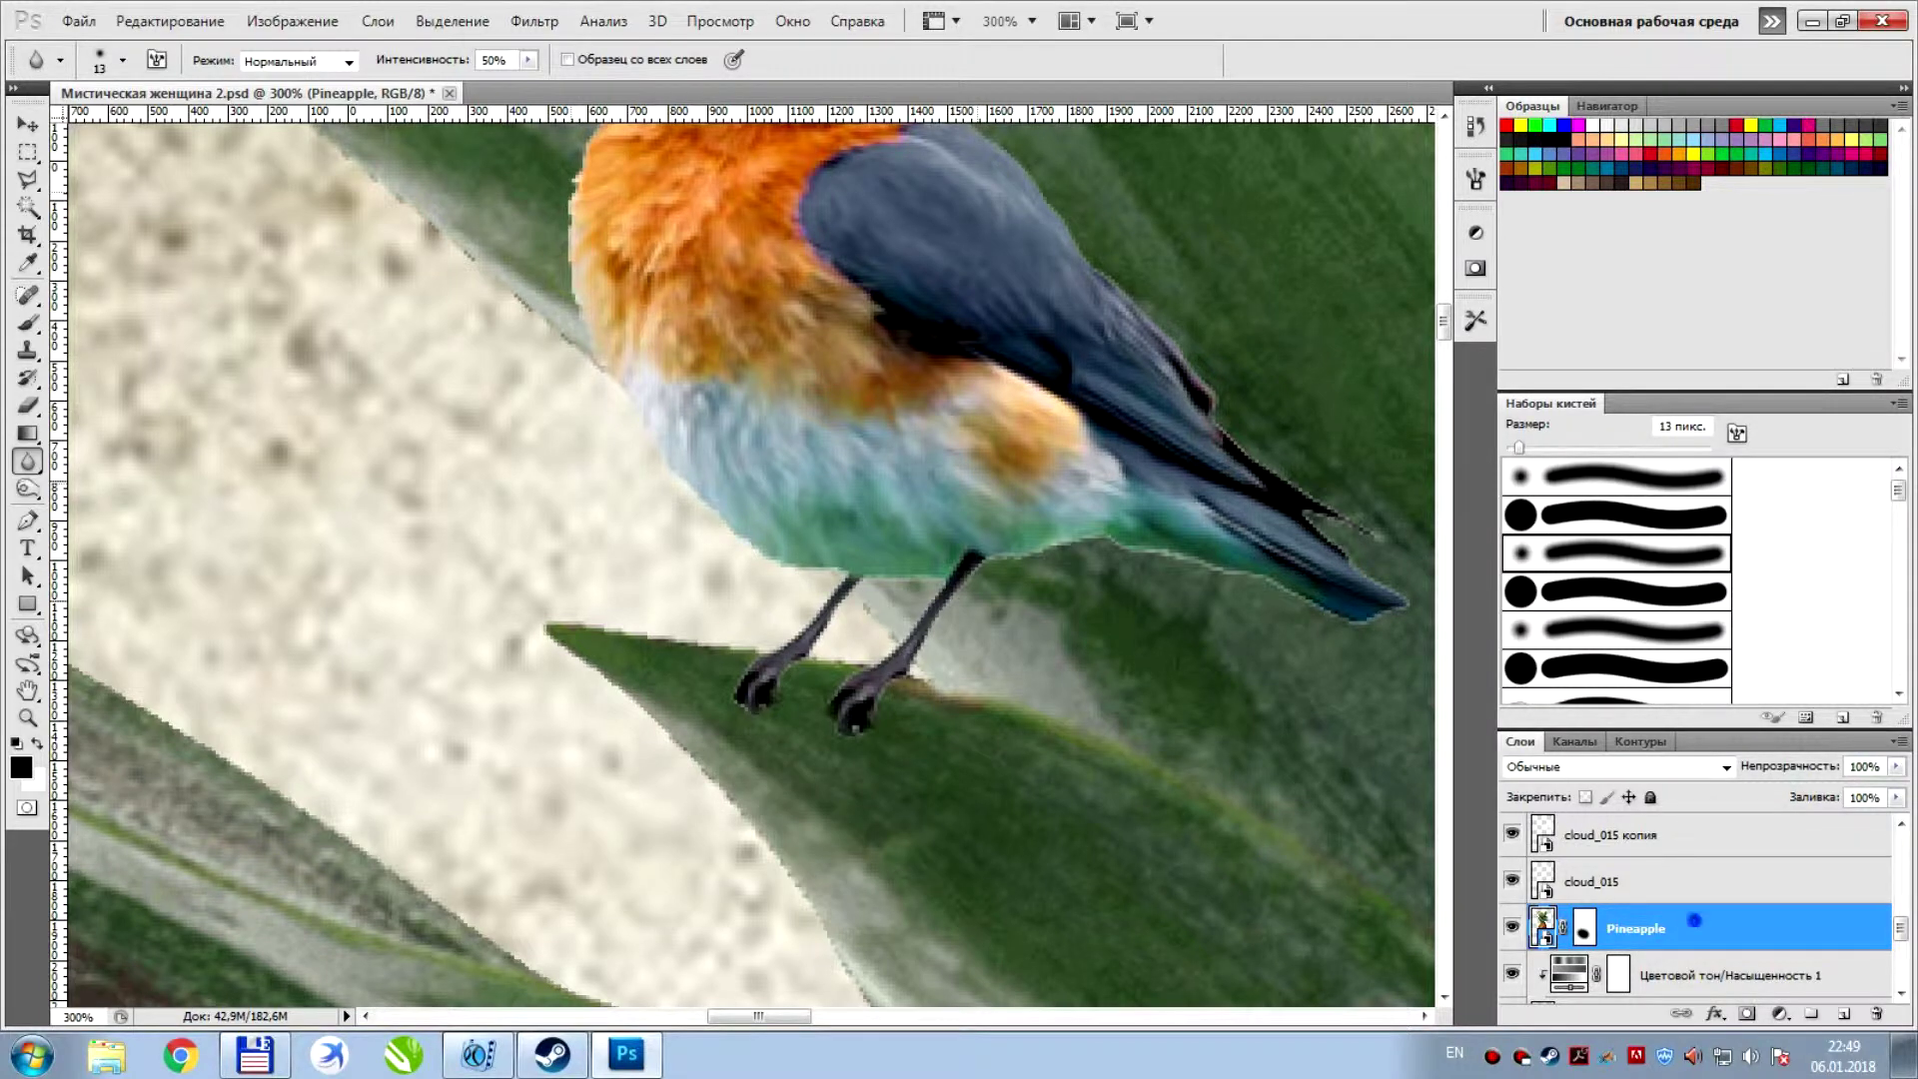
right_click(1696, 919)
left_click(1639, 540)
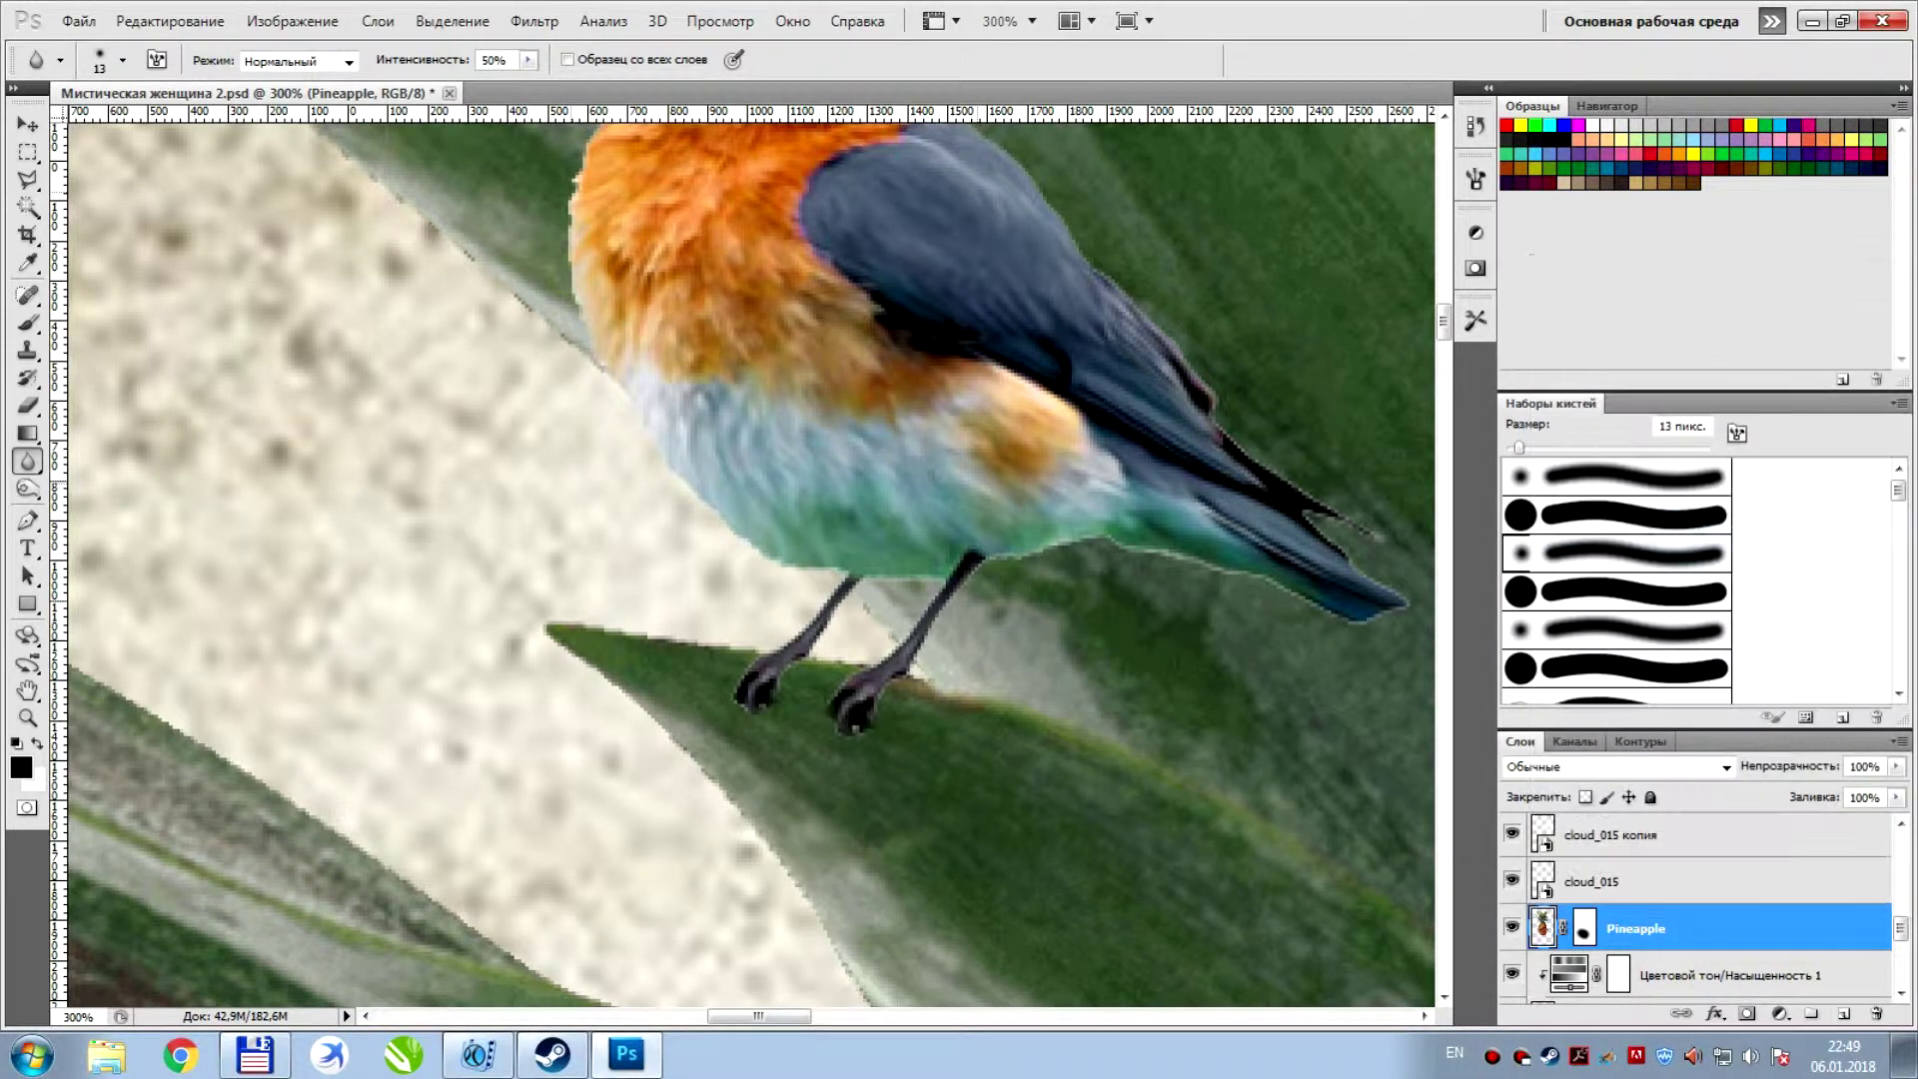
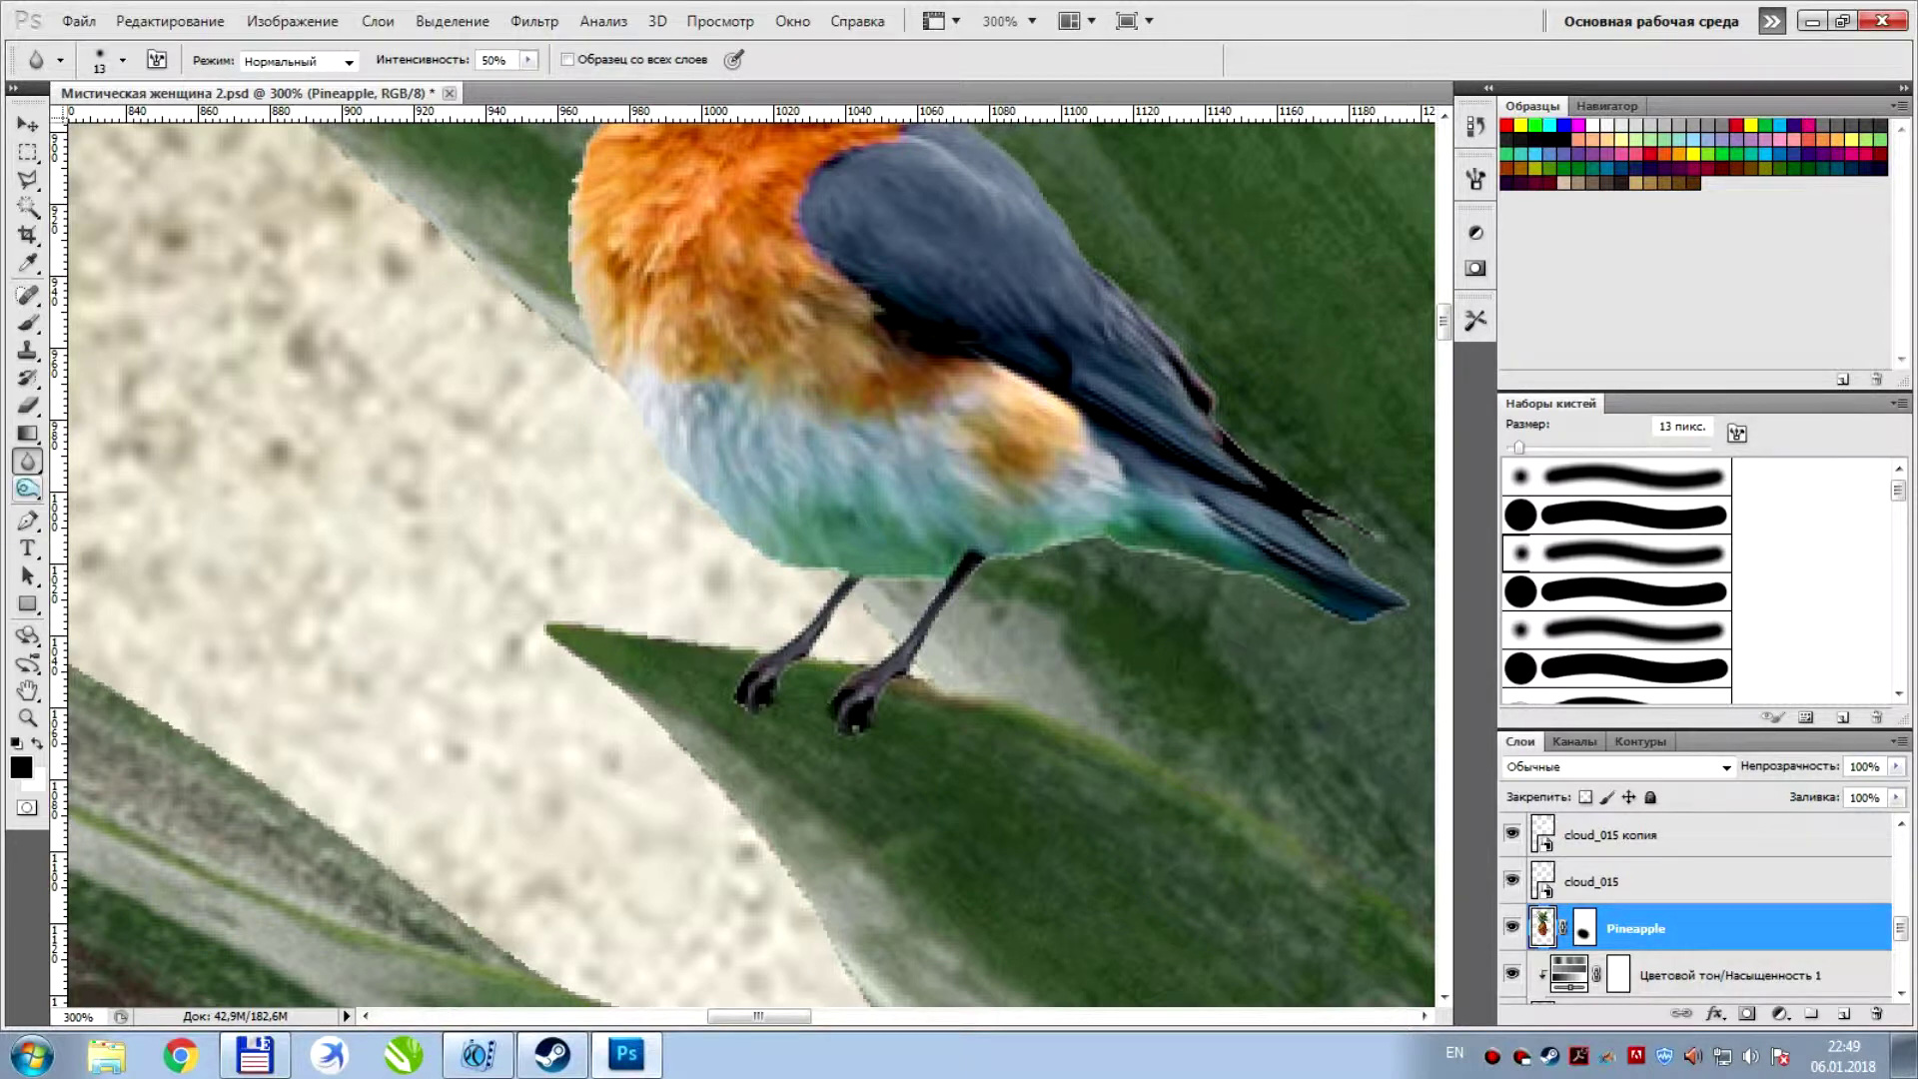
Burn contact shadows into the leaf around the bird's feet with a 20 px toning brush
key("o")
key("bracketleft")
key("bracketleft")
key("bracketleft")
key("bracketleft")
key("bracketleft")
key("bracketleft")
key("bracketleft")
key("bracketleft")
key("bracketleft")
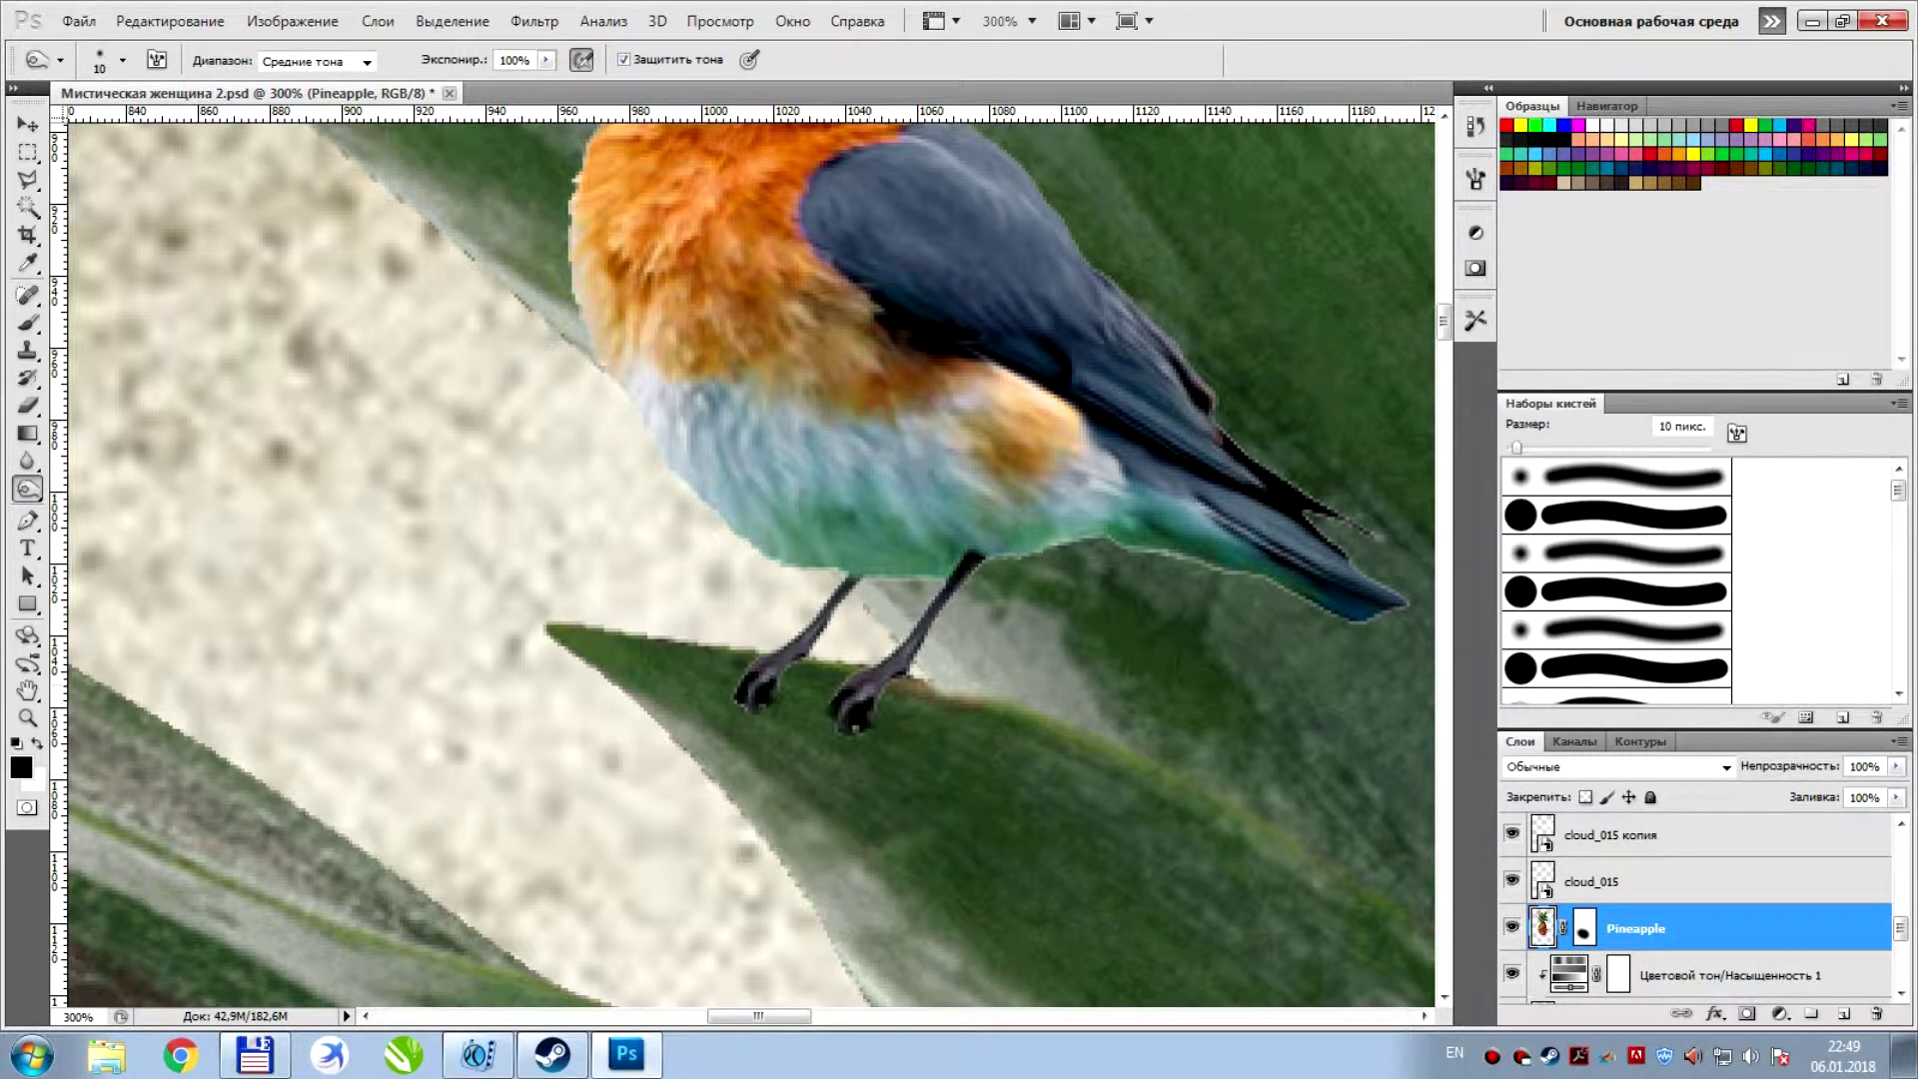
key("bracketright")
left_click_drag(889, 701, 789, 684)
left_click_drag(687, 645, 749, 679)
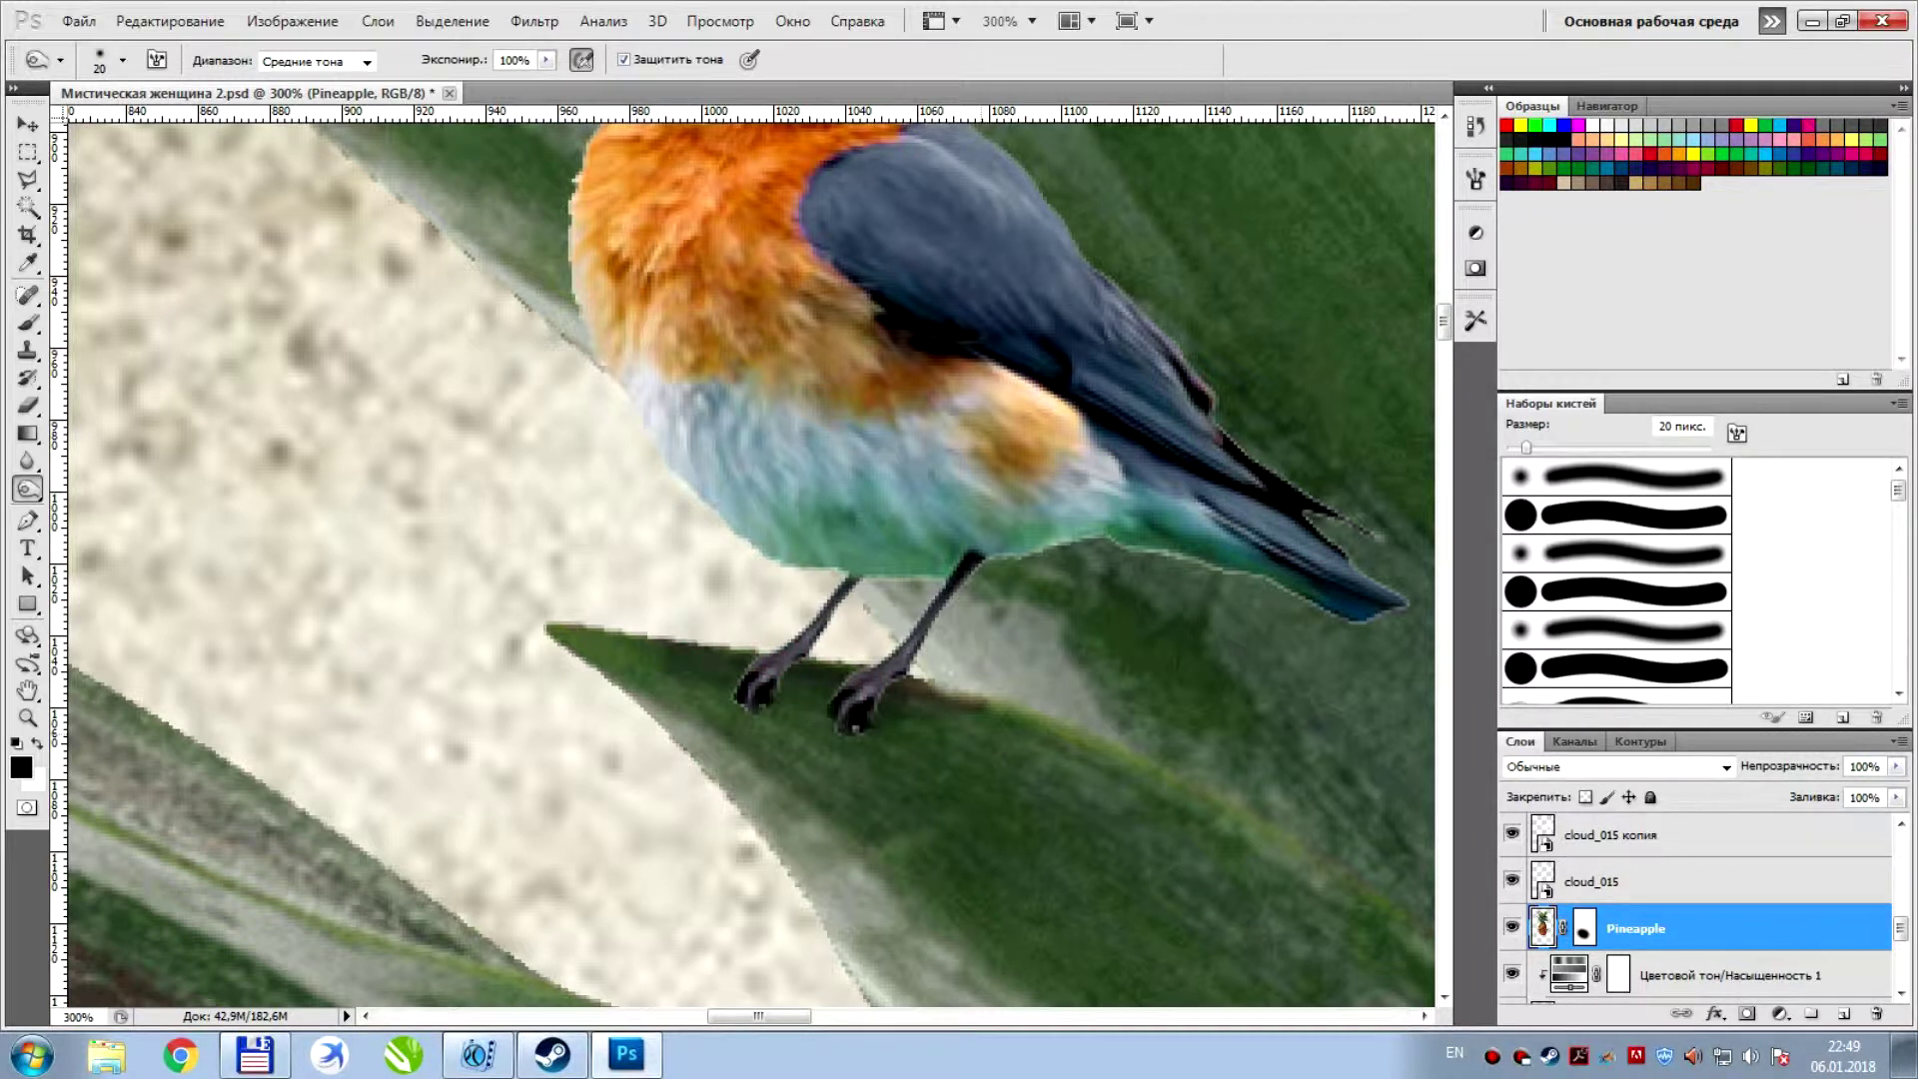
key("ctrl+z")
left_click_drag(734, 652, 742, 671)
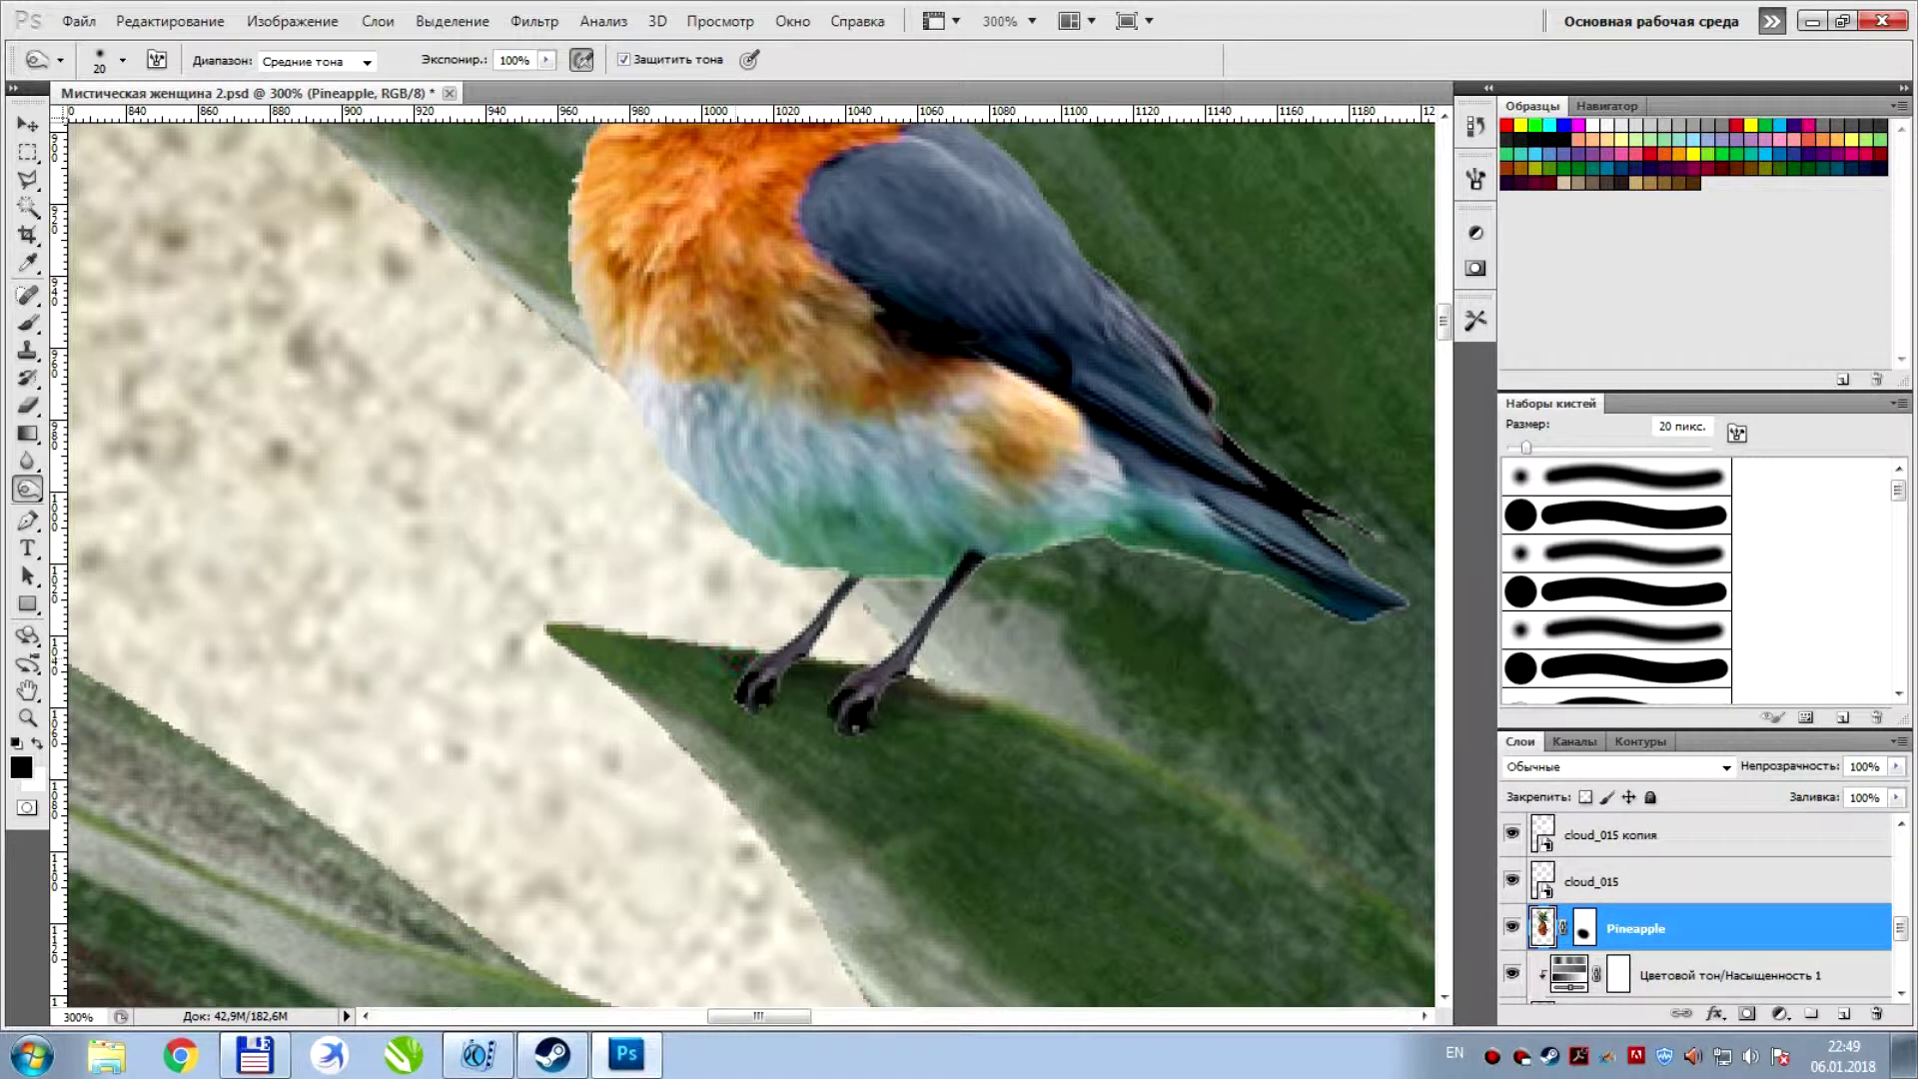
left_click_drag(914, 697, 1039, 727)
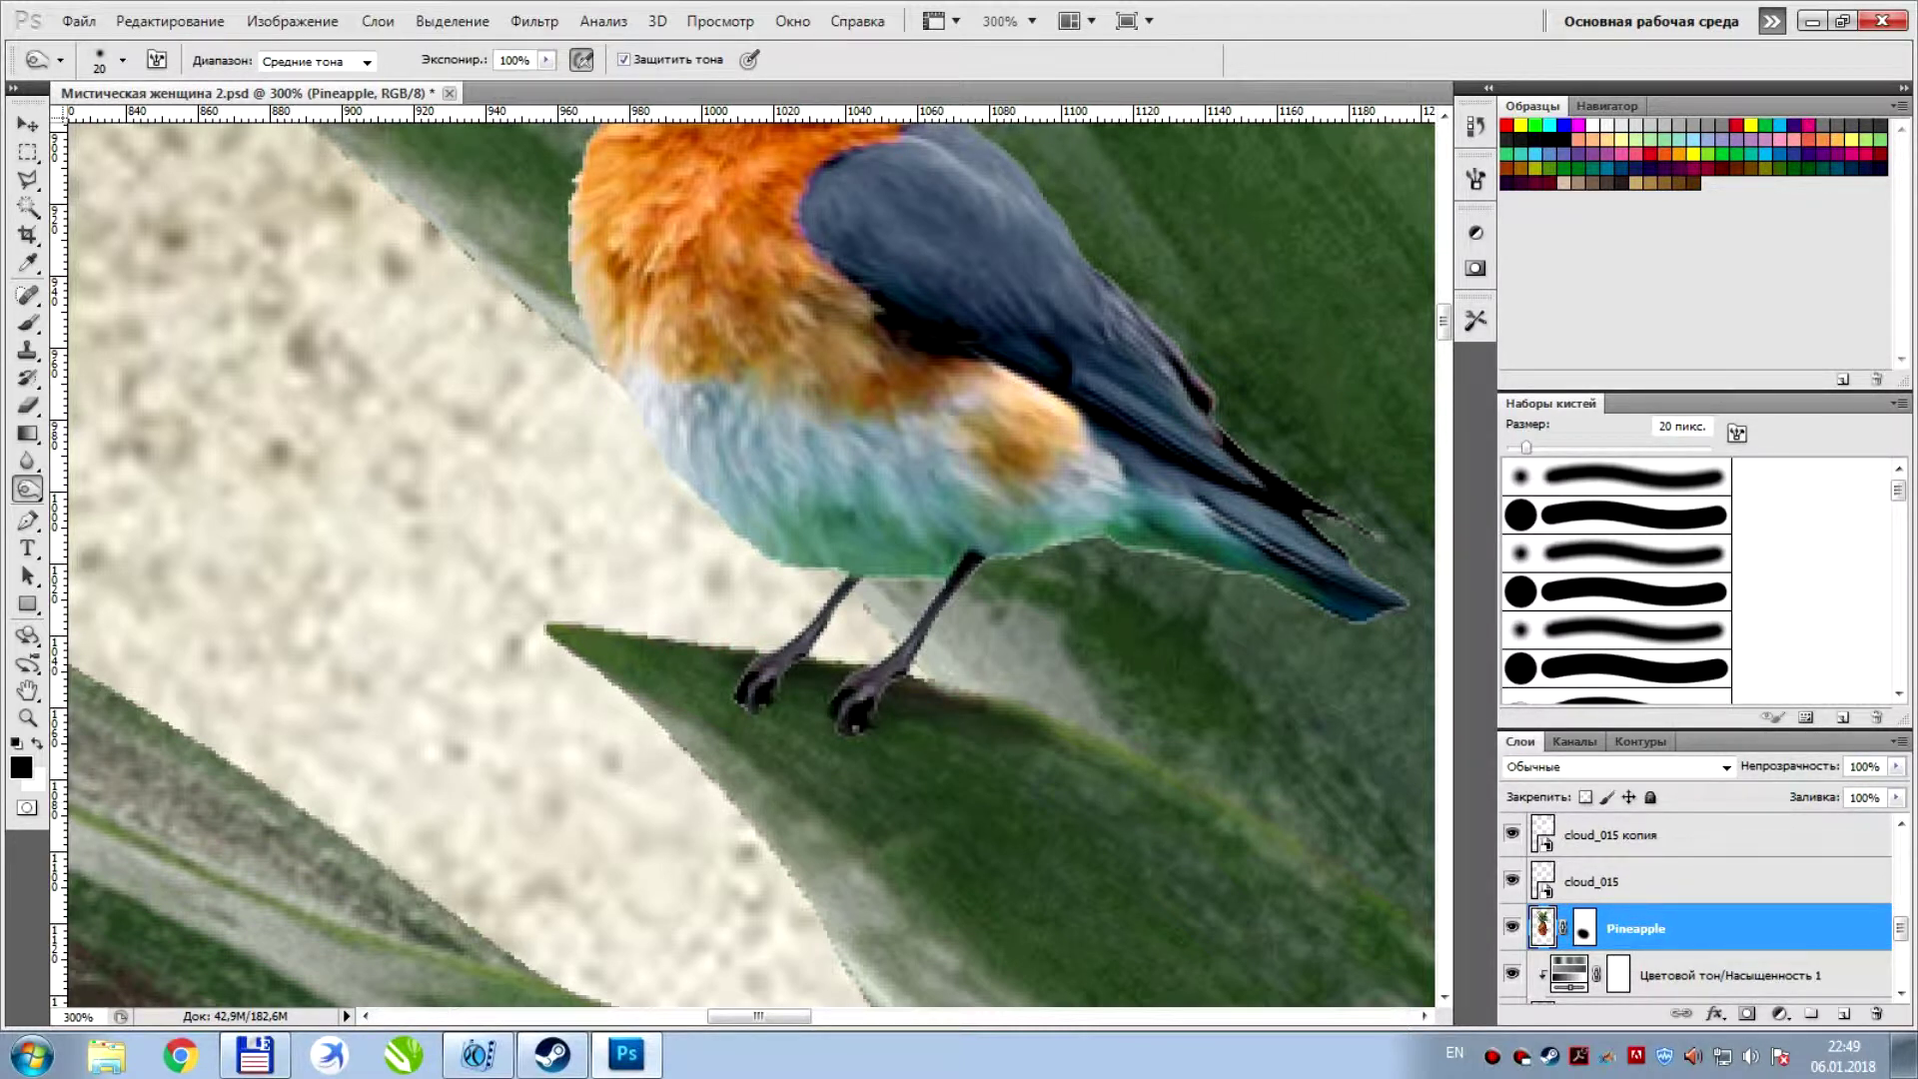
left_click_drag(805, 728, 931, 732)
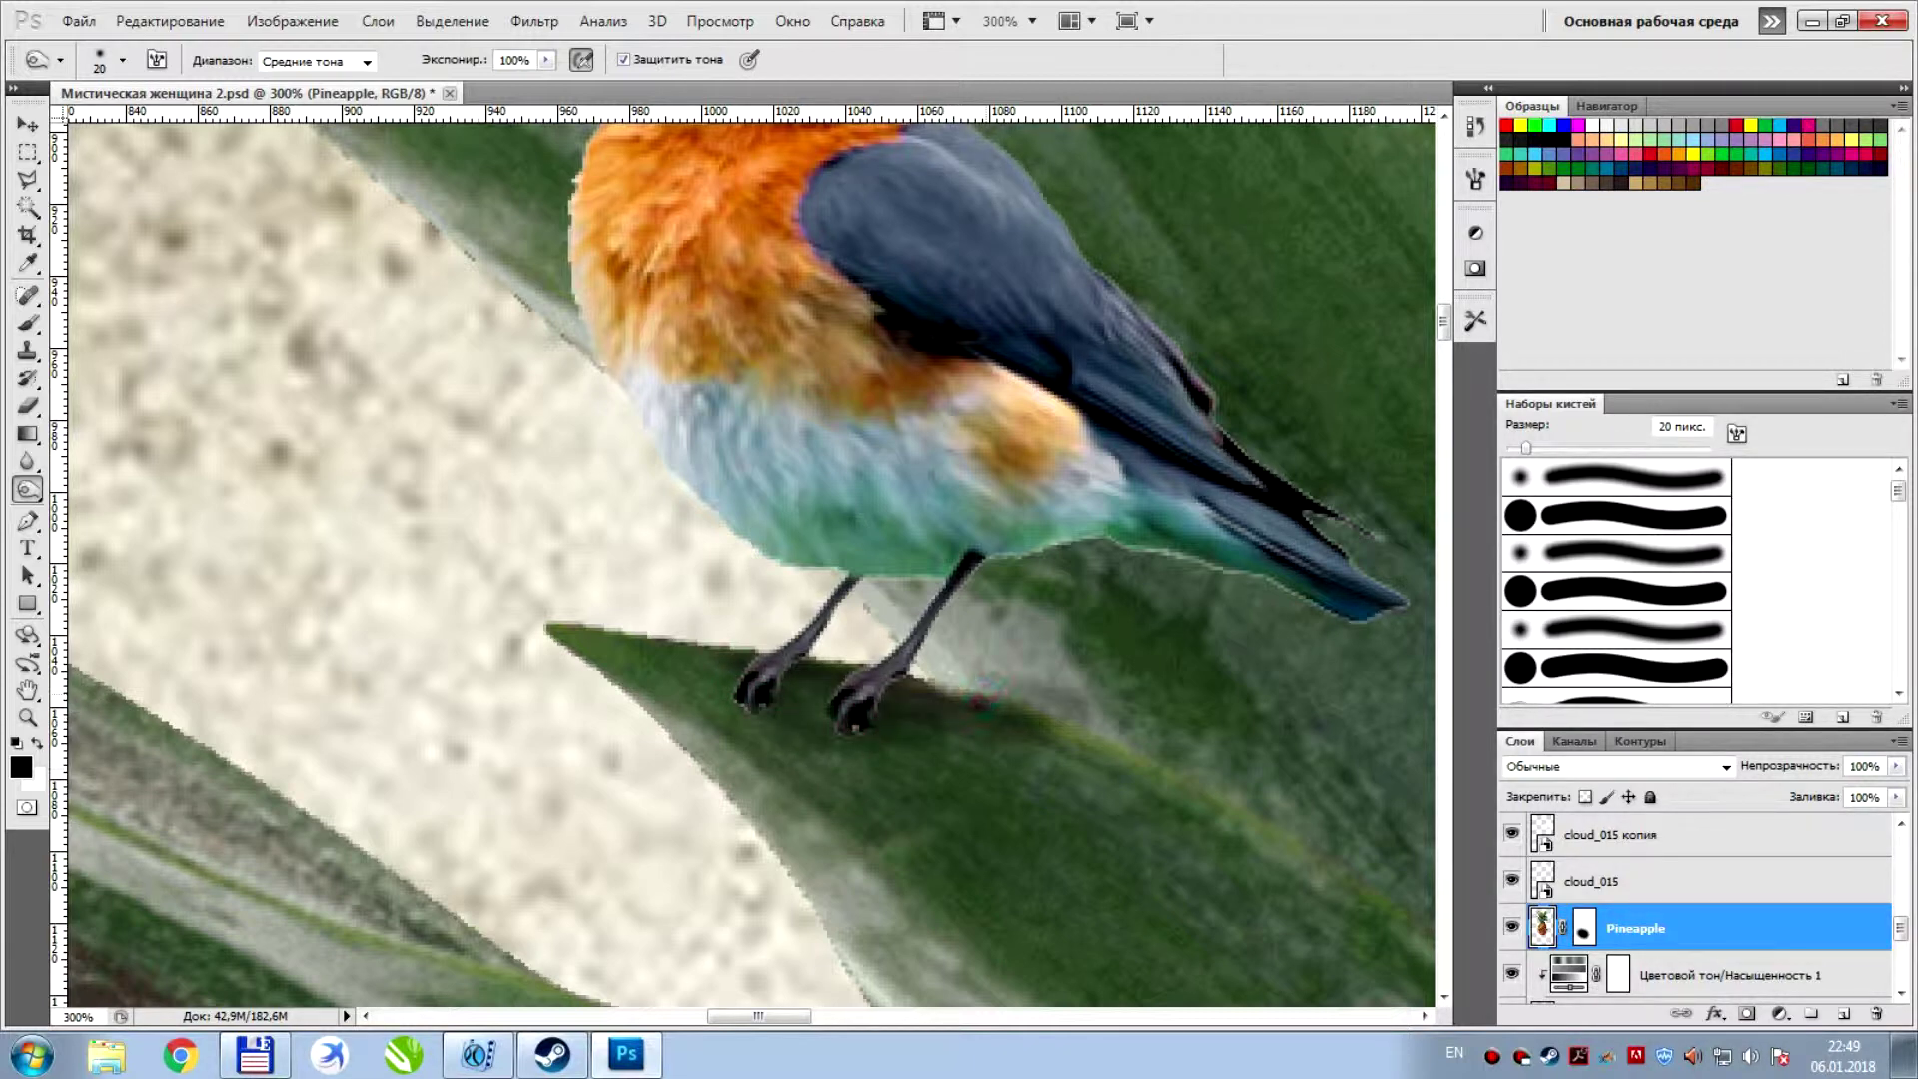
key("ctrl+1")
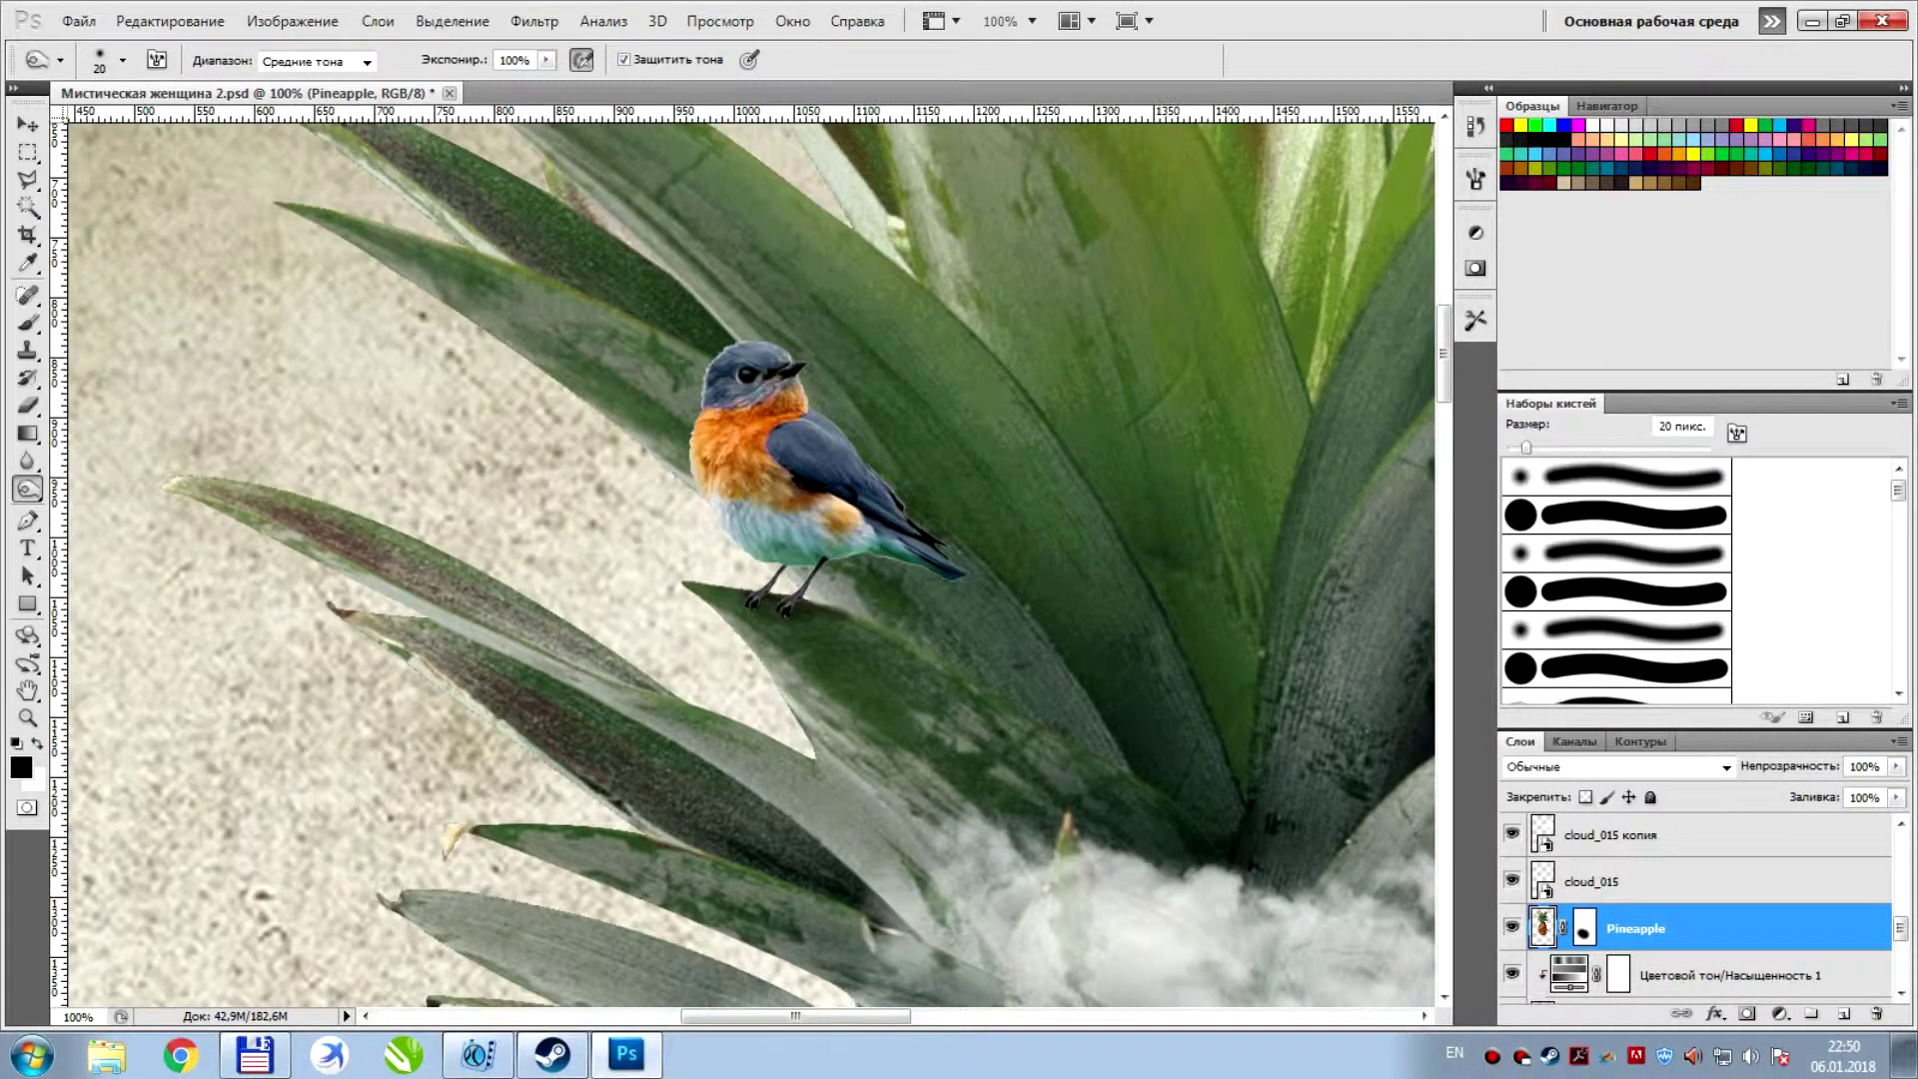
Zoom out to view the whole collage and choose File > Place
key("ctrl+minus")
key("ctrl+minus")
key("ctrl+minus")
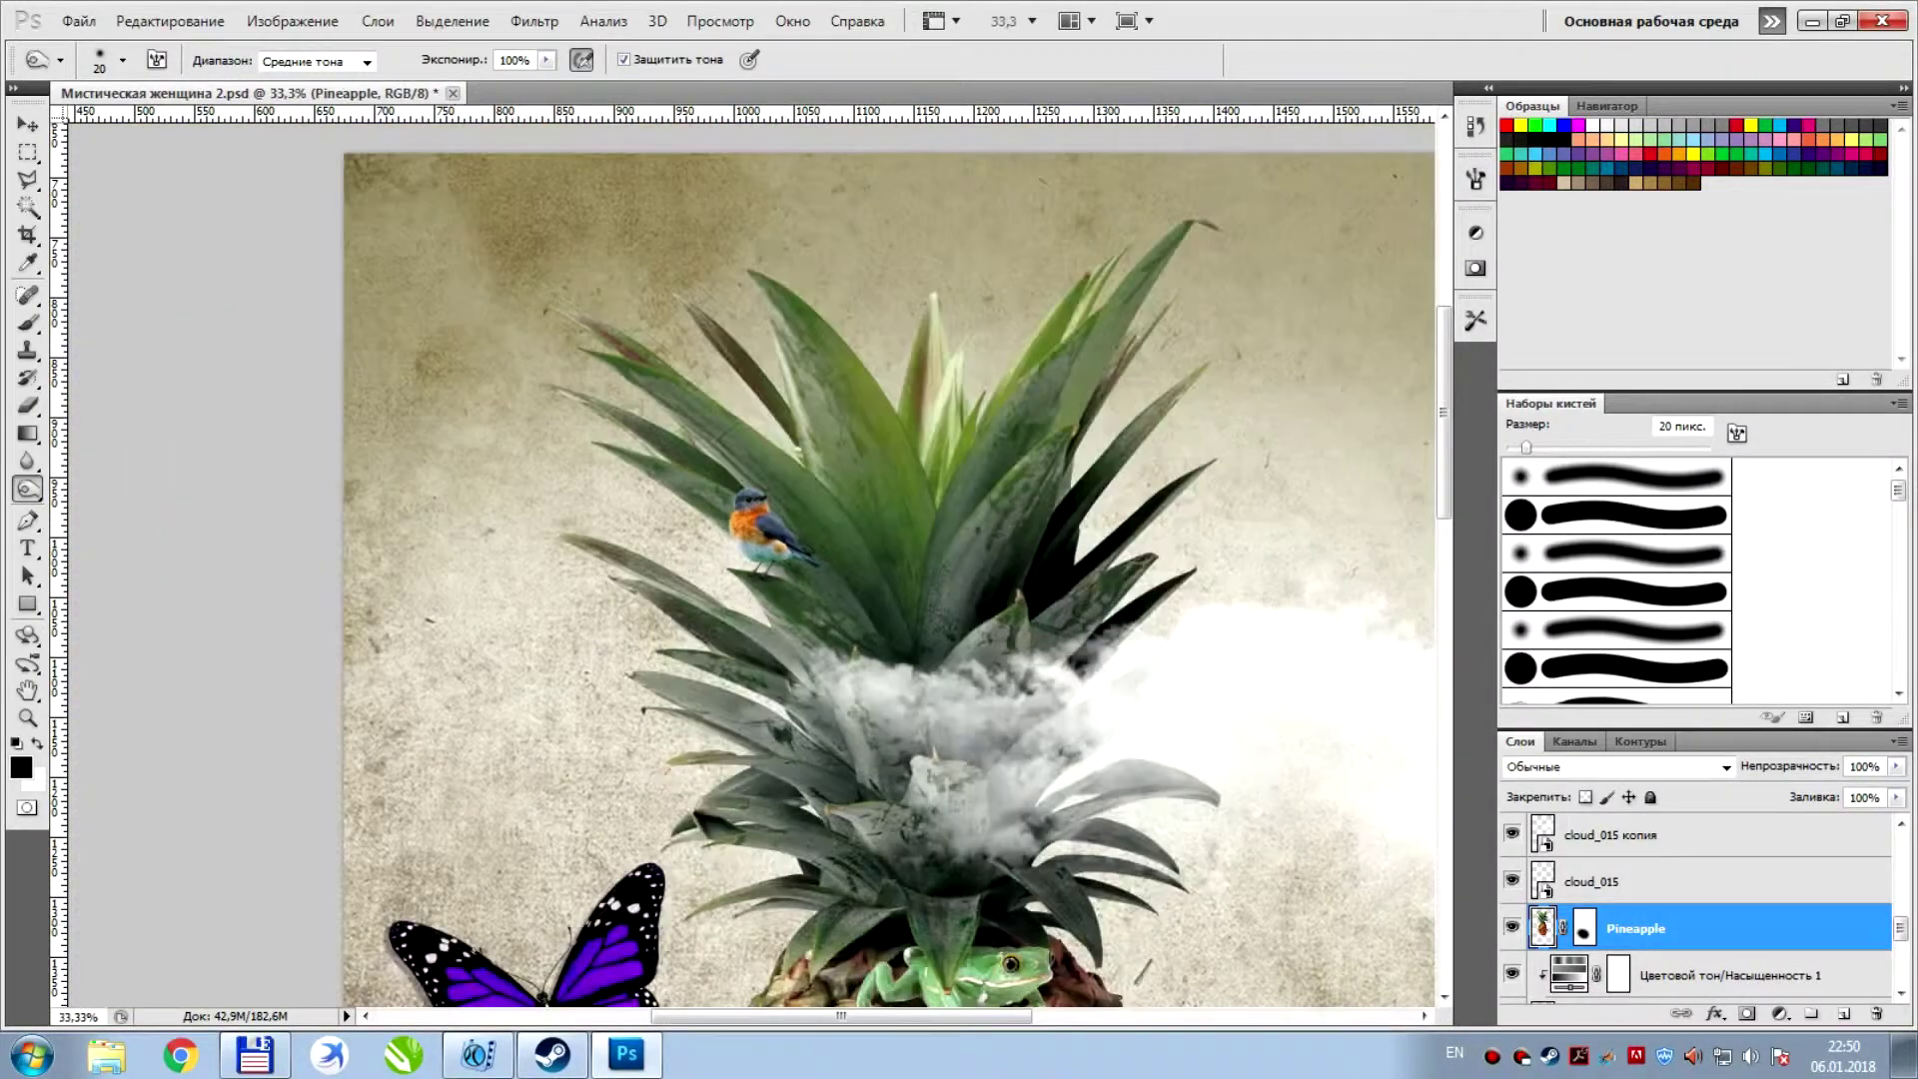
left_click_drag(1233, 715, 1029, 150)
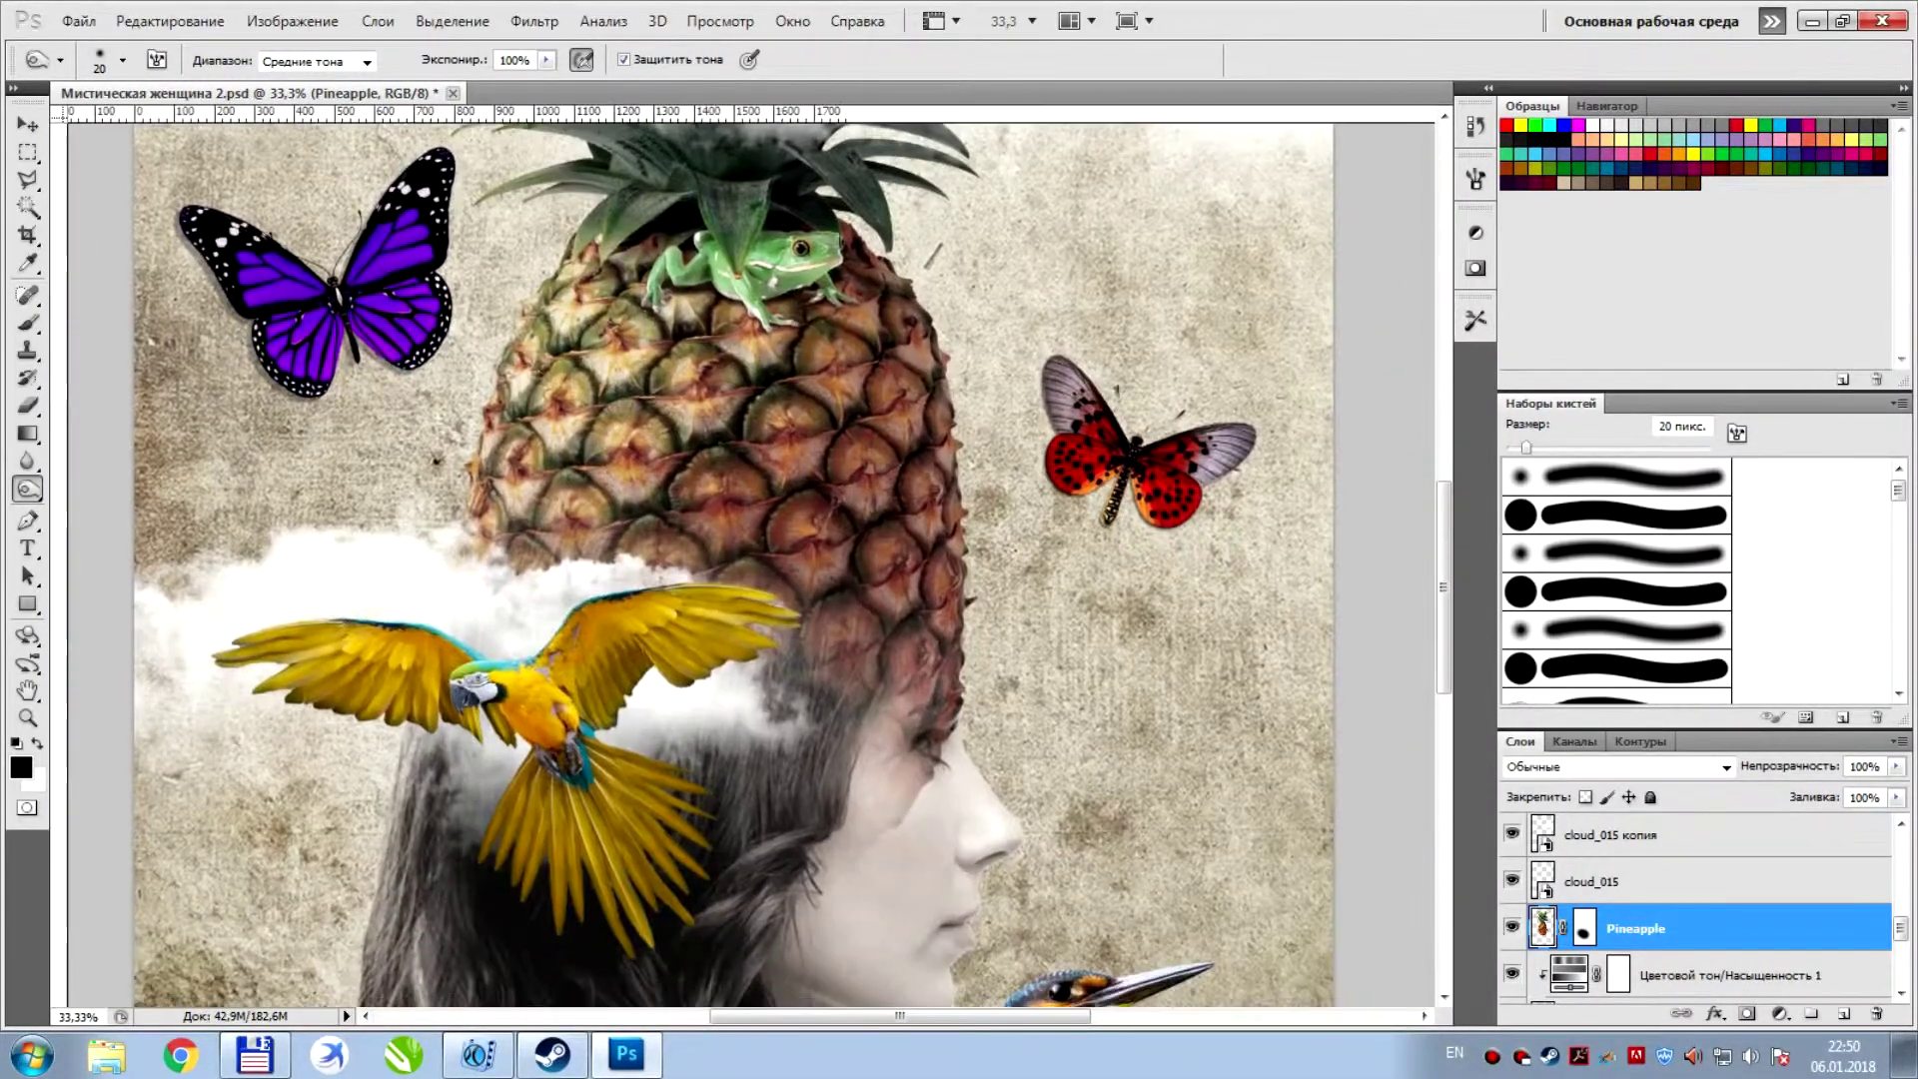
key("ctrl+minus")
key("ctrl+minus")
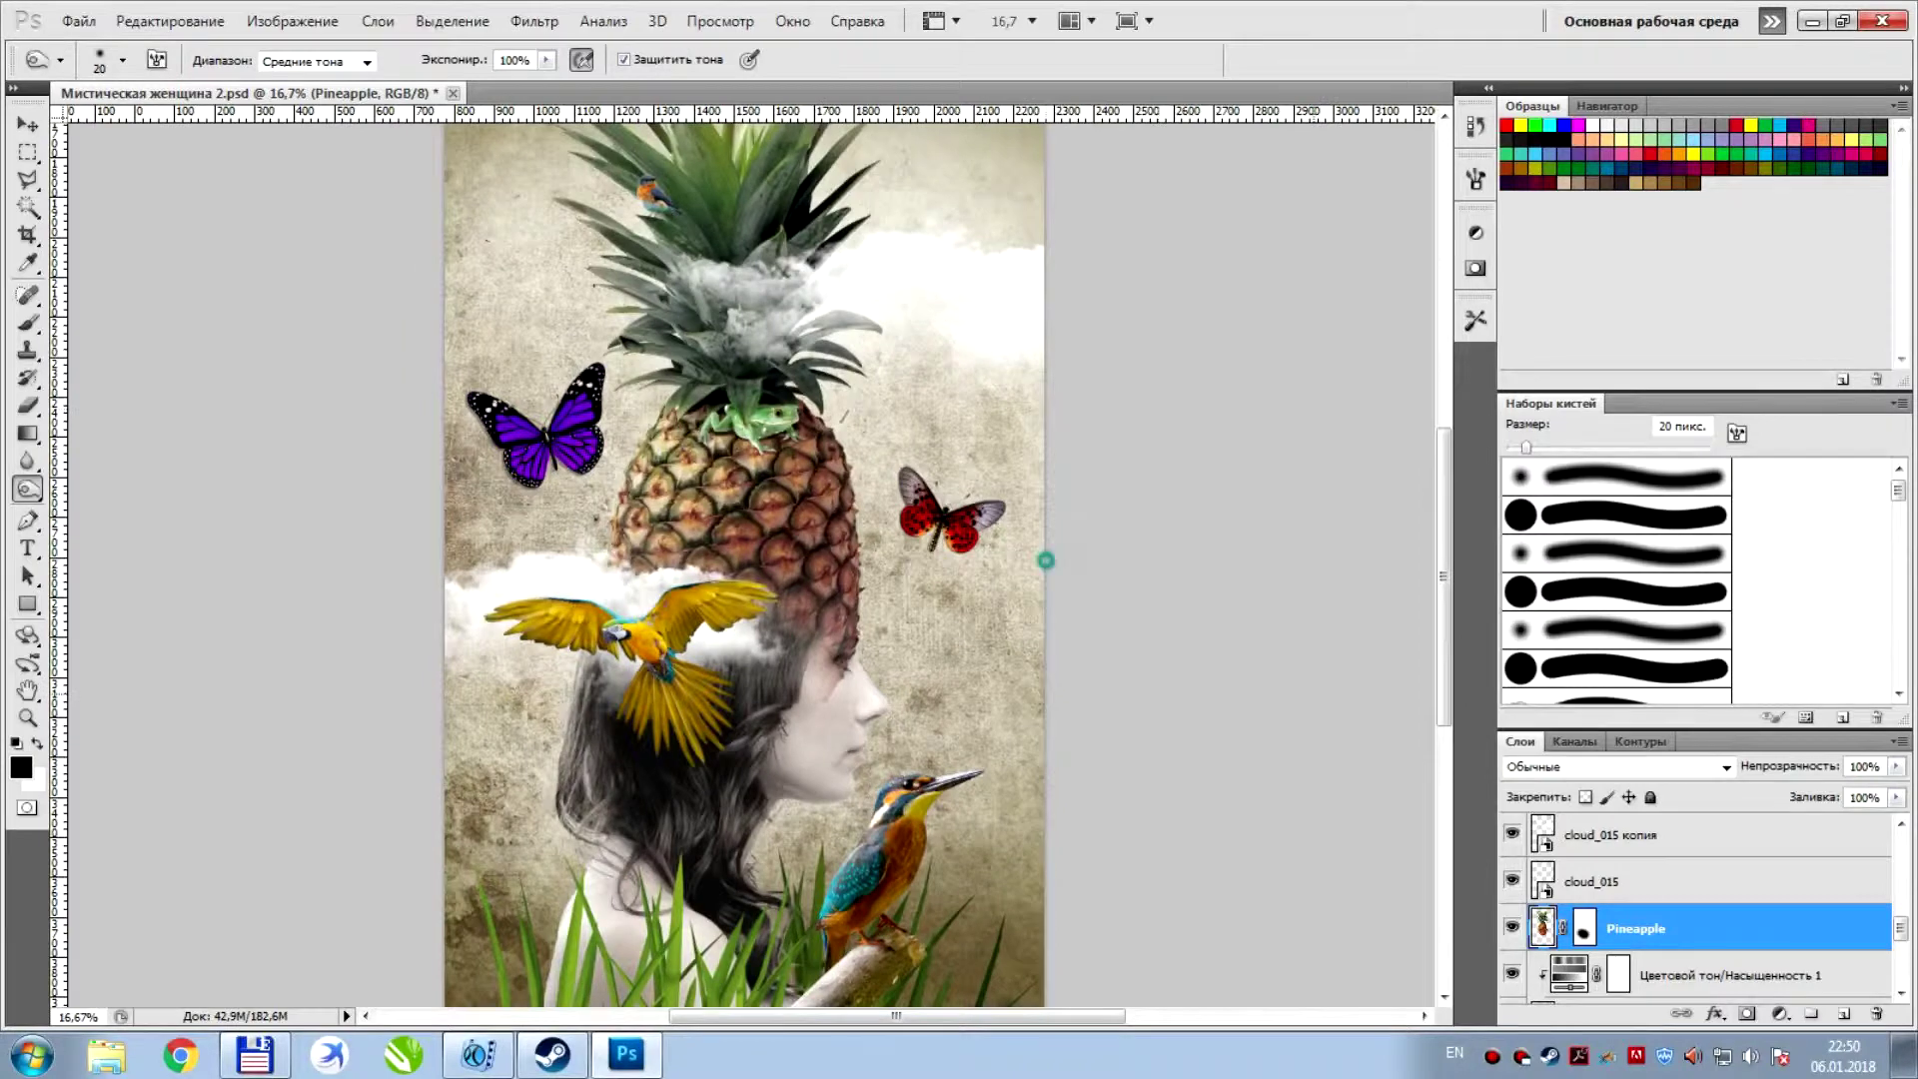
left_click(79, 20)
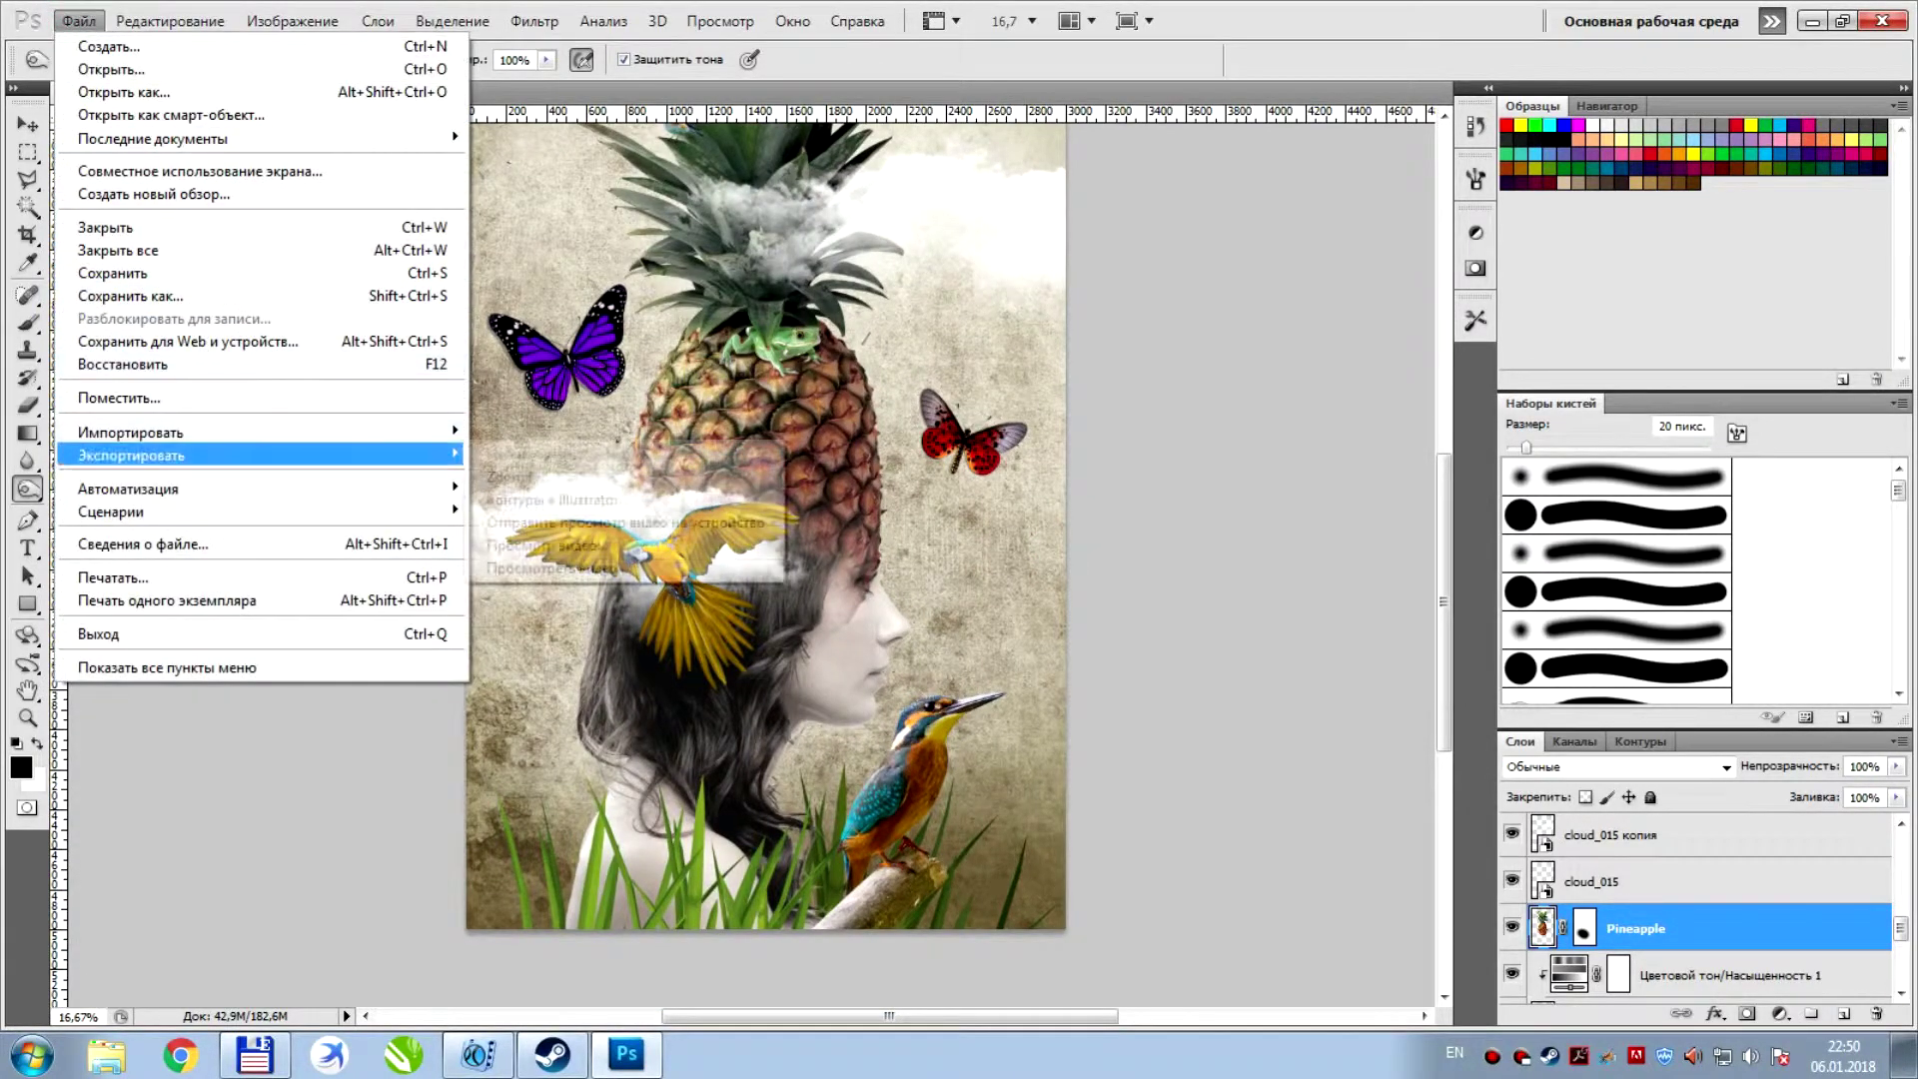
left_click(150, 397)
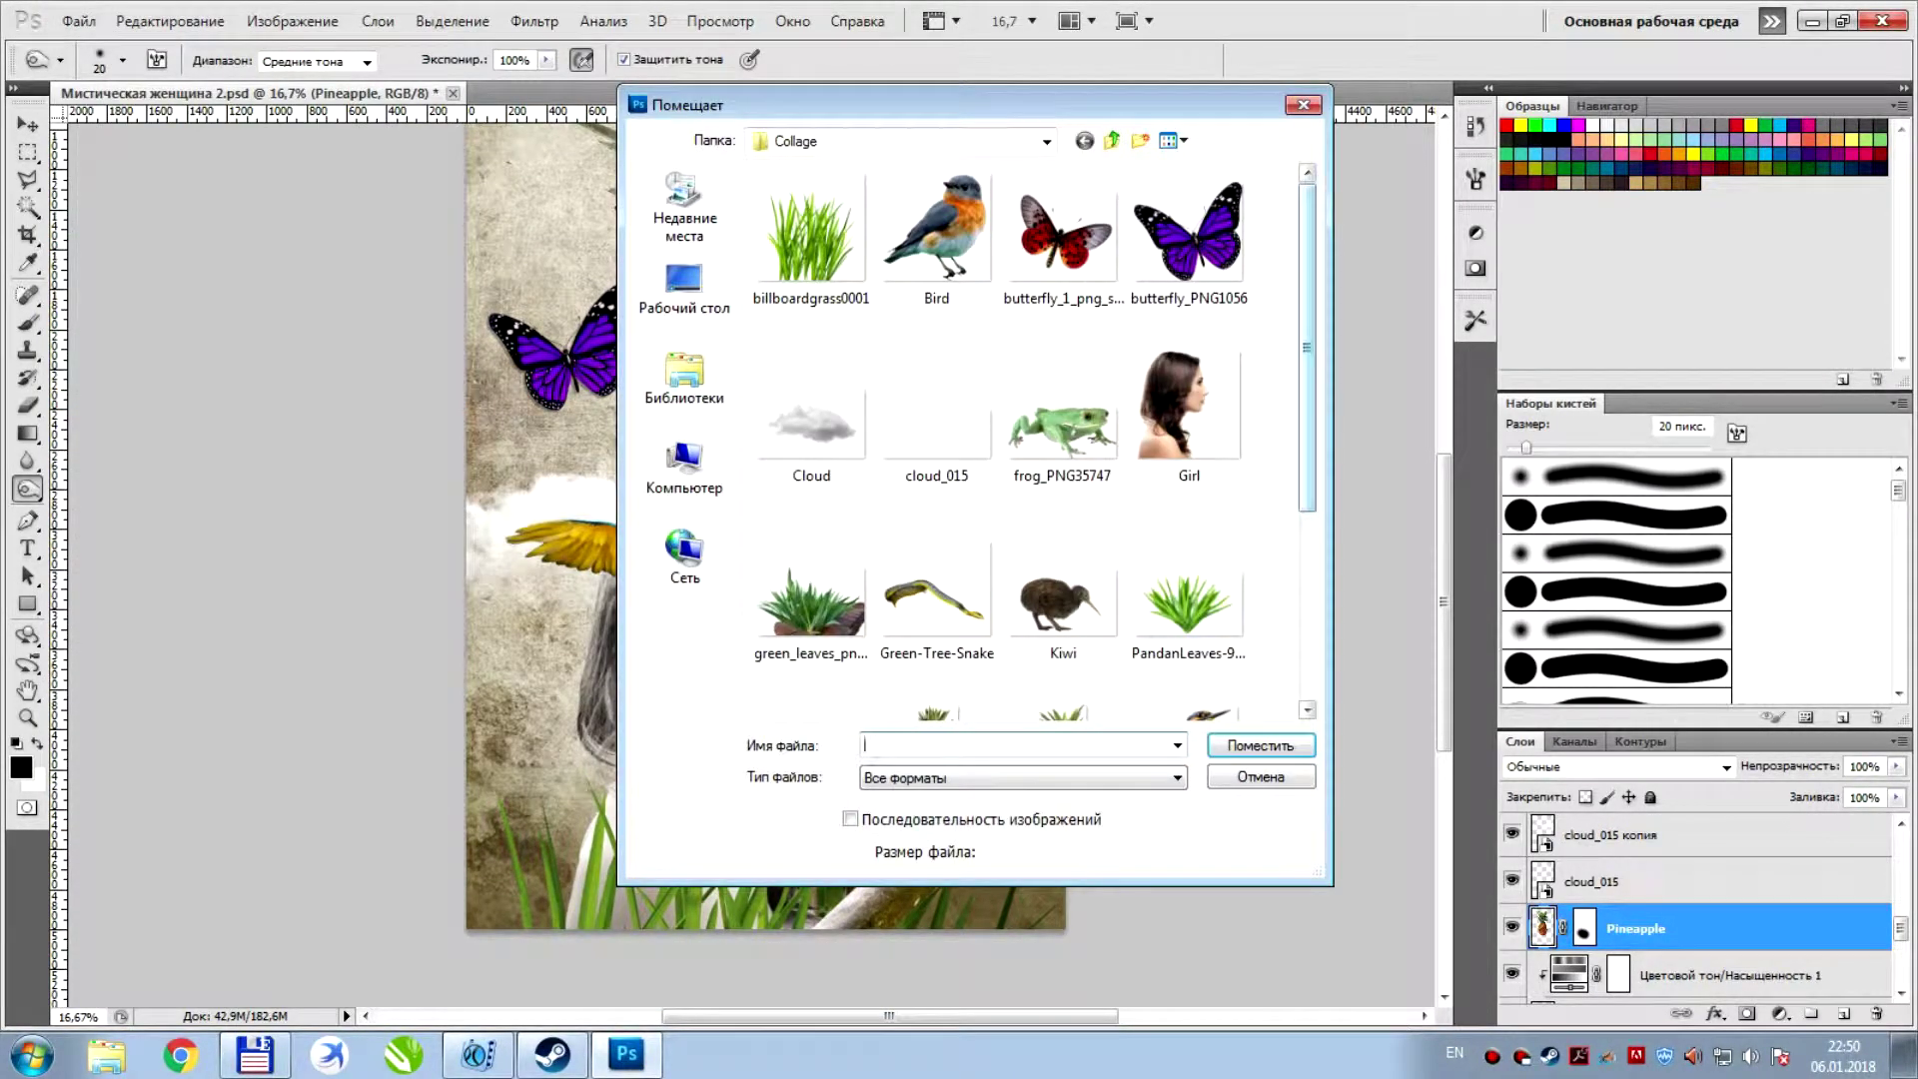
Place the Kiwi image, moved down to the lower-left grass and enlarged
scroll(1306, 423, "down", 1)
scroll(1305, 423, "down", 1)
double_click(976, 299)
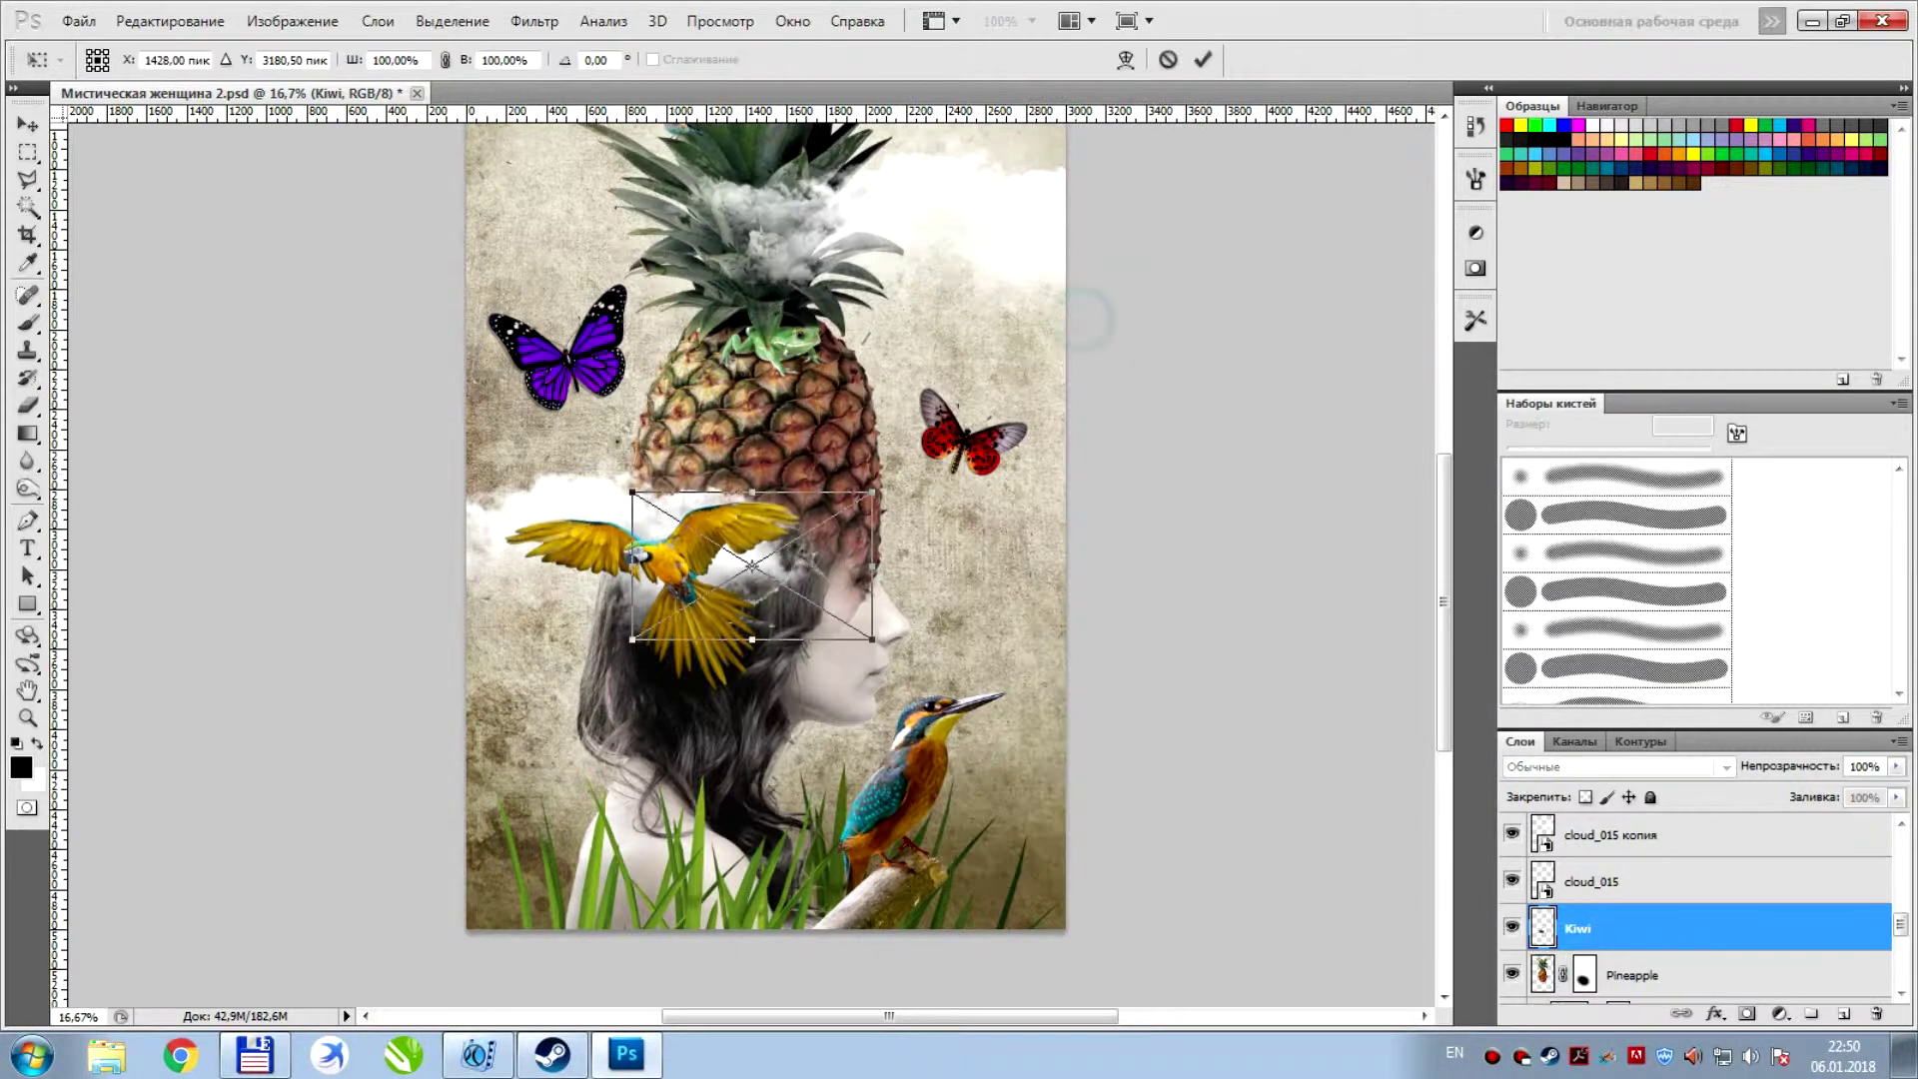
left_click_drag(753, 566, 600, 871)
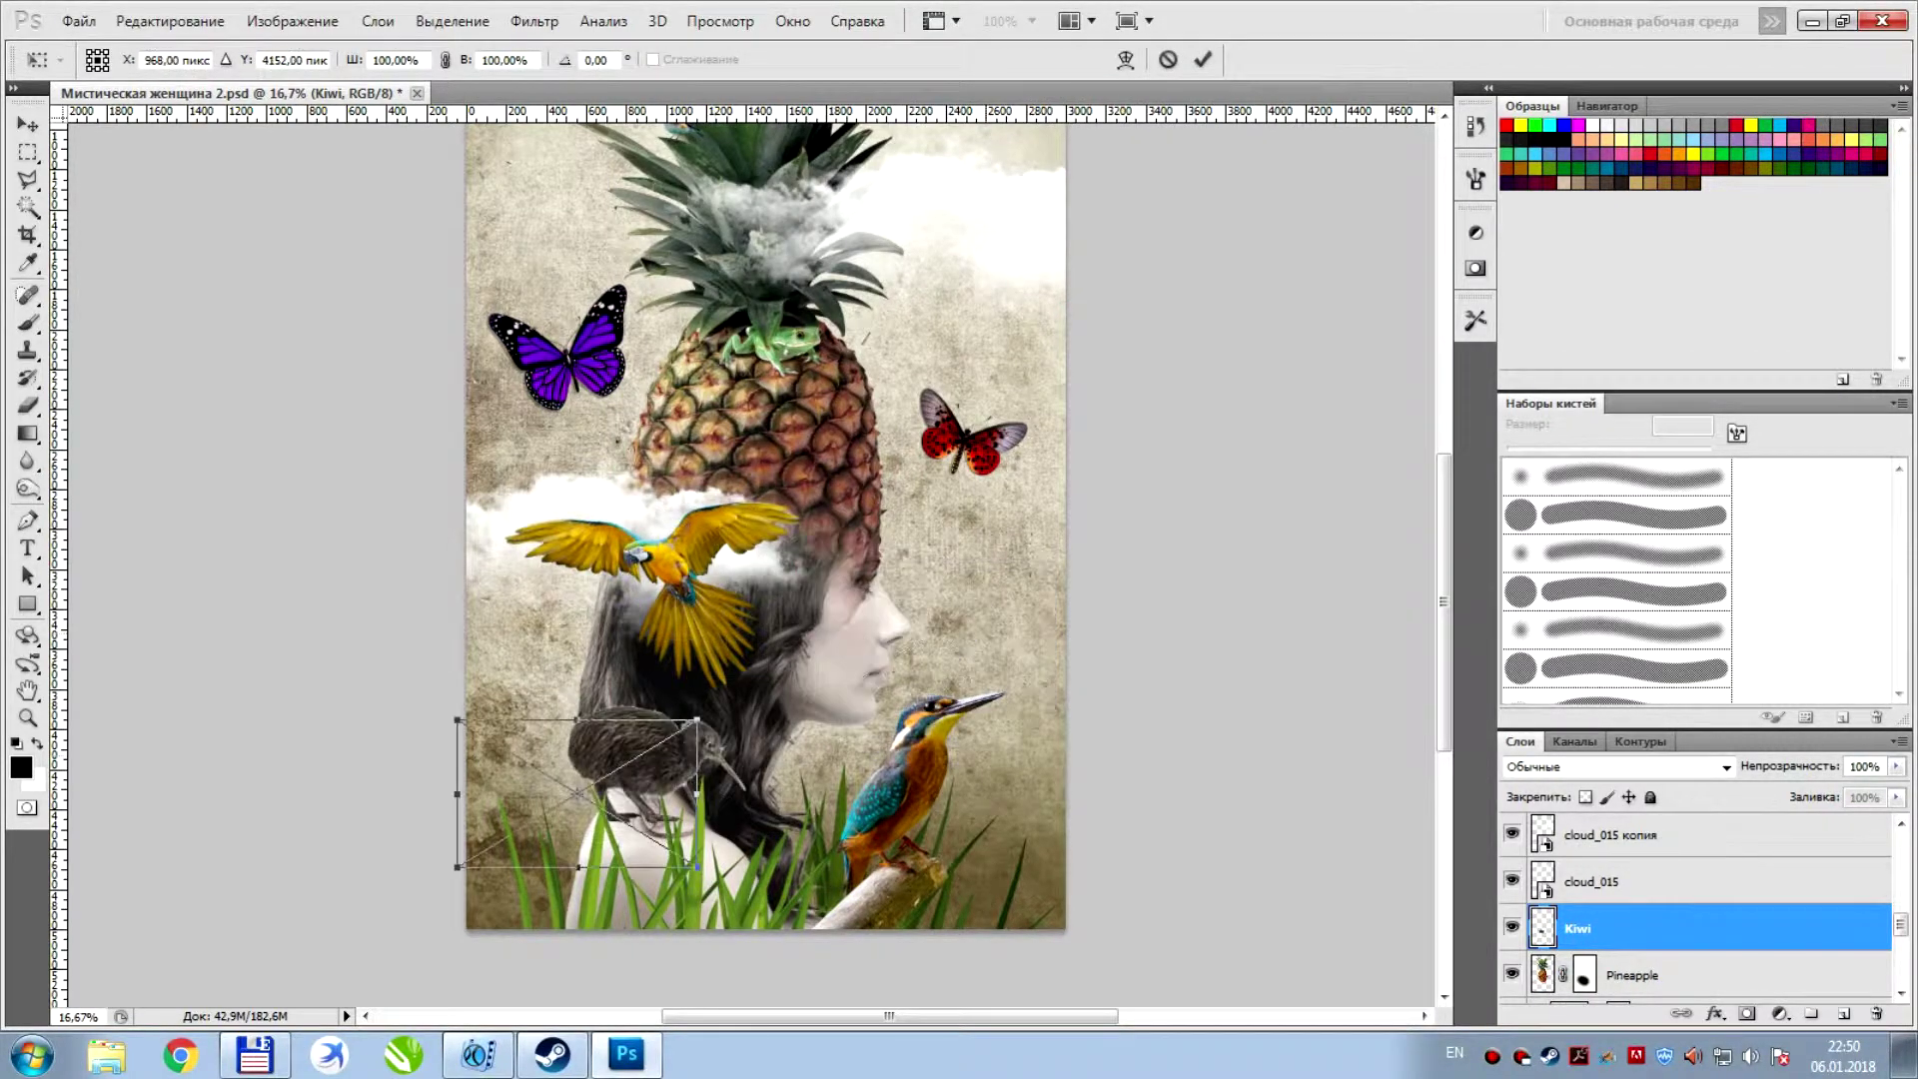
left_click_drag(720, 797, 881, 698)
key("Return")
key("o")
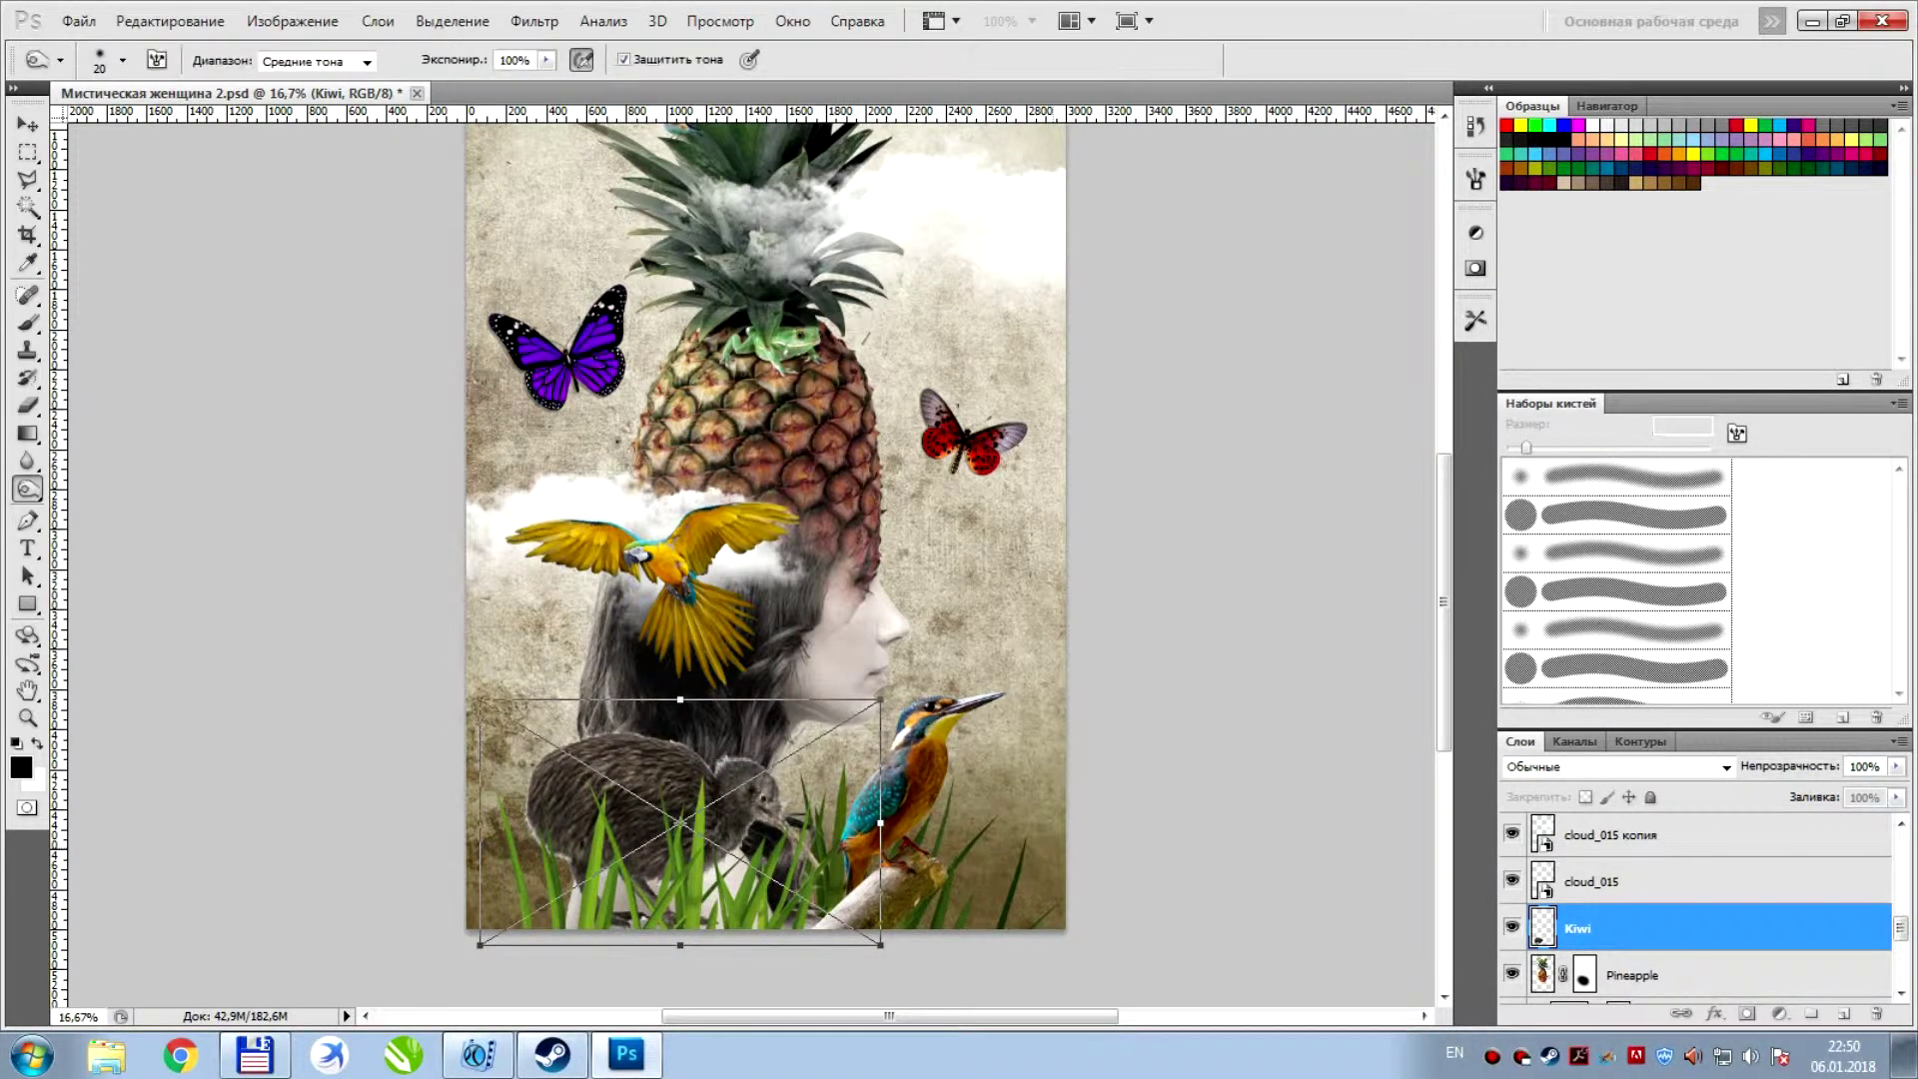
Tilt the kiwi slightly with Free Transform and apply it
key("ctrl+plus")
scroll(769, 559, "down", 2)
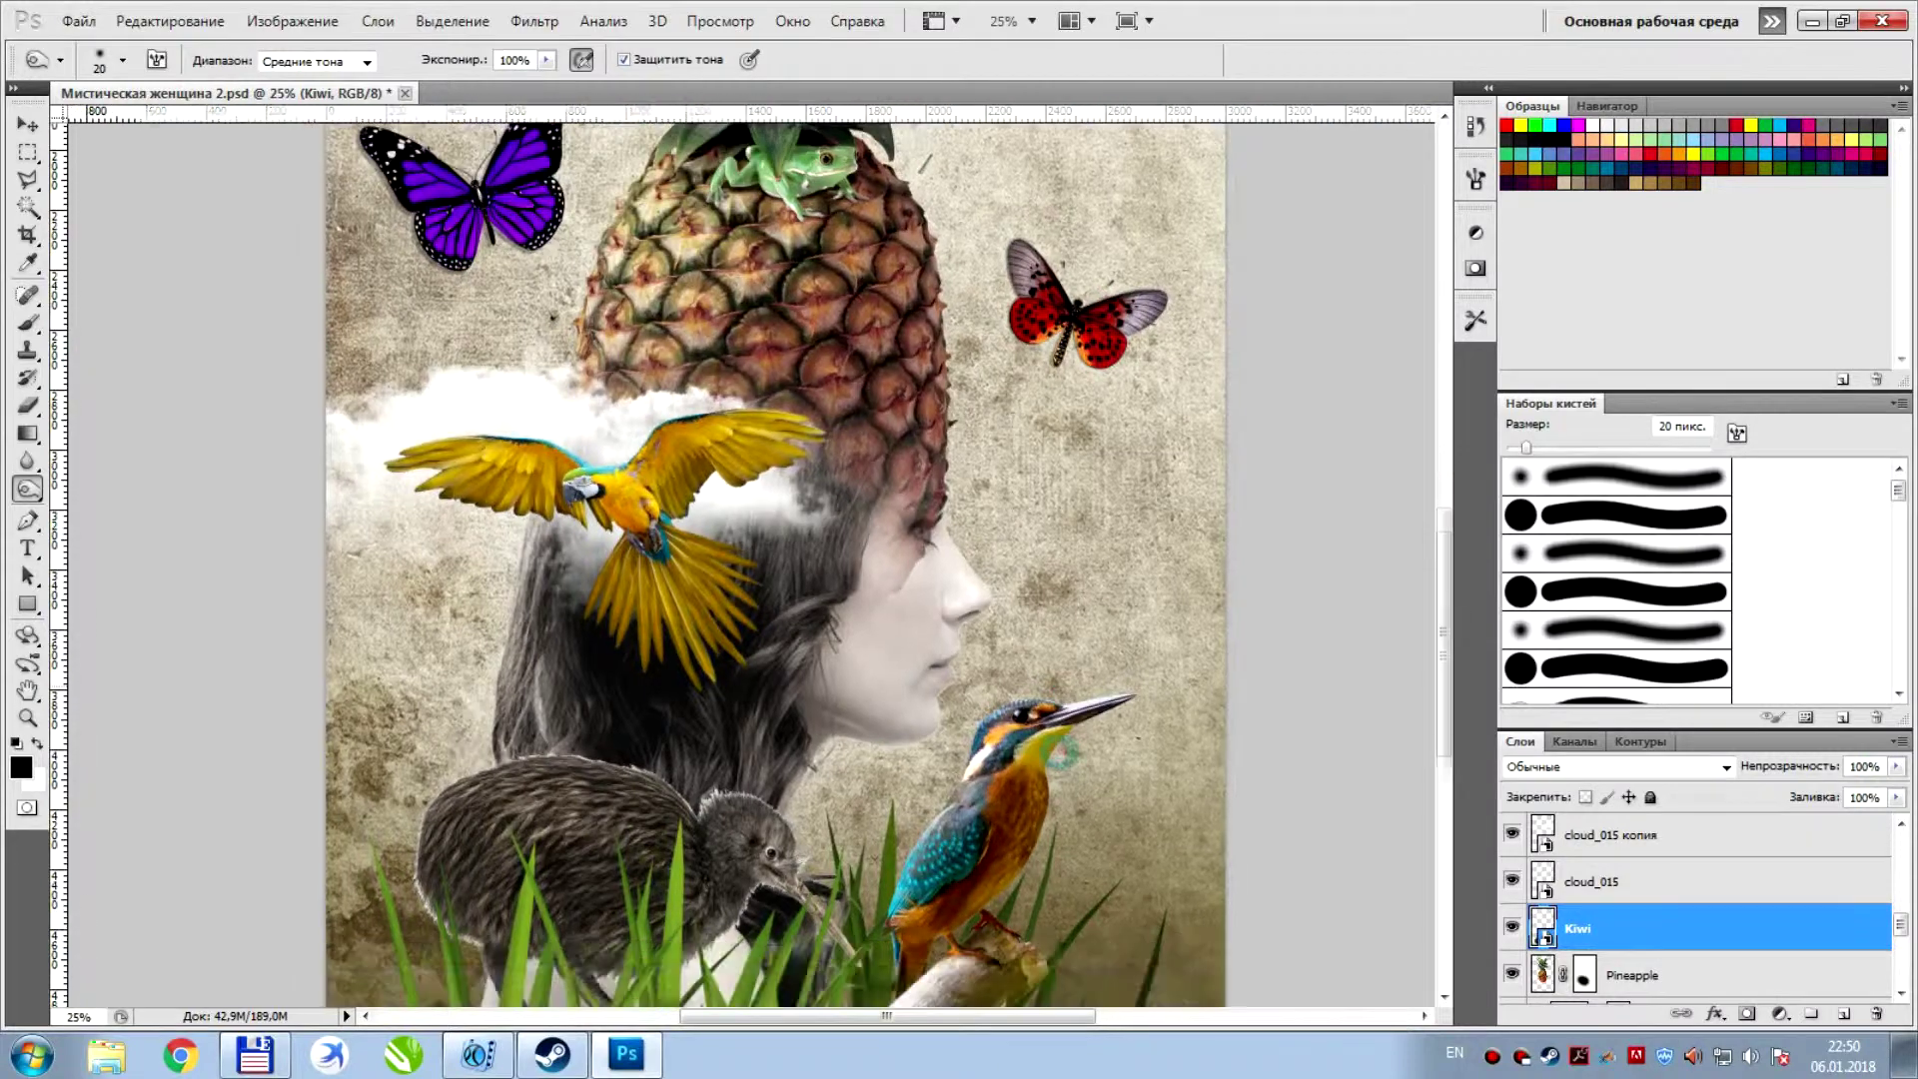
scroll(769, 560, "down", 2)
key("ctrl+t")
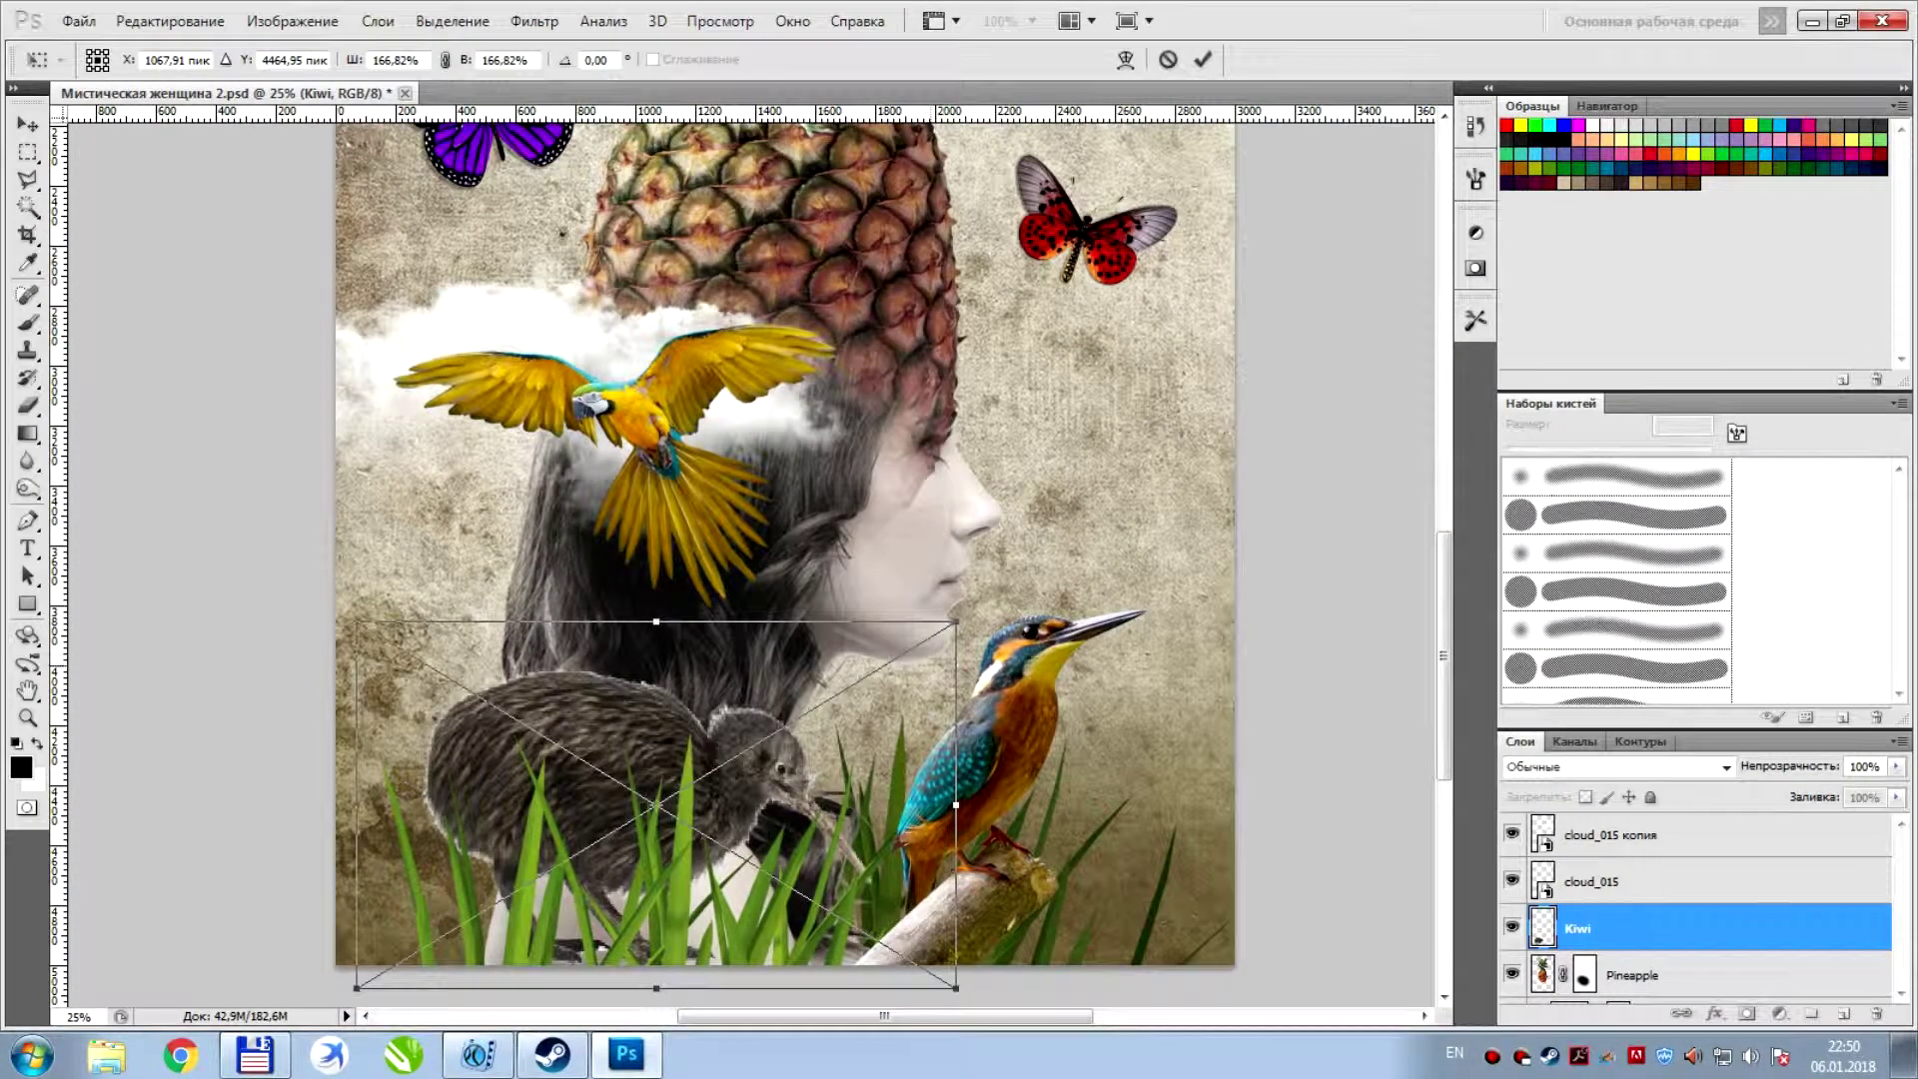
mouse_move(977, 624)
left_mouse_down()
mouse_move(960, 590)
mouse_move(979, 619)
left_mouse_up()
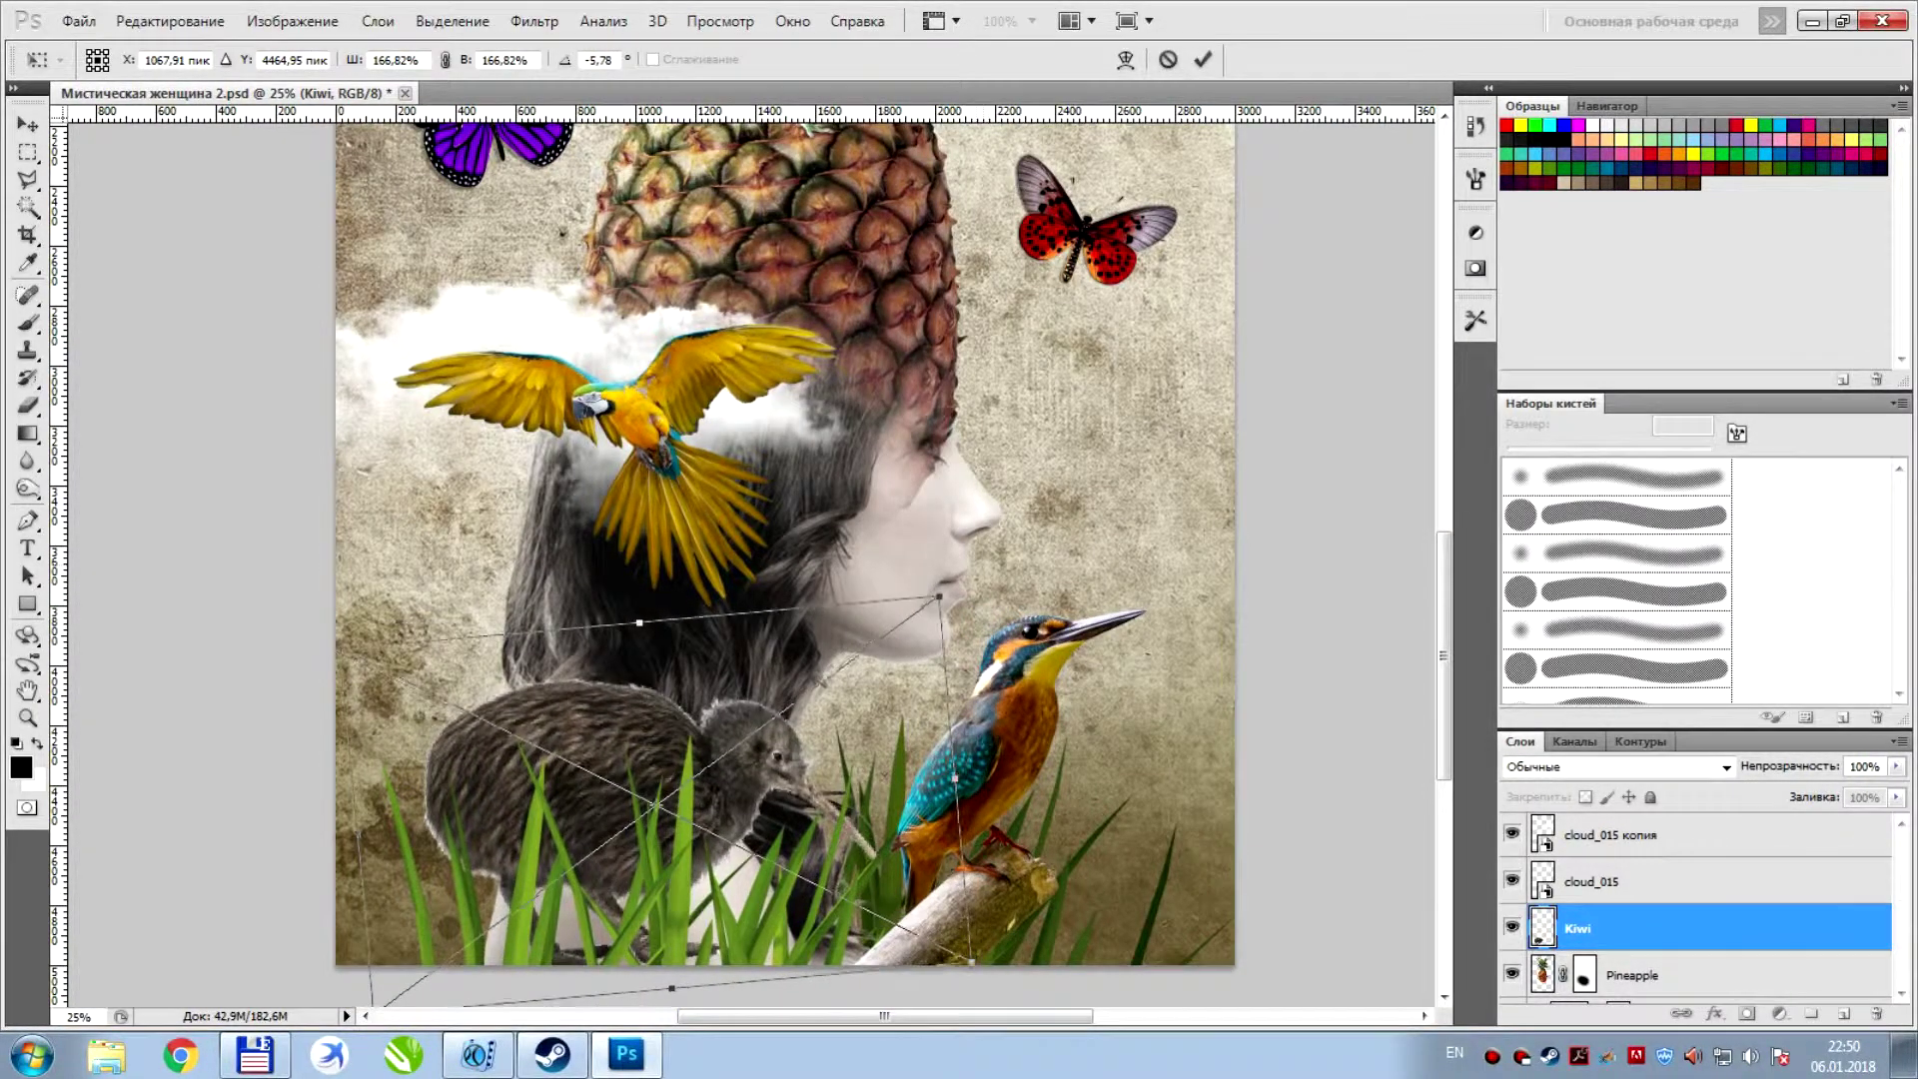
key("Return")
key("o")
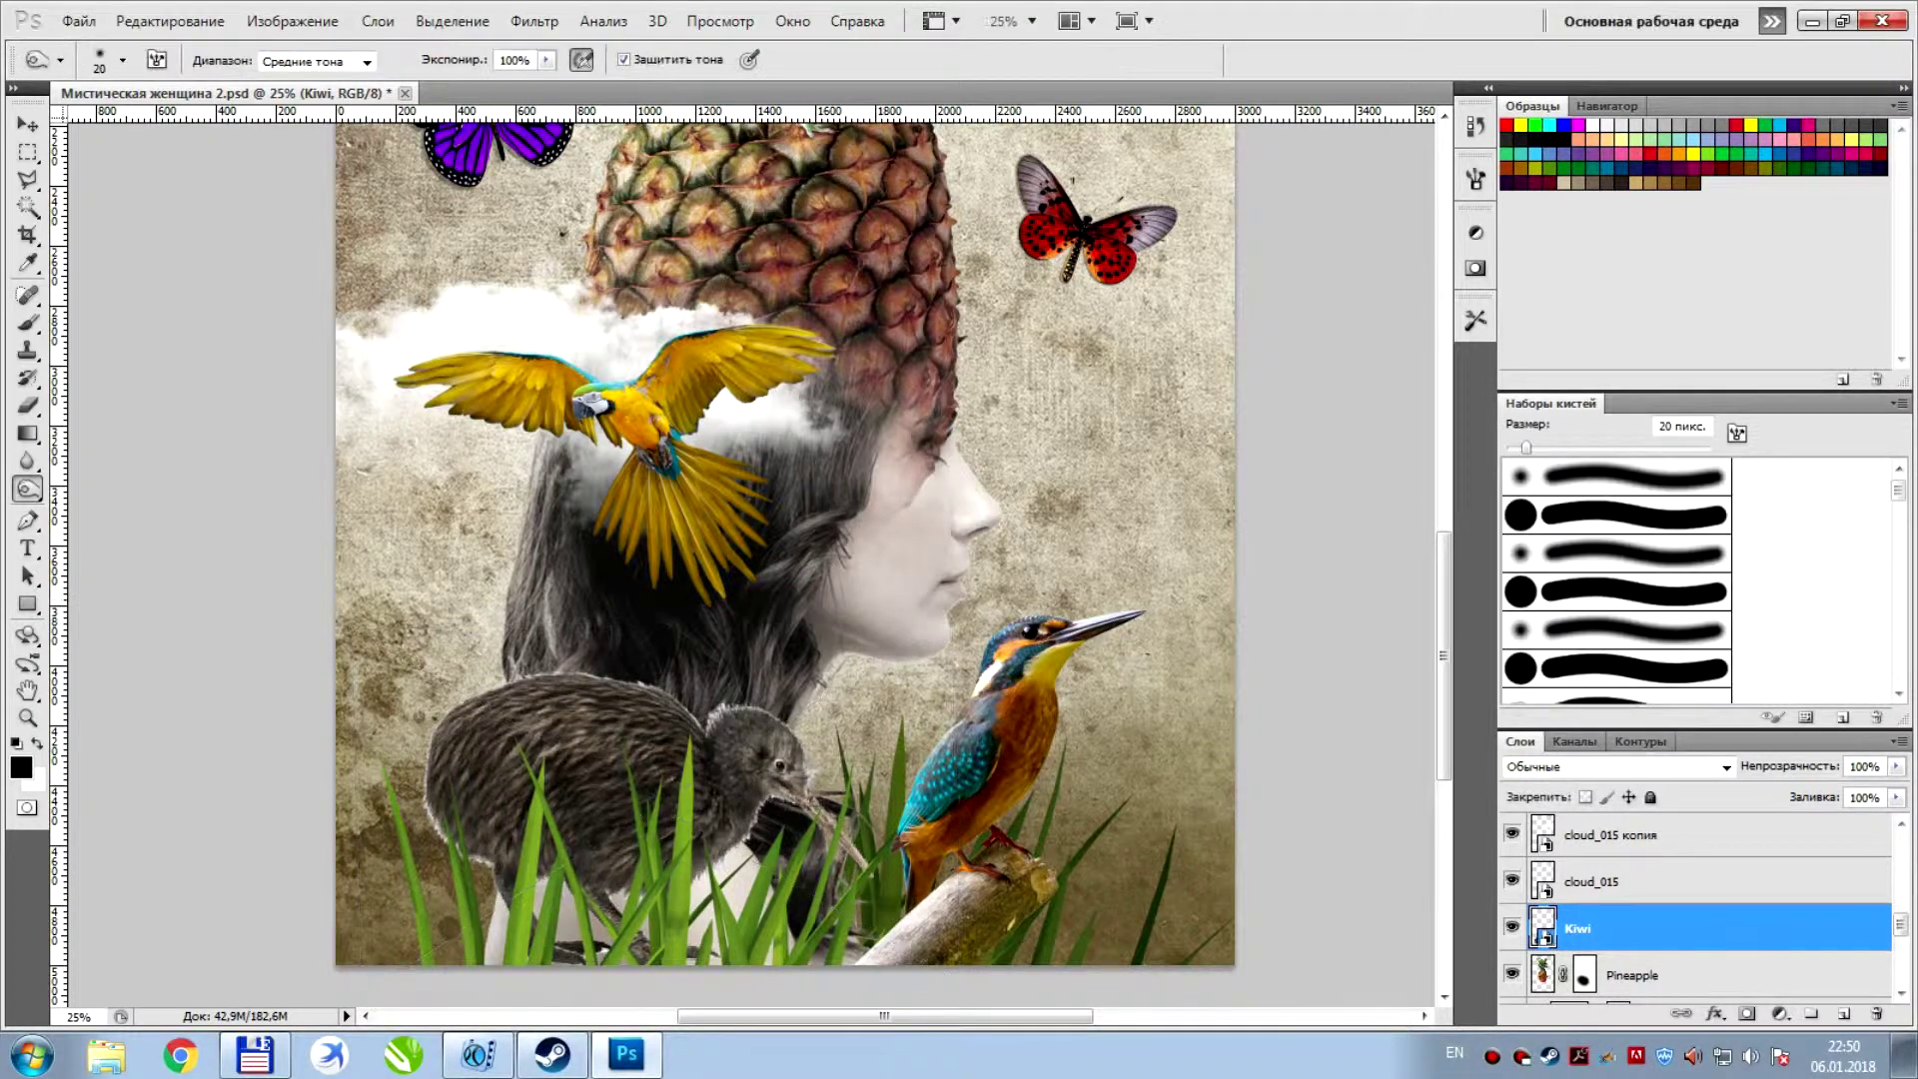
Shift the kiwi lower and further left with the Move tool
key("v")
left_click_drag(620, 780, 571, 809)
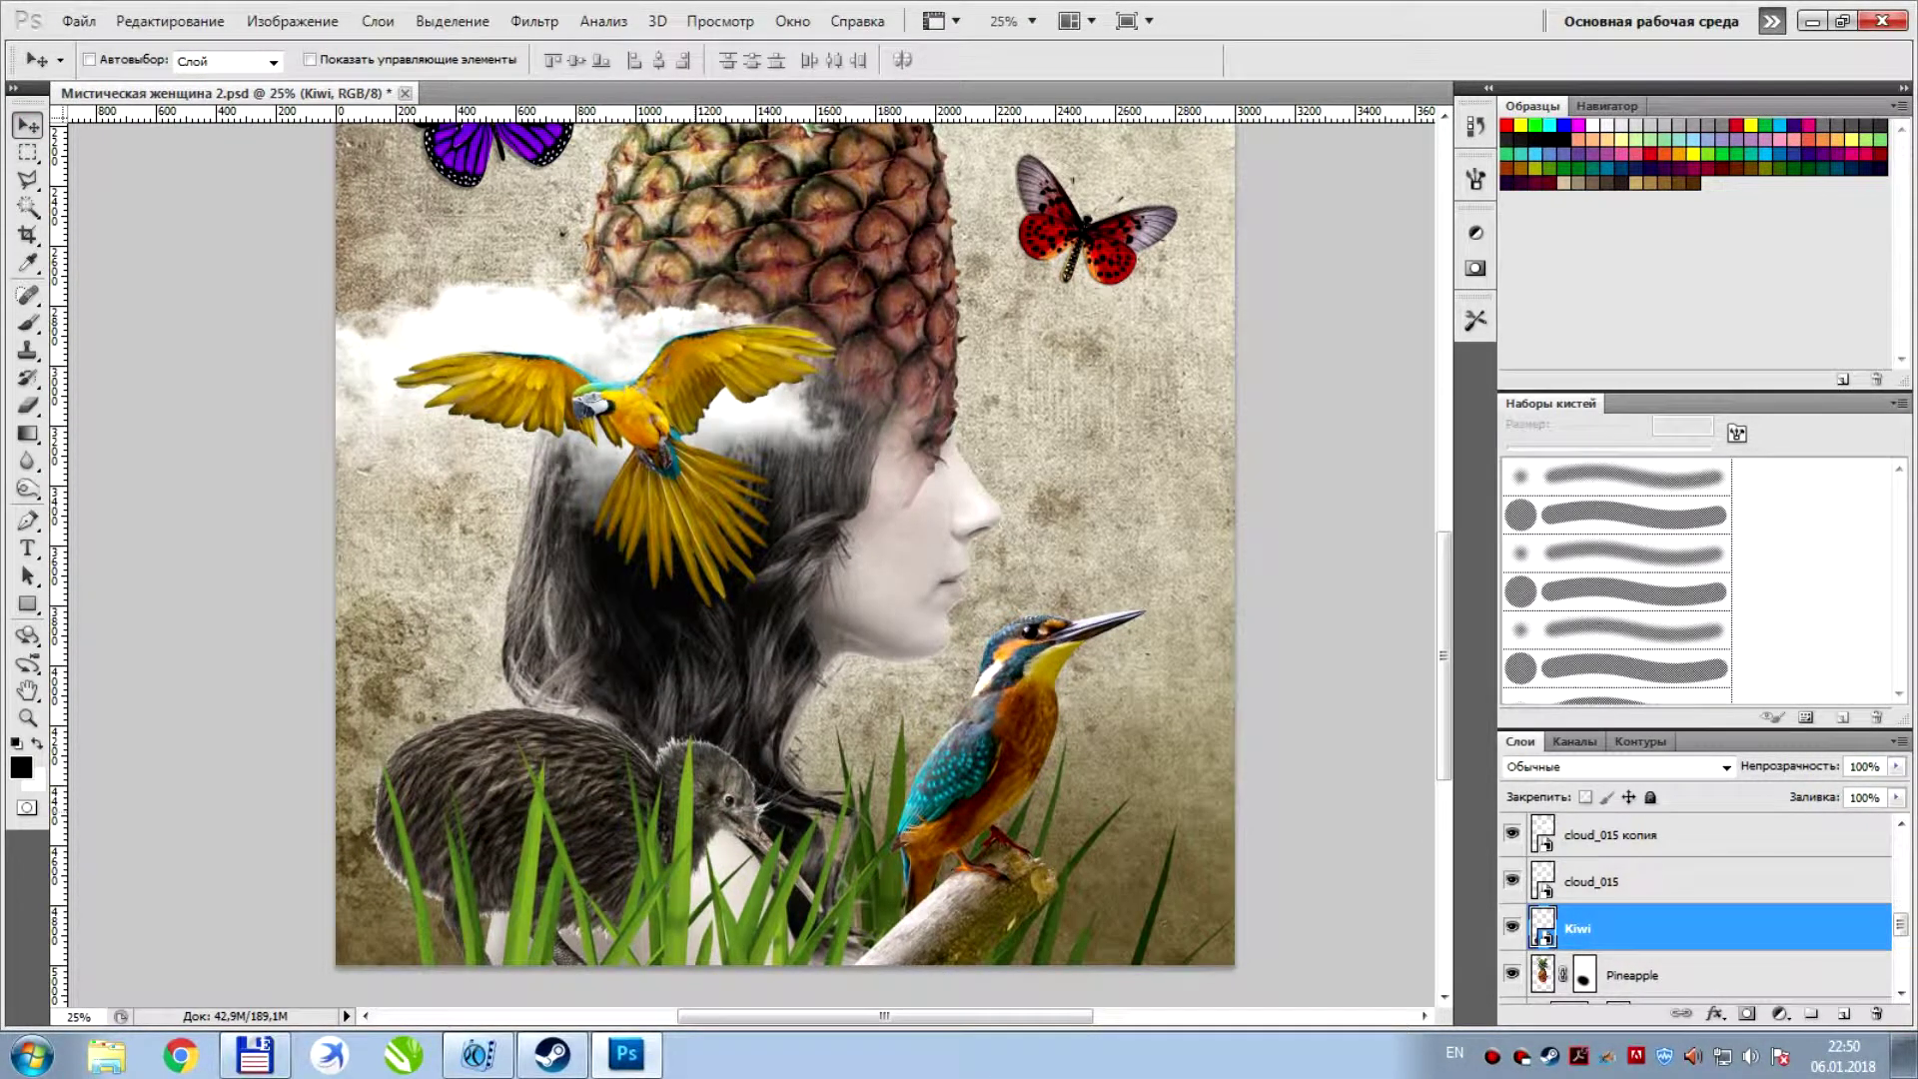
left_click_drag(560, 800, 535, 809)
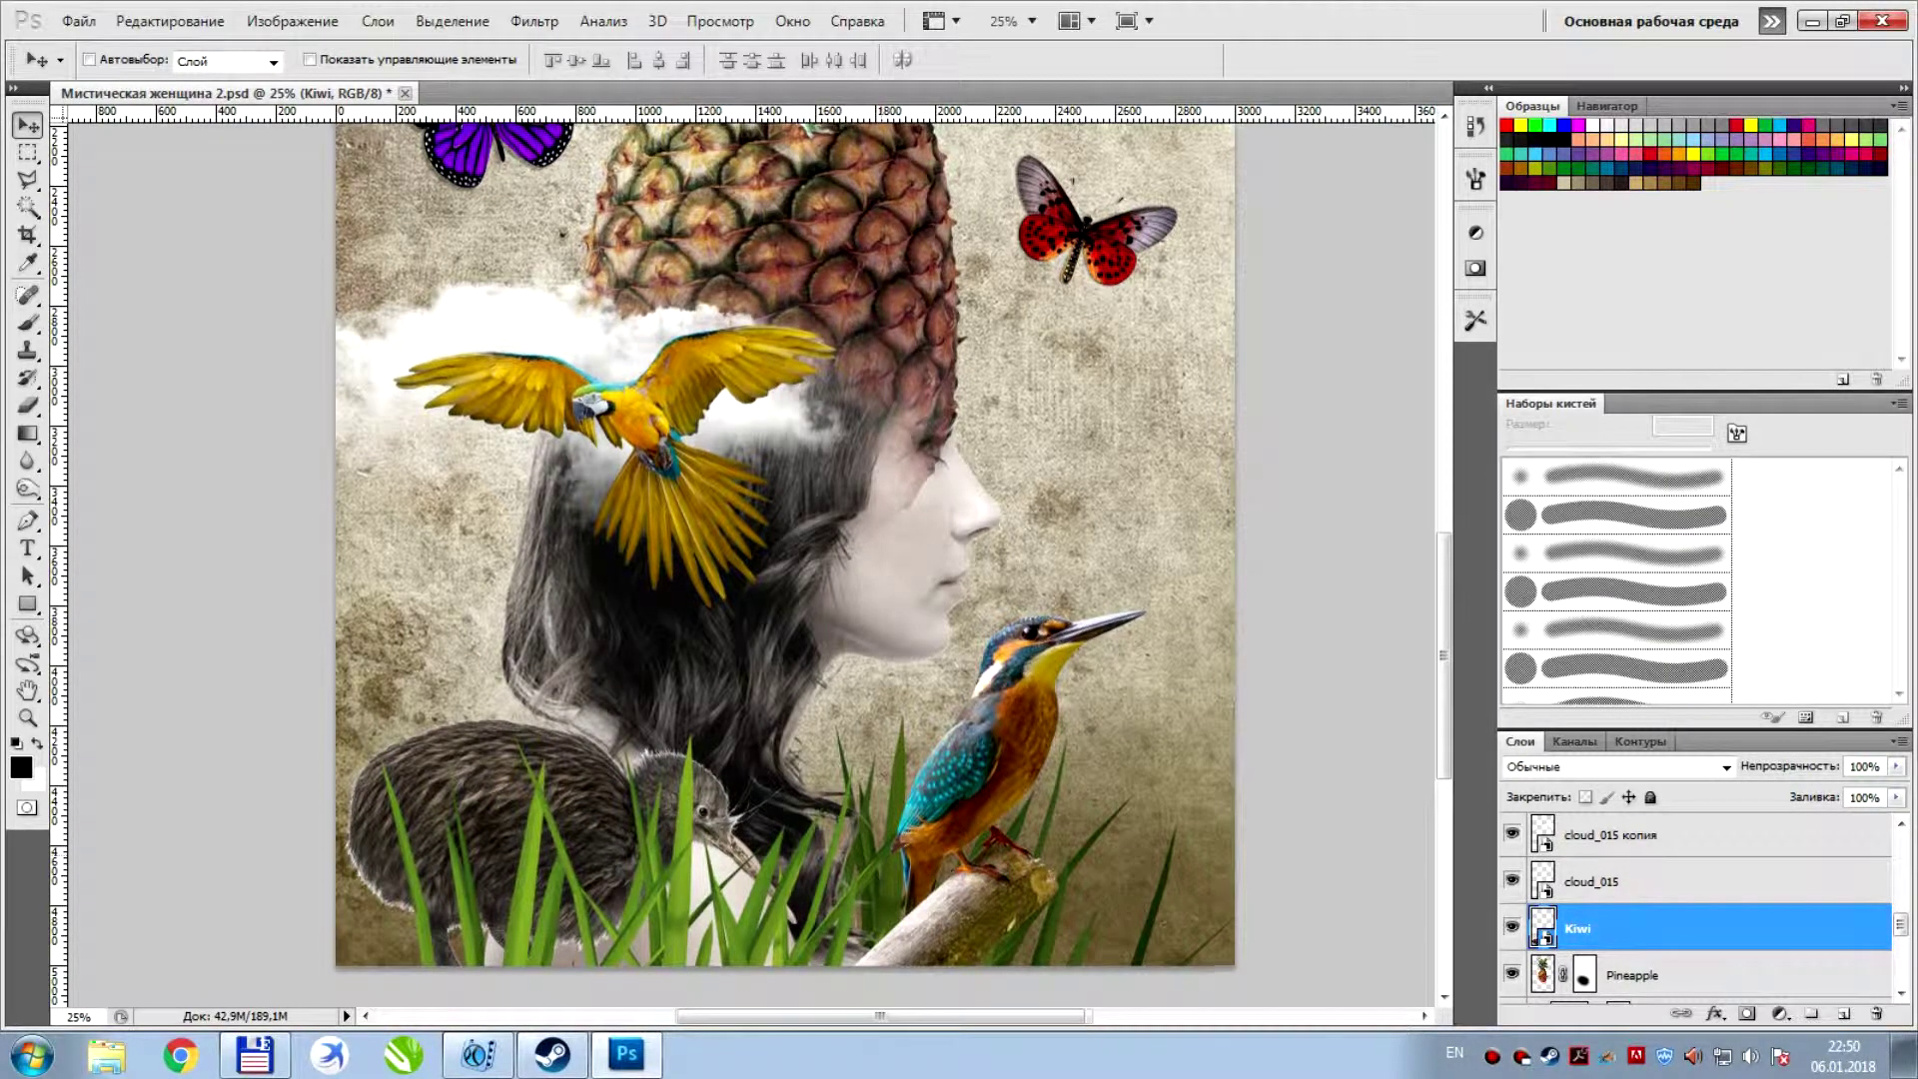
Zoom in and load the Kiwi layer's outline as a selection
key("ctrl+plus")
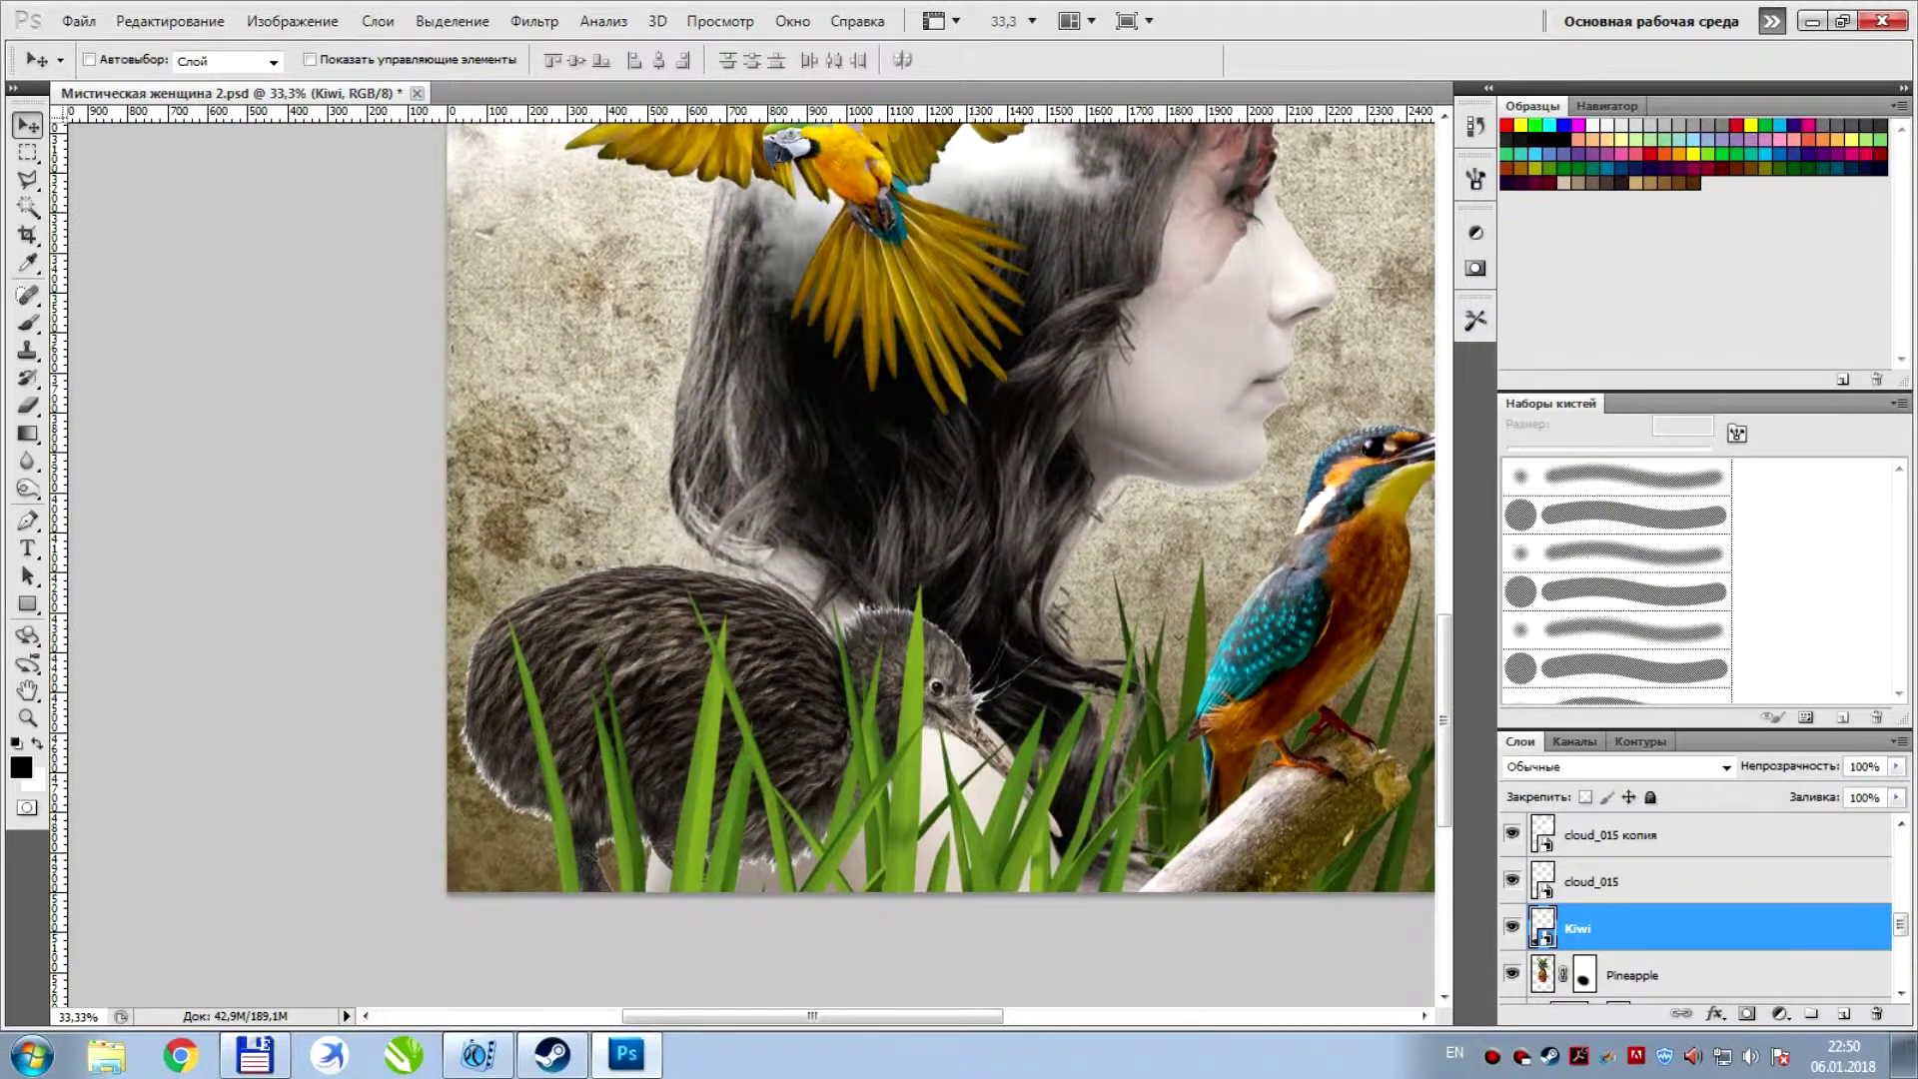
key("ctrl+plus")
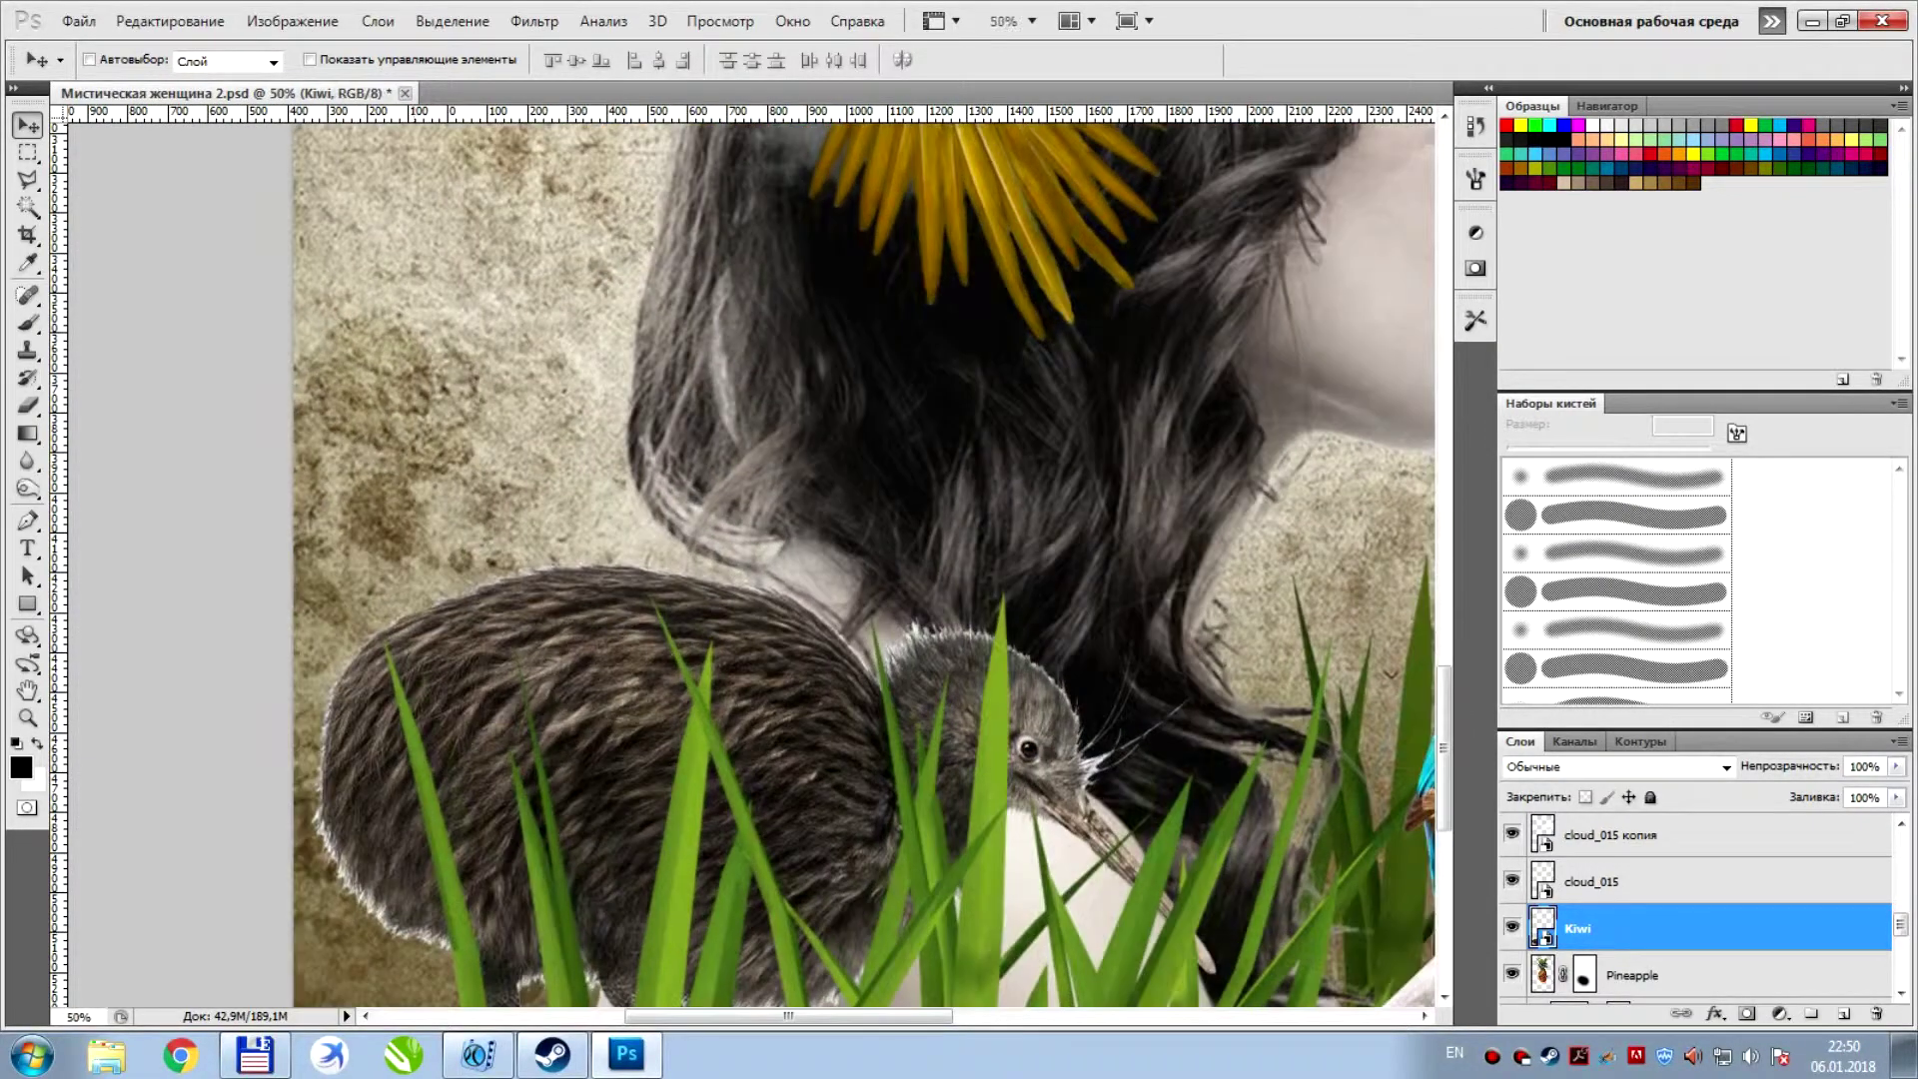
left_click_drag(600, 800, 766, 649)
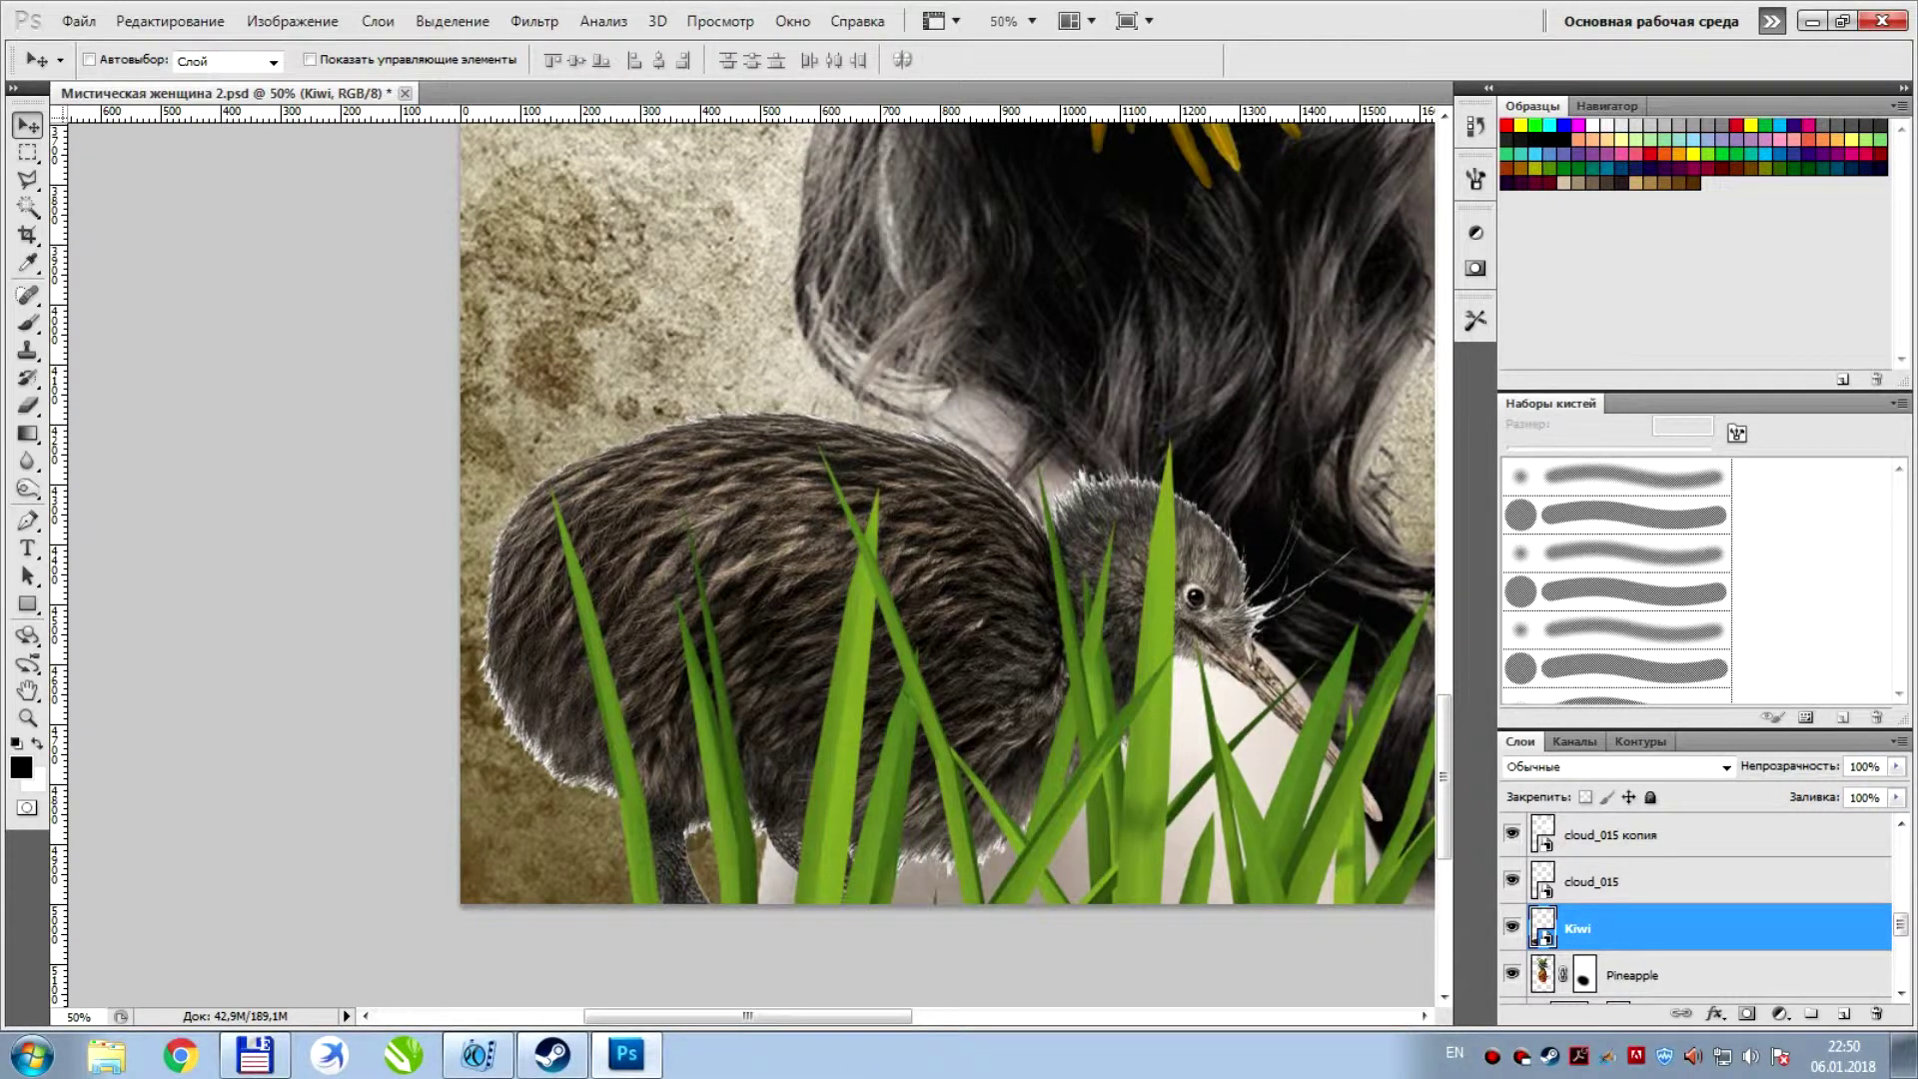
left_click(1543, 927, "ctrl")
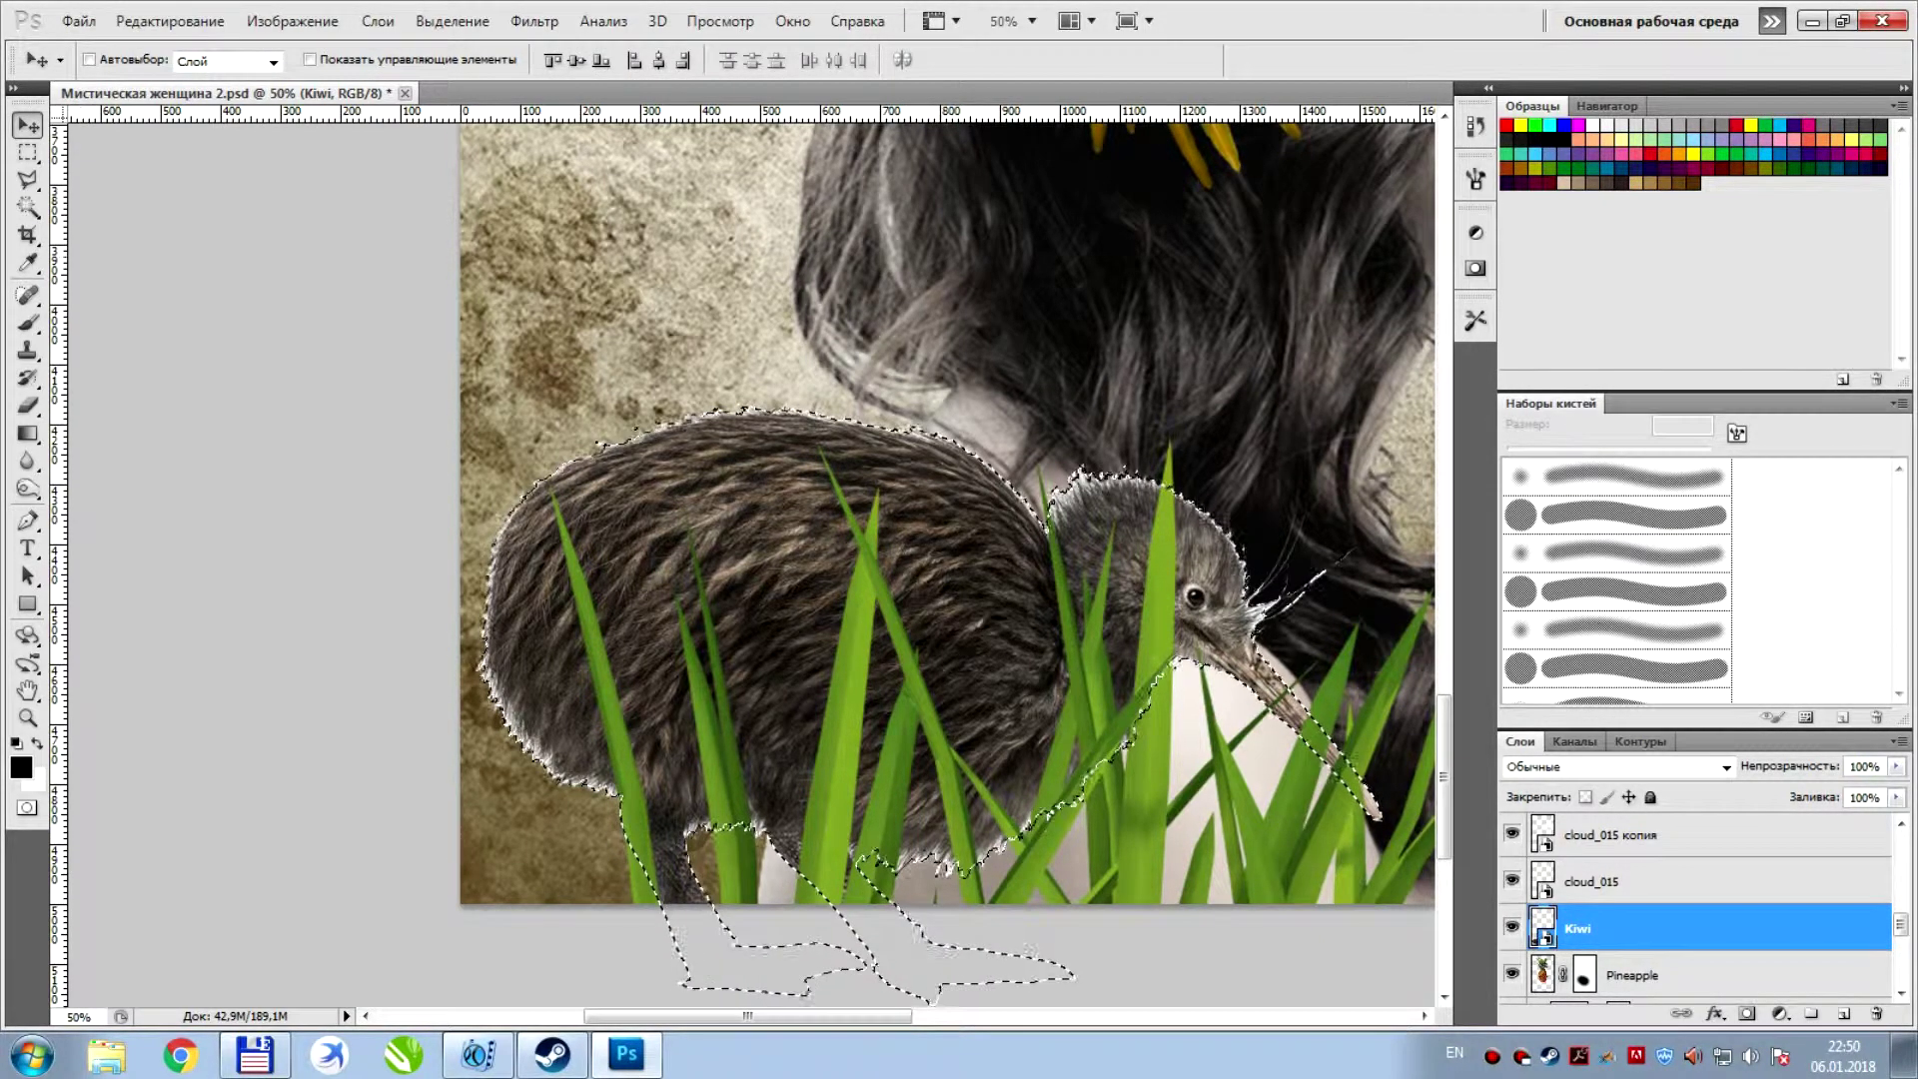
Open Refine Edge for the kiwi selection and brush along its lower-left fur edge
key("l")
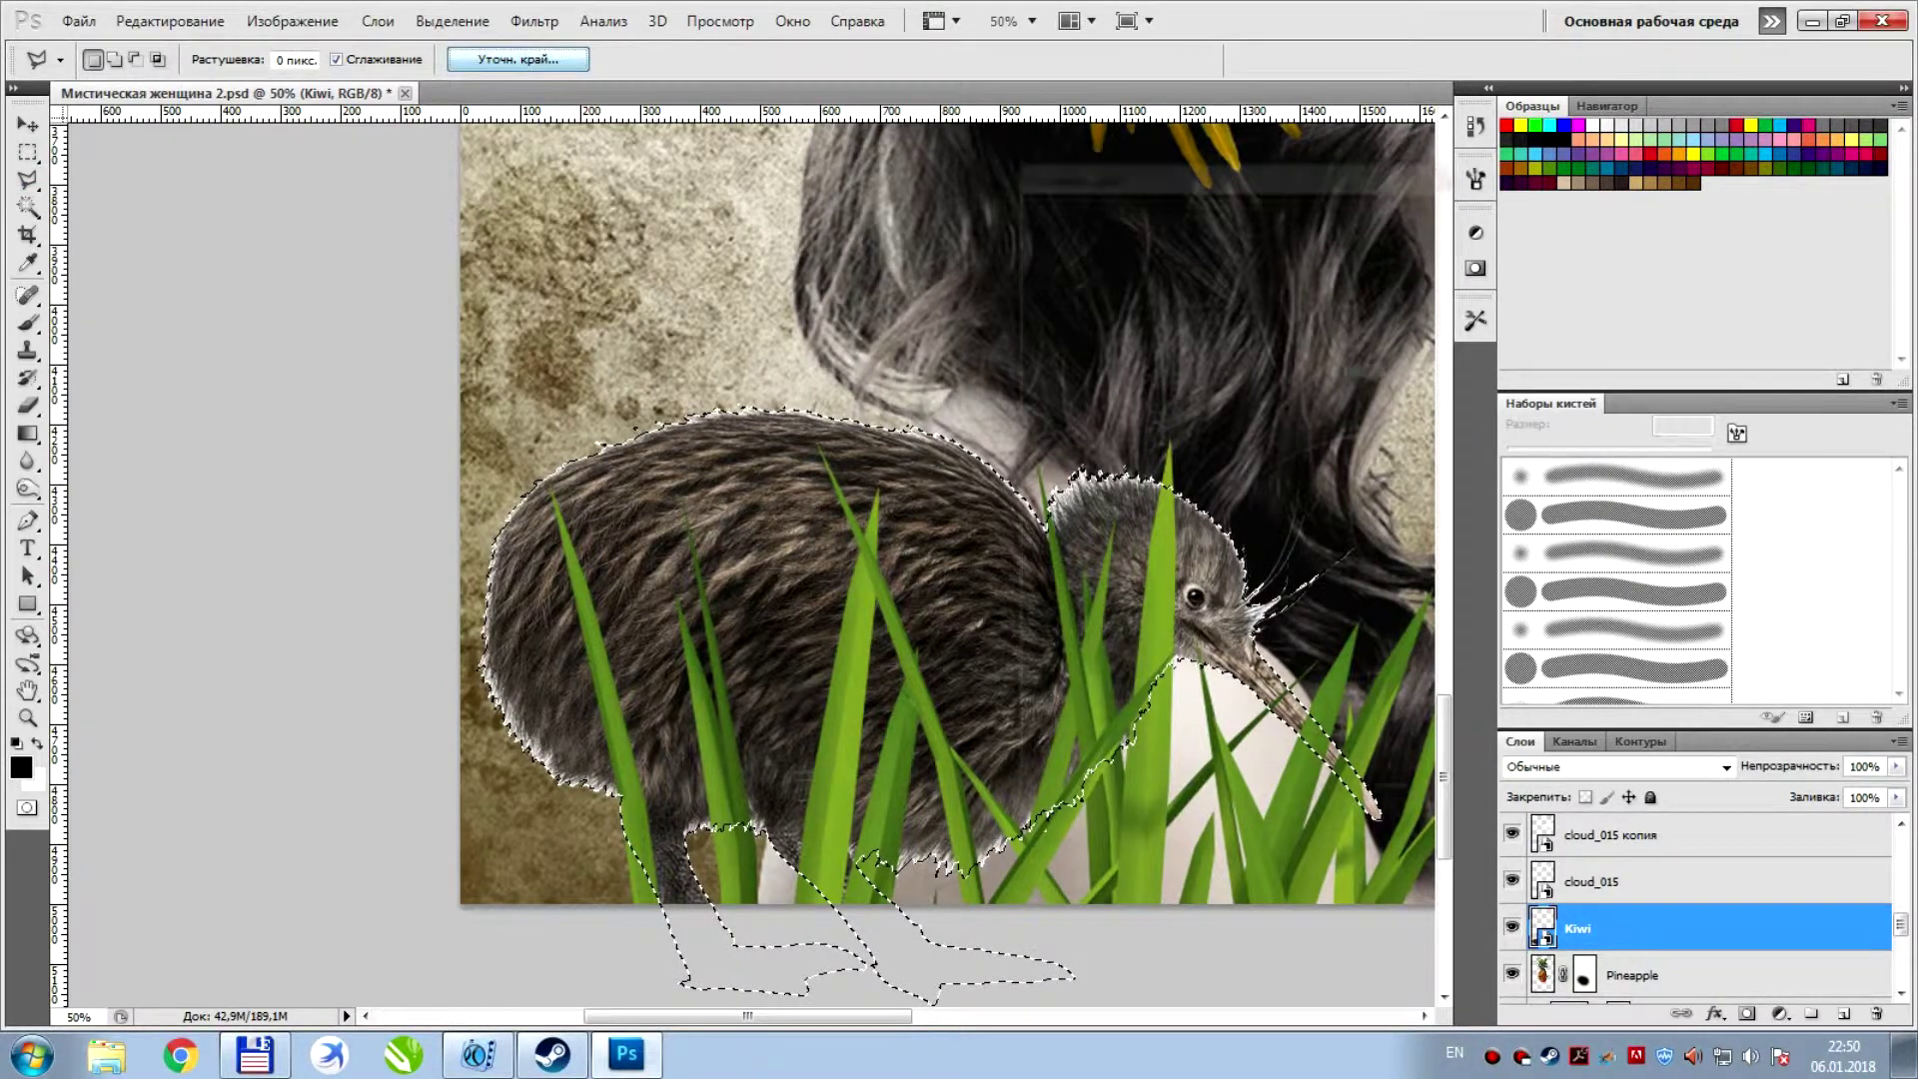
left_click(518, 59)
left_click_drag(490, 675, 614, 795)
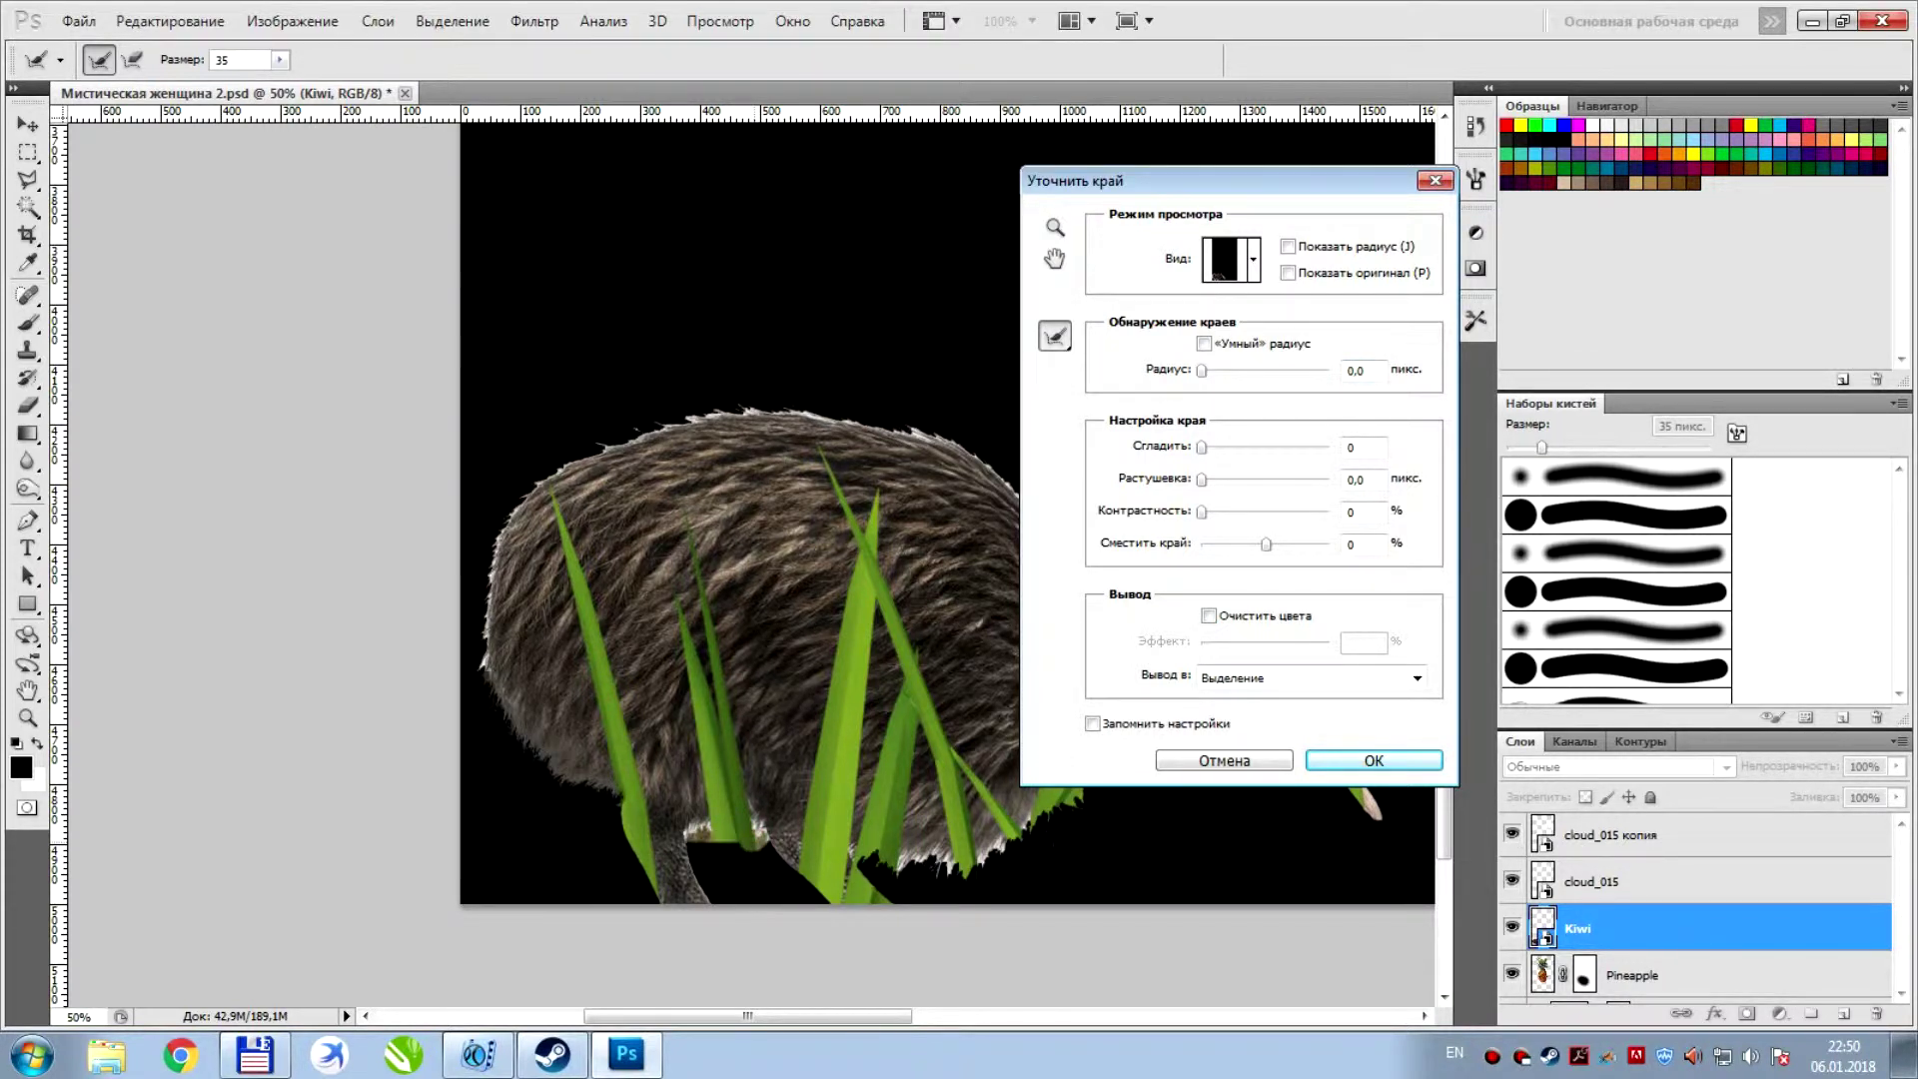
Brush the kiwi's remaining lower, left, back and head edges in Refine Edge and apply it
left_click_drag(910, 864, 969, 879)
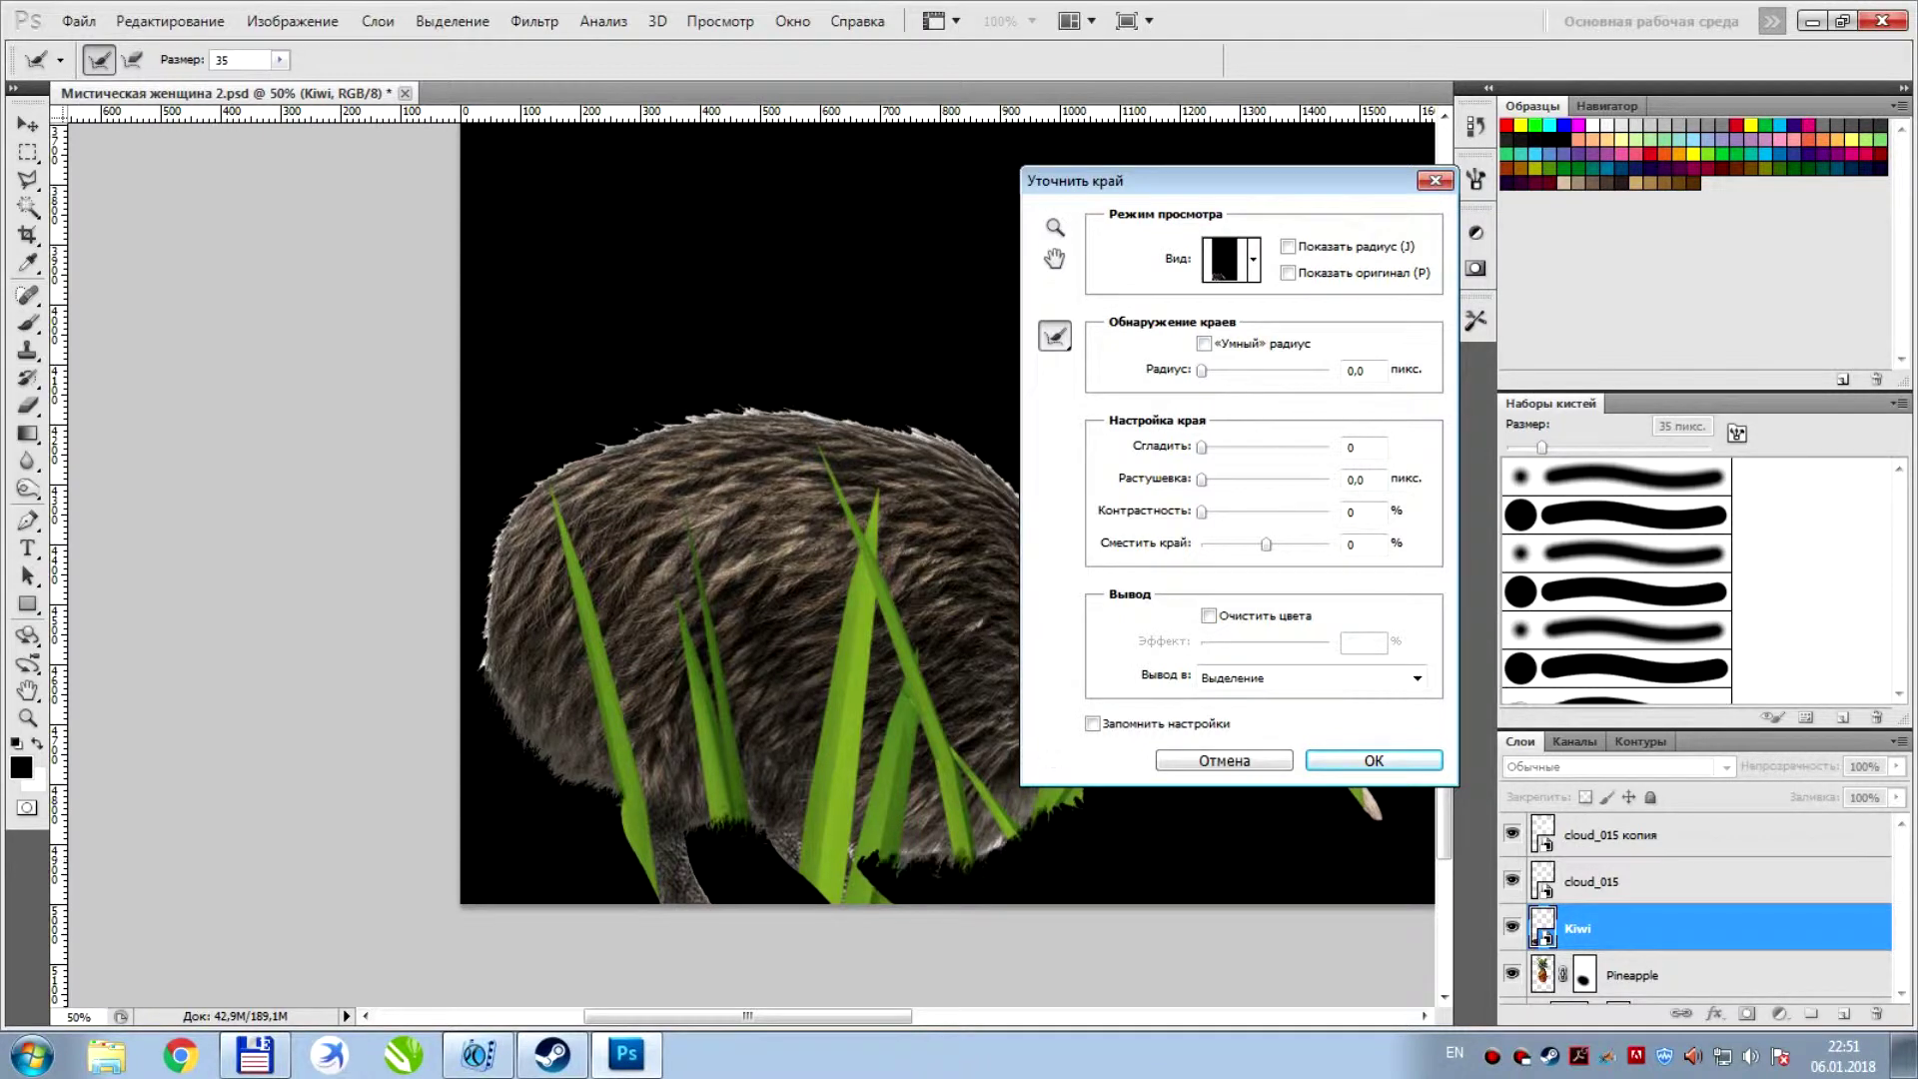
left_click_drag(1000, 842, 985, 874)
mouse_move(484, 679)
left_mouse_down()
mouse_move(483, 545)
mouse_move(540, 478)
mouse_move(604, 448)
mouse_move(709, 412)
mouse_move(815, 408)
mouse_move(1000, 464)
left_mouse_up()
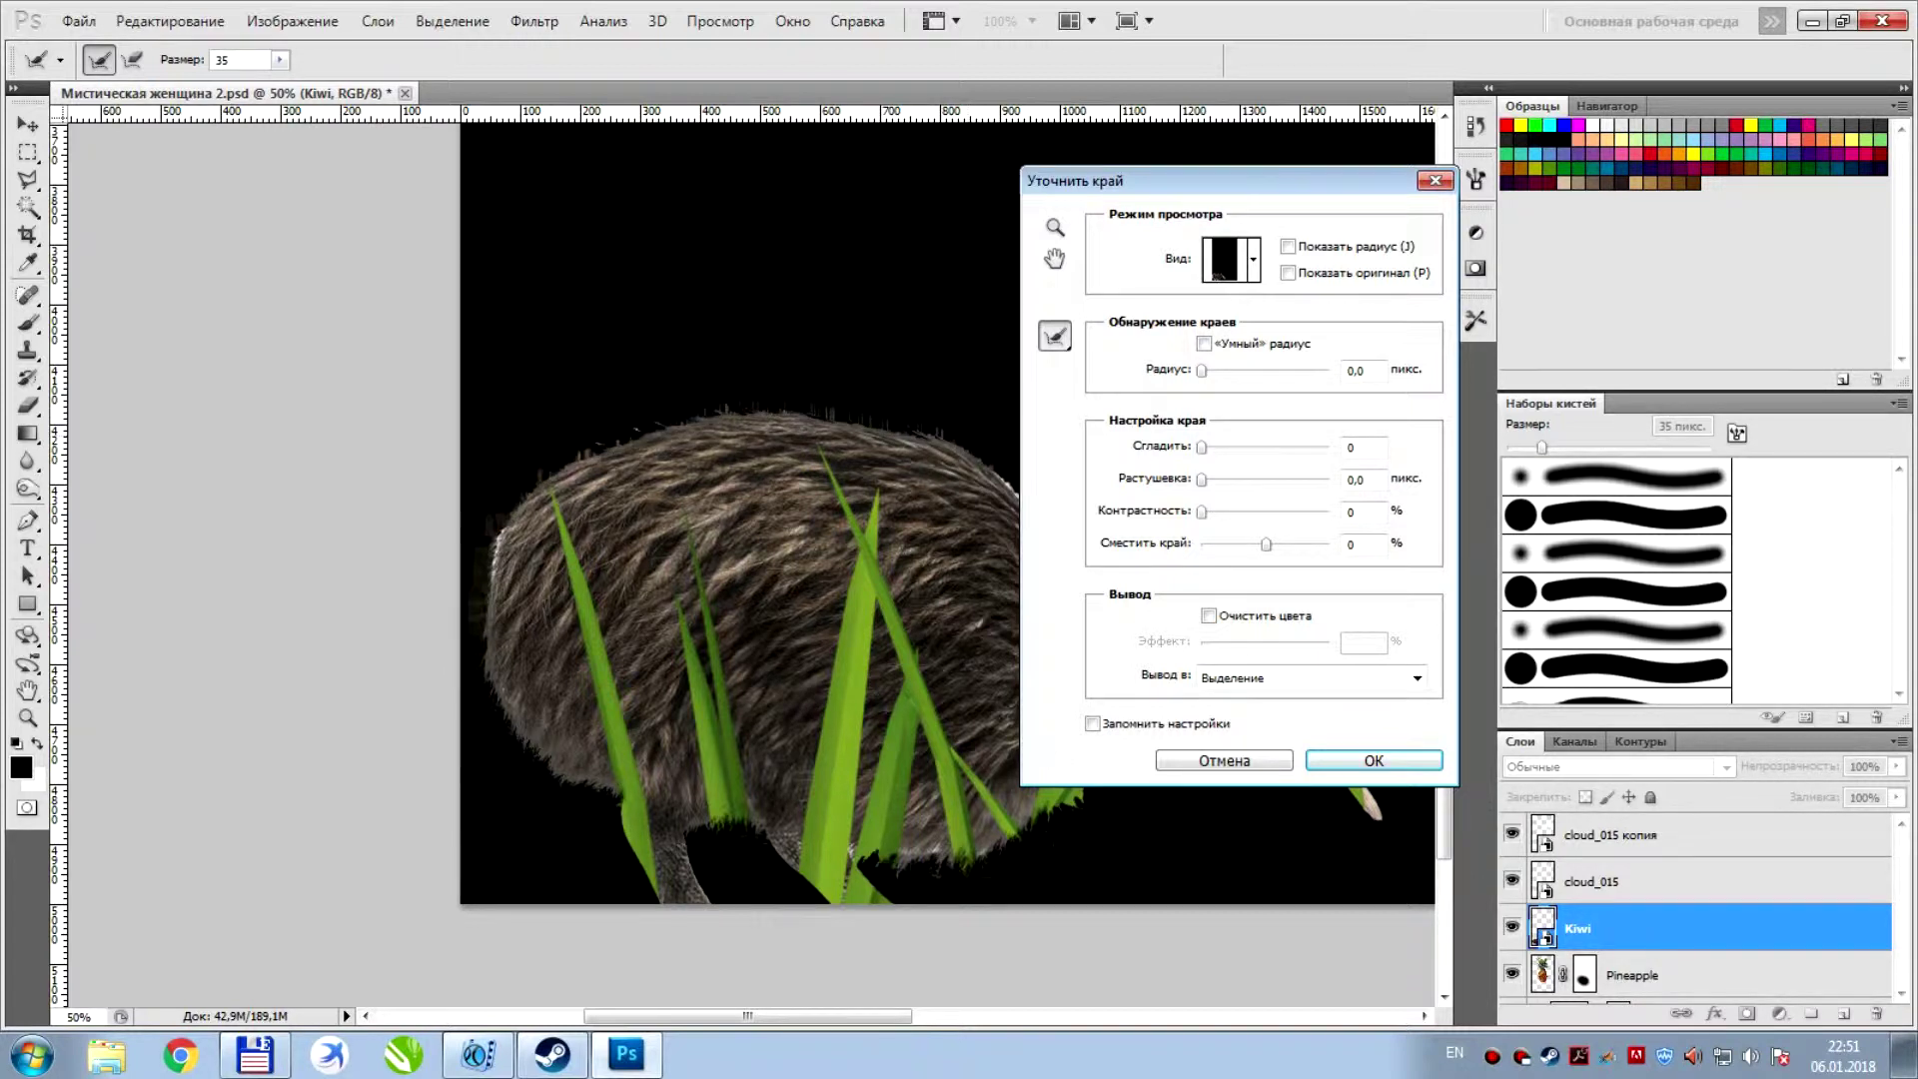
left_click_drag(495, 528, 482, 579)
left_click_drag(1199, 179, 494, 255)
mouse_move(1037, 511)
left_mouse_down()
mouse_move(1077, 474)
mouse_move(1139, 470)
mouse_move(1265, 587)
left_mouse_up()
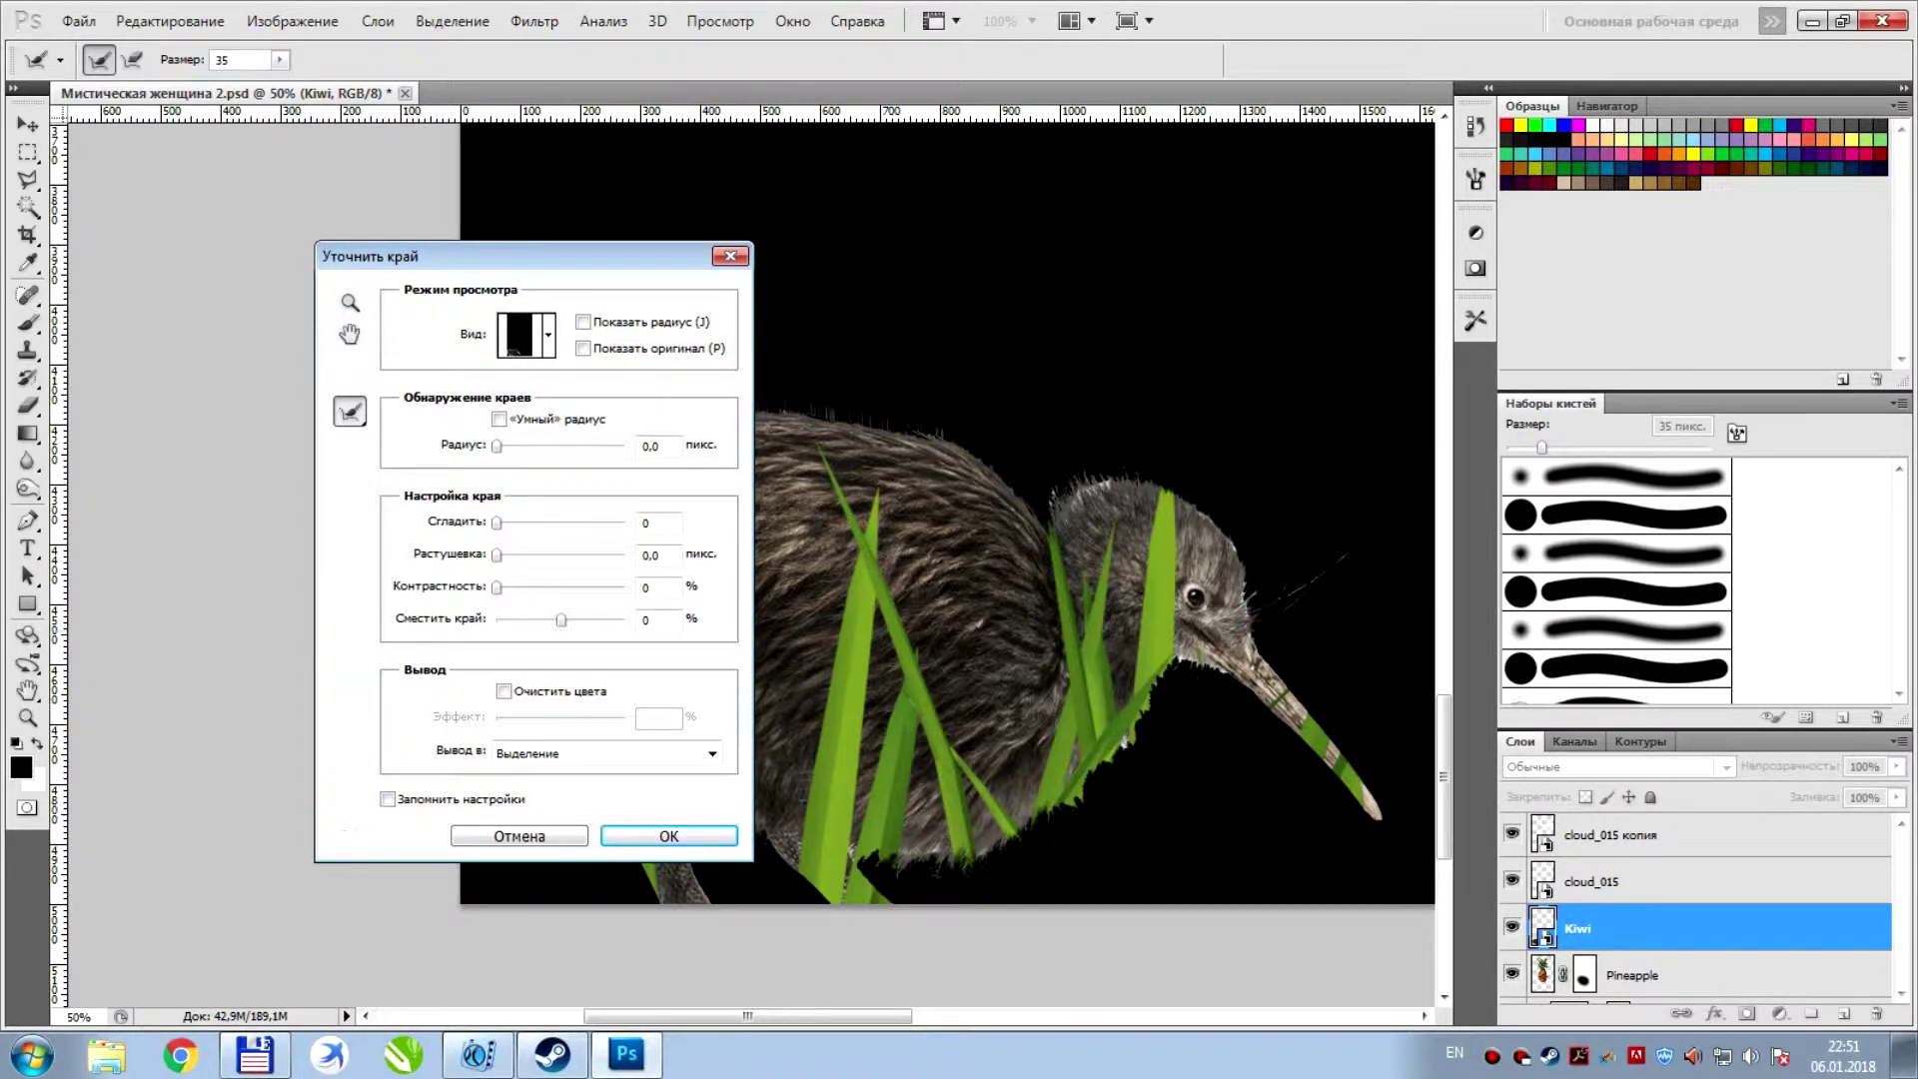
left_click(668, 836)
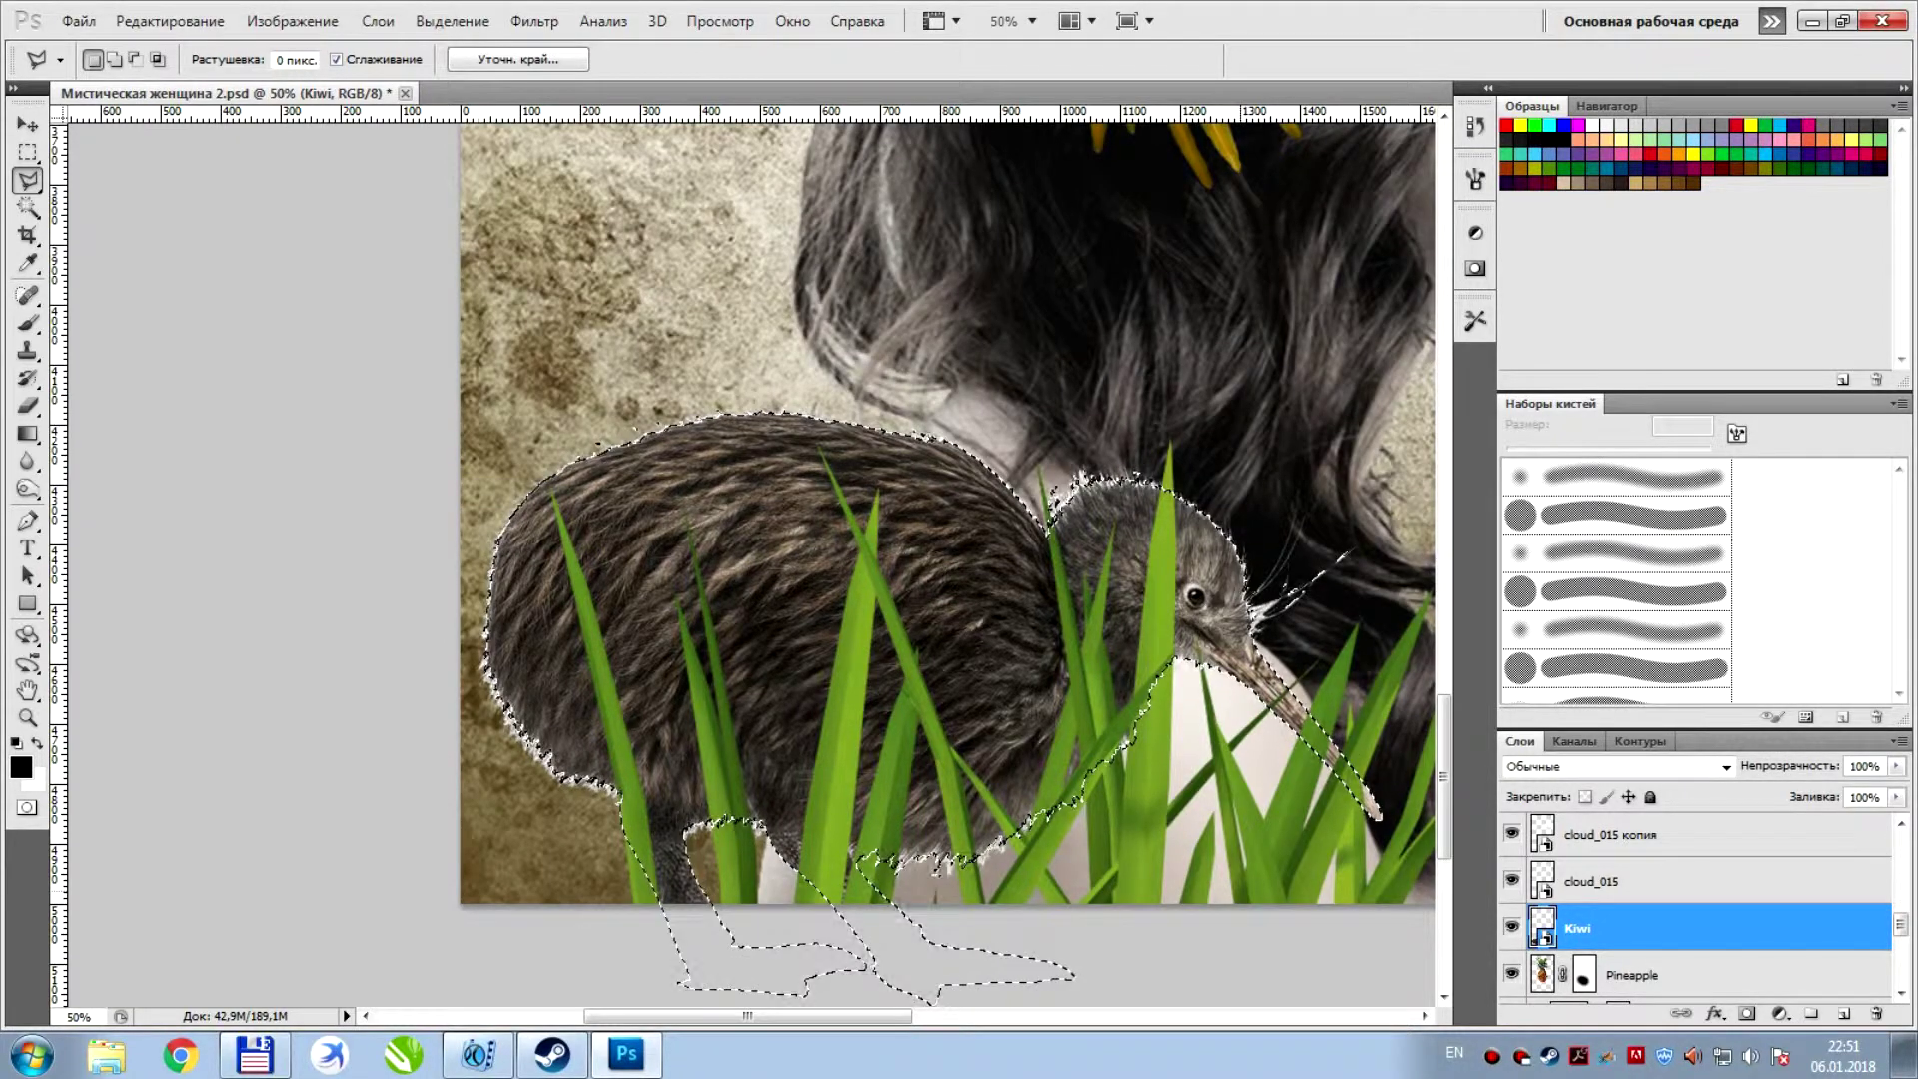
Copy the refined kiwi to a new layer and delete the original Kiwi layer
key("ctrl+j")
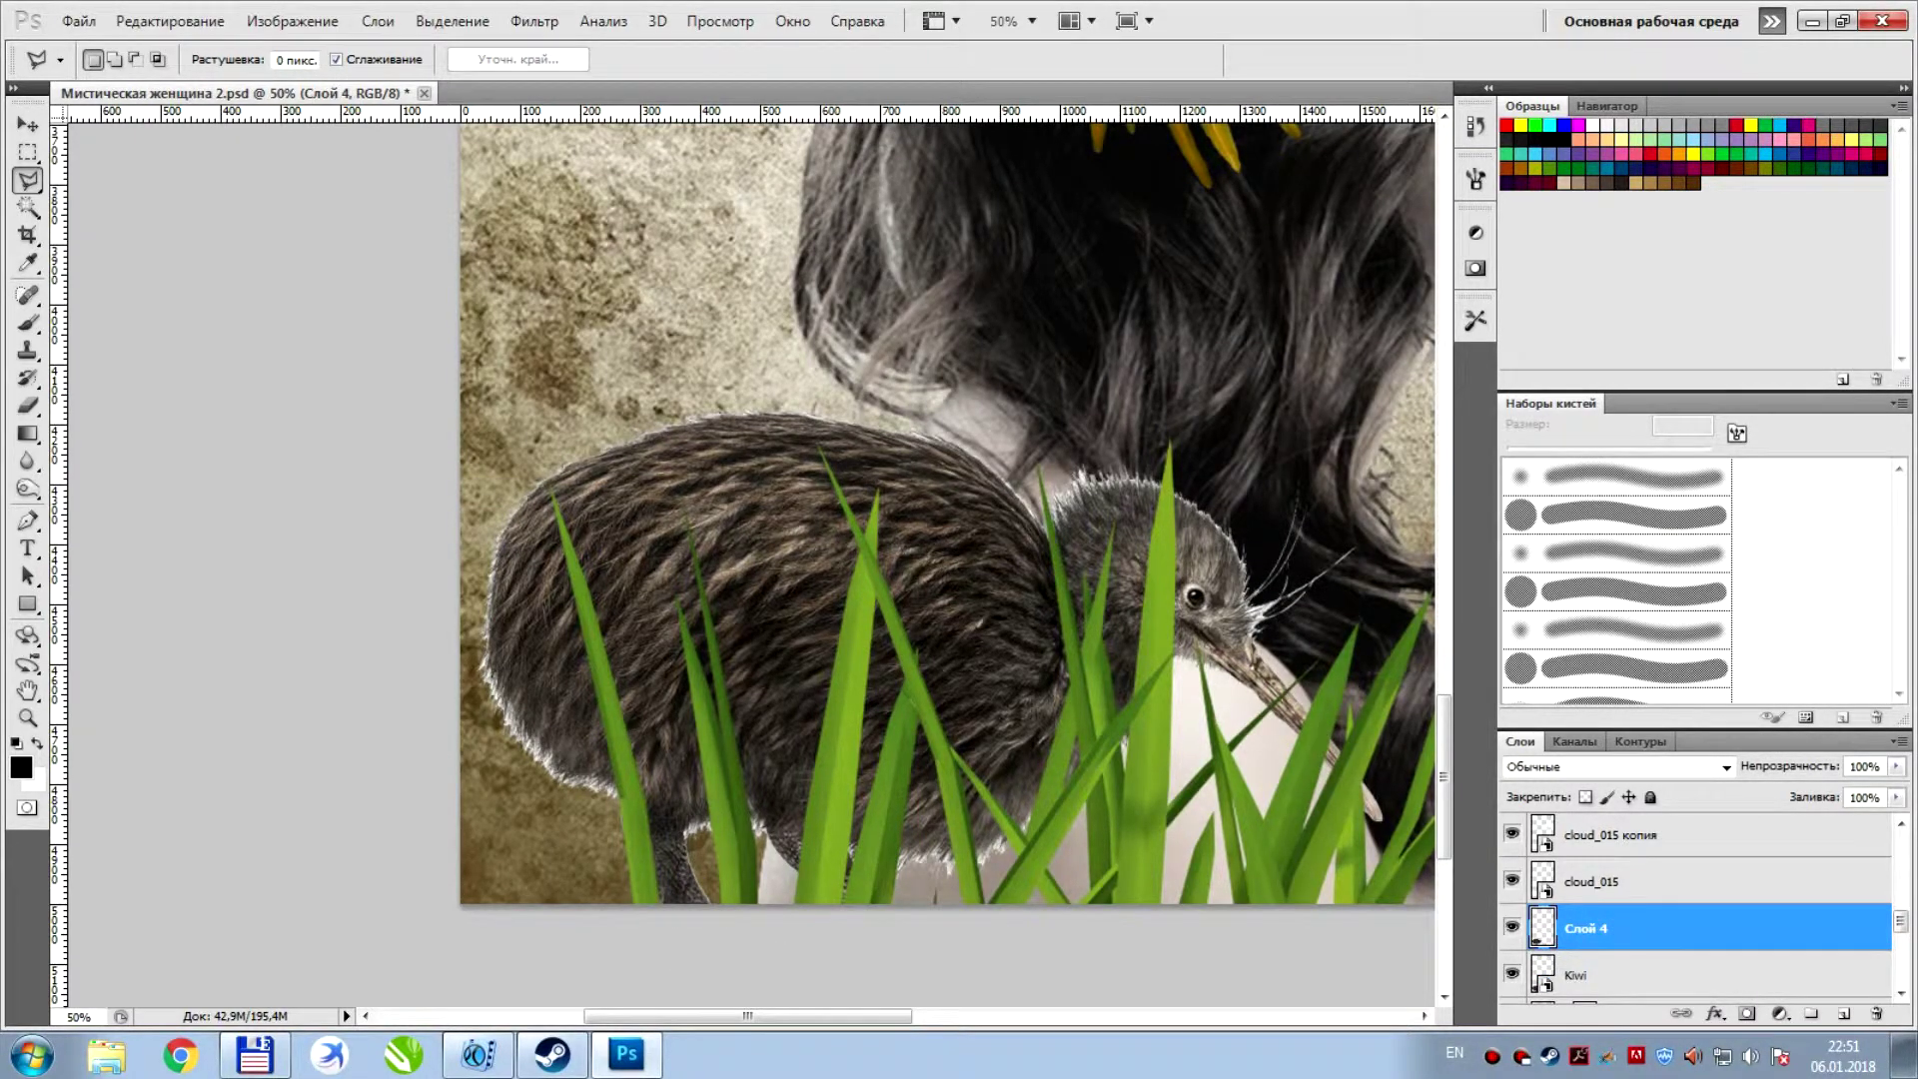
left_click(1608, 974)
left_click(1877, 1013)
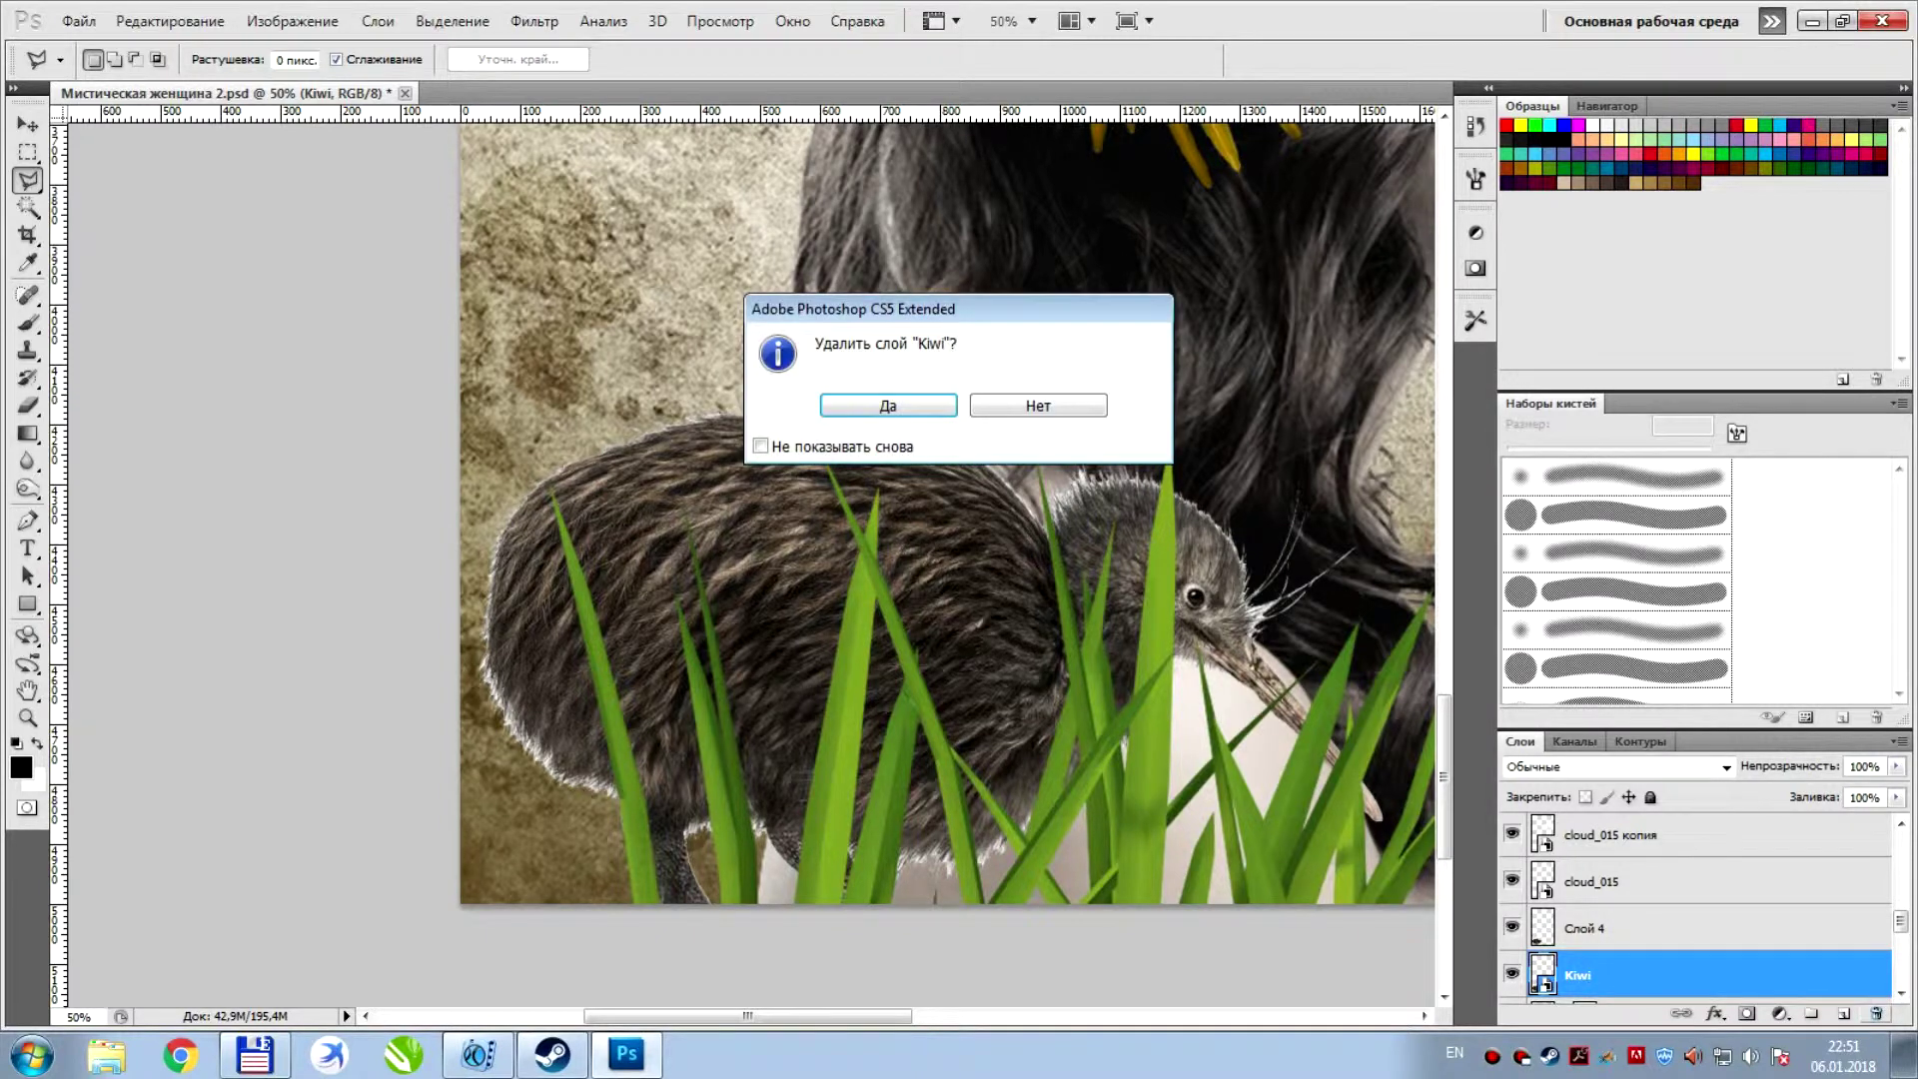
left_click(857, 447)
left_click(861, 408)
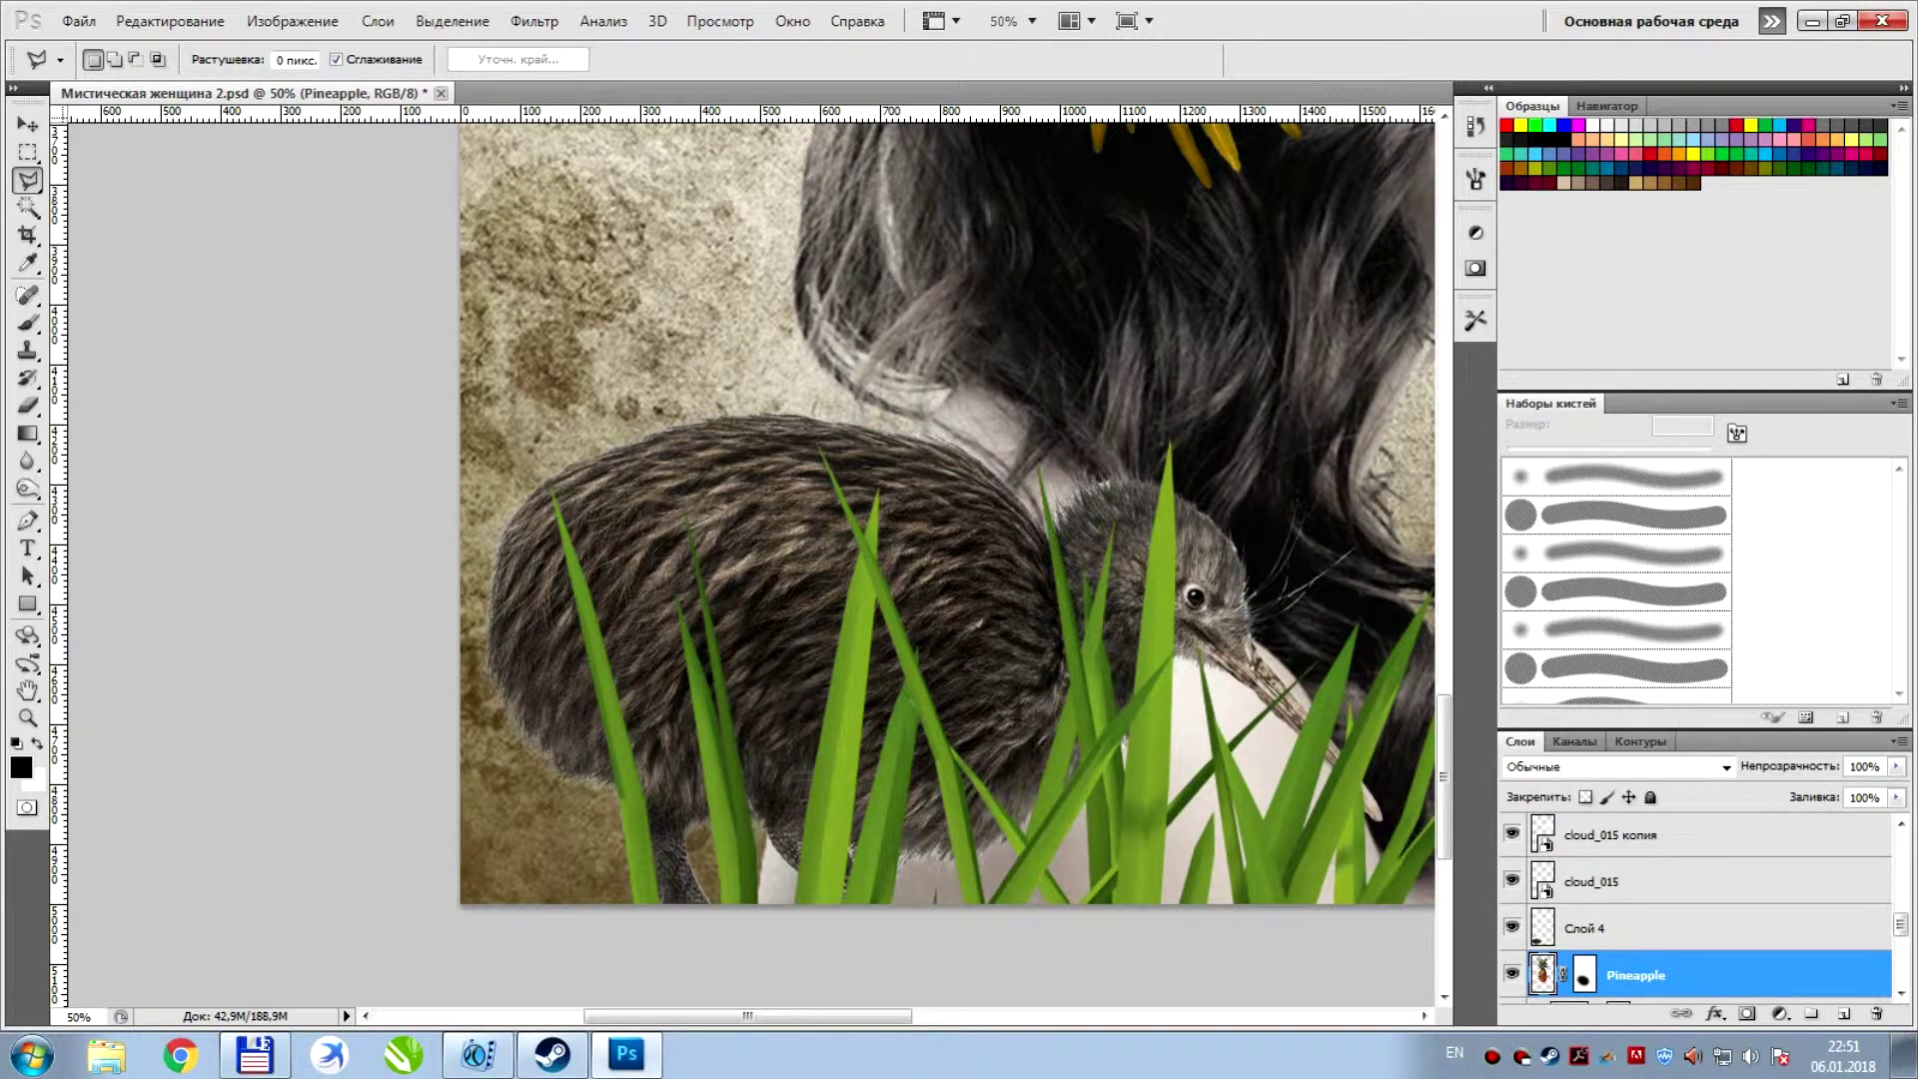
Zoom out and save the collage with Ctrl+S
key("ctrl+minus")
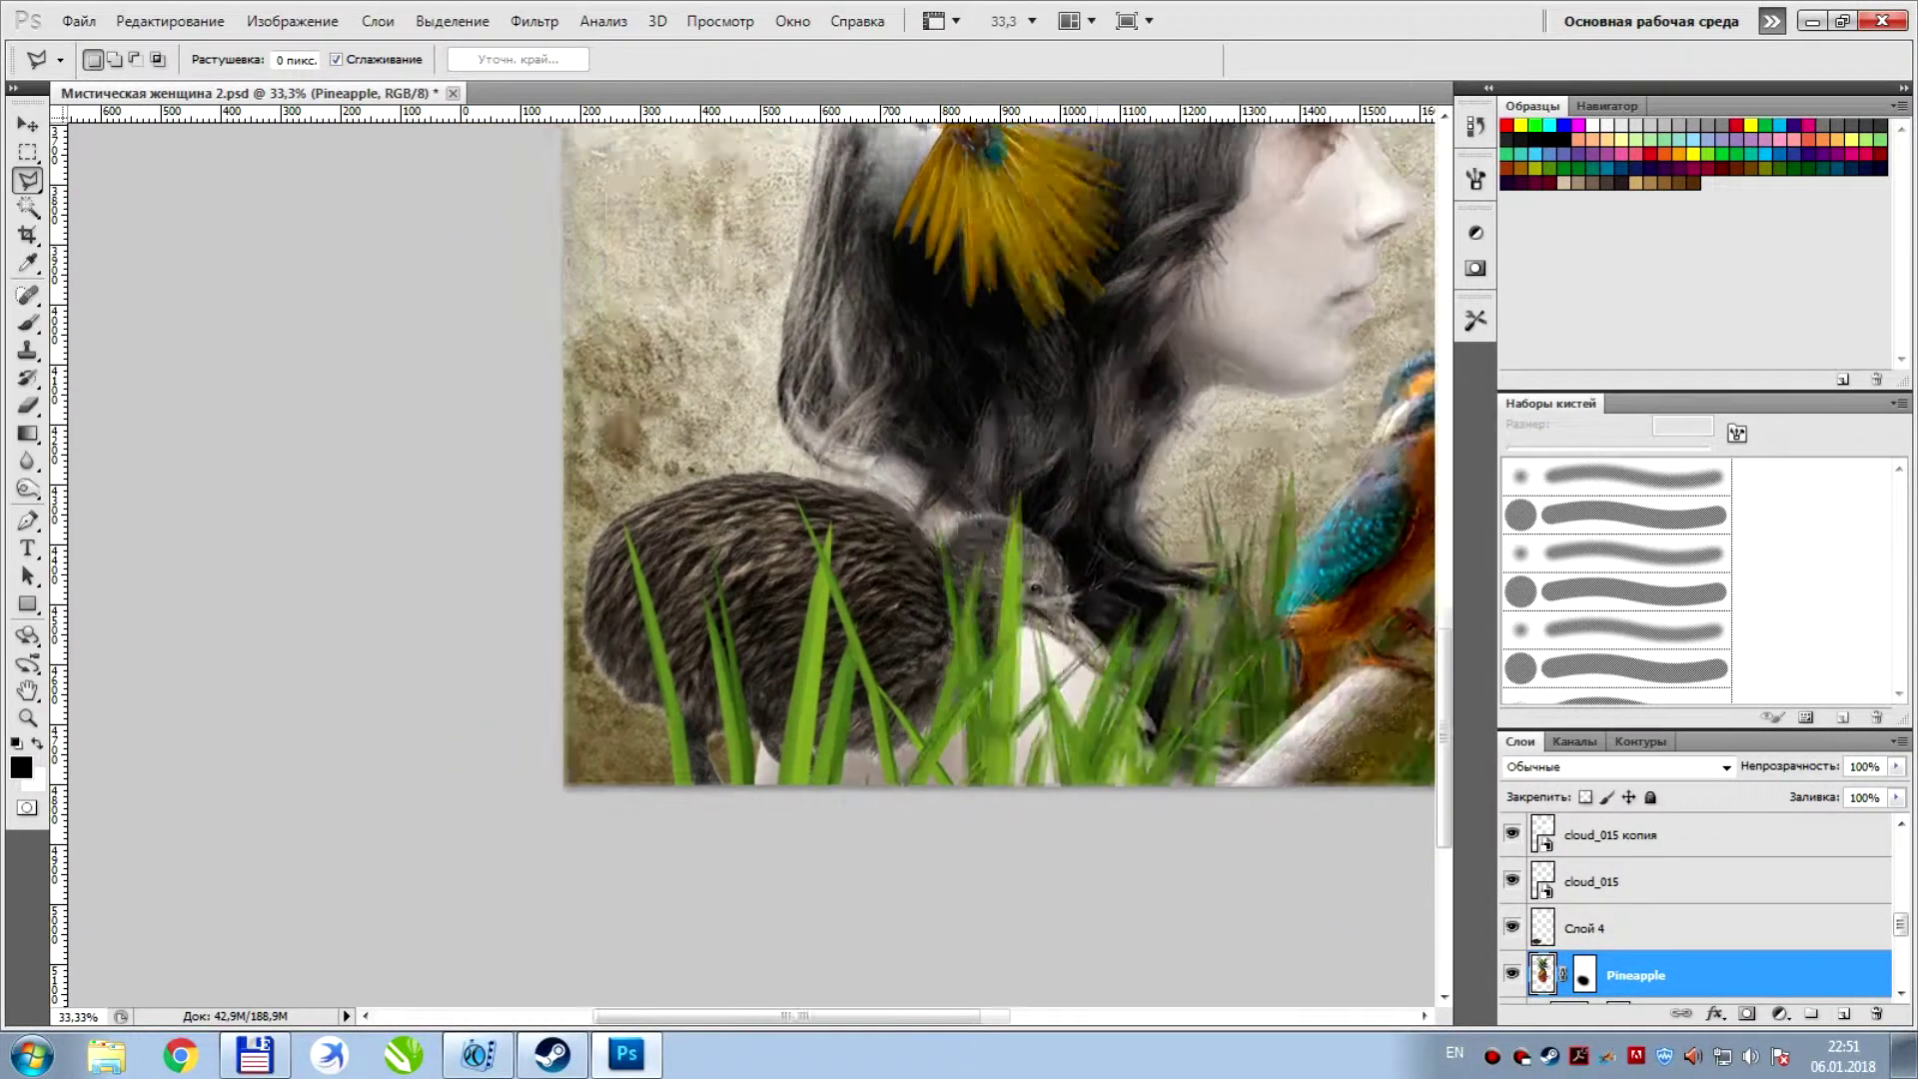
key("ctrl+minus")
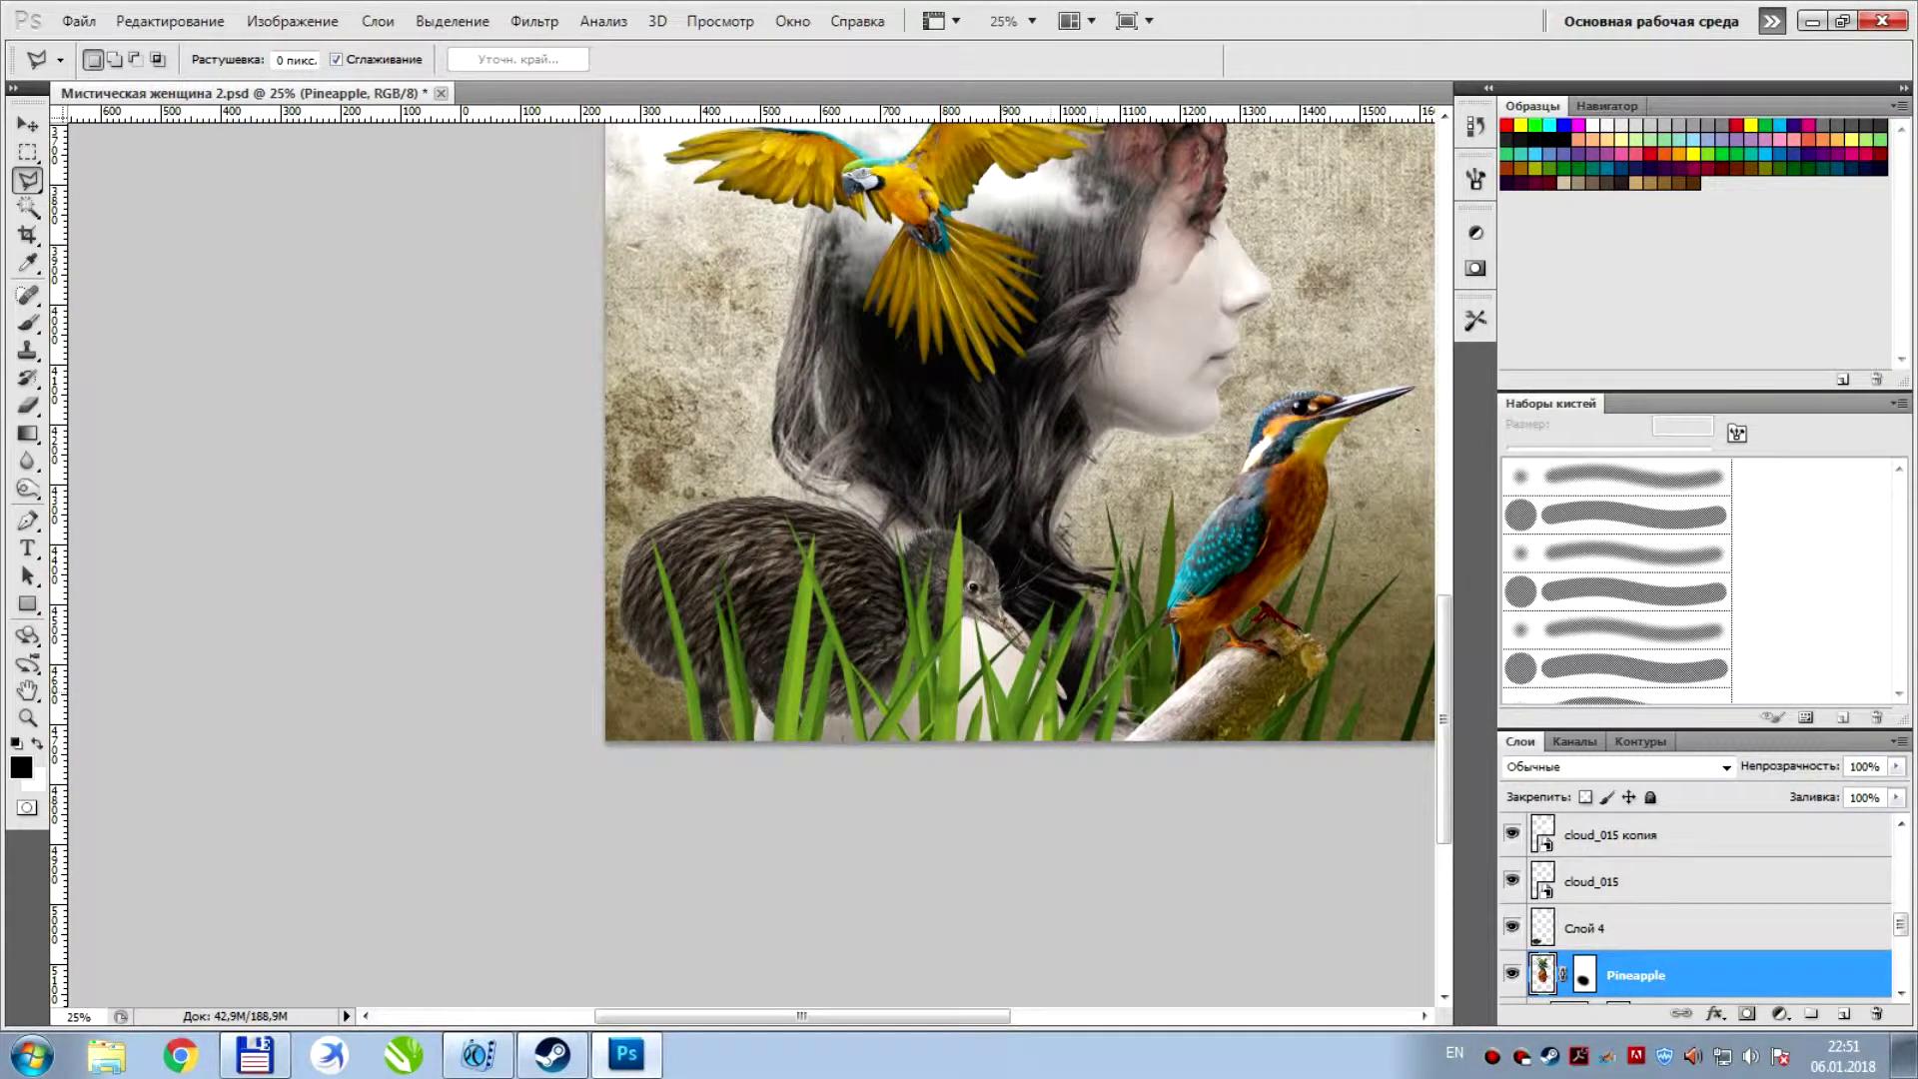
key("ctrl+s")
With the Move tool active, make Слой 2 the current layer and open the File menu
key("ctrl+minus")
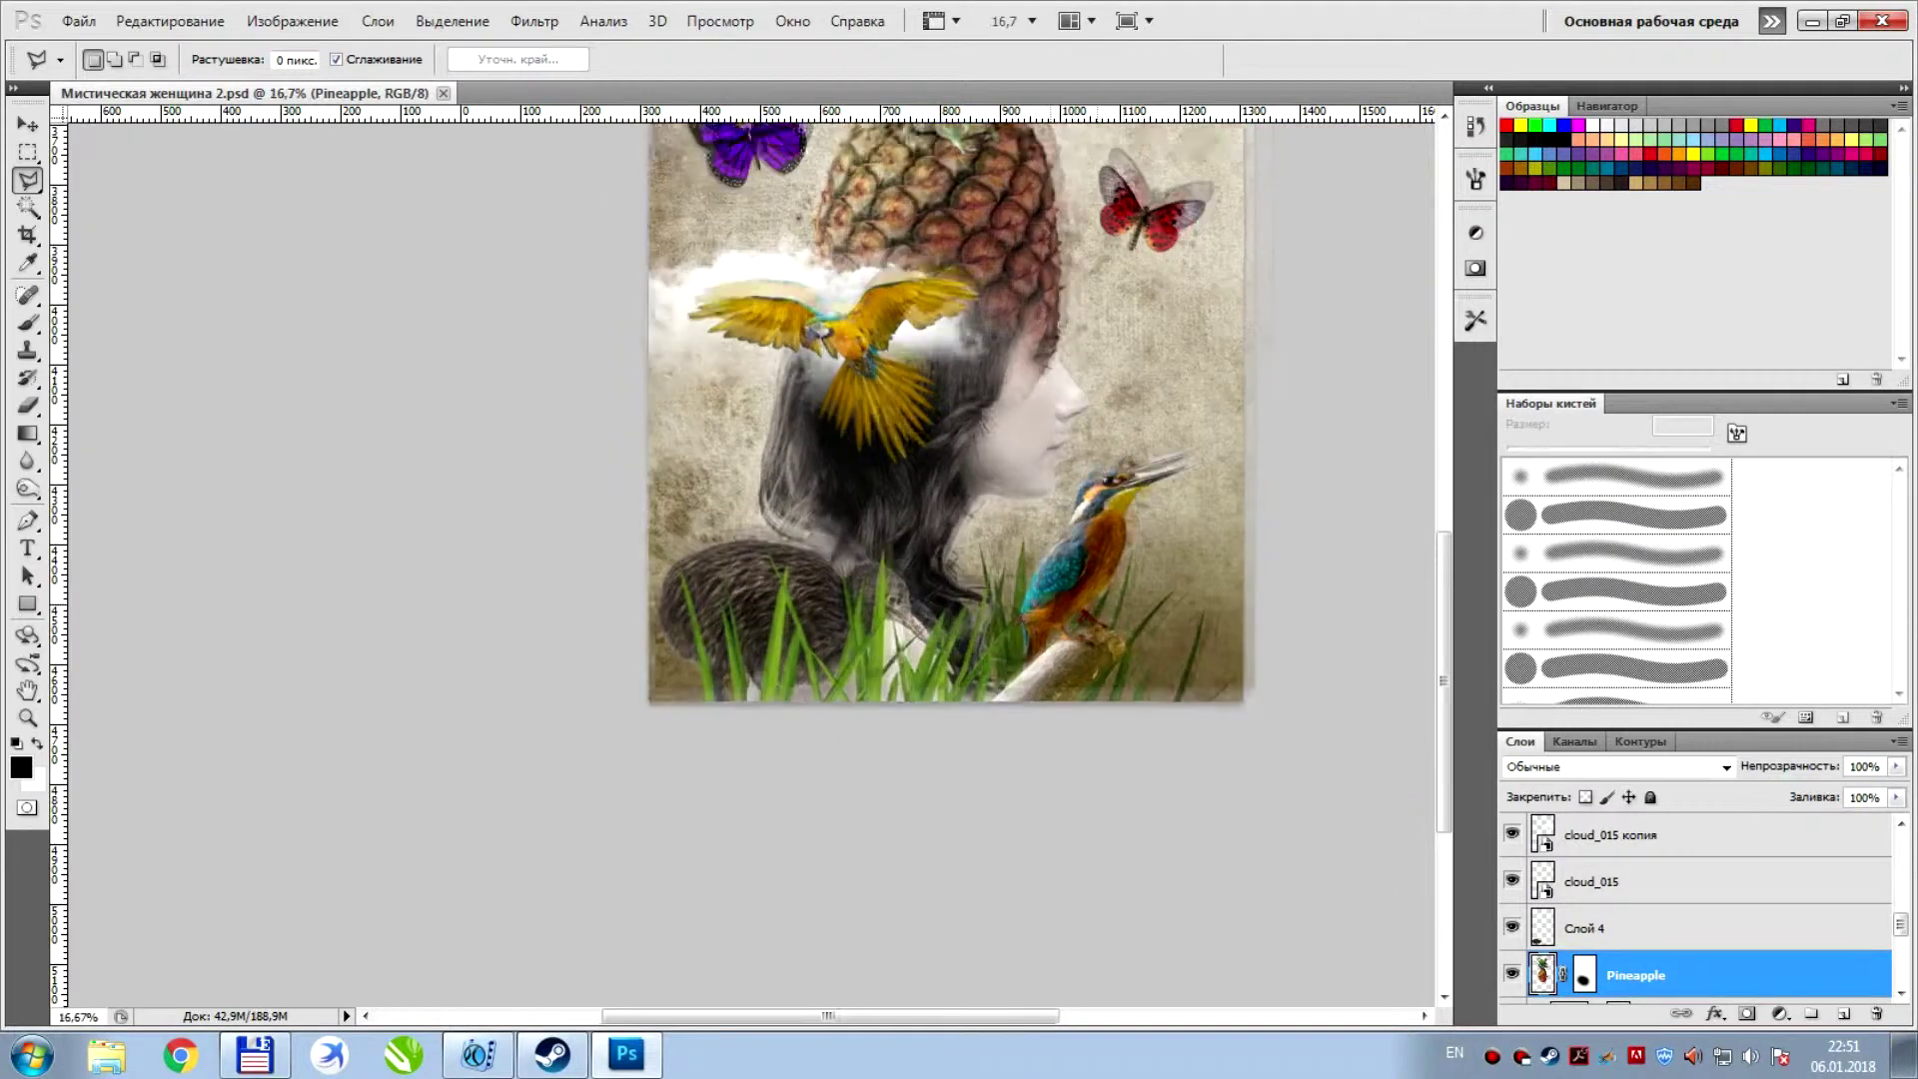
key("ctrl+plus")
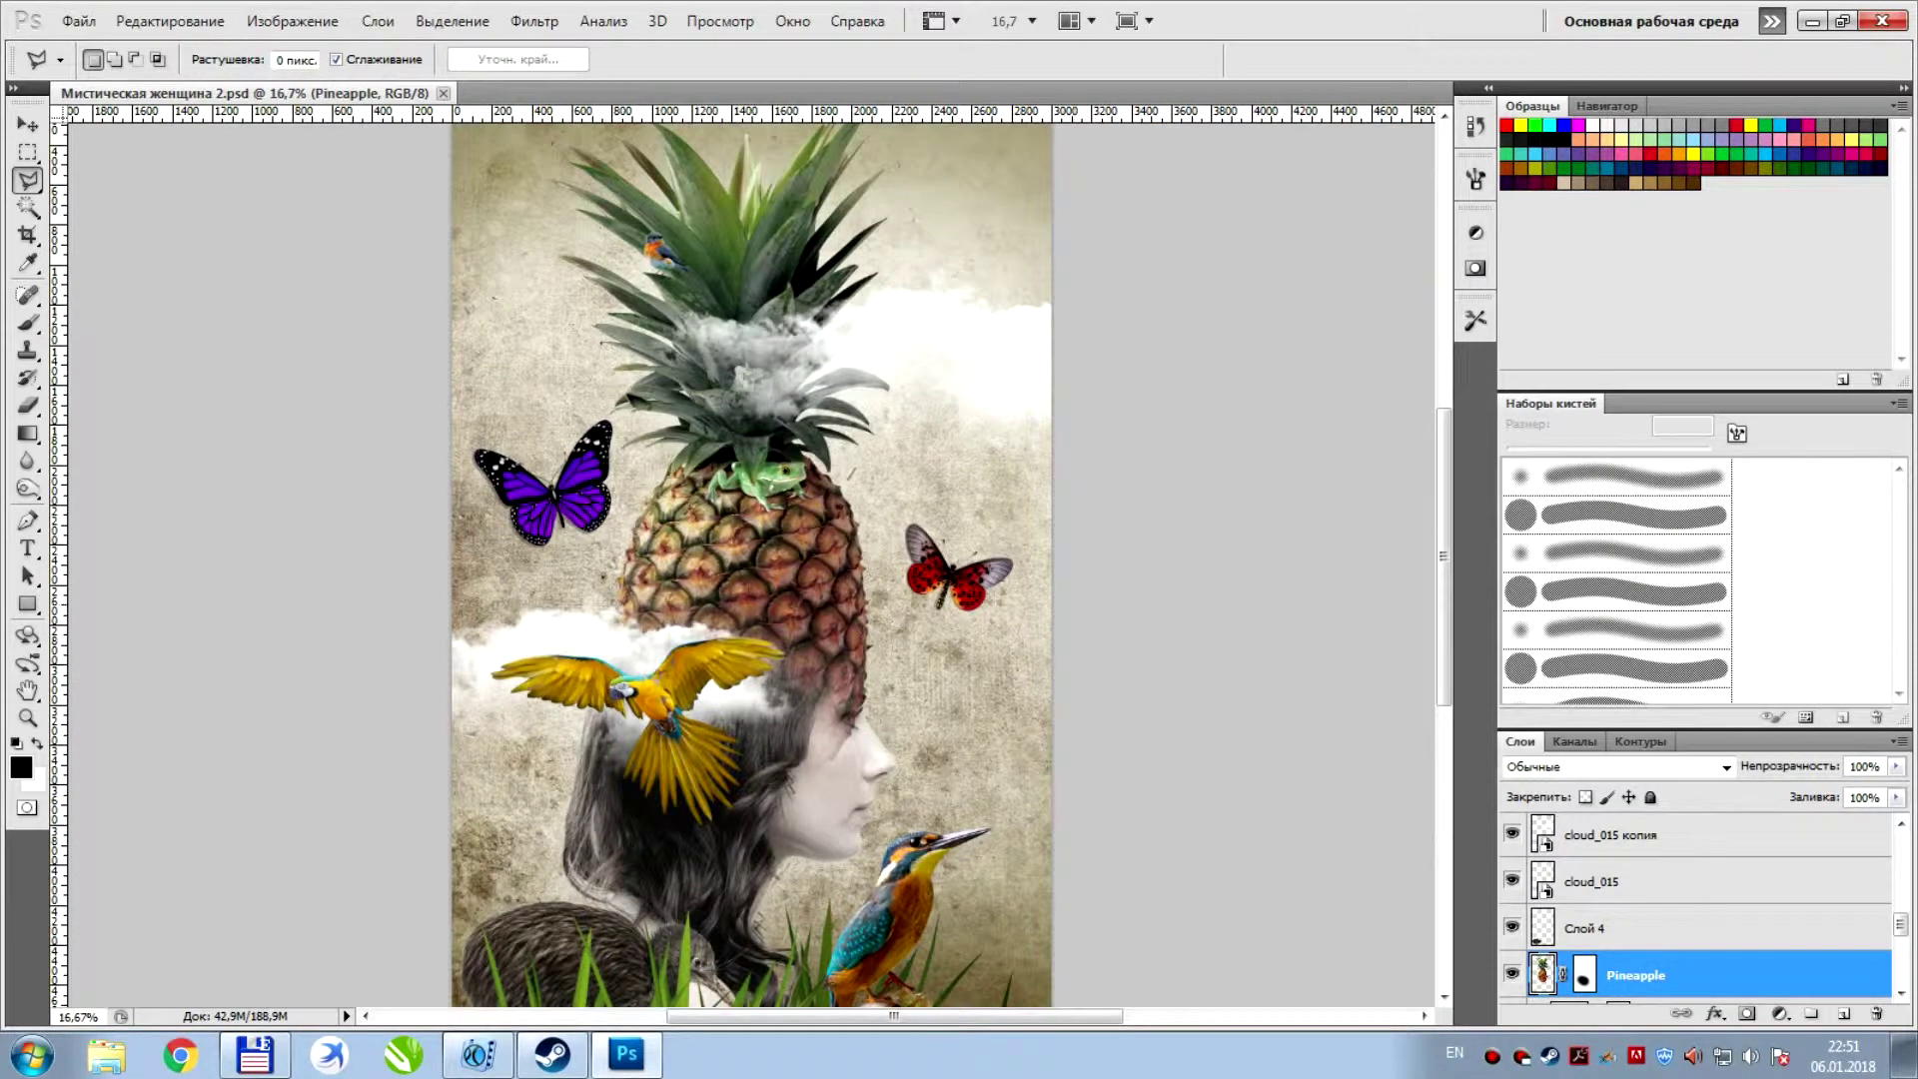
key("v")
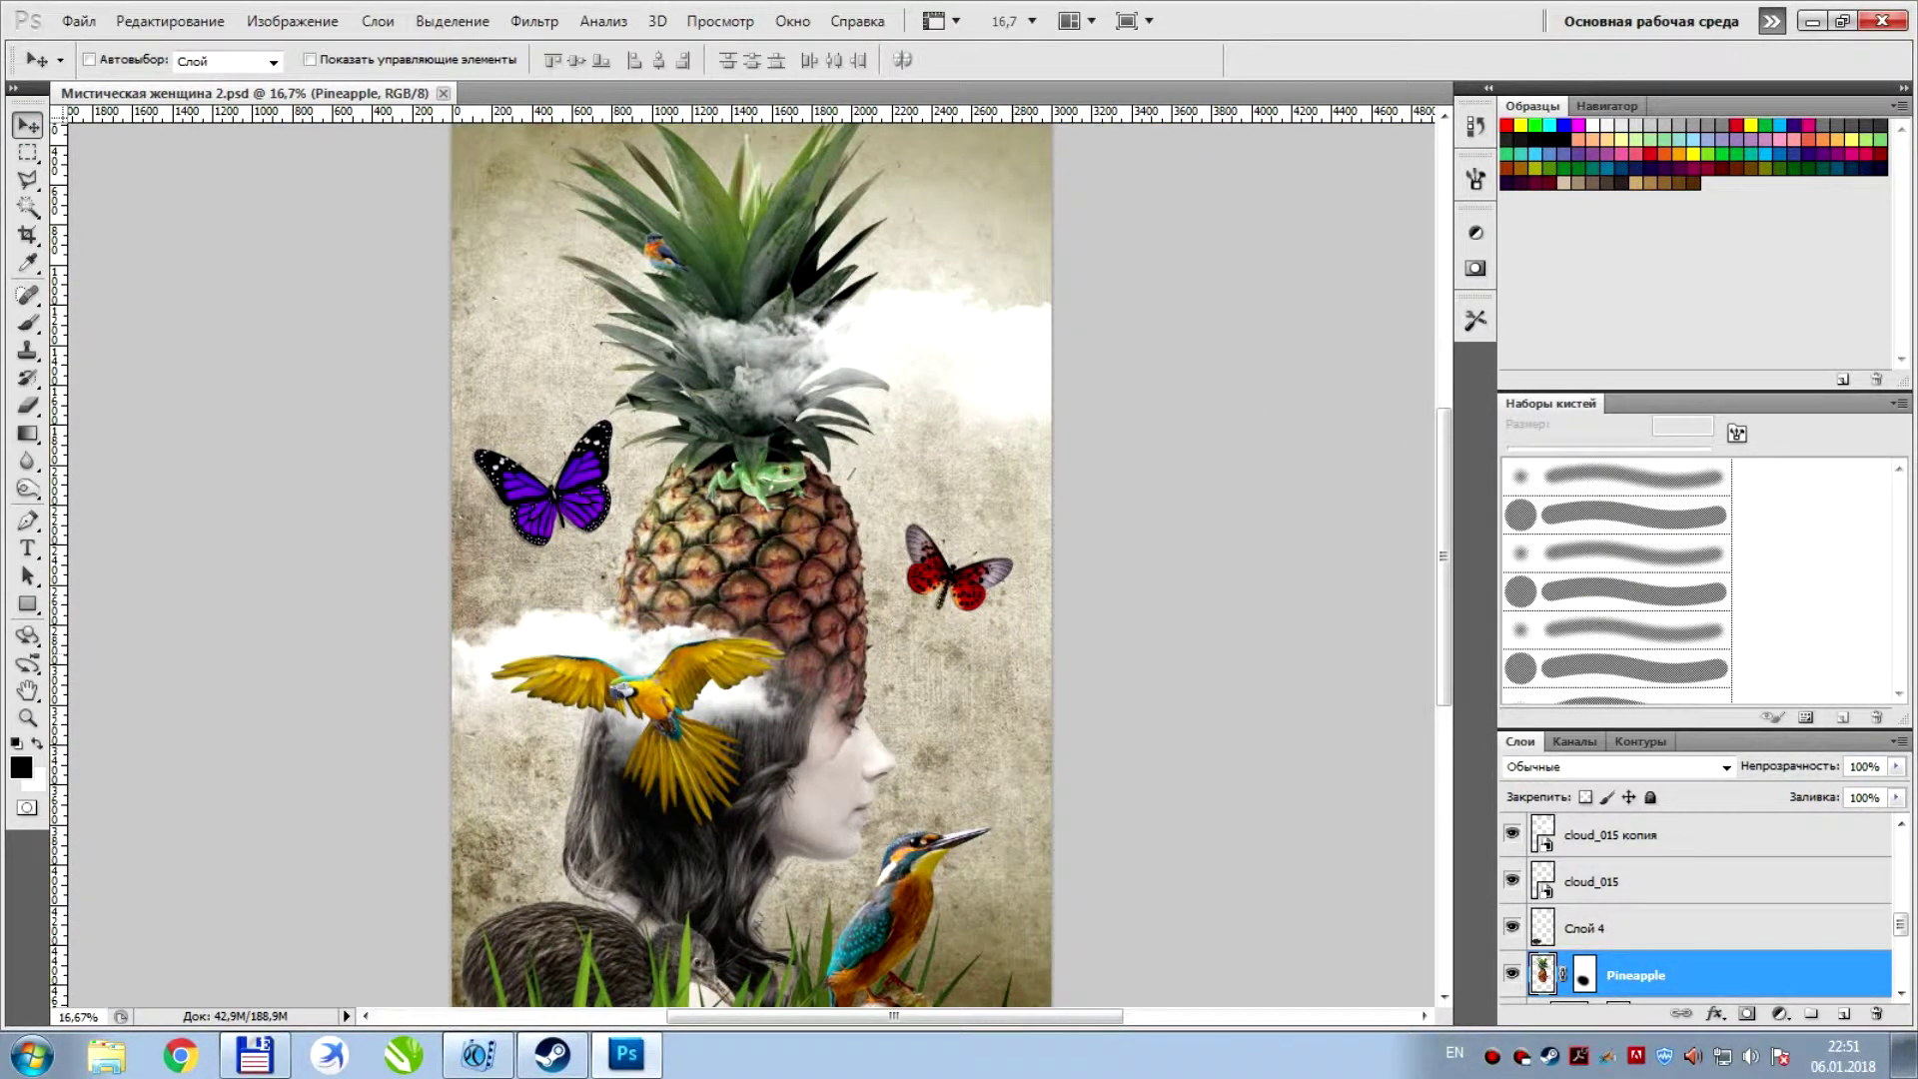
key("ctrl+plus")
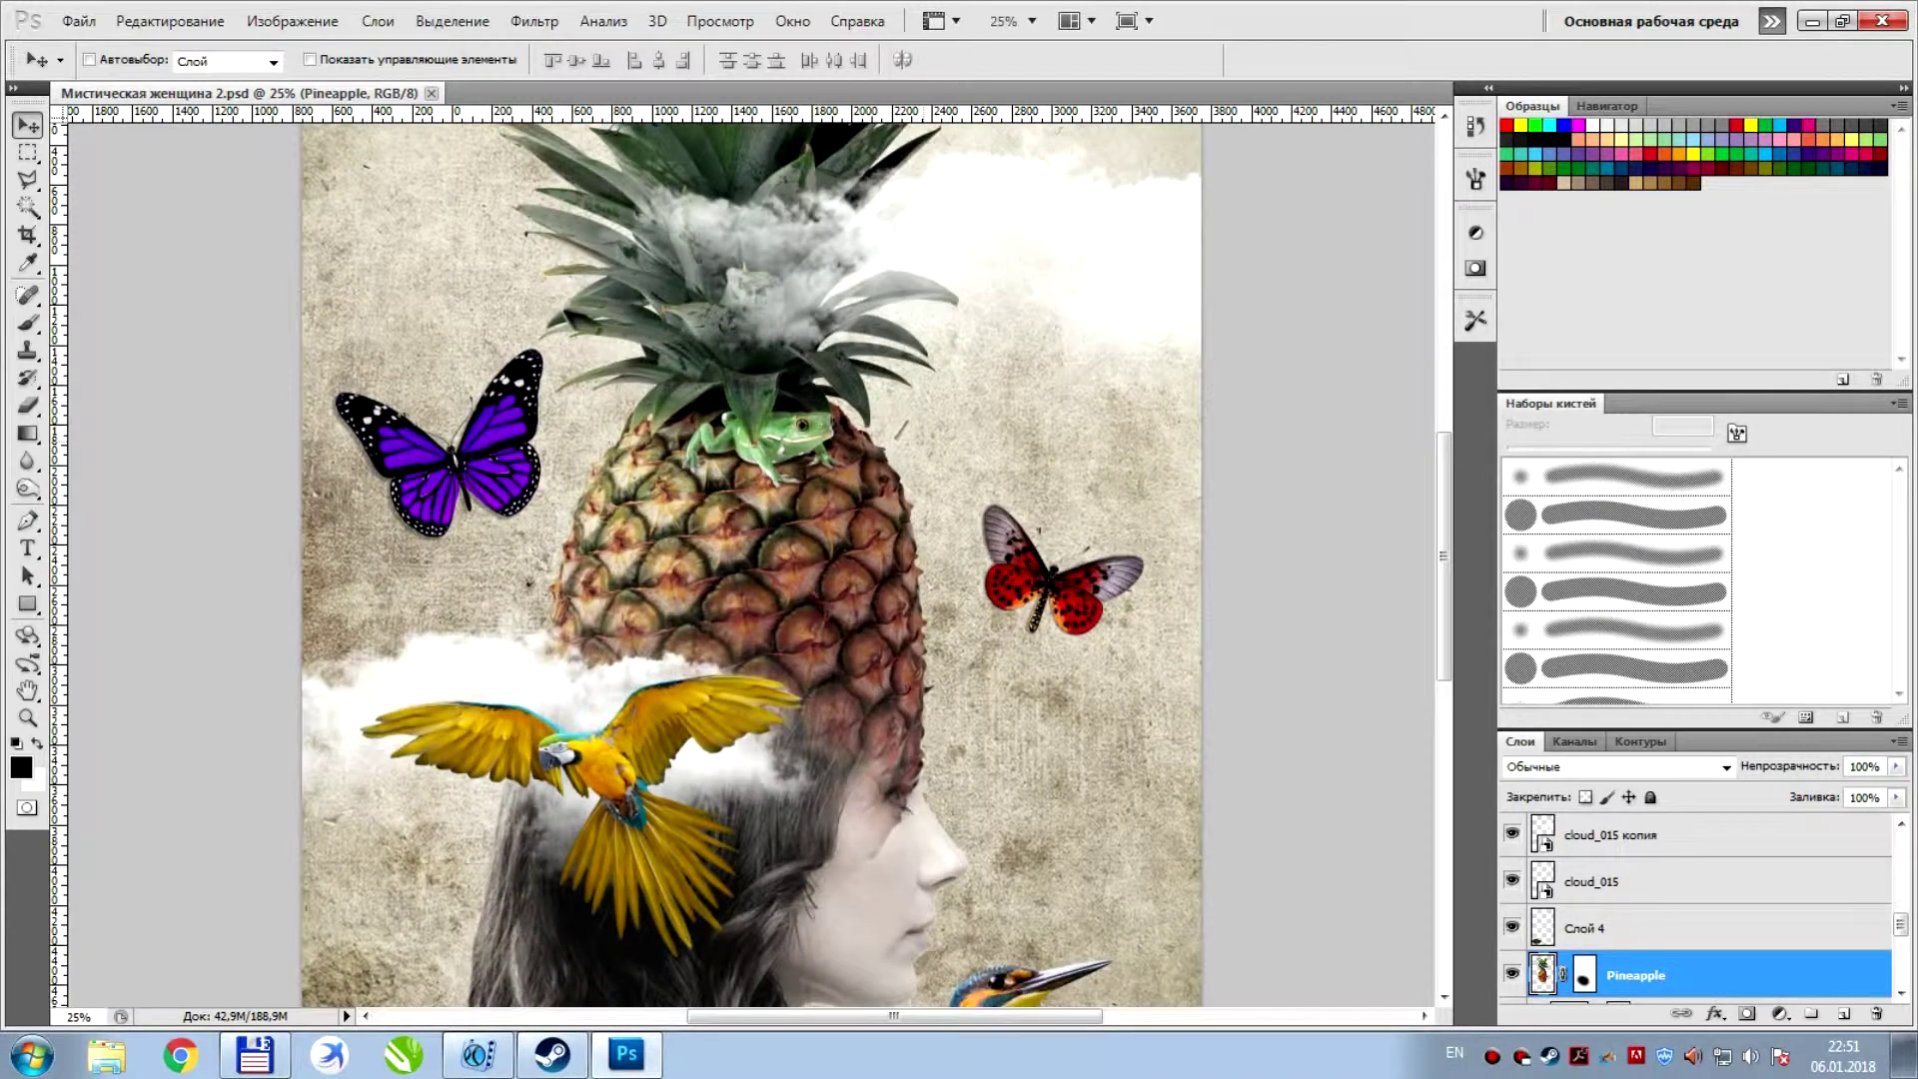
scroll(750, 559, "up", 5)
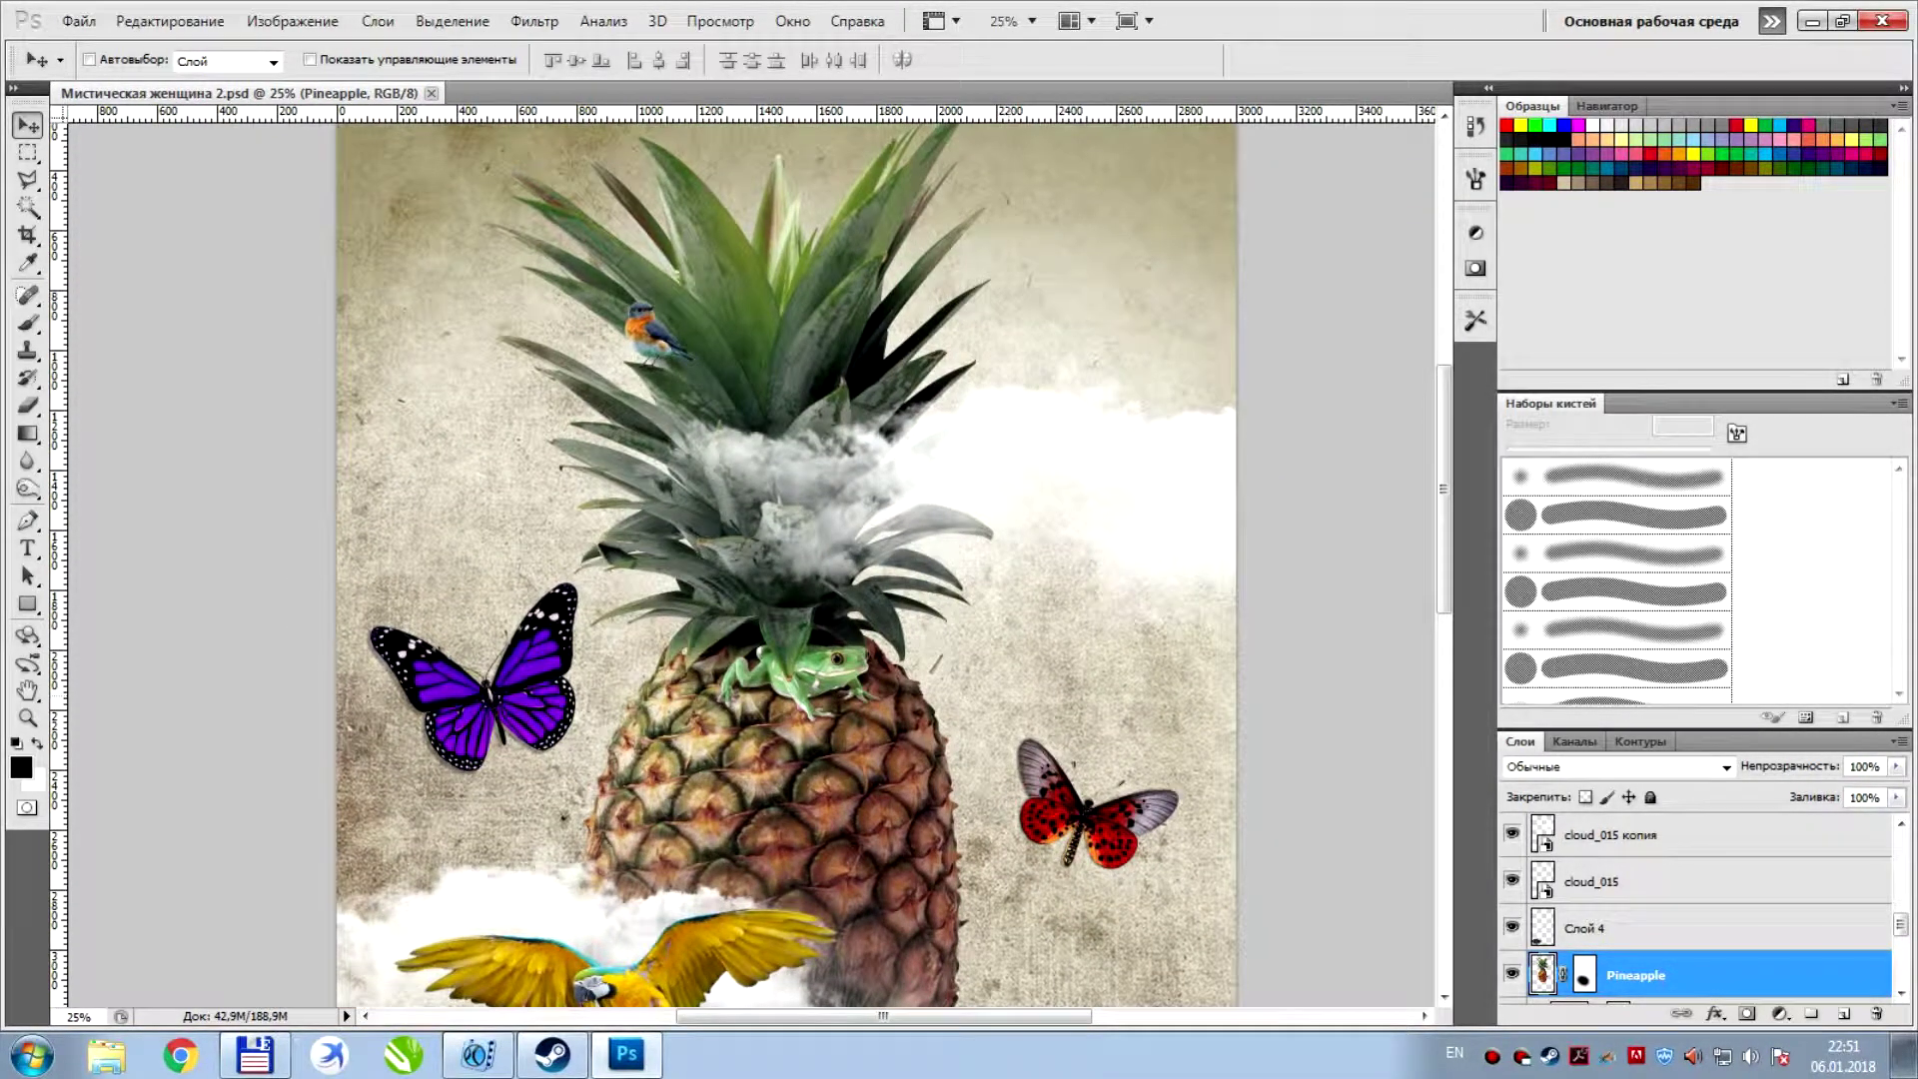
scroll(749, 559, "down", 3)
scroll(750, 560, "down", 2)
scroll(1044, 690, "down", 1)
scroll(1044, 689, "down", 2)
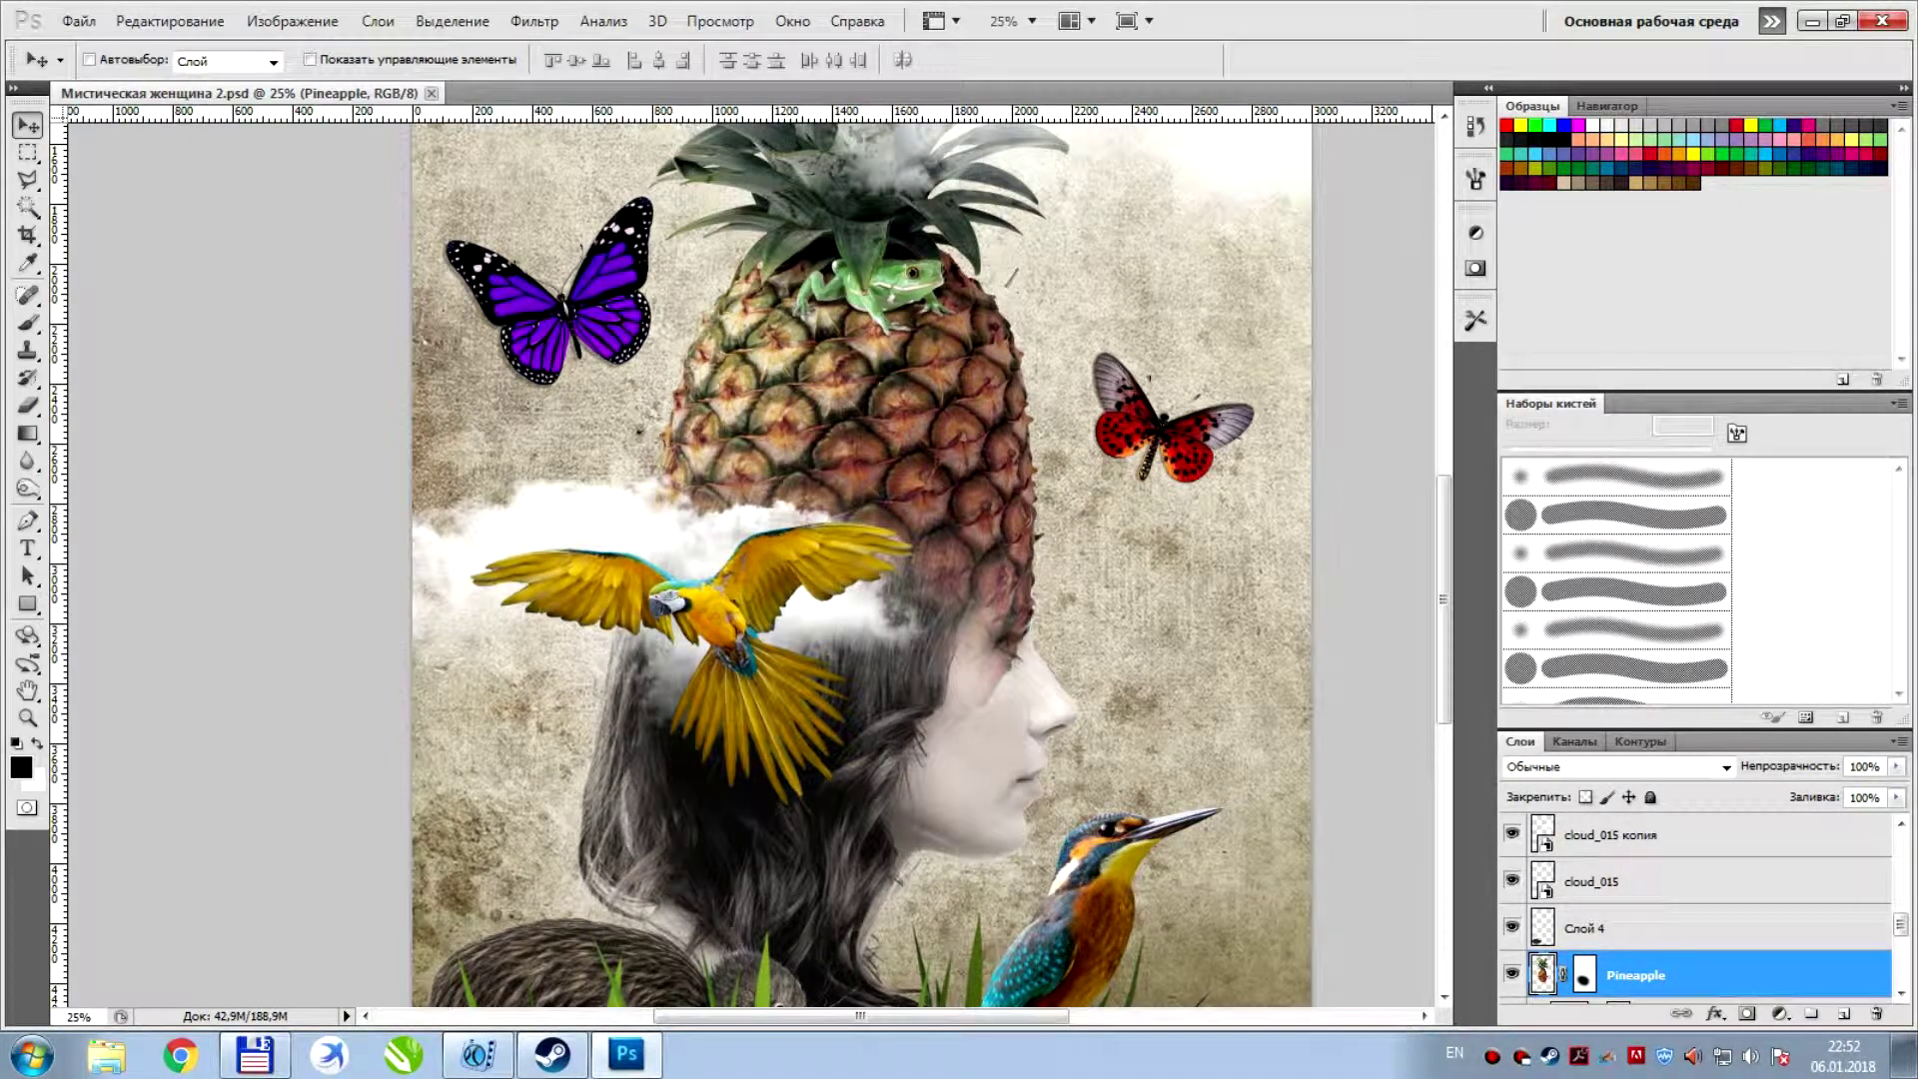
scroll(1729, 842, "up", 2)
scroll(1728, 842, "up", 2)
scroll(1728, 843, "up", 1)
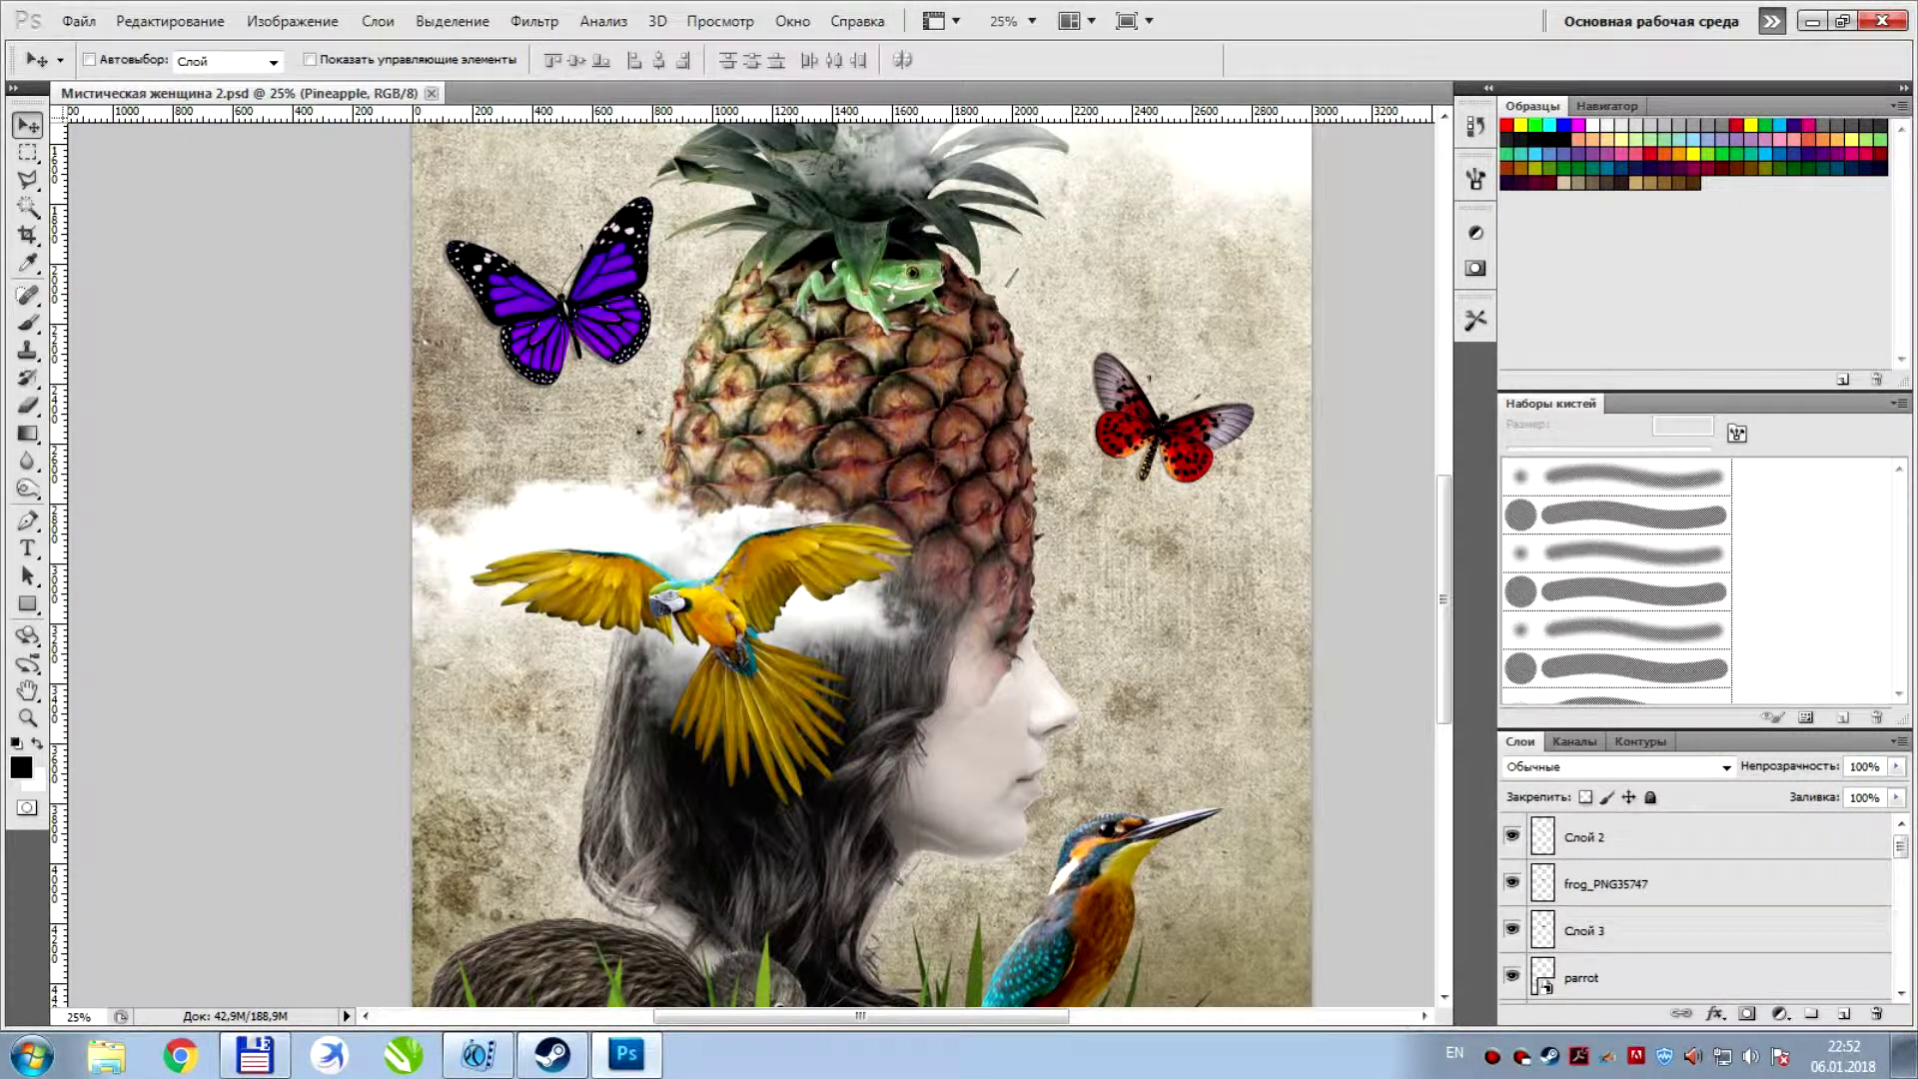
left_click(1728, 842)
scroll(1250, 698, "down", 1)
scroll(1250, 698, "down", 1)
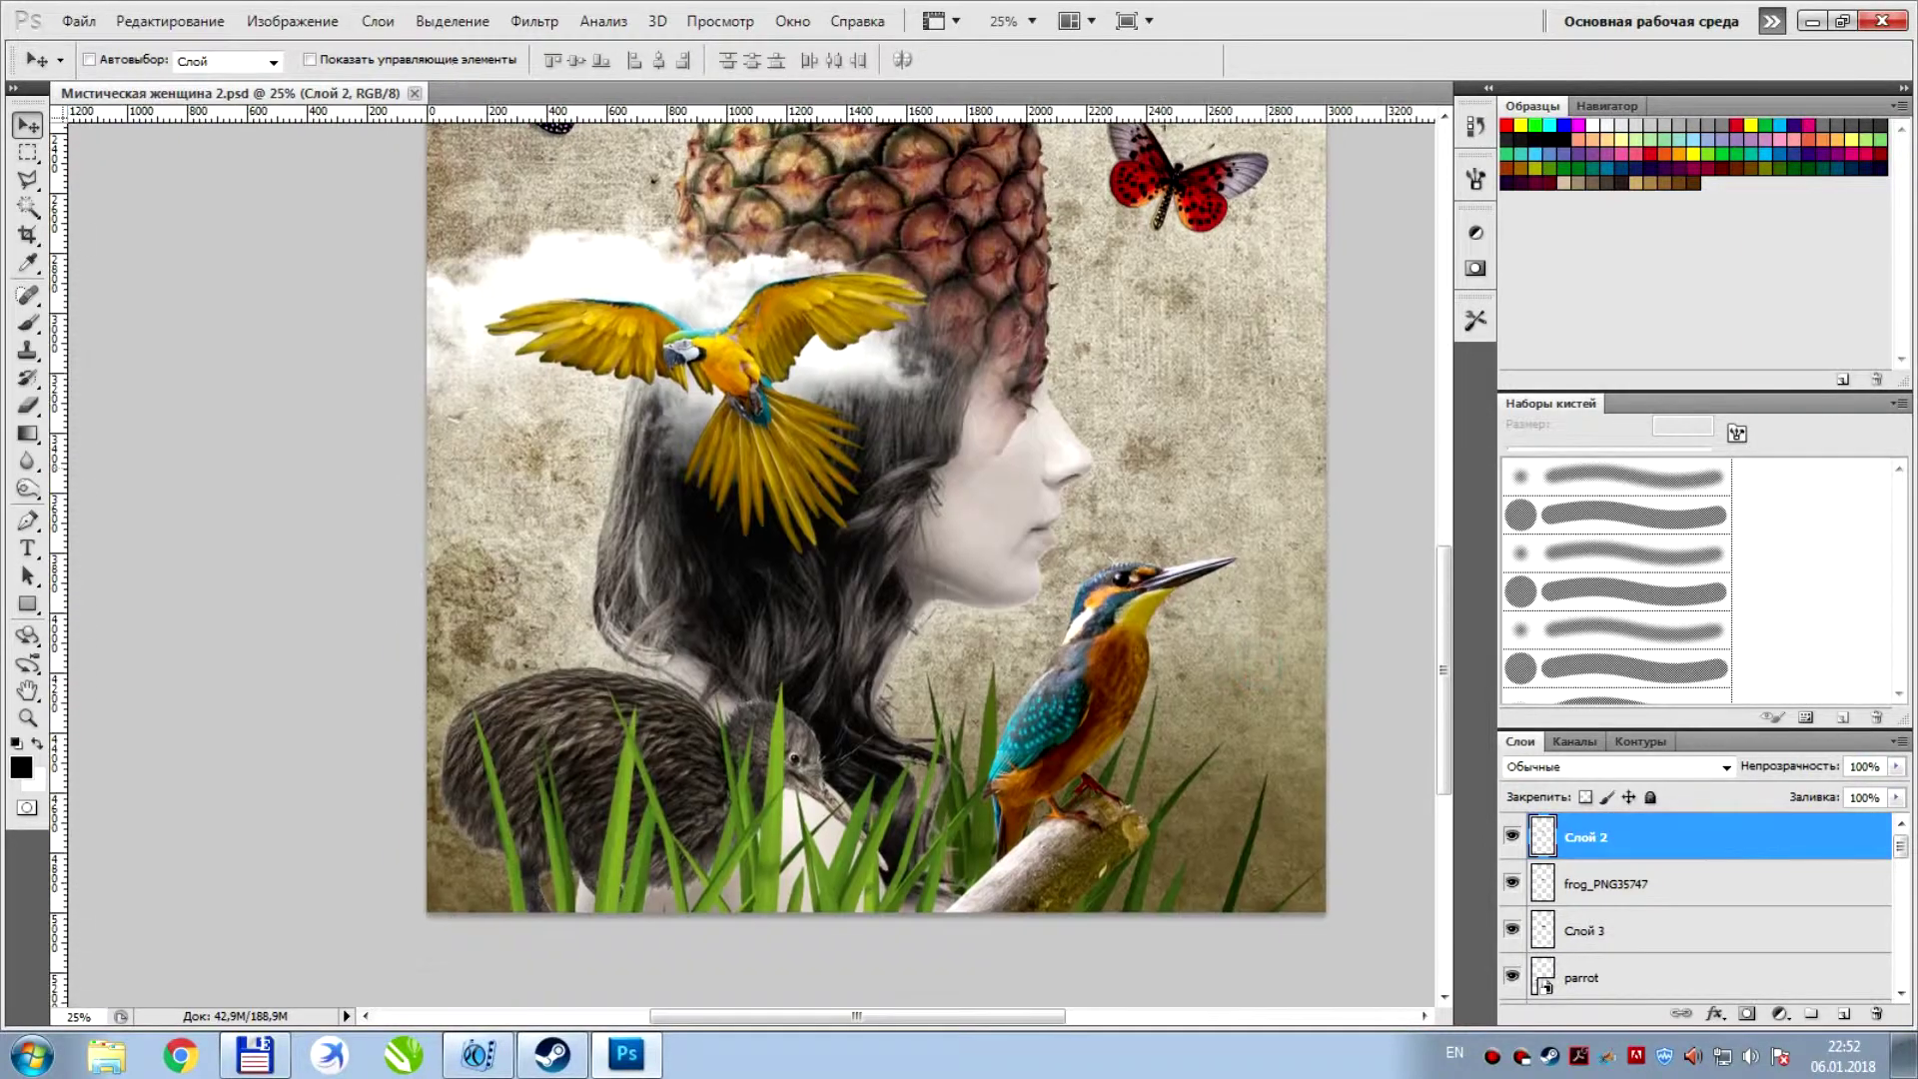
left_click(79, 21)
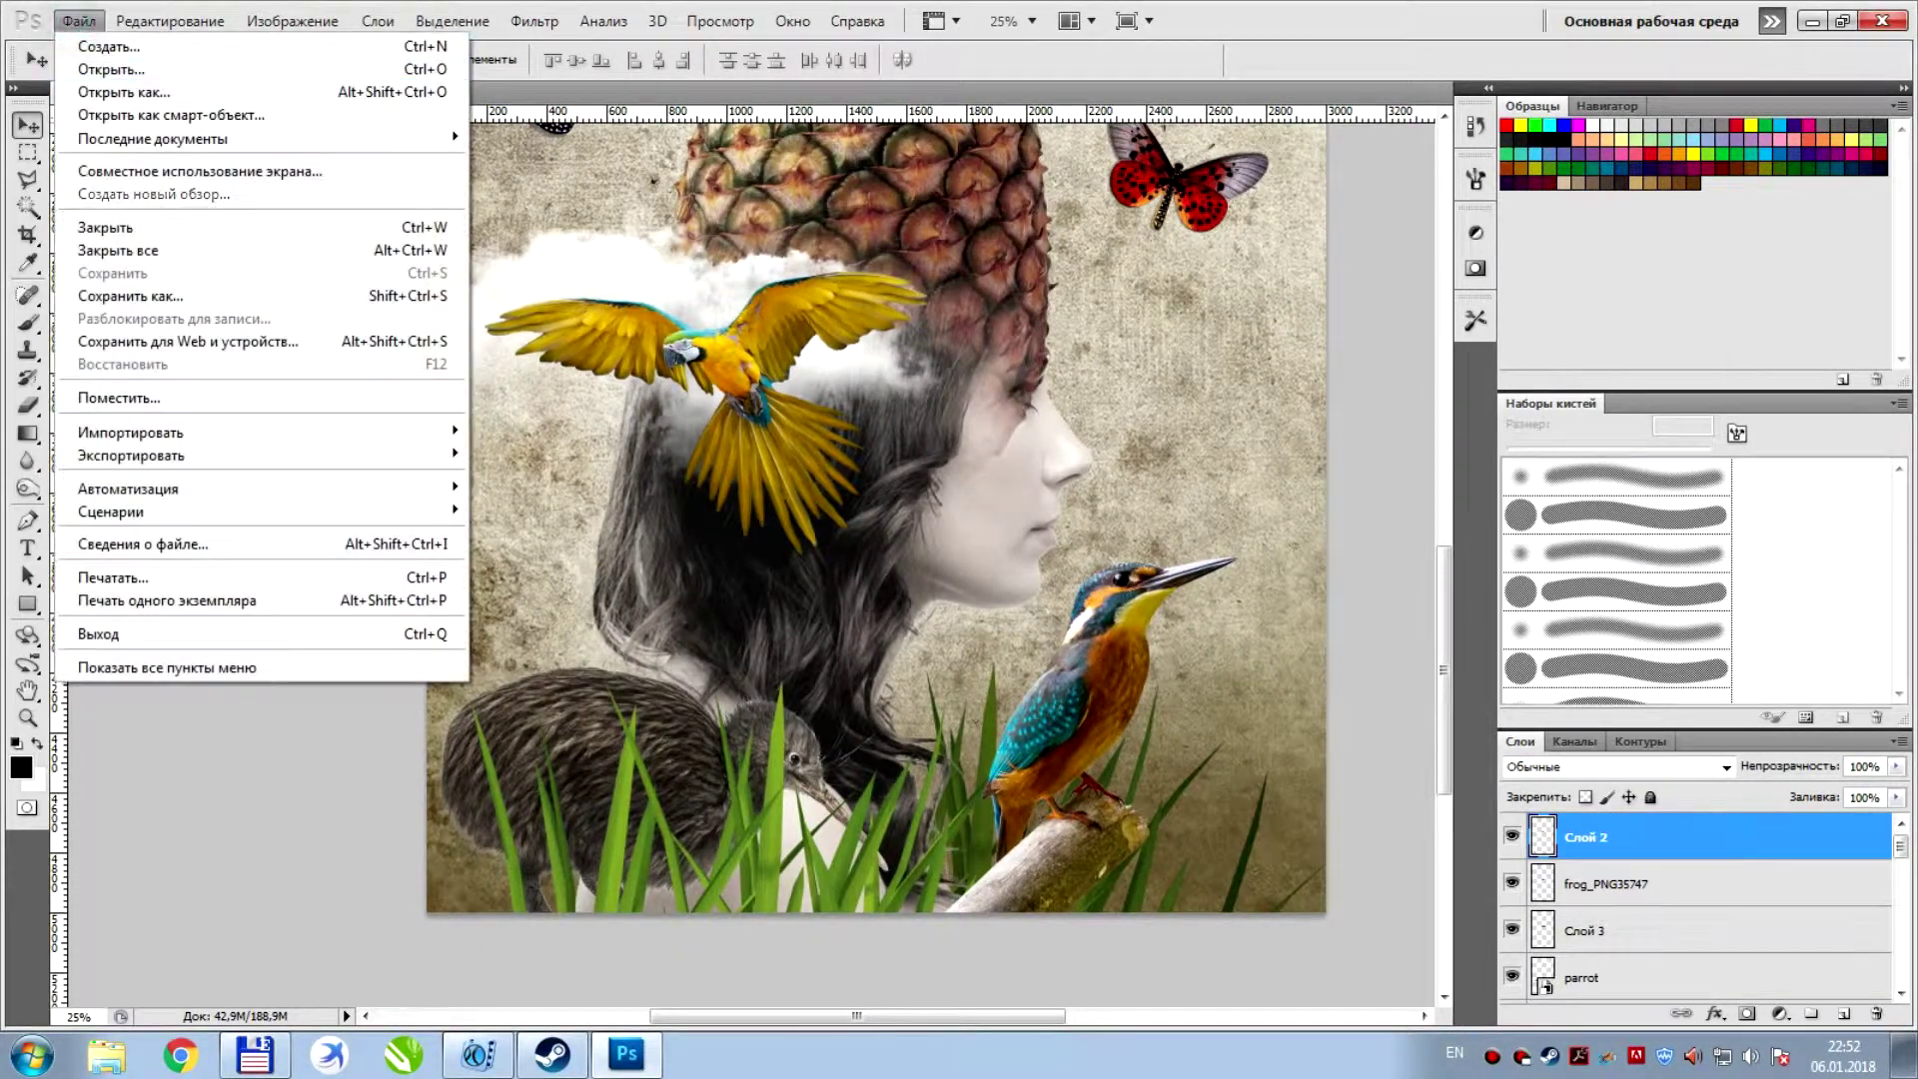
Place the Green-Tree-Snake image from the Collage folder
left_click(163, 395)
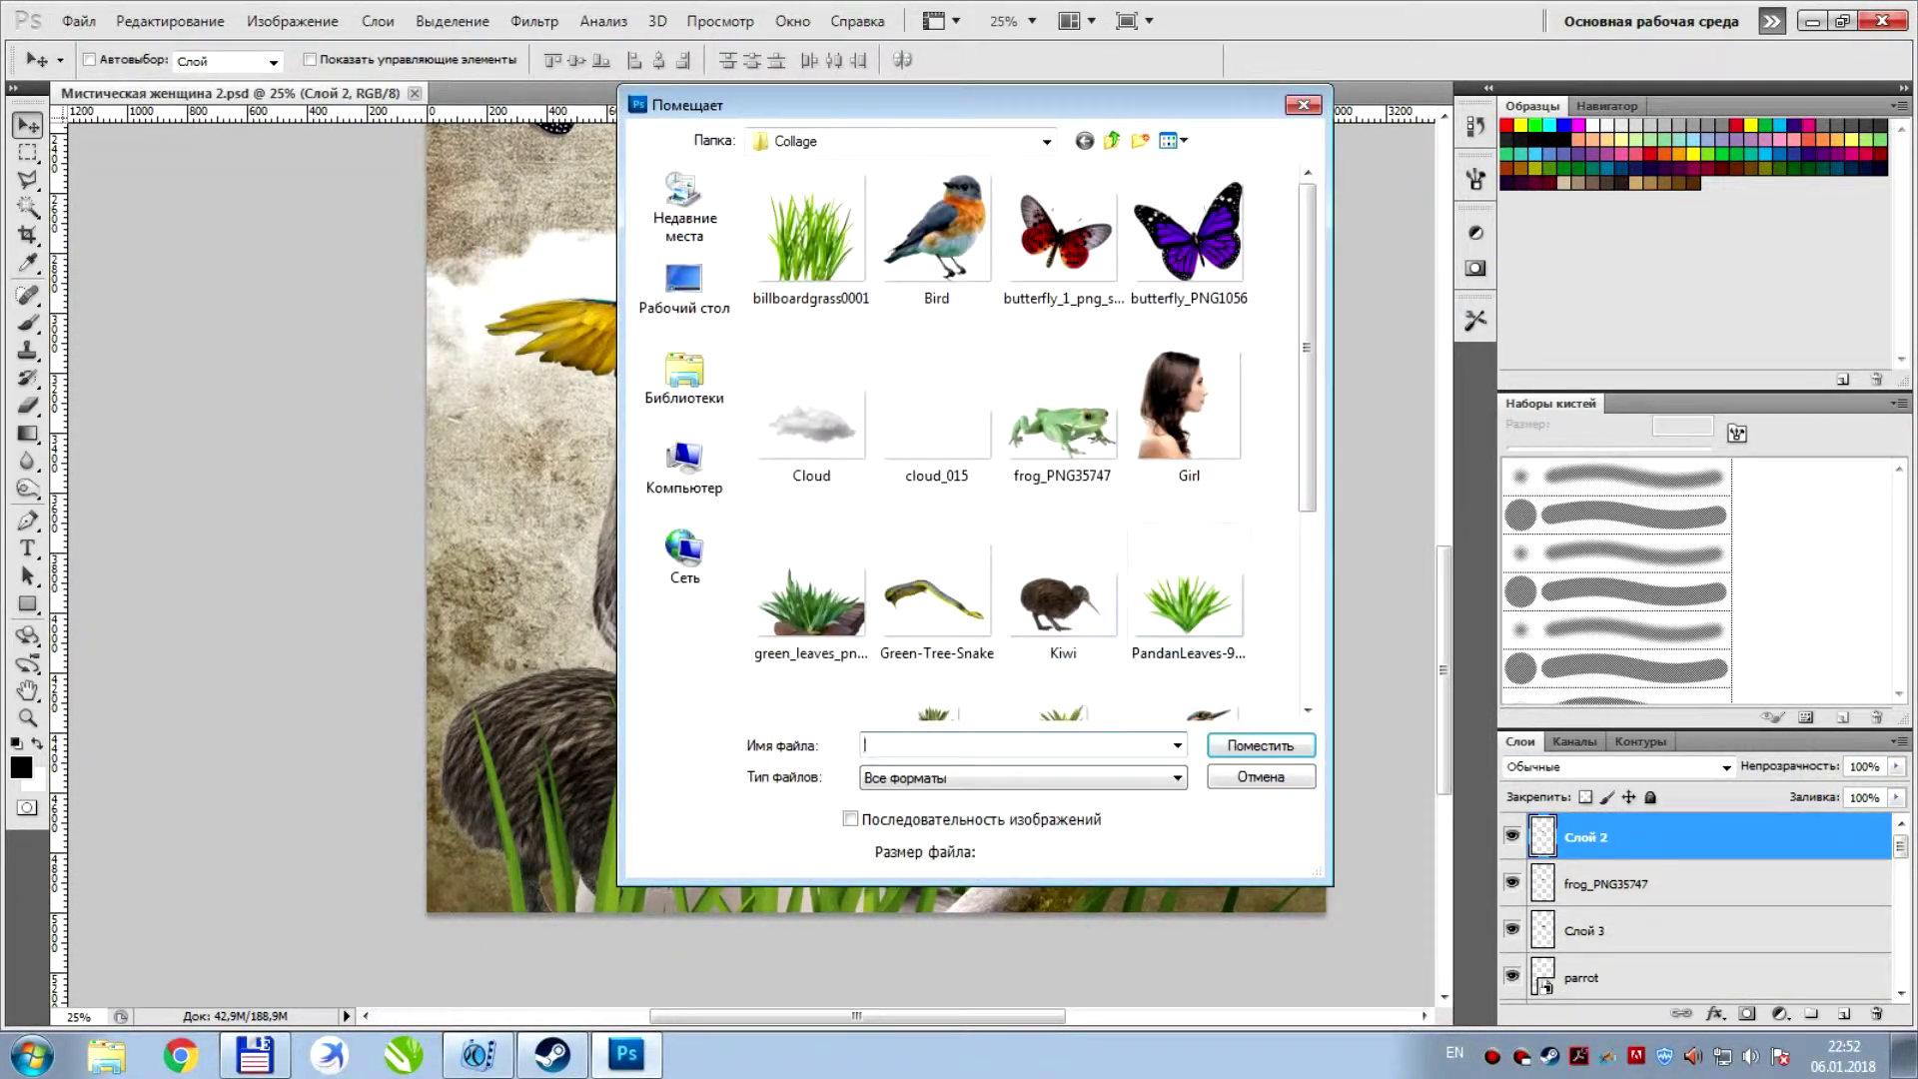
scroll(1043, 440, "down", 3)
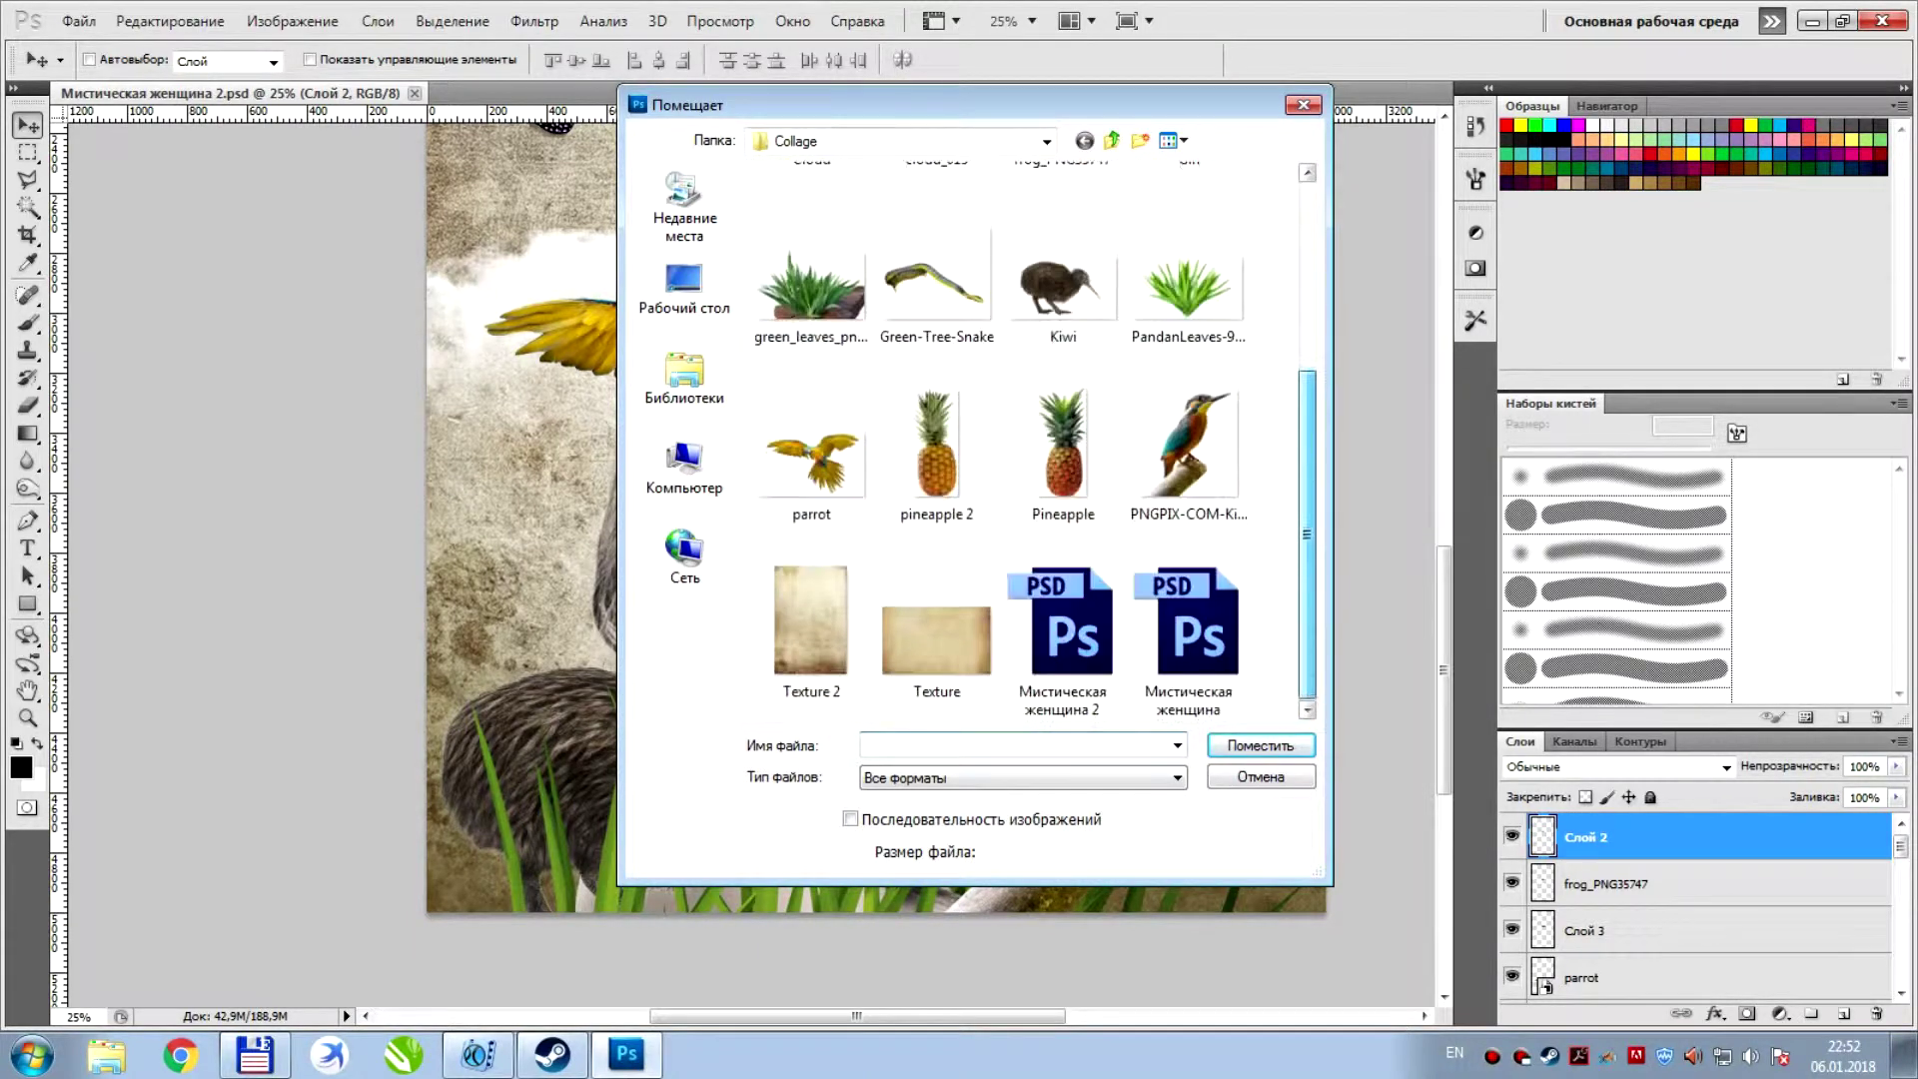
scroll(964, 552, "up", 3)
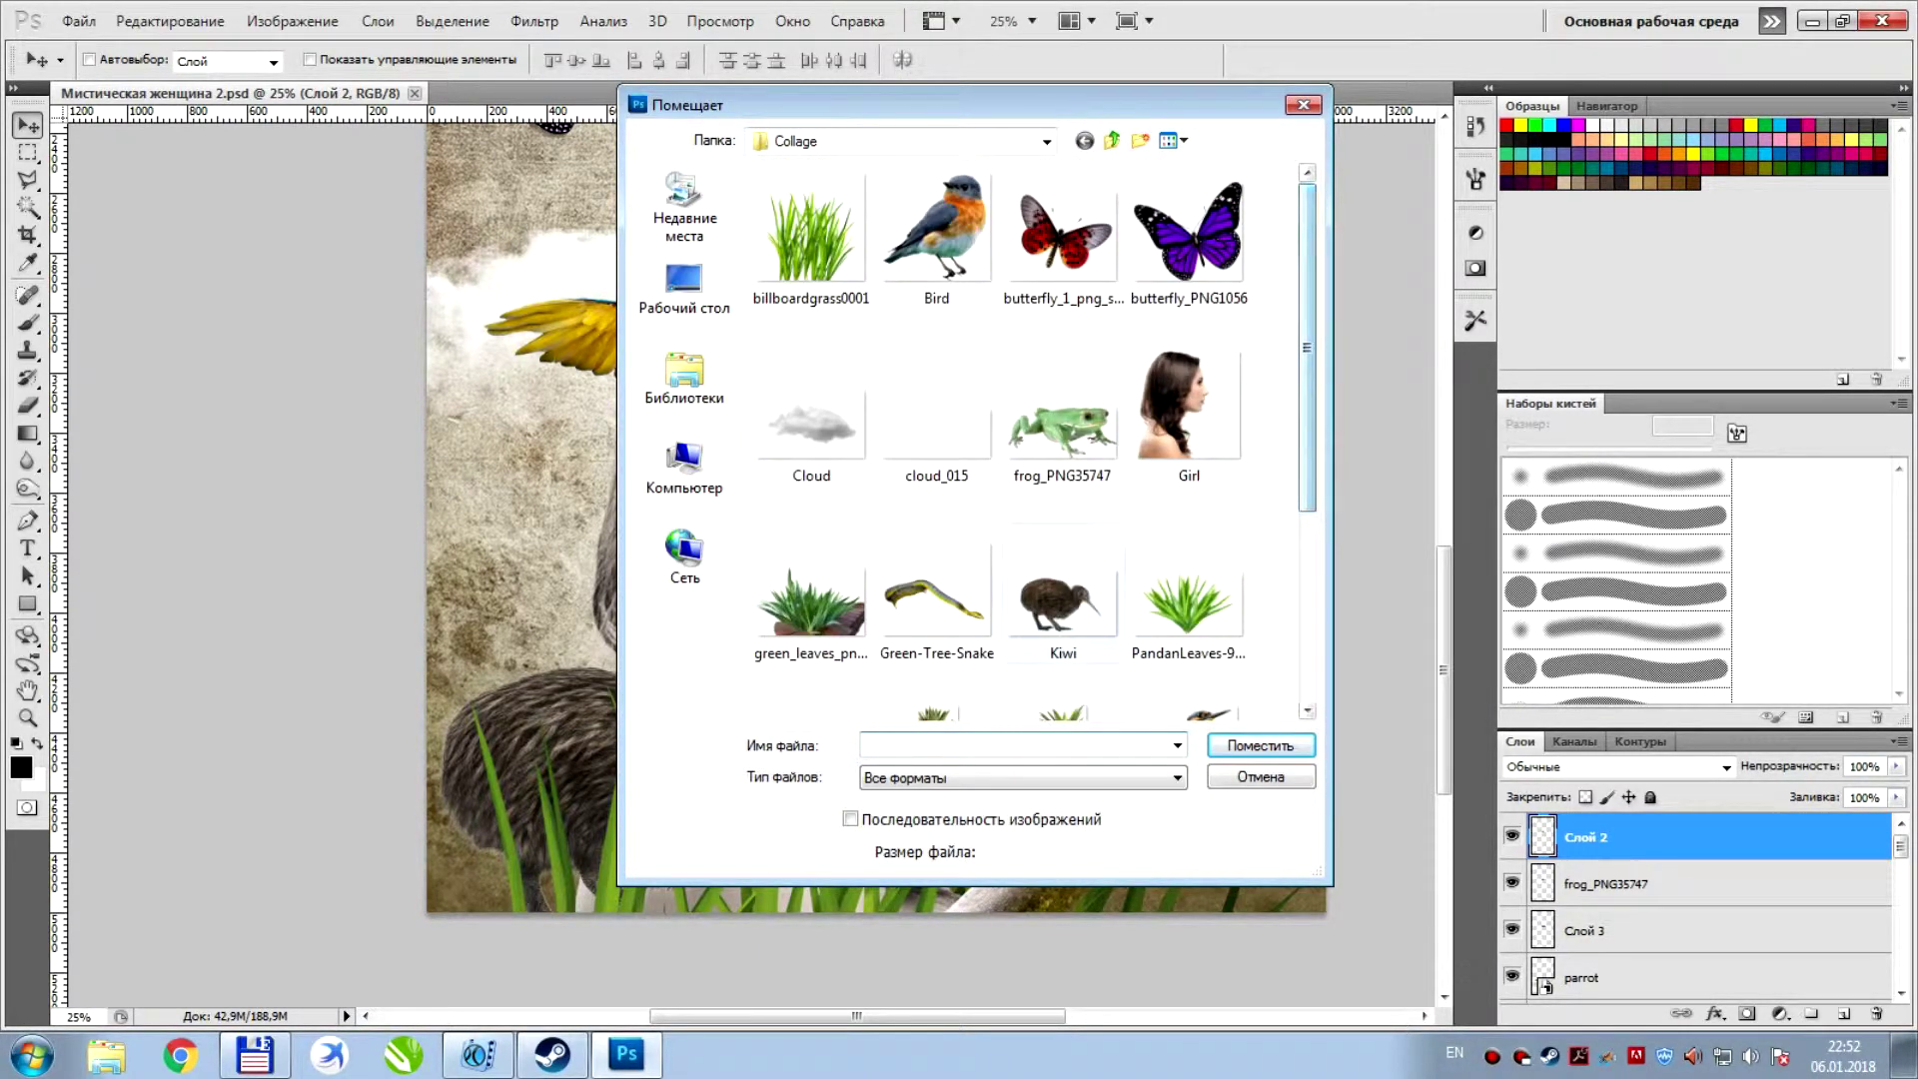
left_click(959, 580)
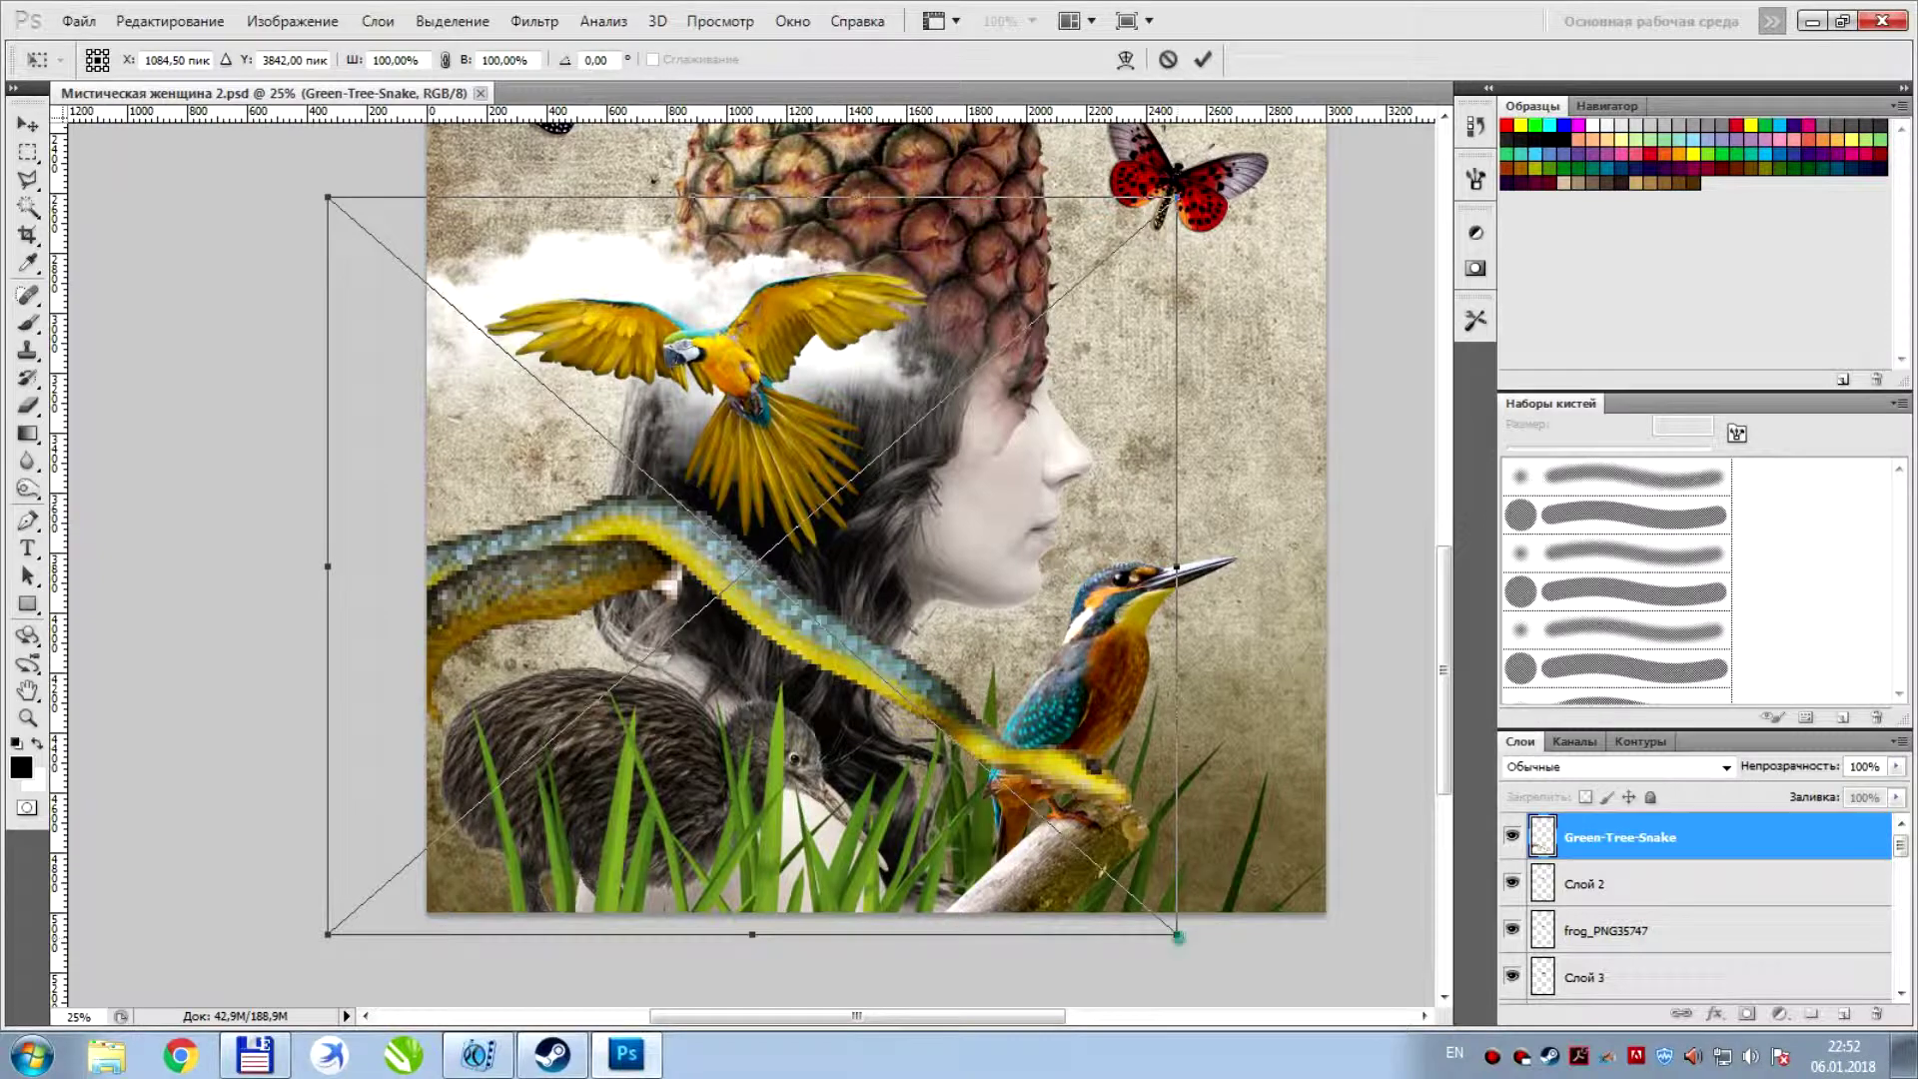
Resize the snake to about half size and position it over the upper pineapple
left_click_drag(1177, 934, 659, 467)
left_click_drag(559, 400, 889, 120)
scroll(890, 300, "up", 5)
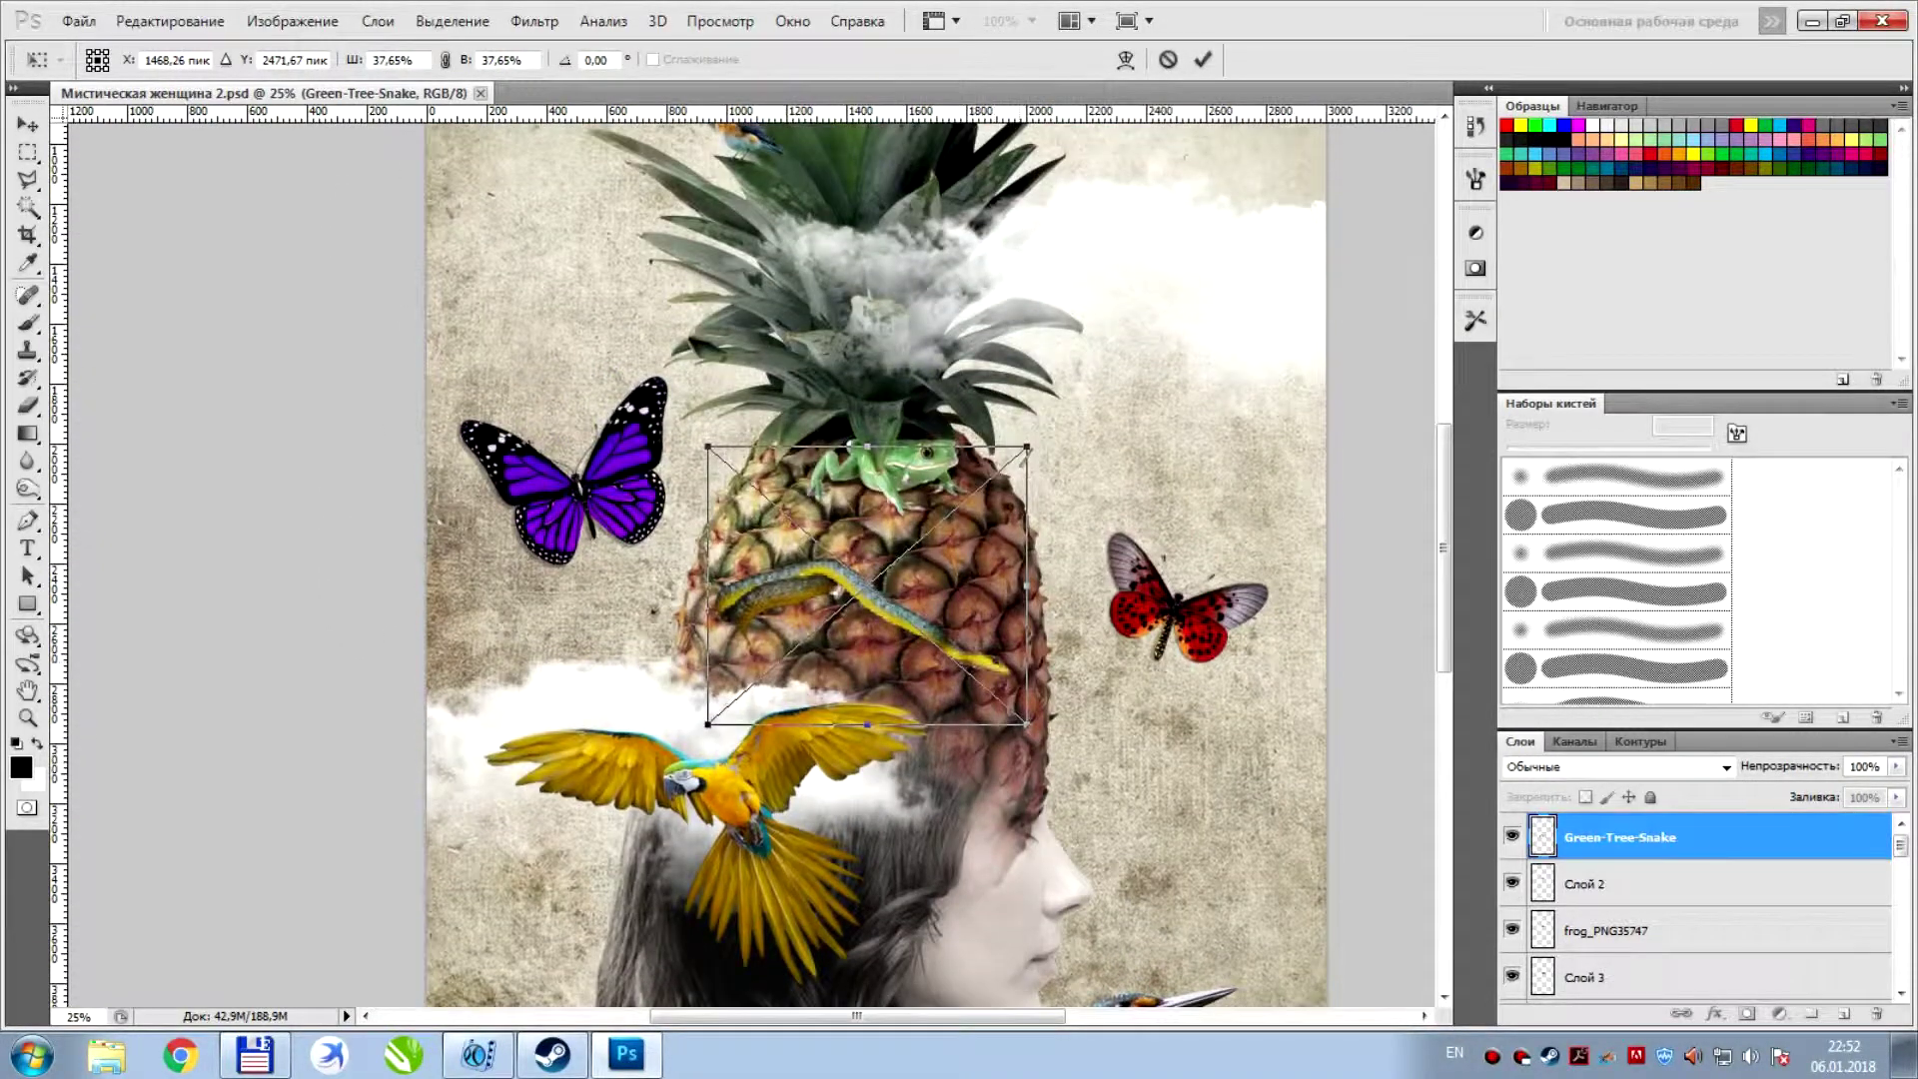
left_click_drag(1028, 446, 1129, 357)
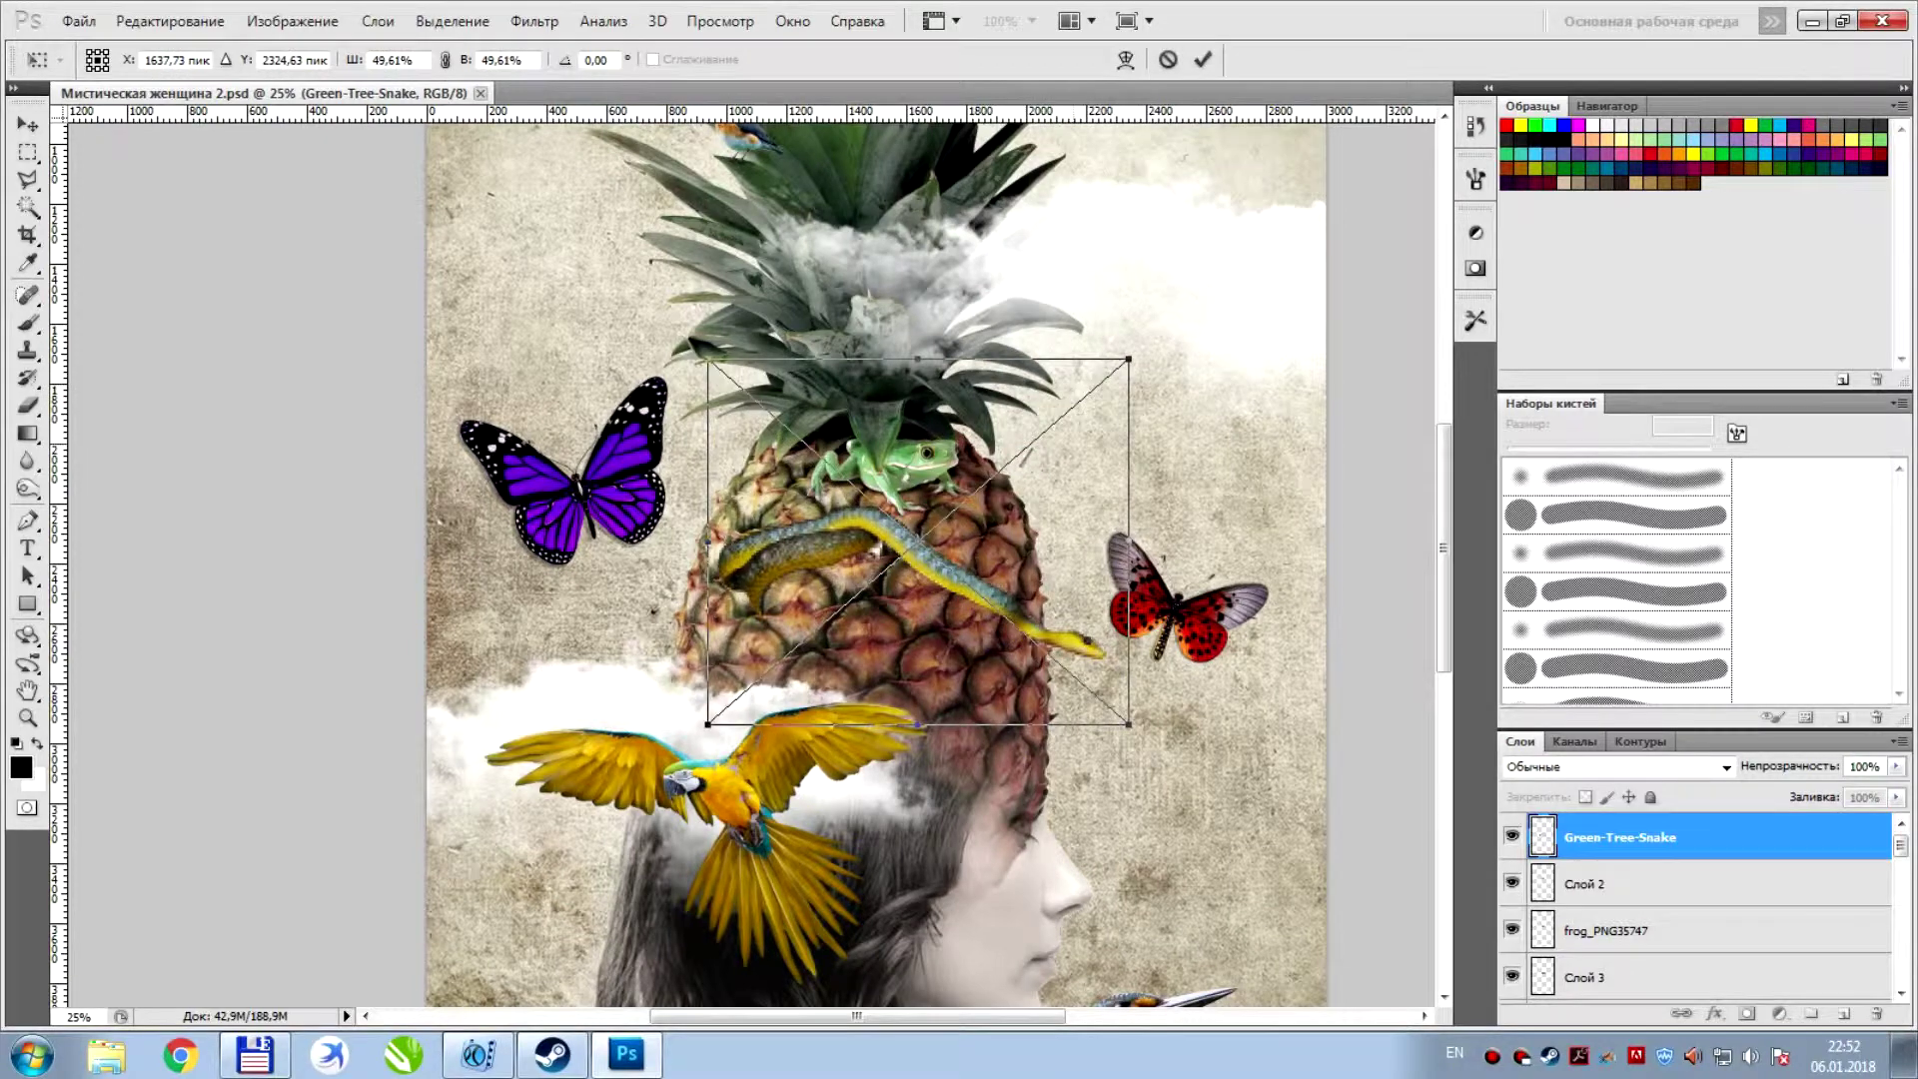
left_click_drag(993, 612, 905, 617)
mouse_move(630, 711)
left_mouse_down()
mouse_move(650, 394)
mouse_move(677, 711)
left_mouse_up()
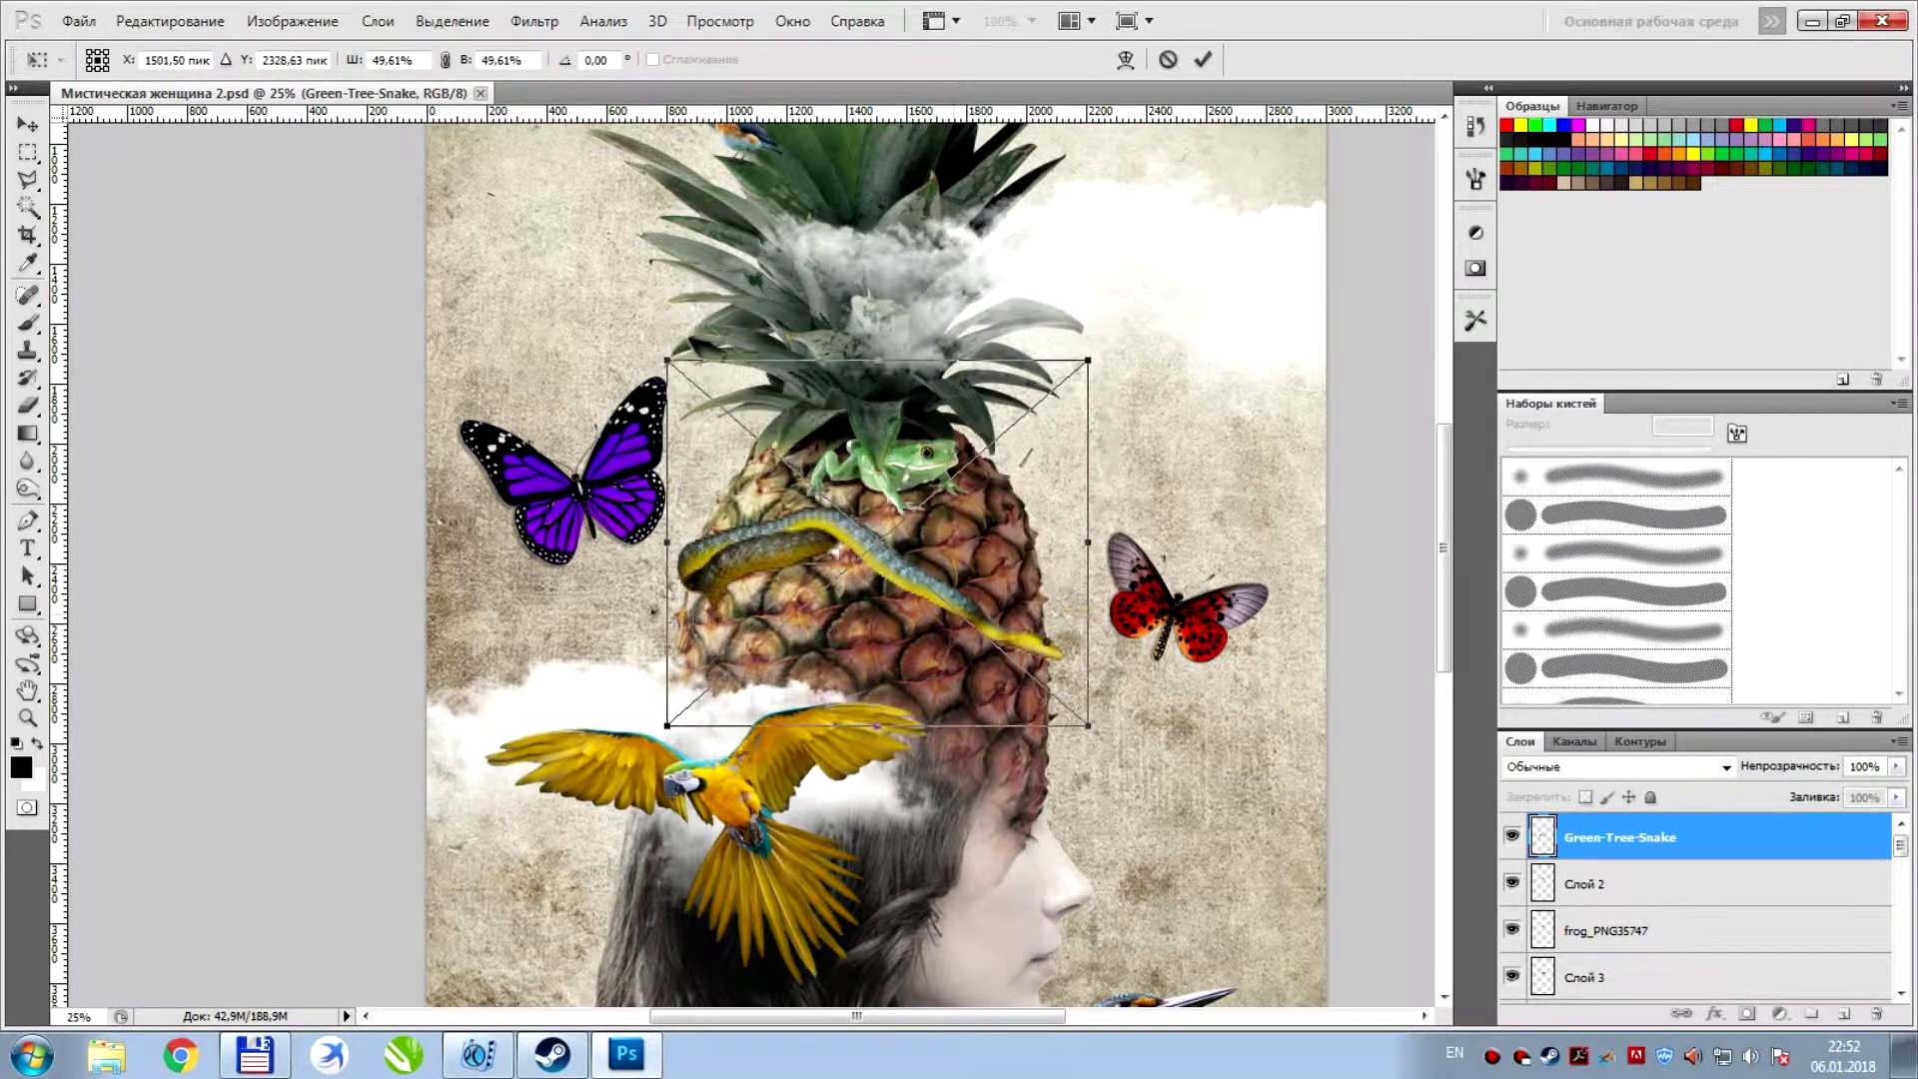
left_click_drag(677, 710, 629, 732)
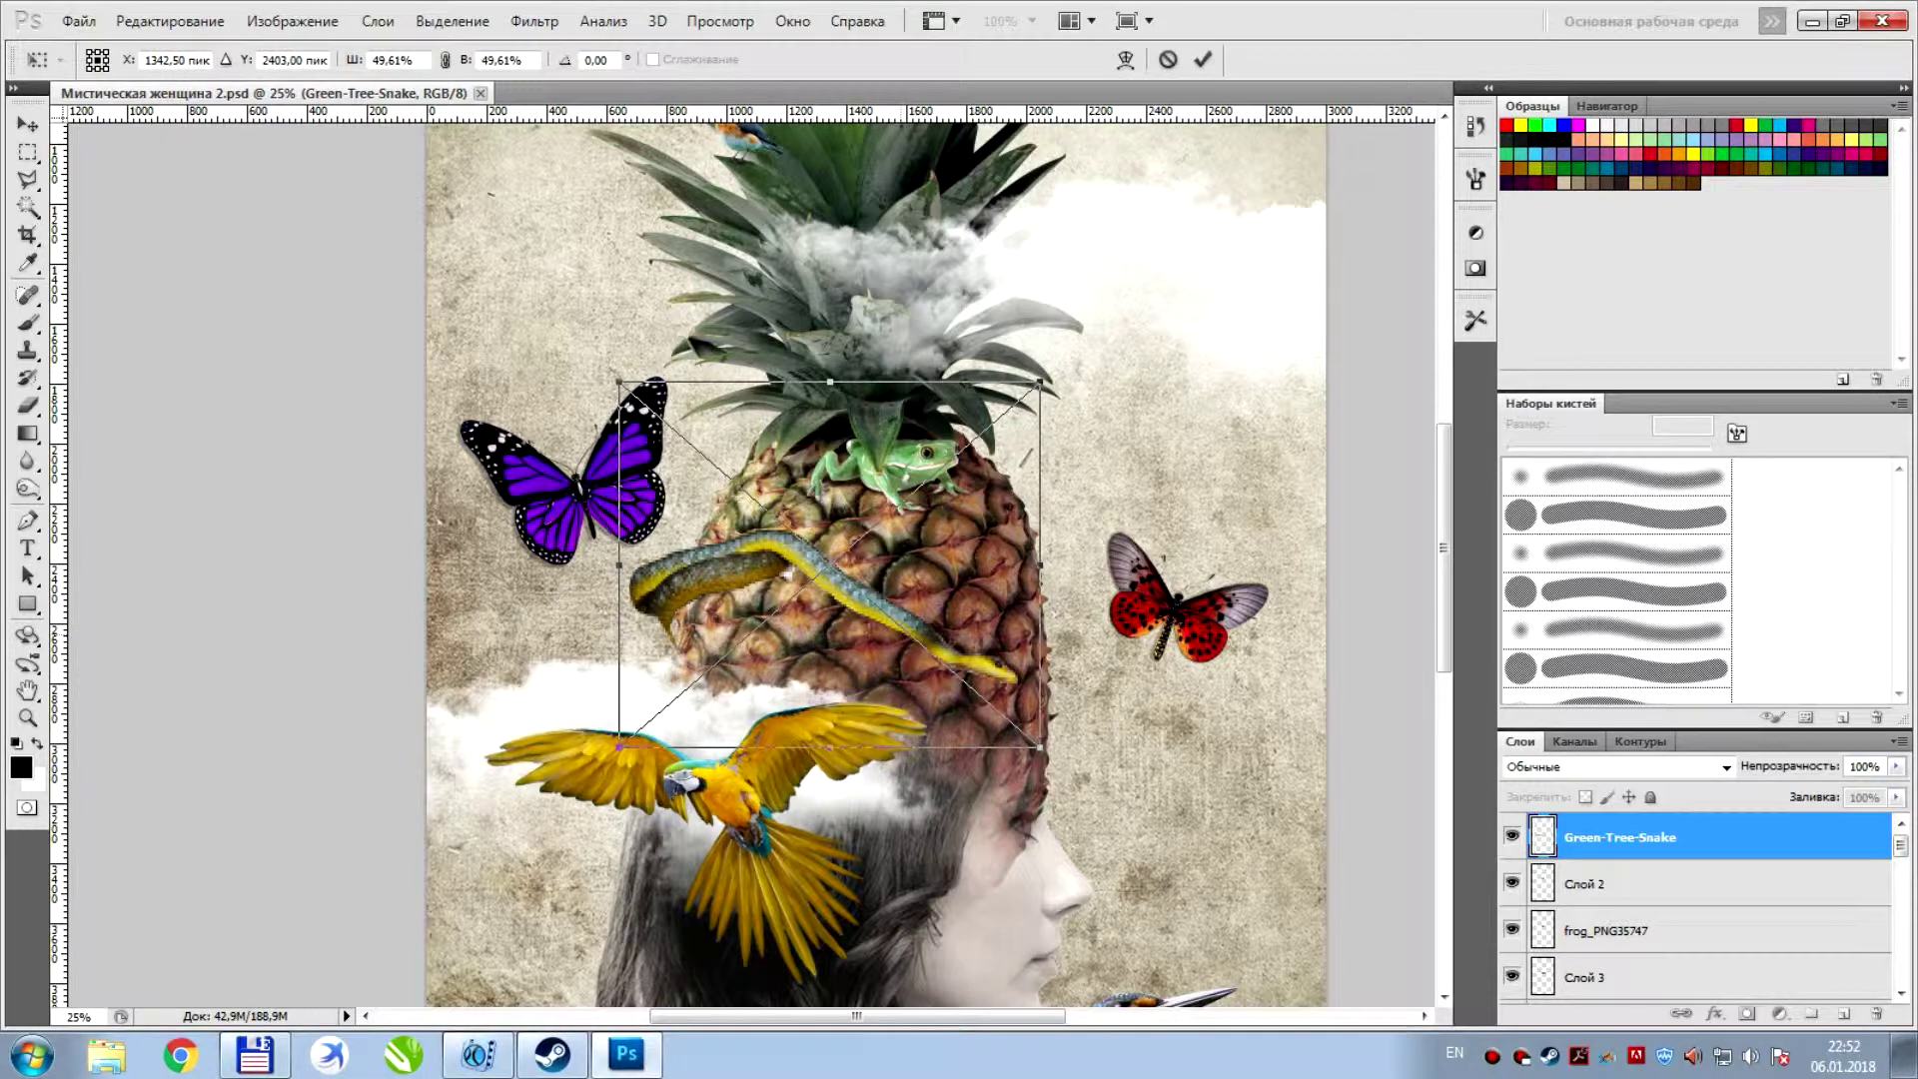
key("Return")
Fine-tune the snake's position below the frog and zoom in closer
left_click_drag(865, 591, 879, 574)
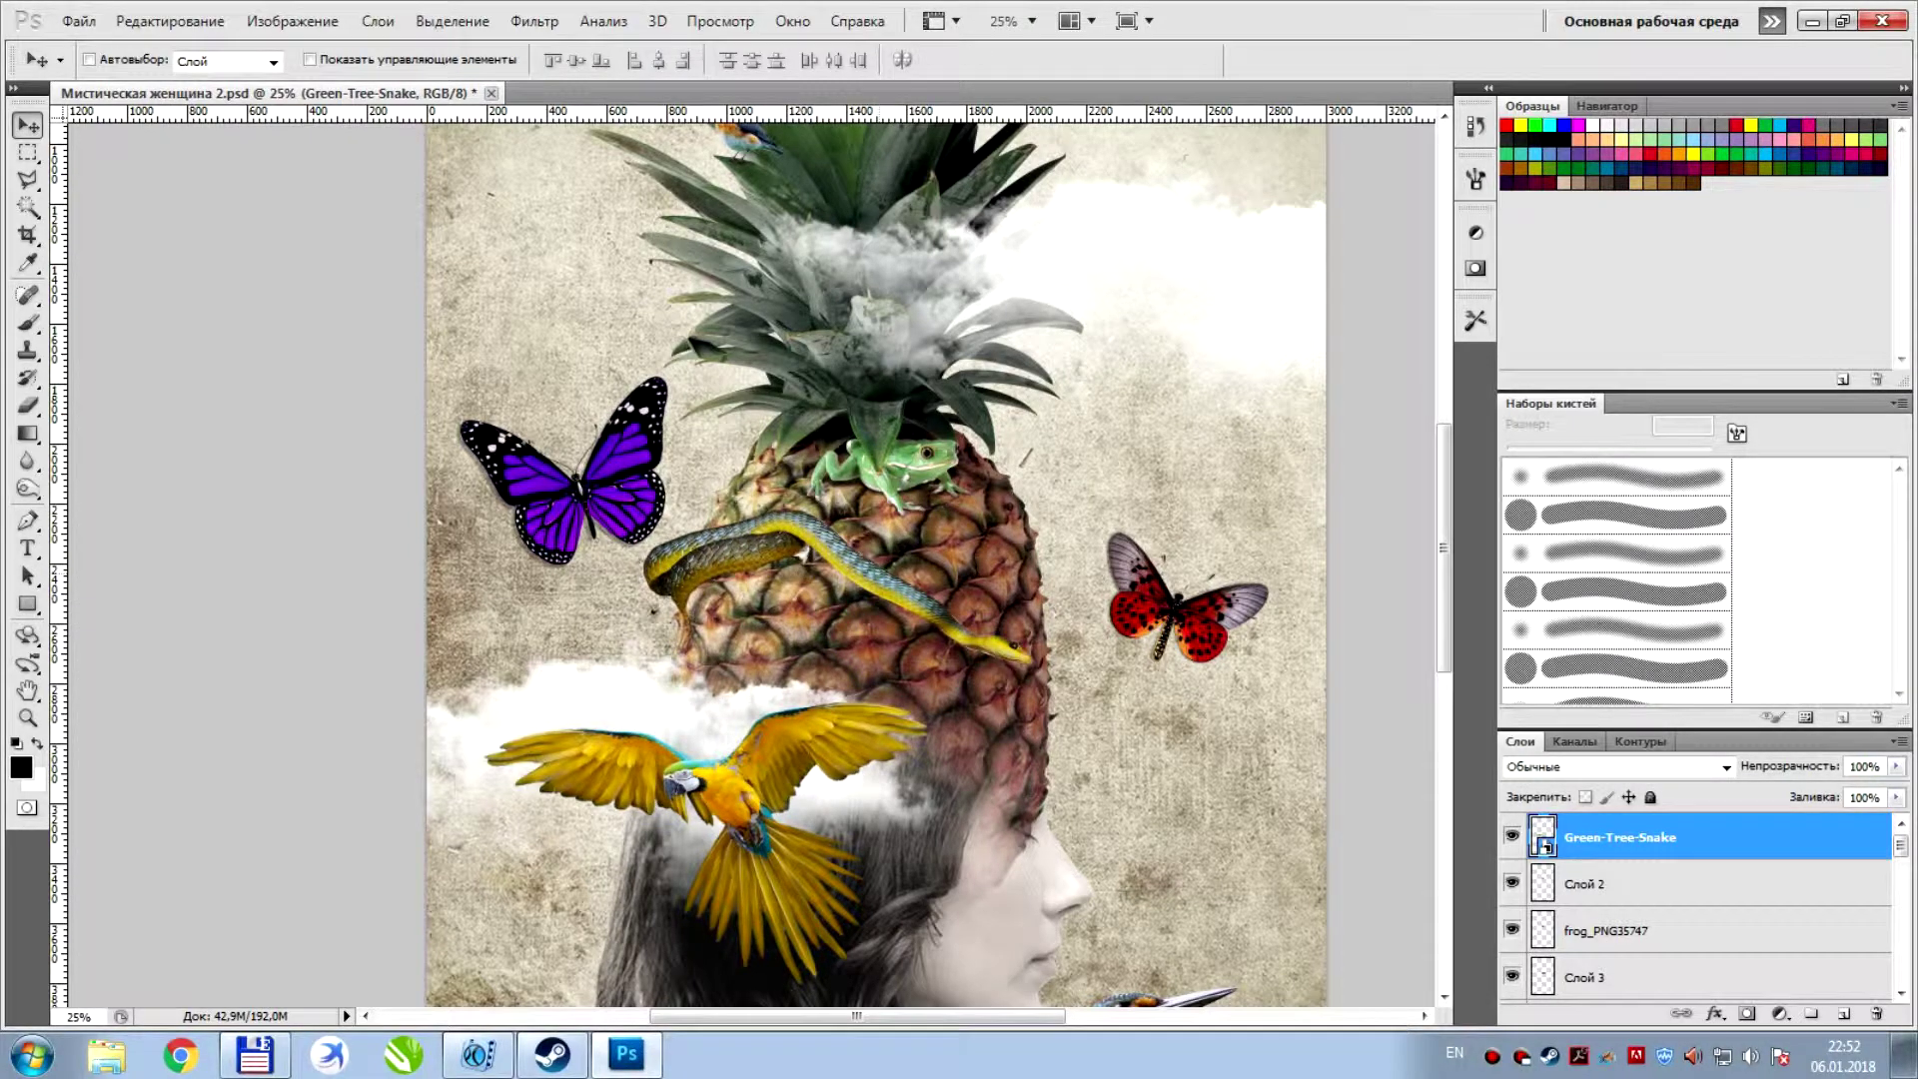
key("ctrl+plus")
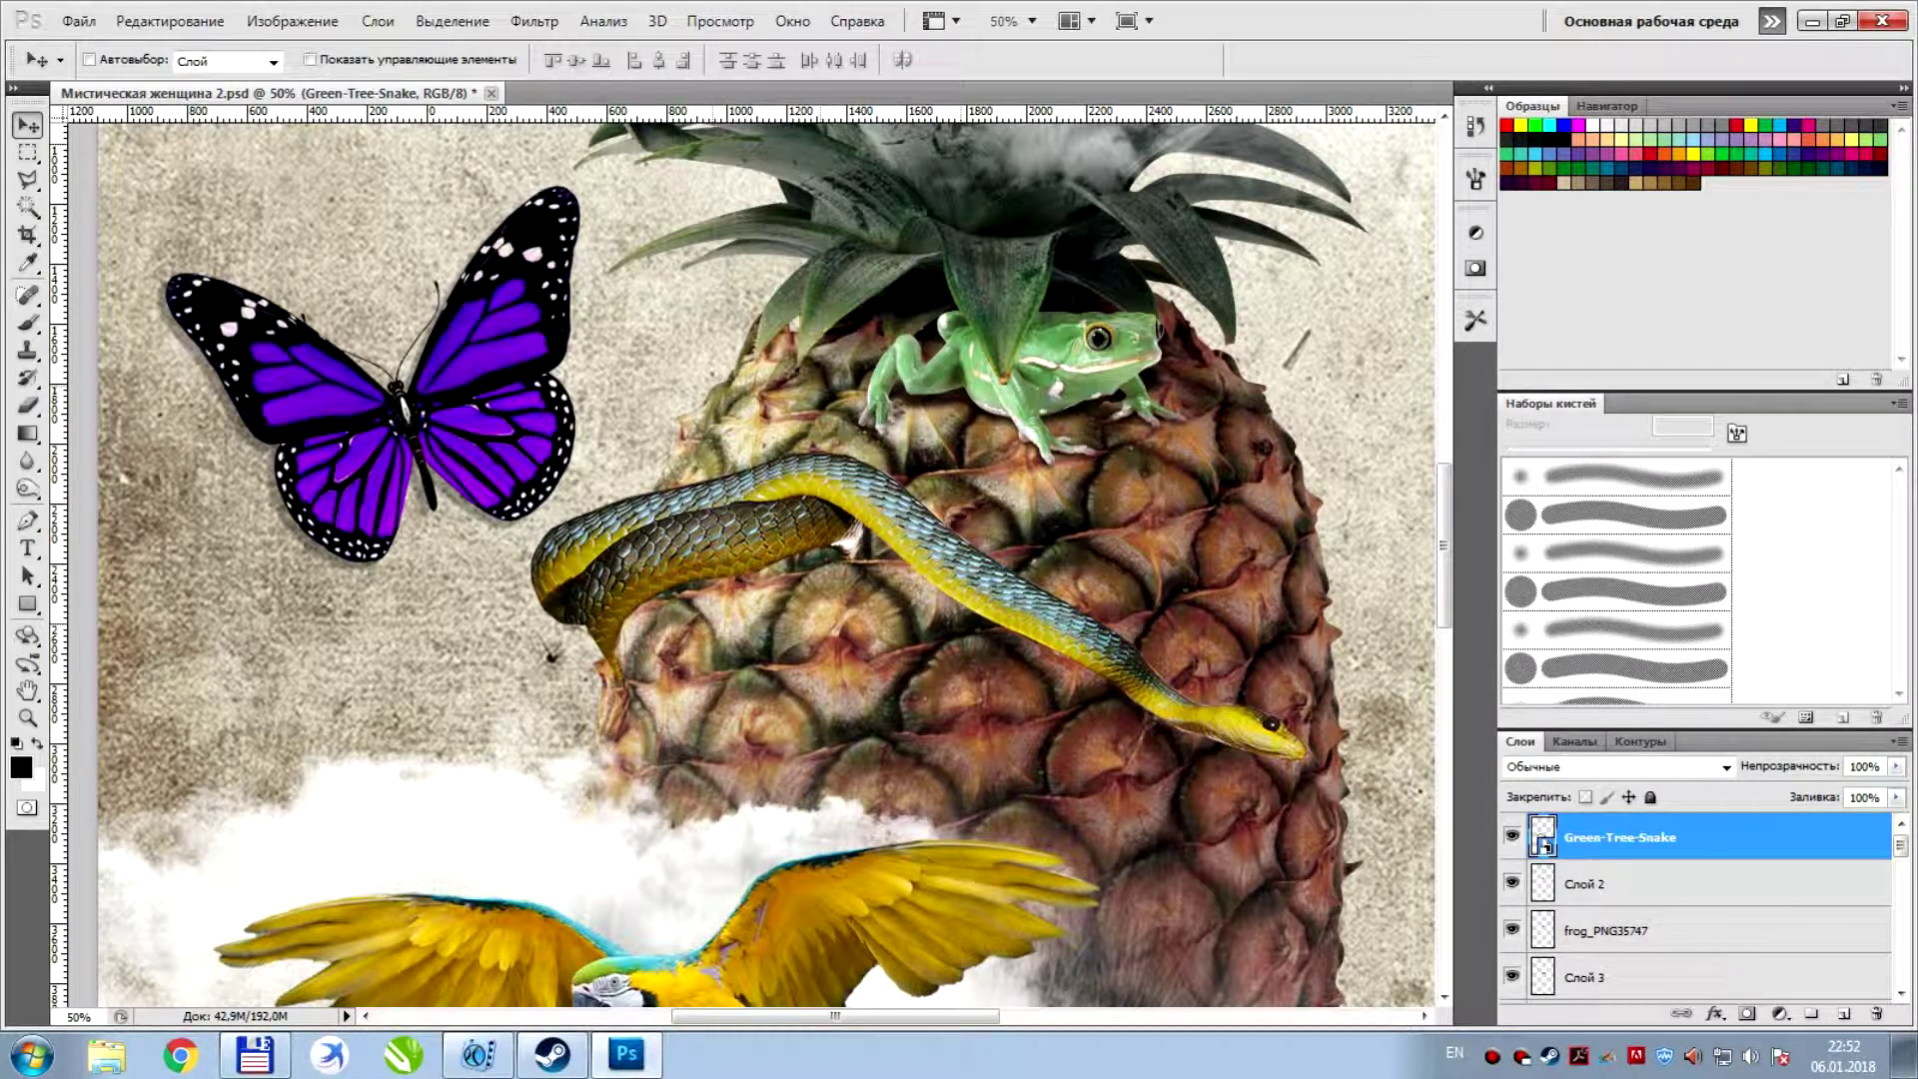
right_click(1658, 840)
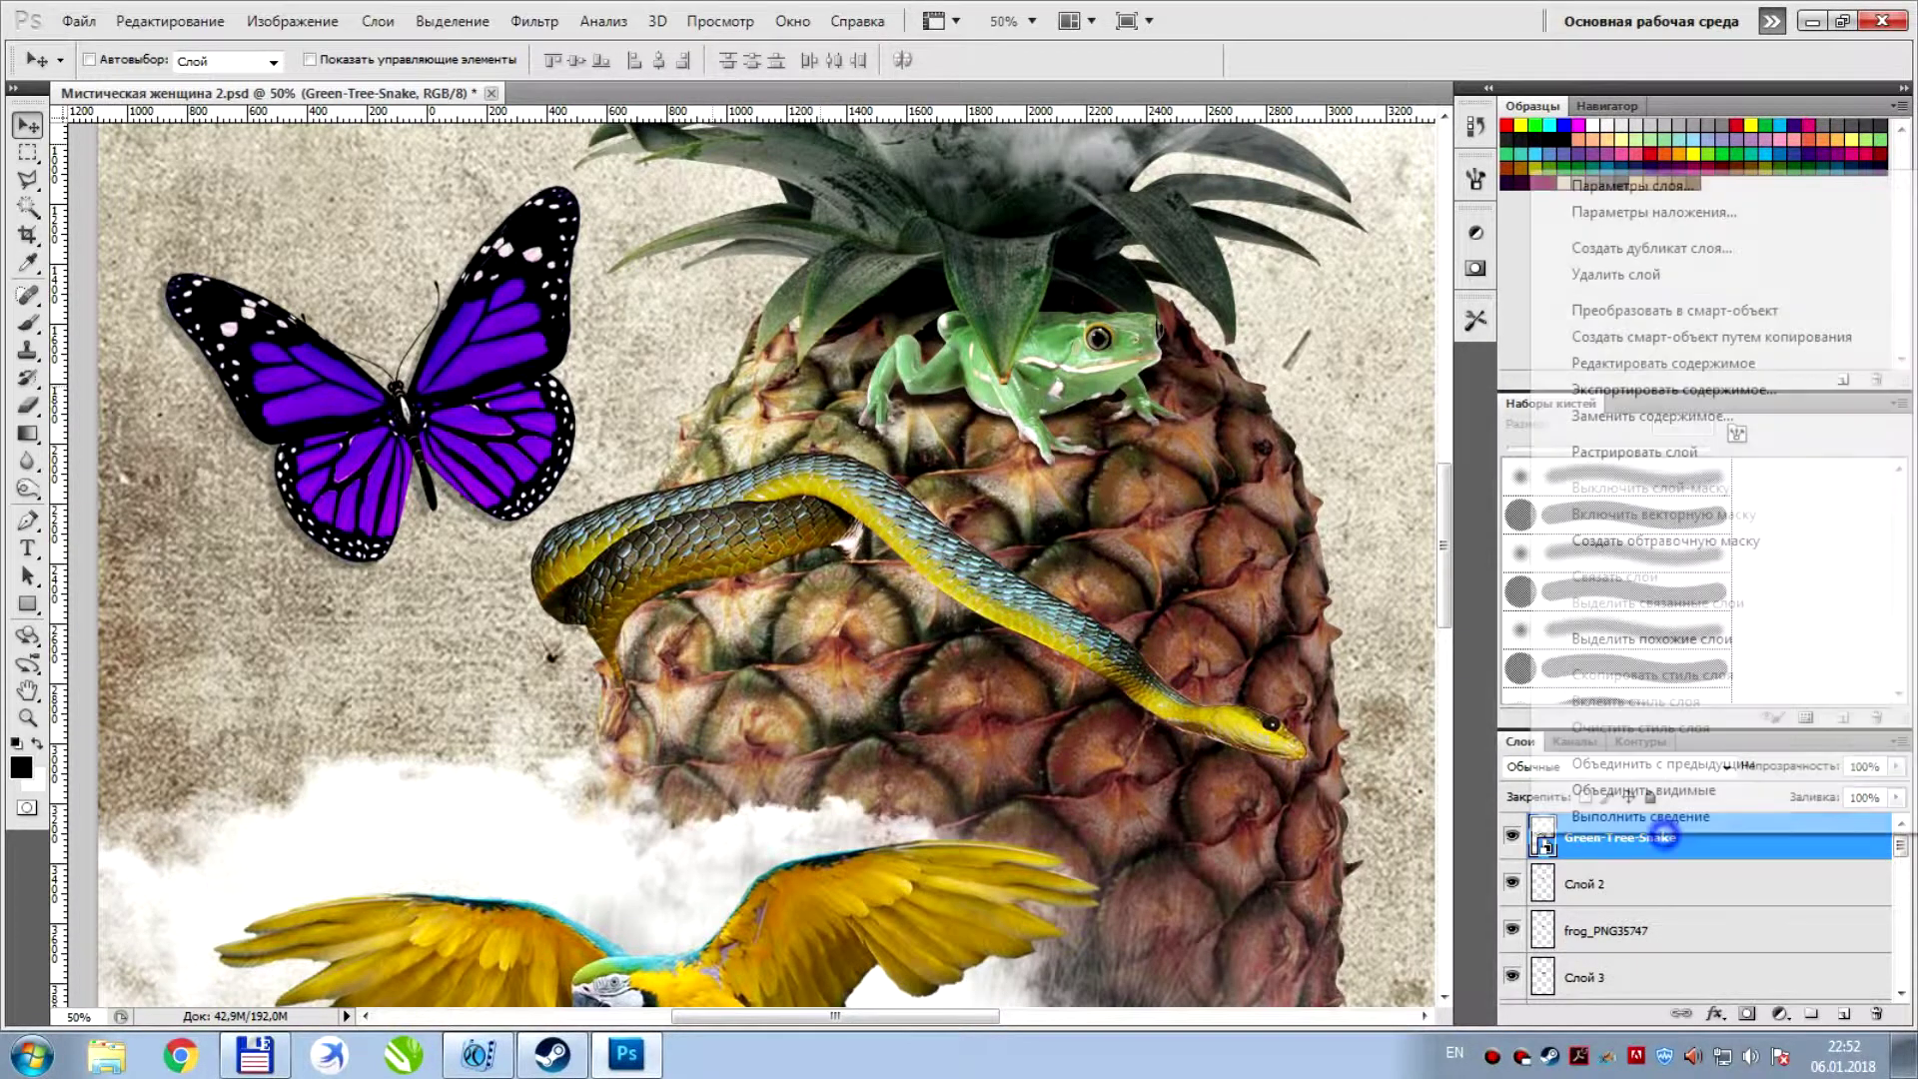
Rasterize the snake layer and delete its coiled left part using a Polygonal Lasso outline
left_click(1635, 451)
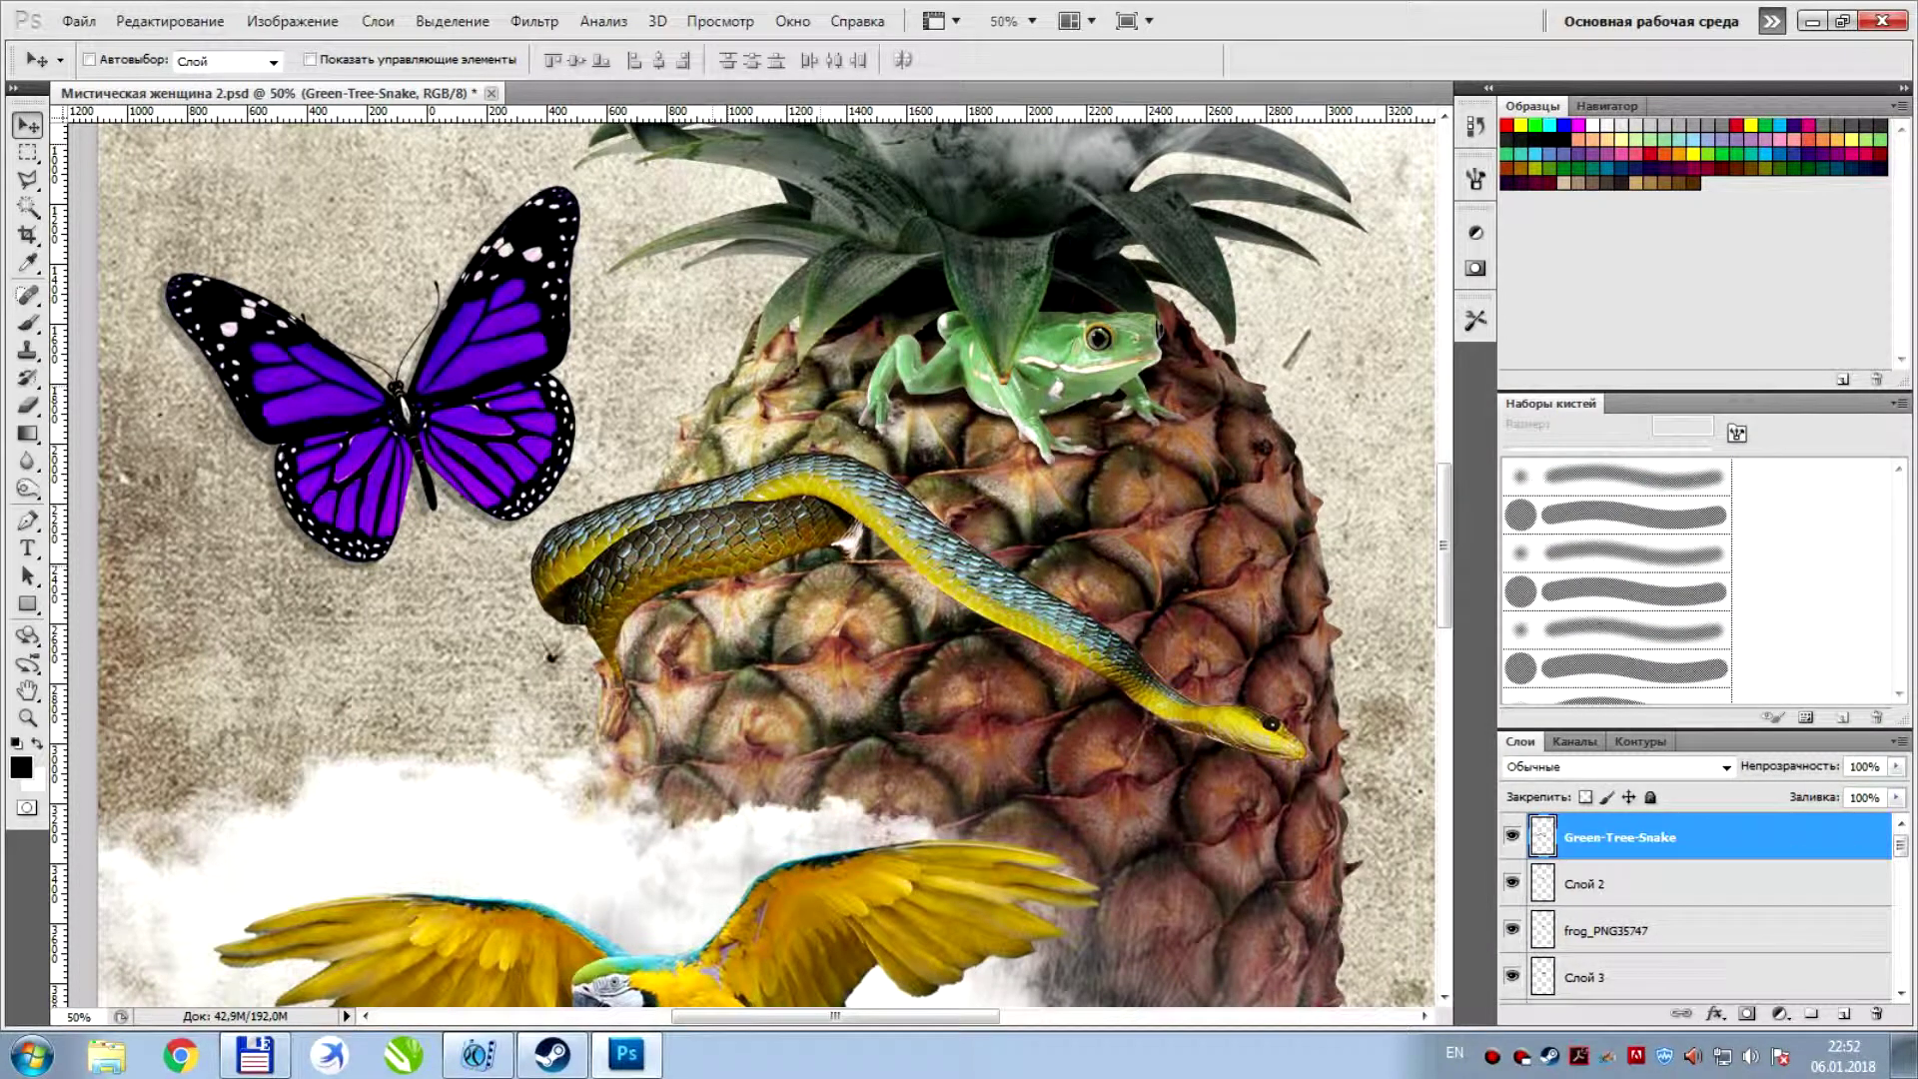
left_click(26, 179)
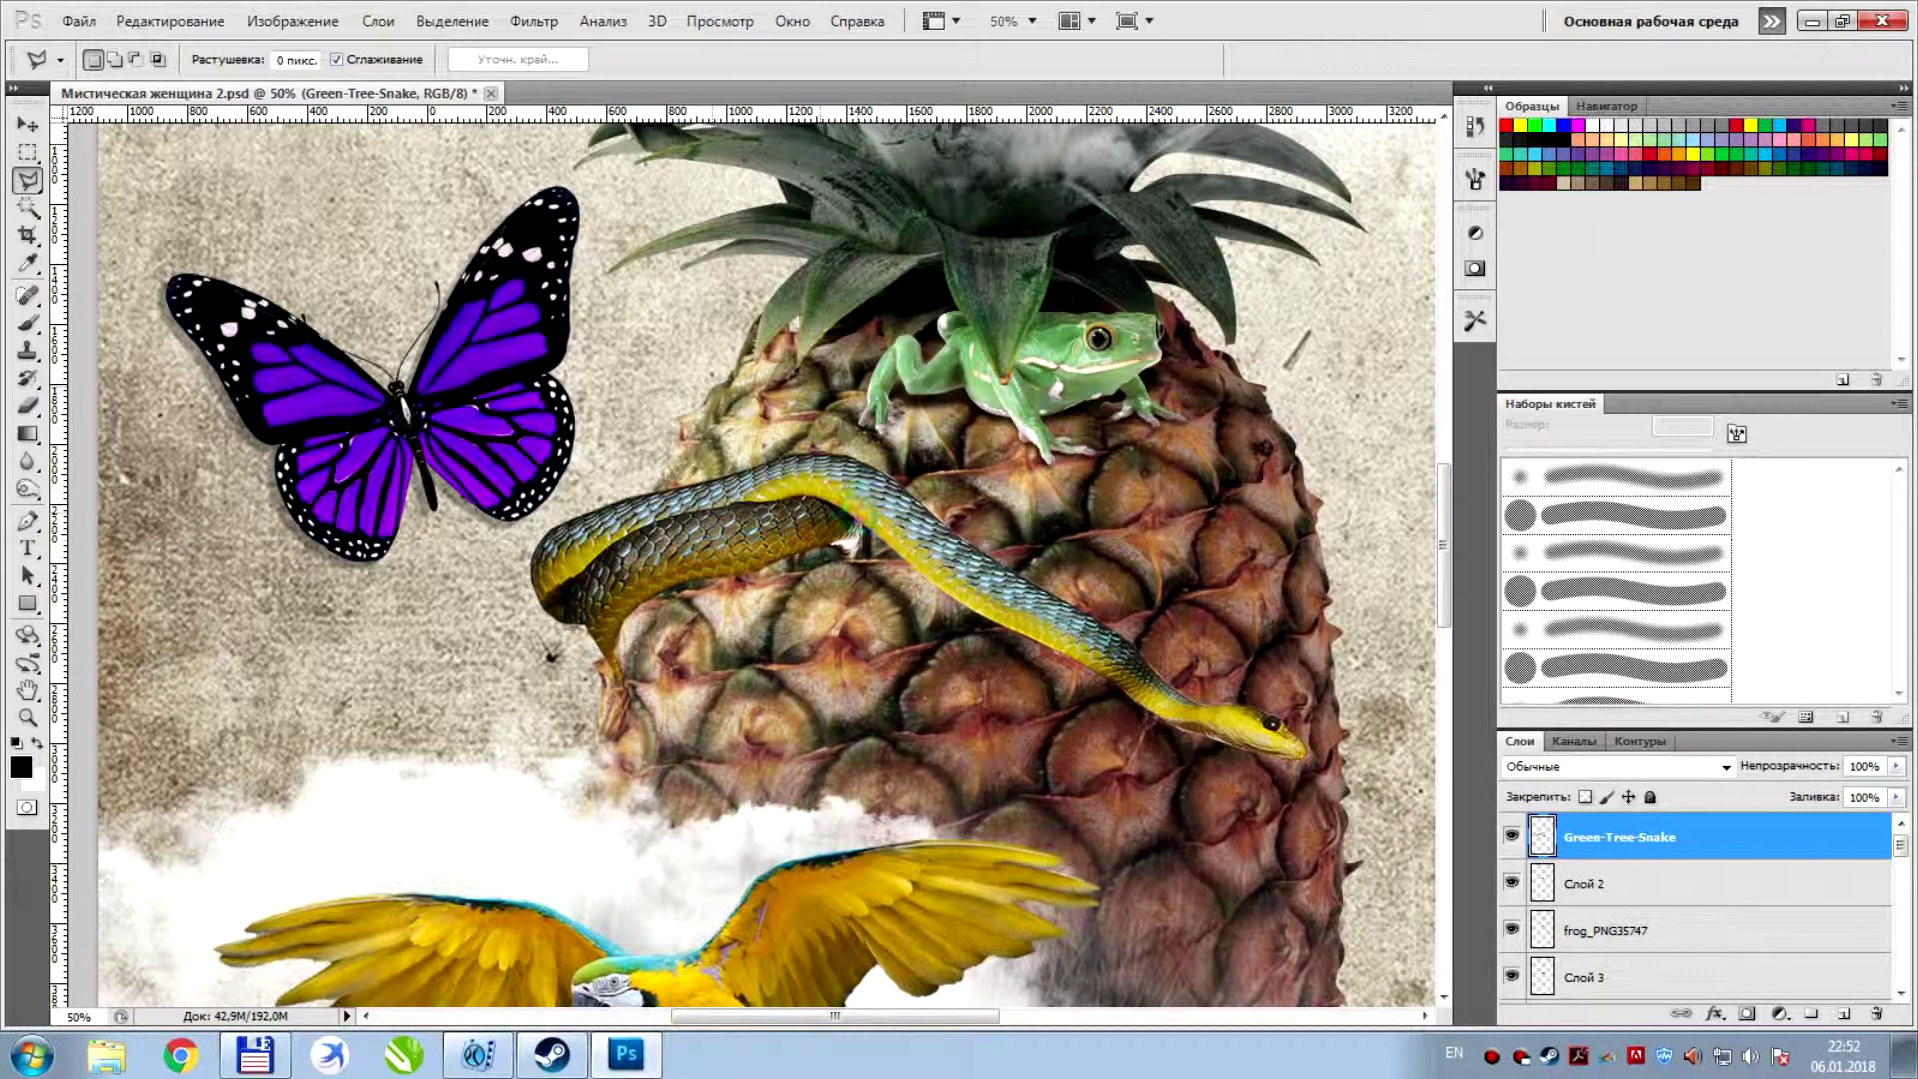
left_click(678, 446)
left_click(485, 537)
left_click(430, 659)
left_click(474, 754)
left_click(641, 748)
left_click(715, 743)
left_click(859, 529)
left_click(900, 459)
left_click(759, 399)
key("Delete")
Deselect, nudge the snake up and left, and begin outlining its tail
key("ctrl+d")
key("v")
key("shift+Left")
key("shift+Left")
key("shift+Left")
key("shift+Up")
key("shift+Left")
key("shift+Left")
key("shift+Left")
key("shift+Up")
key("shift+Up")
key("shift+Up")
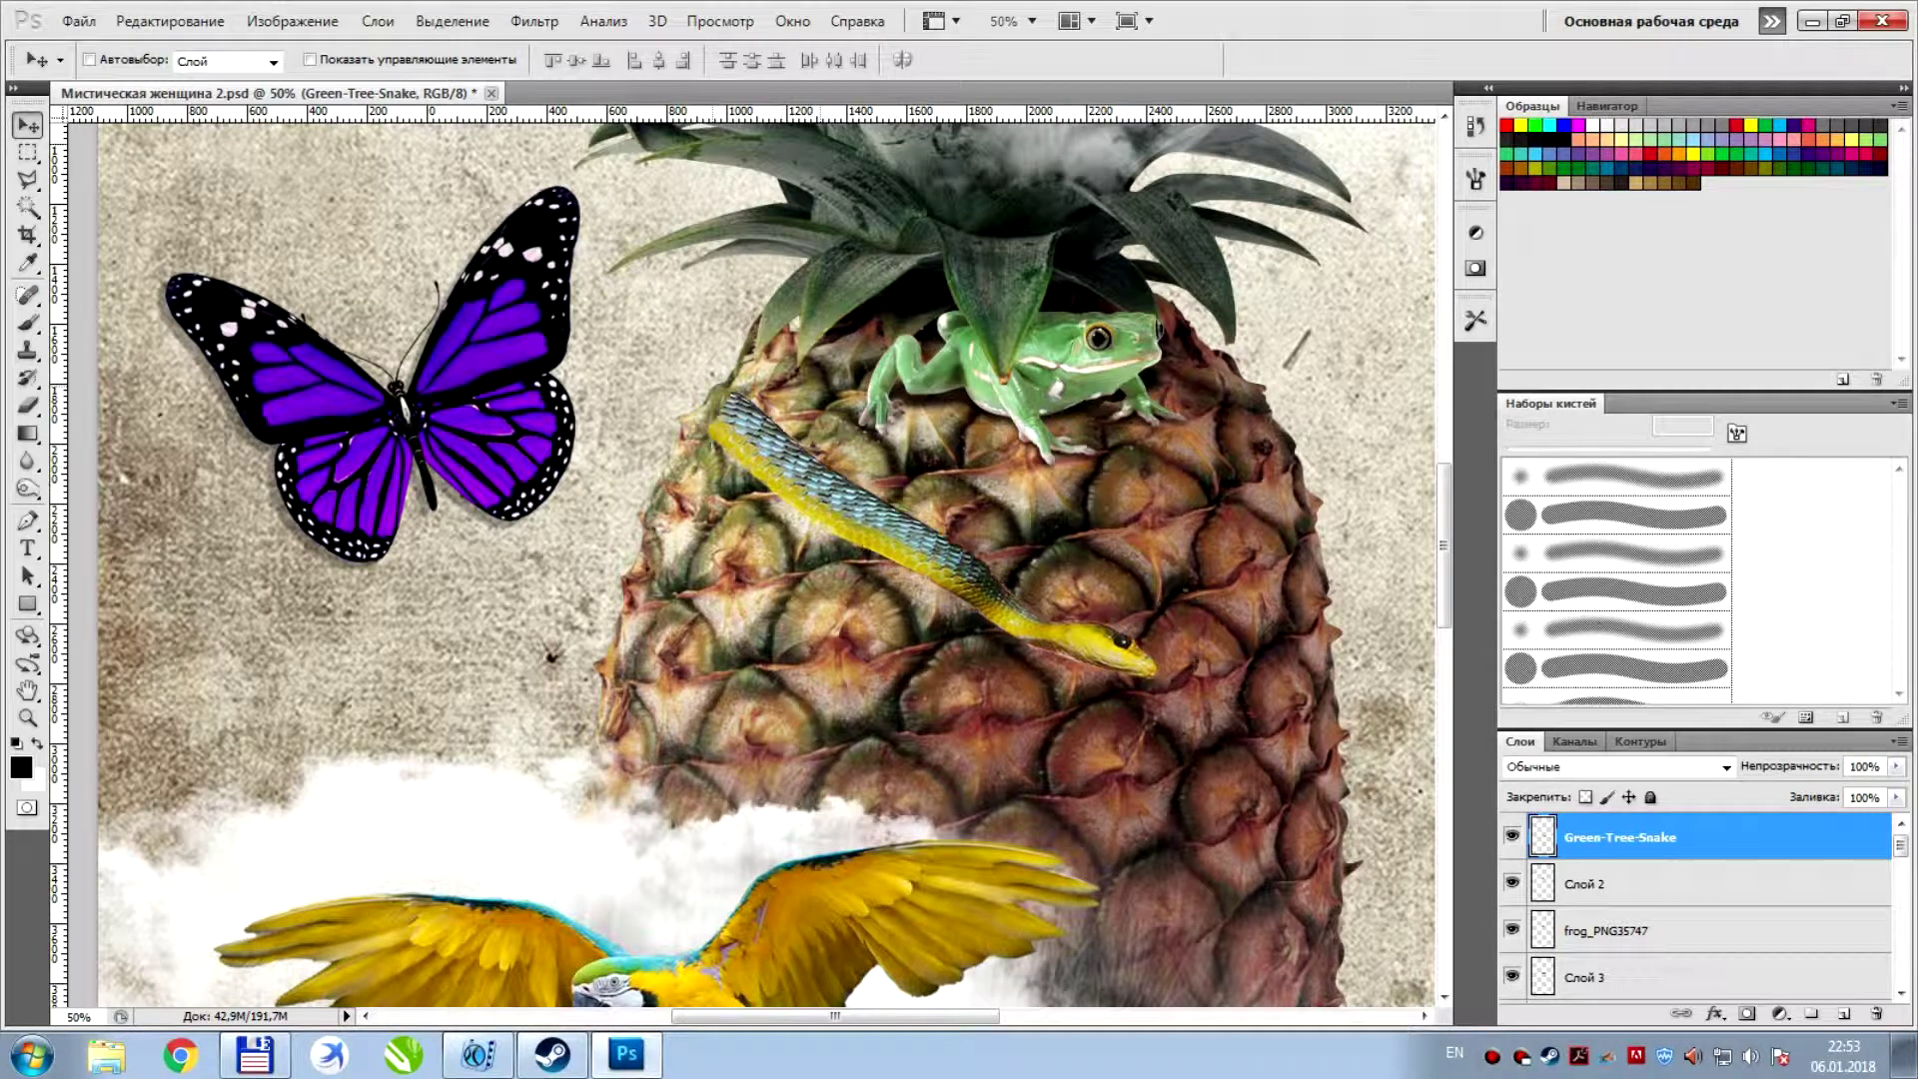
key("l")
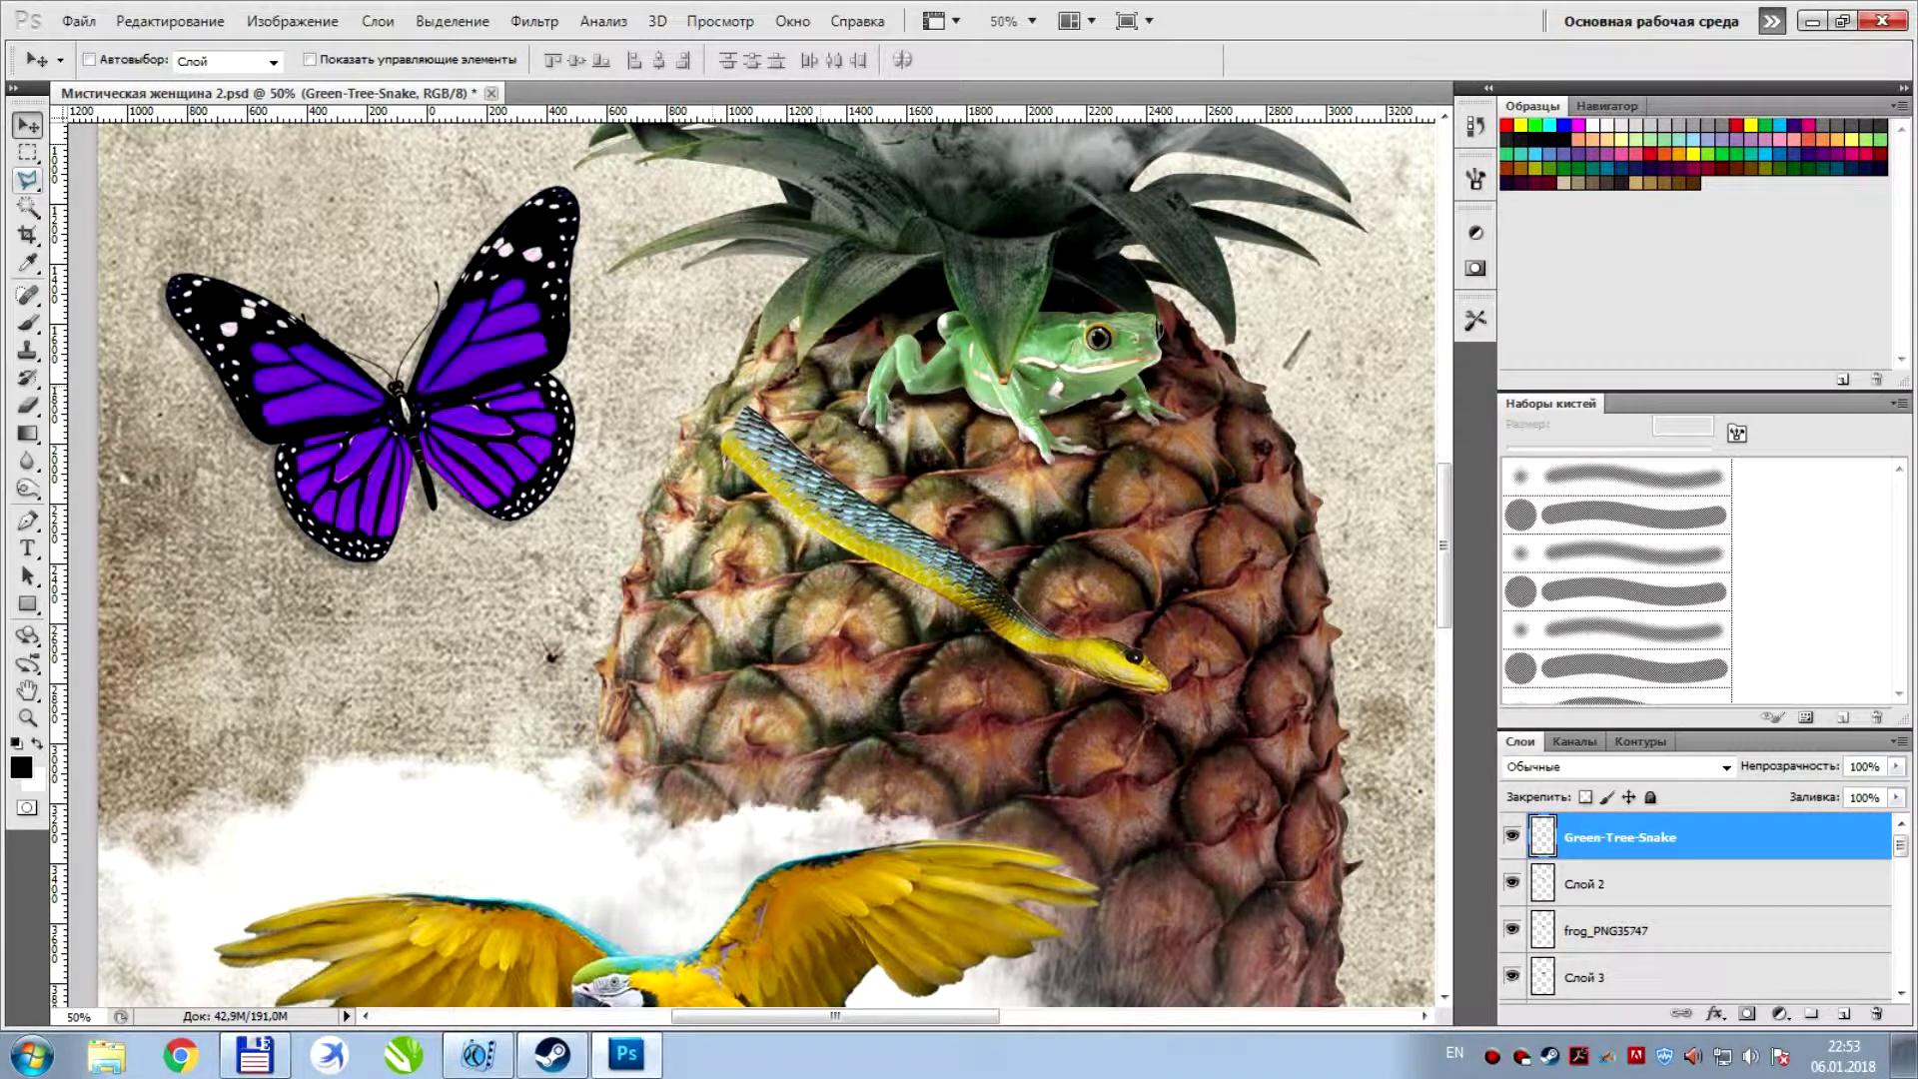
left_click(743, 477)
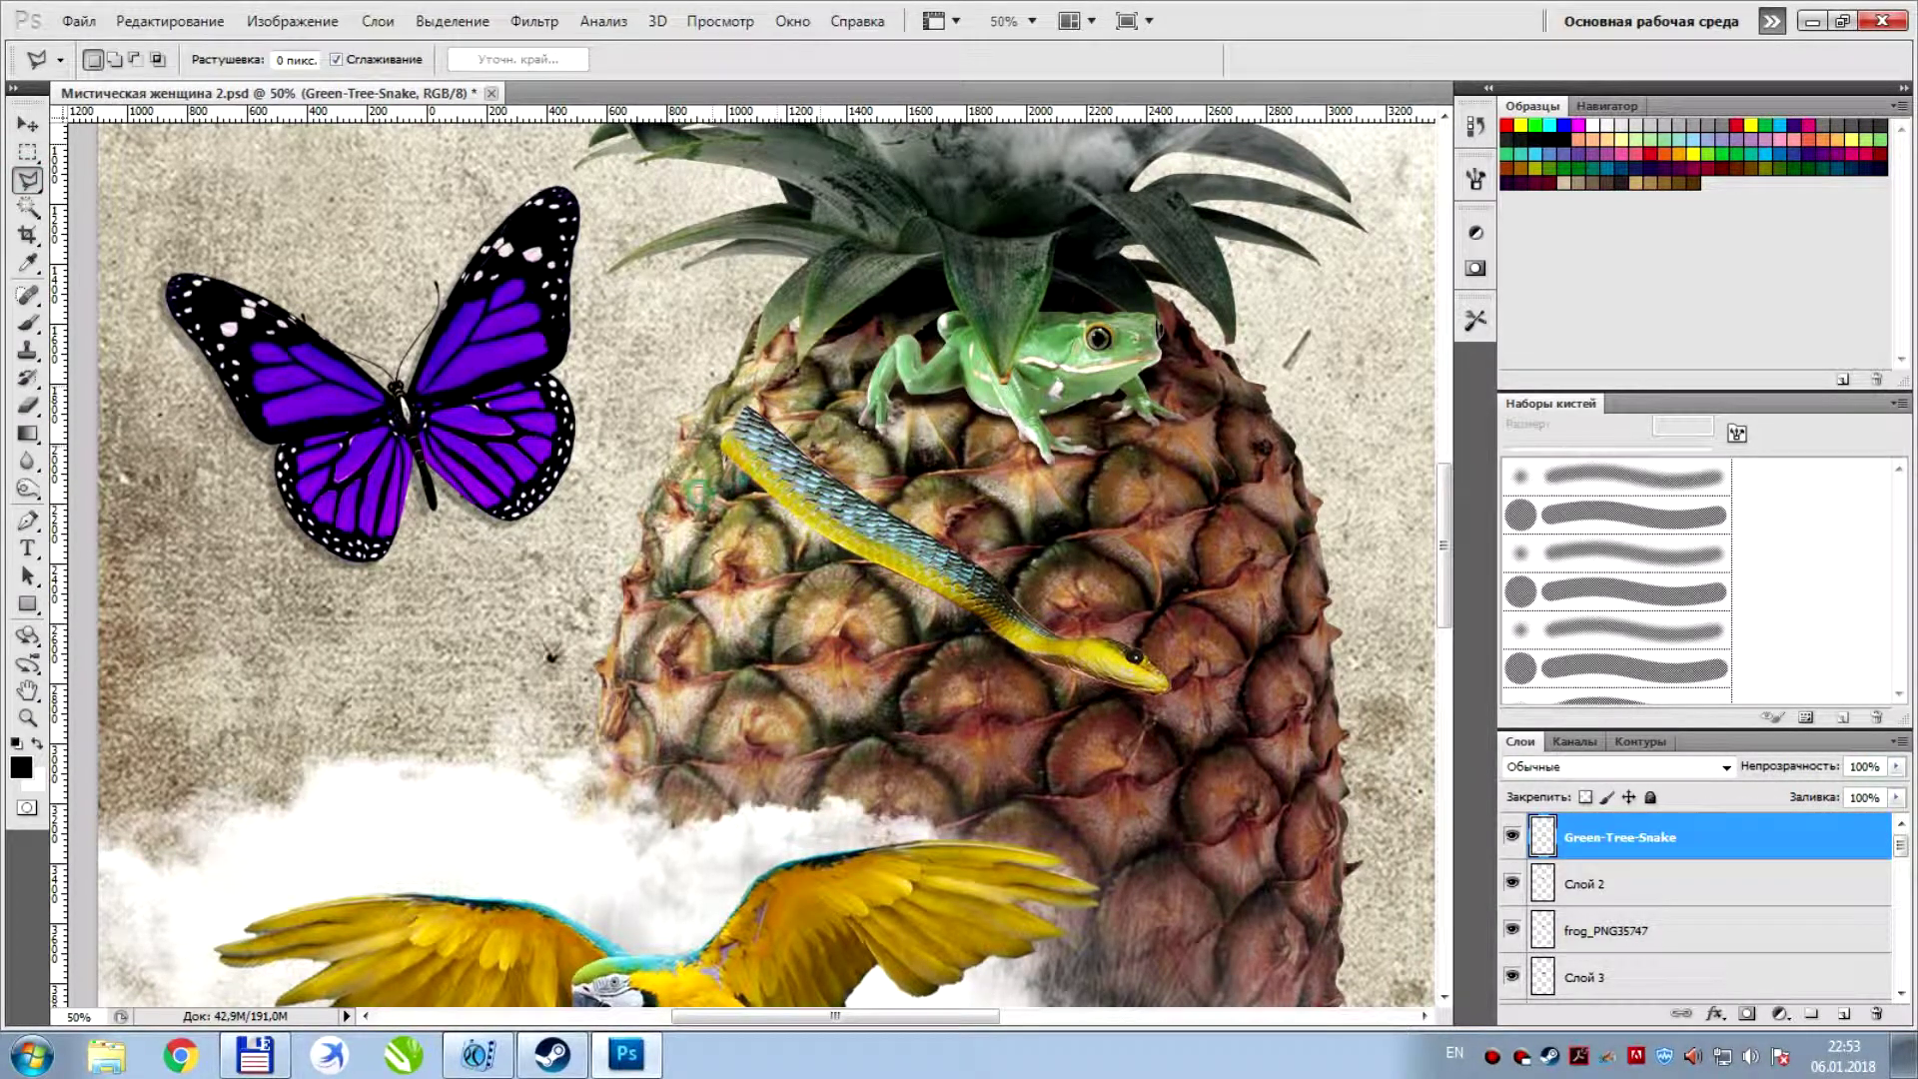
Select the snake's tail and stretch it further left with Free Transform
left_click(679, 430)
left_click(721, 368)
key("ctrl+t")
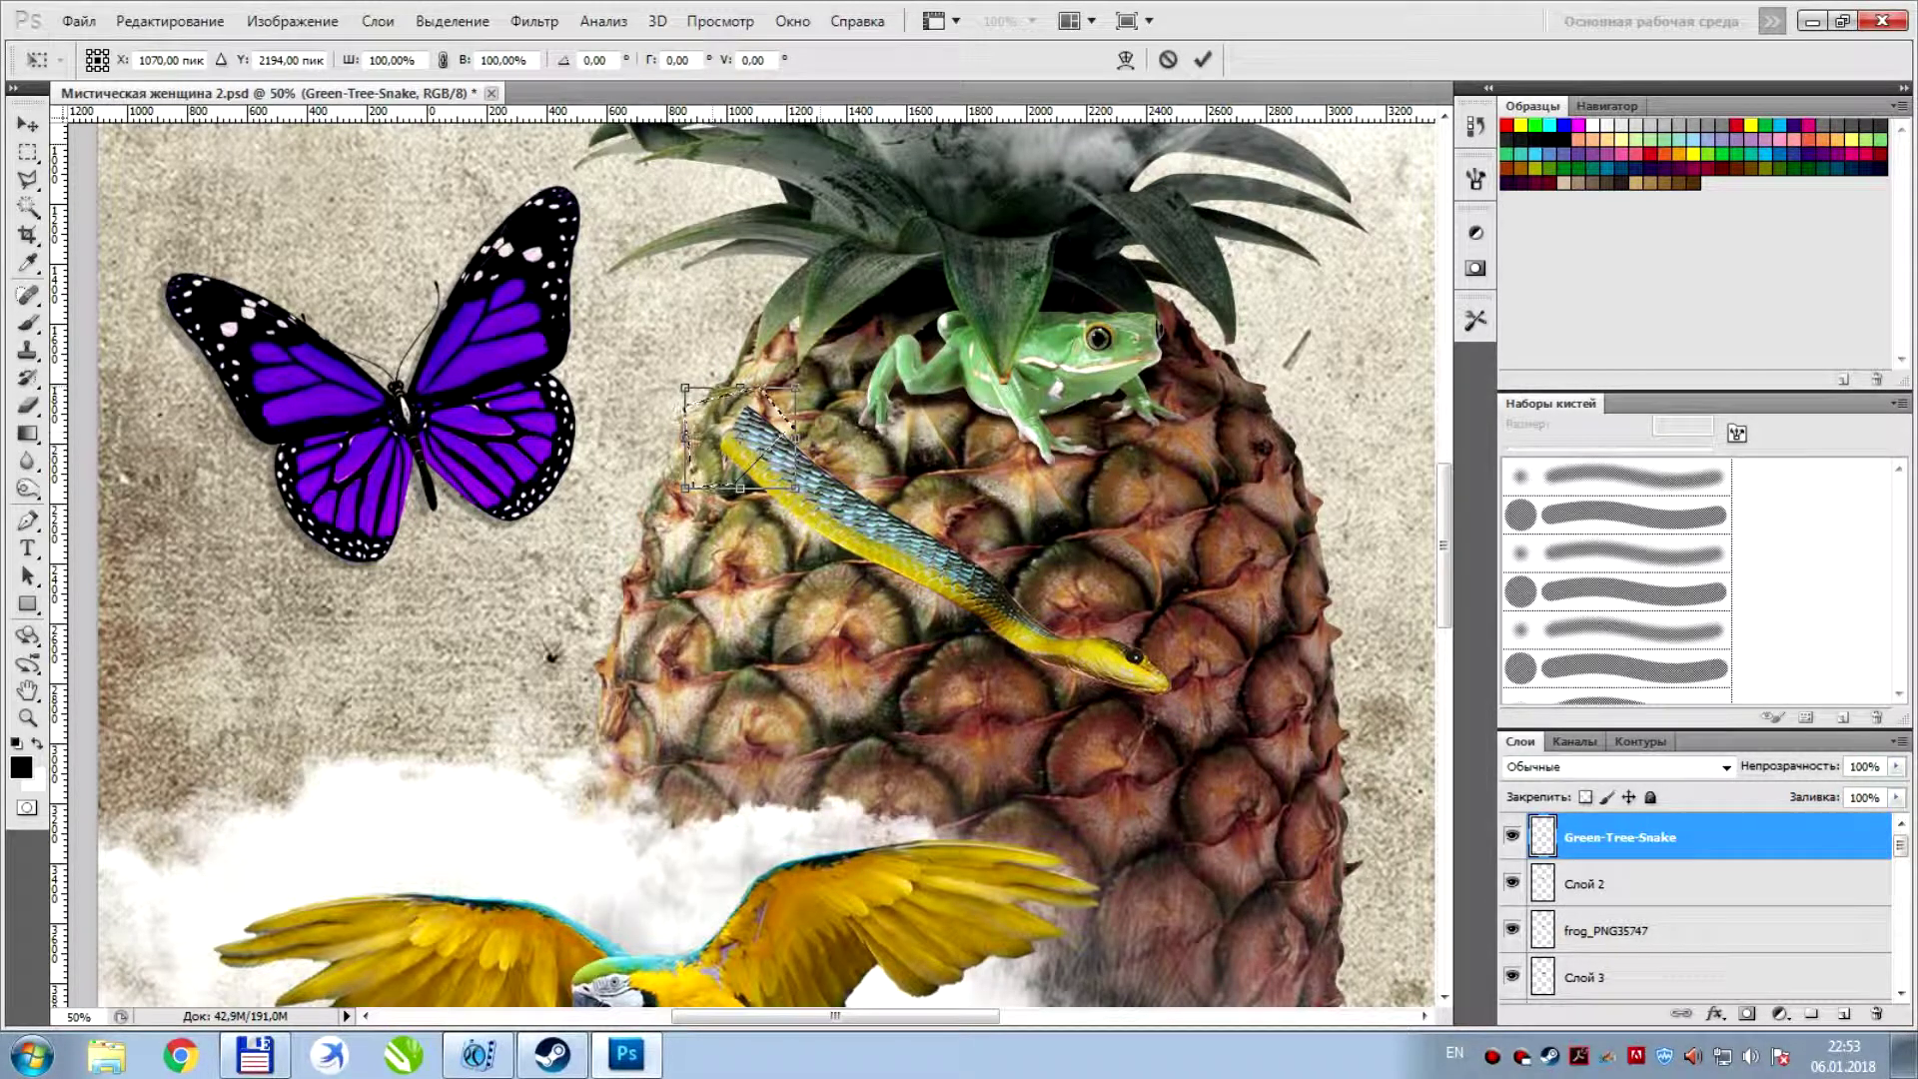
mouse_move(685, 436)
left_mouse_down()
mouse_move(638, 436)
mouse_move(725, 445)
left_mouse_up()
key("Return")
key("ctrl+d")
Move the snake layer up and left on the pineapple
key("ctrl+plus")
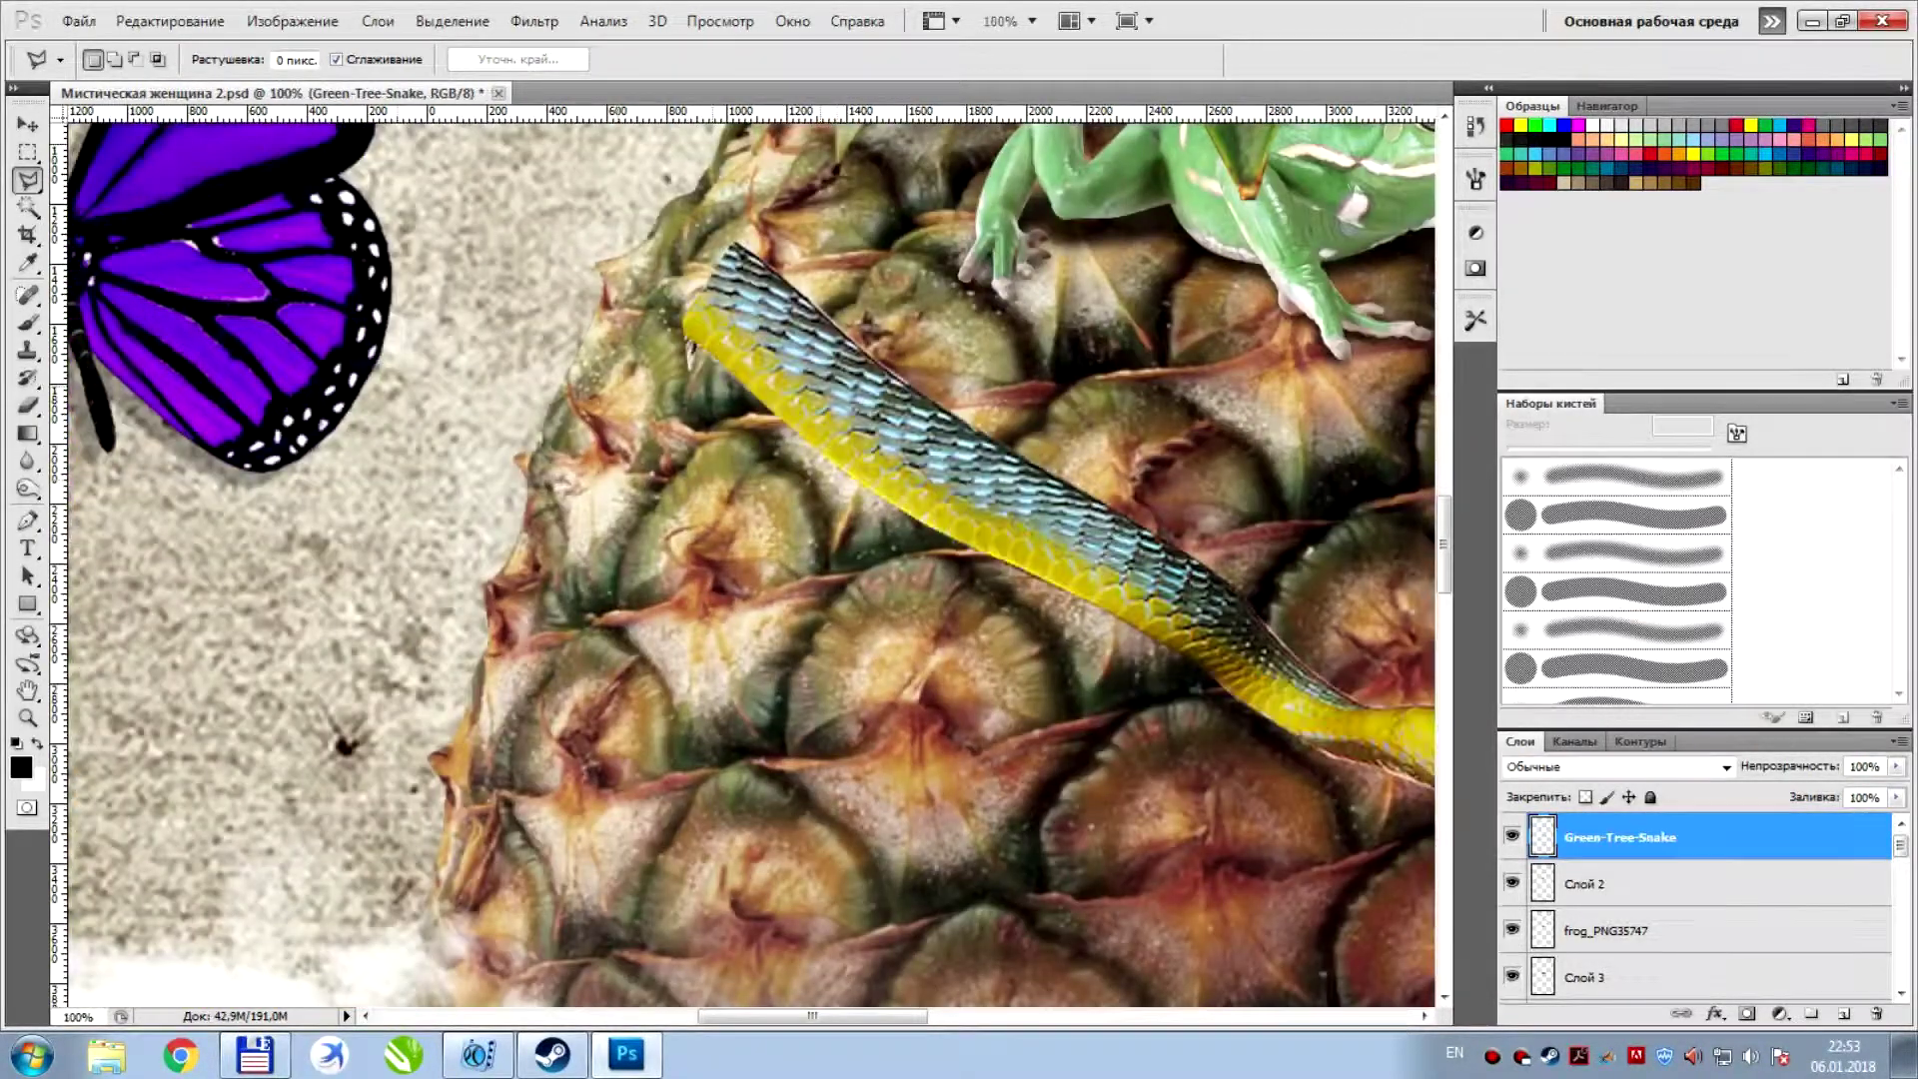
left_click(27, 124)
mouse_move(825, 357)
left_mouse_down()
mouse_move(765, 317)
mouse_move(635, 423)
left_mouse_up()
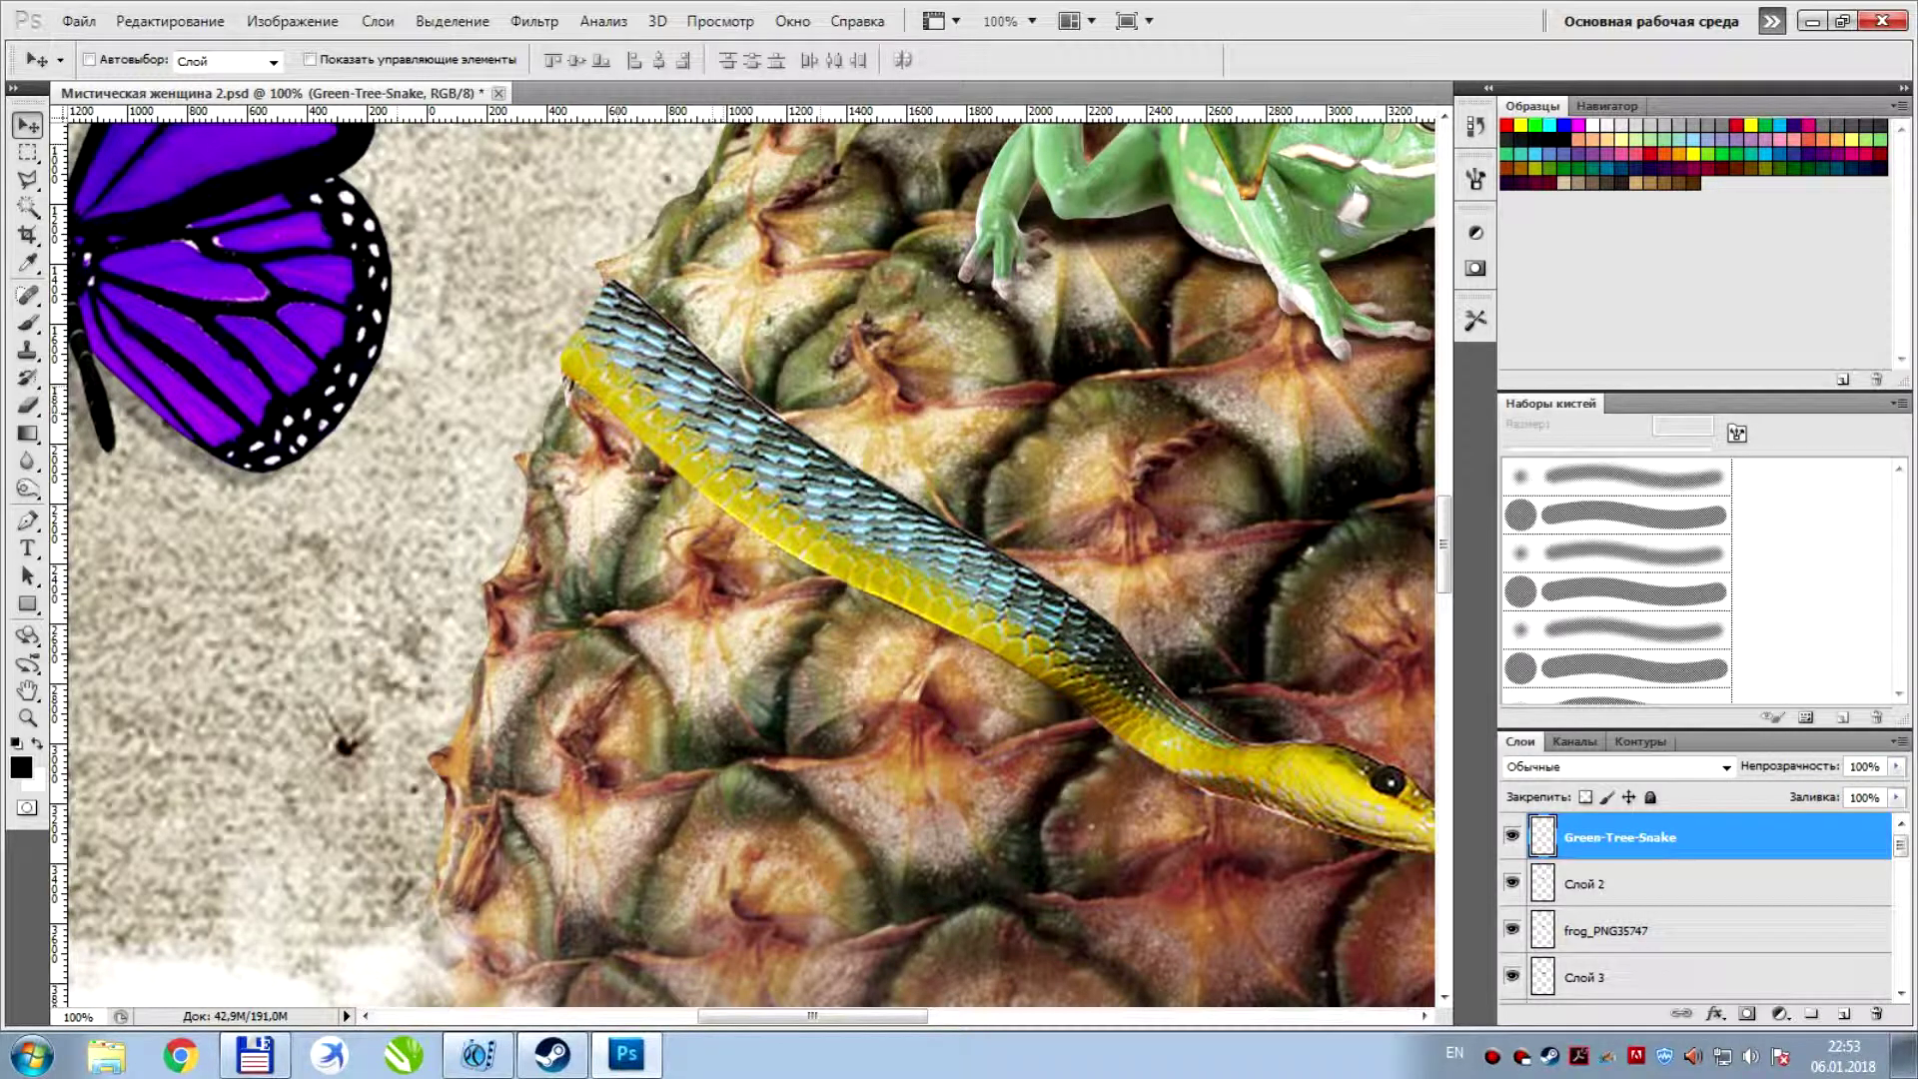
Try tracing a polygonal outline around the snake's tail, cancelling the unfinished attempts
left_click(27, 178)
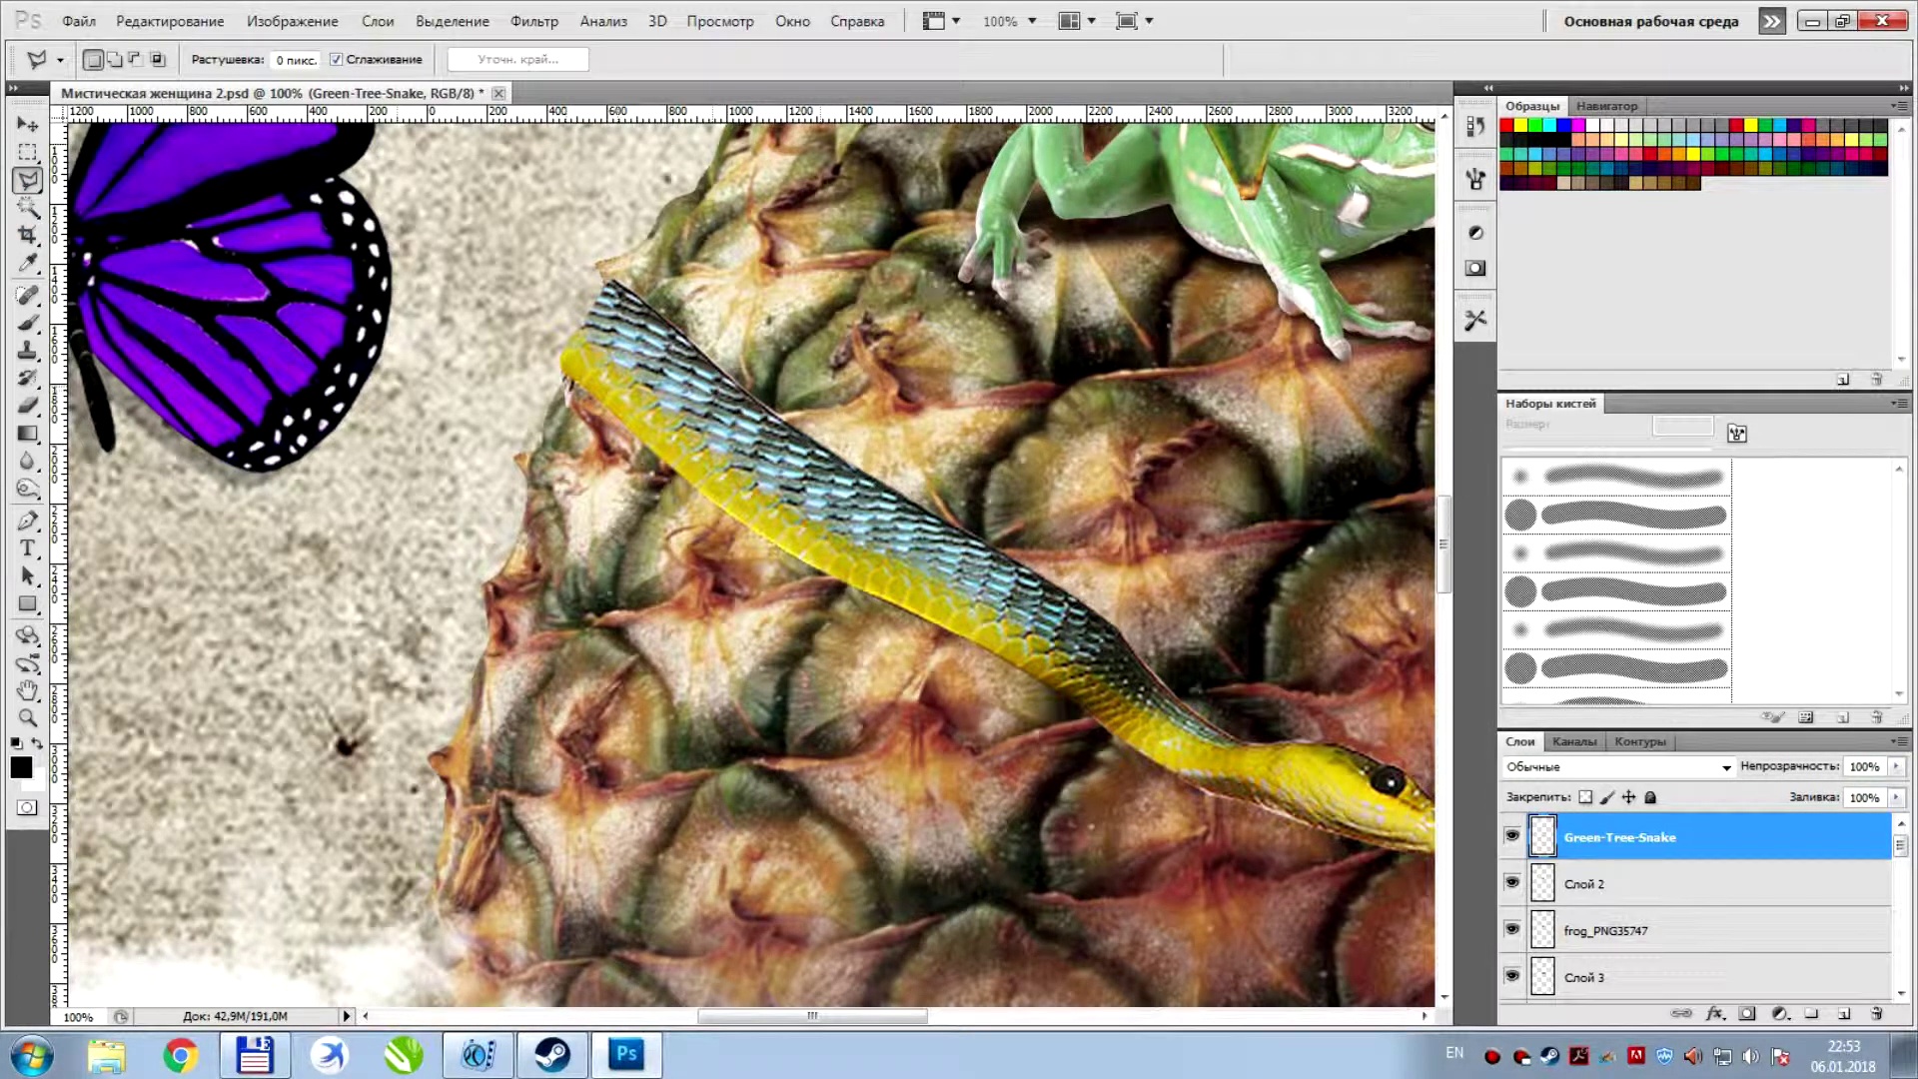
left_click(675, 309)
left_click(607, 285)
left_click(574, 334)
left_click(565, 402)
left_click(517, 419)
left_click(493, 295)
left_click(571, 255)
left_click(718, 296)
key("Escape")
left_click(687, 310)
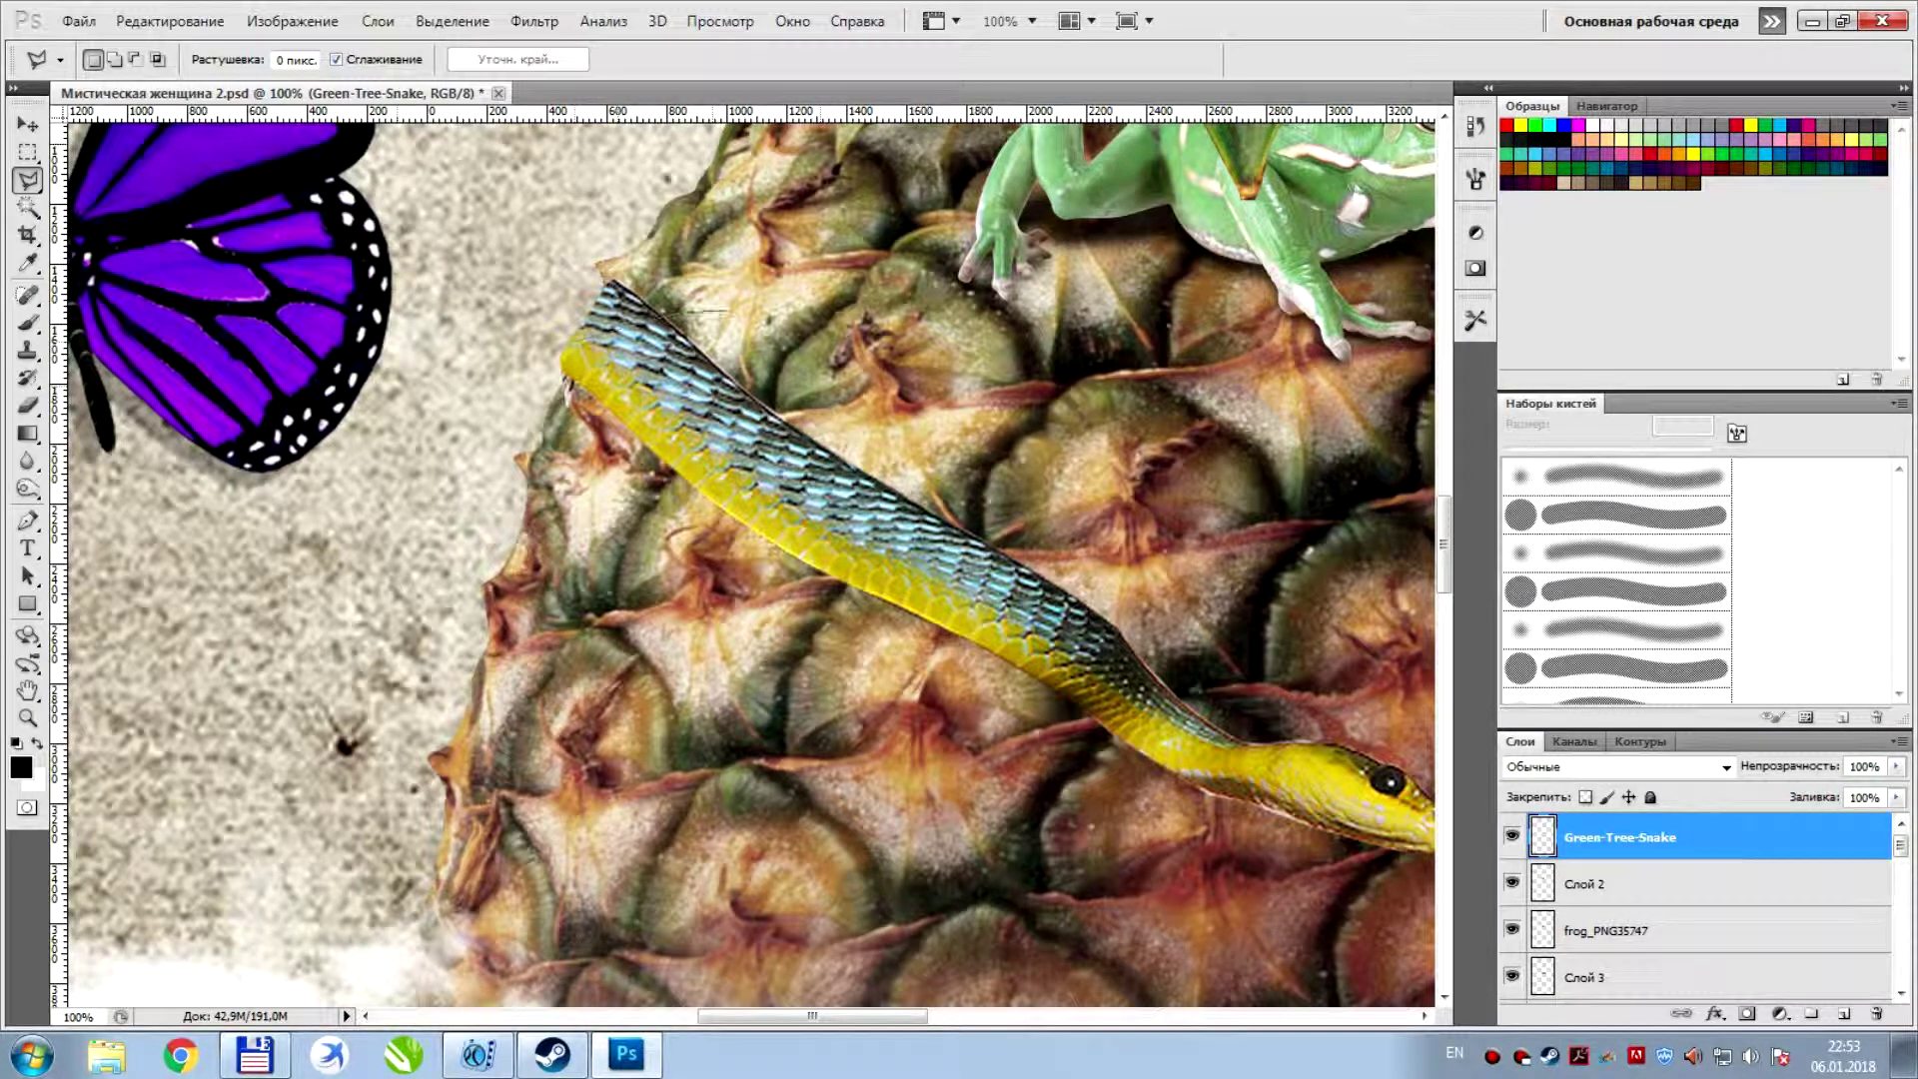
double_click(722, 314)
key("Return")
Redraw the polygonal outline around the snake's tail, then deselect
left_click(571, 400)
left_click(519, 420)
left_click(492, 295)
left_click(574, 255)
left_click(715, 299)
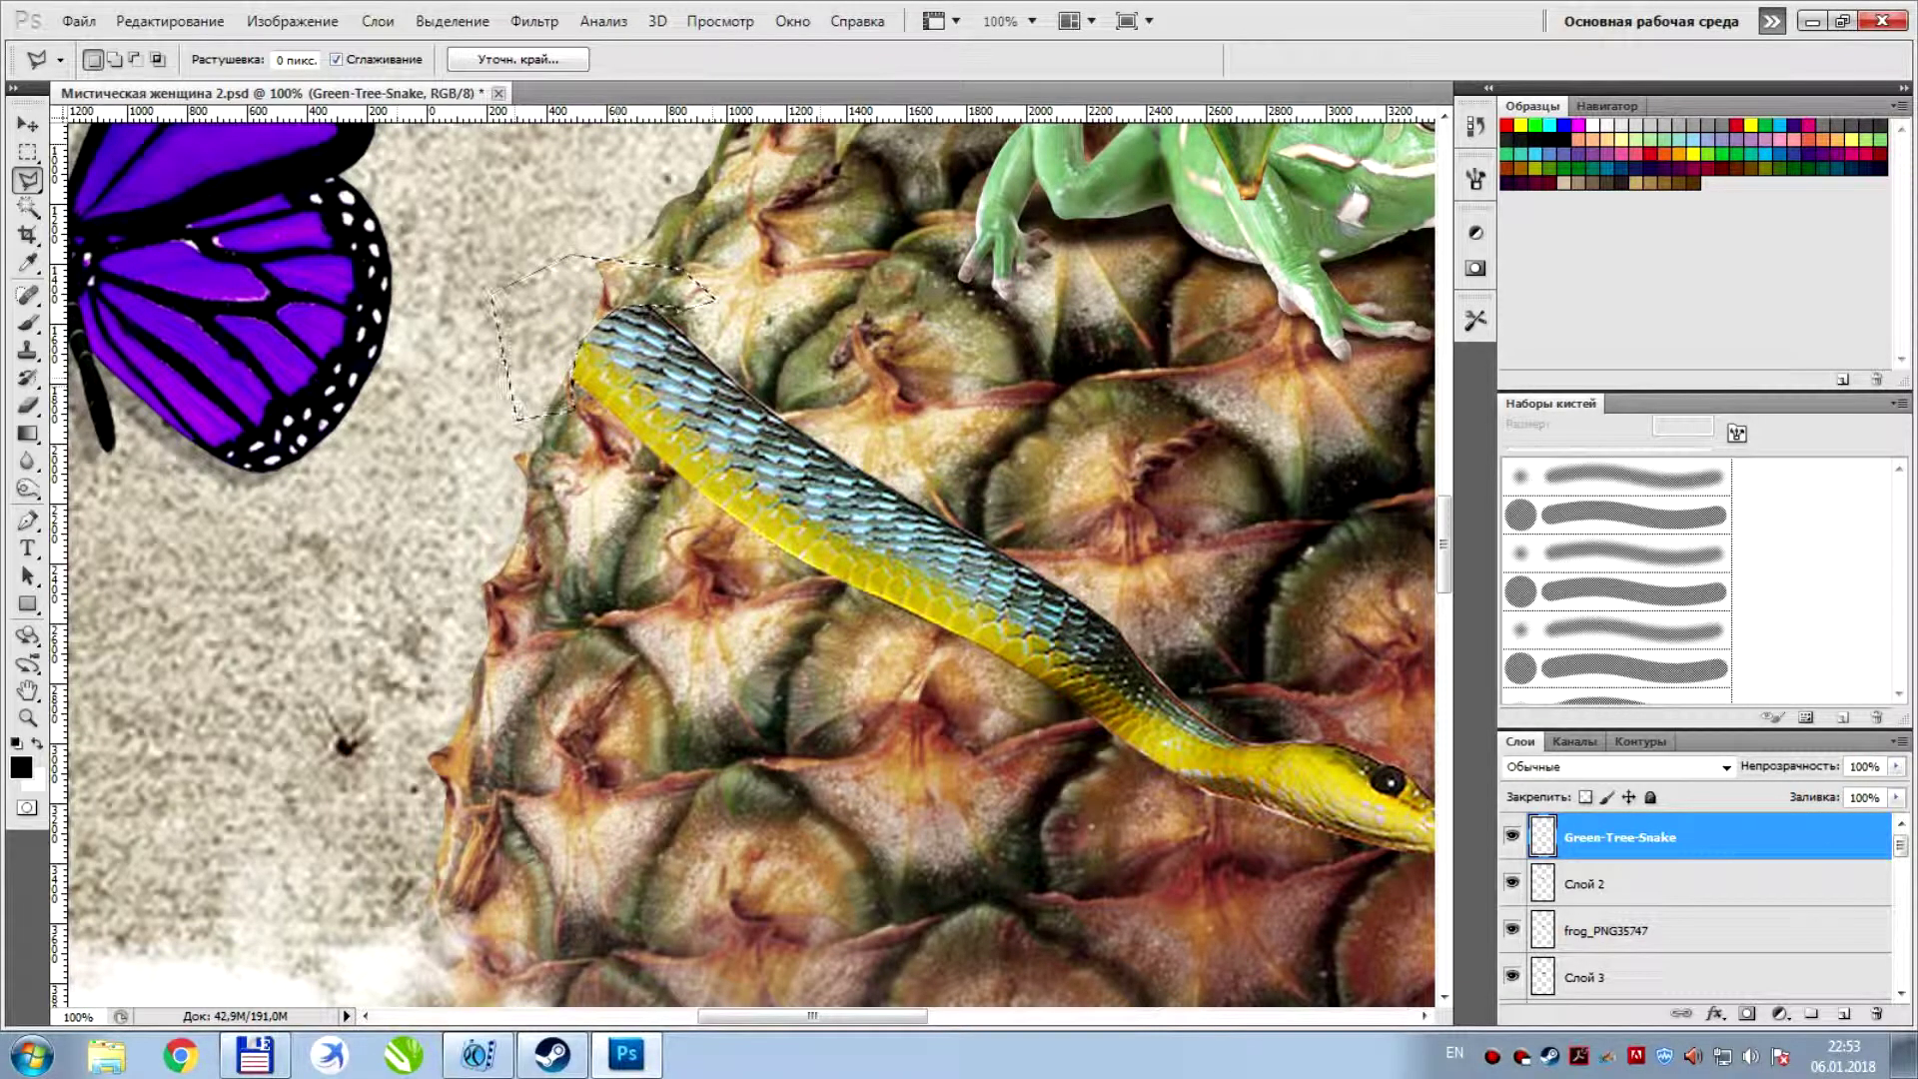
key("ctrl+d")
Shift the snake layer slightly and zoom out to view the whole pineapple
key("v")
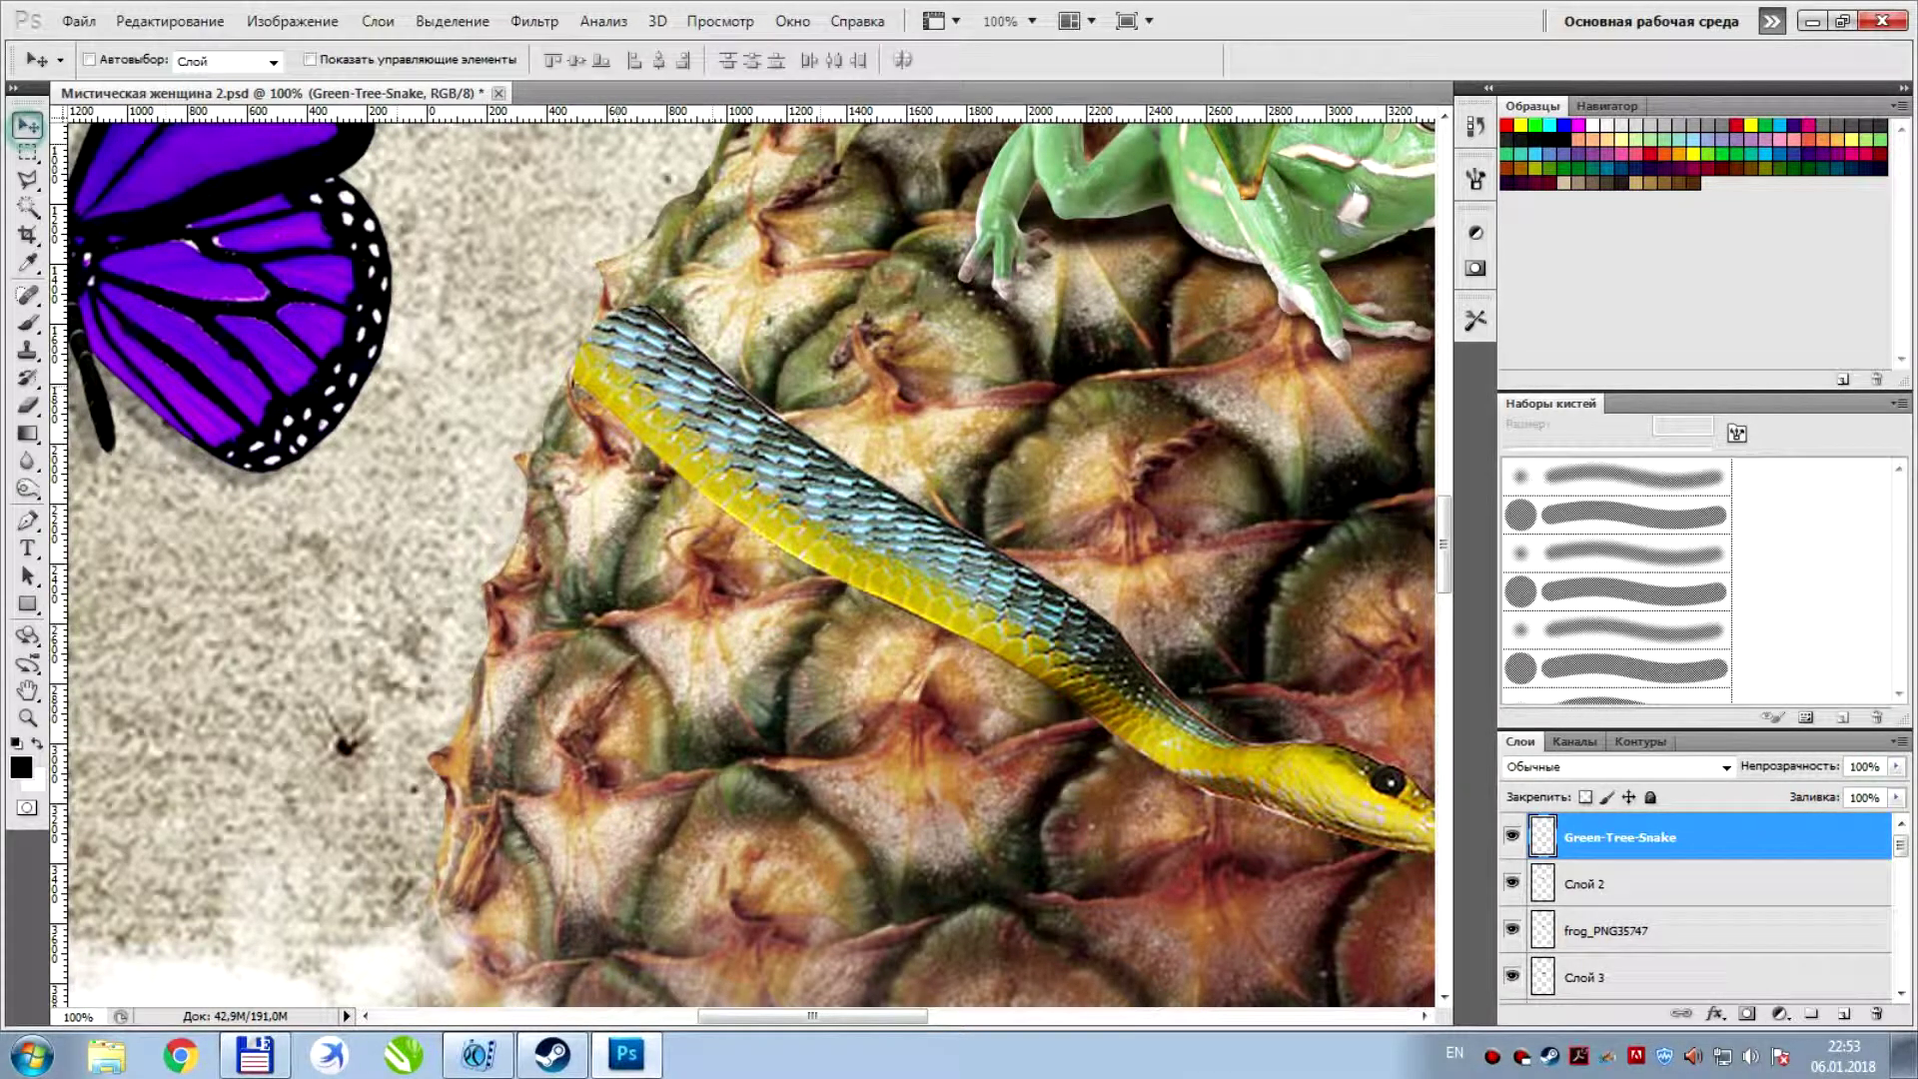
mouse_move(1215, 691)
left_mouse_down()
mouse_move(1196, 689)
mouse_move(1246, 570)
left_mouse_up()
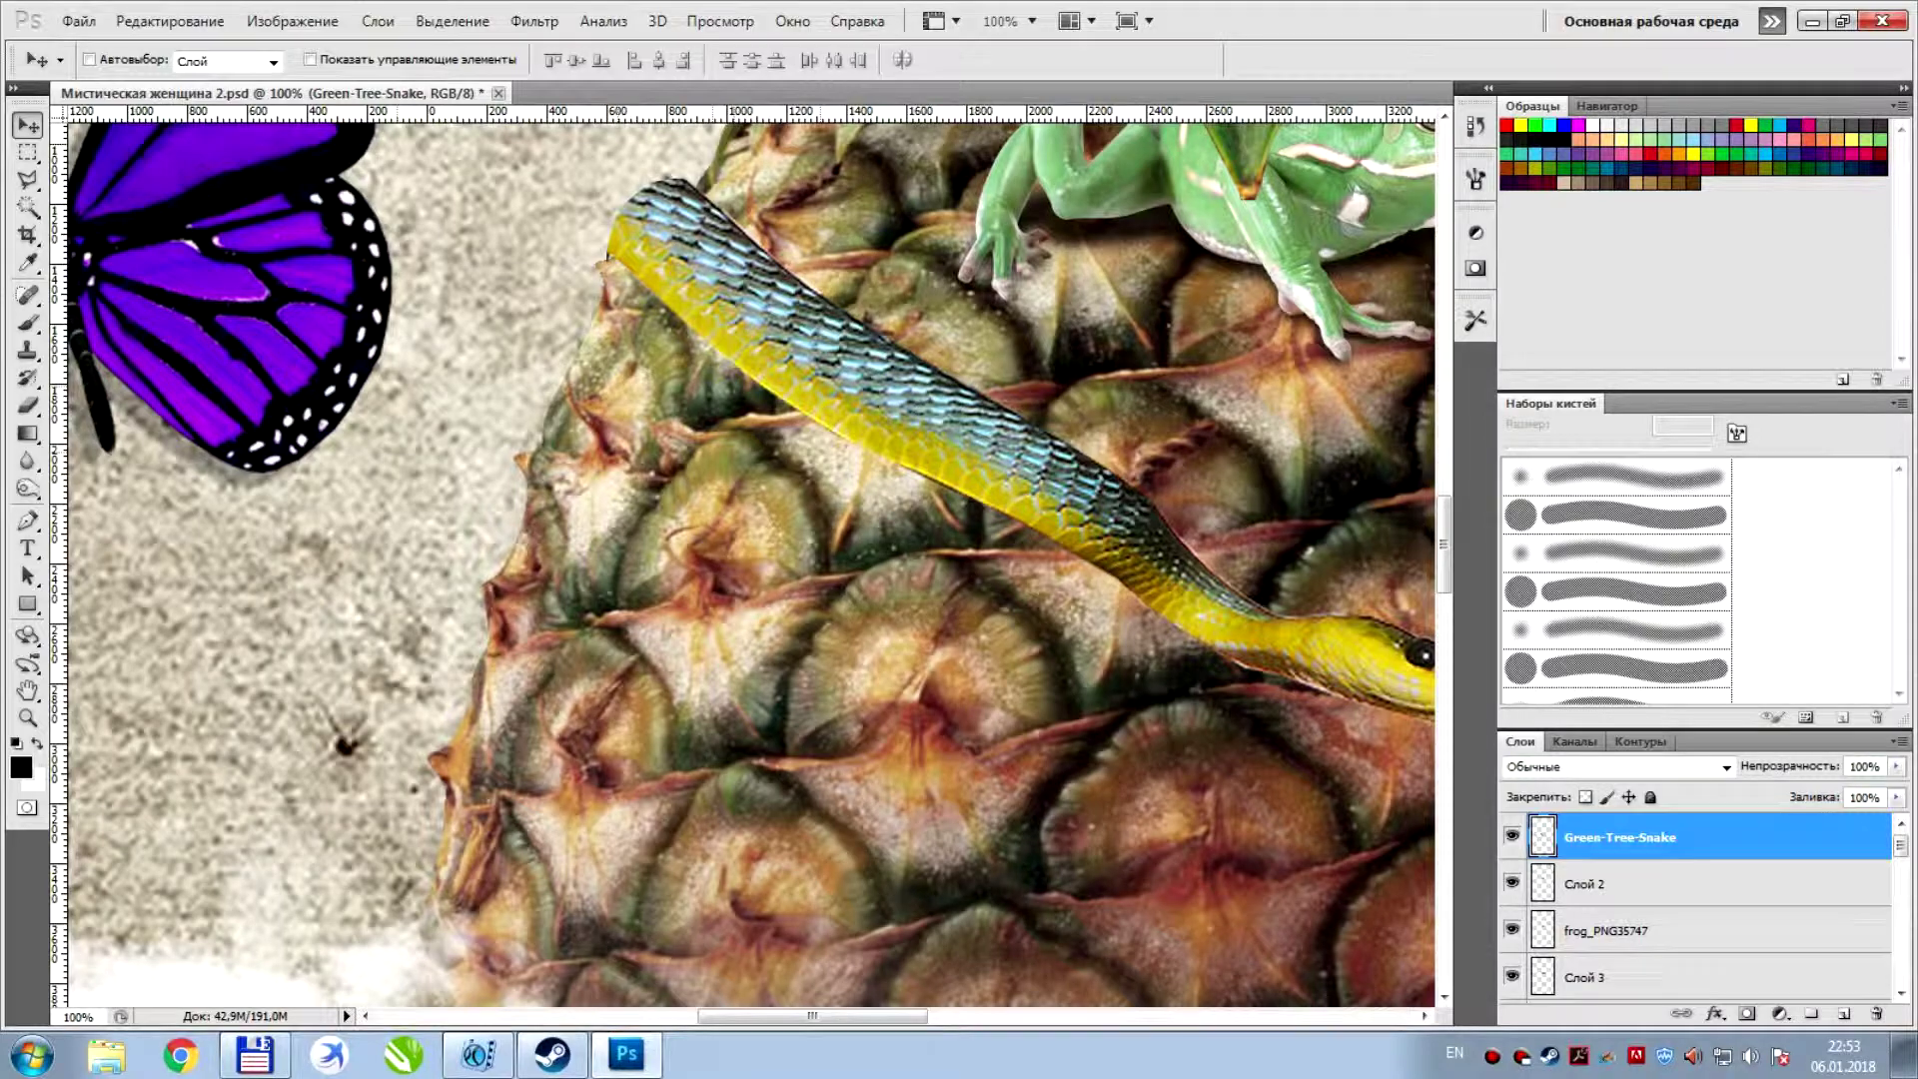
key("ctrl+minus")
key("ctrl+minus")
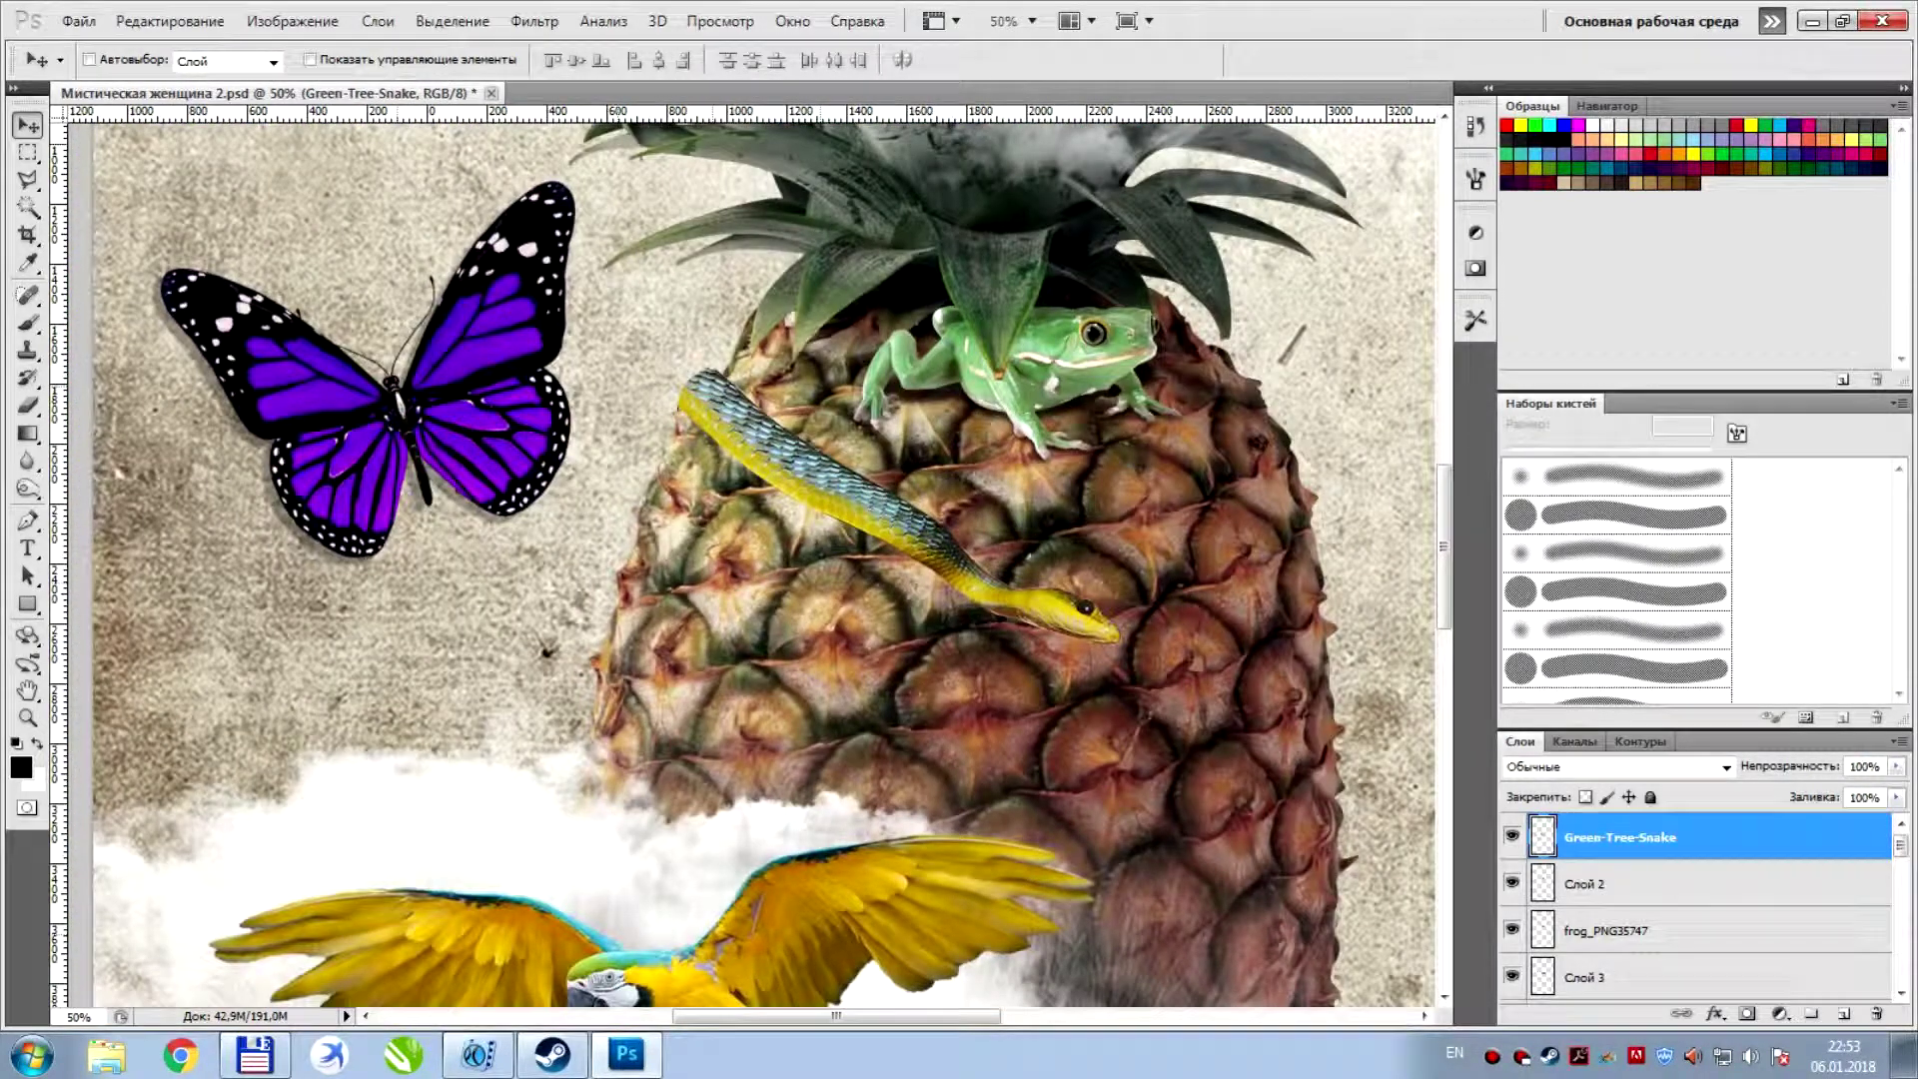
key("ctrl+plus")
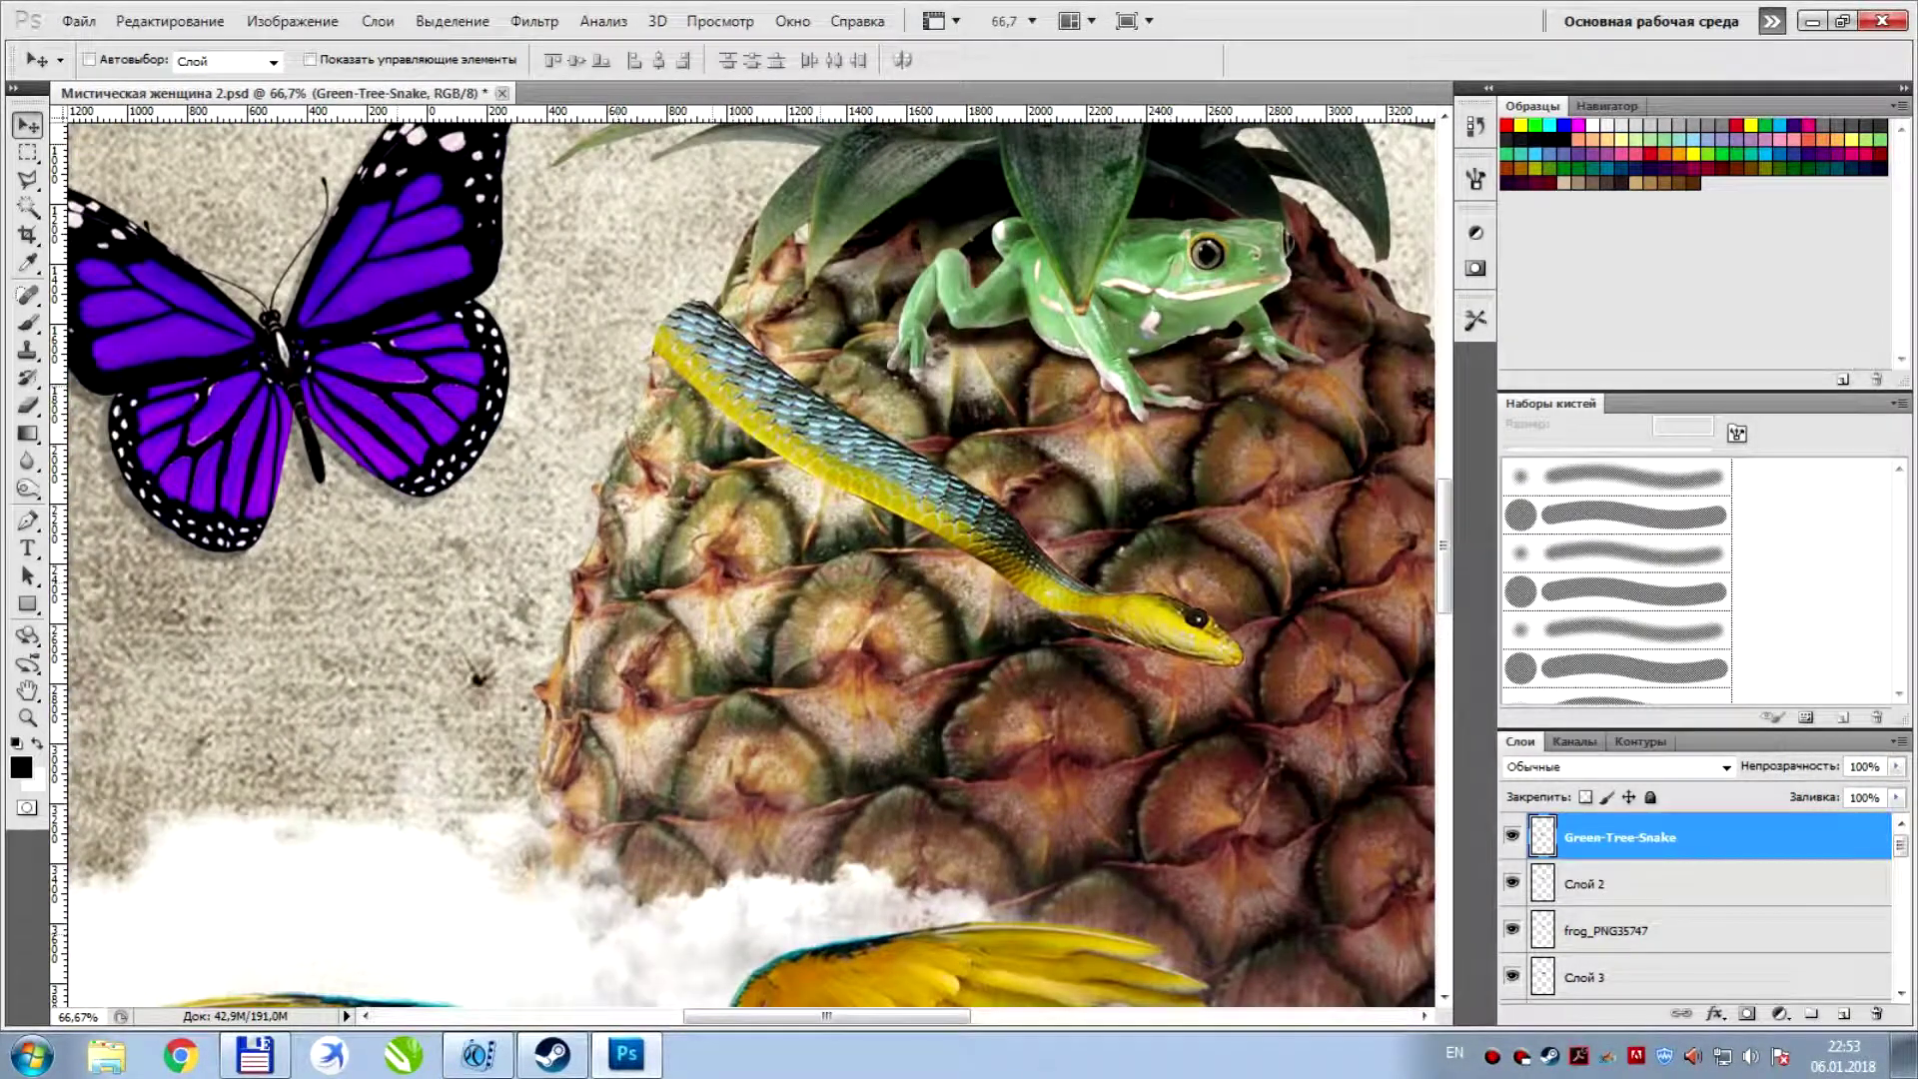
Add a new layer below the snake, fill the snake's shape with black, and nudge it down
left_click(1843, 1014)
left_click_drag(1619, 837, 1618, 899)
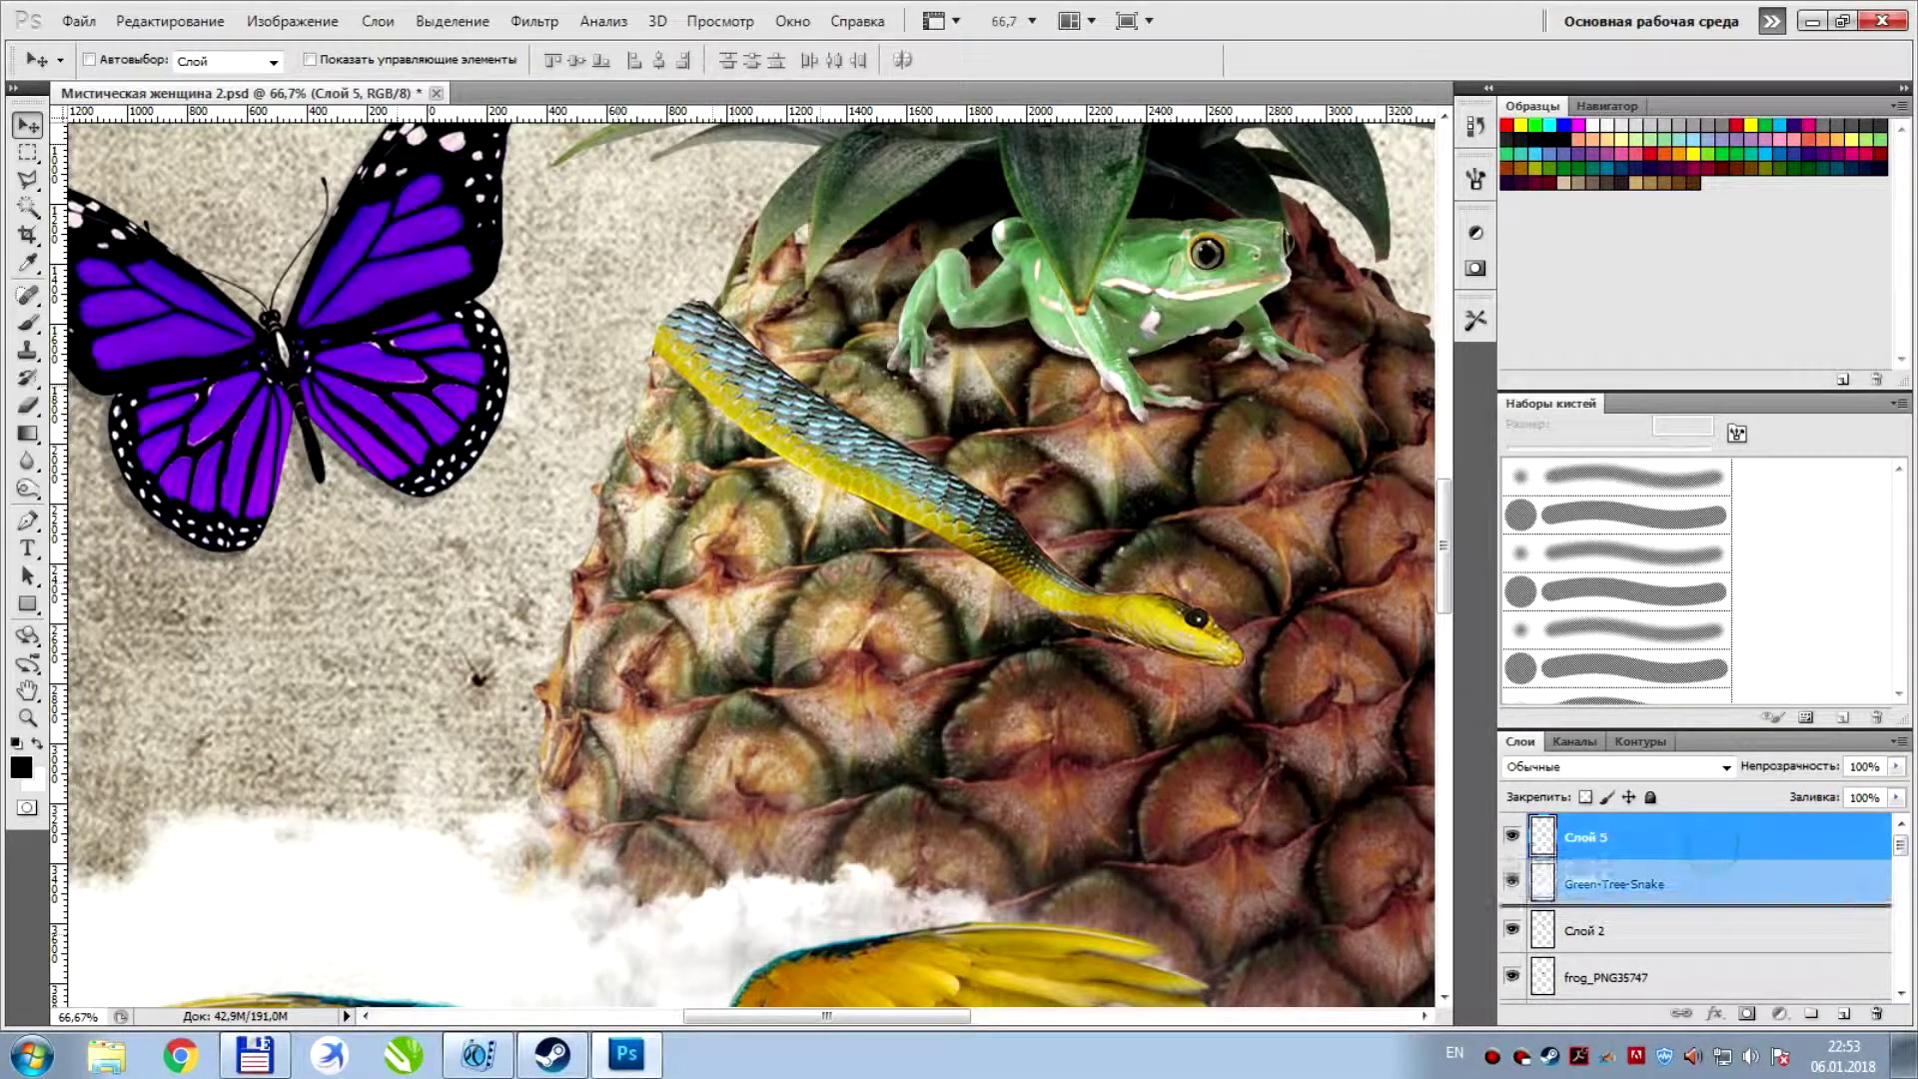
left_click(1544, 837, "ctrl")
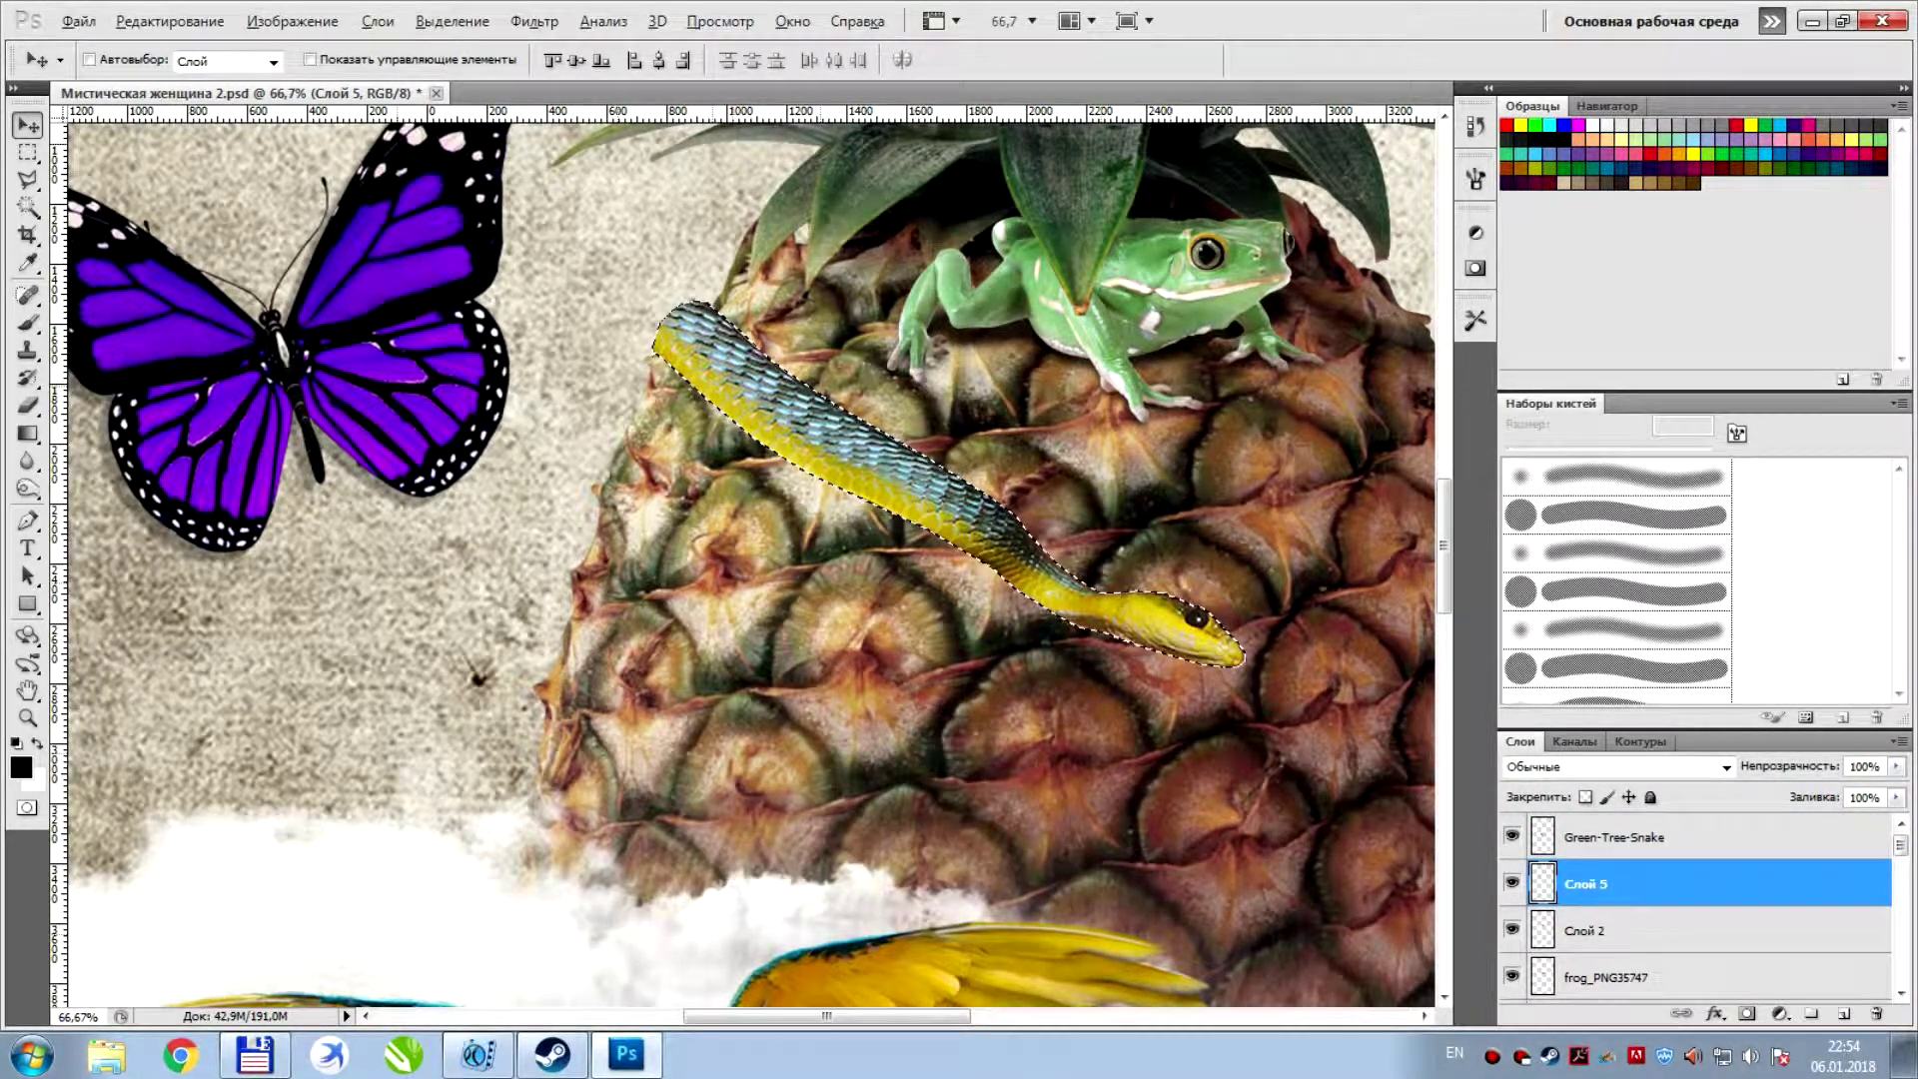
key("alt+BackSpace")
key("ctrl+d")
key("Down")
key("Down")
key("Down")
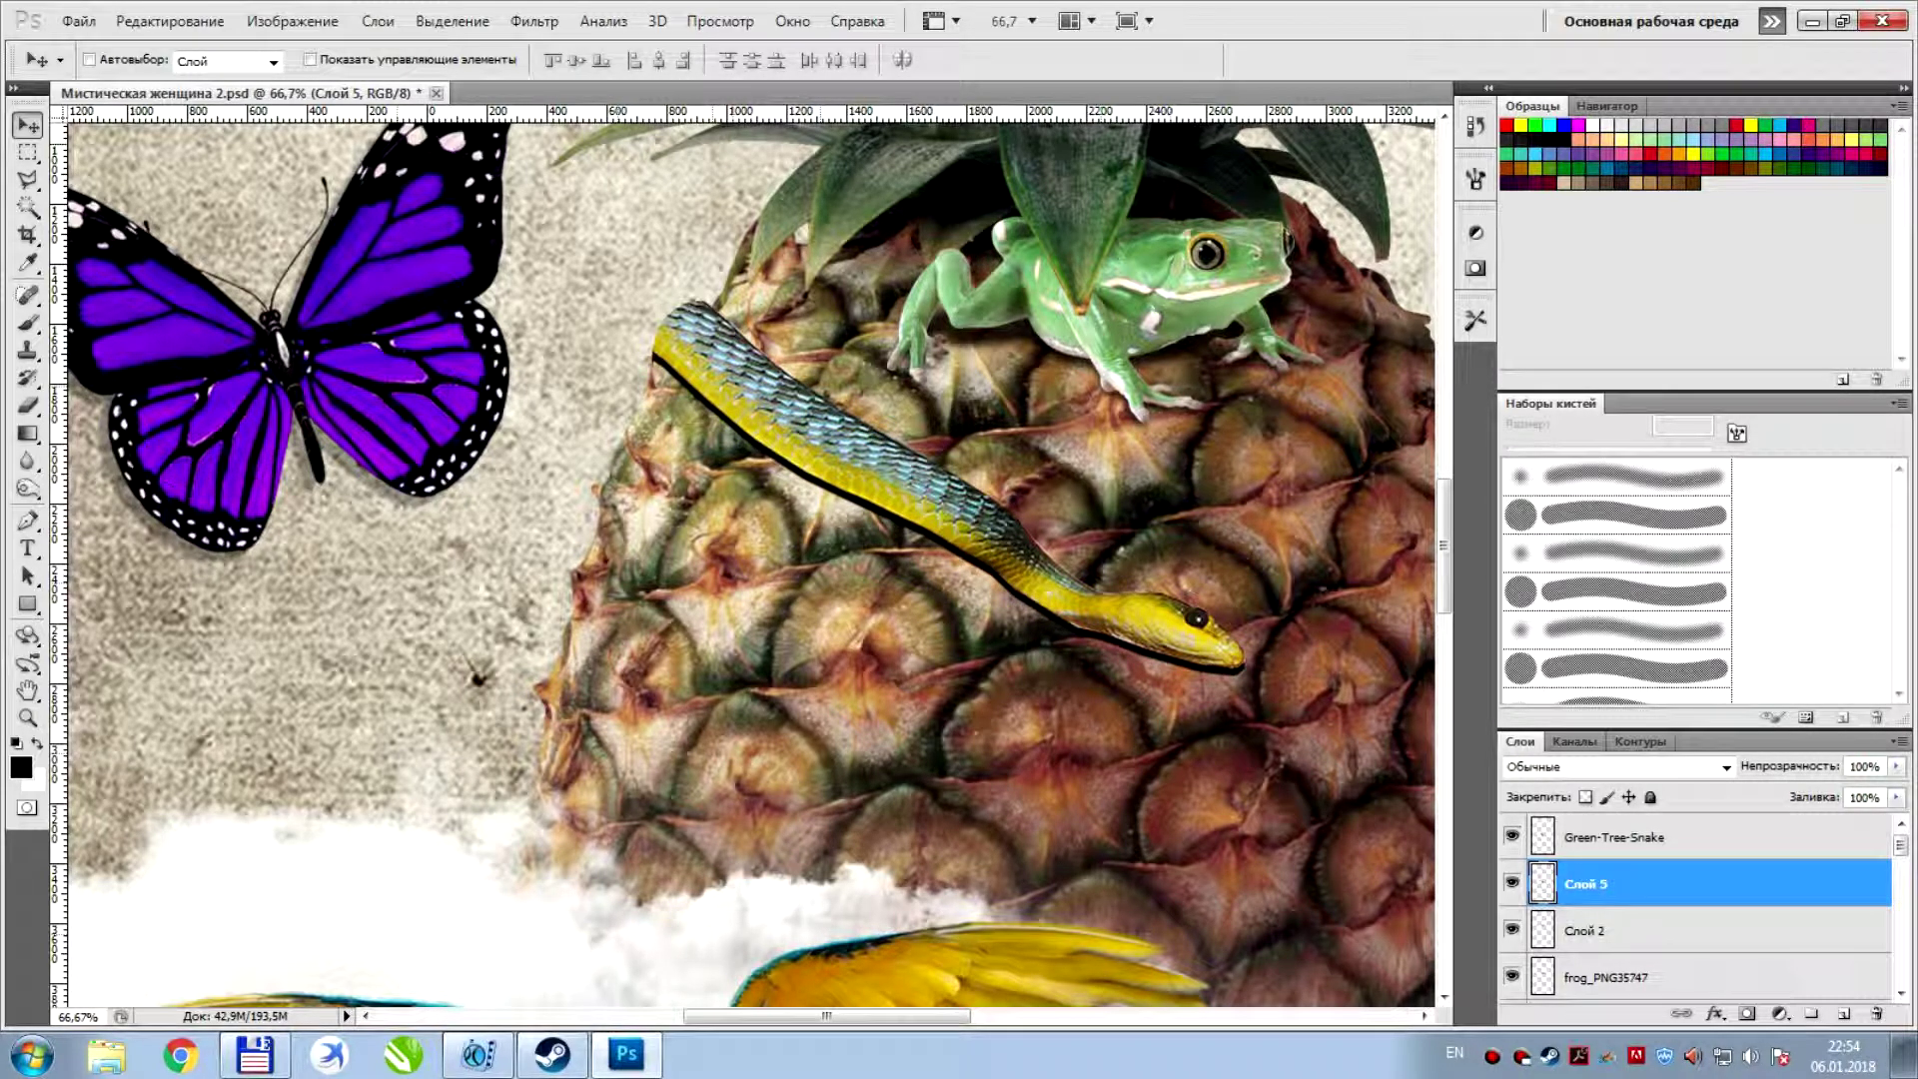
Apply Gaussian Blur to the black shadow and lower its opacity to 87%
left_click(535, 21)
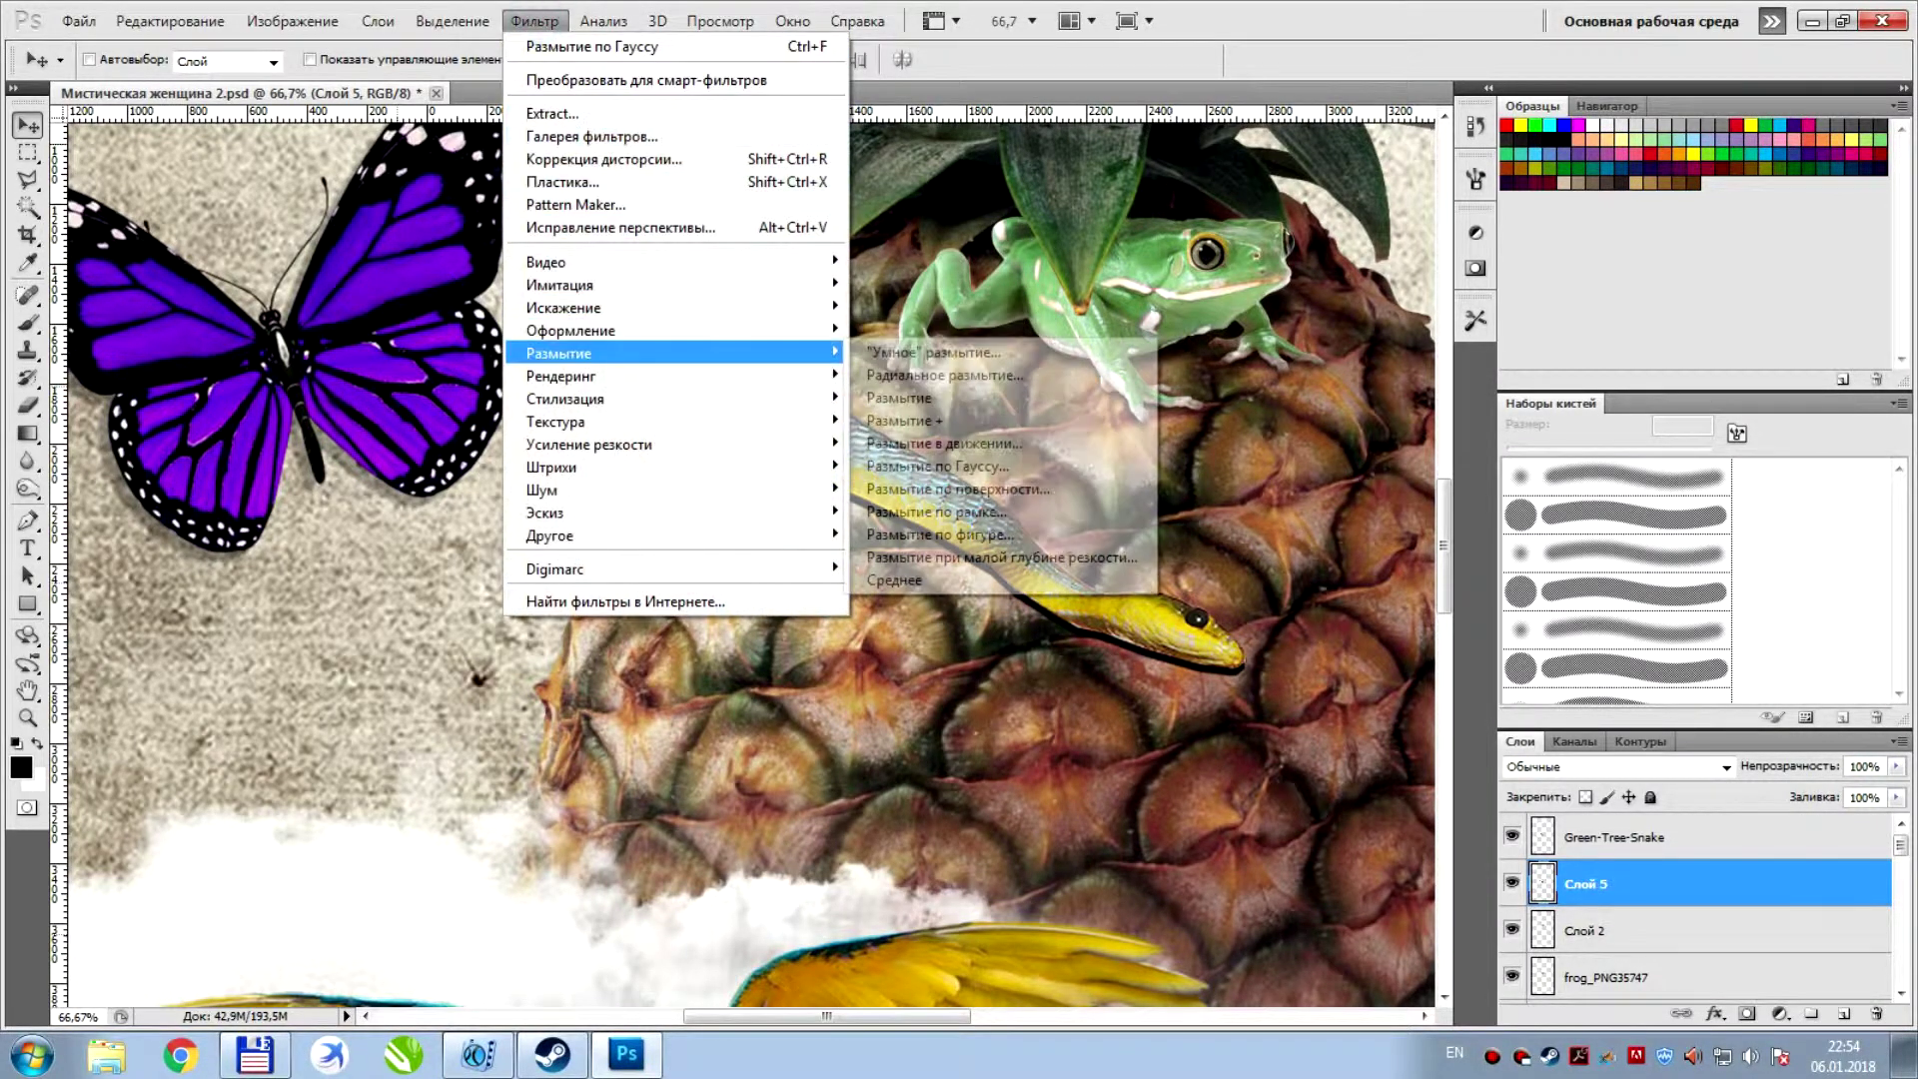
left_click(939, 466)
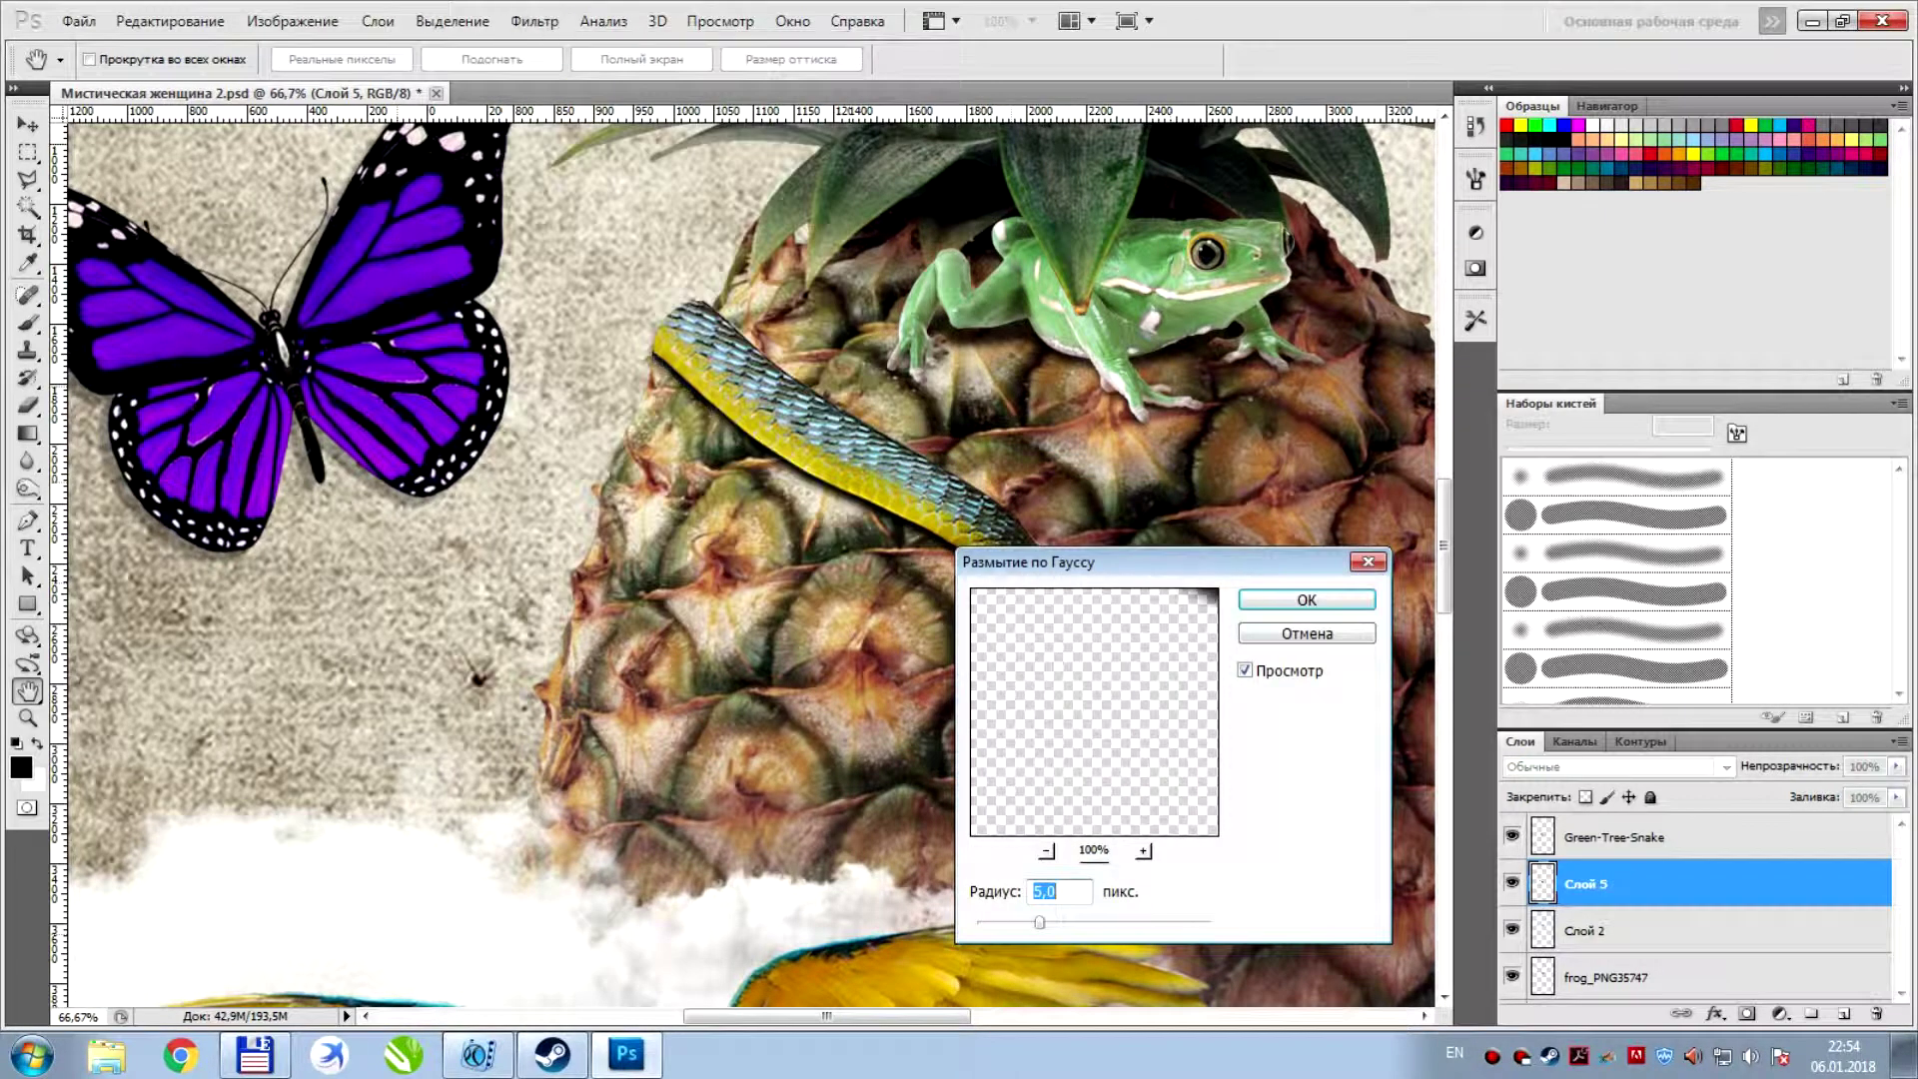
left_click(1299, 599)
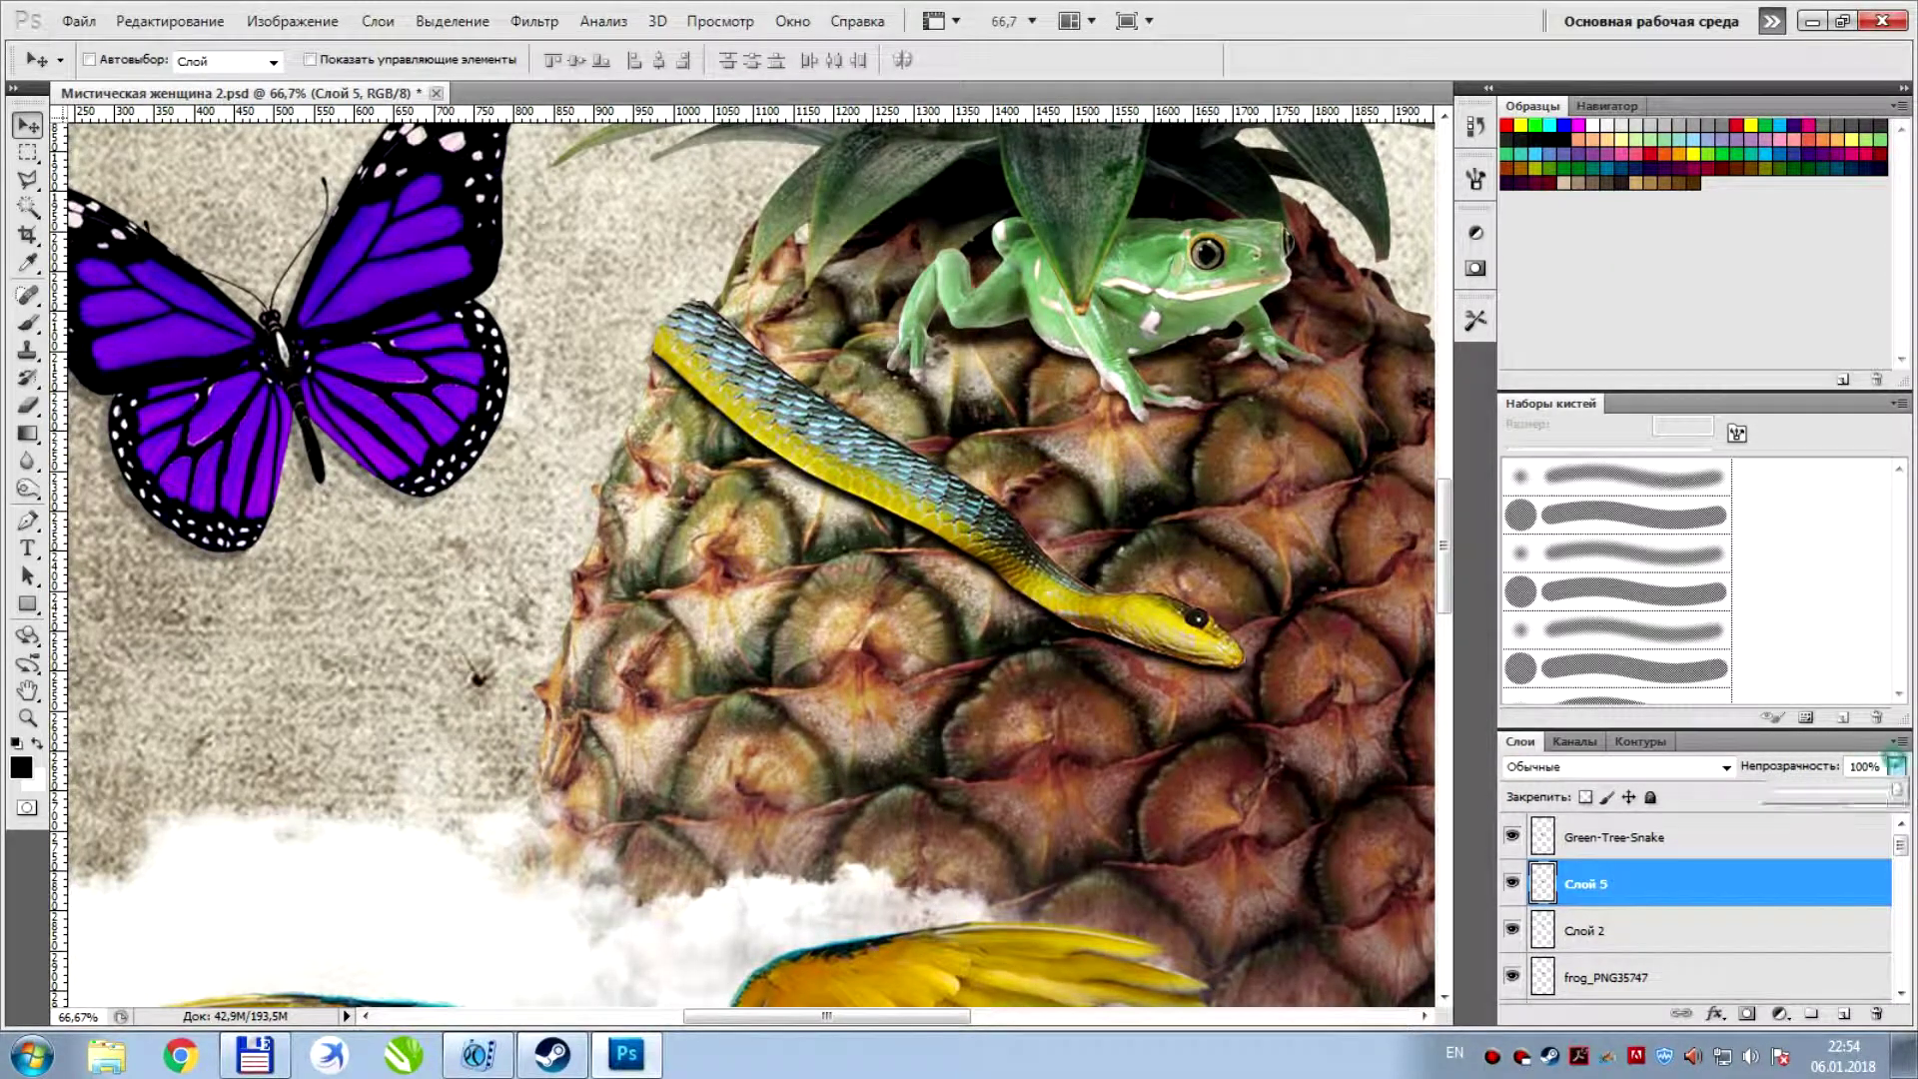
left_click_drag(1896, 766, 1881, 790)
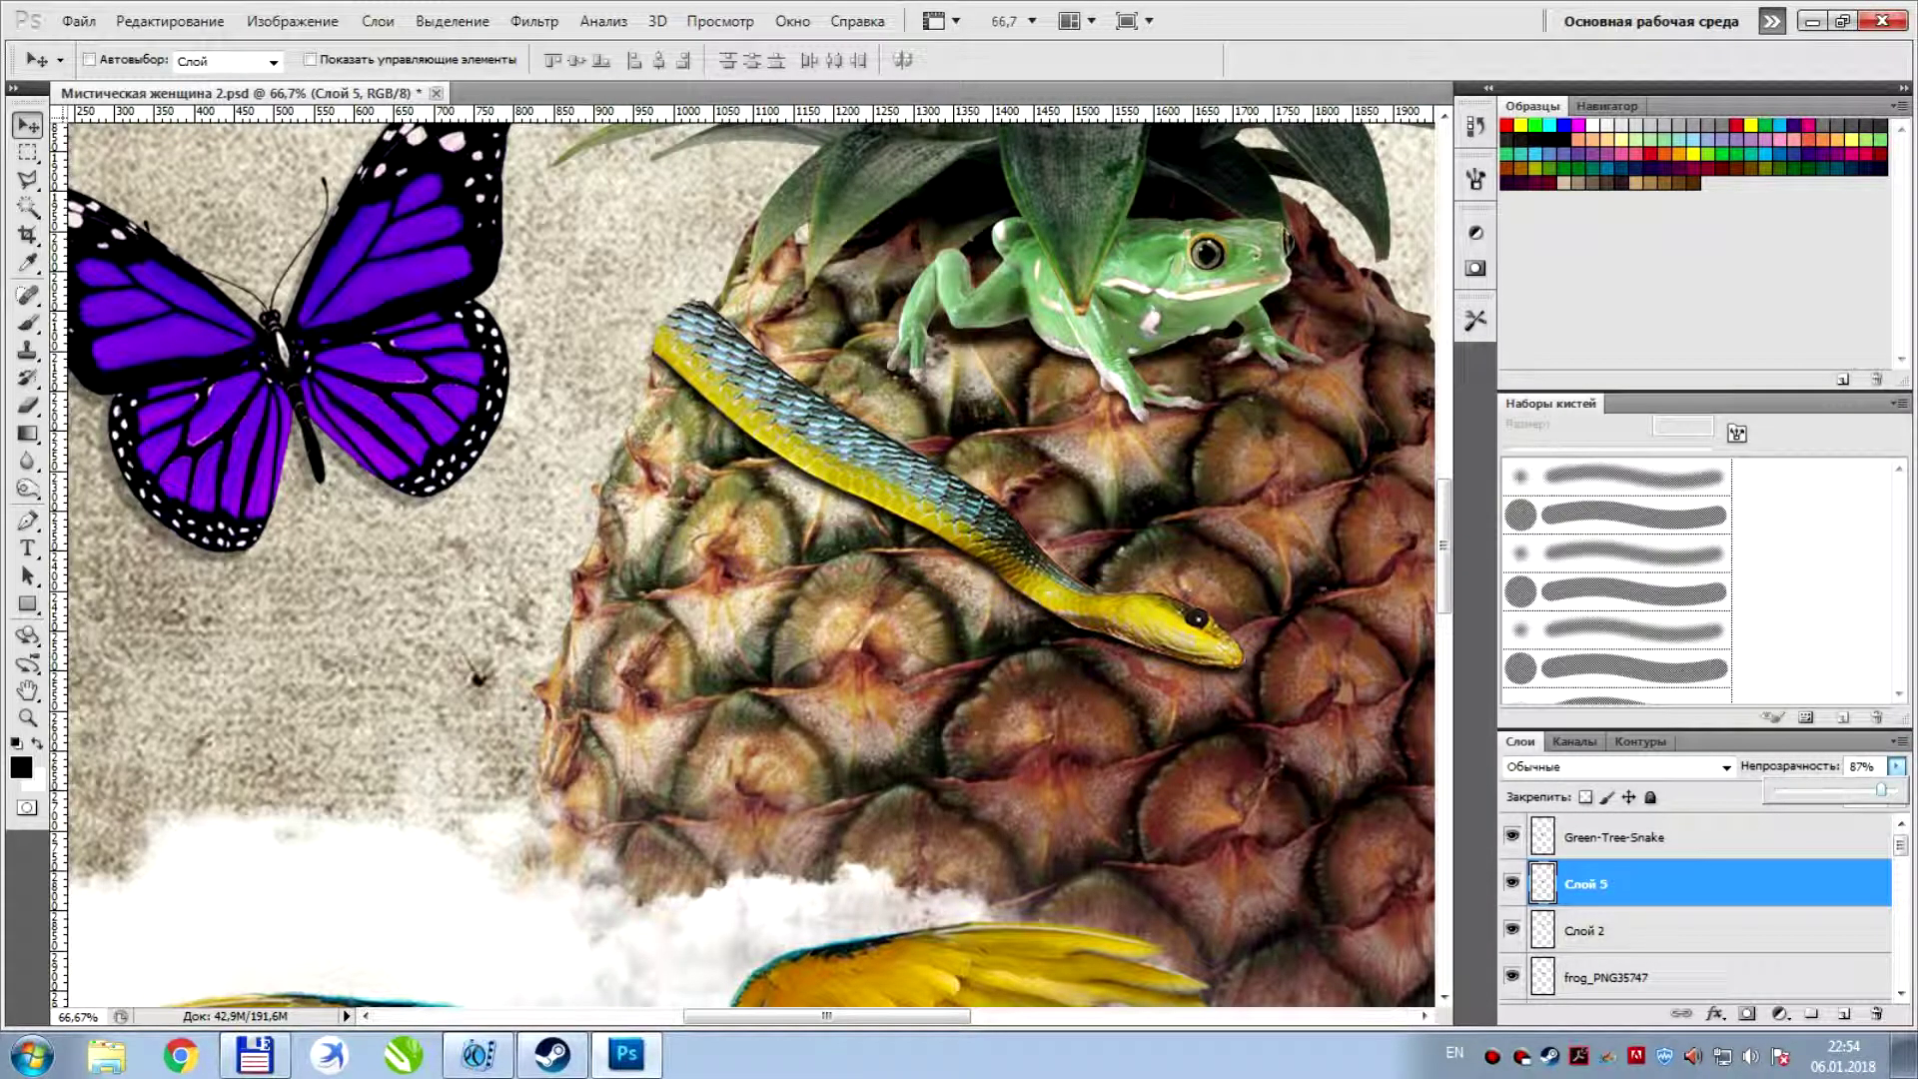
key("ctrl+minus")
key("ctrl+minus")
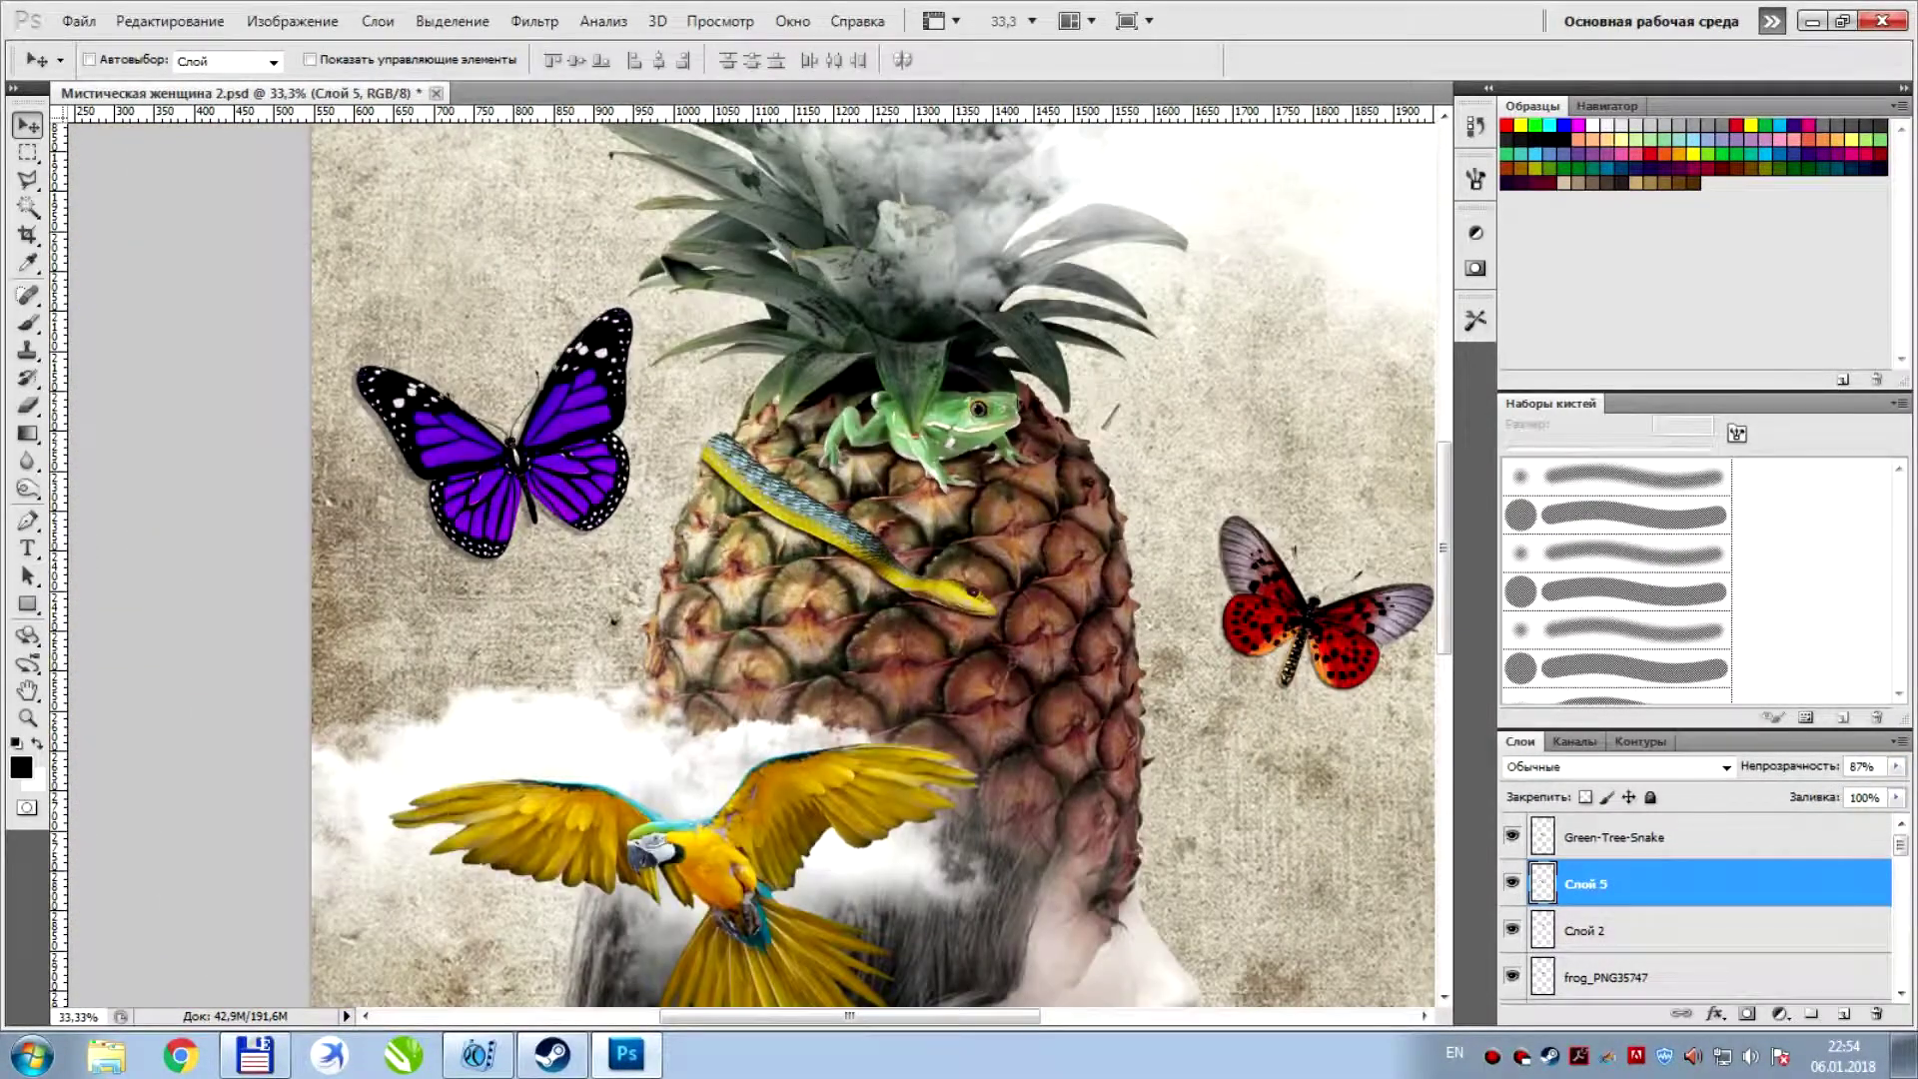
Pick the Dodge tool with an 80 px brush on the Green-Tree-Snake layer
key("ctrl+plus")
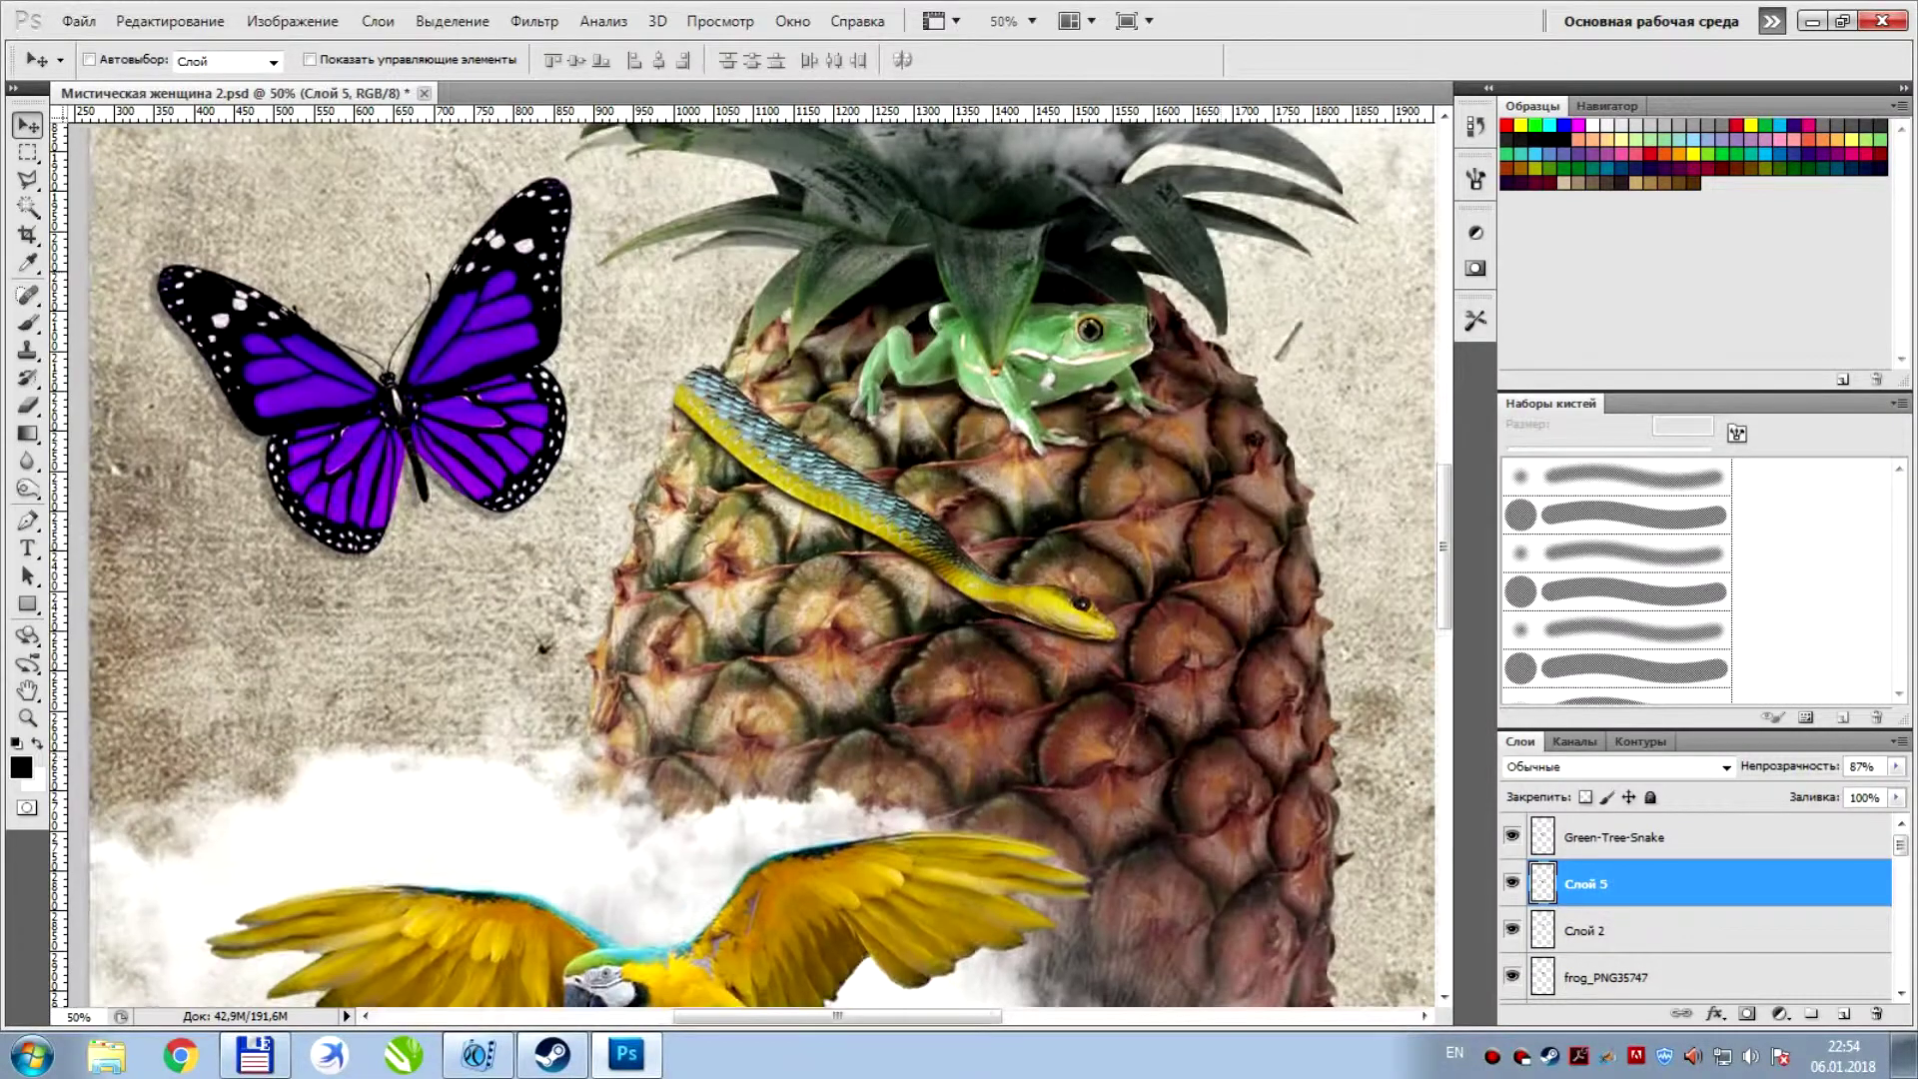
key("ctrl+plus")
key("ctrl+plus")
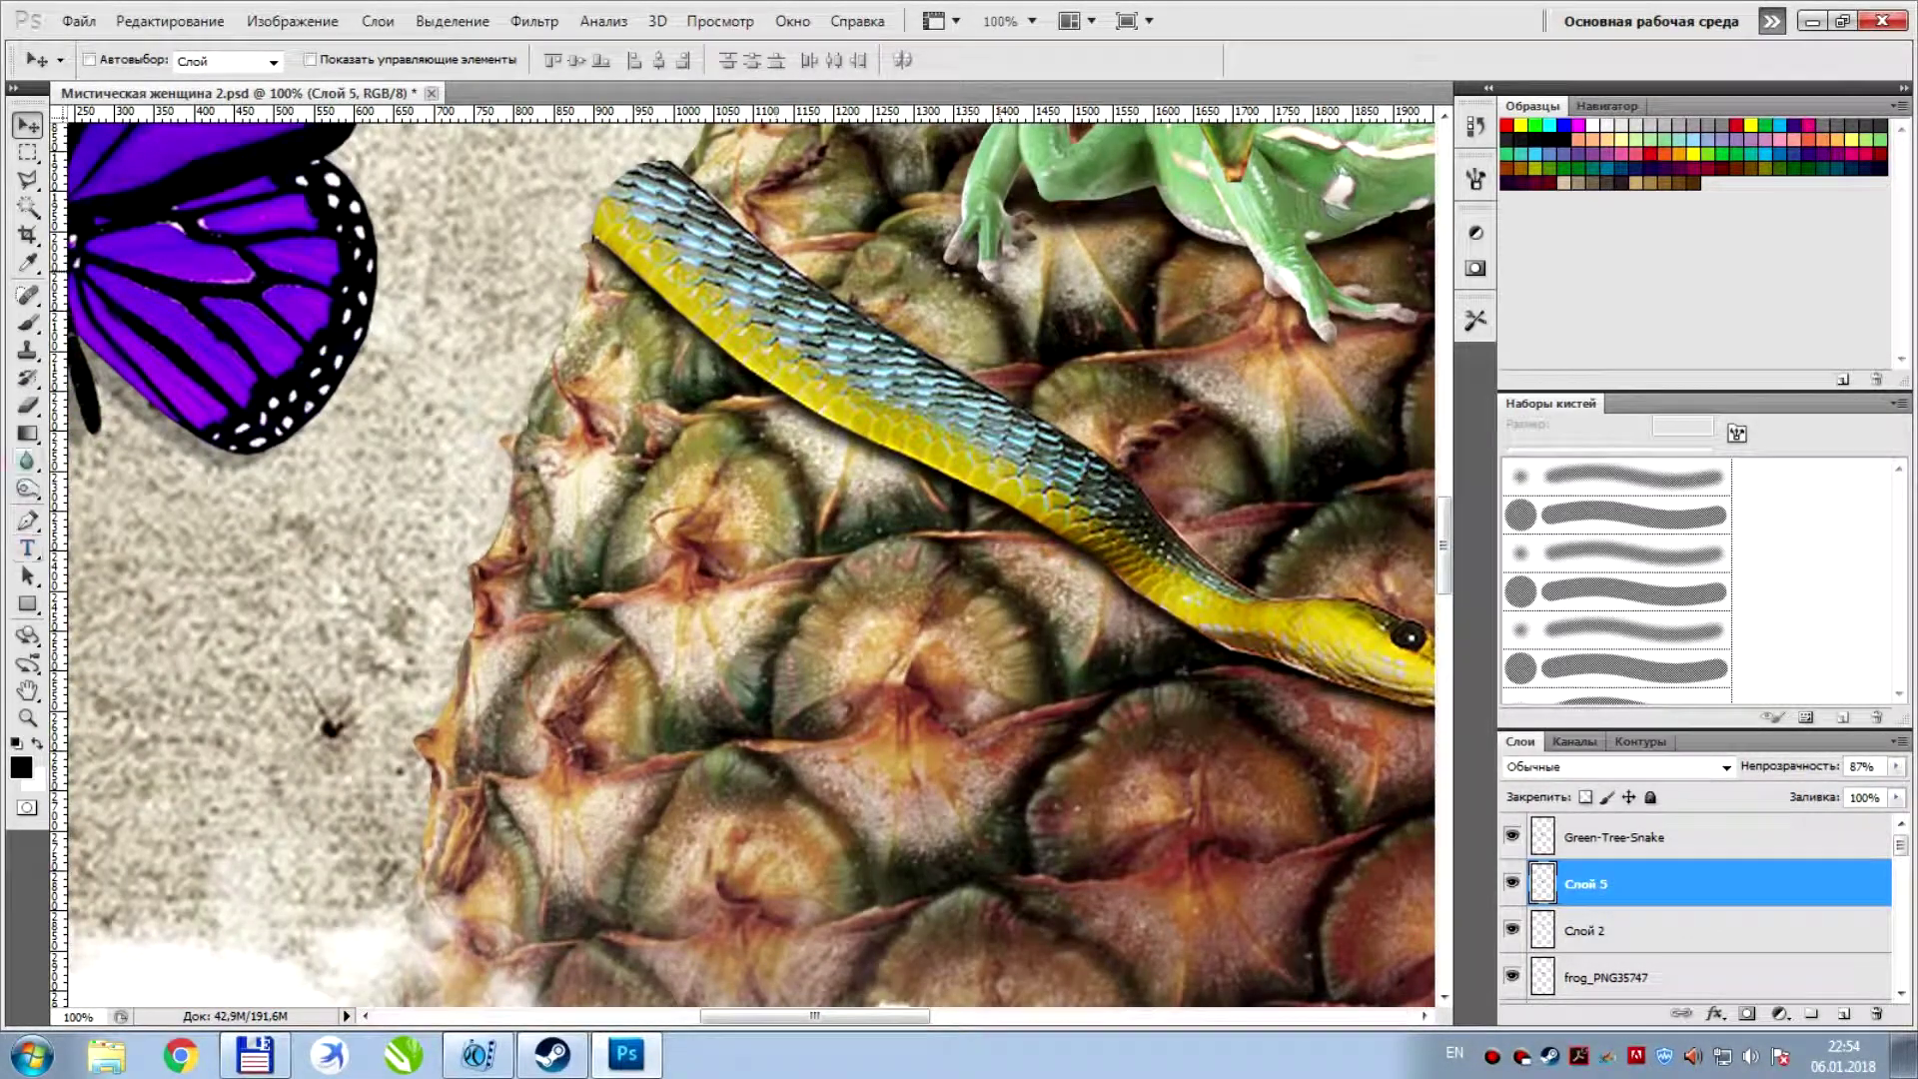
key("o")
key("alt+bracketright")
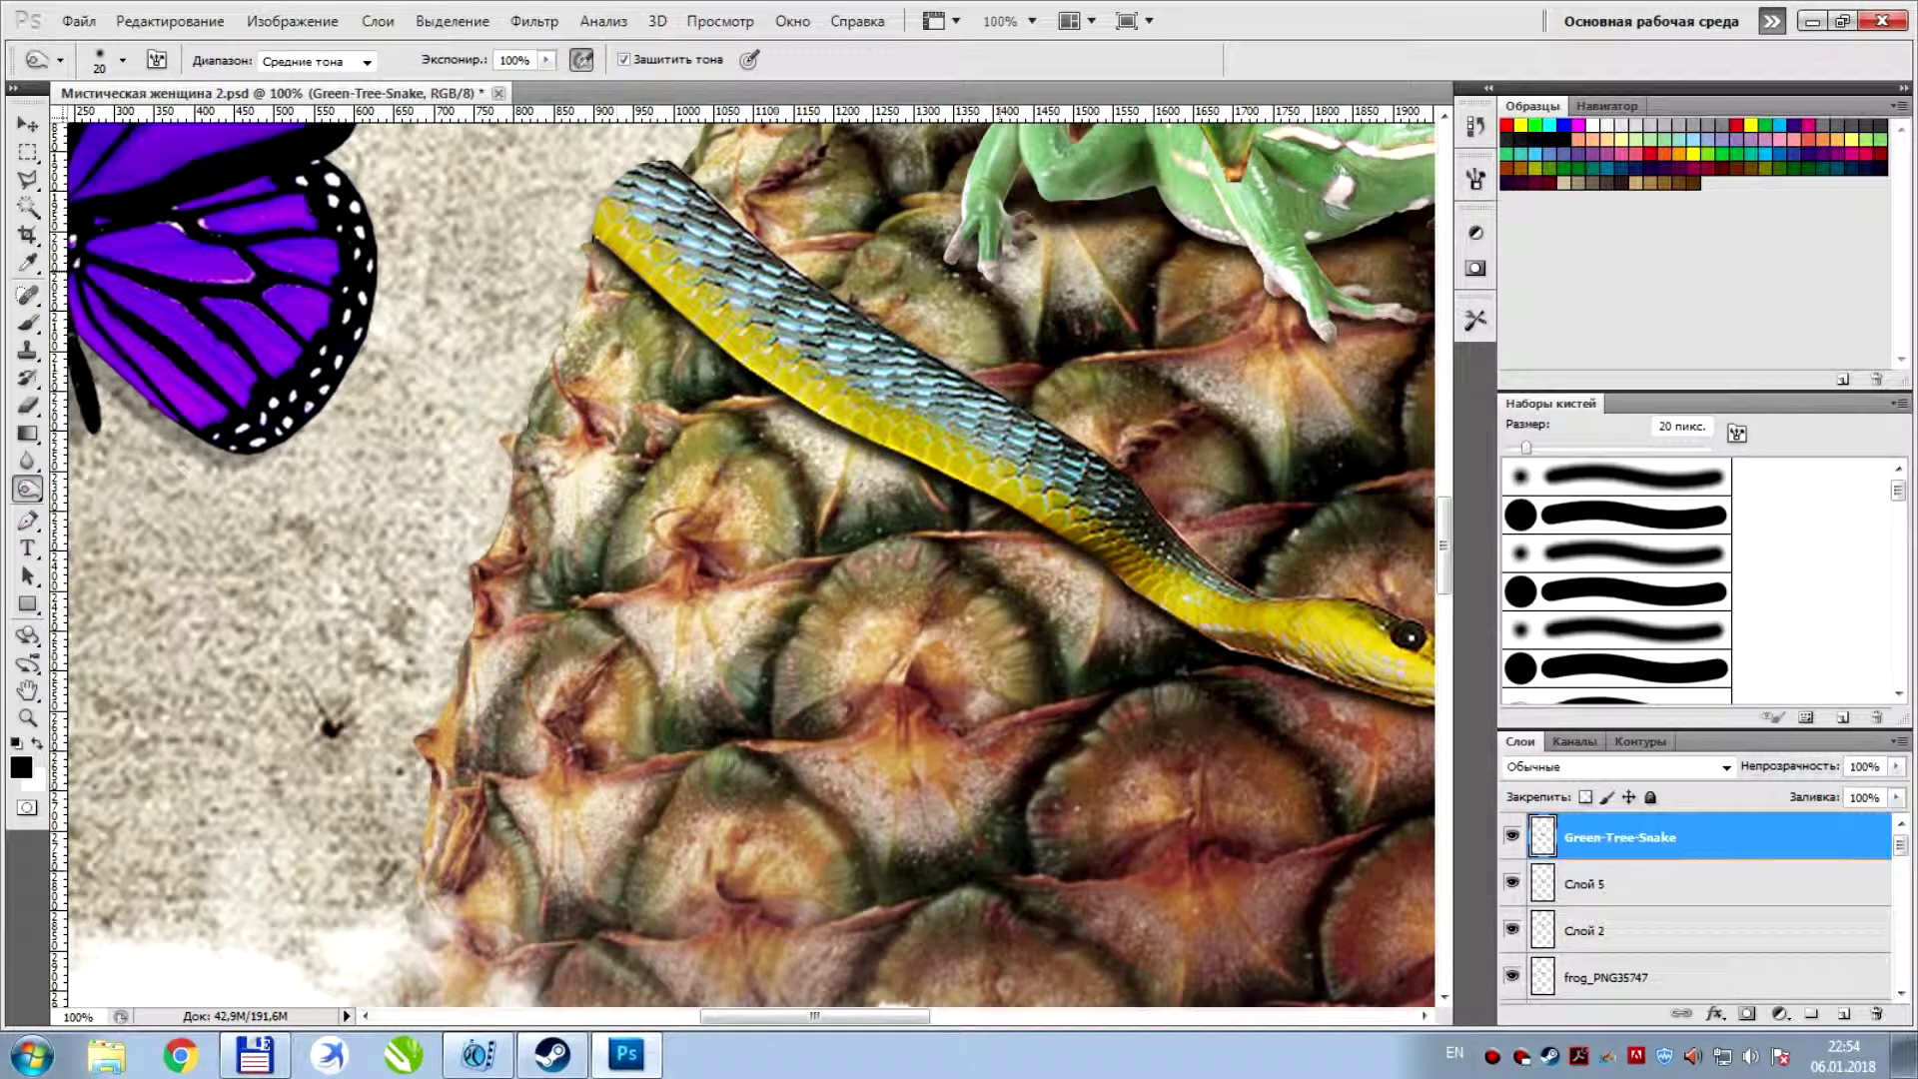
key("bracketright")
key("bracketright")
key("bracketright")
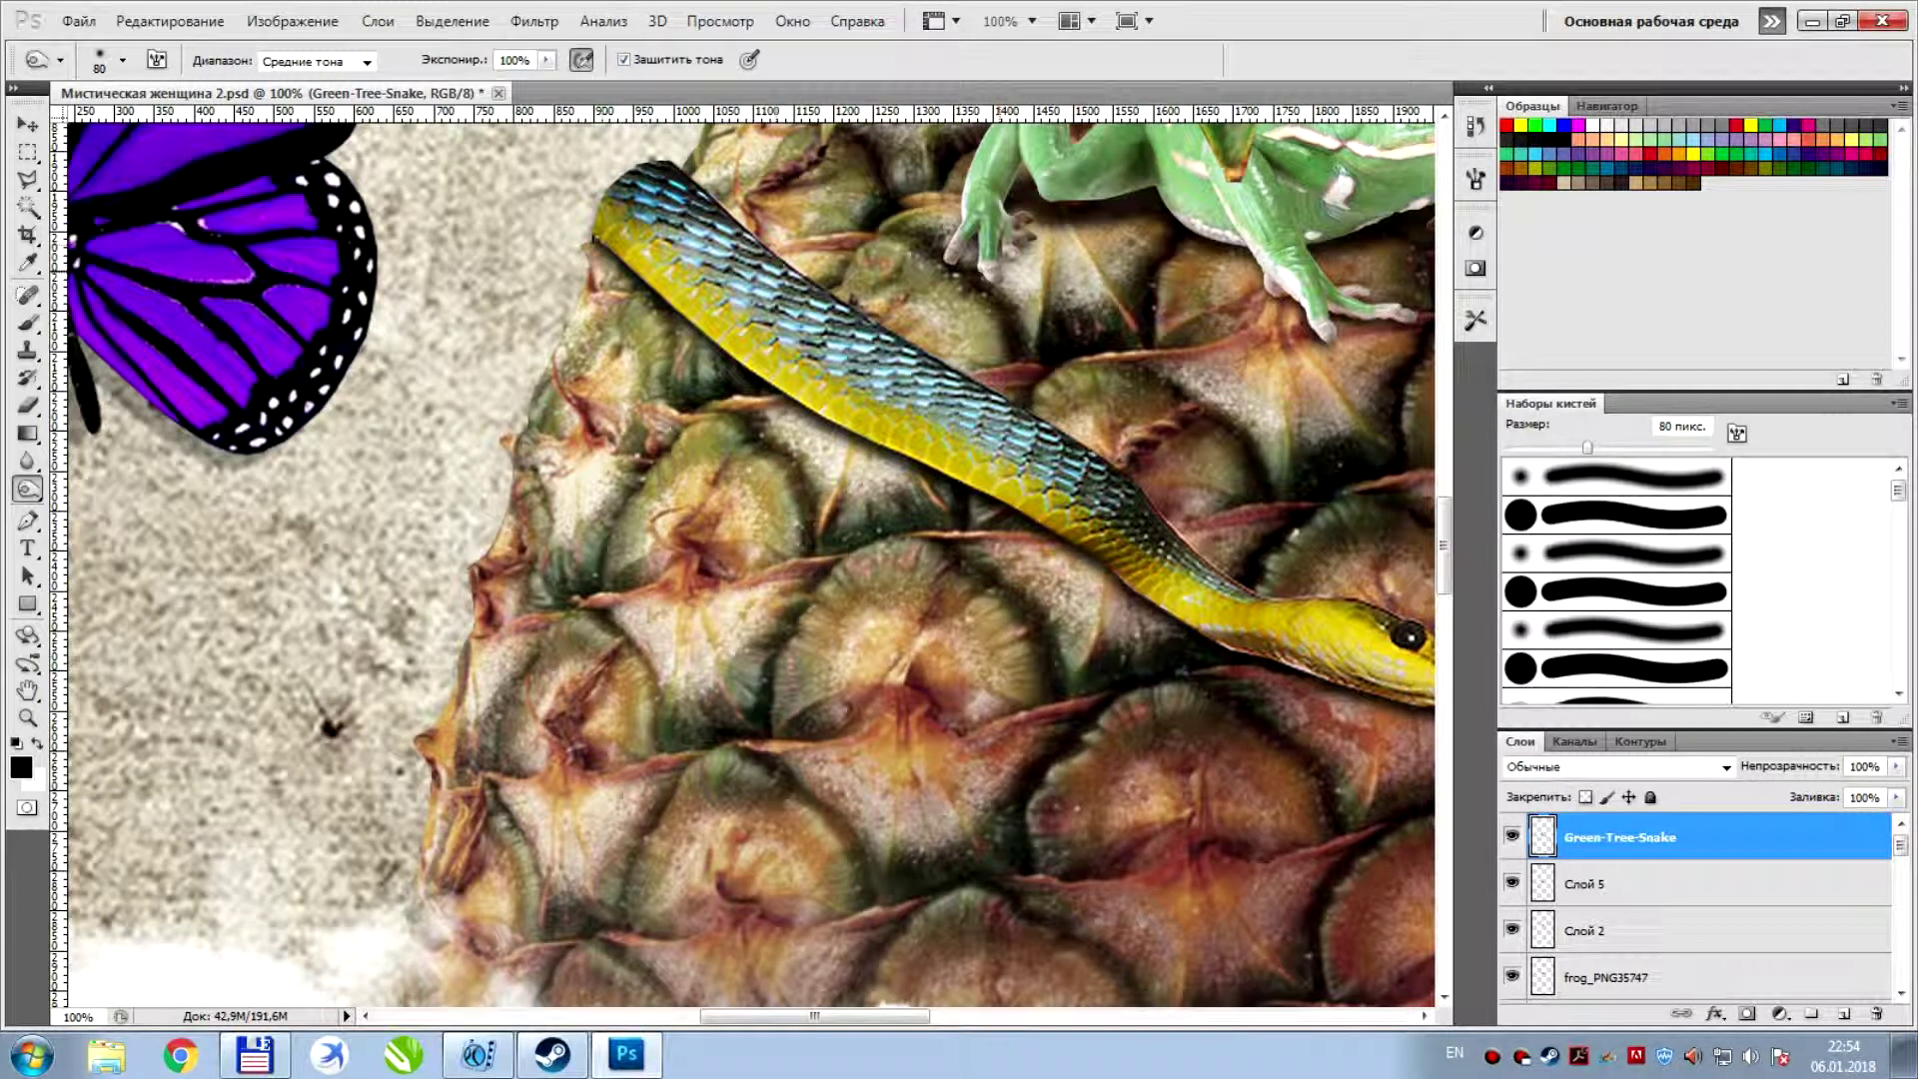
Dodge the midtones along the snake's upper body and inspect the result
mouse_move(789, 290)
left_mouse_down()
mouse_move(660, 220)
mouse_move(689, 300)
left_mouse_up()
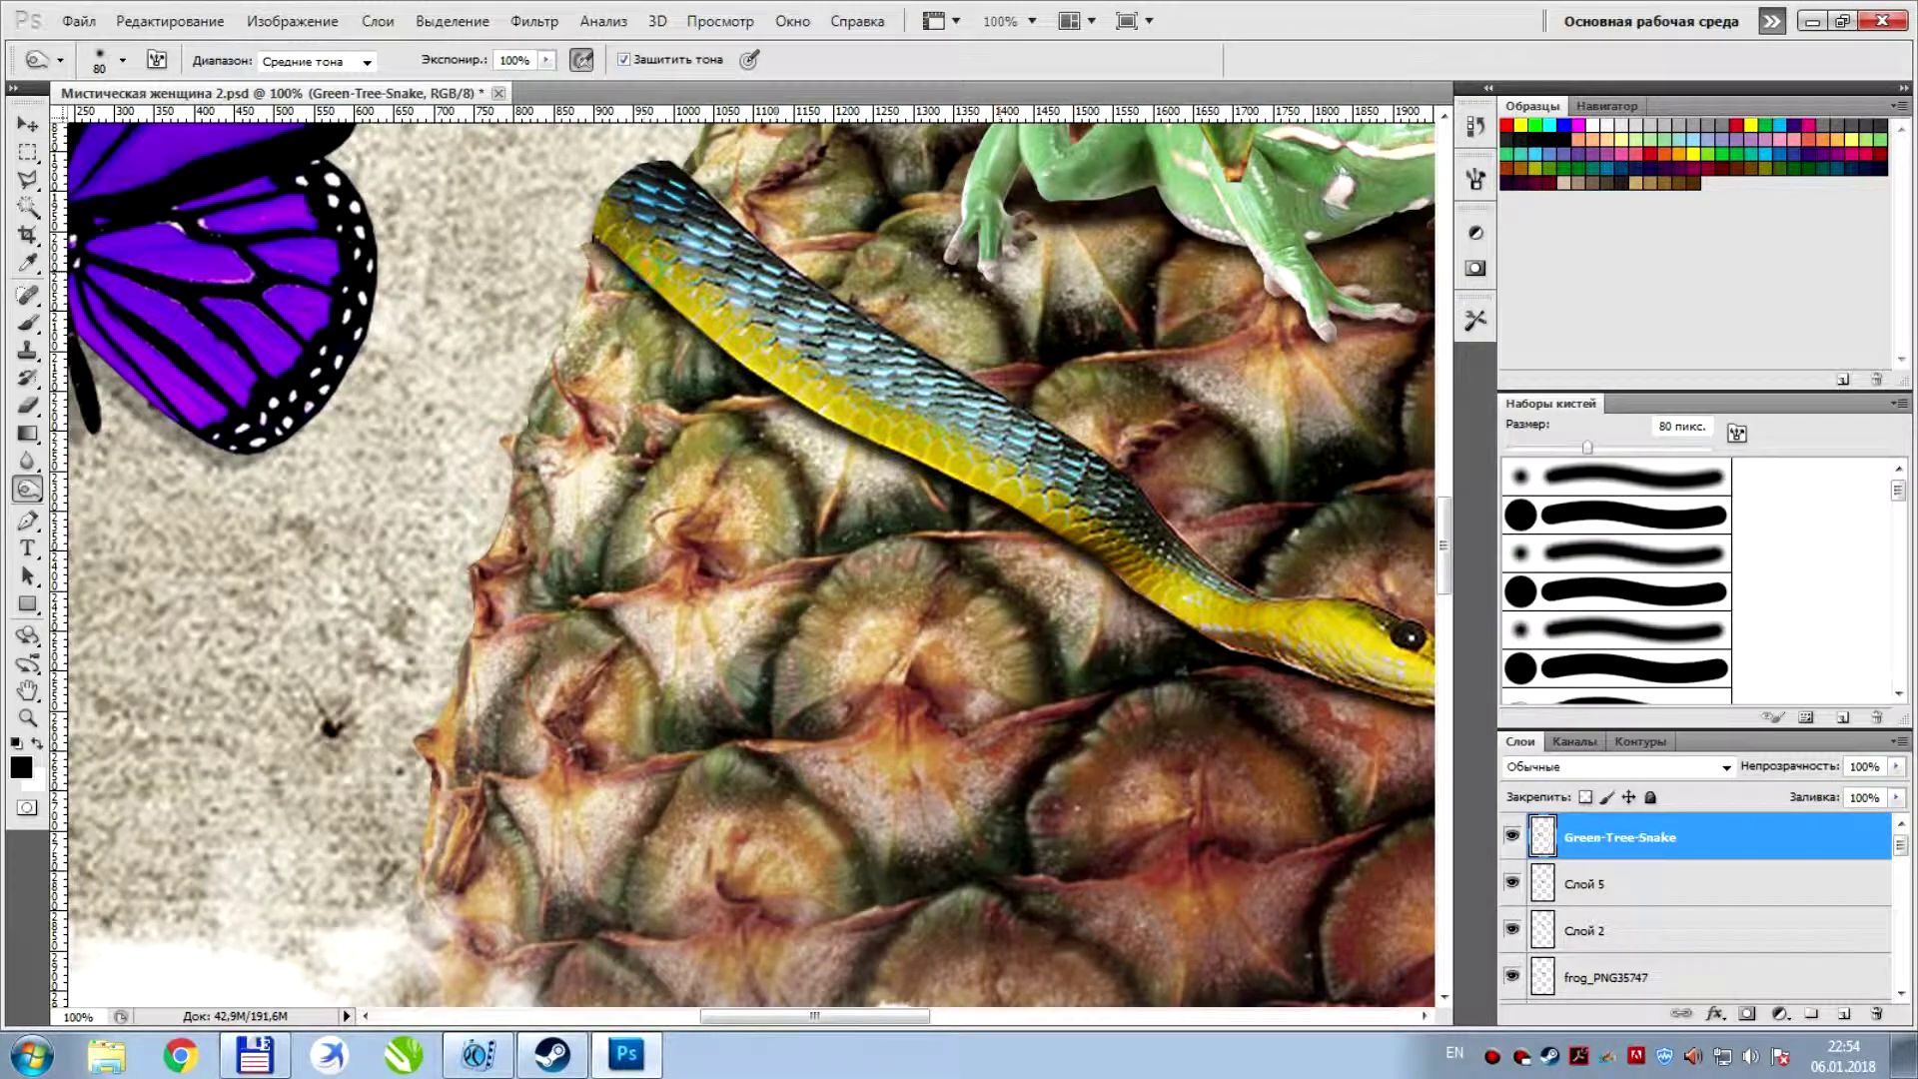
key("ctrl+minus")
key("ctrl+minus")
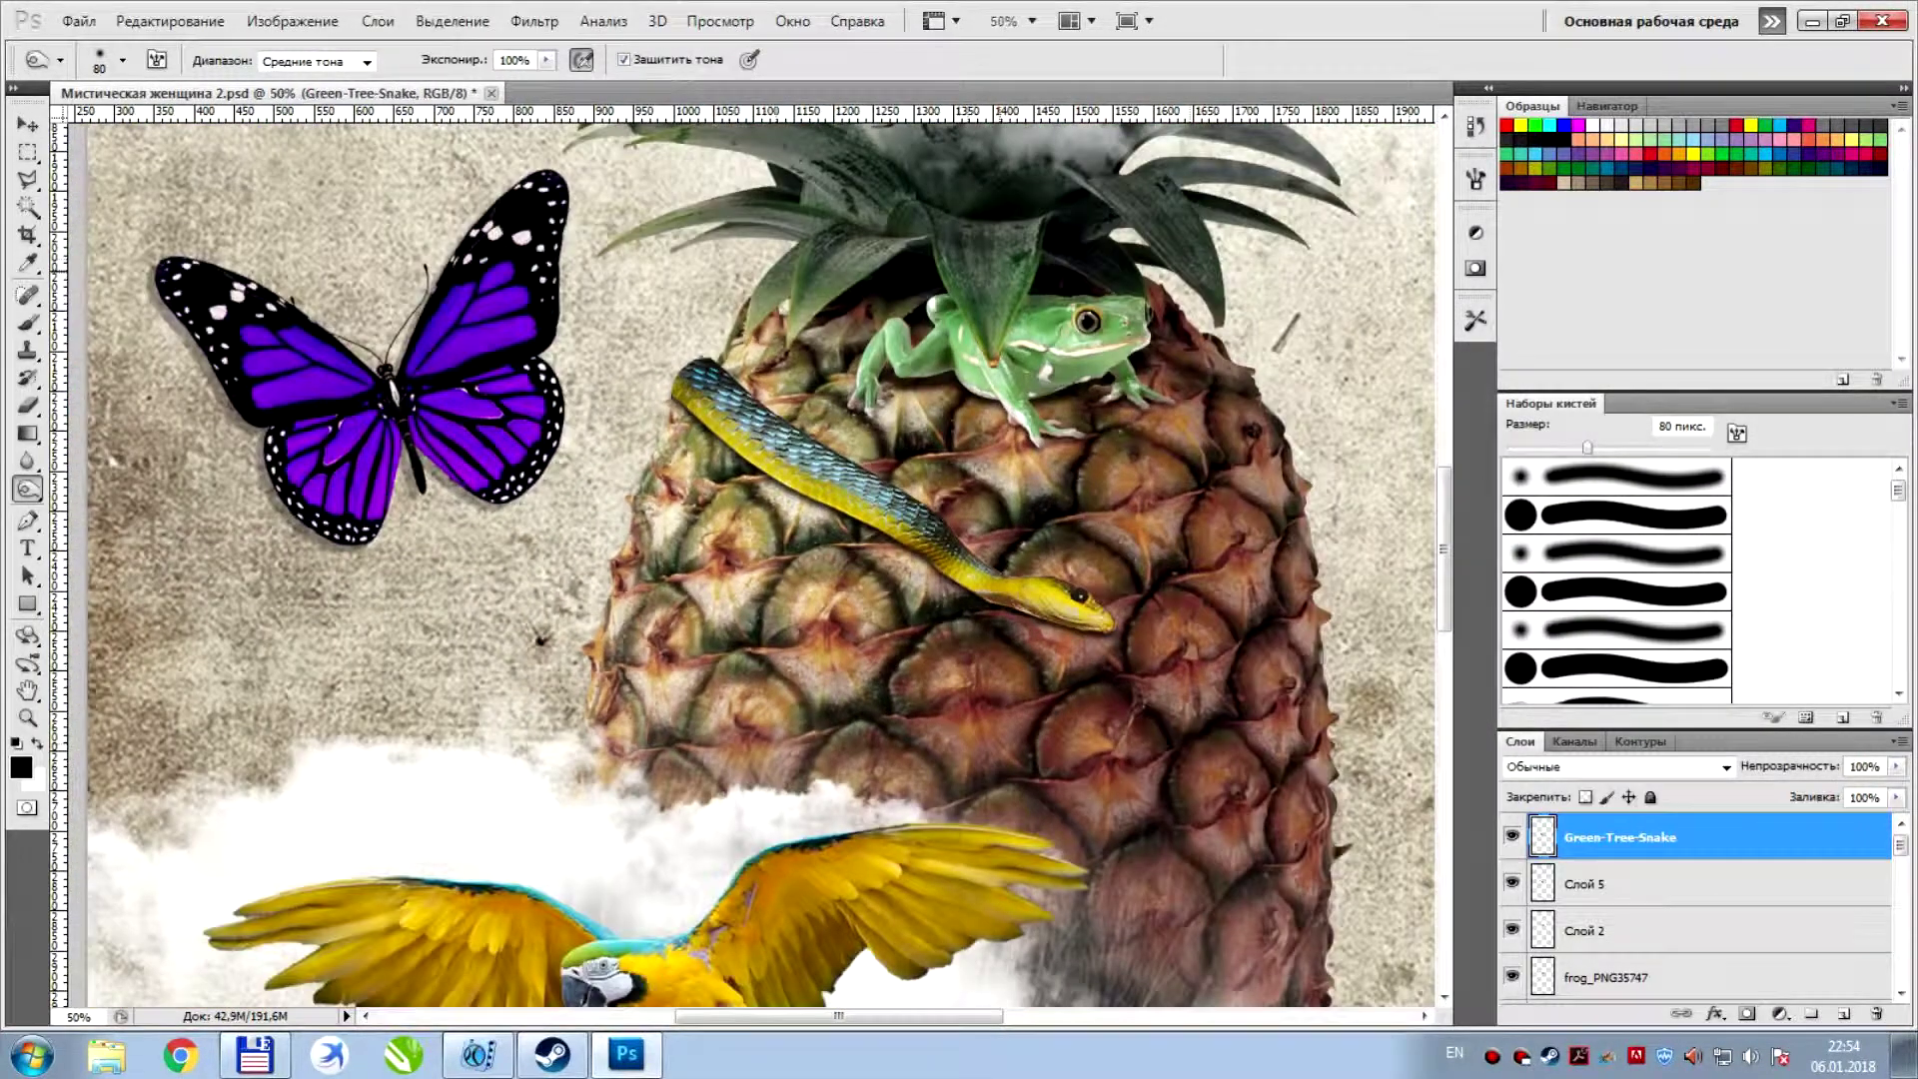
key("ctrl+plus")
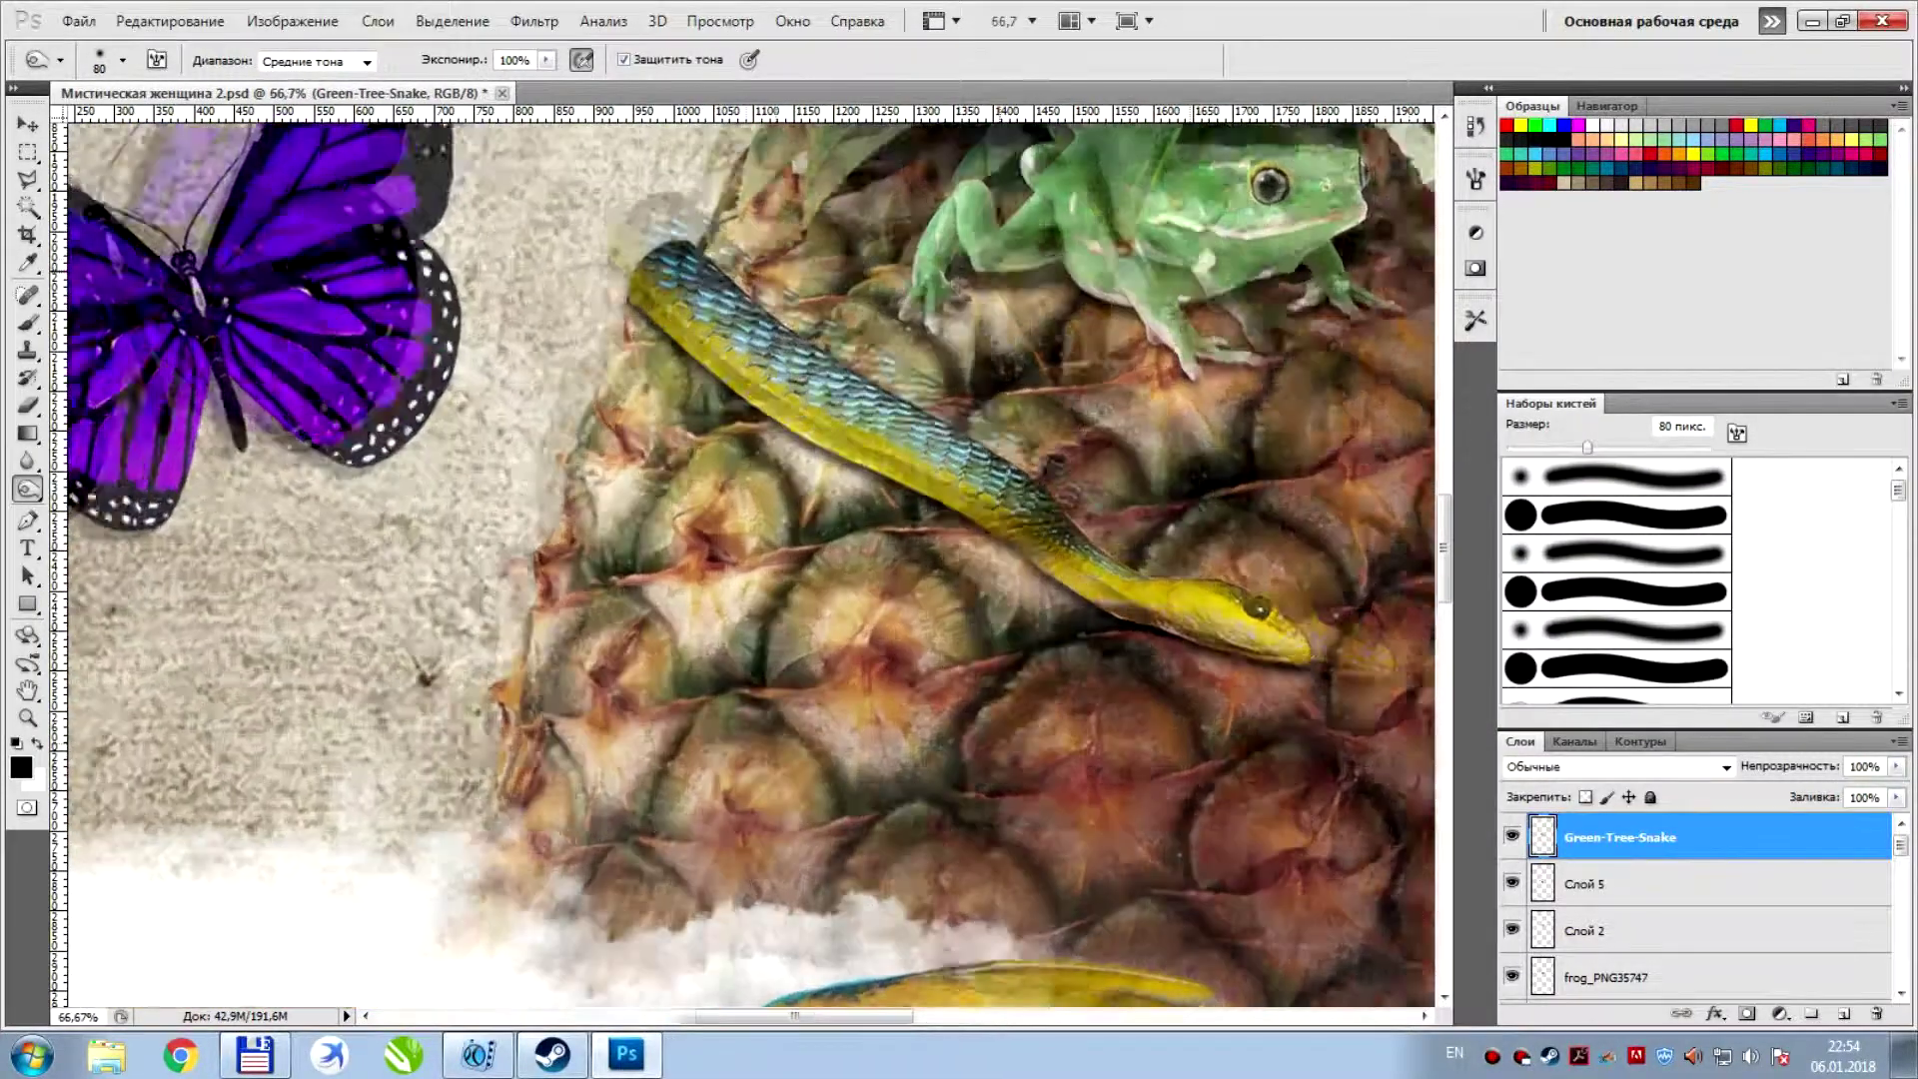
key("ctrl+plus")
scroll(1699, 909, "down", 2)
scroll(1699, 899, "down", 1)
scroll(1699, 899, "down", 1)
scroll(1698, 899, "down", 1)
scroll(1699, 899, "down", 1)
scroll(1699, 904, "down", 3)
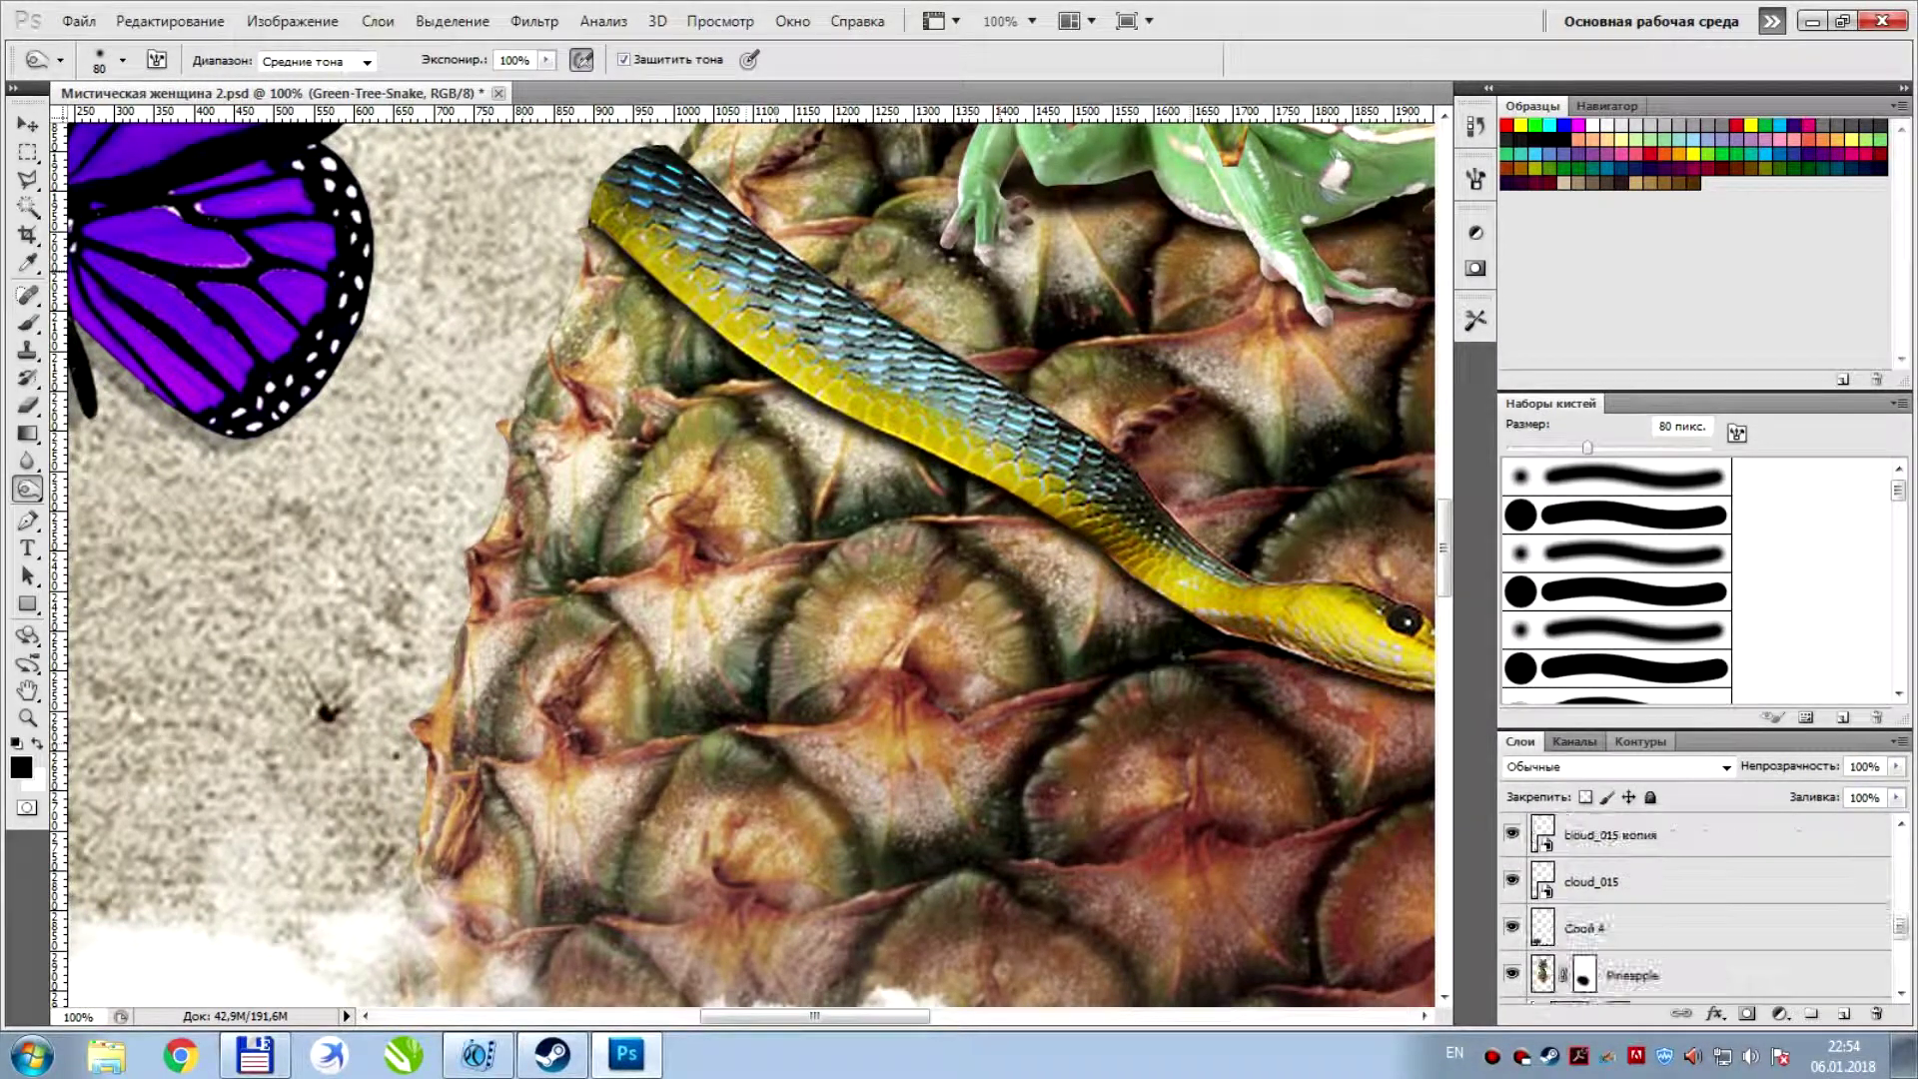
Burn shadows onto the Pineapple layer beside the snake's head, neck and underside
left_click(1699, 975)
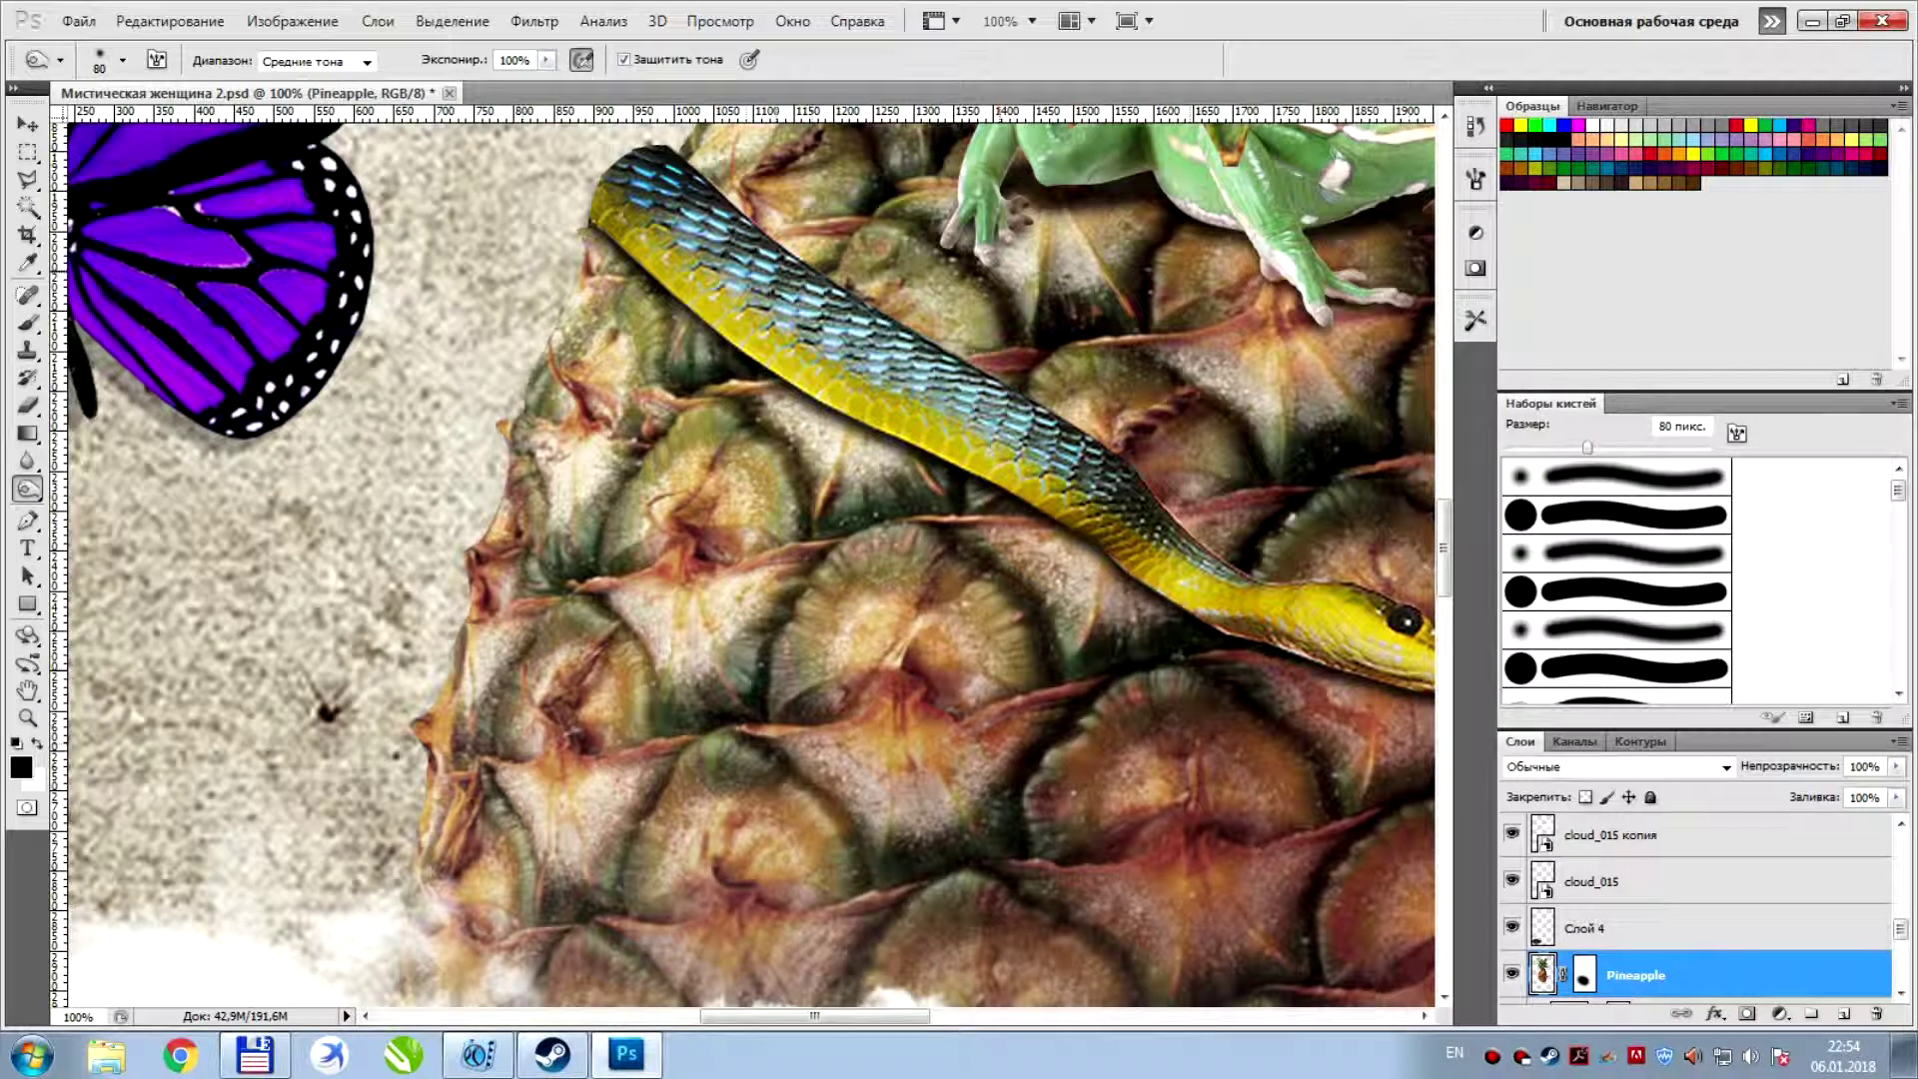
mouse_move(594, 252)
left_mouse_down()
mouse_move(649, 305)
mouse_move(569, 245)
mouse_move(819, 440)
left_mouse_up()
left_click_drag(739, 355, 914, 484)
left_click_drag(779, 390, 1164, 625)
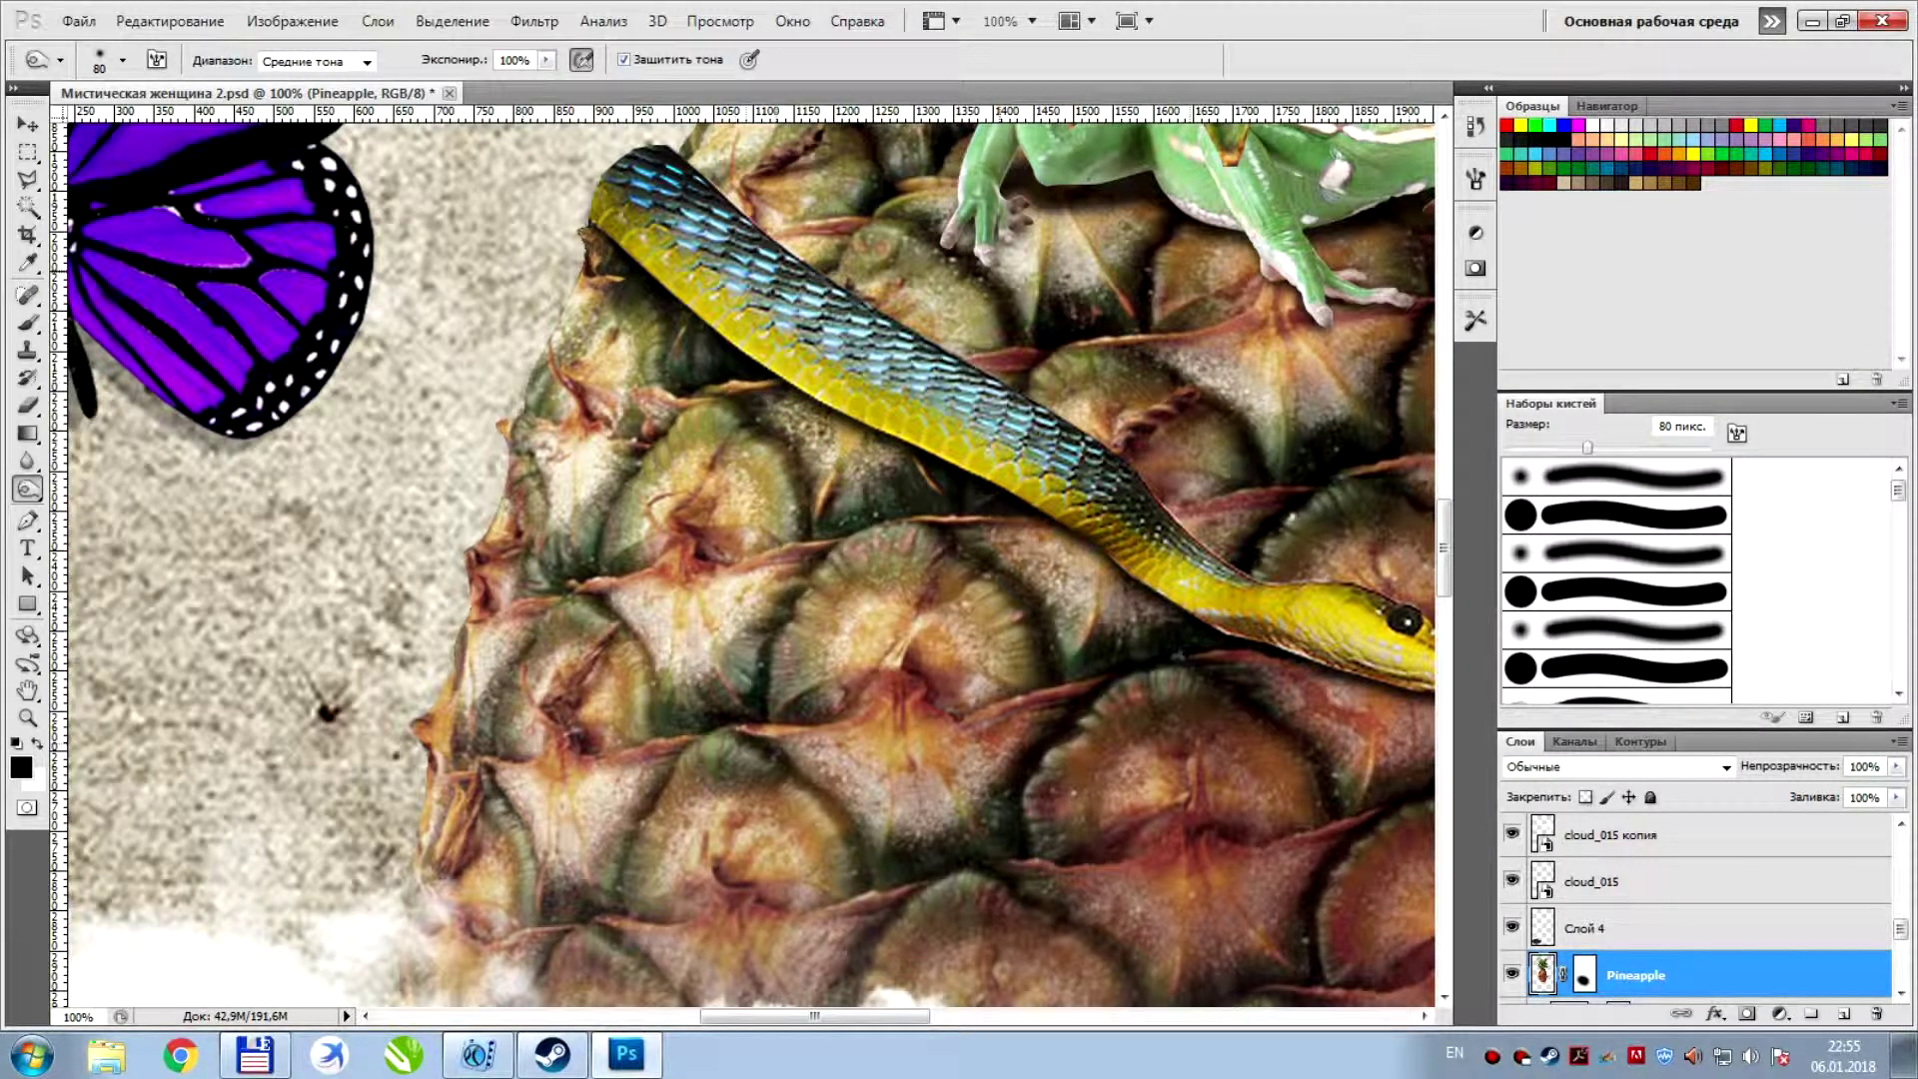
mouse_move(604, 282)
left_mouse_down()
mouse_move(570, 215)
mouse_move(699, 139)
mouse_move(714, 180)
mouse_move(714, 150)
left_mouse_up()
mouse_move(782, 374)
left_mouse_down()
mouse_move(929, 455)
mouse_move(1074, 570)
mouse_move(1059, 592)
left_mouse_up()
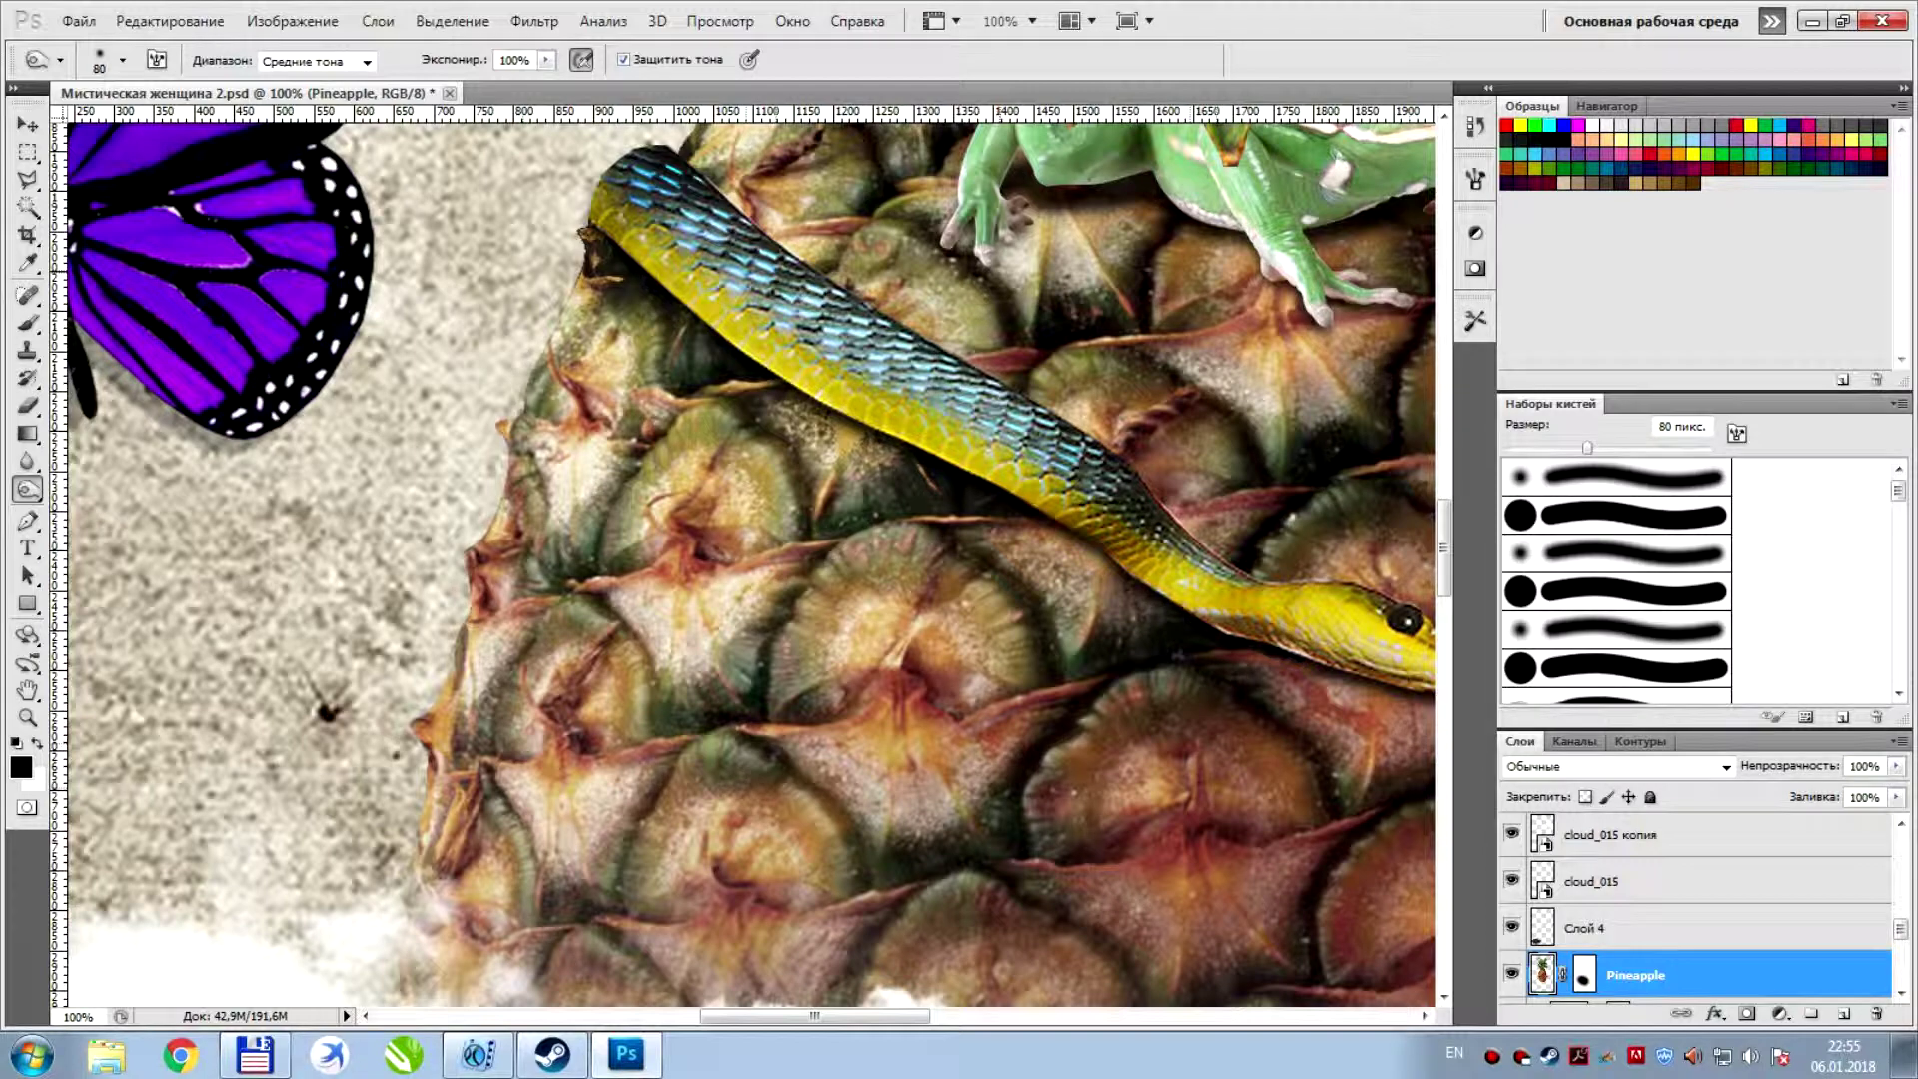
key("ctrl+minus")
key("ctrl+minus")
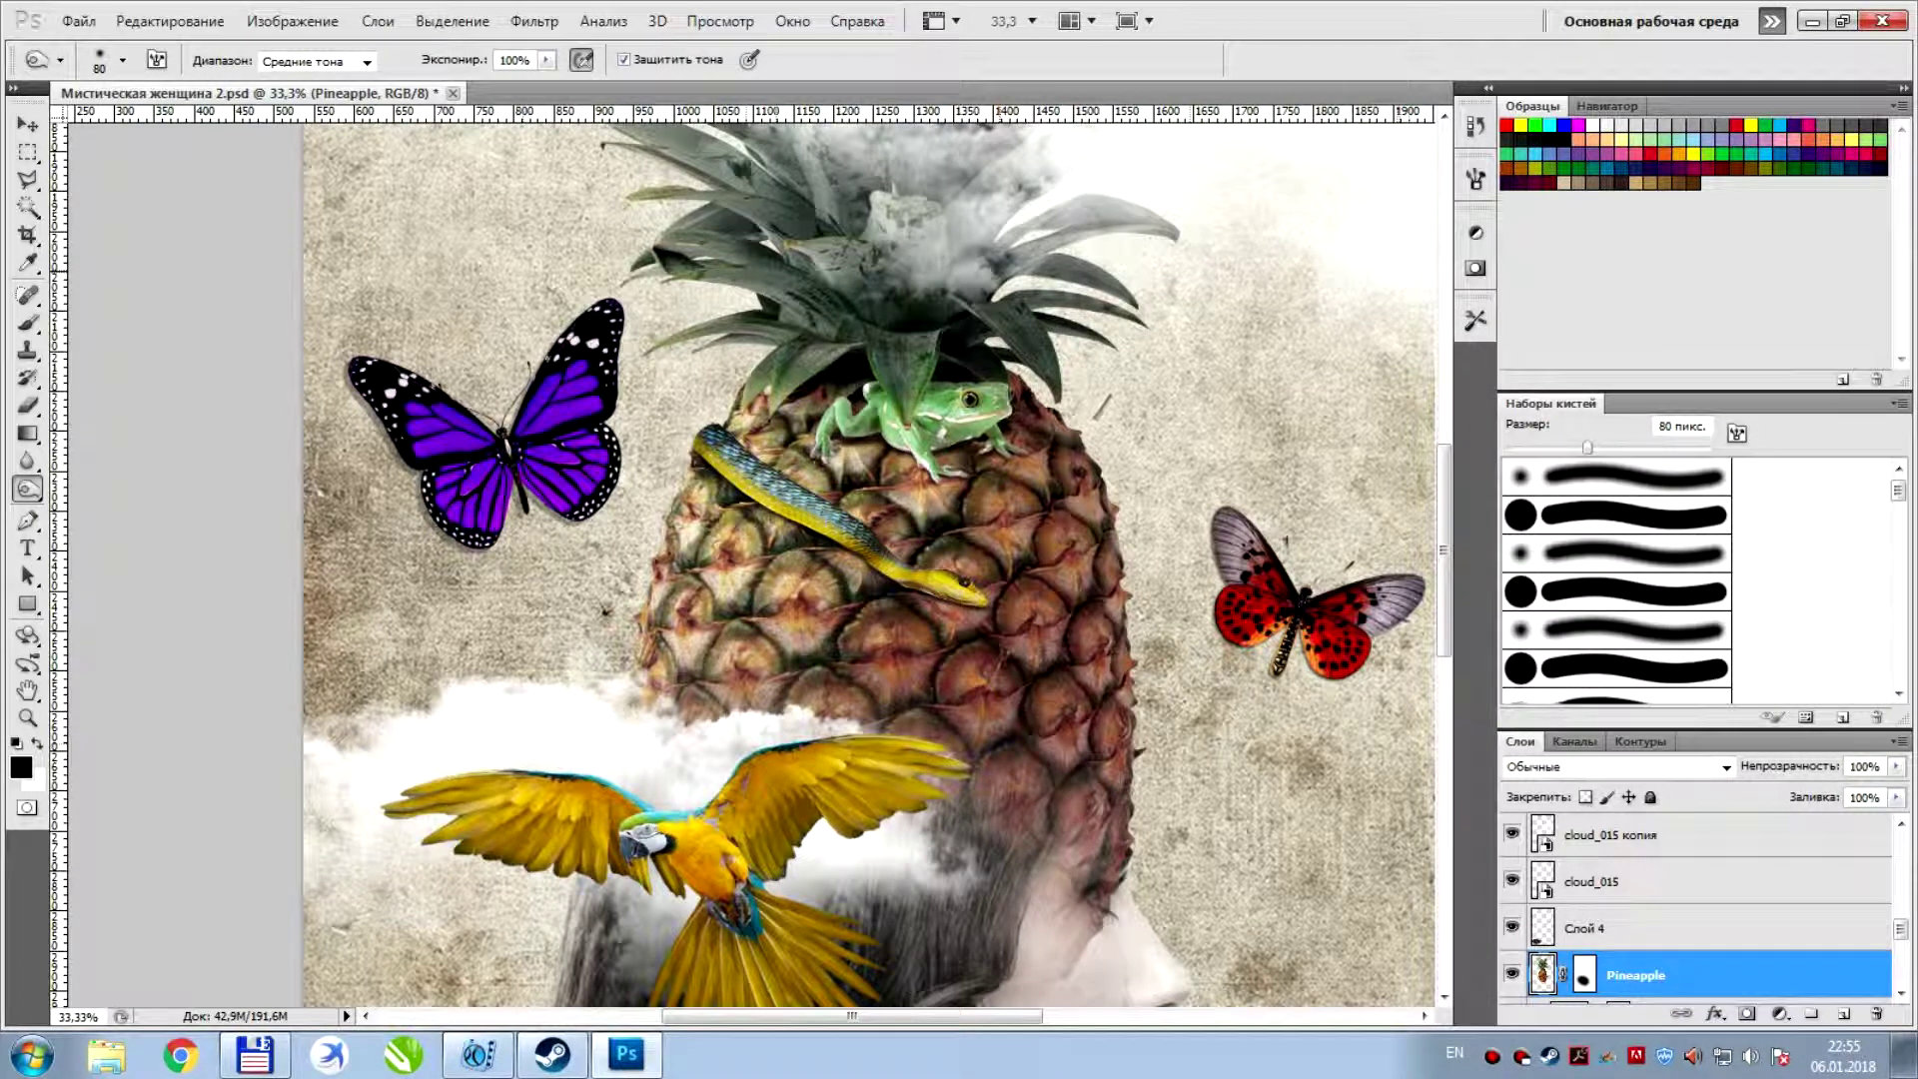
key("ctrl+minus")
key("ctrl+minus")
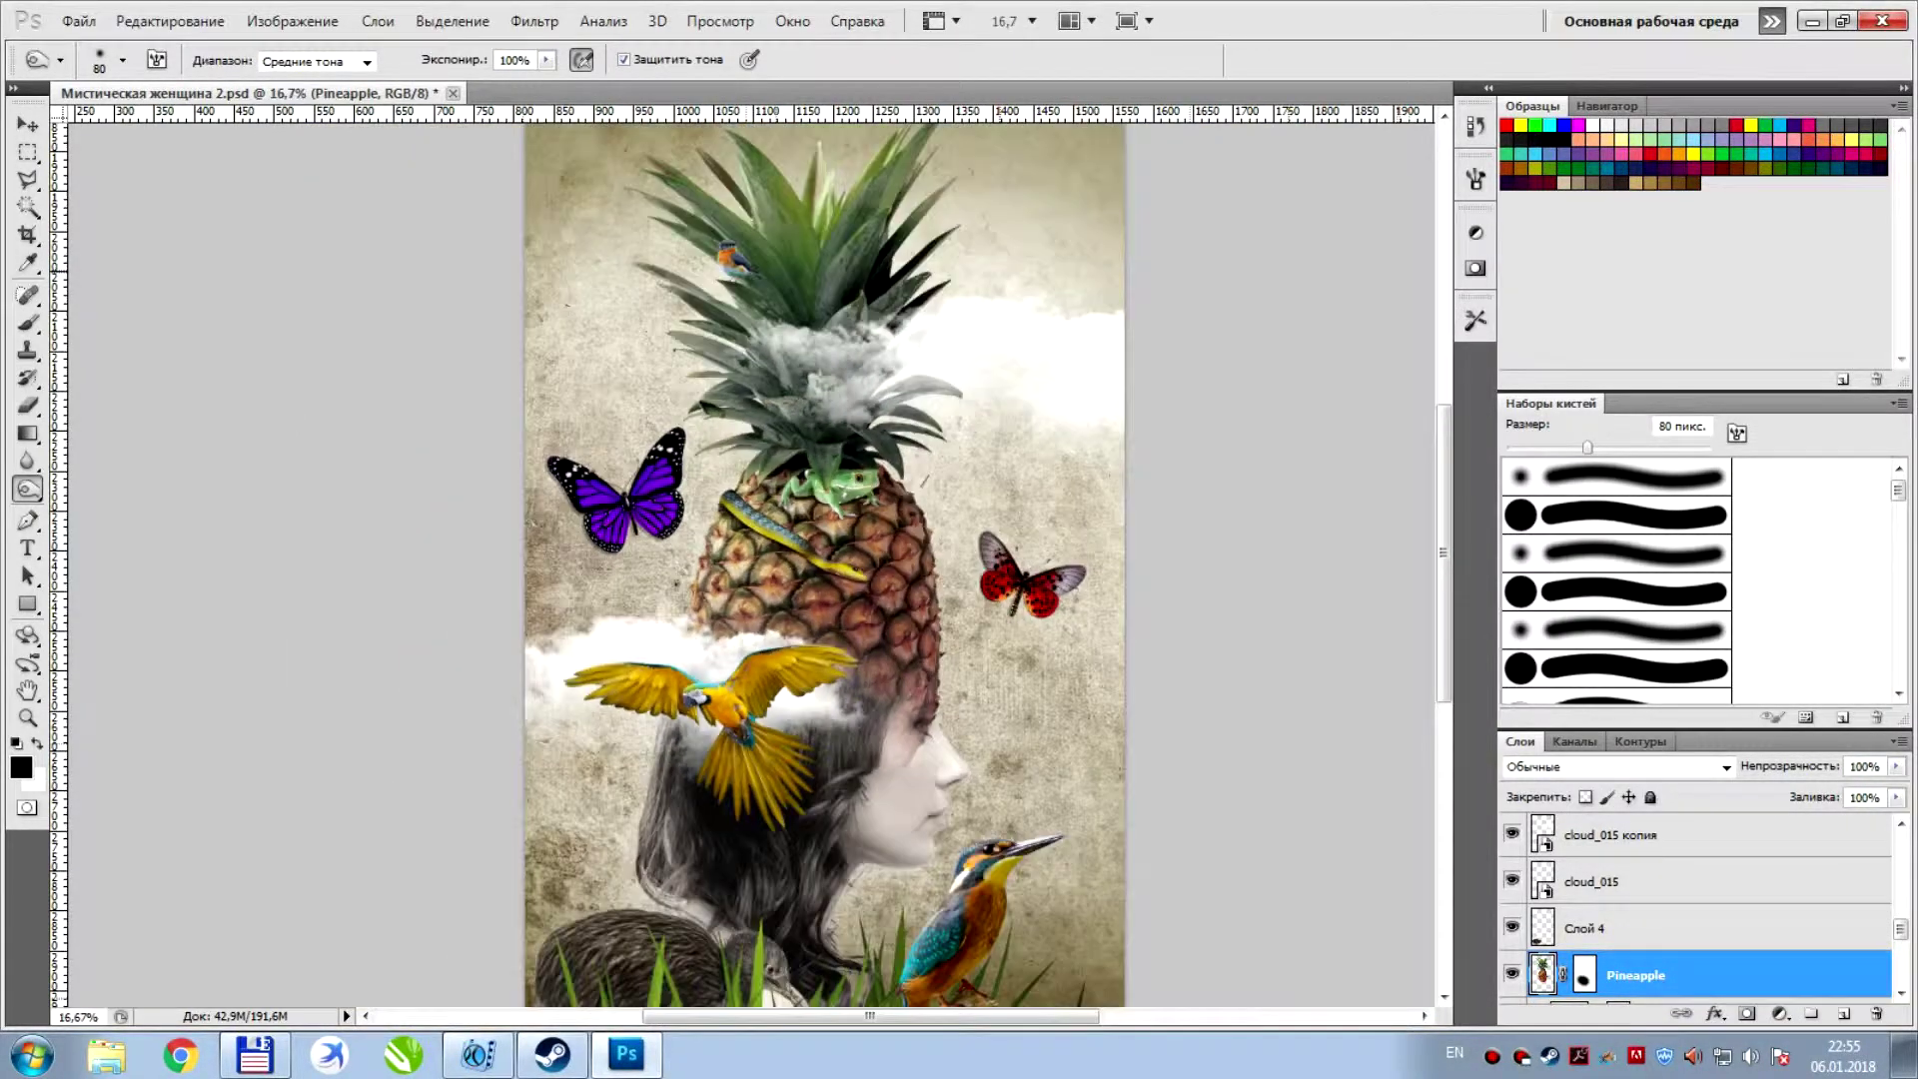
key("ctrl+plus")
key("ctrl+plus")
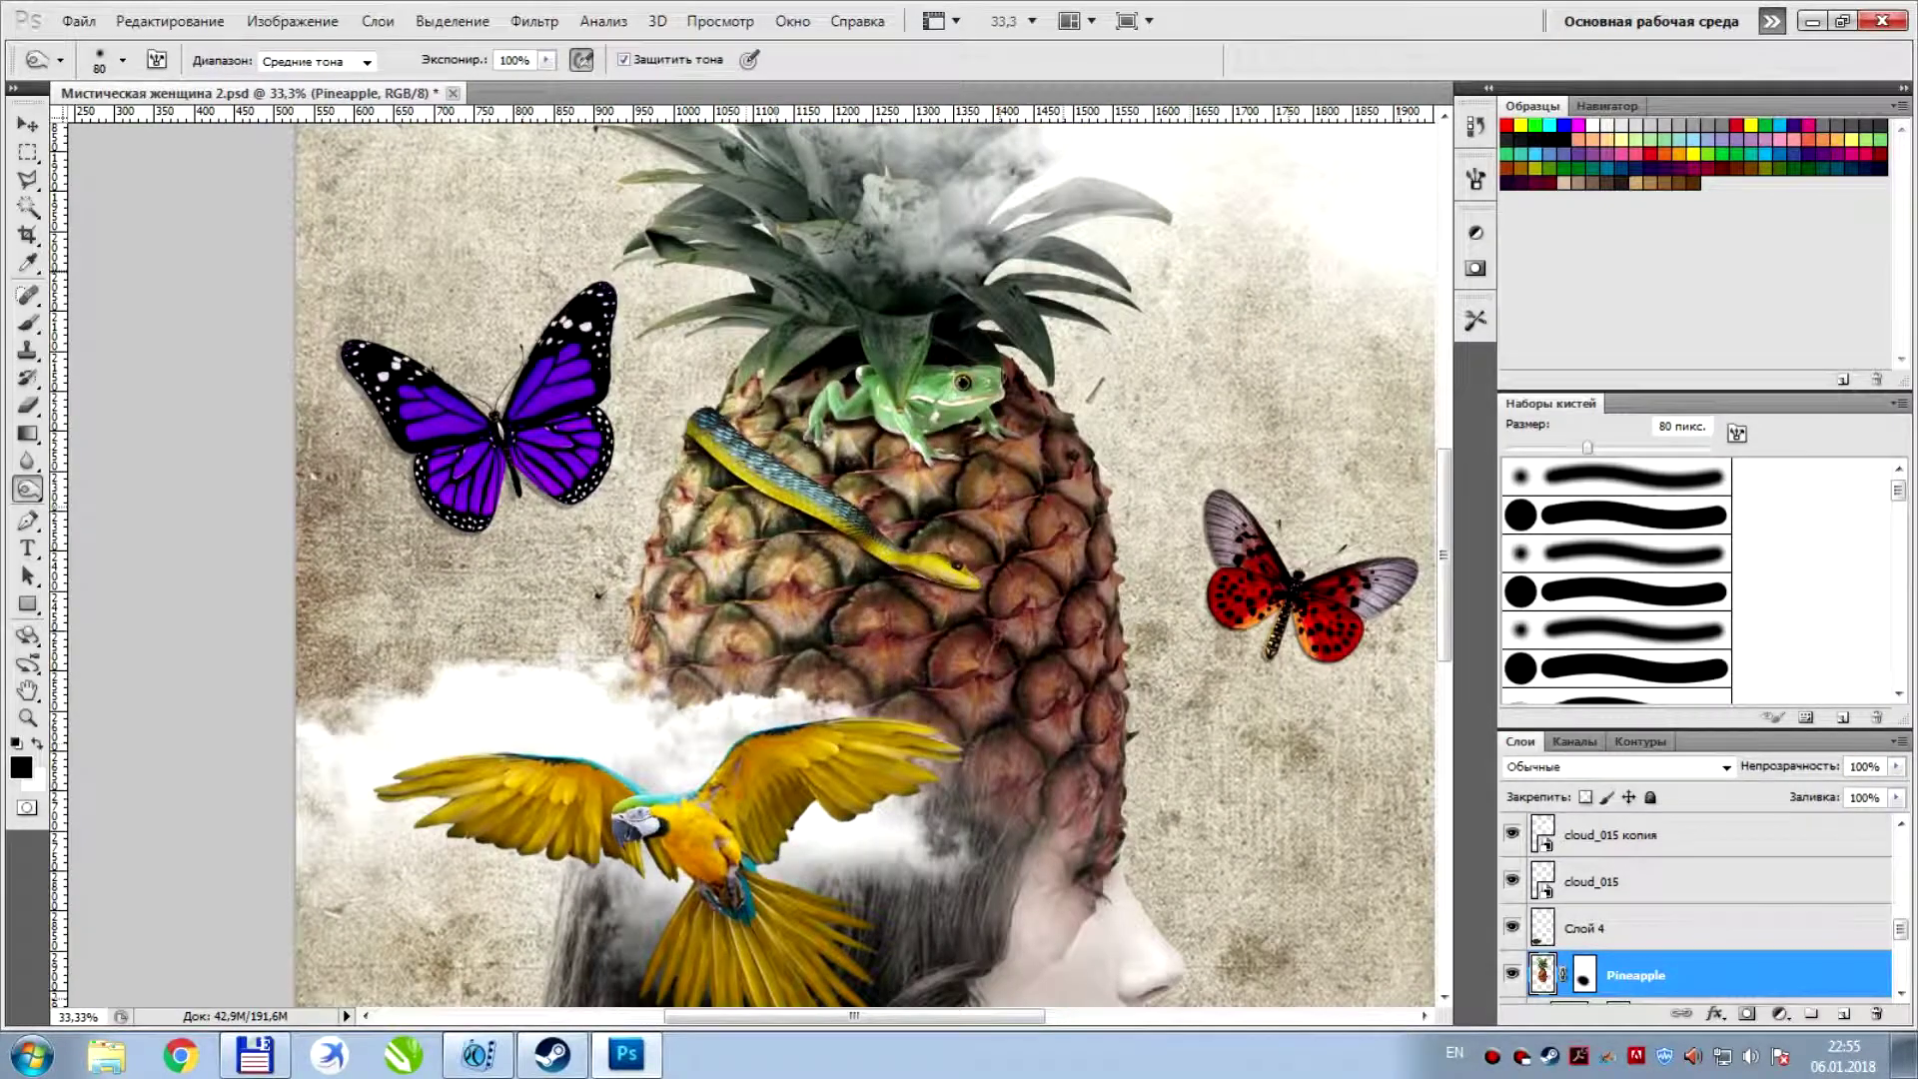
scroll(749, 555, "down", 2)
scroll(749, 555, "down", 3)
key("ctrl+minus")
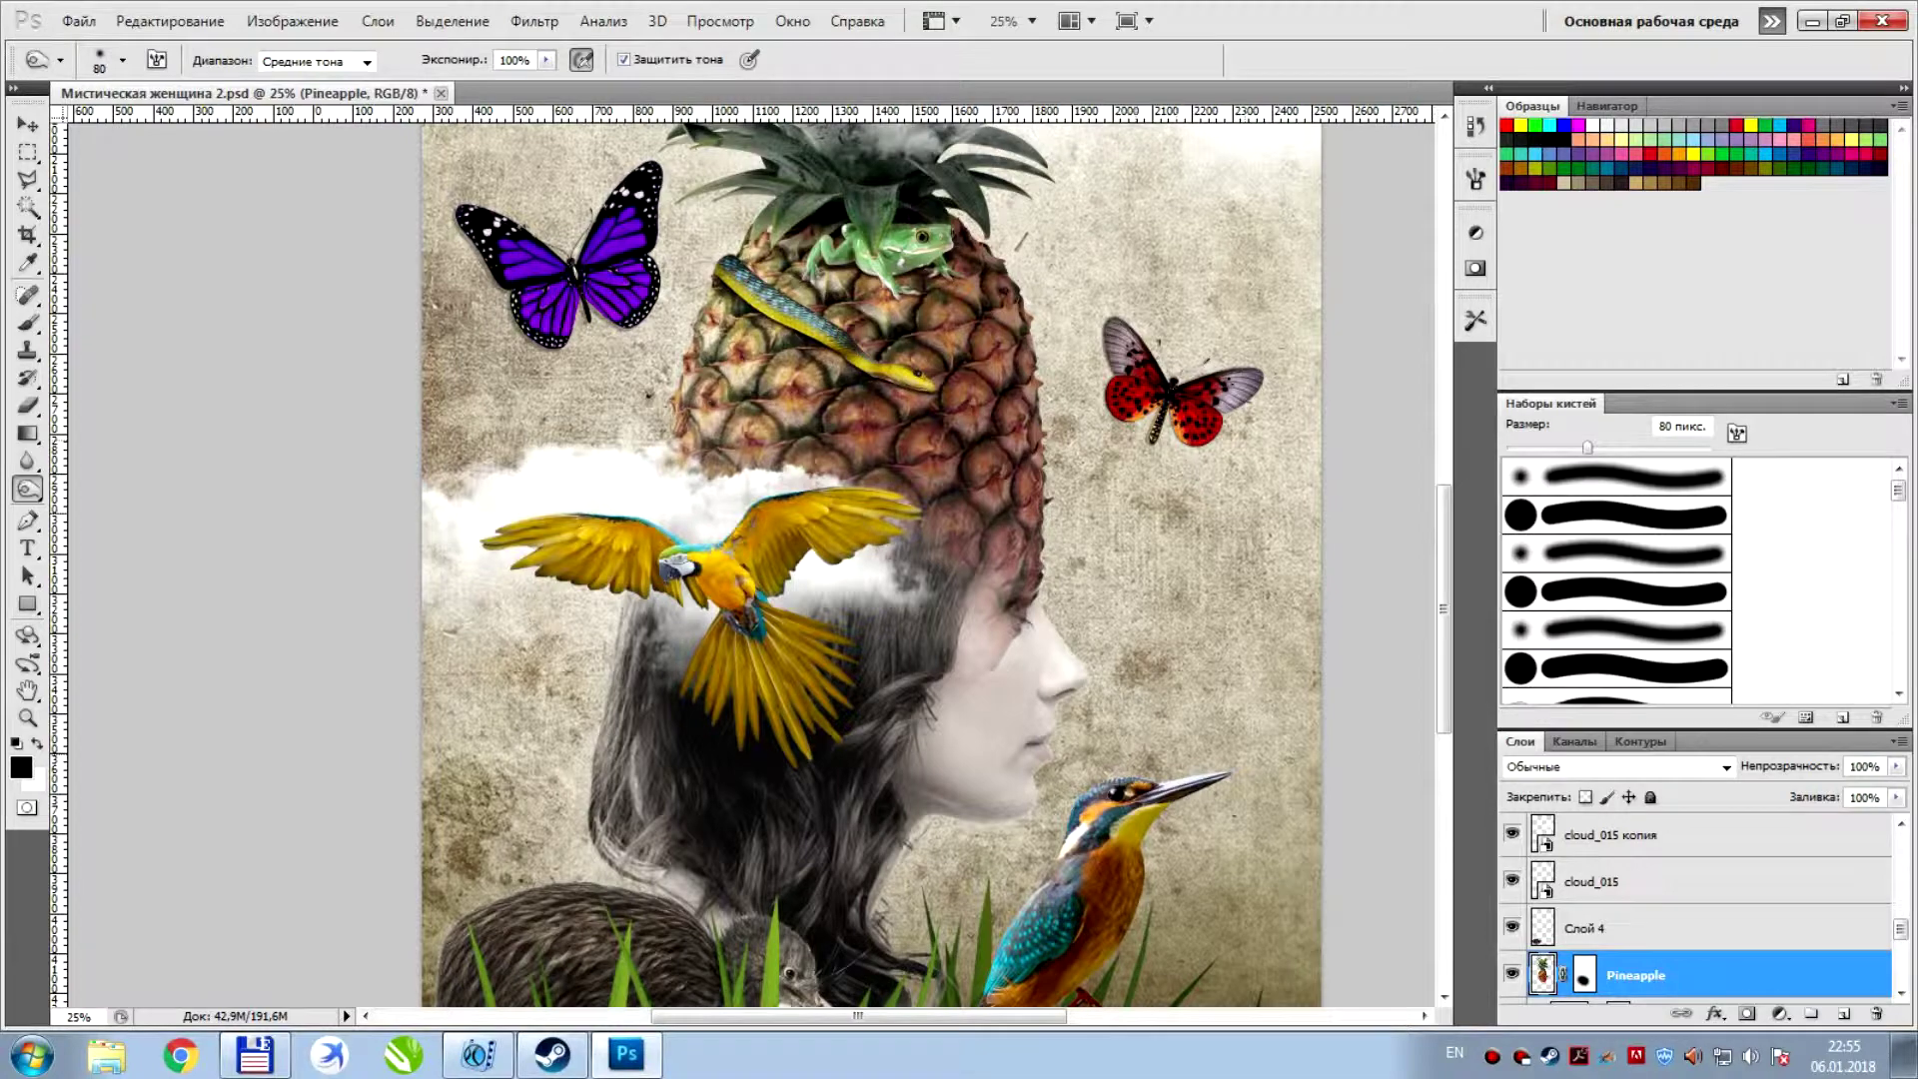
key("ctrl+minus")
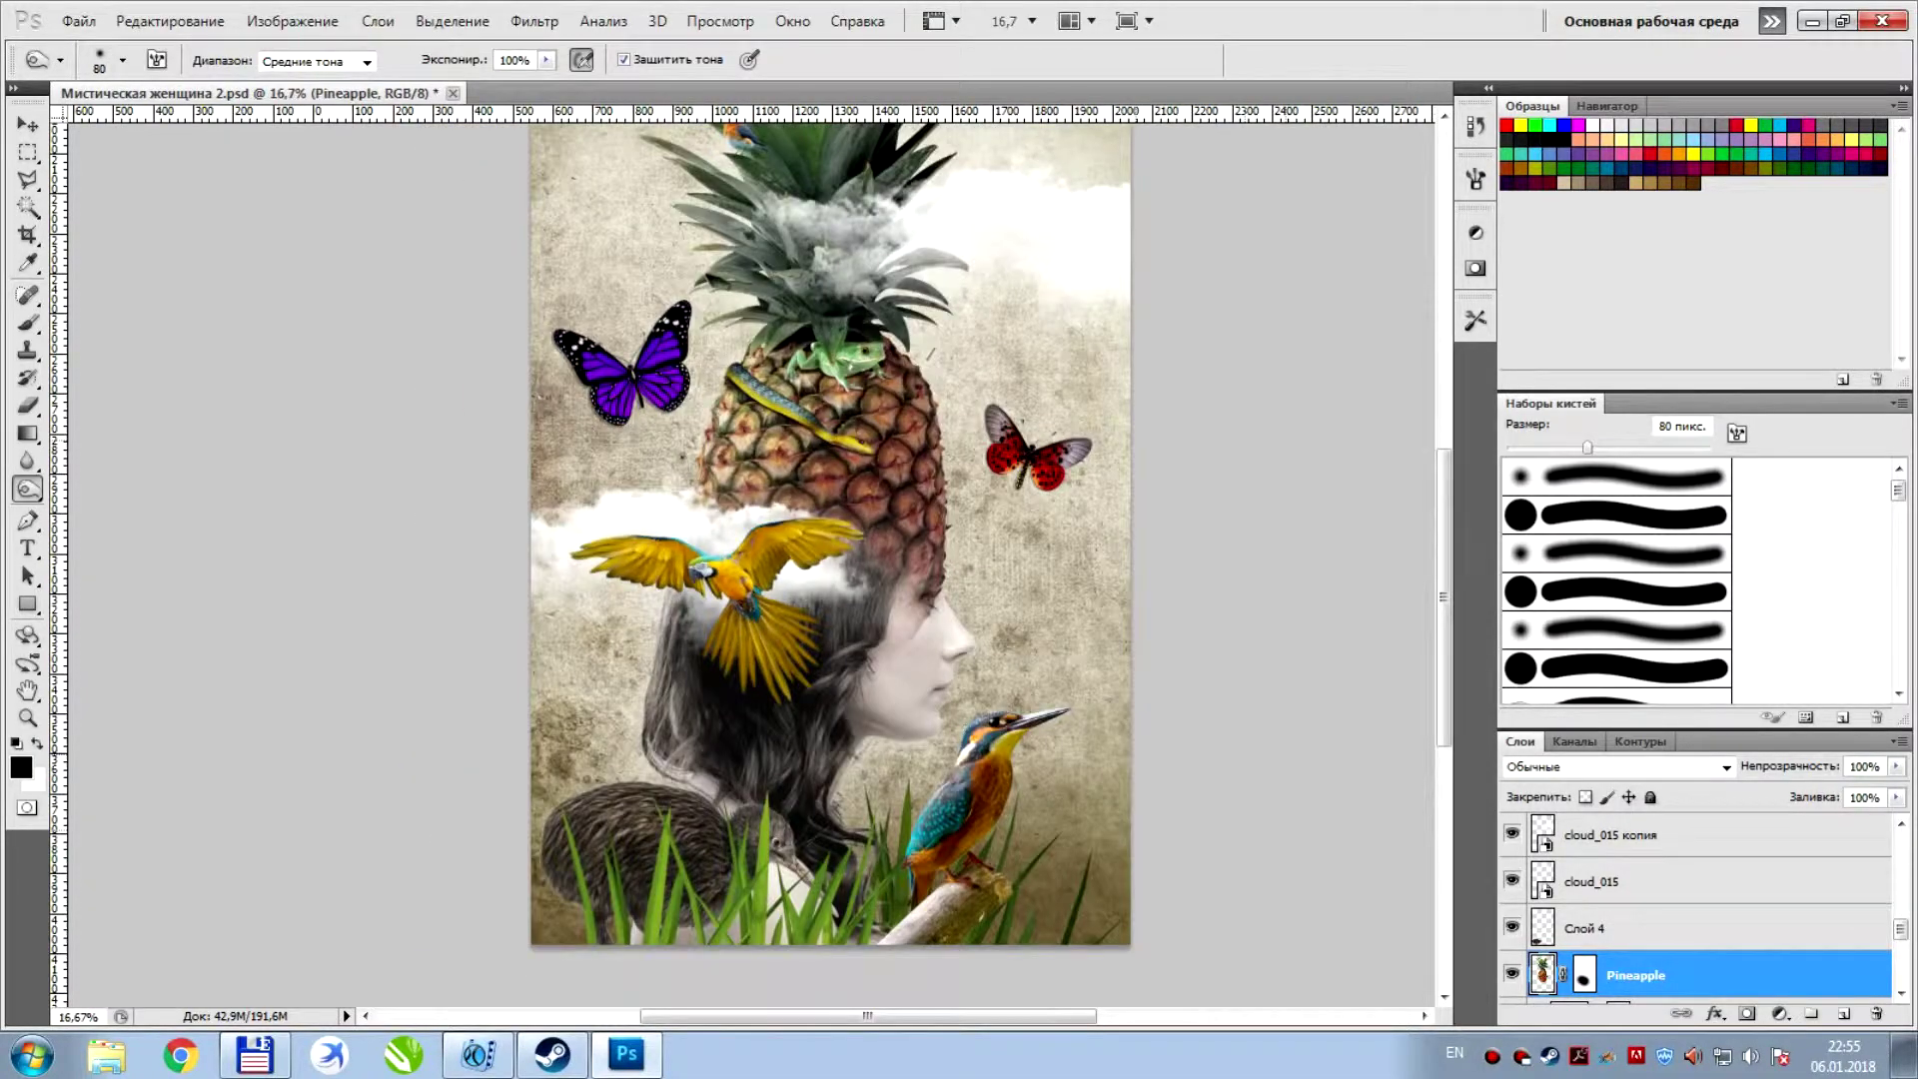
key("ctrl+plus")
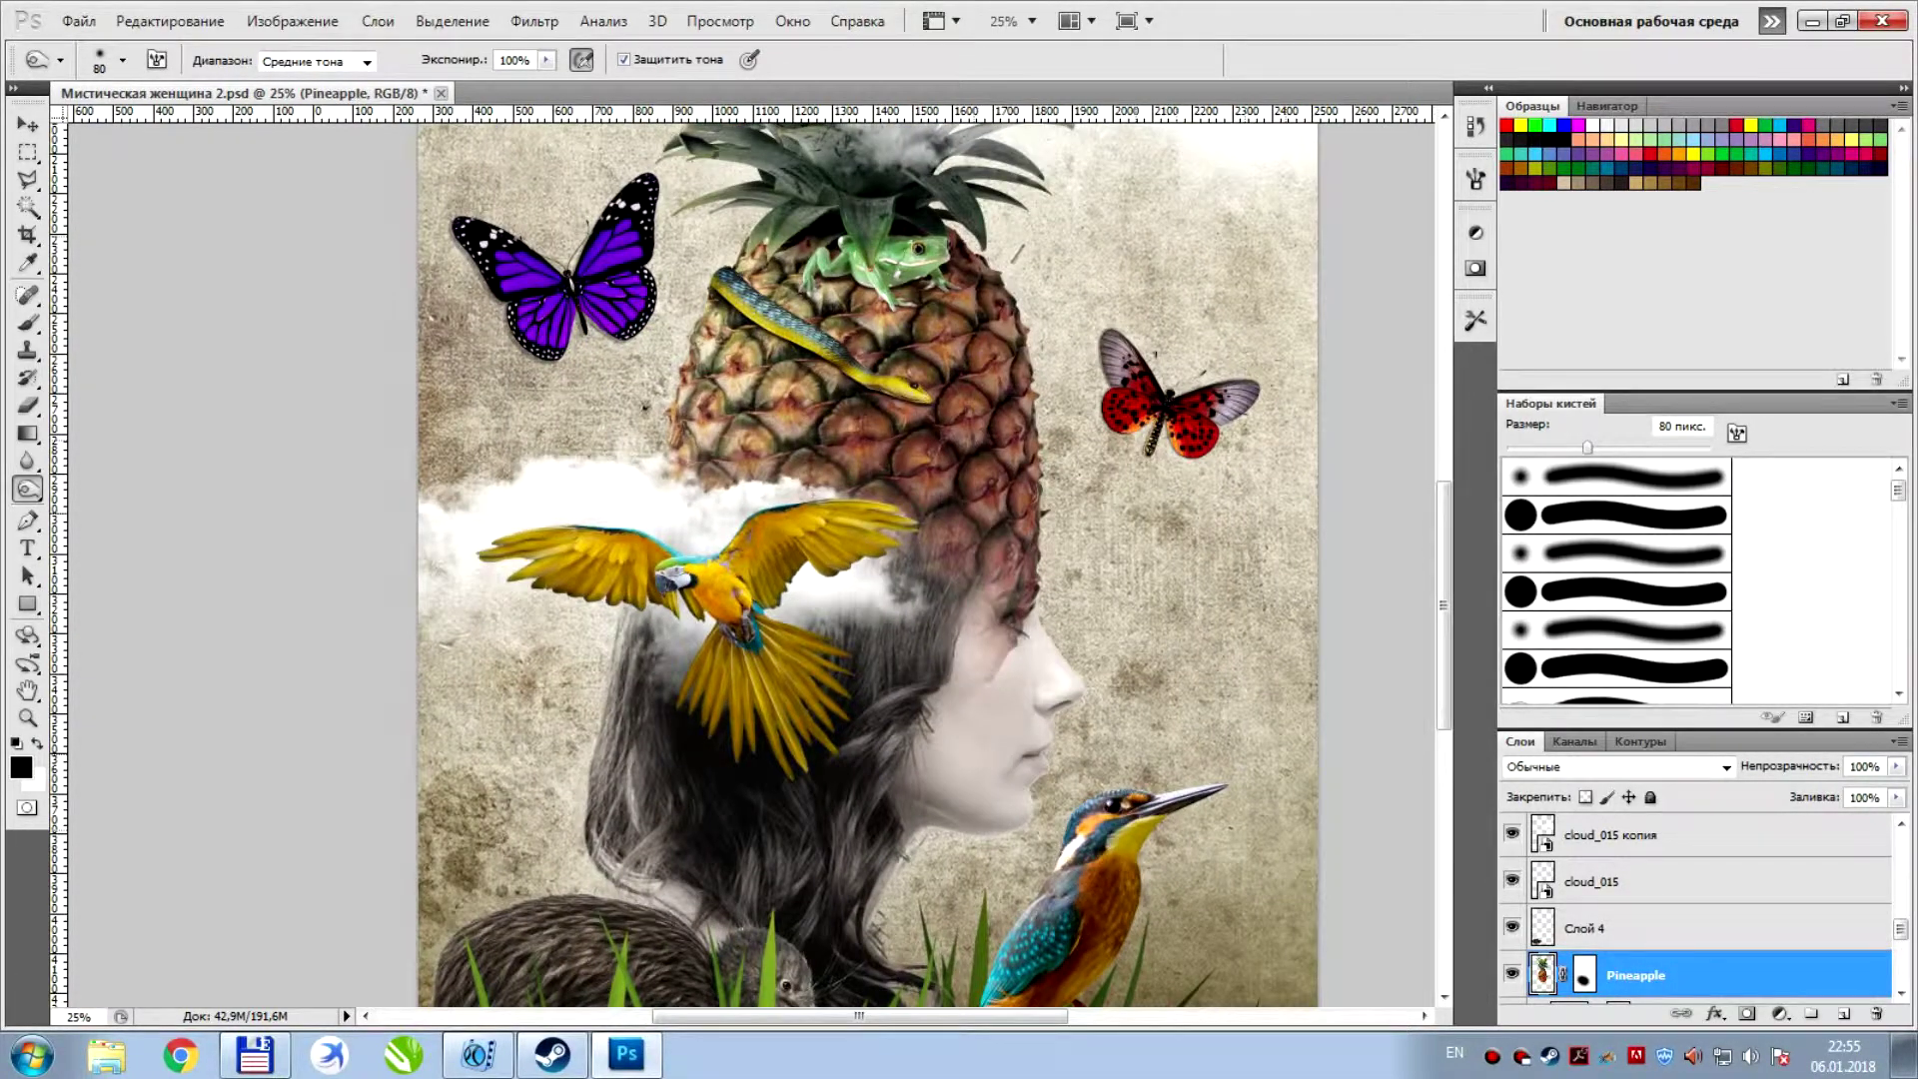
left_click(534, 20)
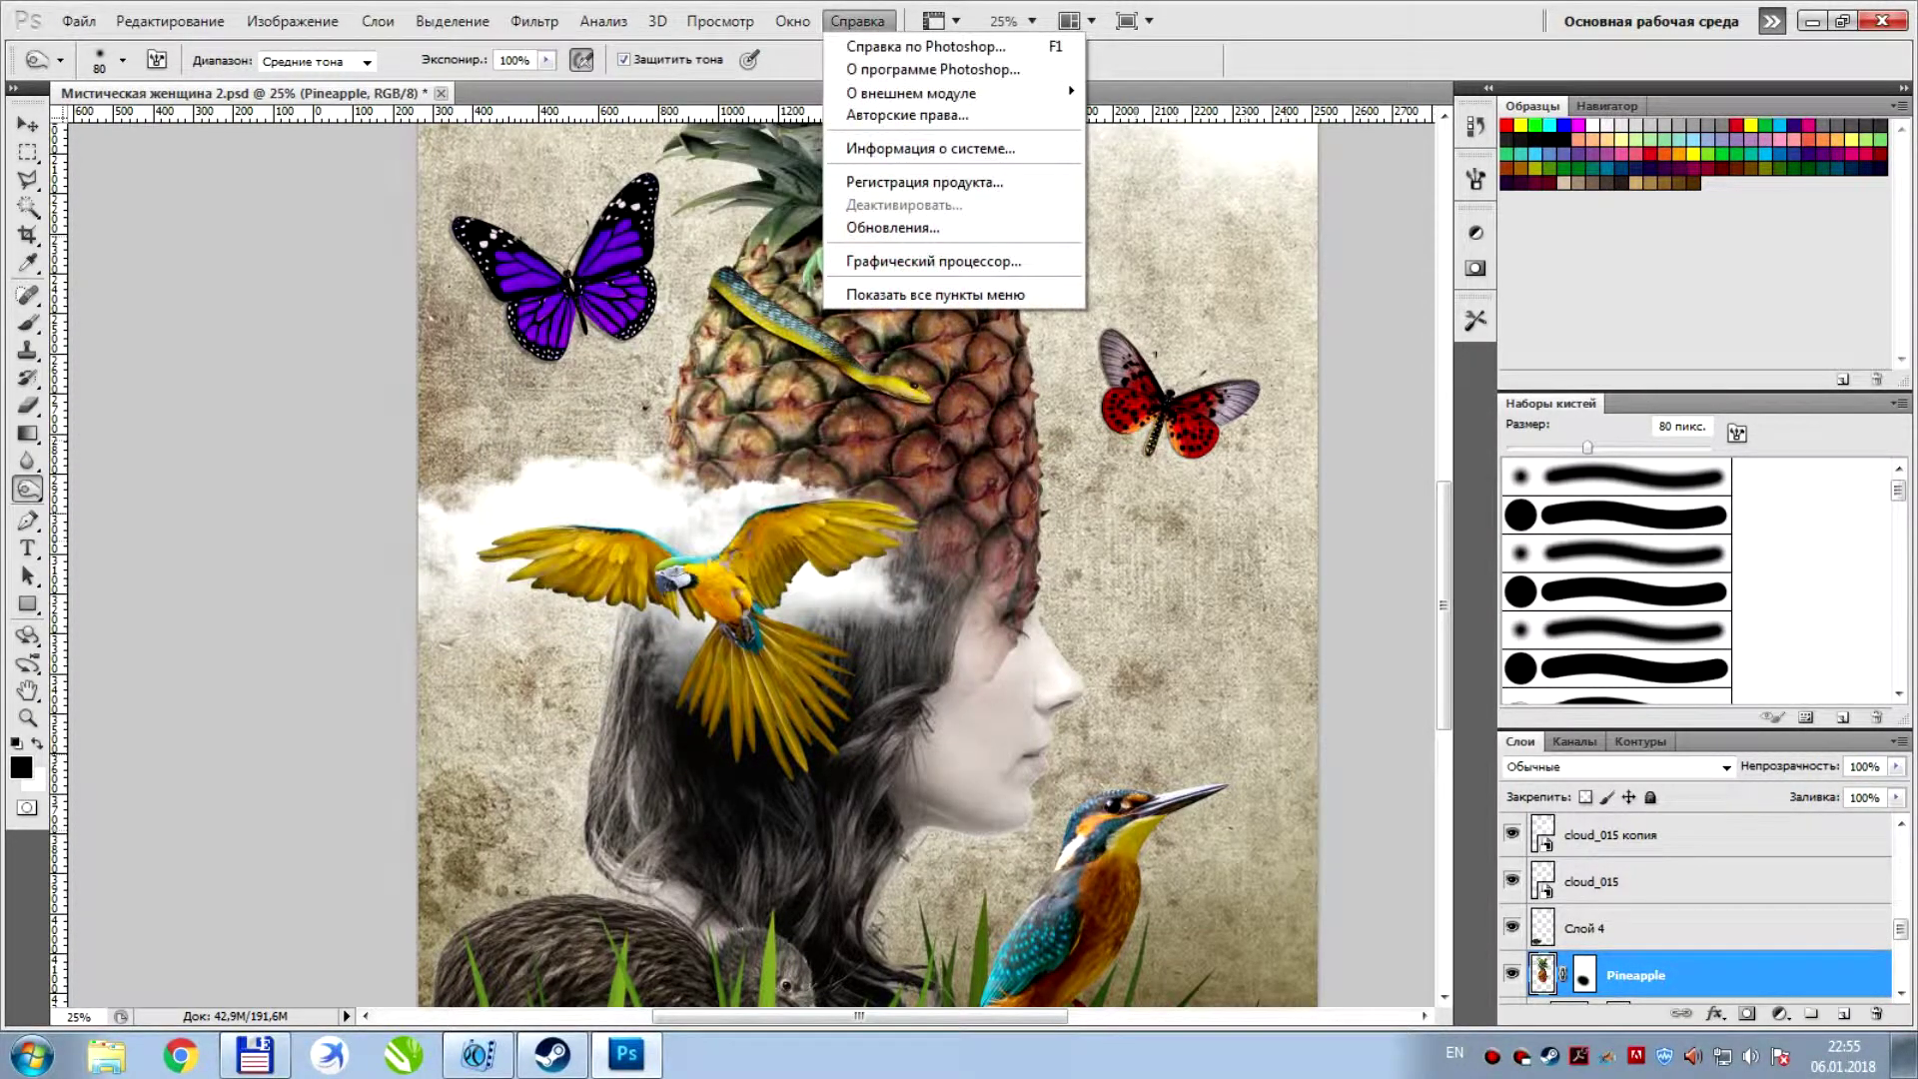
key("Escape")
key("ctrl+minus")
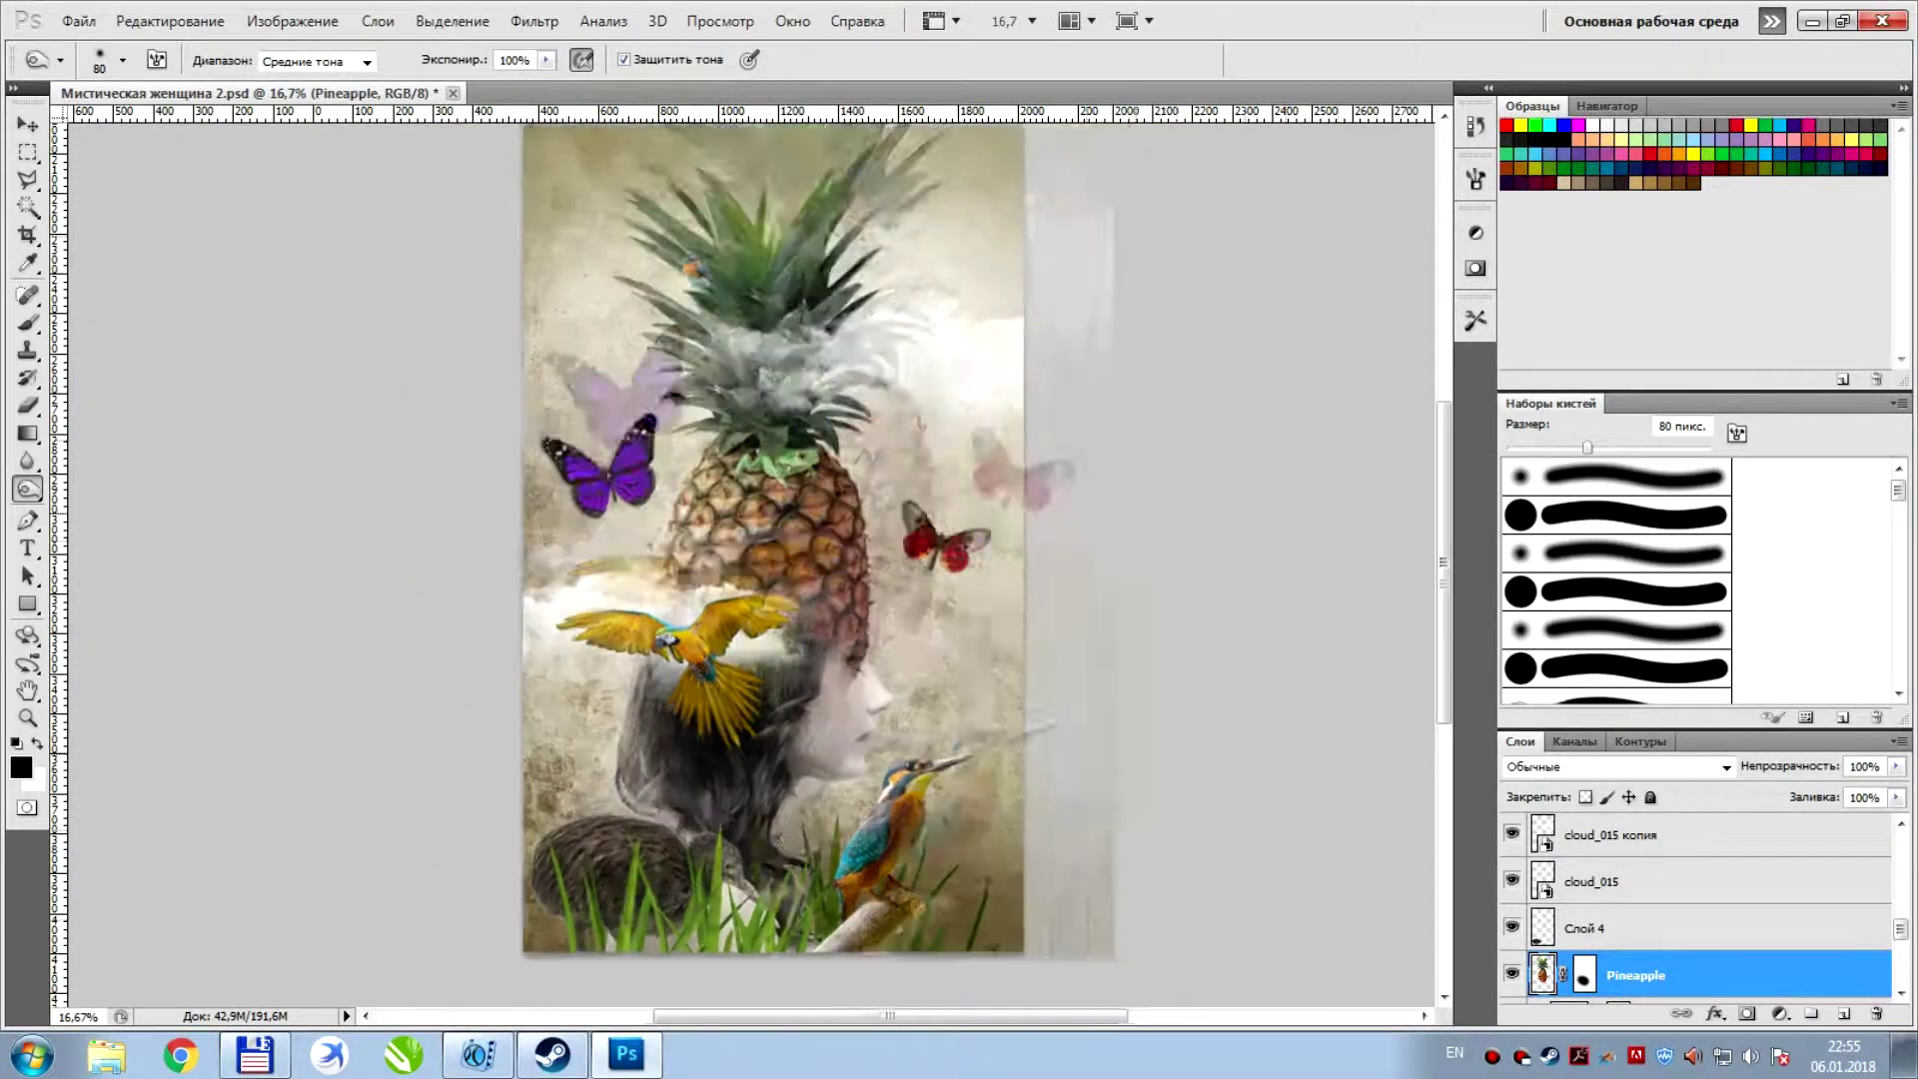
key("ctrl+plus")
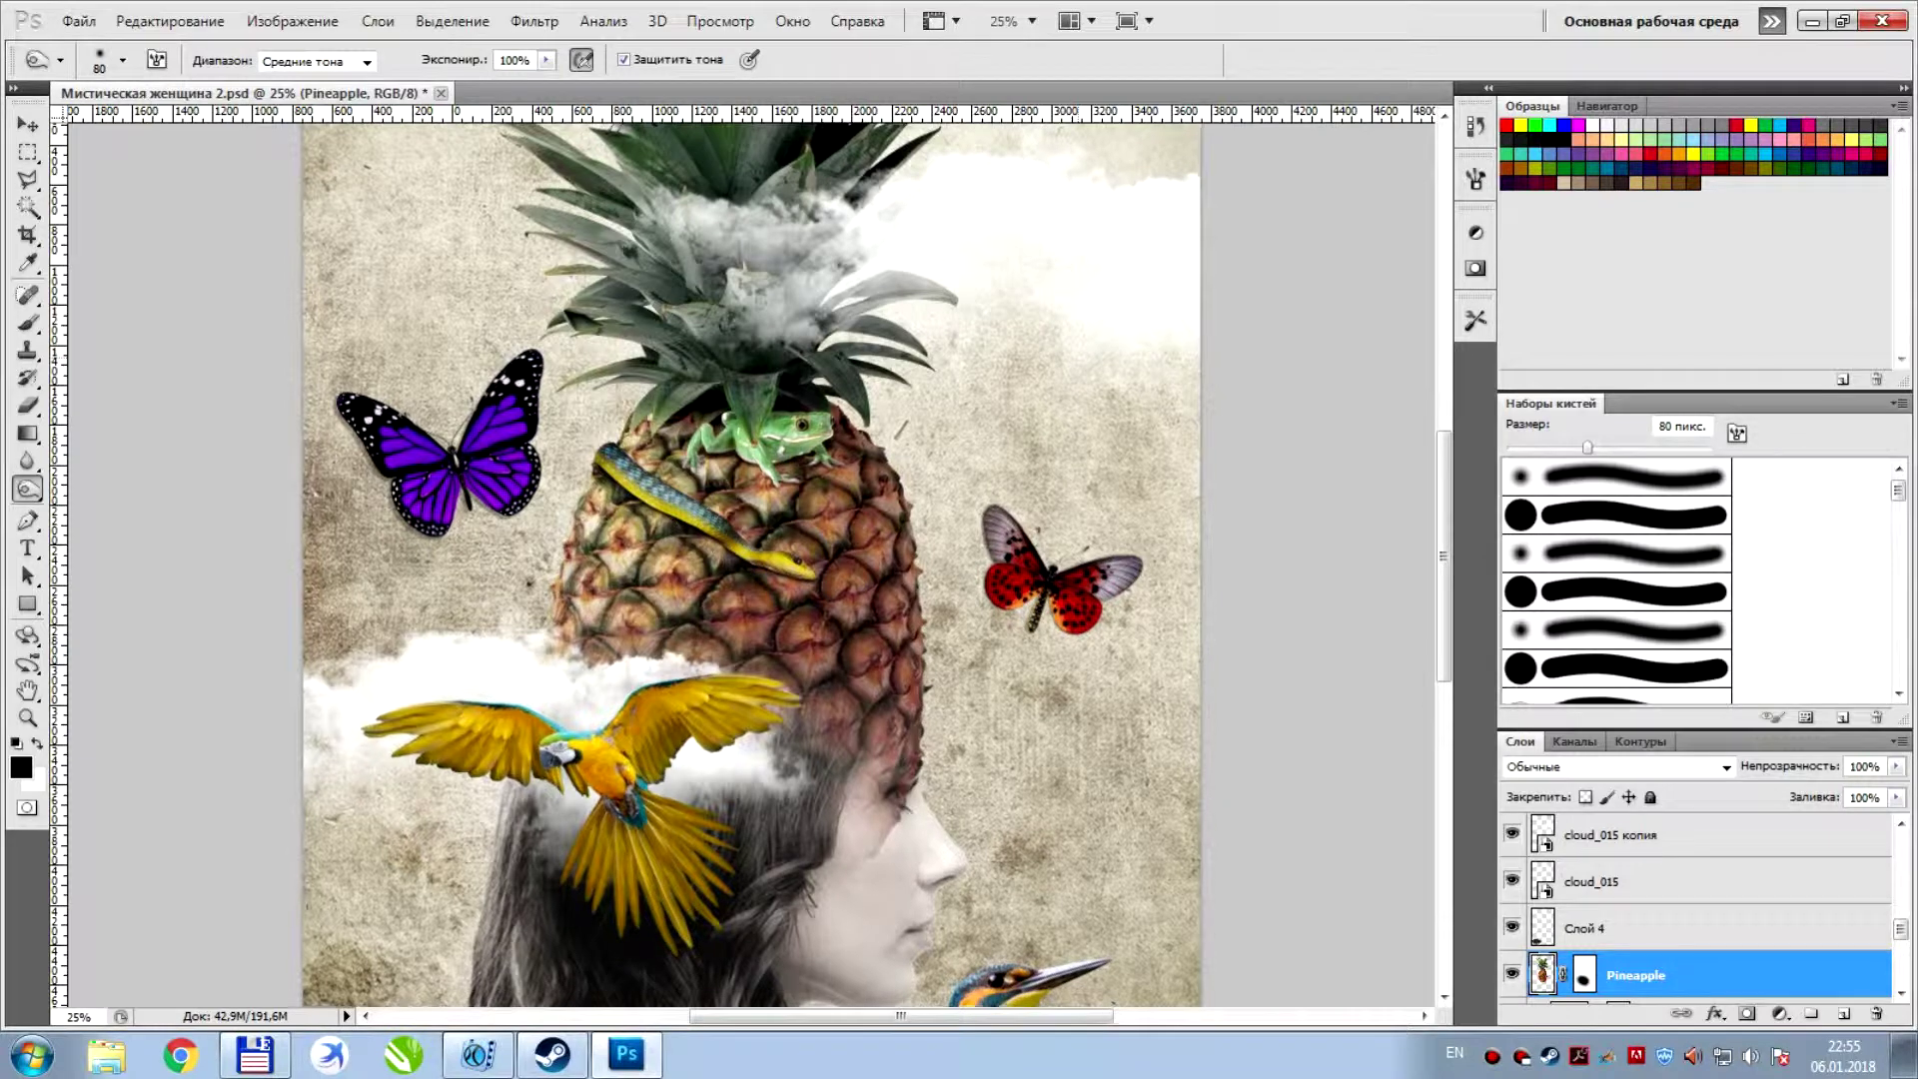
key("ctrl+minus")
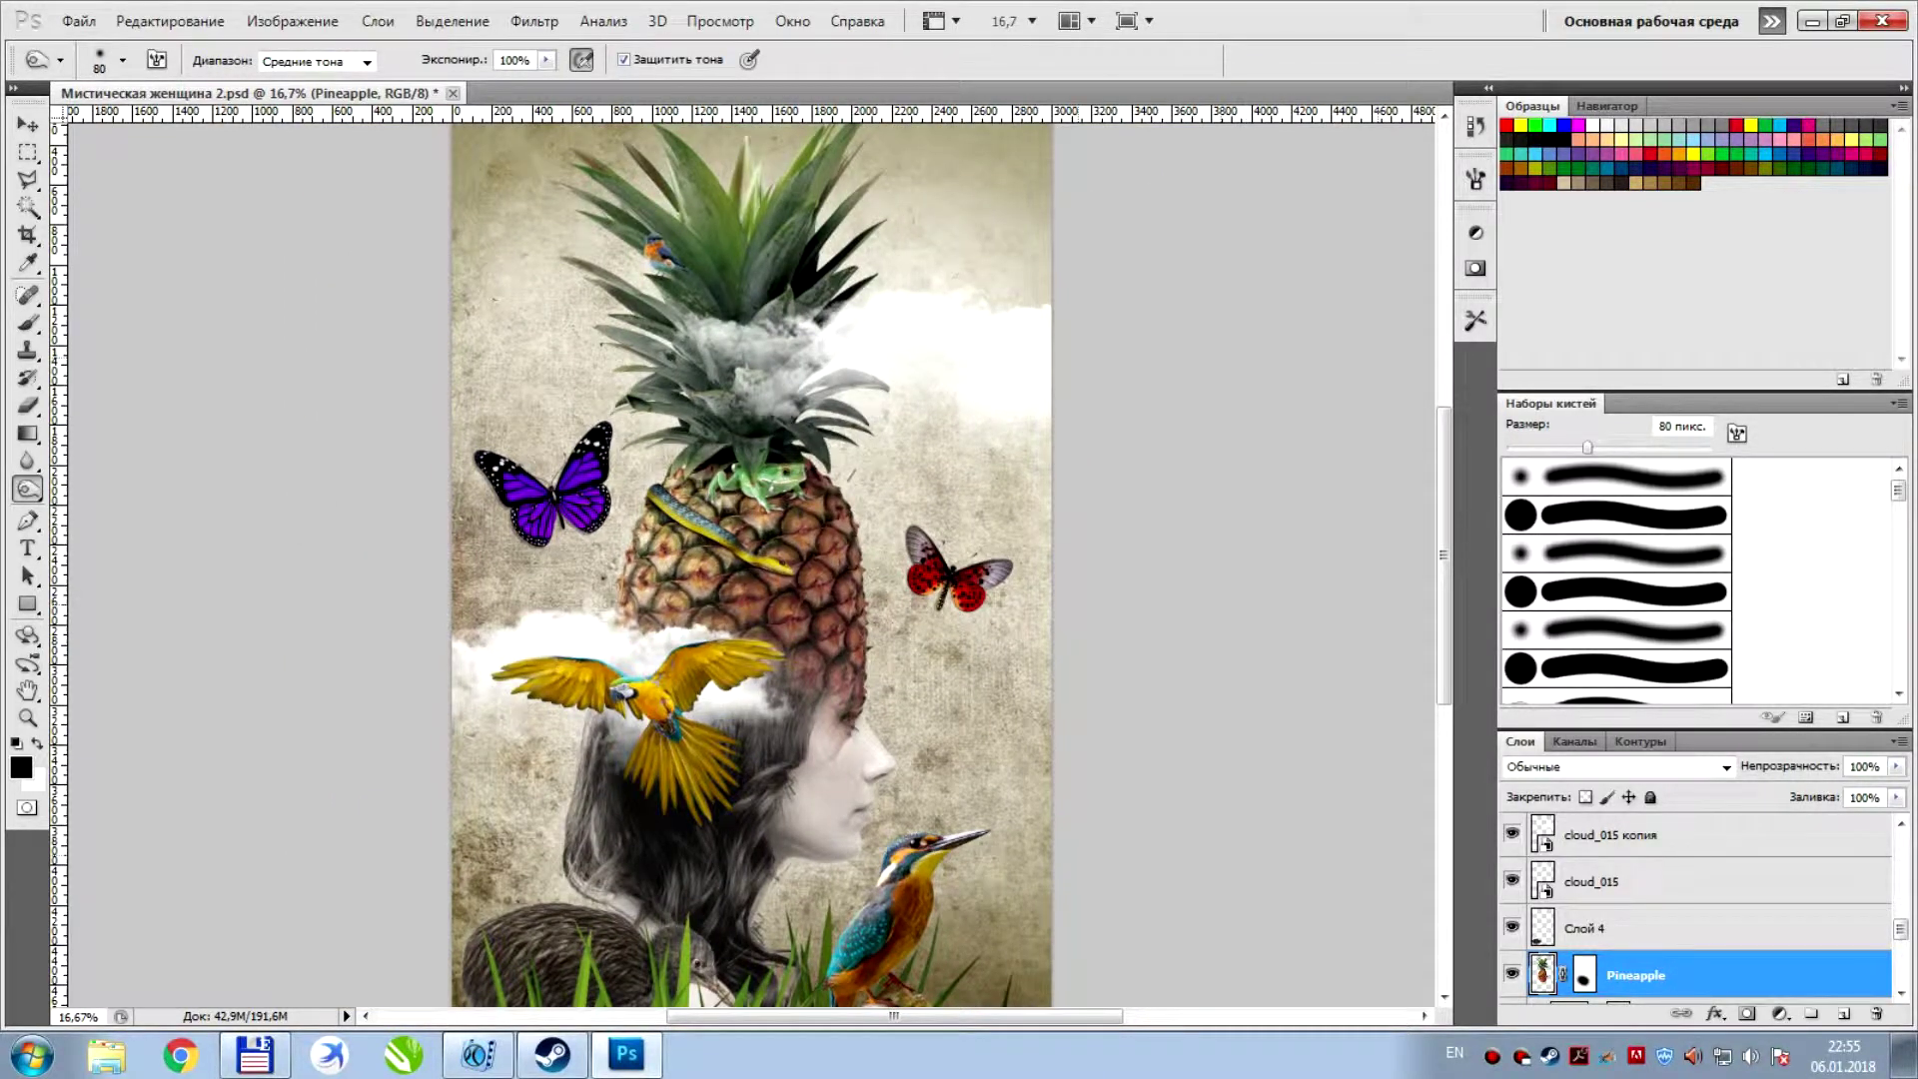